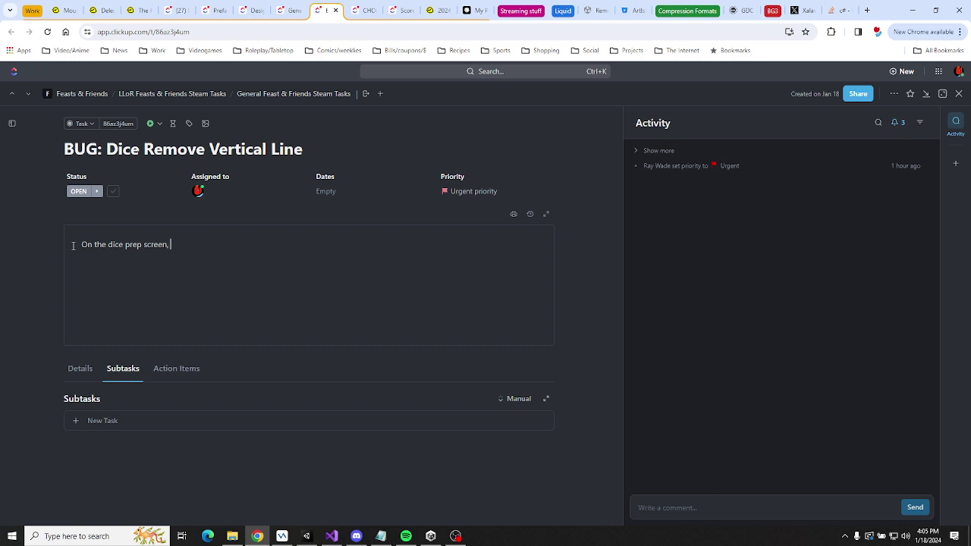
Finish the bug description, saying there is a line during gameplay, likely a remnant of when dice was mainly just a copy of the chop game.
{"action": "type", "text": "here is a line on the screen during gameplay."}
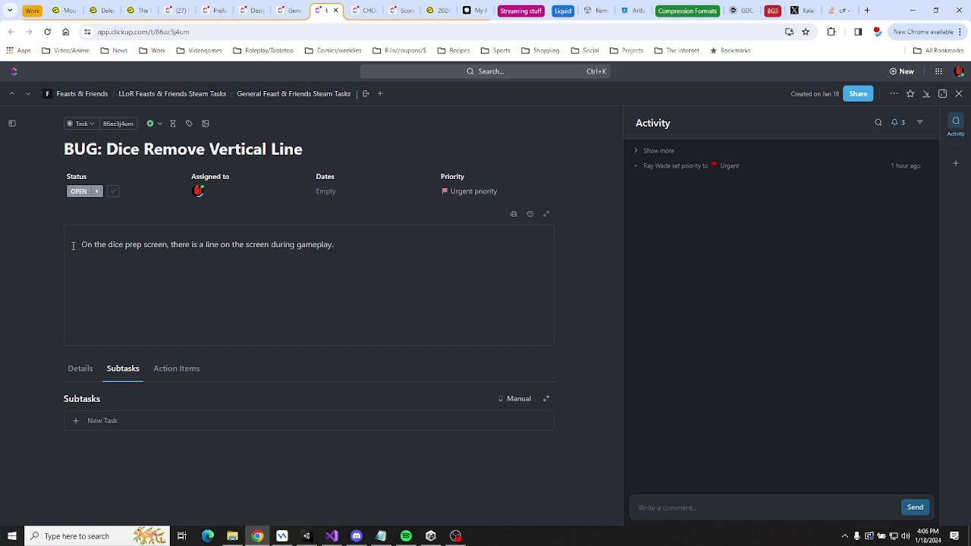
{"action": "type", "text": "is likely a ramnant of when "}
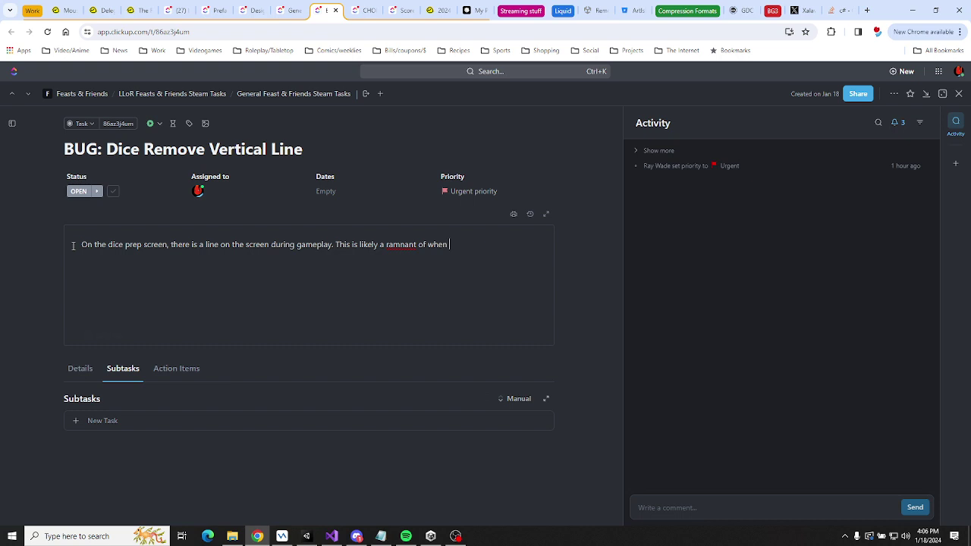
{"action": "type", "text": "dice was mainly just a copy of t"}
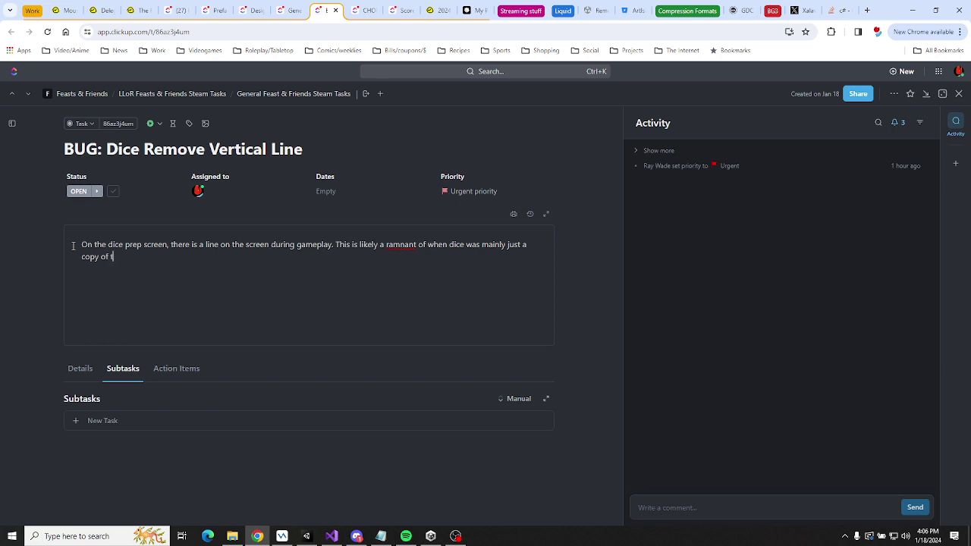
{"action": "type", "text": "he chop game."}
{"action": "left_click", "coordinate": [827, 357]}
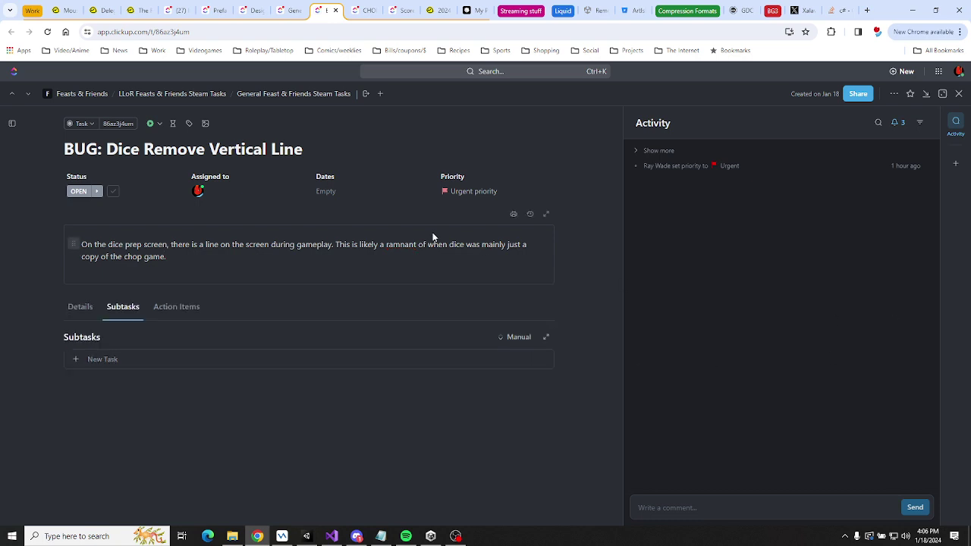
Set the task's status to In Progress and add the task to the Feasts n' Friends Bug List.
{"action": "left_click", "coordinate": [71, 194]}
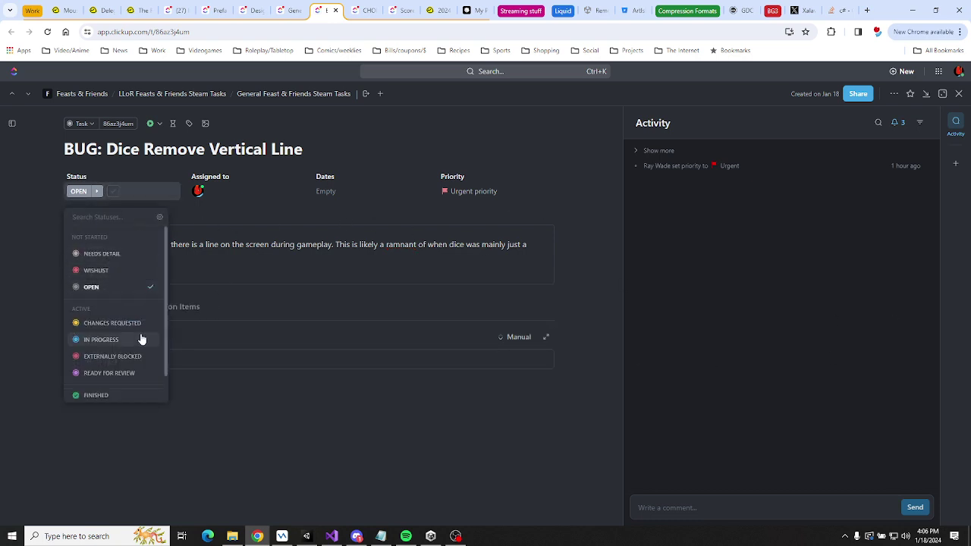
{"action": "left_click", "coordinate": [97, 339]}
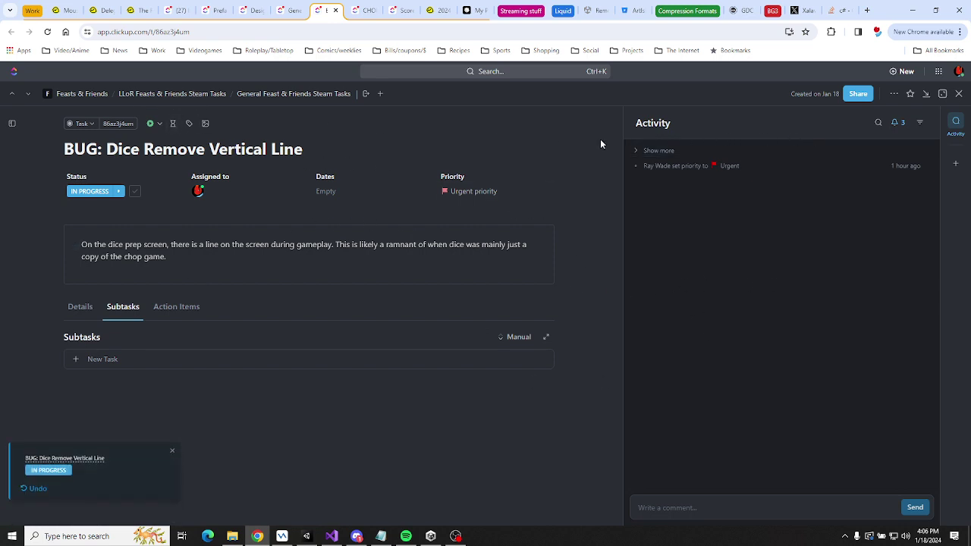
{"action": "left_click", "coordinate": [893, 93]}
{"action": "mouse_move", "coordinate": [819, 143]}
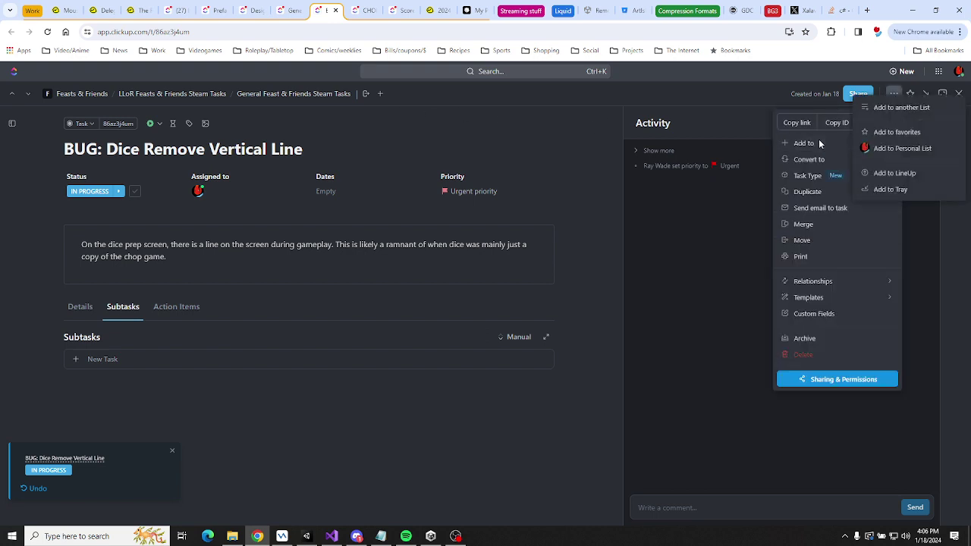
{"action": "left_click", "coordinate": [870, 110]}
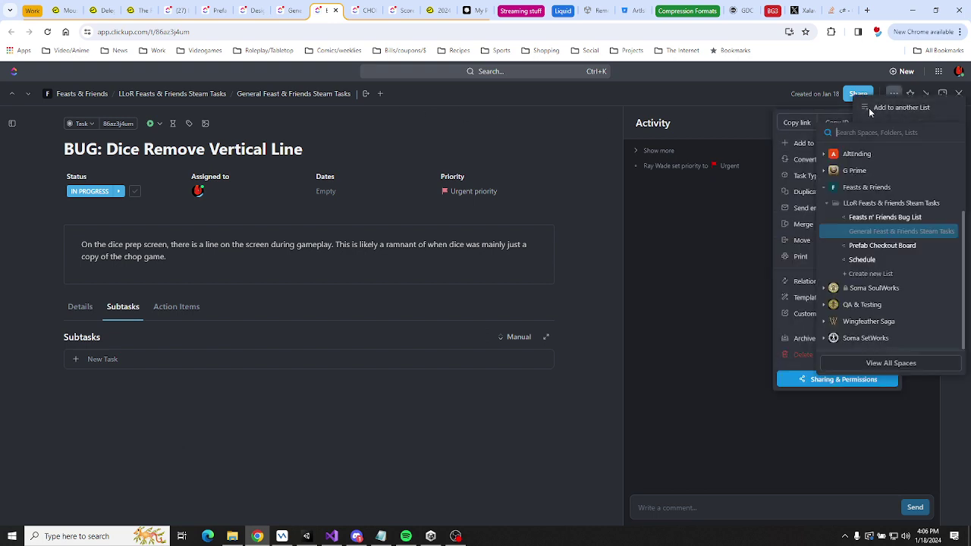
{"action": "left_click", "coordinate": [893, 216]}
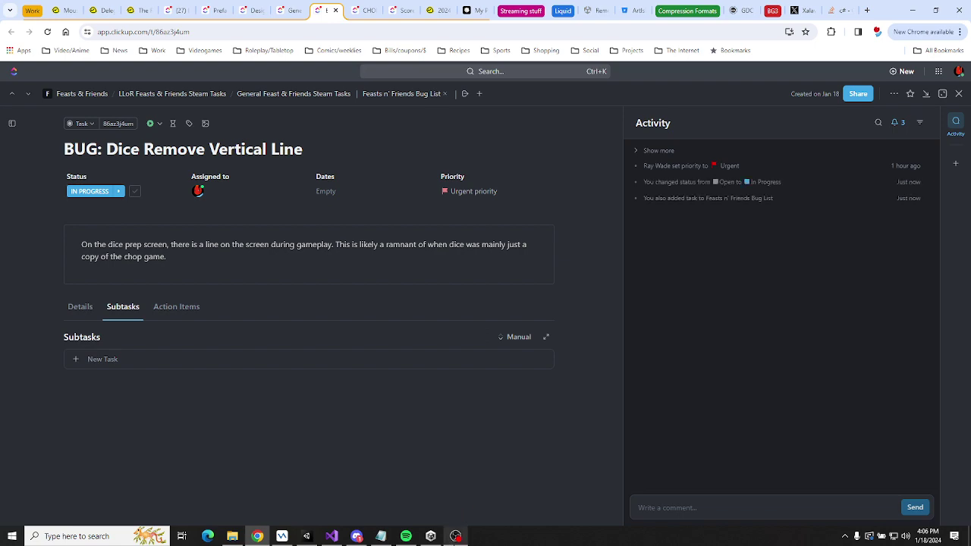
Switch to Unity and inspect the Knife object of ScreenCuttingBoard with its Edge and Chopping Knife children.
{"action": "left_click", "coordinate": [357, 536]}
{"action": "left_click", "coordinate": [220, 459]}
{"action": "left_click", "coordinate": [306, 535]}
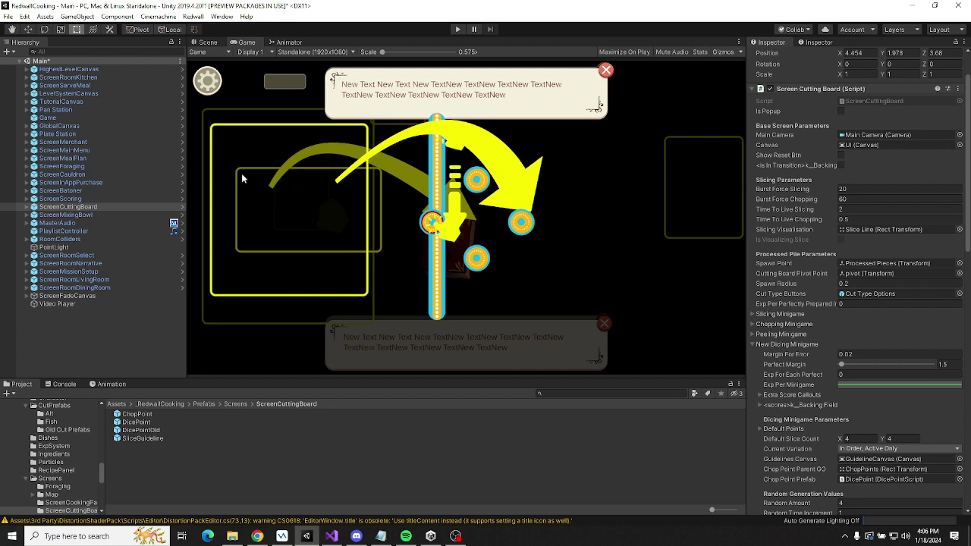
{"action": "left_click", "coordinate": [26, 207]}
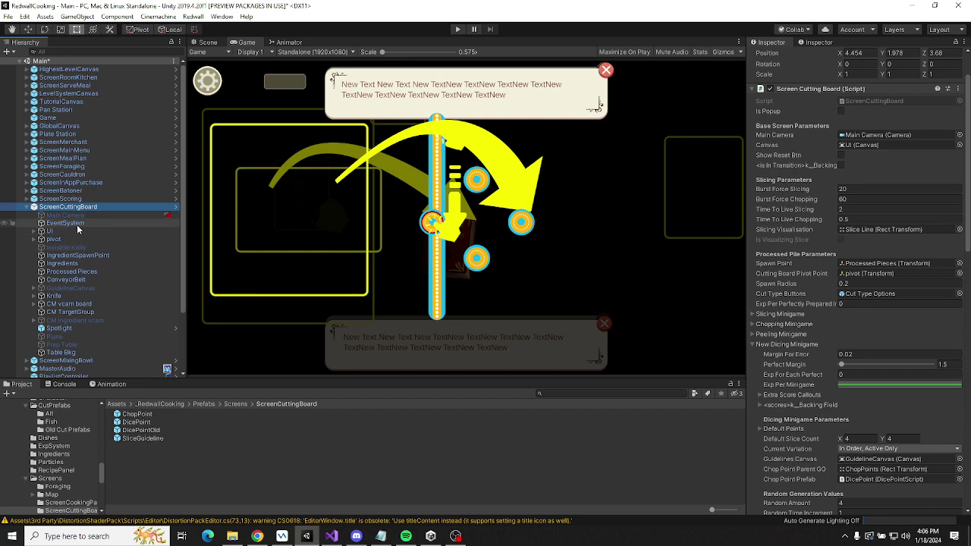
{"action": "left_click", "coordinate": [67, 295]}
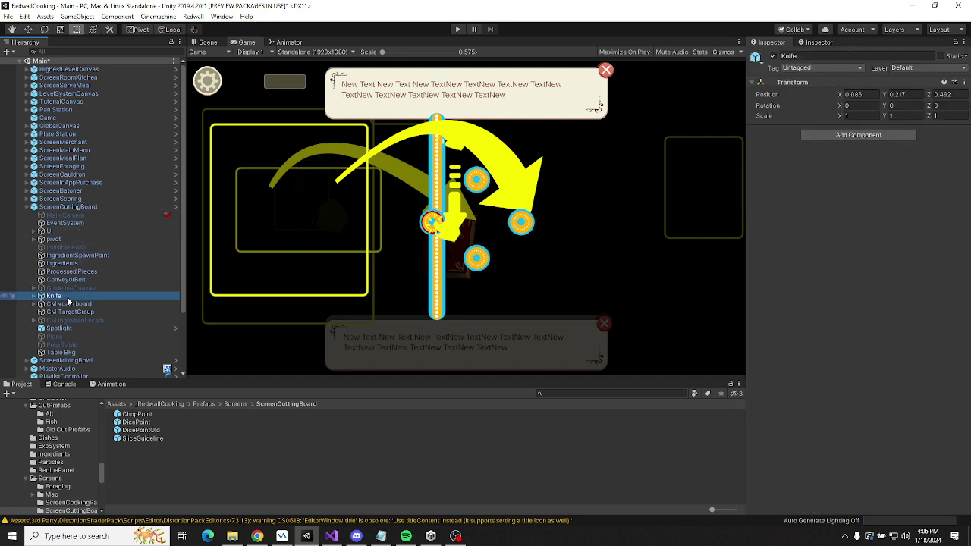
{"action": "key", "text": "Right"}
{"action": "left_click", "coordinate": [67, 303]}
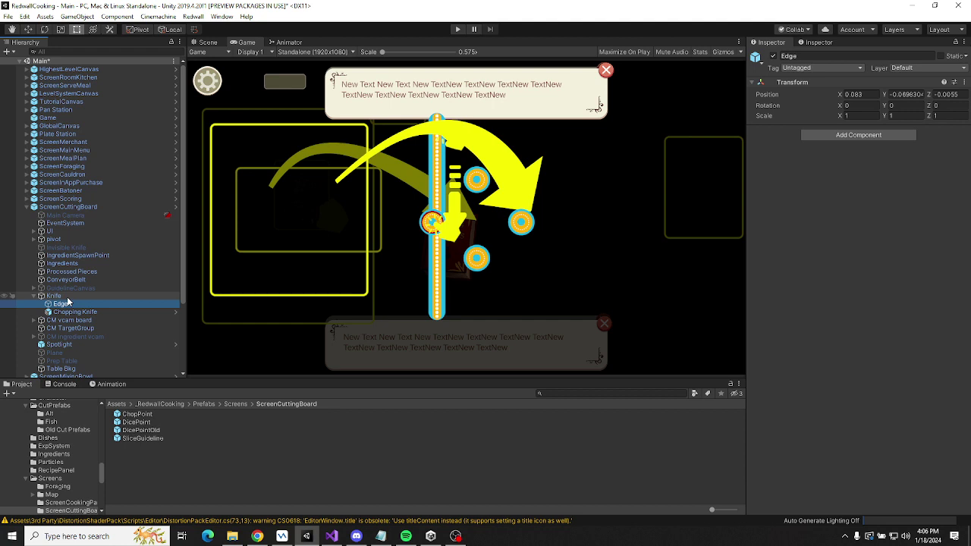
{"action": "key", "text": "Down"}
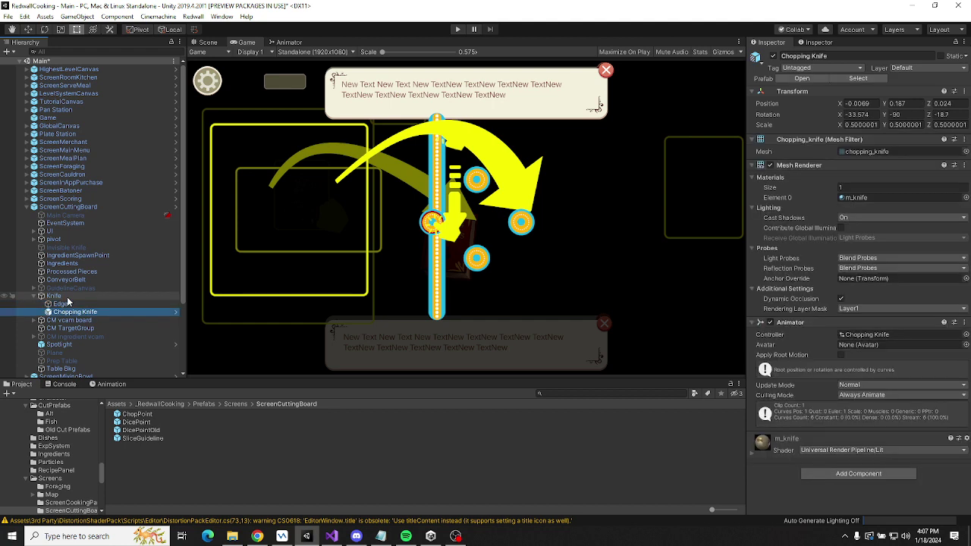
Show the Scene view and frame the Chopping Knife and the cutting board's UI canvas in it.
{"action": "left_click", "coordinate": [210, 43]}
{"action": "left_click", "coordinate": [76, 311]}
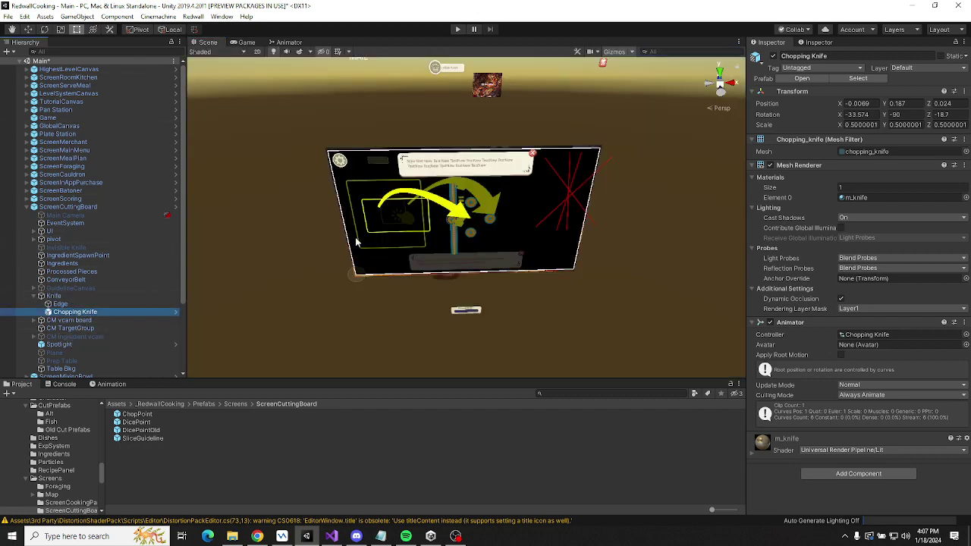
{"action": "key", "text": "f"}
{"action": "right_click_drag", "start_coordinate": [356, 241], "coordinate": [288, 182]}
{"action": "left_click", "coordinate": [76, 230]}
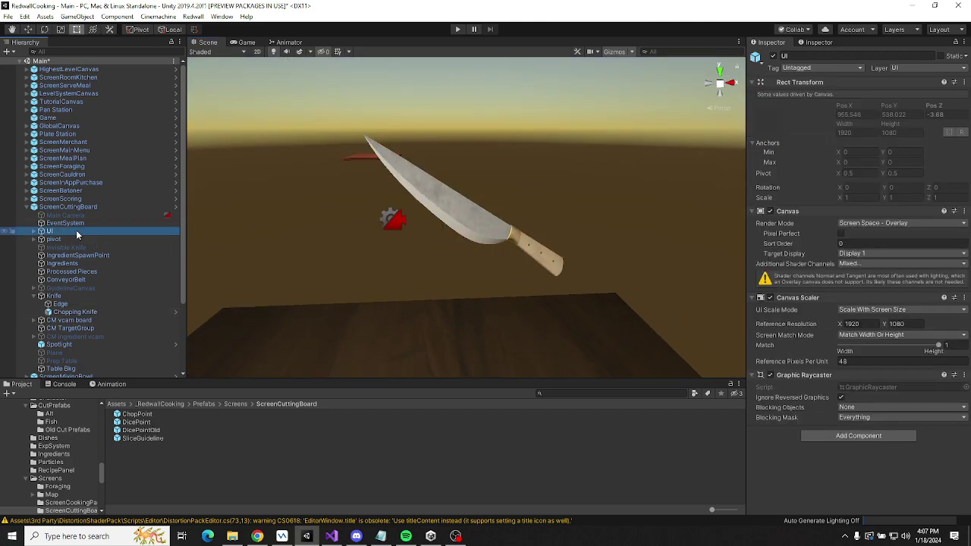
{"action": "key", "text": "f"}
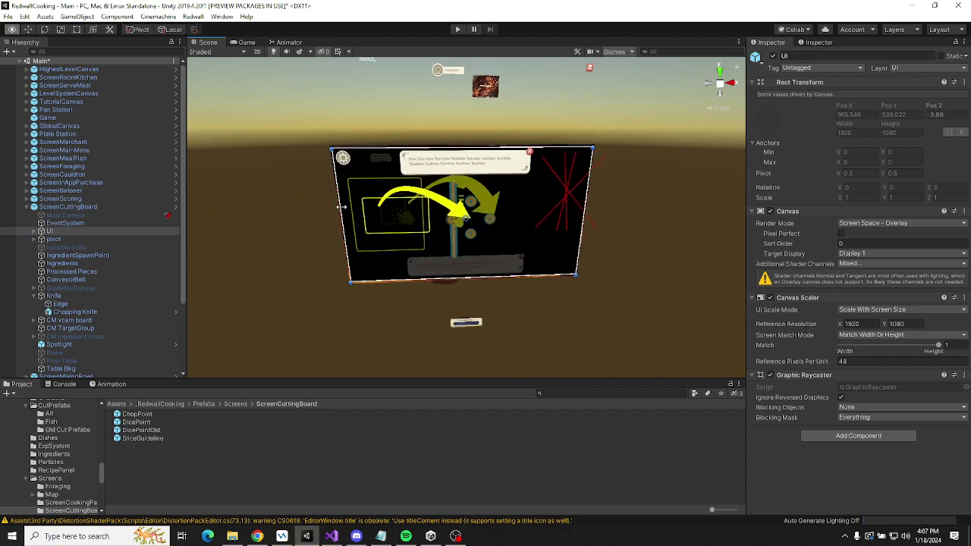
Hide every object of the Main scene in the Scene view except ScreenCuttingBoard and its children.
{"action": "left_click", "coordinate": [27, 207]}
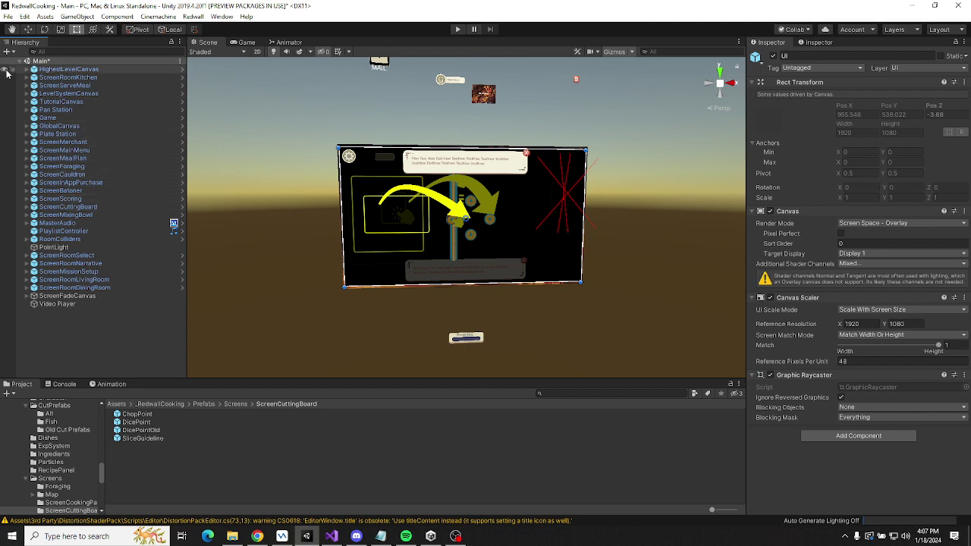
{"action": "left_click", "coordinate": [49, 70]}
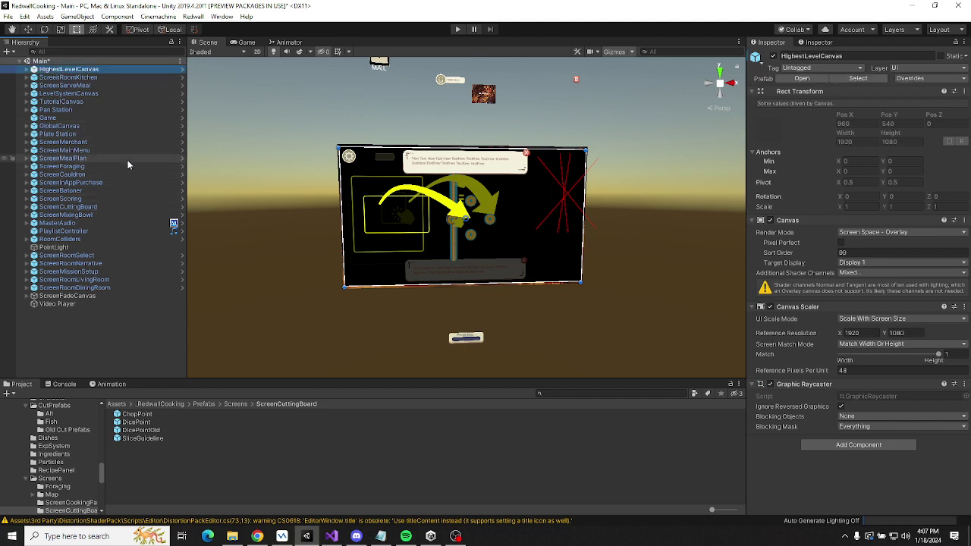
{"action": "left_click", "coordinate": [87, 200], "text": "shift"}
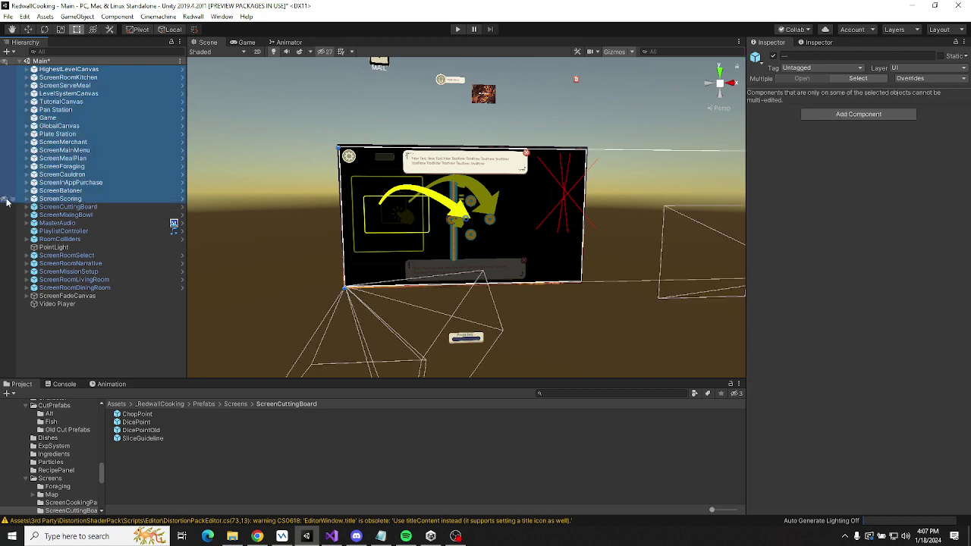
{"action": "left_click", "coordinate": [5, 60]}
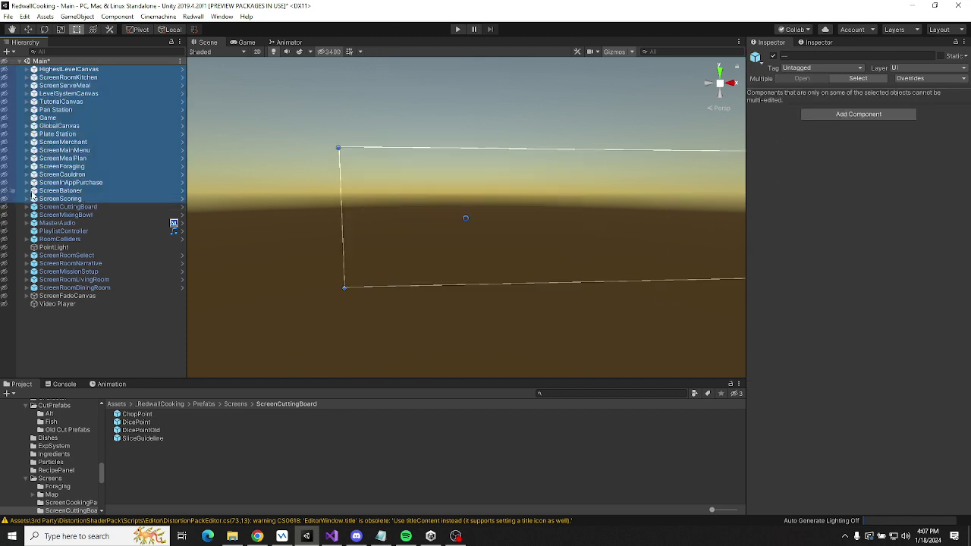
{"action": "left_click", "coordinate": [6, 207]}
Examine the children of ScreenCuttingBoard, including UI, Invisible Knife, and the ChopPoints and SliceZone objects under GuidelineCanvas.
{"action": "left_click", "coordinate": [53, 207]}
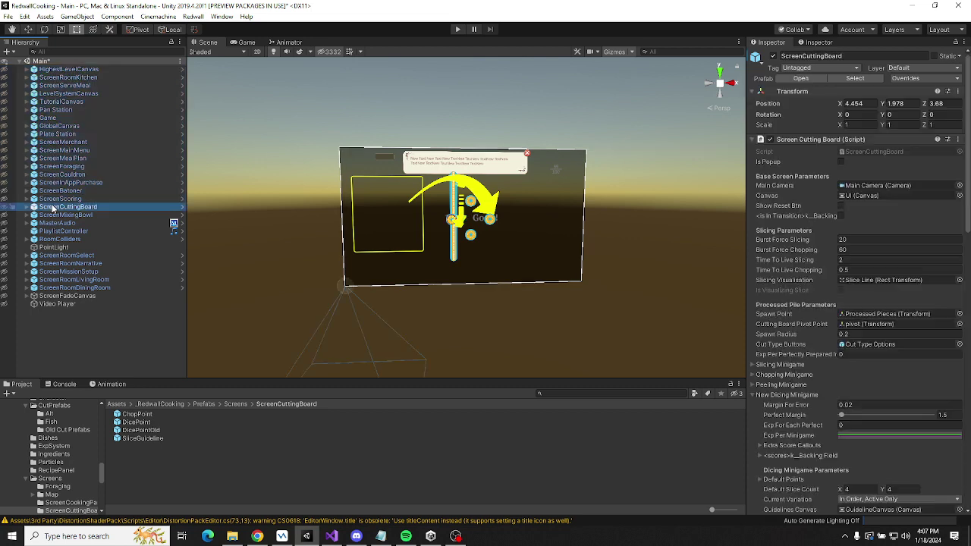
{"action": "key", "text": "Right"}
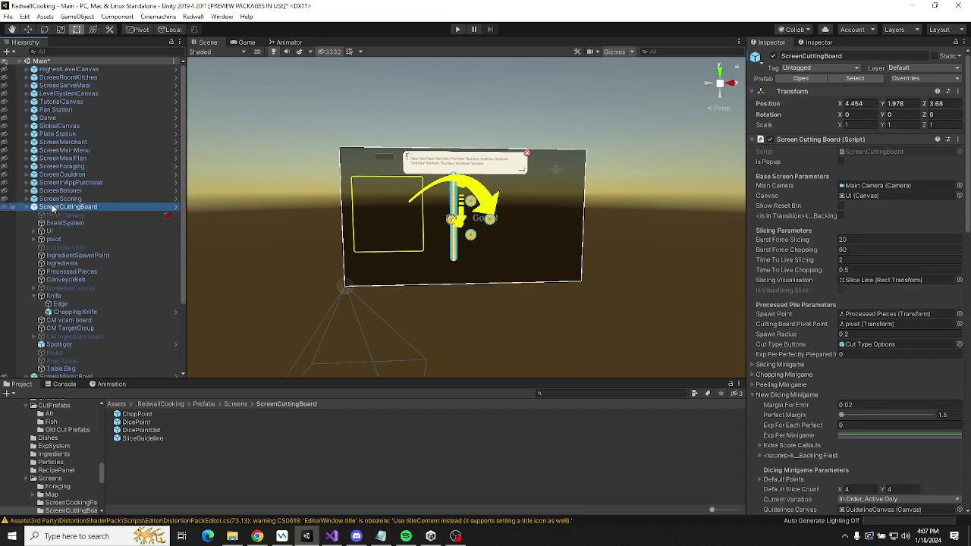
{"action": "left_click", "coordinate": [63, 232]}
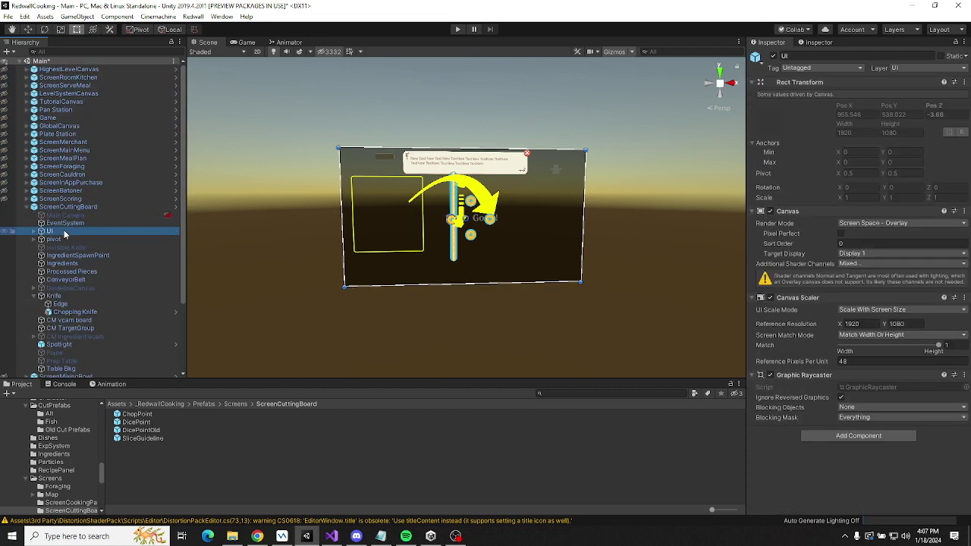
{"action": "key", "text": "Right"}
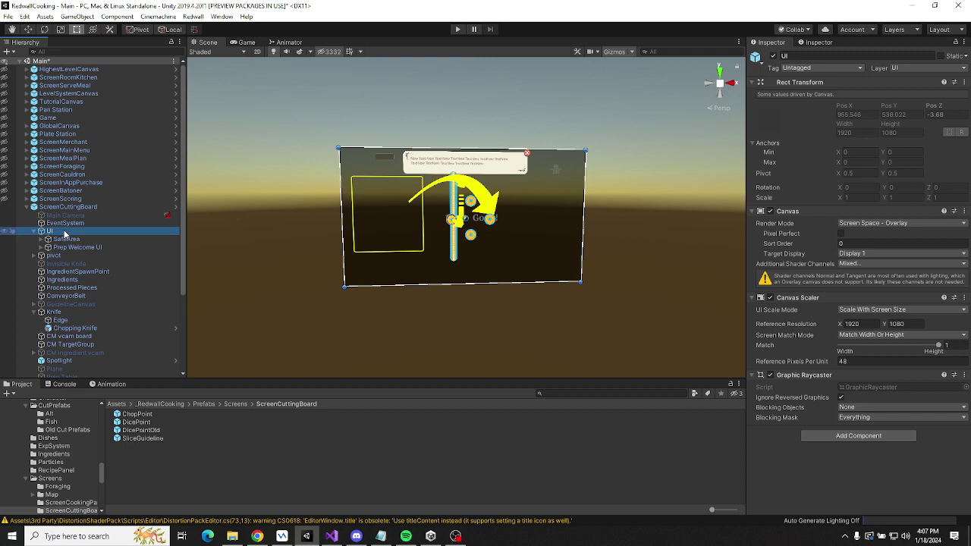
{"action": "left_click", "coordinate": [64, 262]}
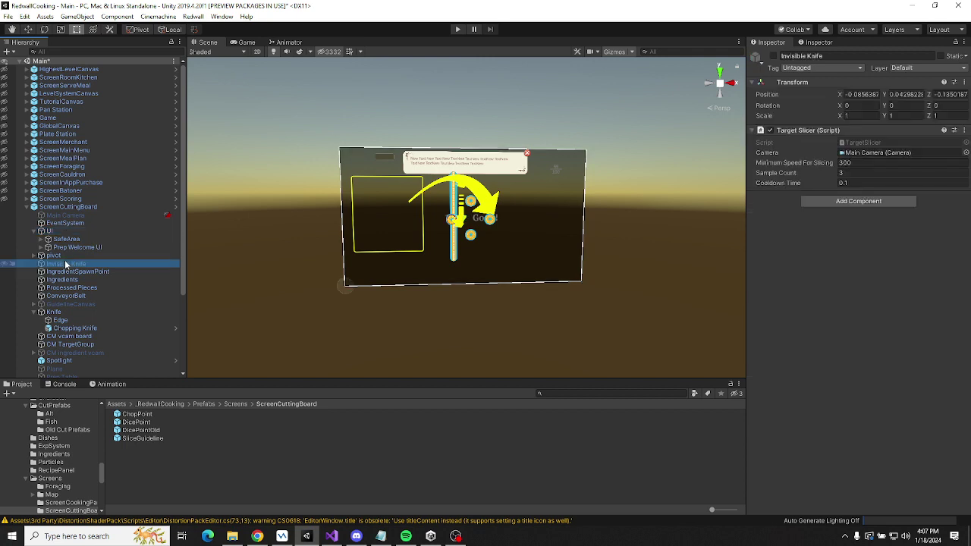
{"action": "scroll", "coordinate": [65, 262], "scroll_direction": "down", "scroll_amount": 3}
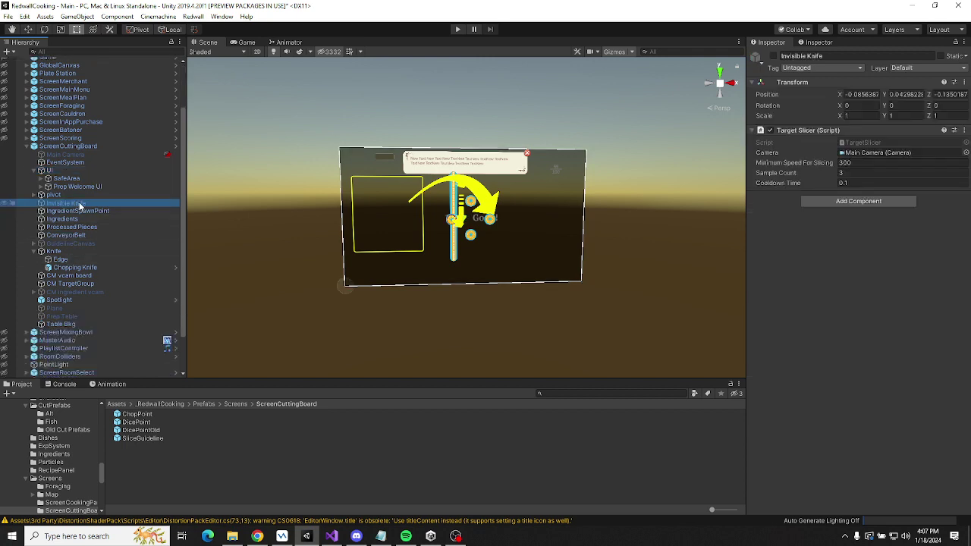
{"action": "left_click", "coordinate": [35, 243]}
{"action": "left_click", "coordinate": [64, 243]}
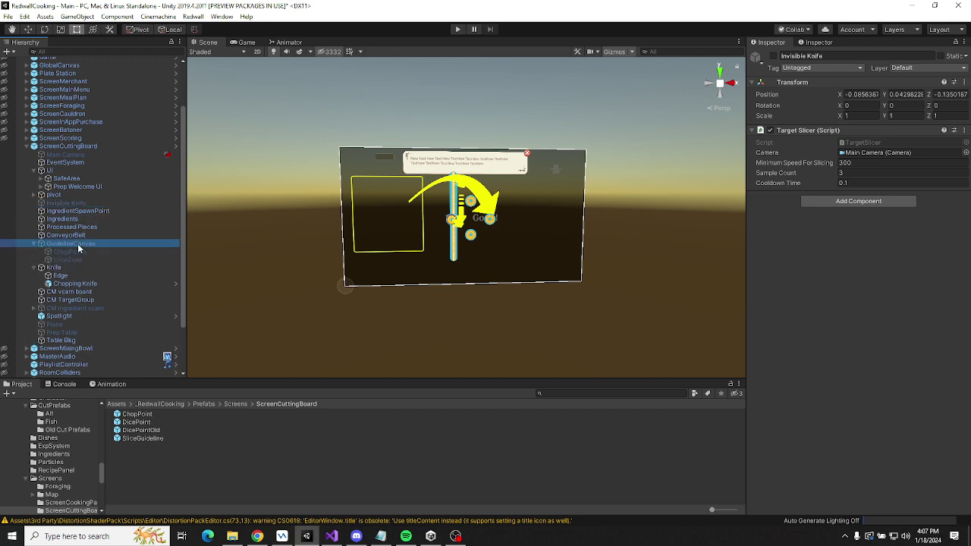
{"action": "left_click", "coordinate": [85, 253]}
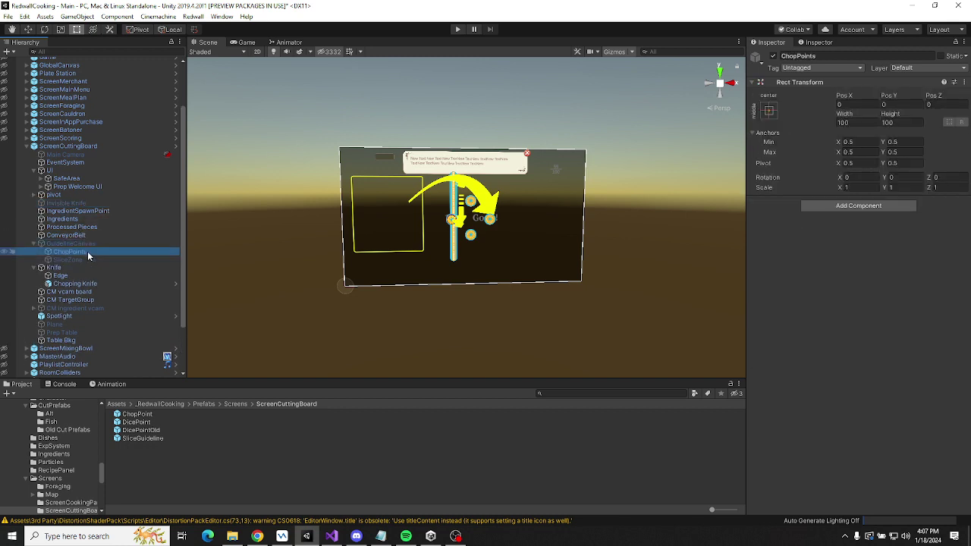
{"action": "left_click", "coordinate": [88, 256]}
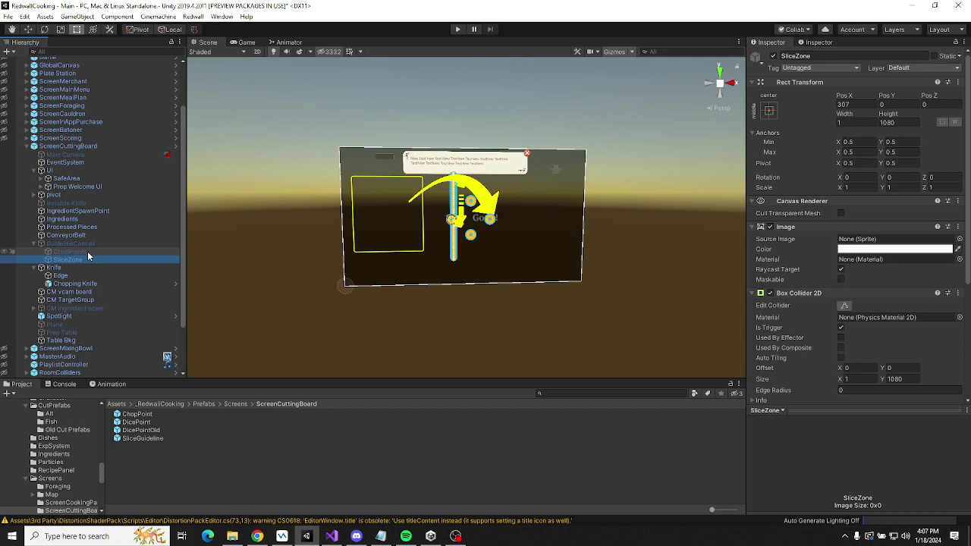
Activate the GuidelineCanvas object and take a close look at its vertical line in the Scene view.
{"action": "left_click", "coordinate": [129, 243]}
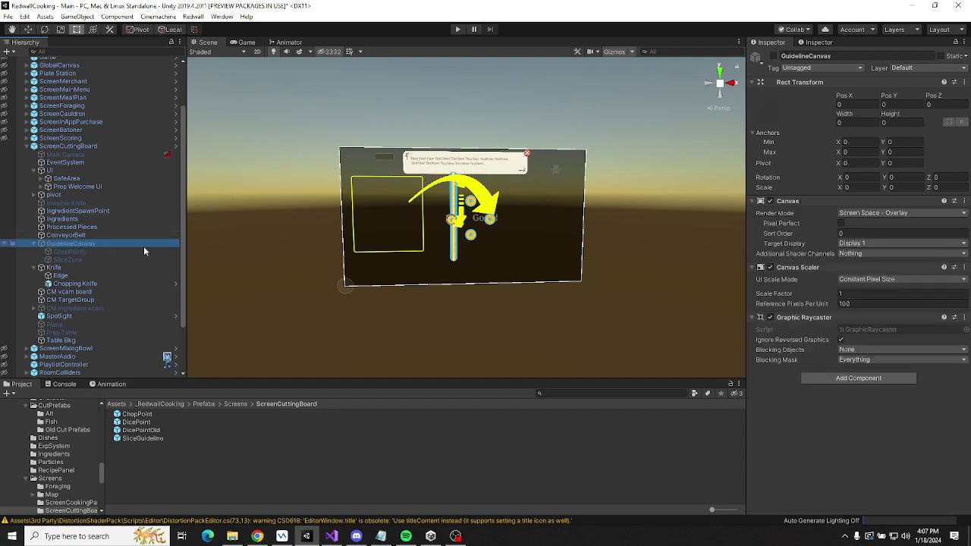
{"action": "left_click", "coordinate": [772, 57]}
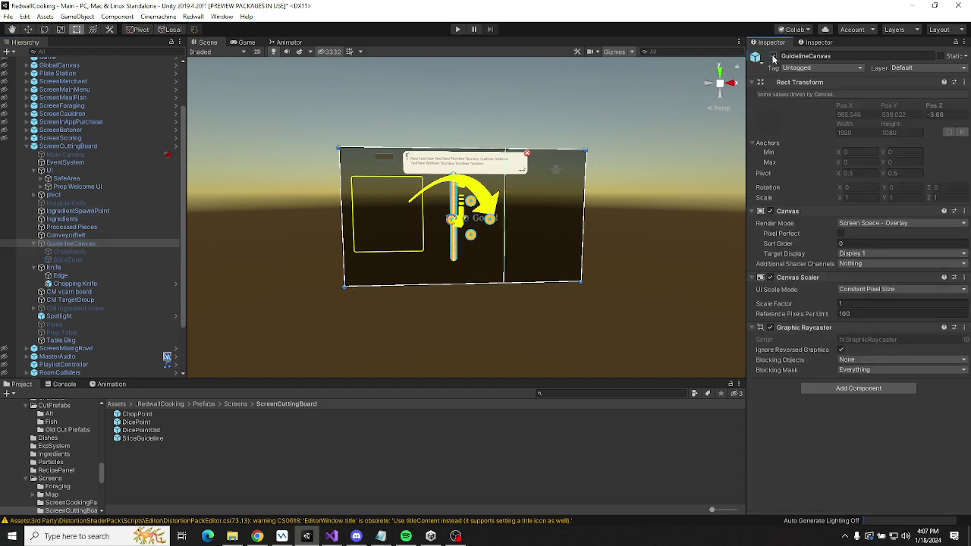
{"action": "scroll", "coordinate": [486, 204], "scroll_direction": "up", "scroll_amount": 3}
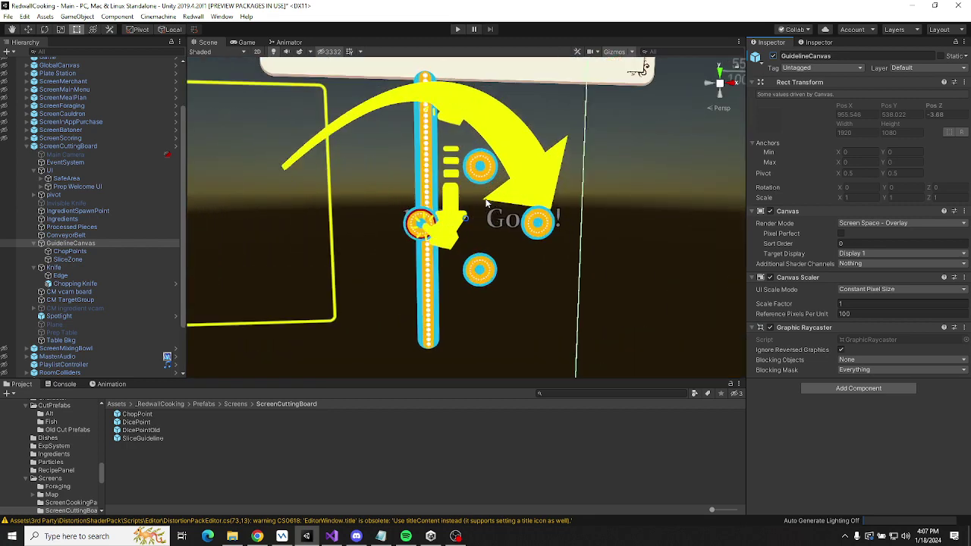
{"action": "middle_click_drag", "start_coordinate": [639, 204], "coordinate": [429, 179]}
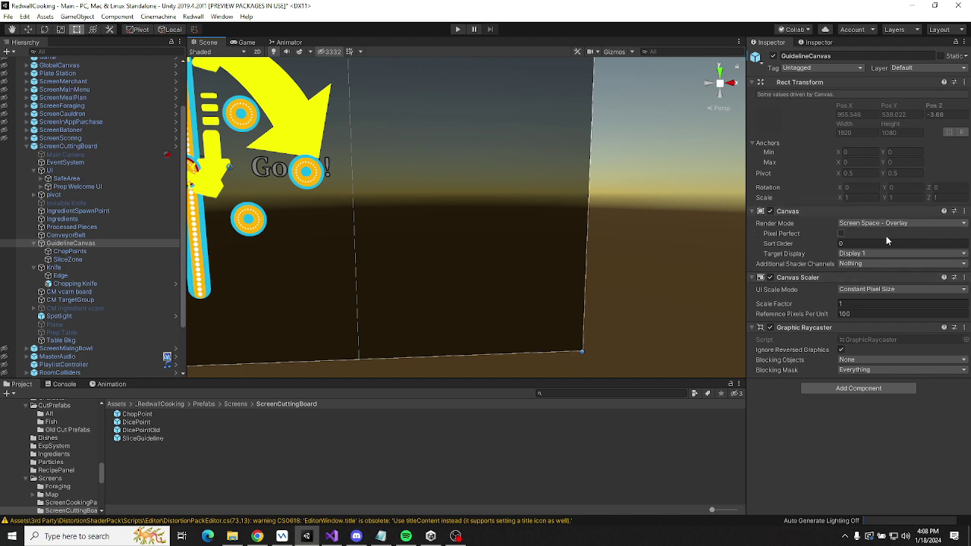
{"action": "left_click", "coordinate": [866, 289]}
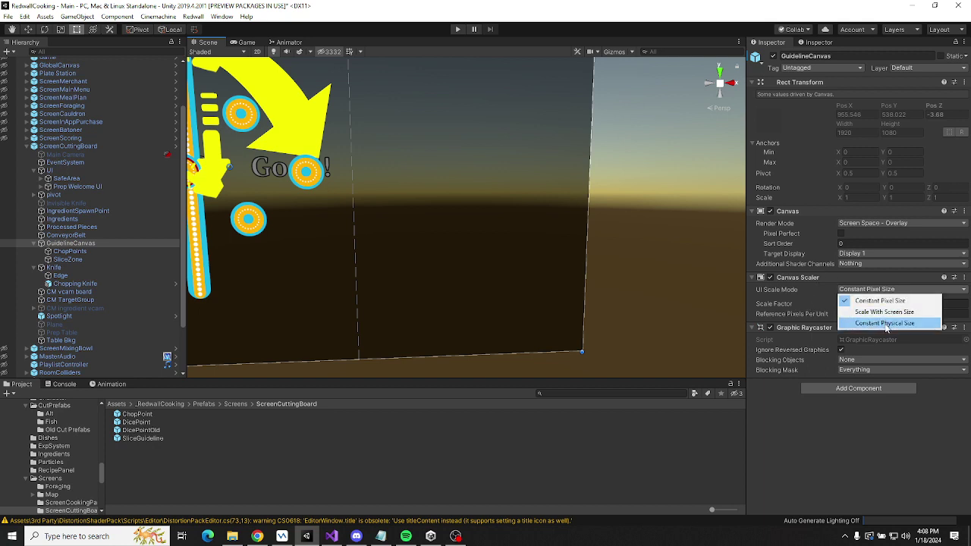
{"action": "left_click", "coordinate": [806, 432]}
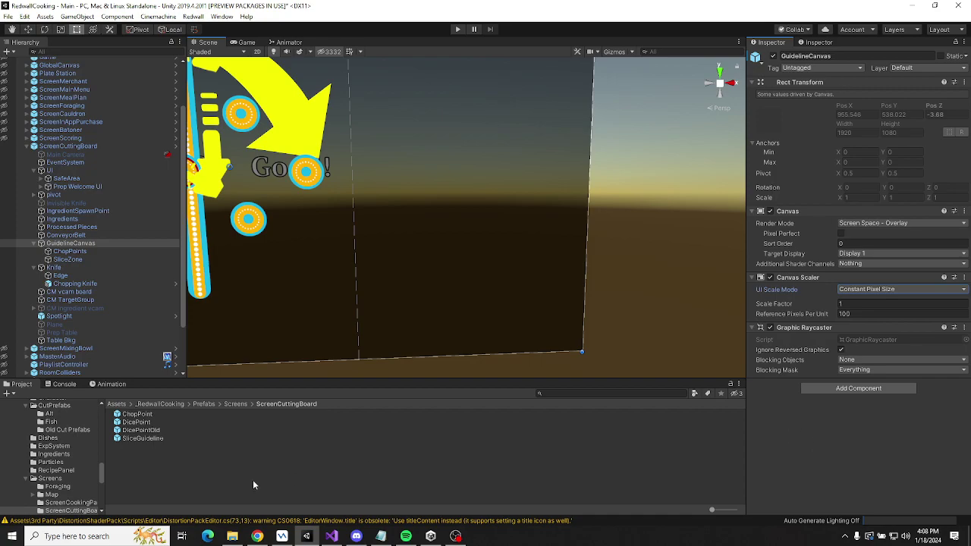
Switch to SmartSVN and update the RedwallCooking working copy to HEAD.
{"action": "left_click", "coordinate": [258, 536]}
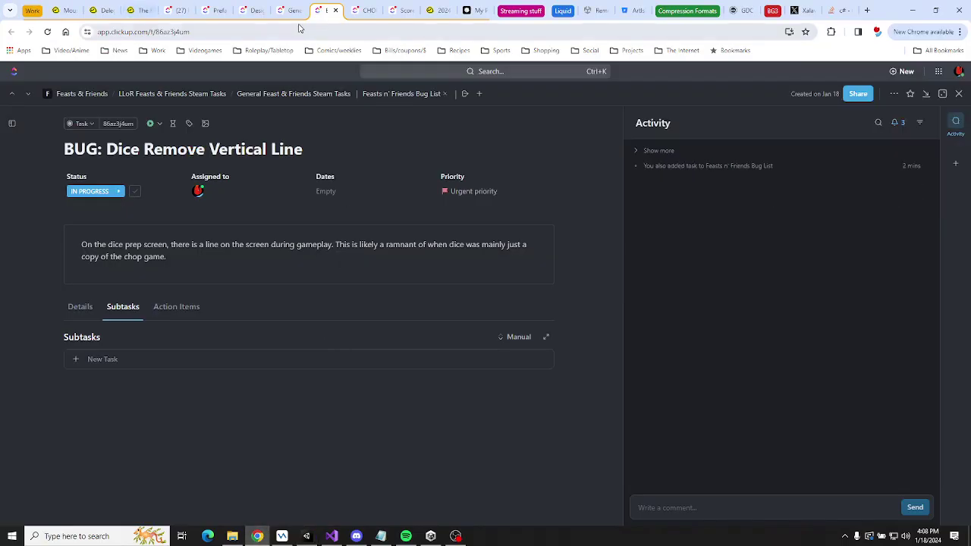
{"action": "left_click", "coordinate": [282, 536]}
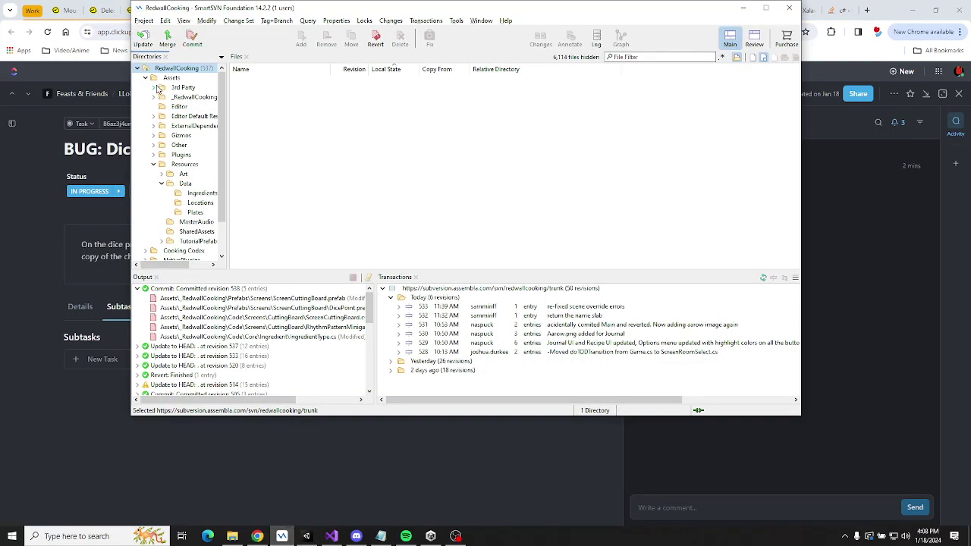
{"action": "left_click", "coordinate": [142, 38]}
{"action": "left_click", "coordinate": [503, 276]}
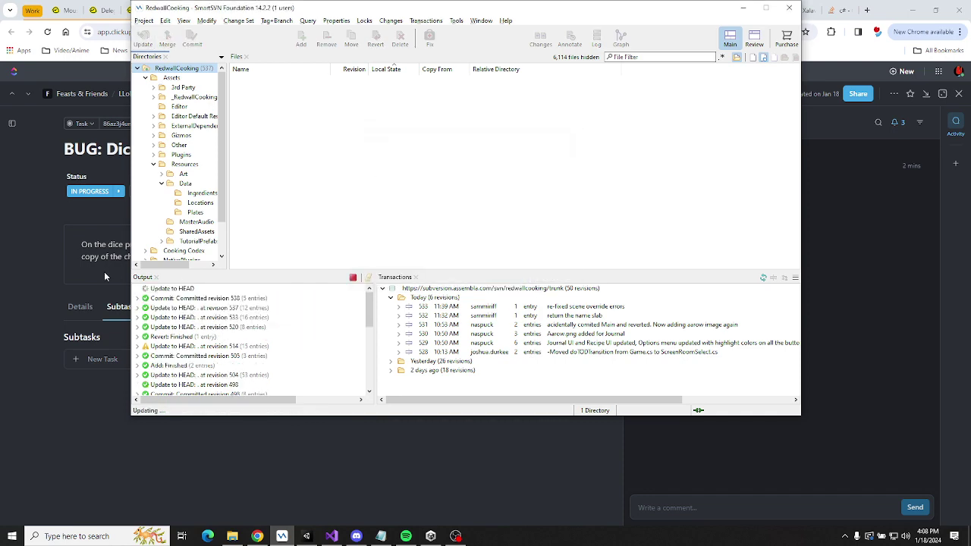
In ClickUp's refreshed Prefab Checkout Board, move the ScreenCuttingBoard card from Open Prefab to In Use Prefab.
{"action": "left_click", "coordinate": [103, 272]}
{"action": "left_click", "coordinate": [213, 11]}
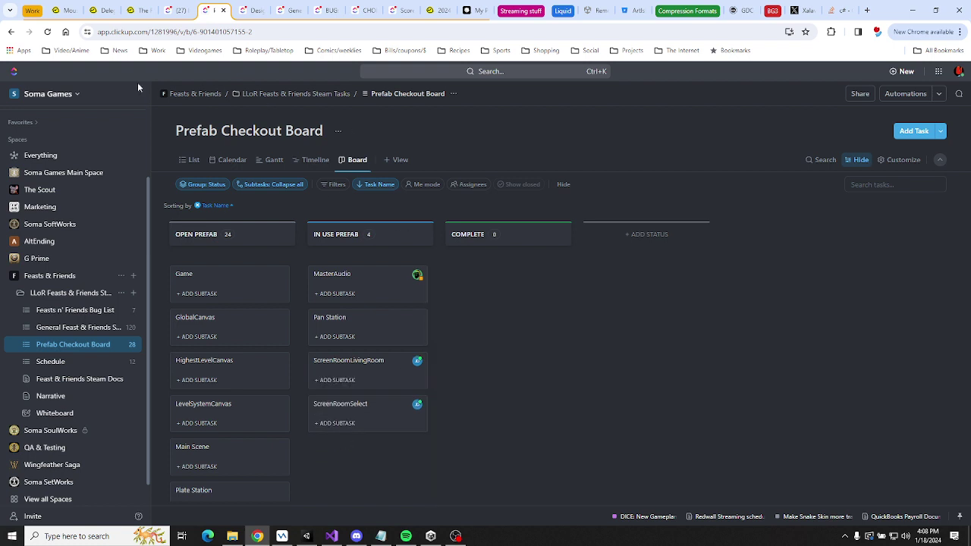
{"action": "left_click", "coordinate": [48, 32]}
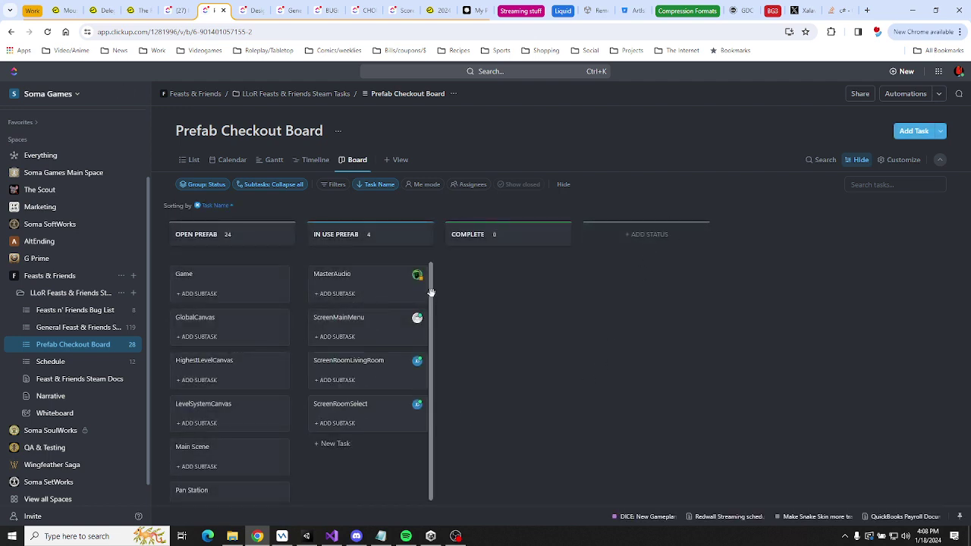
{"action": "scroll", "coordinate": [263, 347], "scroll_direction": "down", "scroll_amount": 2}
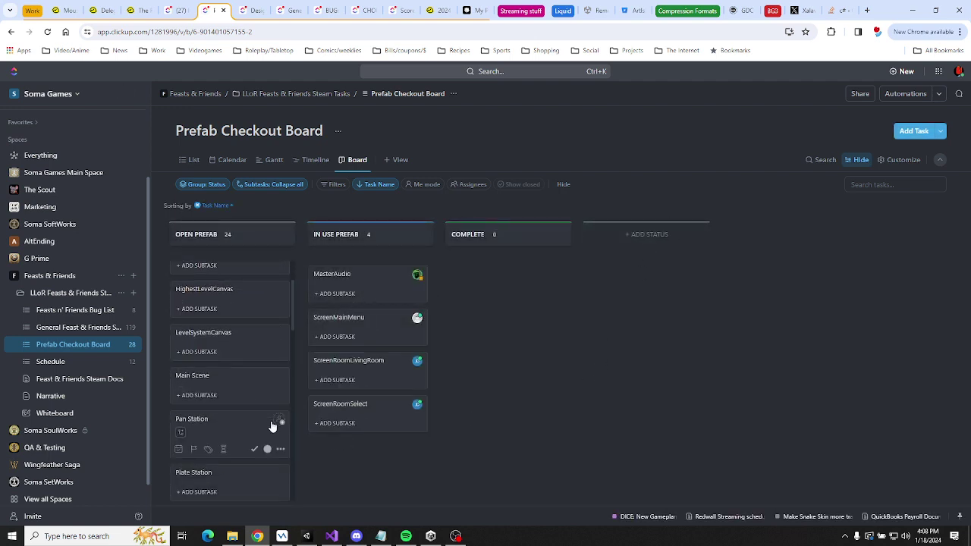
{"action": "scroll", "coordinate": [263, 385], "scroll_direction": "down", "scroll_amount": 5}
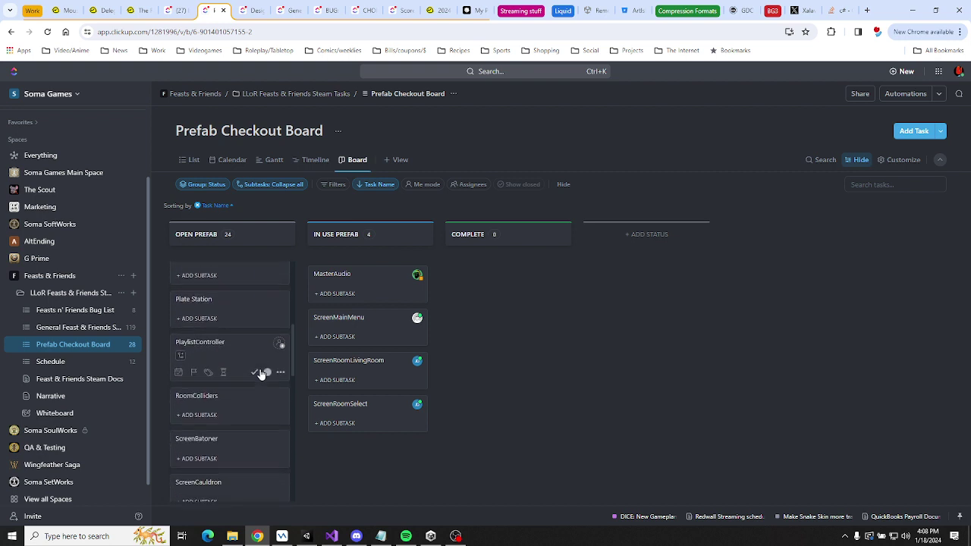
{"action": "left_click_drag", "start_coordinate": [221, 439], "coordinate": [416, 448]}
Set the assignee of the ScreenCuttingBoard card in the In Use Prefab column.
{"action": "left_click", "coordinate": [416, 447]}
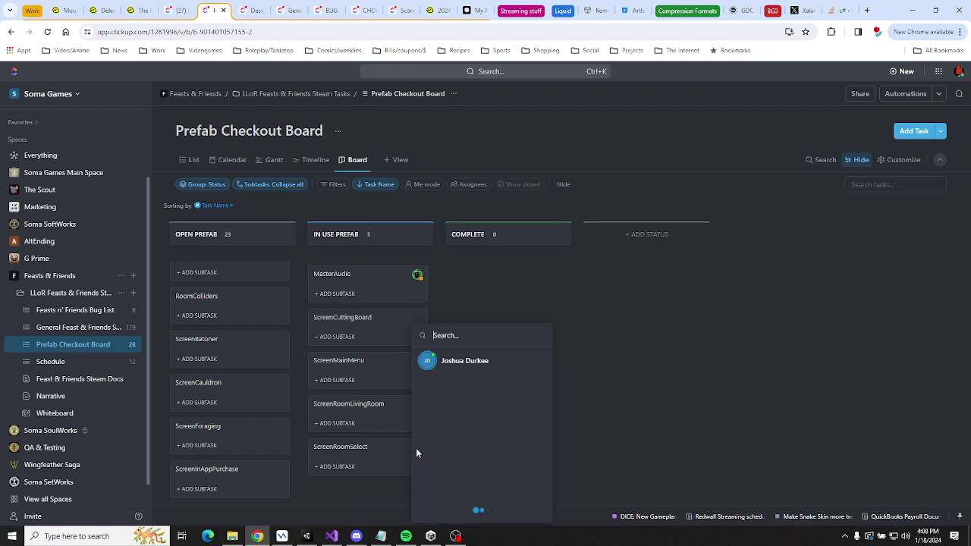
{"action": "left_click", "coordinate": [651, 325]}
{"action": "left_click", "coordinate": [418, 319]}
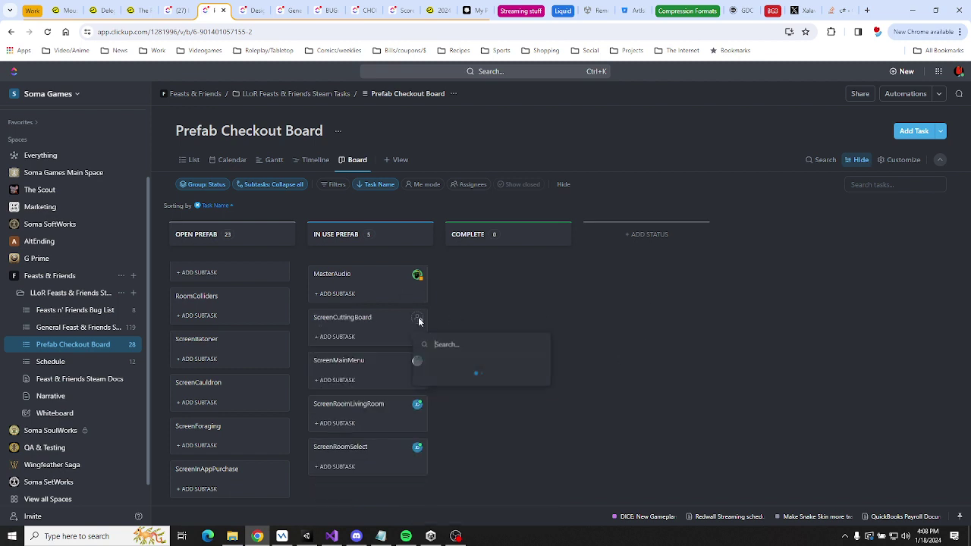
{"action": "left_click", "coordinate": [447, 369]}
Check the update output in SmartSVN, collapse its Assets directory, and return to the Unity editor.
{"action": "left_click", "coordinate": [288, 10]}
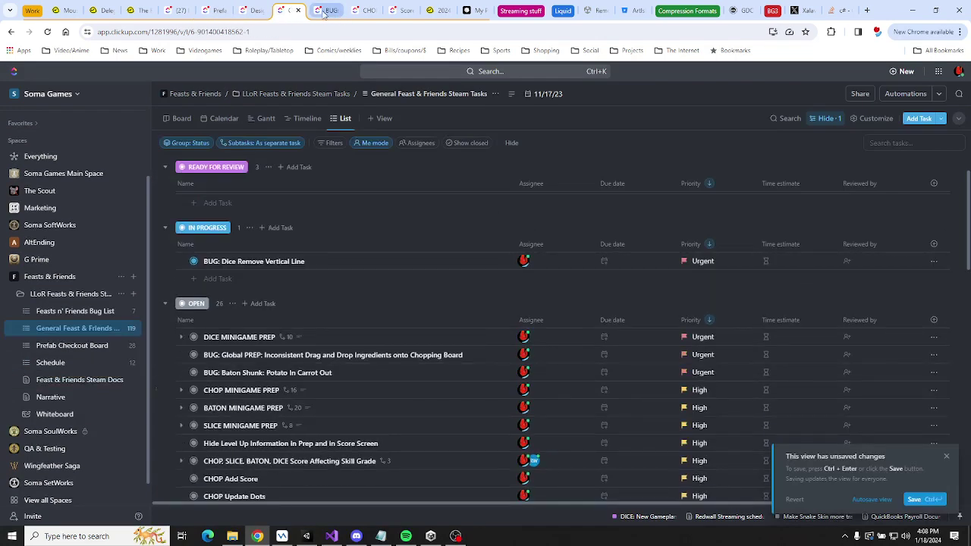
{"action": "left_click", "coordinate": [324, 11]}
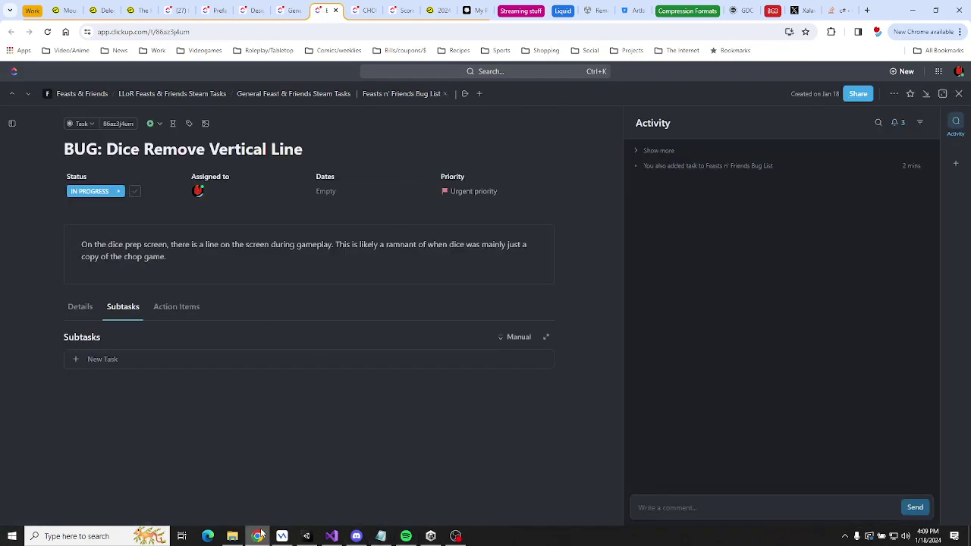
{"action": "left_click", "coordinate": [306, 535]}
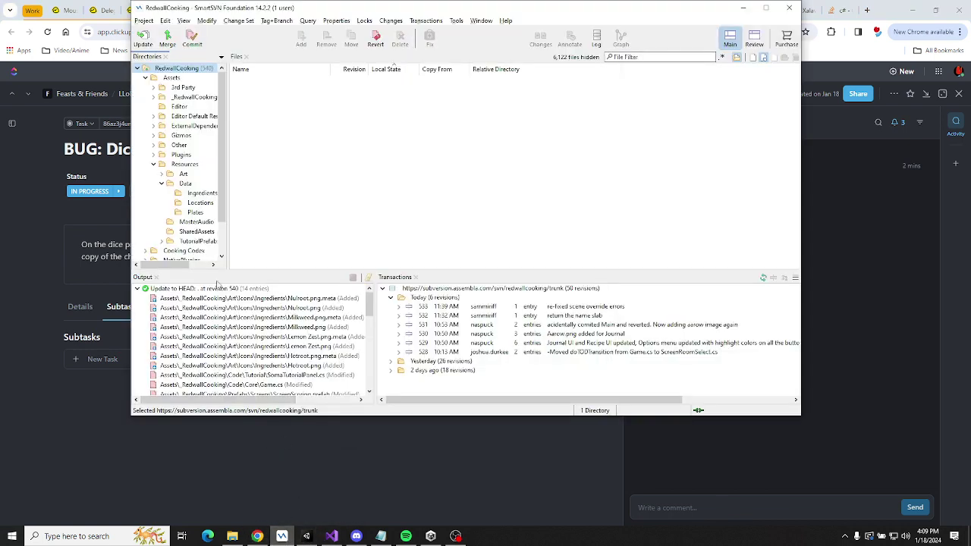
{"action": "left_click", "coordinate": [150, 79]}
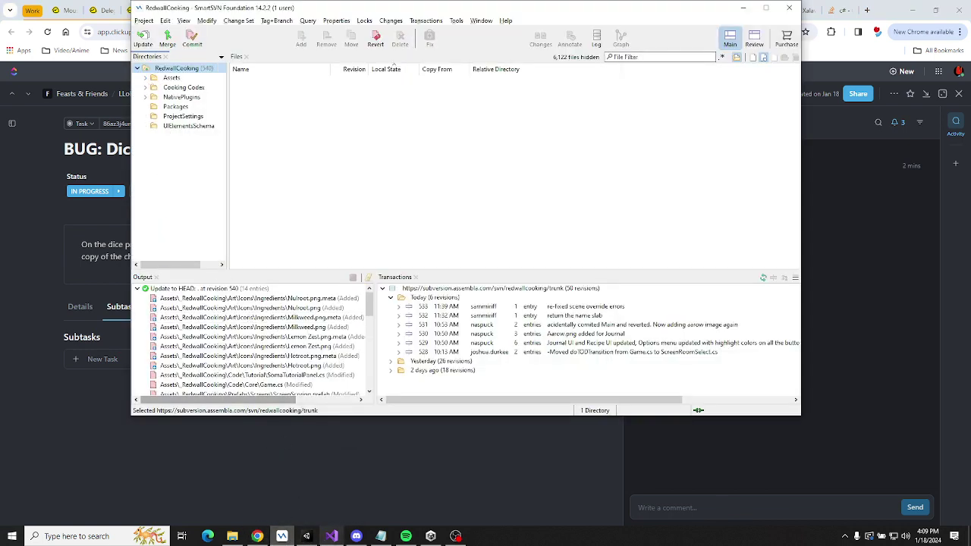
{"action": "key", "text": "alt+Tab"}
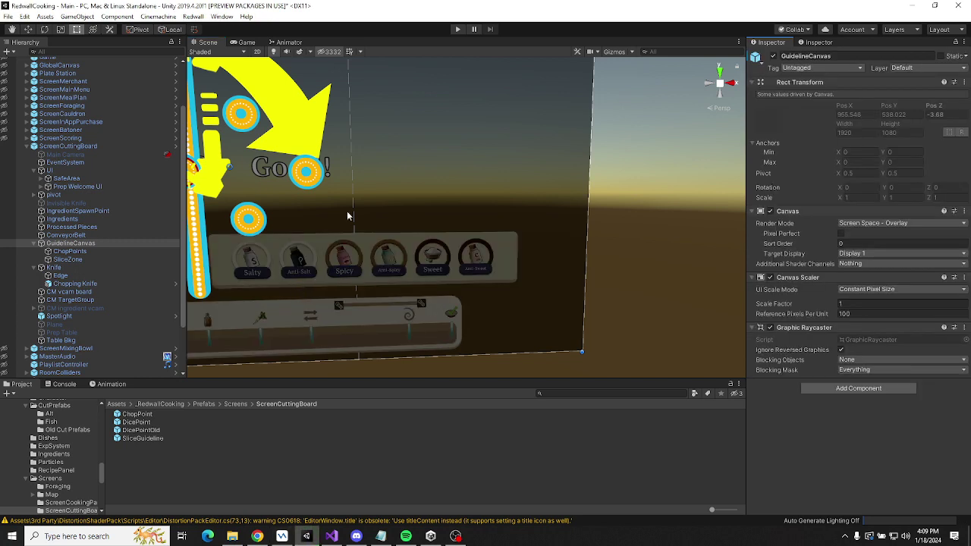
Collapse ScreenCuttingBoard and reset the Main scene's visibility so that only ScreenCuttingBoard is shown in the Scene view.
{"action": "scroll", "coordinate": [540, 176], "scroll_direction": "up", "scroll_amount": 5}
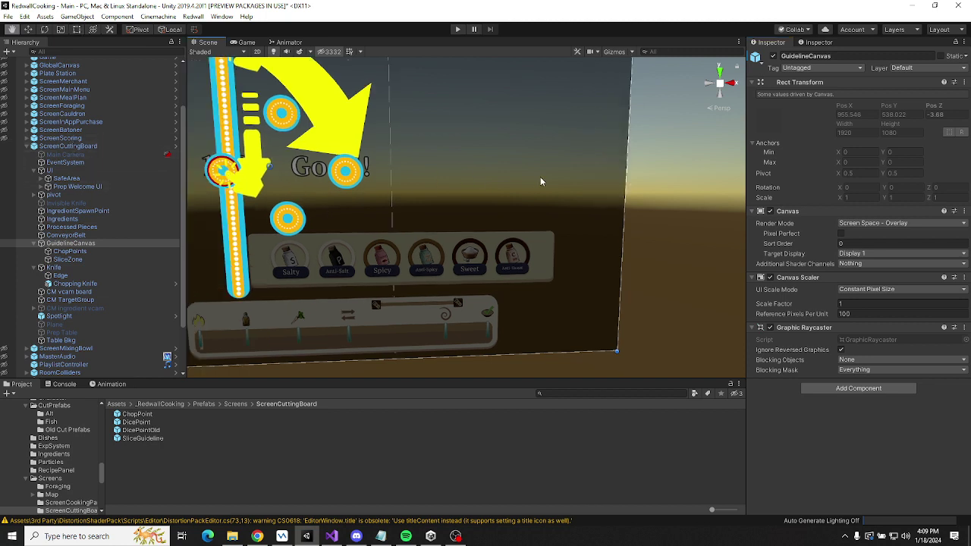
{"action": "left_click", "coordinate": [26, 146]}
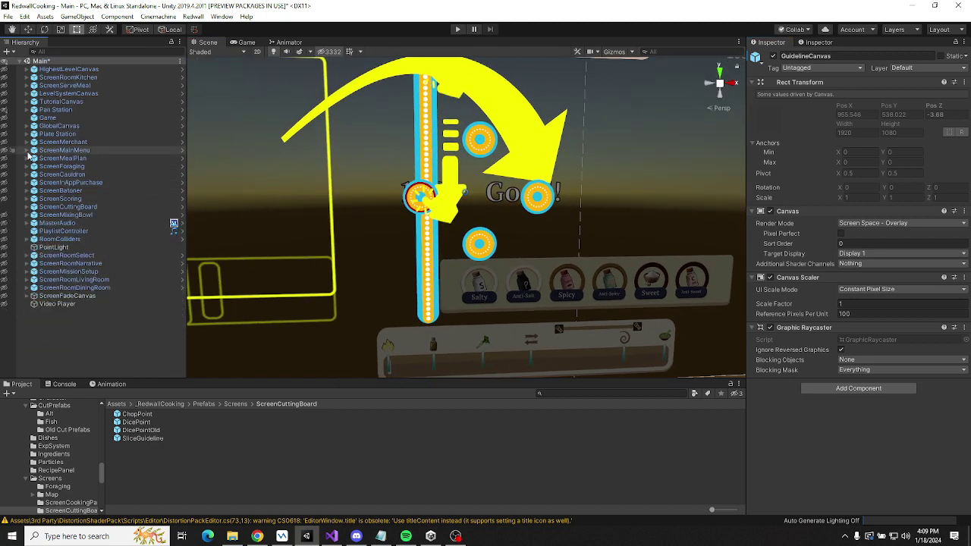
{"action": "left_click", "coordinate": [5, 61]}
{"action": "left_click", "coordinate": [6, 61]}
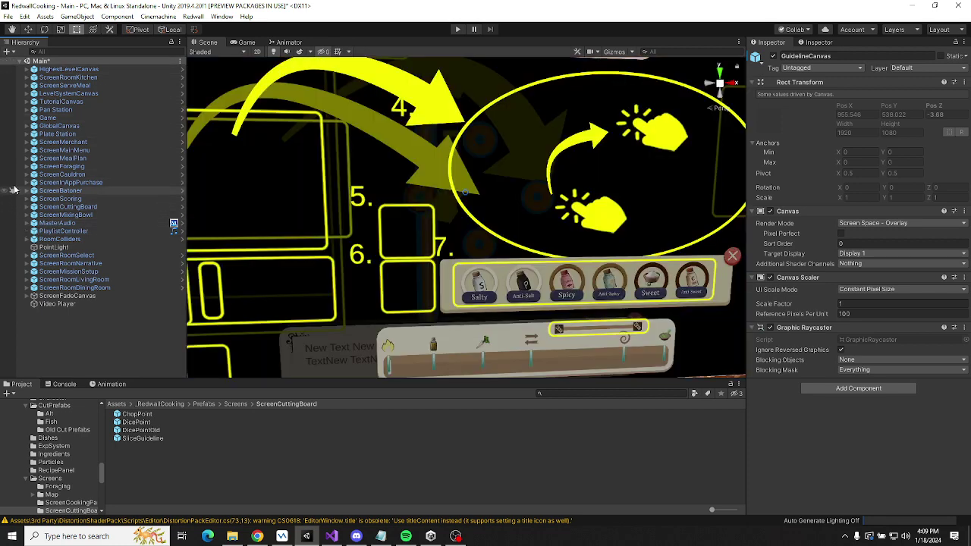
{"action": "left_click", "coordinate": [7, 52]}
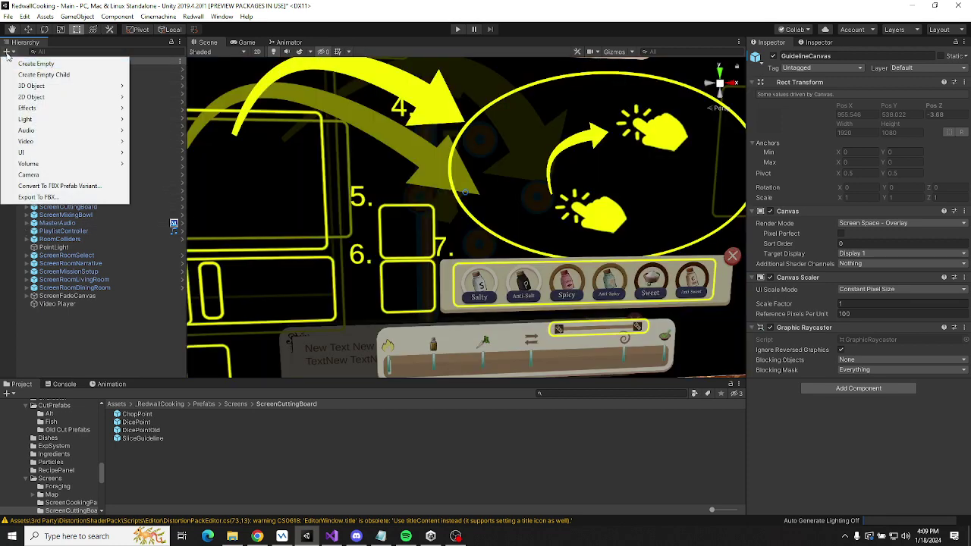
{"action": "key", "text": "Escape"}
{"action": "left_click", "coordinate": [5, 61]}
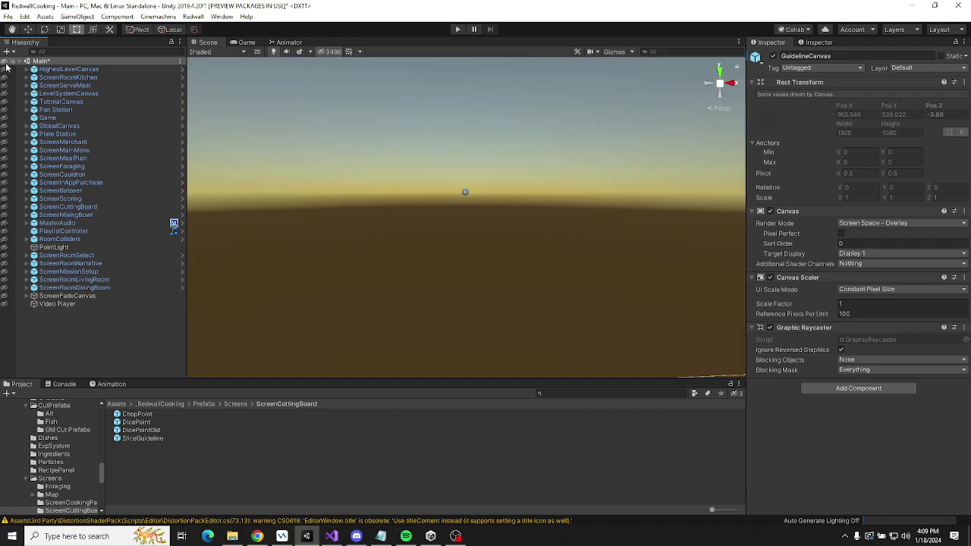
{"action": "left_click", "coordinate": [6, 208]}
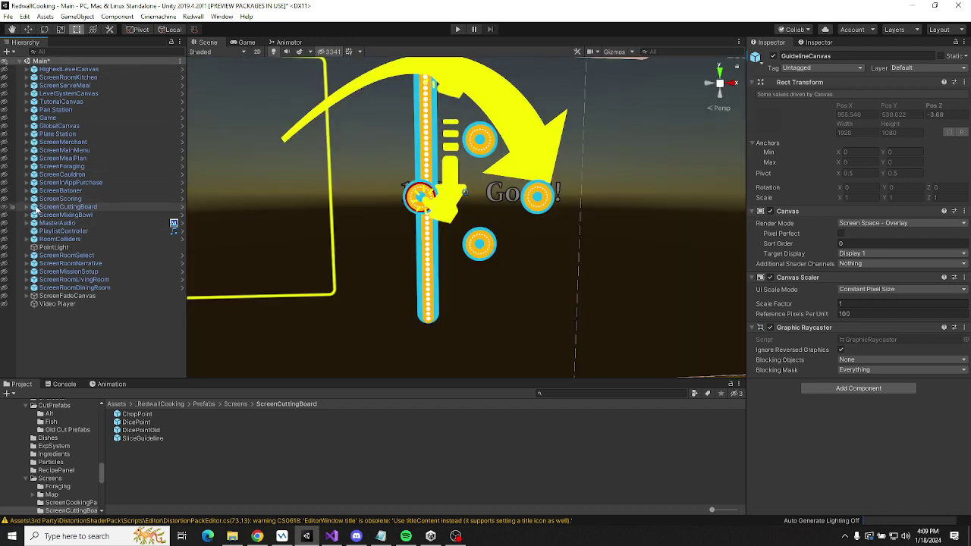
Expand ScreenCuttingBoard's children and set the UI Scale Mode of GuidelineCanvas's Canvas Scaler to Scale With Screen Size.
{"action": "left_click", "coordinate": [26, 206]}
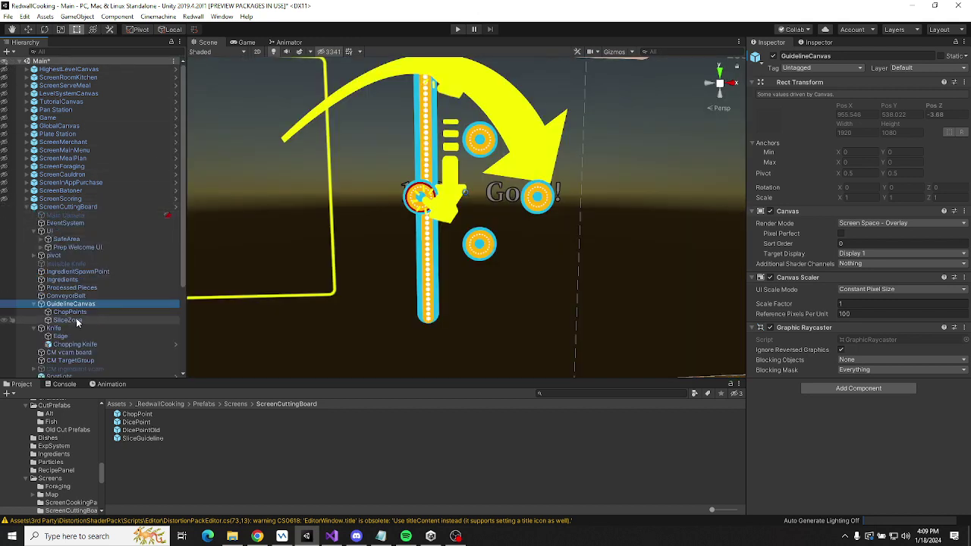
{"action": "right_click_drag", "start_coordinate": [587, 217], "coordinate": [736, 134]}
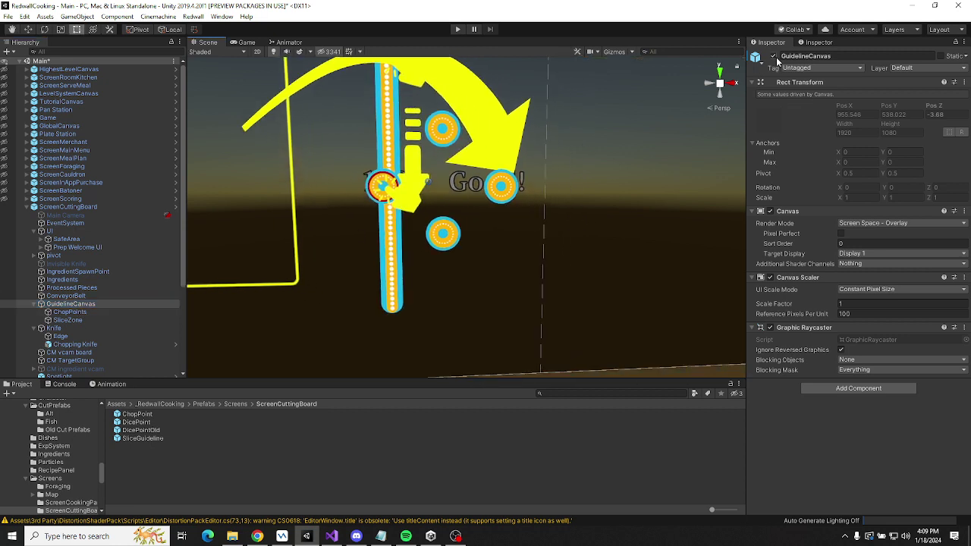
{"action": "left_click", "coordinate": [862, 291]}
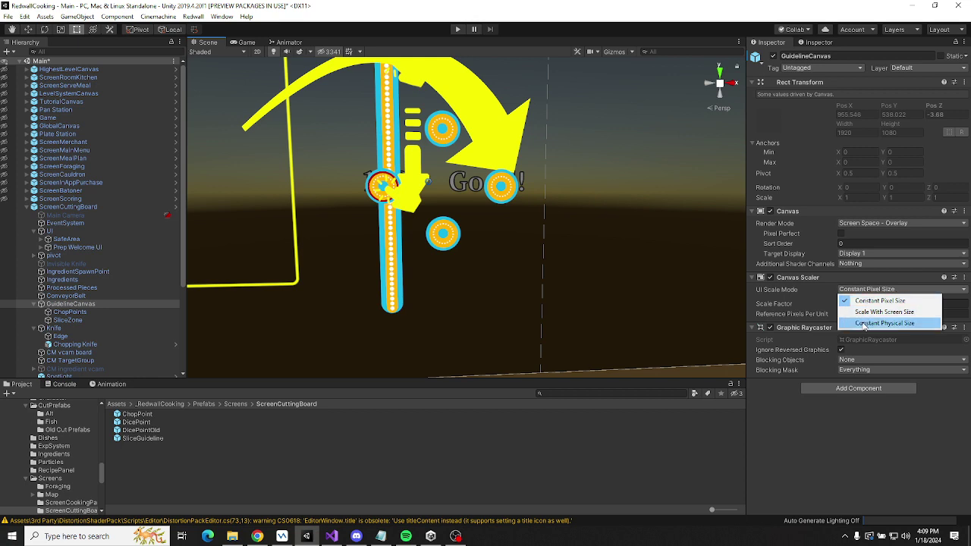
{"action": "left_click", "coordinate": [872, 311]}
Set the Canvas Scaler's Reference Resolution to X 1920 and Y 1080.
{"action": "left_click", "coordinate": [869, 304]}
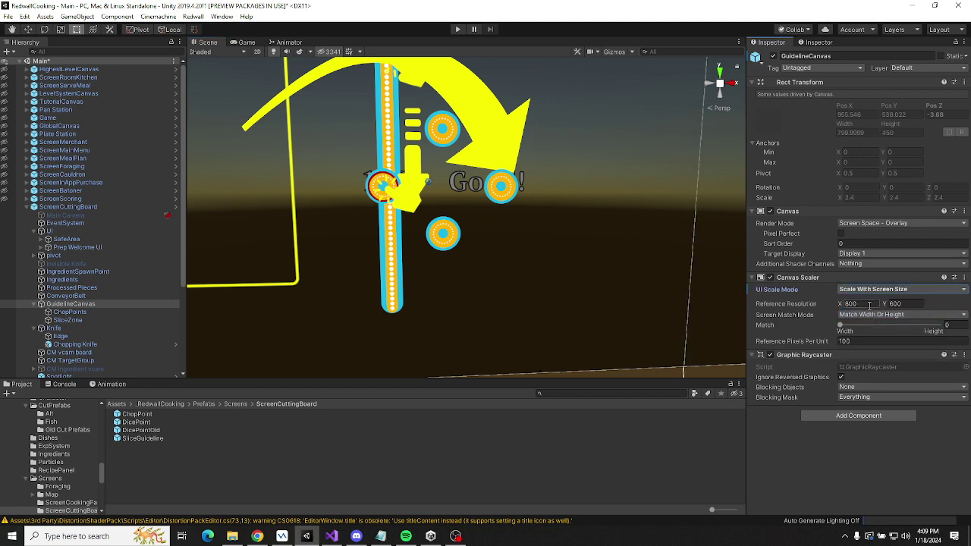
{"action": "type", "text": "10920"}
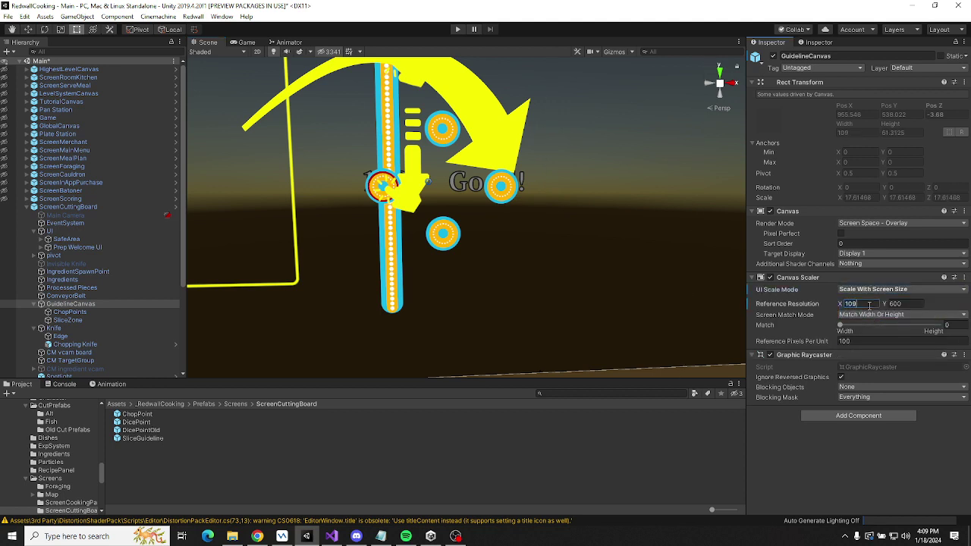
{"action": "key", "text": "BackSpace"}
{"action": "key", "text": "BackSpace"}
{"action": "key", "text": "BackSpace"}
{"action": "key", "text": "BackSpace"}
{"action": "key", "text": "BackSpace"}
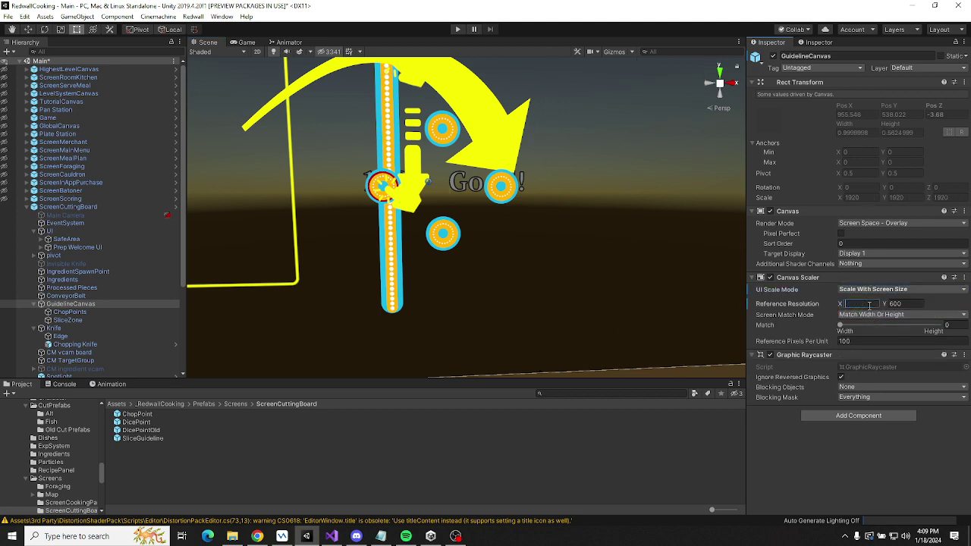
{"action": "type", "text": "1920"}
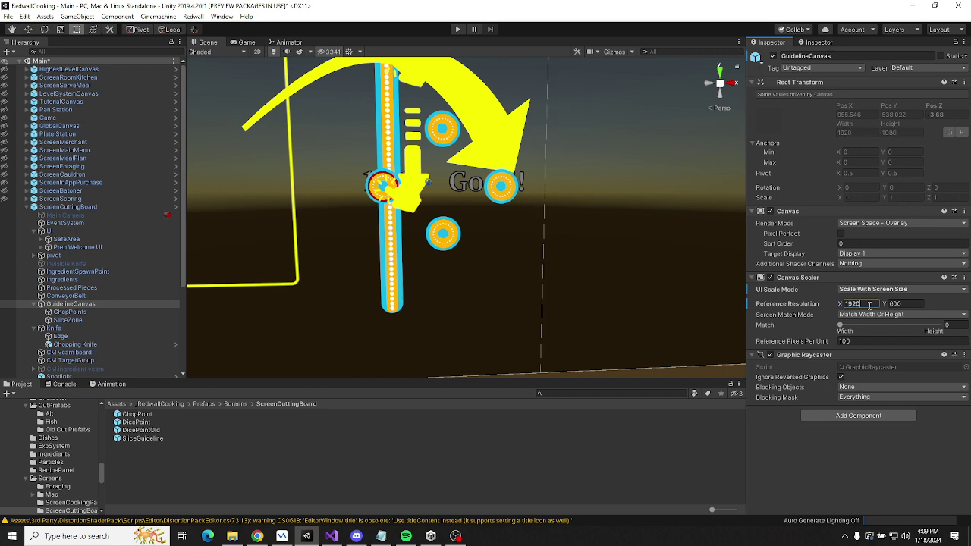
{"action": "key", "text": "Tab"}
{"action": "type", "text": "1080"}
Try shifting the Canvas Scaler's Match value toward Height, and return it to 0 at the Width end.
{"action": "scroll", "coordinate": [587, 258], "scroll_direction": "down", "scroll_amount": 5}
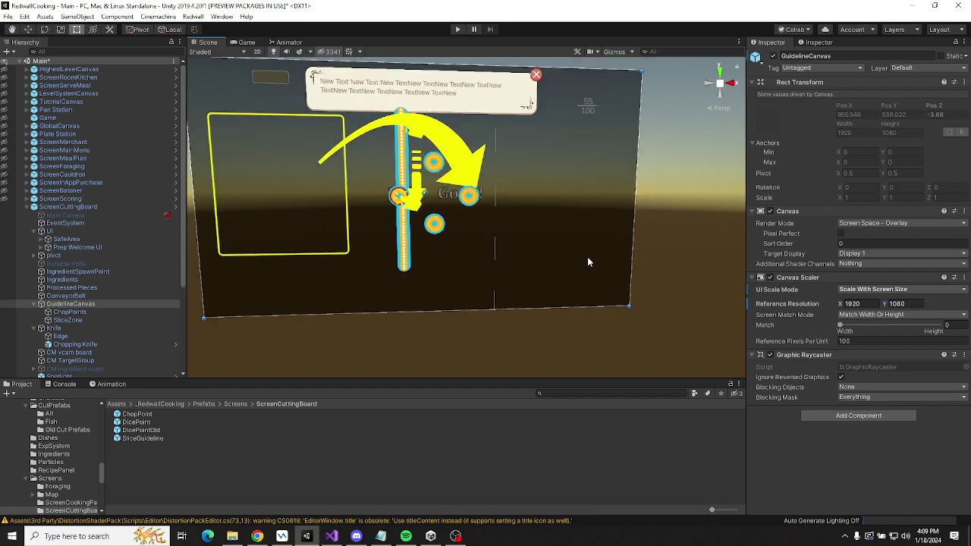
{"action": "left_click_drag", "start_coordinate": [840, 324], "coordinate": [942, 324]}
{"action": "left_click_drag", "start_coordinate": [937, 324], "coordinate": [839, 326]}
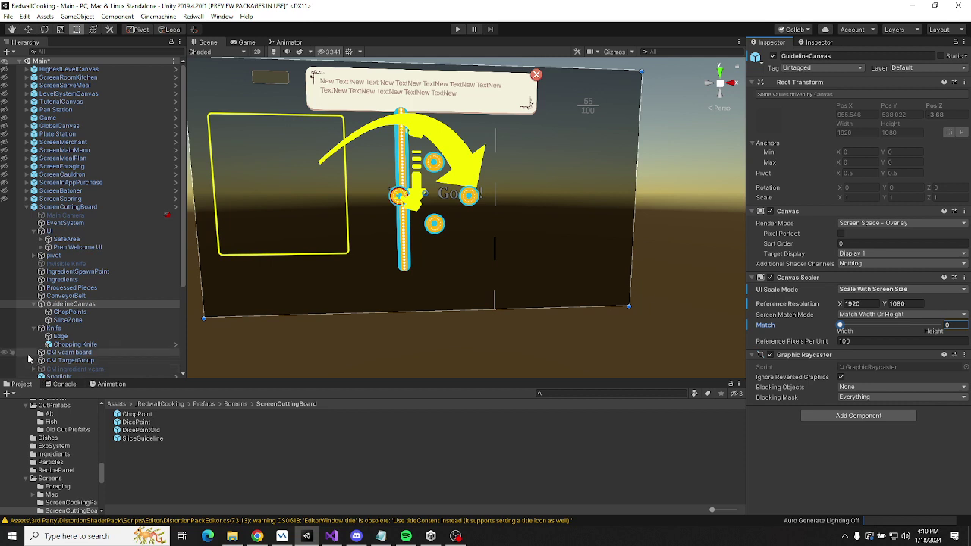
Examine the Rect Transform, Image, and Box Collider 2D components of the SliceZone object.
{"action": "left_click", "coordinate": [60, 320]}
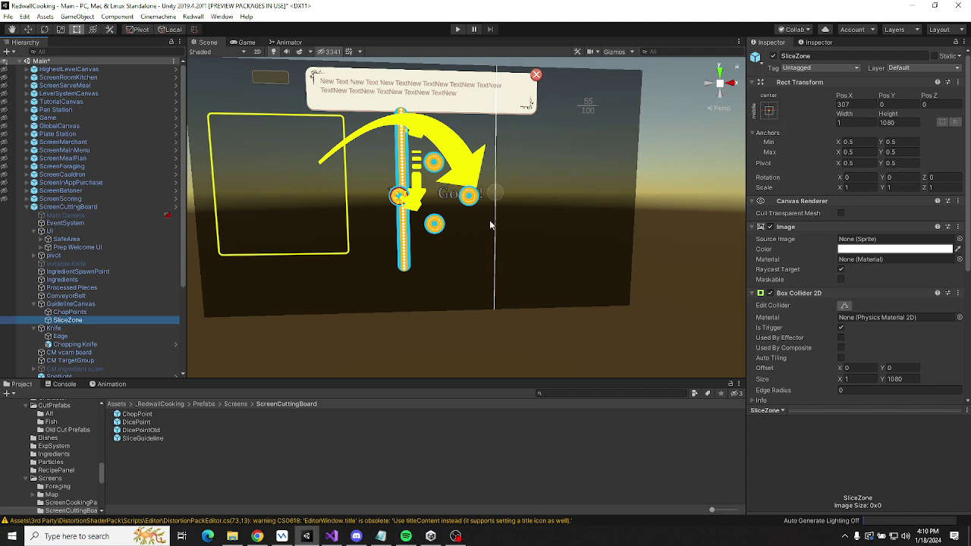
{"action": "scroll", "coordinate": [794, 301], "scroll_direction": "down", "scroll_amount": 5}
{"action": "scroll", "coordinate": [795, 300], "scroll_direction": "up", "scroll_amount": 5}
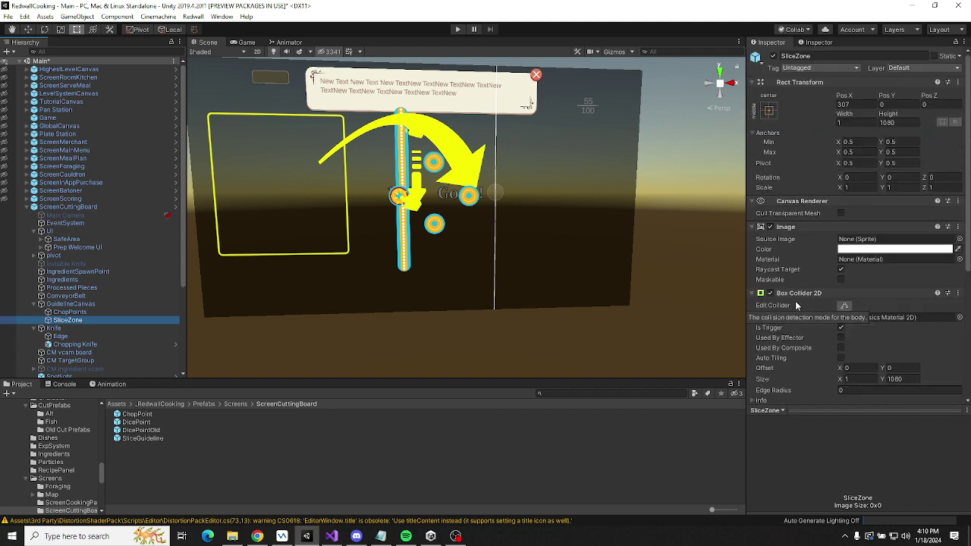
Apply GuidelineCanvas's modified Canvas Scaler to the ScreenCuttingBoard prefab, and revert the object's active-state override.
{"action": "left_click", "coordinate": [89, 304]}
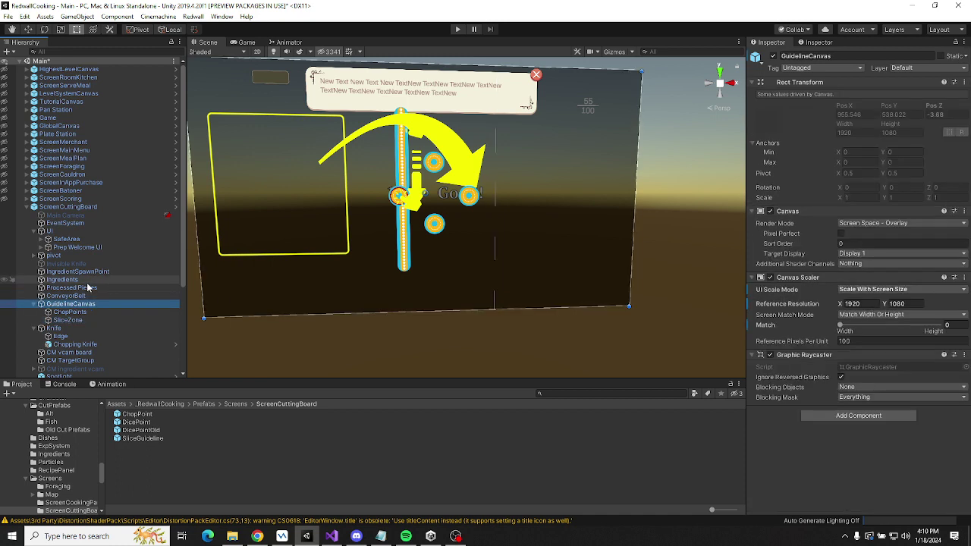
{"action": "right_click", "coordinate": [801, 279]}
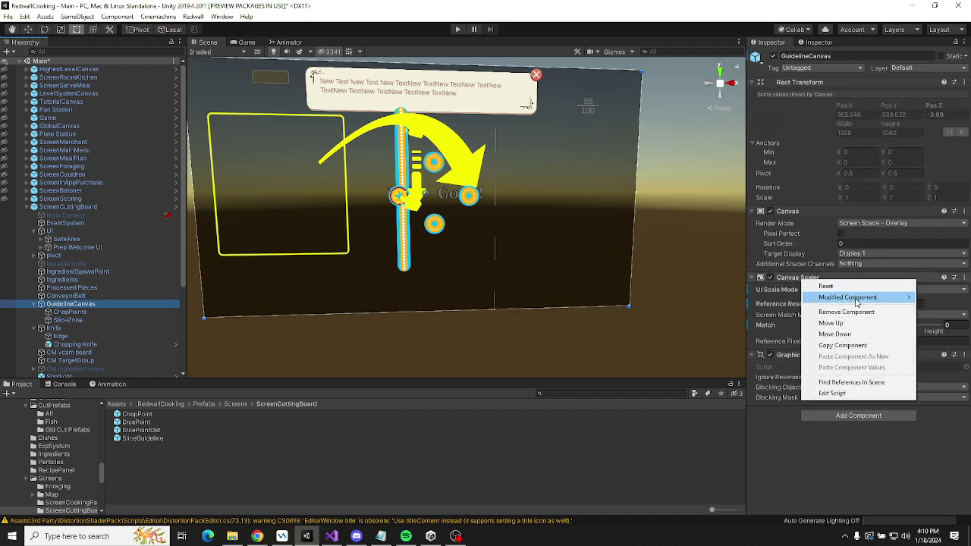
{"action": "mouse_move", "coordinate": [847, 296]}
{"action": "left_click", "coordinate": [750, 297]}
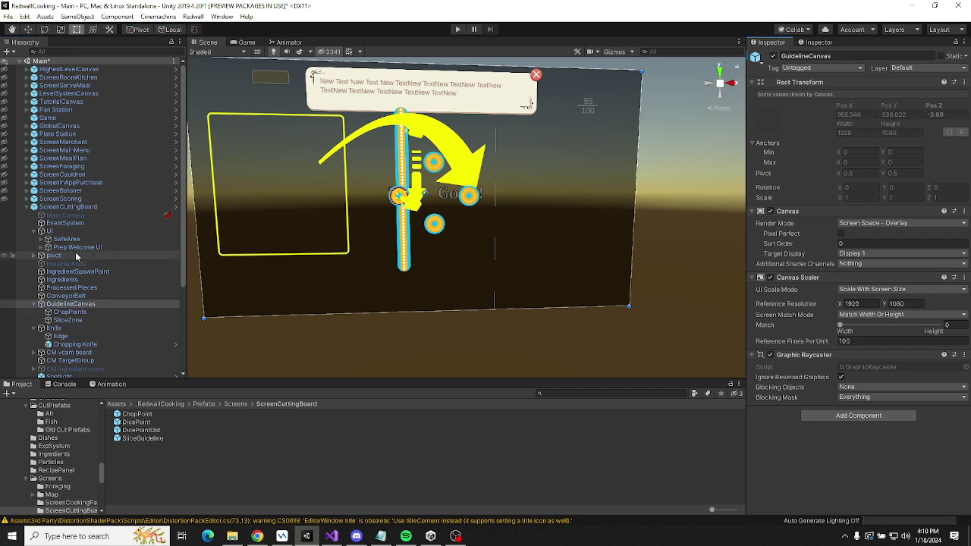
{"action": "right_click", "coordinate": [773, 57]}
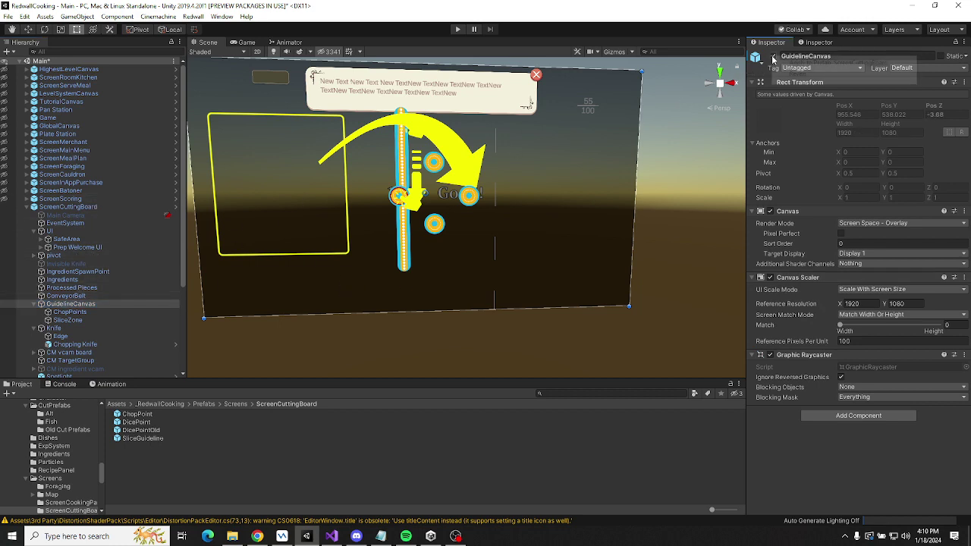
{"action": "left_click", "coordinate": [797, 74]}
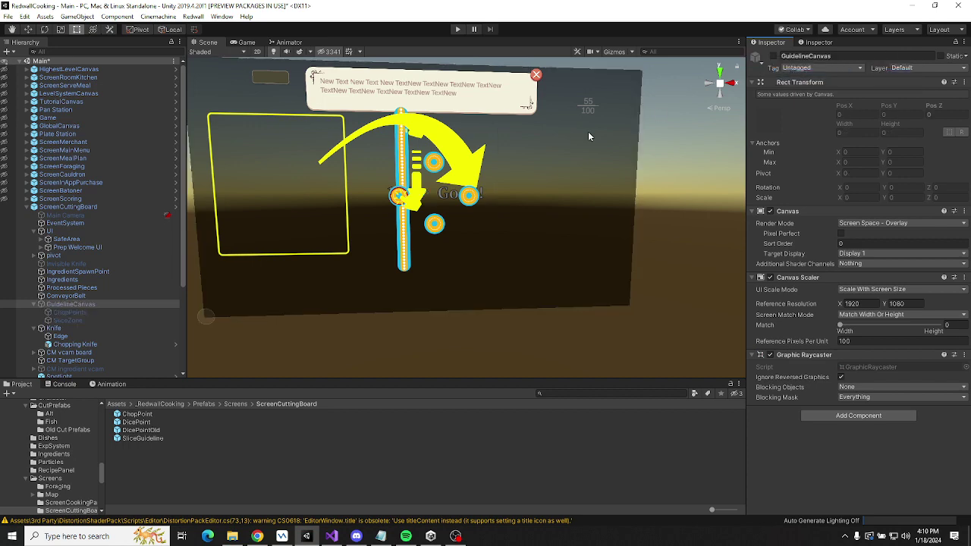
Locate the Slice Line object assigned as ScreenCuttingBoard's Slicing Visualisation, and toggle it active and back to inactive.
{"action": "left_click", "coordinate": [73, 208]}
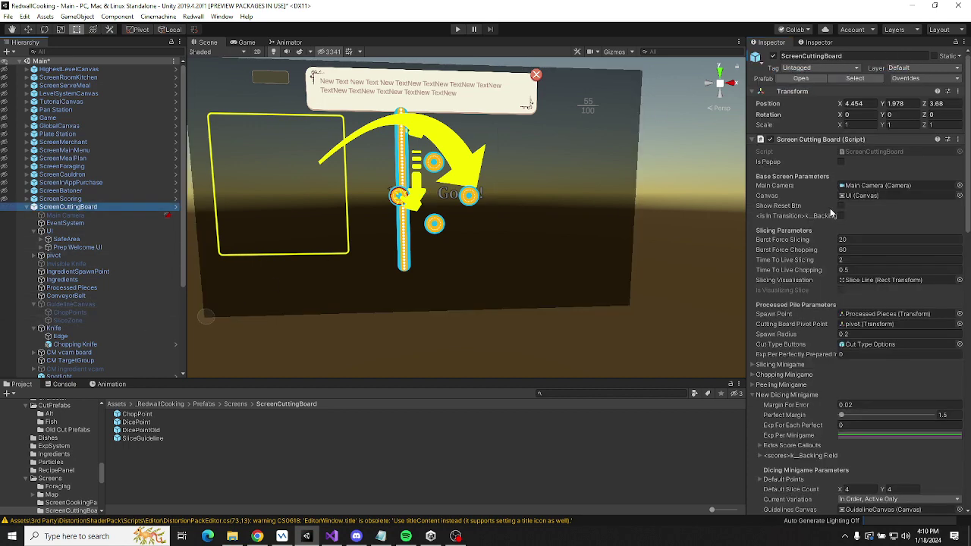
{"action": "scroll", "coordinate": [820, 199], "scroll_direction": "down", "scroll_amount": 10}
{"action": "scroll", "coordinate": [820, 198], "scroll_direction": "up", "scroll_amount": 5}
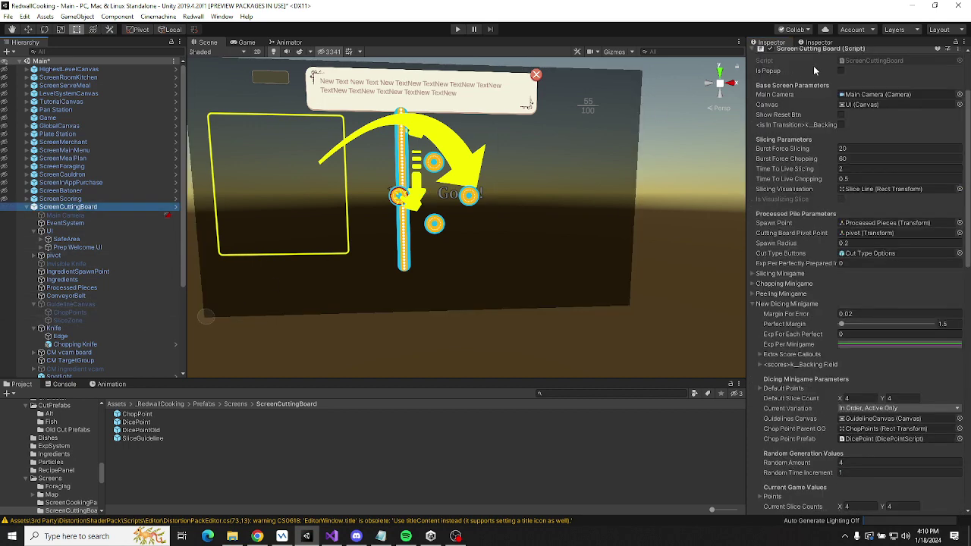
{"action": "left_click", "coordinate": [862, 189]}
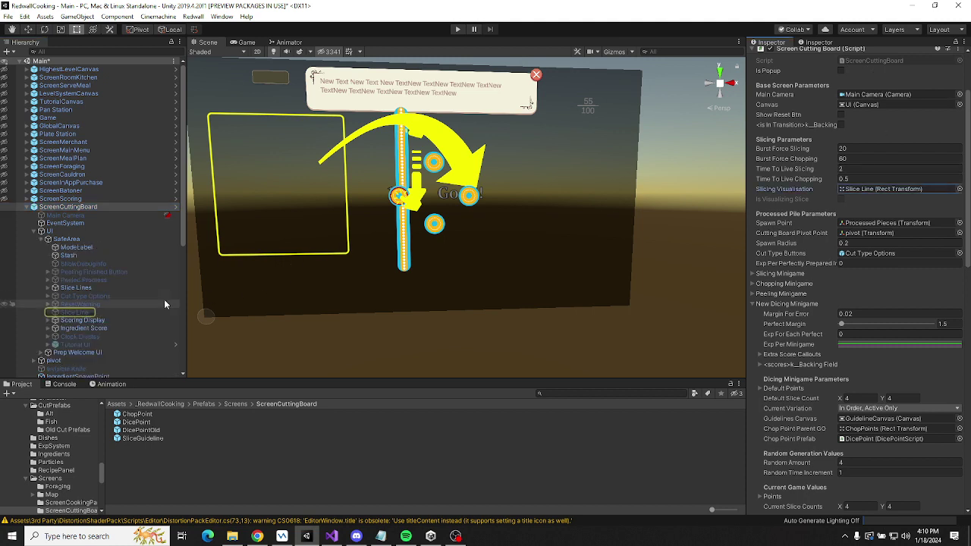
{"action": "left_click", "coordinate": [119, 311]}
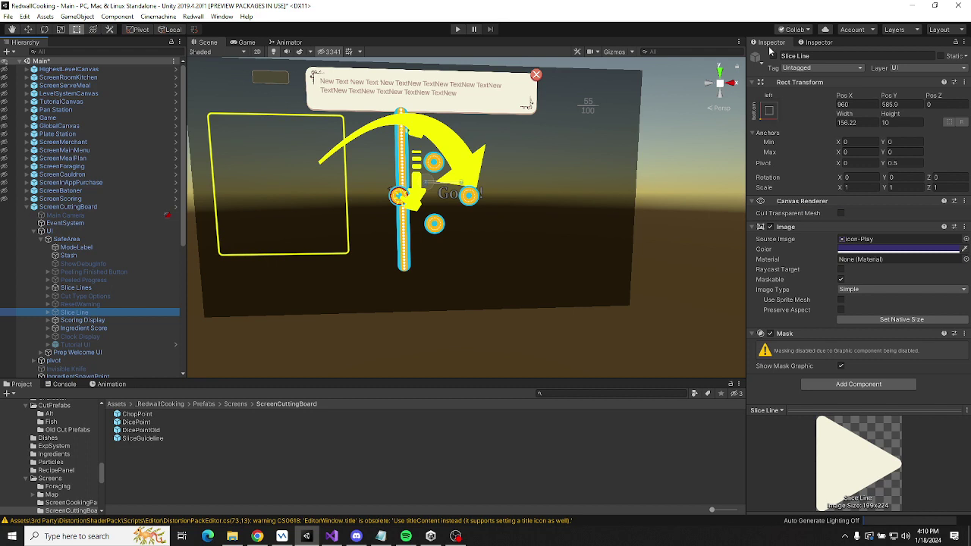
{"action": "left_click", "coordinate": [773, 57]}
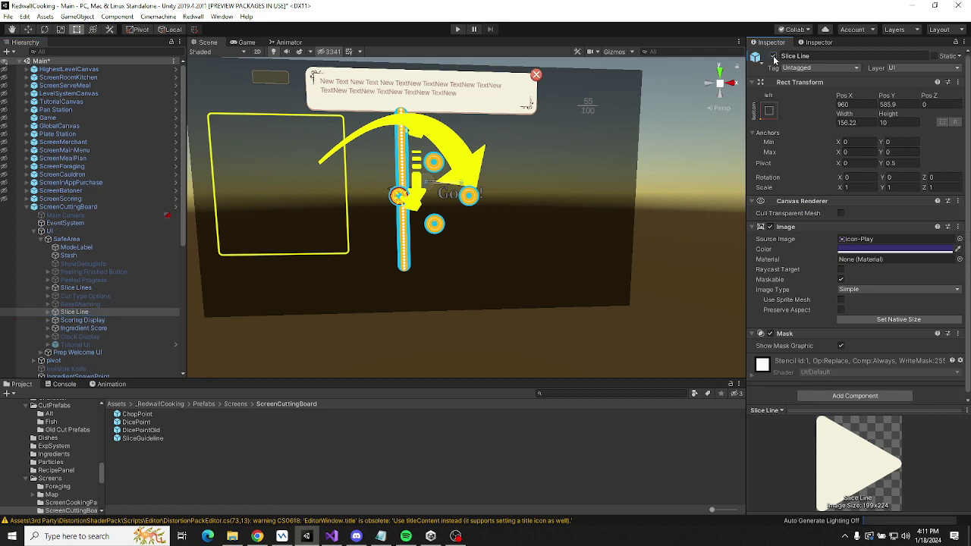
{"action": "left_click", "coordinate": [773, 57]}
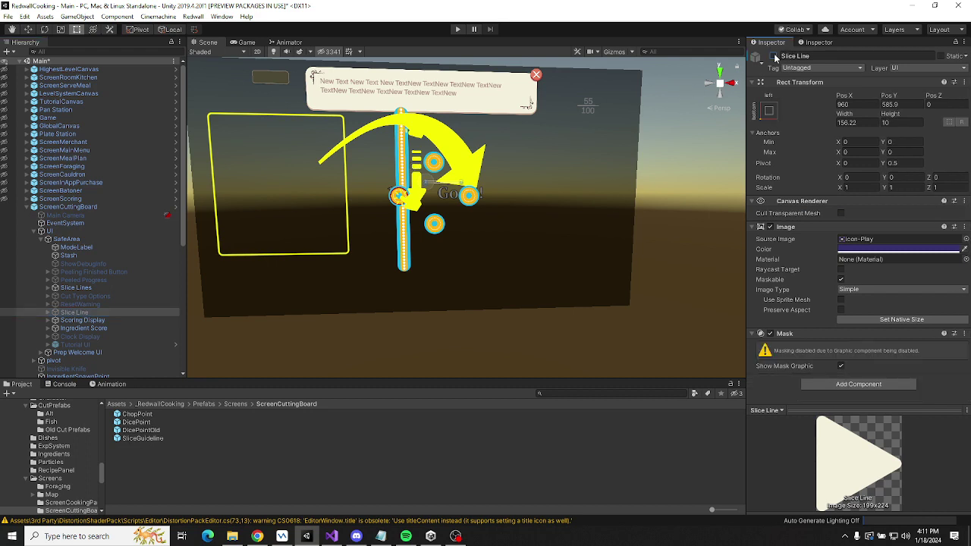
Examine the Screen Cutting Board script's parameters on ScreenCuttingBoard, including the references of its Chopping Minigame.
{"action": "left_click", "coordinate": [46, 207]}
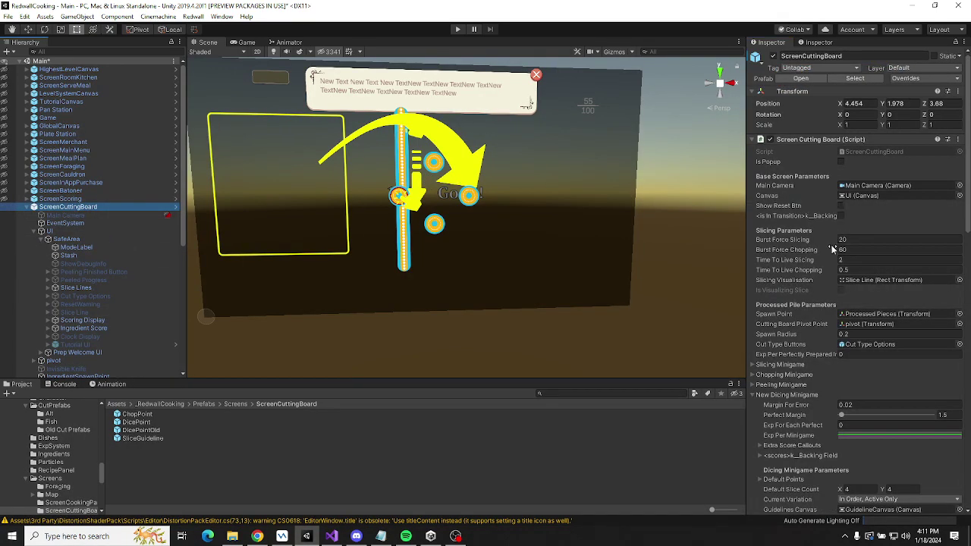
{"action": "scroll", "coordinate": [828, 244], "scroll_direction": "down", "scroll_amount": 5}
{"action": "left_click", "coordinate": [753, 214]}
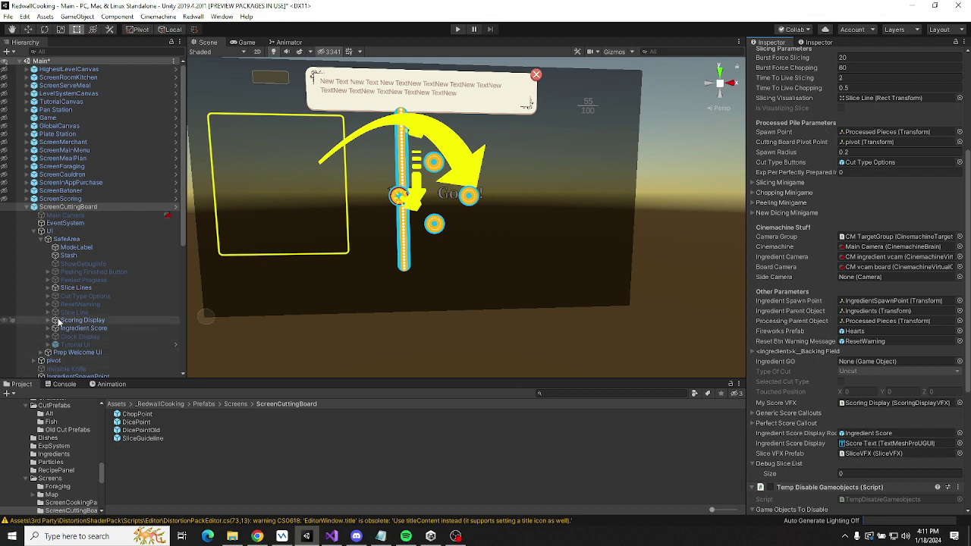
{"action": "left_click", "coordinate": [41, 230]}
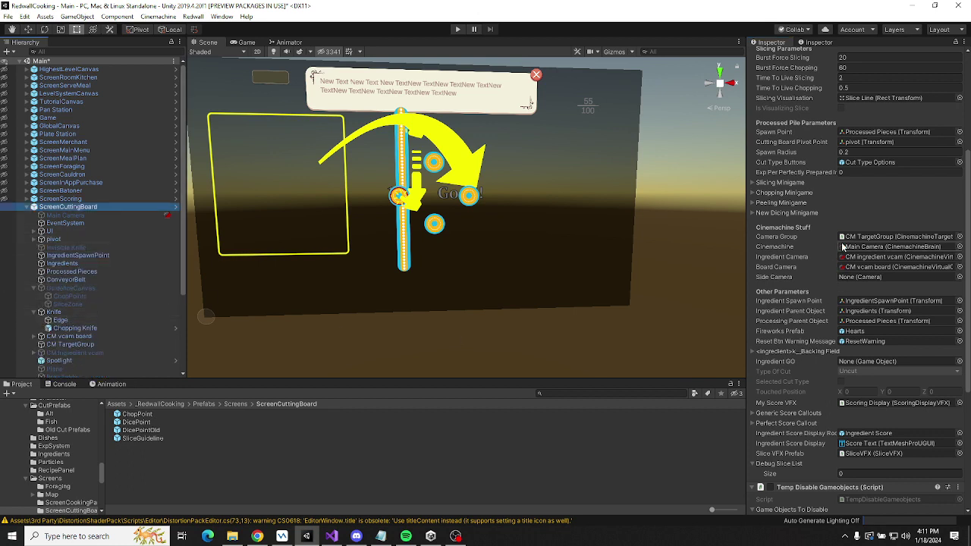
{"action": "scroll", "coordinate": [842, 243], "scroll_direction": "up", "scroll_amount": 5}
{"action": "scroll", "coordinate": [856, 182], "scroll_direction": "down", "scroll_amount": 3}
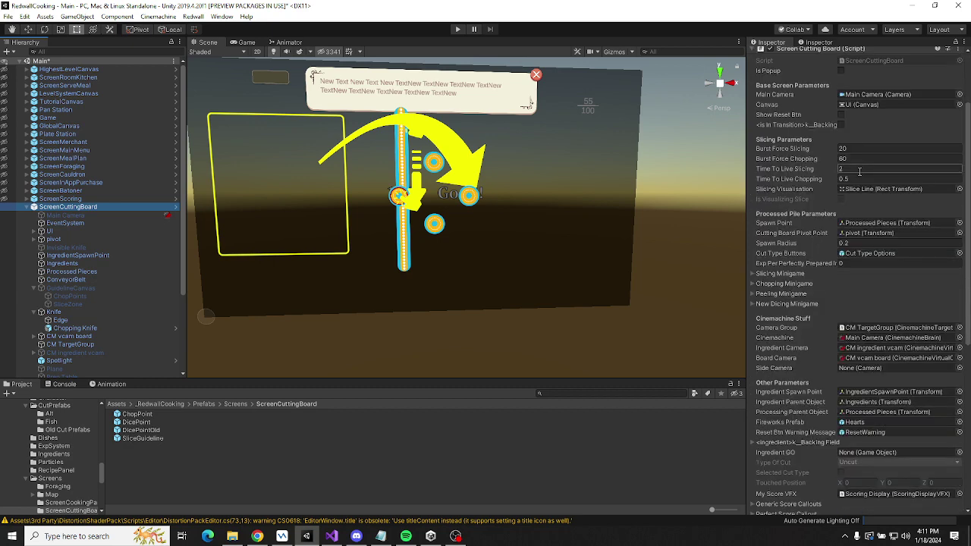
{"action": "left_click", "coordinate": [752, 284]}
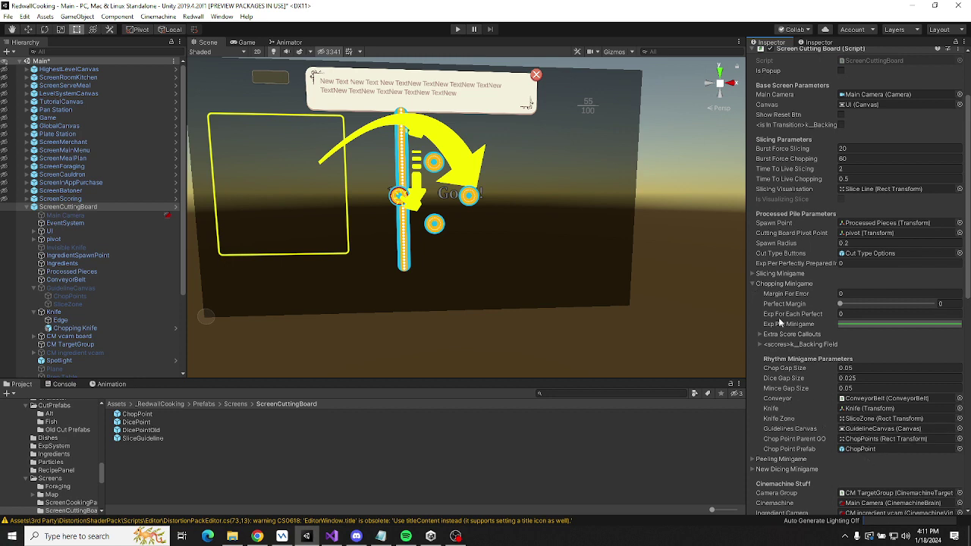
{"action": "left_click", "coordinate": [753, 284]}
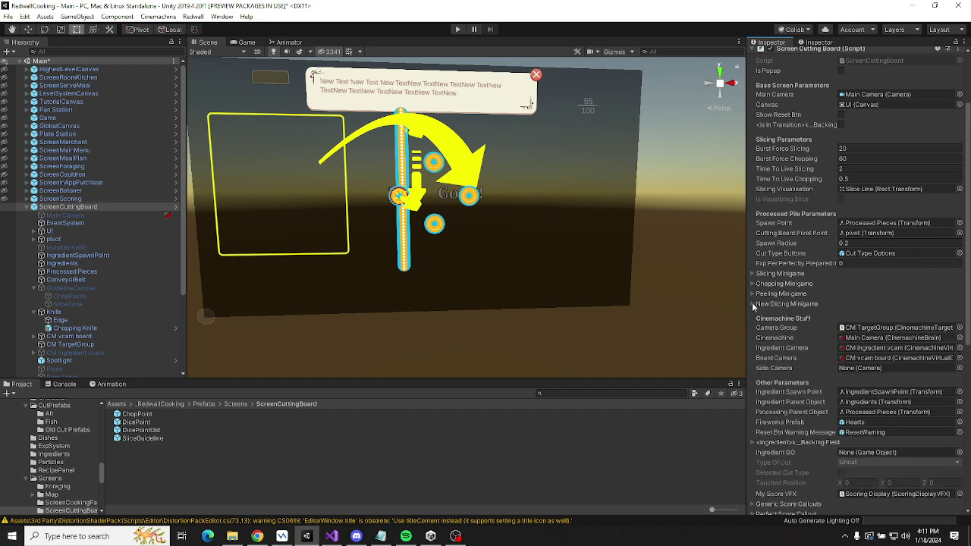
Examine the New Dicing Minigame's parameters alongside the Peeling Minigame and Slicing Minigame settings.
{"action": "left_click", "coordinate": [752, 303]}
{"action": "scroll", "coordinate": [819, 374], "scroll_direction": "down", "scroll_amount": 5}
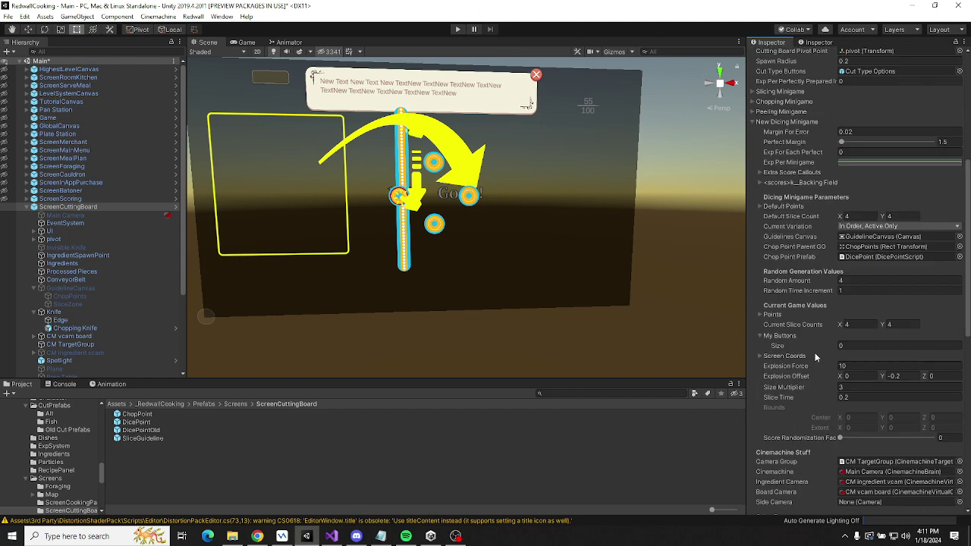
{"action": "left_click", "coordinate": [753, 111]}
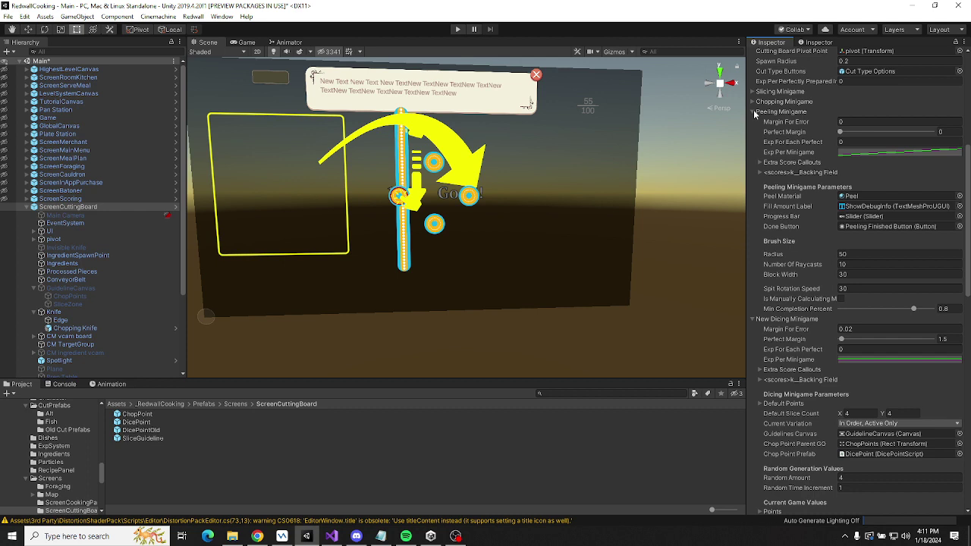
{"action": "left_click", "coordinate": [754, 111]}
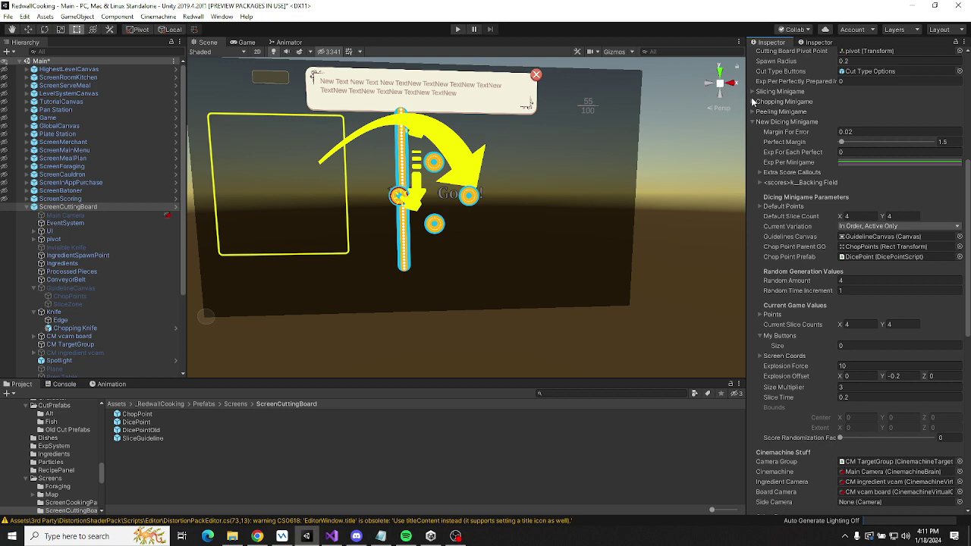
{"action": "left_click", "coordinate": [752, 91]}
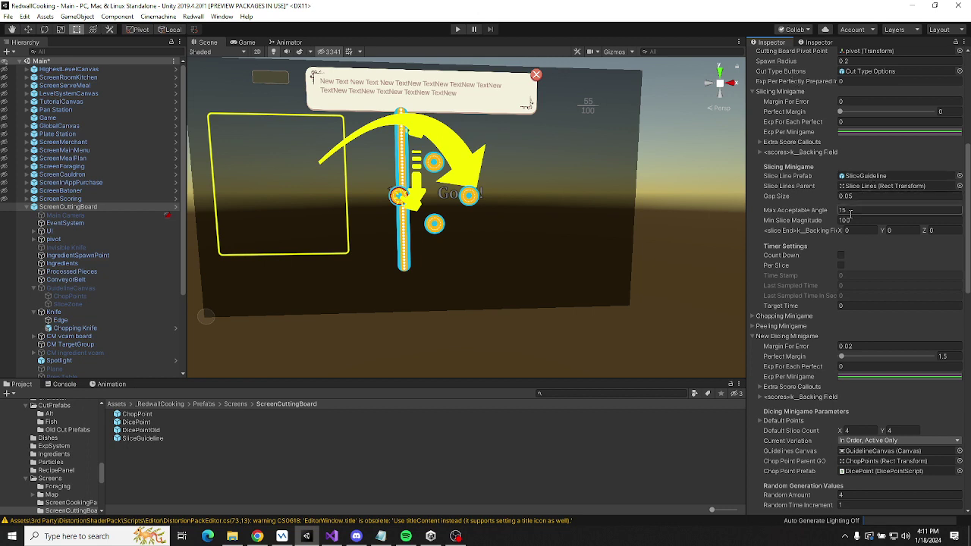
{"action": "left_click", "coordinate": [753, 91]}
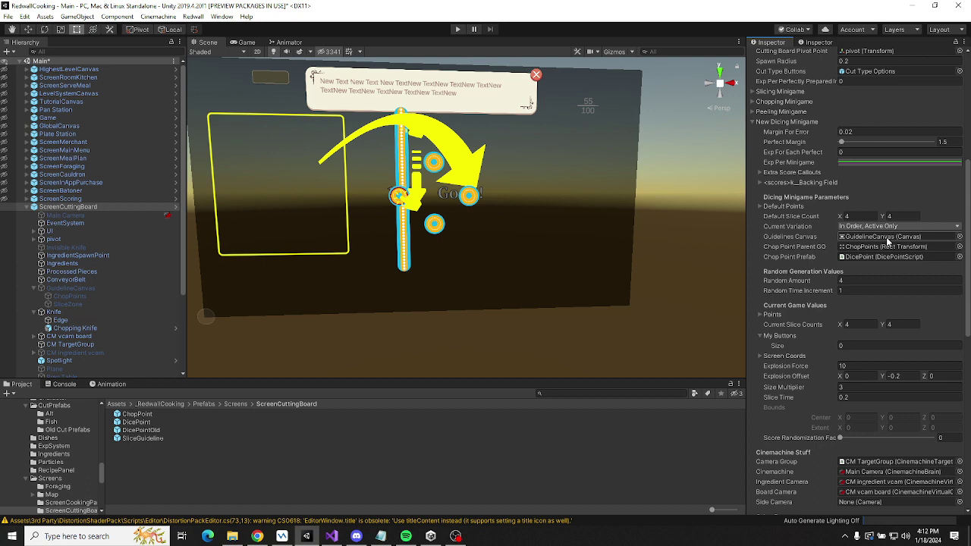
Clear the New Dicing Minigame's Guidelines Canvas reference and apply that change to the ScreenCuttingBoard prefab.
{"action": "left_click", "coordinate": [886, 237]}
{"action": "key", "text": "Delete"}
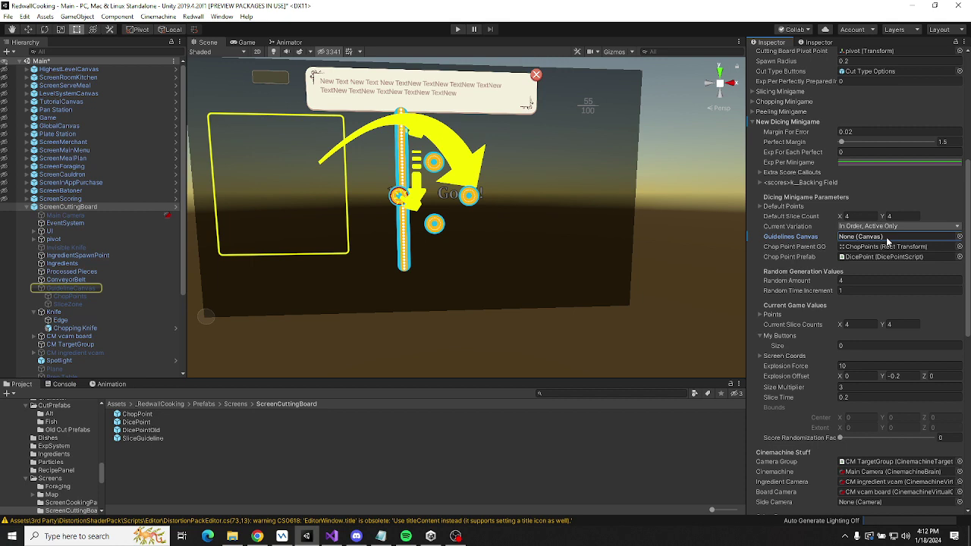
{"action": "right_click", "coordinate": [812, 239]}
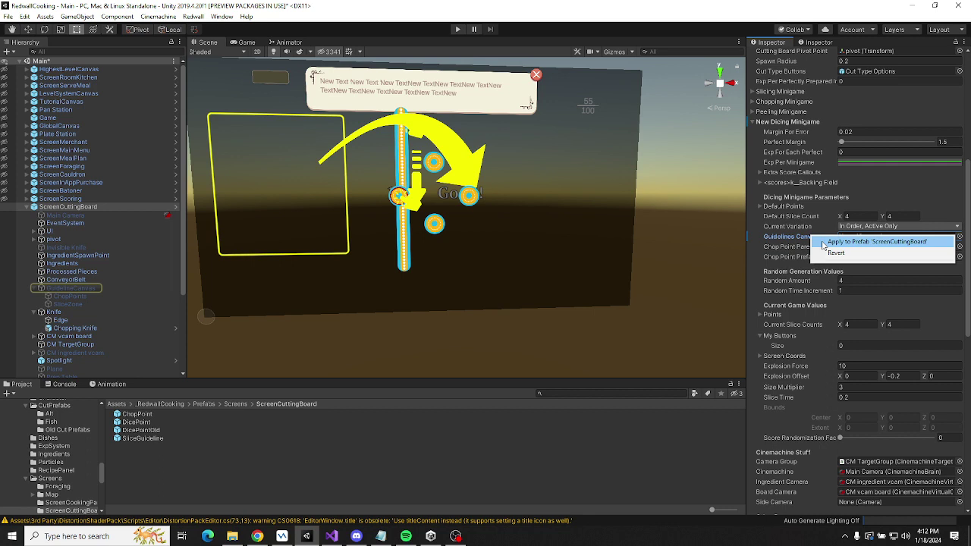
{"action": "left_click", "coordinate": [827, 242]}
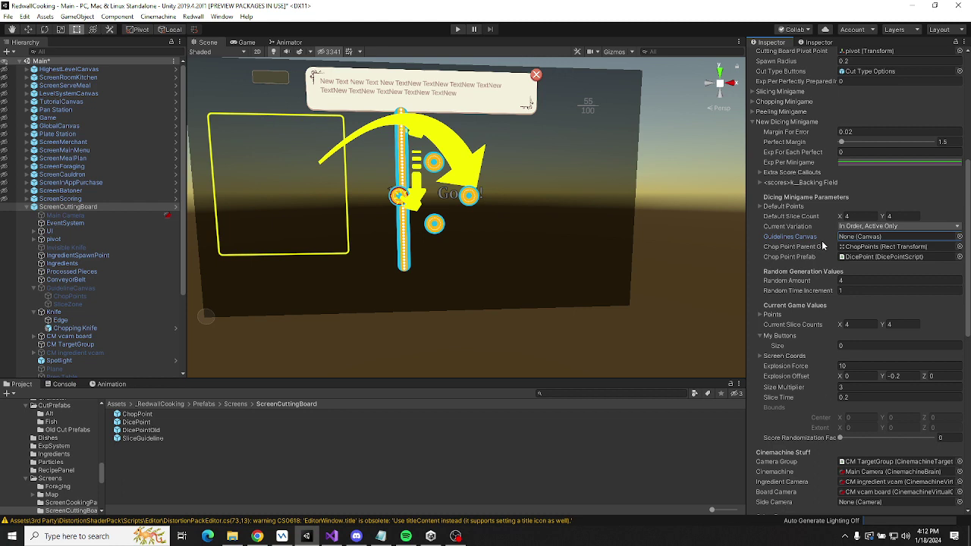
{"action": "left_click_drag", "start_coordinate": [823, 245], "coordinate": [823, 240]}
Switch to Visual Studio and find the RhythmPatternMinigame class declaration in RhythmPatternMinigame.cs, collapsing the pattern point struct above it.
{"action": "left_click", "coordinate": [332, 537]}
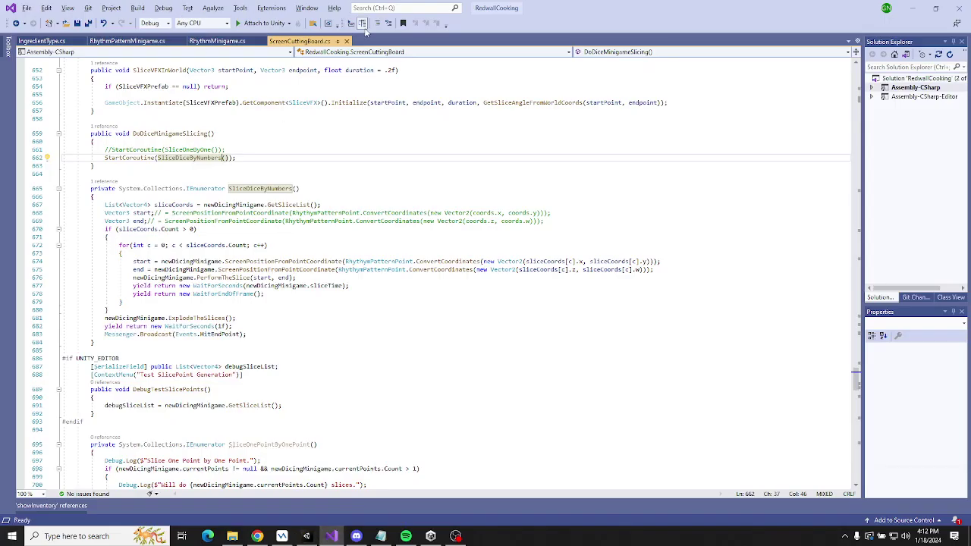
{"action": "left_click", "coordinate": [129, 41]}
{"action": "scroll", "coordinate": [219, 154], "scroll_direction": "up", "scroll_amount": 20}
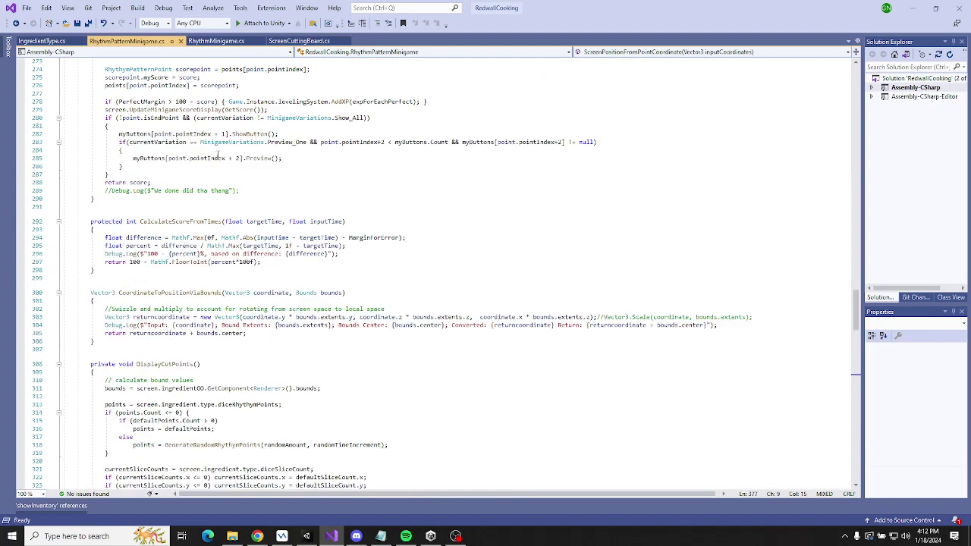
{"action": "scroll", "coordinate": [218, 154], "scroll_direction": "up", "scroll_amount": 20}
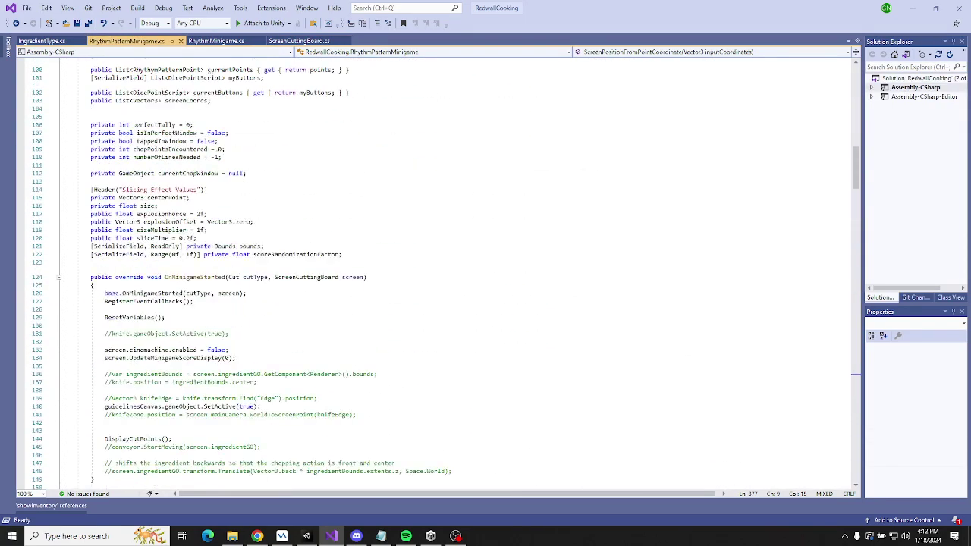
{"action": "scroll", "coordinate": [216, 154], "scroll_direction": "up", "scroll_amount": 3}
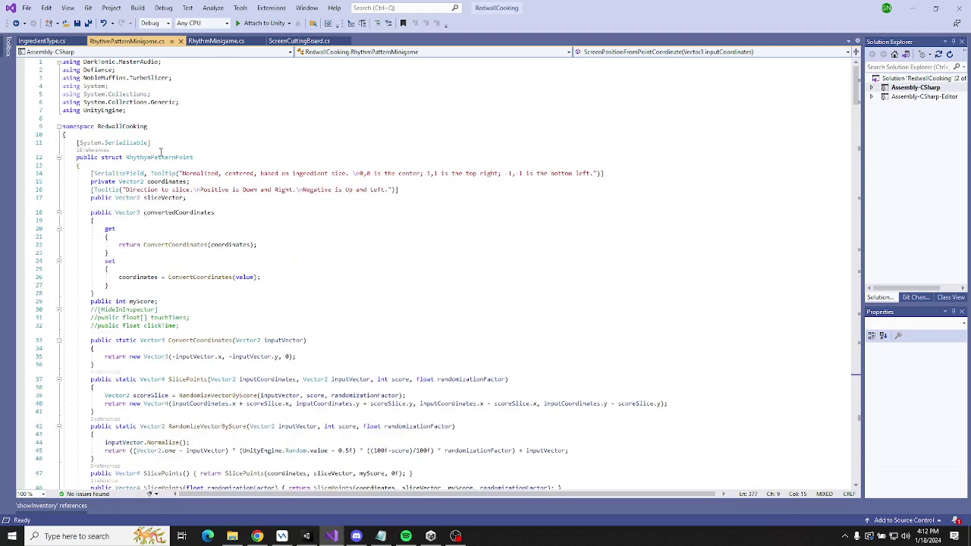
{"action": "scroll", "coordinate": [106, 135], "scroll_direction": "down", "scroll_amount": 3}
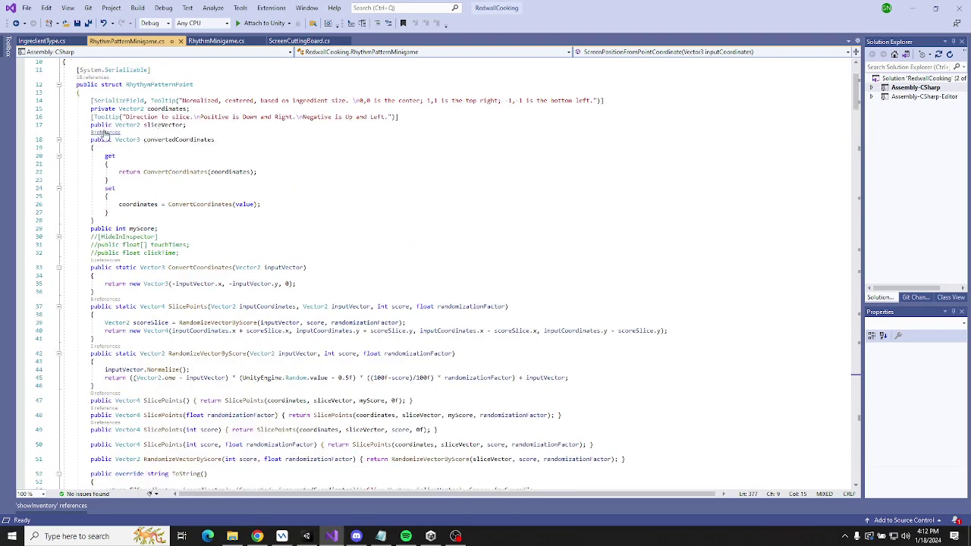
{"action": "left_click", "coordinate": [59, 85]}
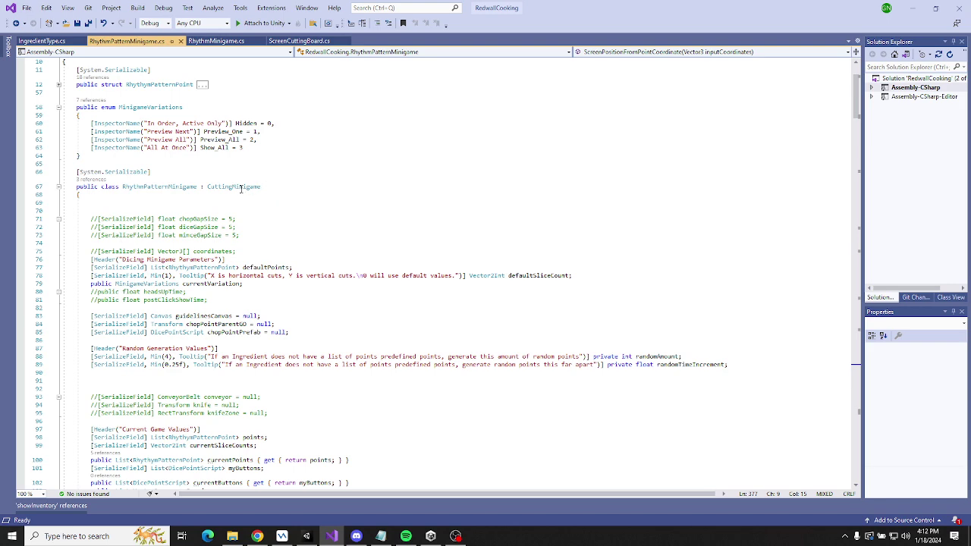
Go to the CuttingMinigame base class definition, keep its file open while reviewing its fields, and return to RhythmPatternMinigame.cs.
{"action": "left_click", "coordinate": [241, 187]}
{"action": "key", "text": "F12"}
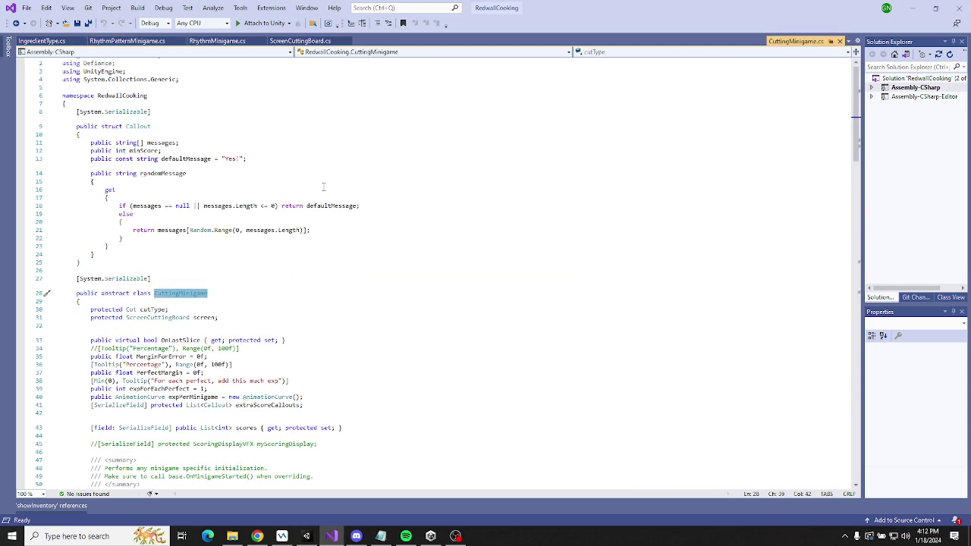
{"action": "left_click", "coordinate": [829, 41]}
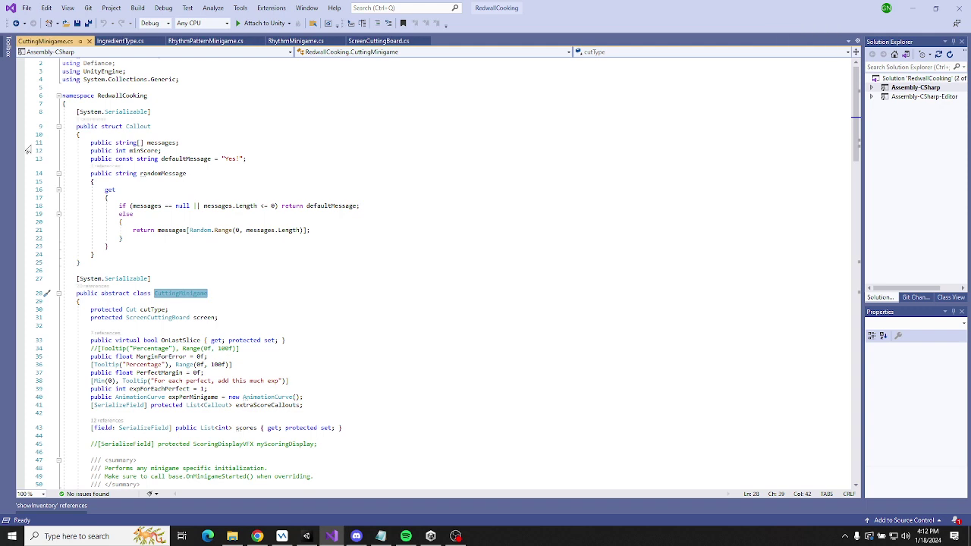
{"action": "scroll", "coordinate": [200, 214], "scroll_direction": "down", "scroll_amount": 4}
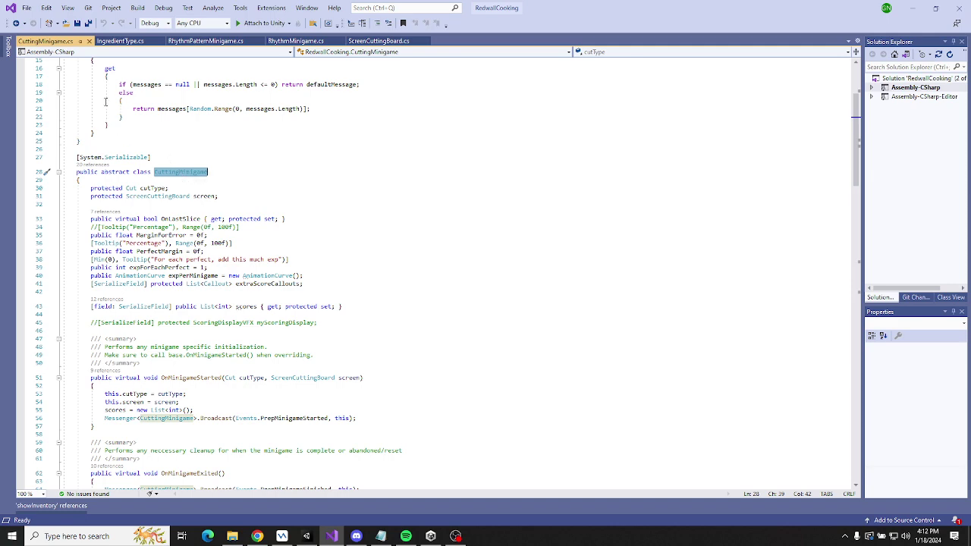
{"action": "left_click", "coordinate": [205, 41]}
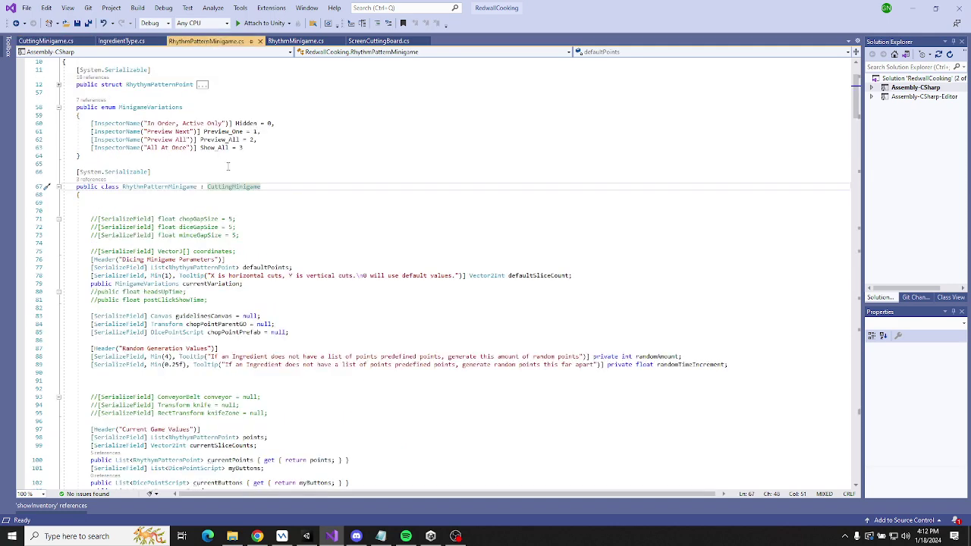
Find all references to the guidelinesCanvas field in RhythmPatternMinigame.cs and review where it is activated and deactivated.
{"action": "scroll", "coordinate": [227, 166], "scroll_direction": "down", "scroll_amount": 1}
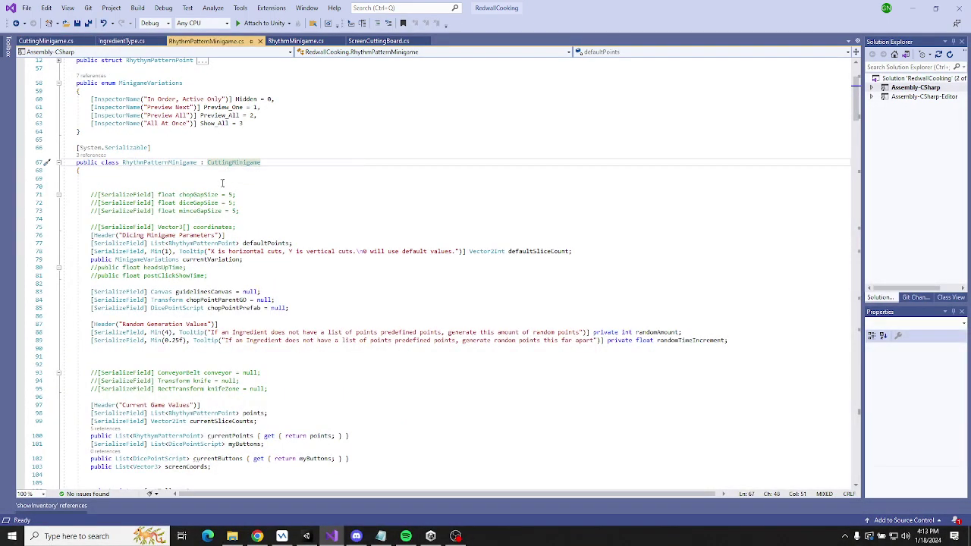
{"action": "right_click", "coordinate": [207, 290]}
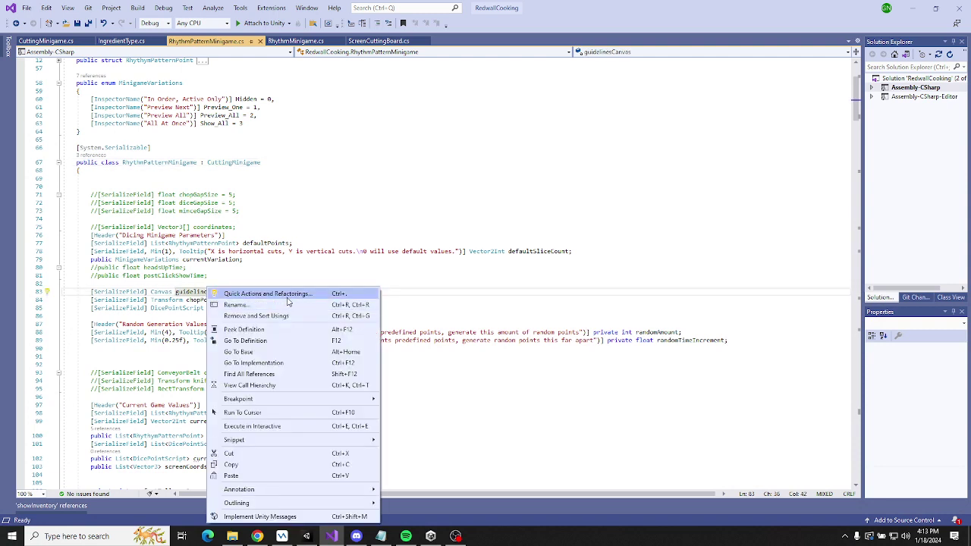
{"action": "left_click", "coordinate": [249, 373]}
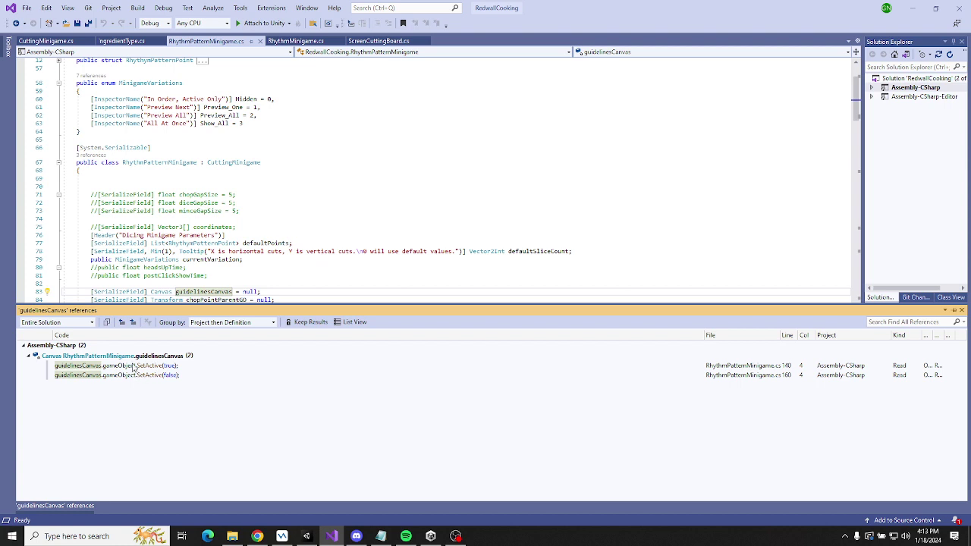
{"action": "mouse_move", "coordinate": [133, 365]}
{"action": "left_click", "coordinate": [139, 367]}
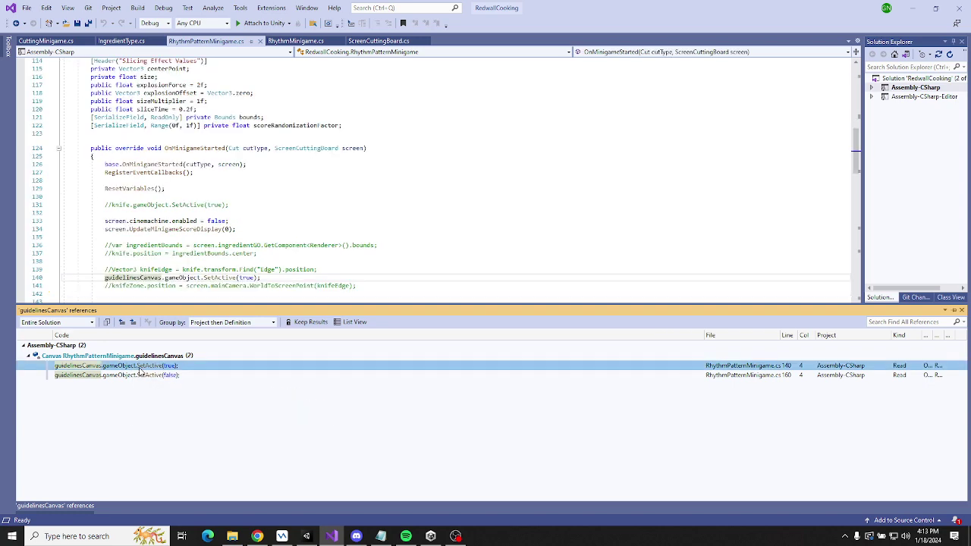
{"action": "left_click", "coordinate": [134, 376]}
{"action": "left_click", "coordinate": [139, 369]}
Comment out the guidelinesCanvas SetActive(true) line in OnMinigameStarted and the SetActive(false) line in OnMinigameExited.
{"action": "left_click", "coordinate": [106, 278]}
{"action": "type", "text": "//"}
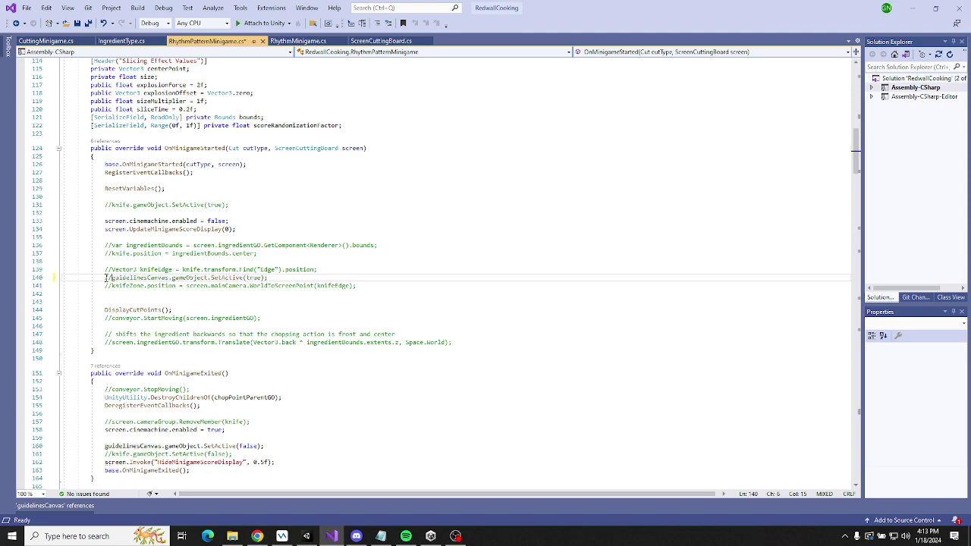
{"action": "left_click", "coordinate": [105, 446]}
{"action": "type", "text": "//"}
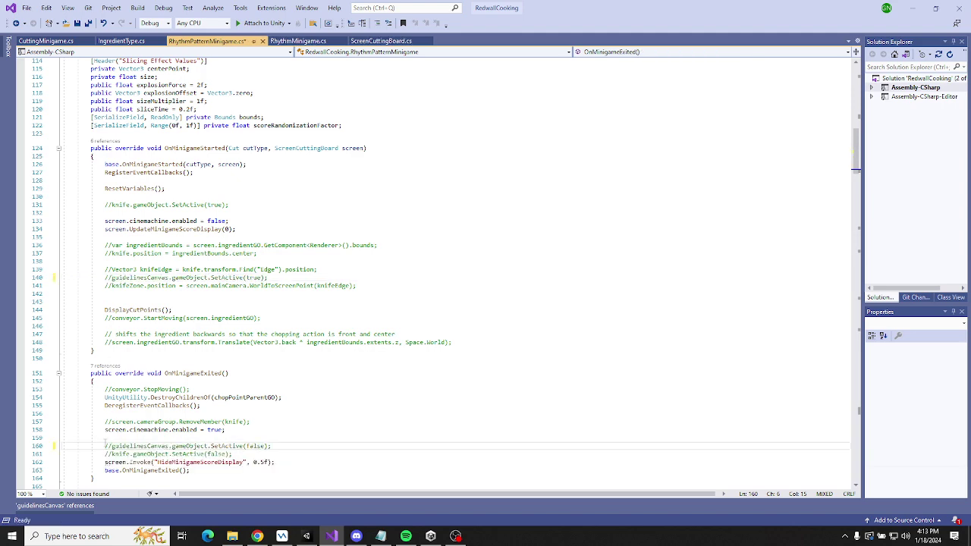
Comment out the serialized guidelinesCanvas field declaration in the RhythmPatternMinigame class and save the script.
{"action": "scroll", "coordinate": [106, 442], "scroll_direction": "up", "scroll_amount": 16}
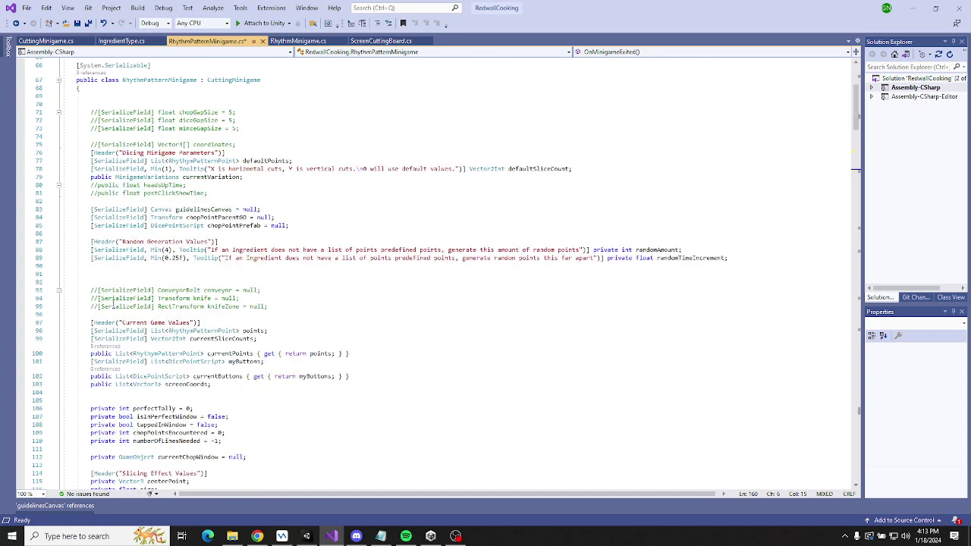
{"action": "left_click", "coordinate": [91, 210]}
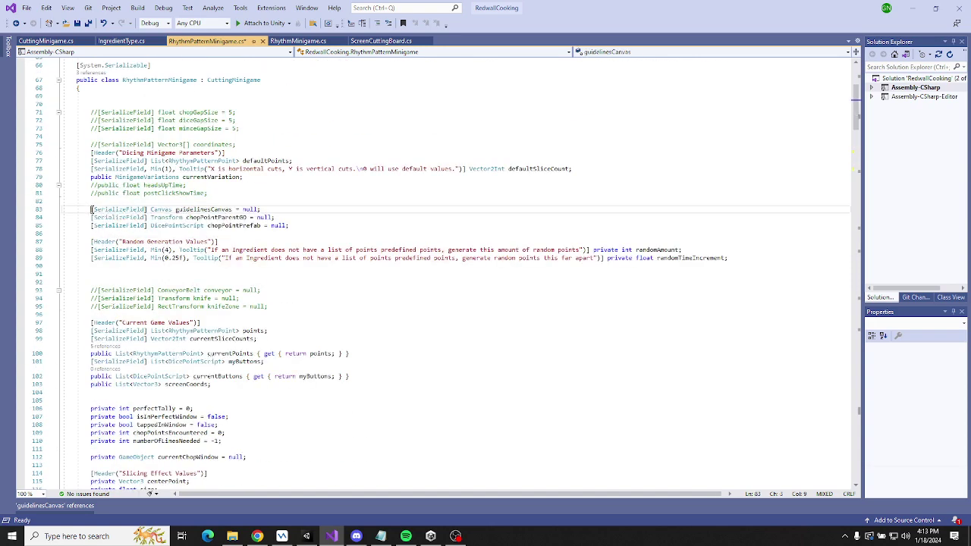
{"action": "type", "text": "//"}
{"action": "key", "text": "ctrl+s"}
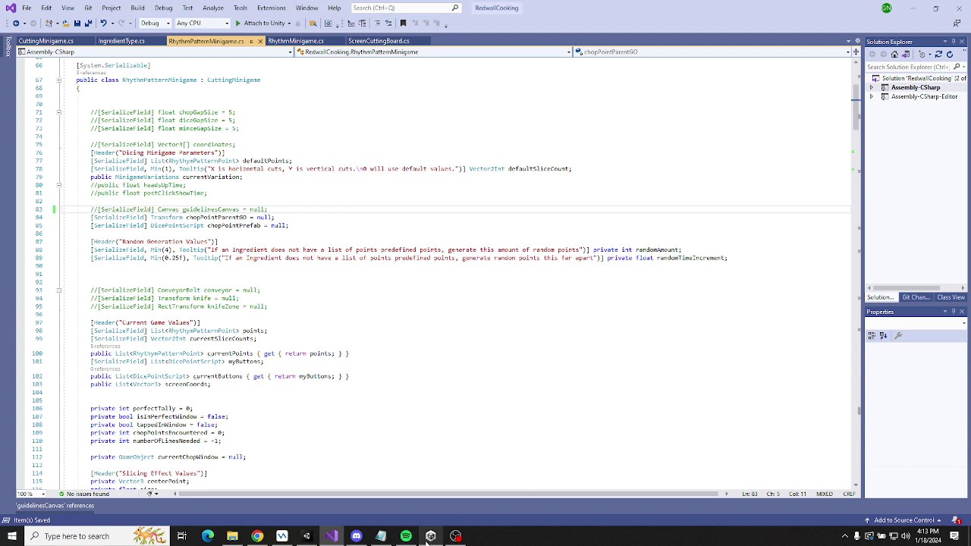
Switch to Unity and discard the unsaved changes in the Main scene.
{"action": "left_click", "coordinate": [307, 536]}
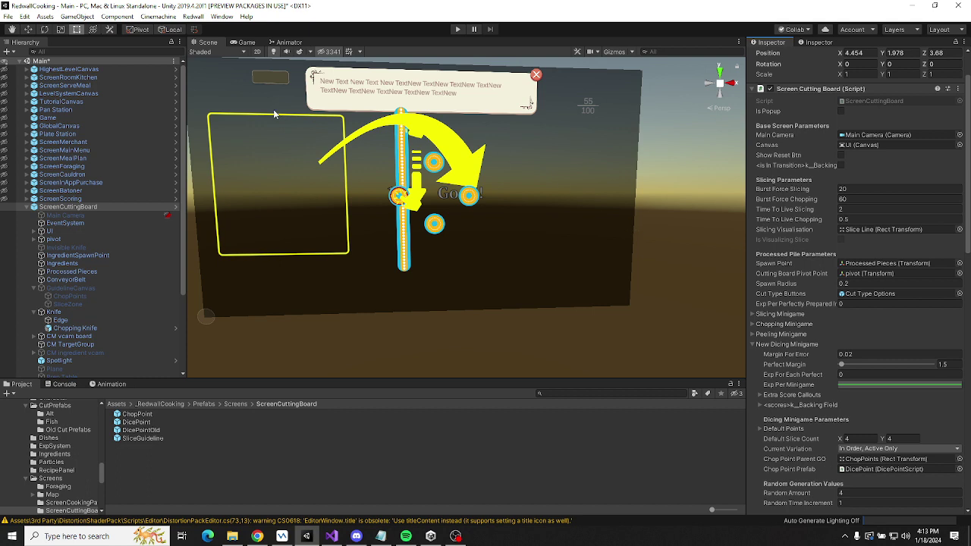
{"action": "right_click", "coordinate": [51, 64]}
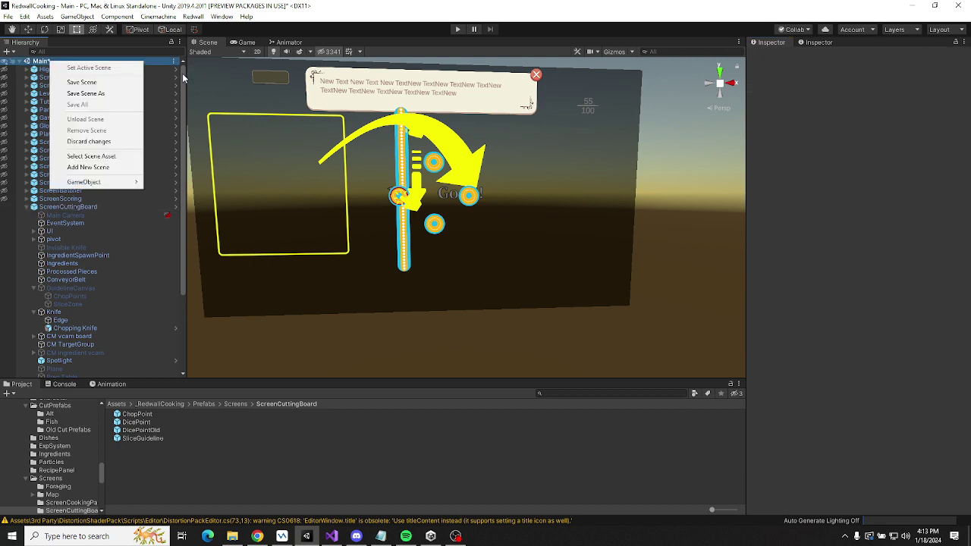
{"action": "left_click", "coordinate": [103, 143]}
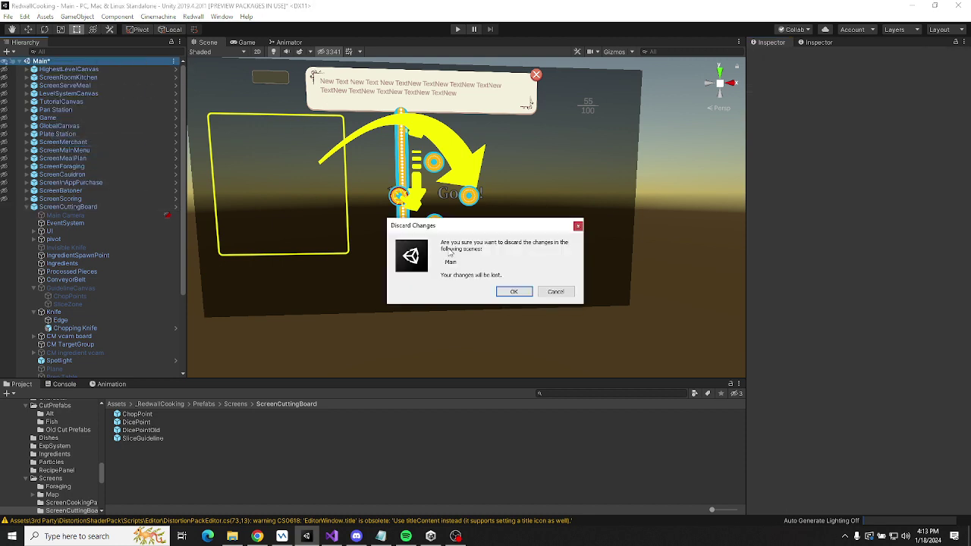
{"action": "left_click", "coordinate": [513, 291]}
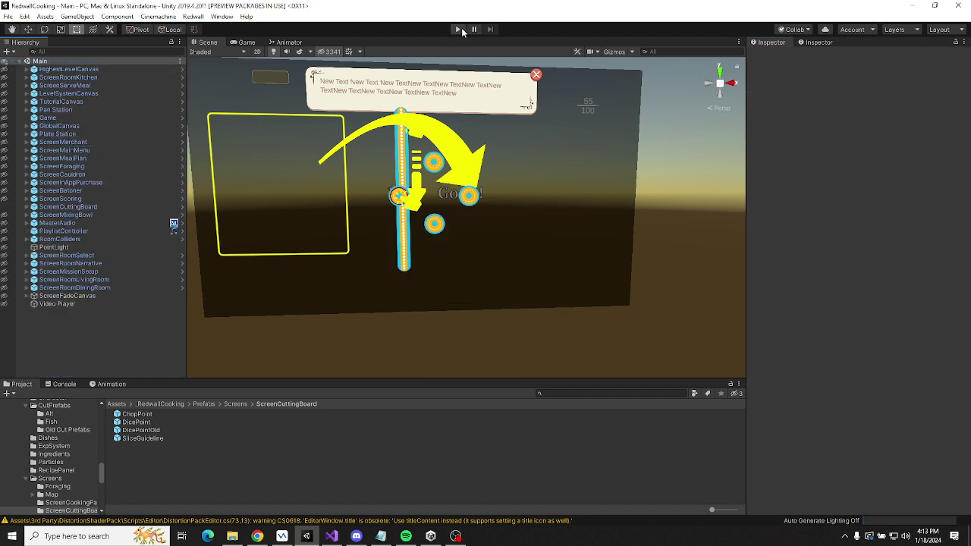
Stop the first test run, delete the game's save file, and run the game again.
{"action": "left_click", "coordinate": [456, 30]}
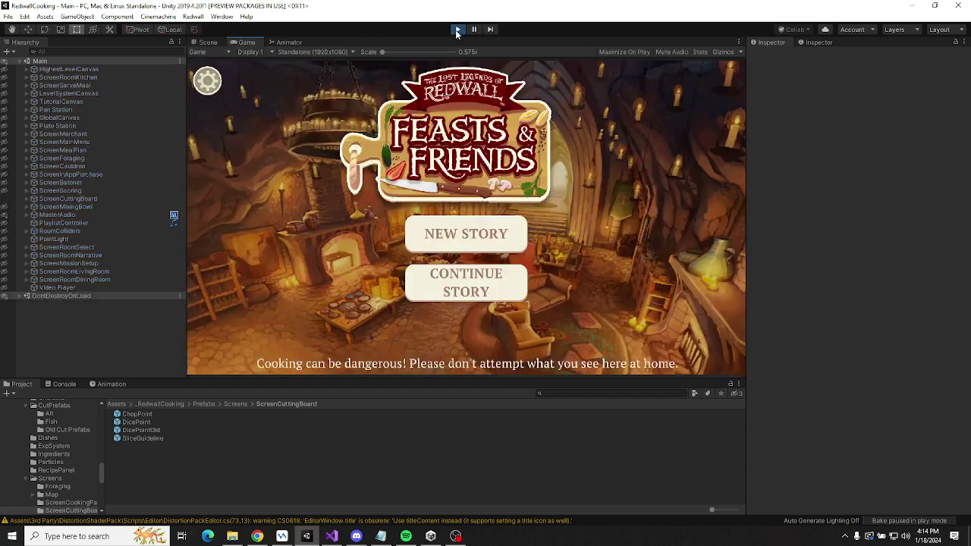
{"action": "left_click", "coordinate": [457, 30]}
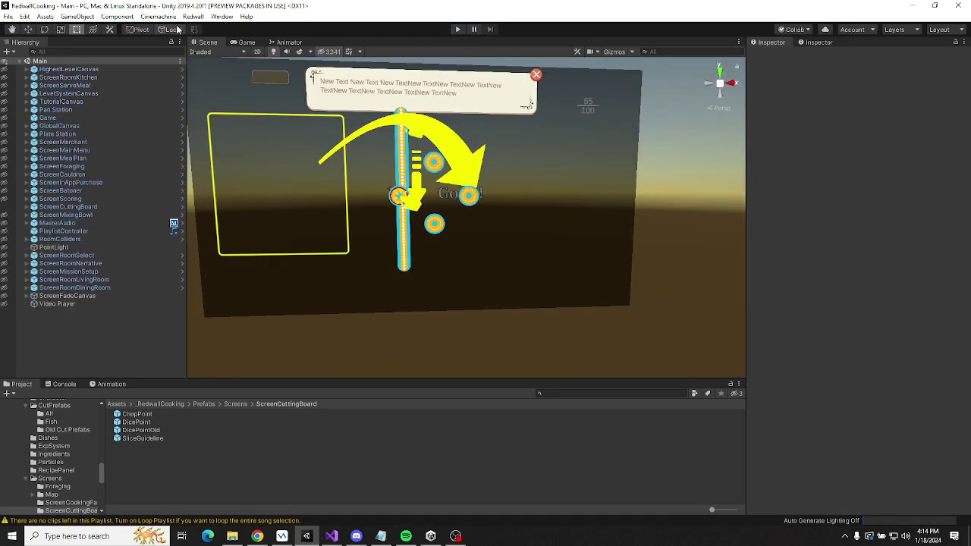
{"action": "left_click", "coordinate": [192, 16]}
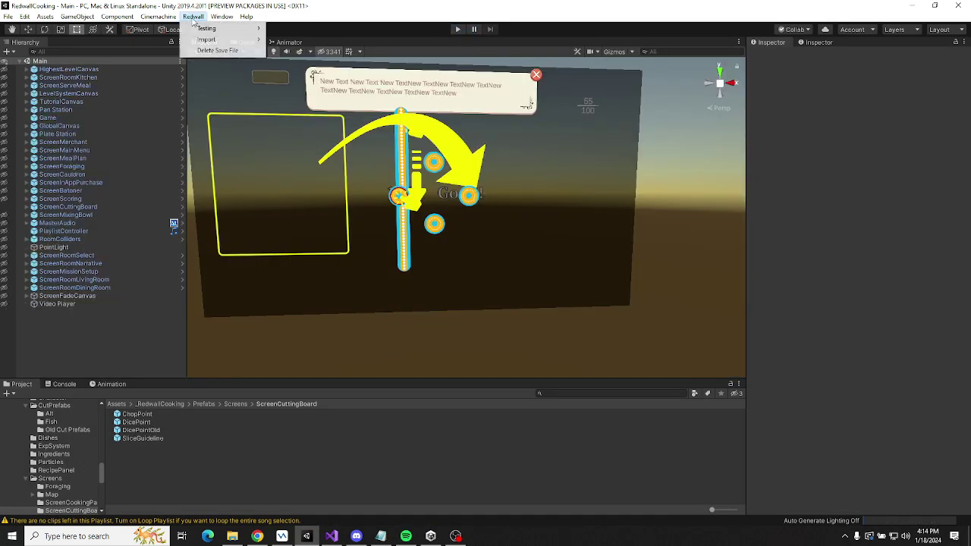
{"action": "left_click", "coordinate": [220, 56]}
{"action": "left_click", "coordinate": [459, 29]}
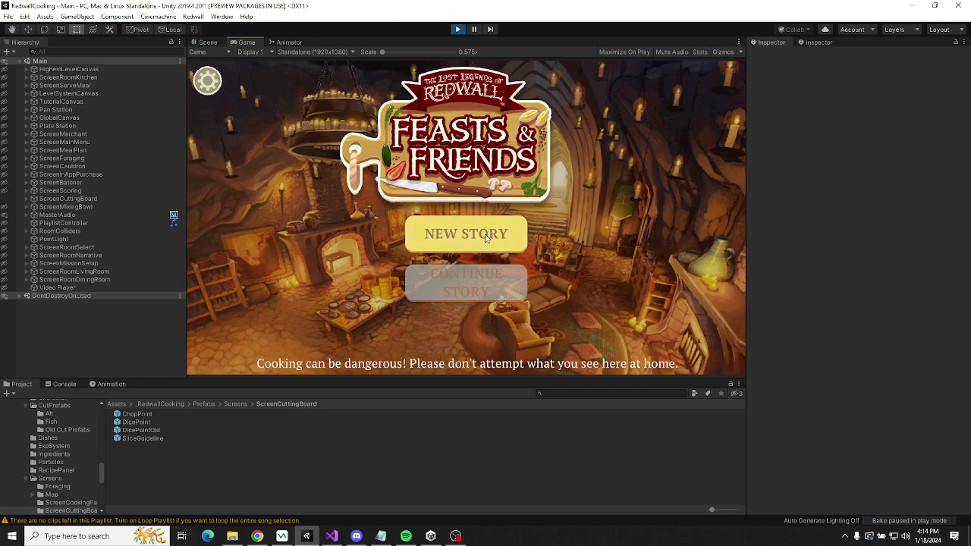
Start a new story, enter the kitchen, skip the opening dialogue, and dismiss the recipe selection tutorial.
{"action": "left_click", "coordinate": [500, 241]}
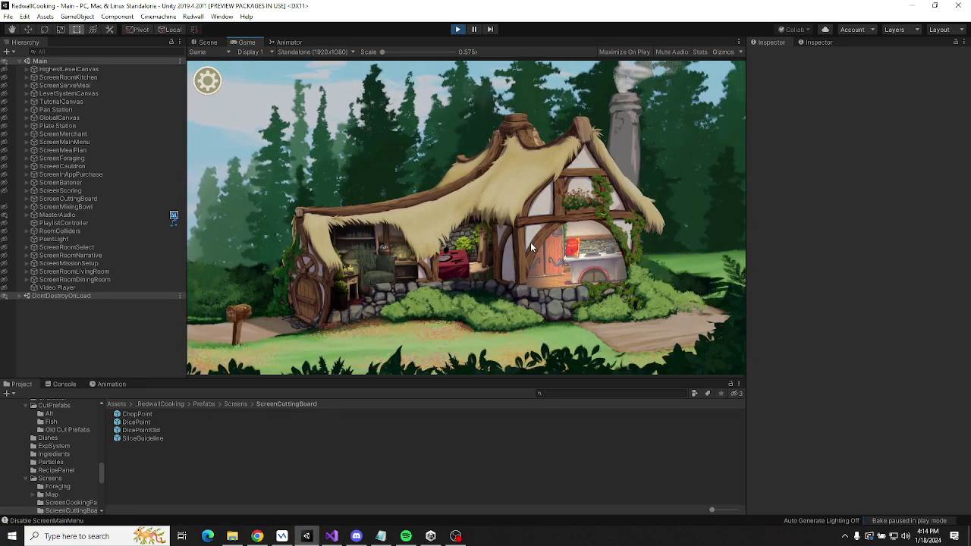
{"action": "left_click", "coordinate": [580, 257]}
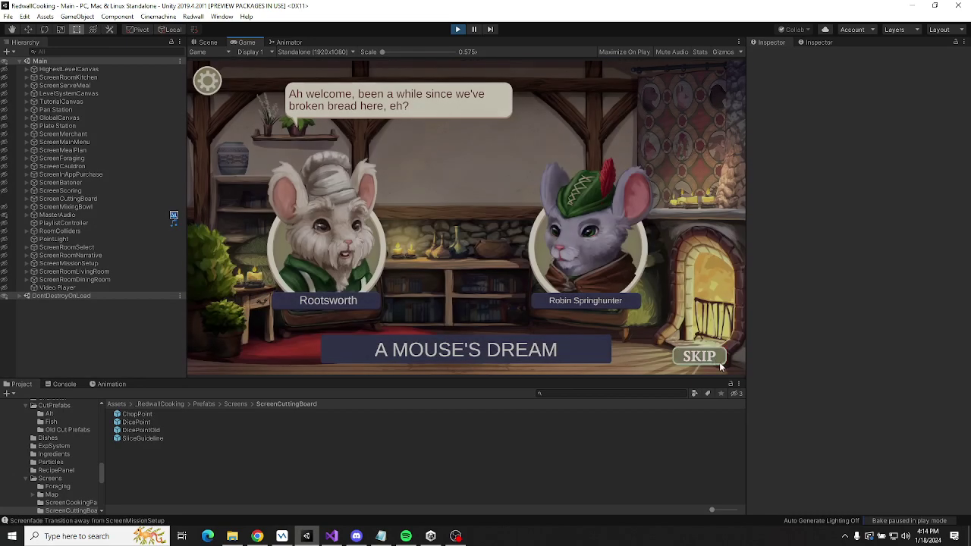
{"action": "left_click", "coordinate": [714, 358]}
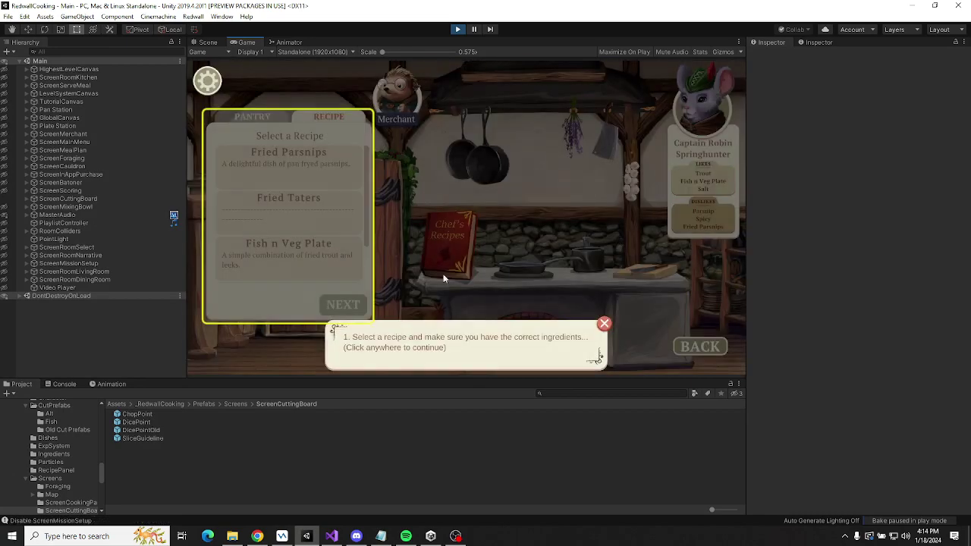
{"action": "left_click", "coordinate": [604, 327]}
Select Rusty's Go-To Porridge from the recipe list and proceed to its ingredient confirmation.
{"action": "scroll", "coordinate": [308, 165], "scroll_direction": "down", "scroll_amount": 2}
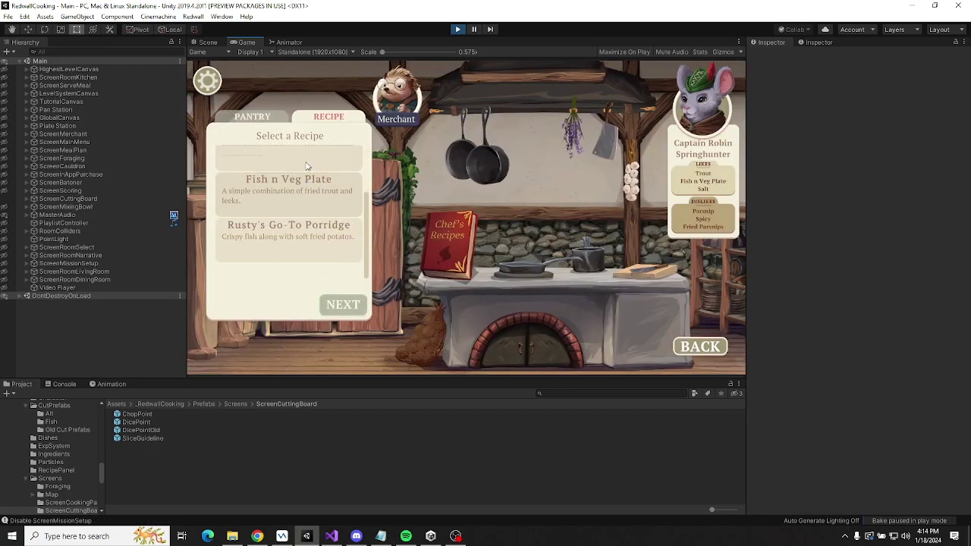
{"action": "left_click", "coordinate": [295, 262]}
{"action": "left_click", "coordinate": [342, 304]}
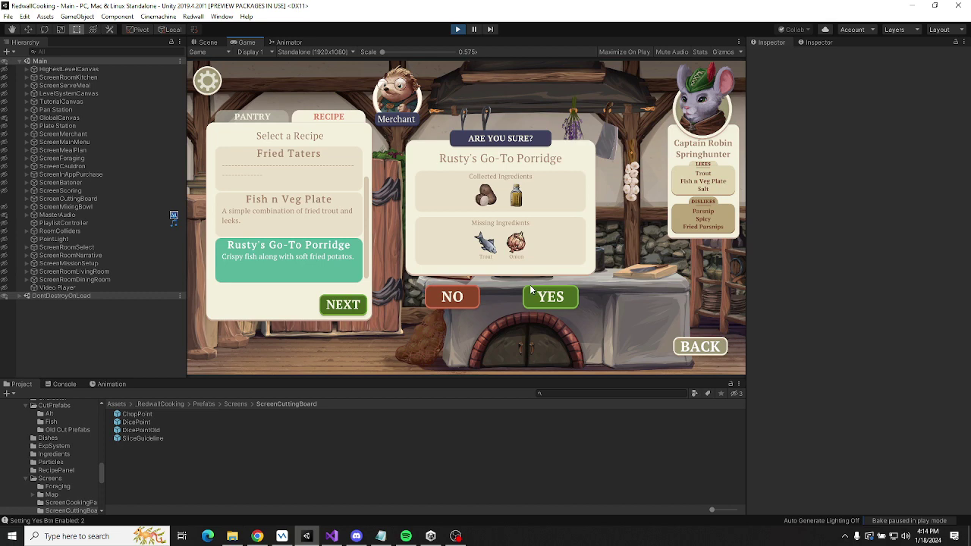
Decline the recipe confirmation and buy an onion and a trout from the merchant.
{"action": "left_click", "coordinate": [456, 303]}
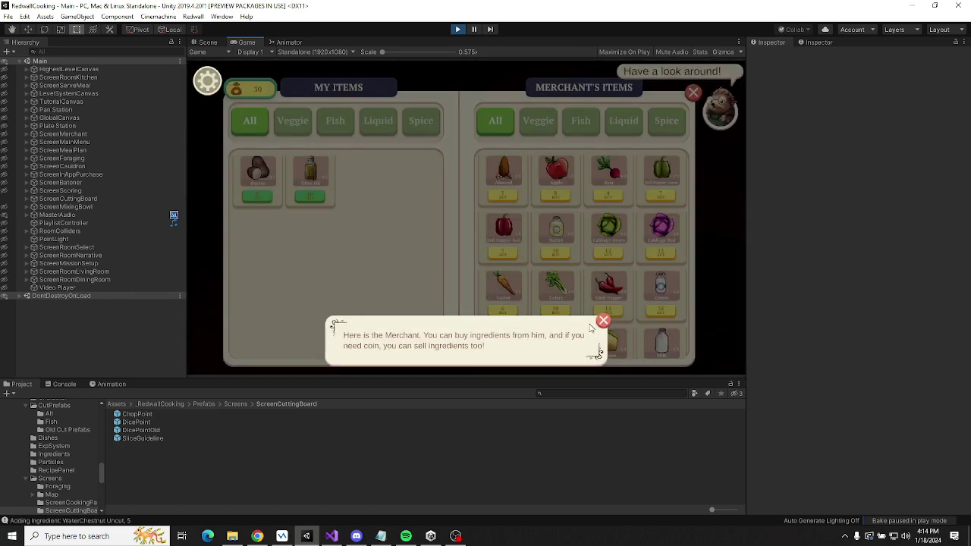
{"action": "left_click", "coordinate": [603, 321]}
{"action": "scroll", "coordinate": [600, 273], "scroll_direction": "down", "scroll_amount": 5}
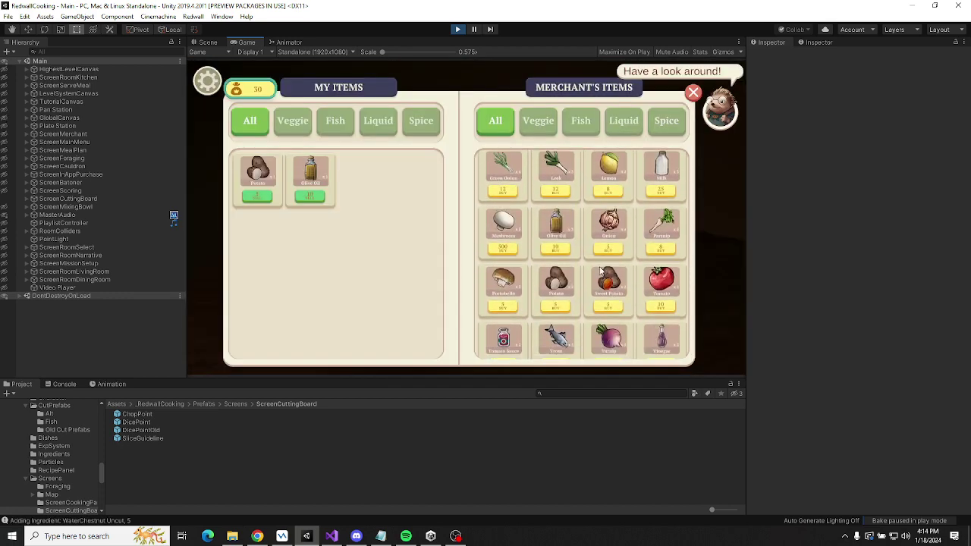
{"action": "left_click", "coordinate": [608, 223]}
{"action": "left_click", "coordinate": [555, 334]}
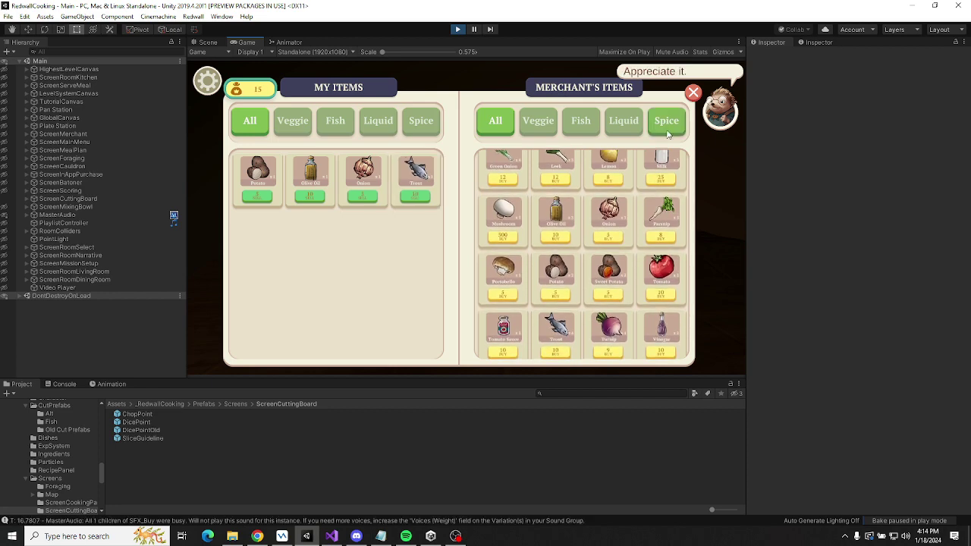
{"action": "left_click", "coordinate": [692, 92]}
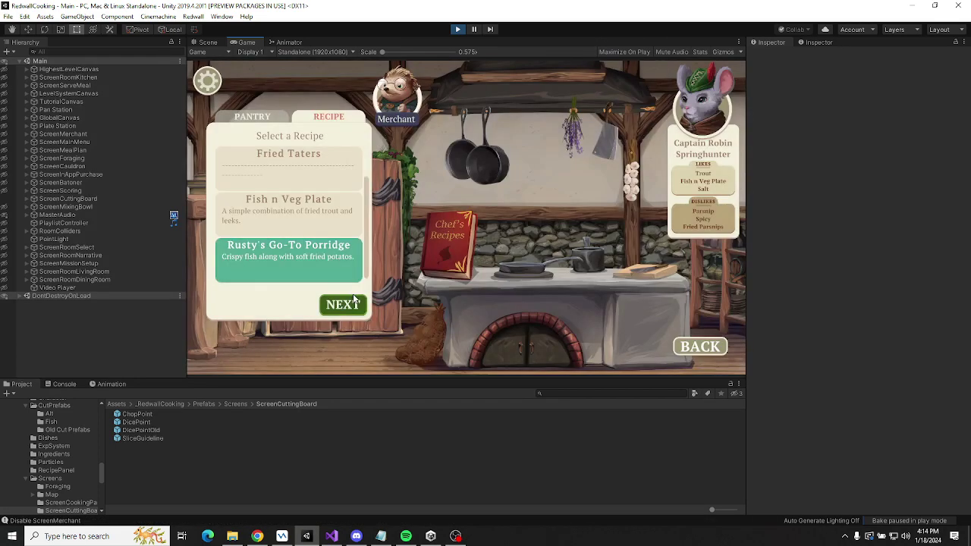
Confirm Rusty's Go-To Porridge as the recipe and dismiss the cutting board's slicing tutorial.
{"action": "left_click", "coordinate": [343, 304]}
{"action": "left_click", "coordinate": [550, 297]}
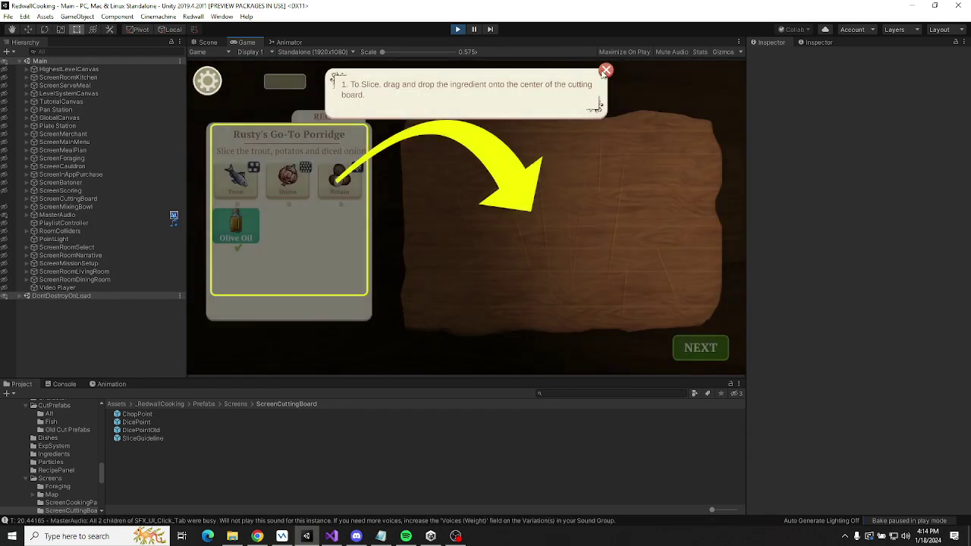
{"action": "left_click", "coordinate": [606, 71]}
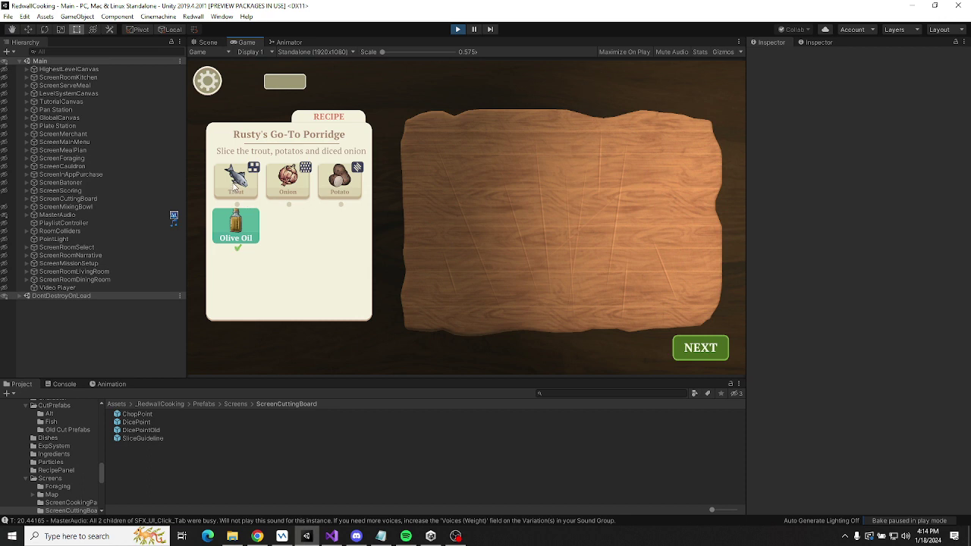
Place the trout on the cutting board and chop it at each marked cut point to complete its minigame.
{"action": "left_click_drag", "start_coordinate": [235, 186], "coordinate": [552, 225]}
{"action": "left_click", "coordinate": [538, 252]}
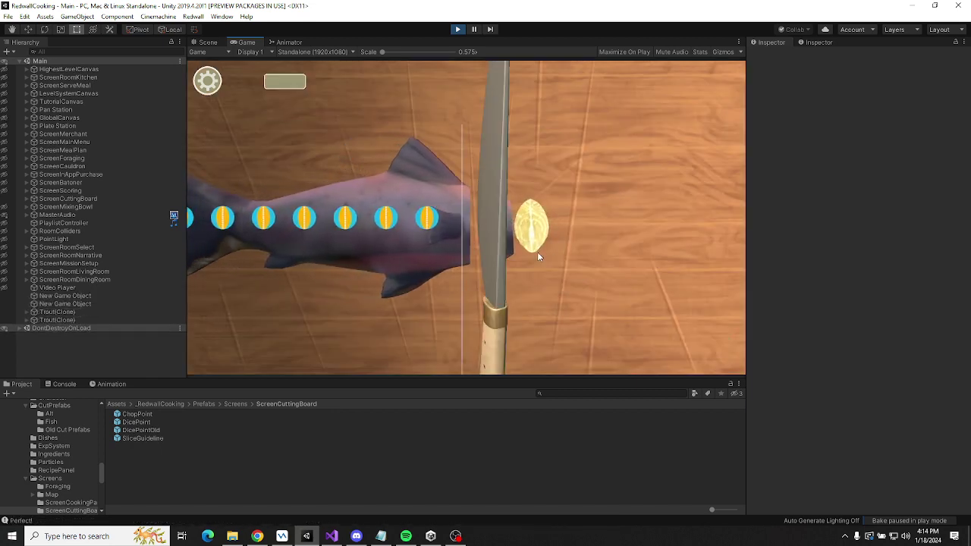
{"action": "left_click", "coordinate": [537, 253]}
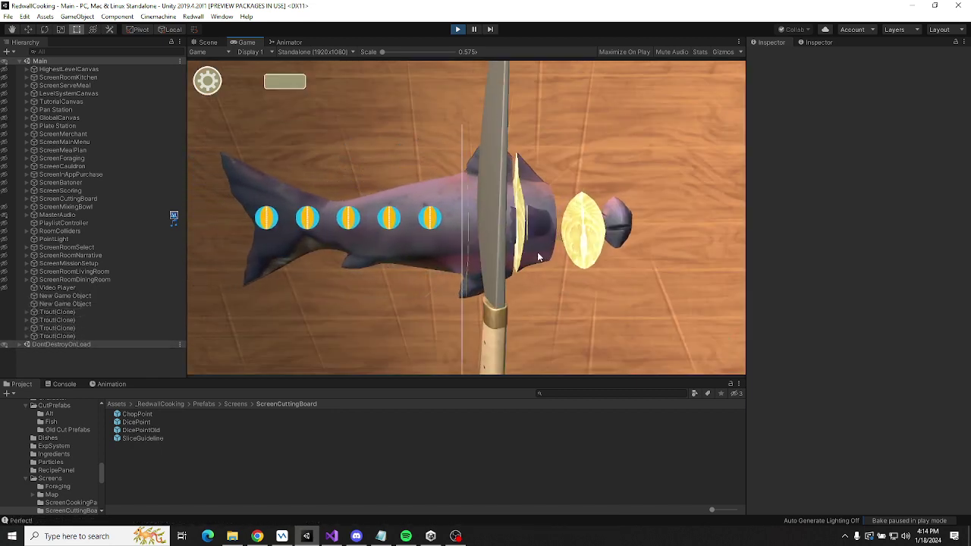
{"action": "left_click", "coordinate": [537, 258]}
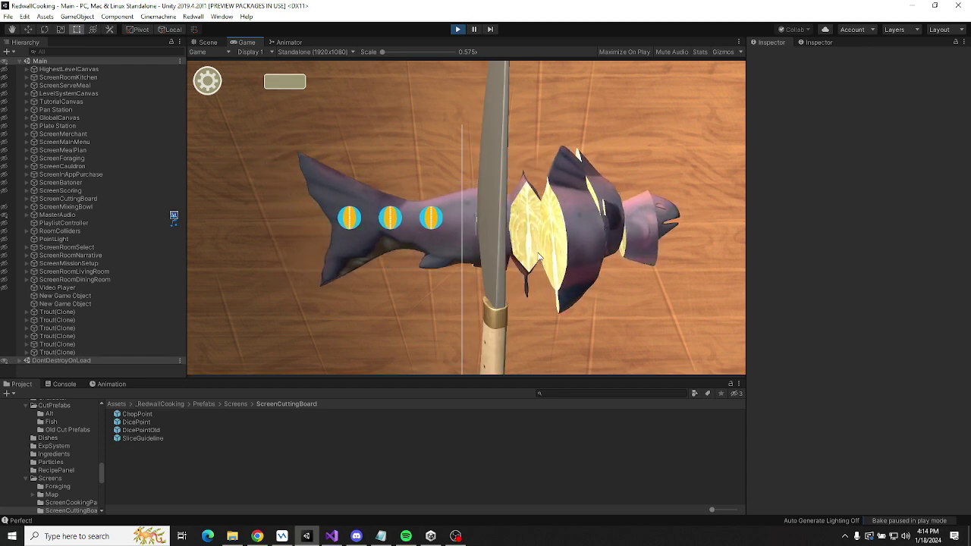
{"action": "left_click", "coordinate": [538, 258]}
{"action": "left_click", "coordinate": [538, 258]}
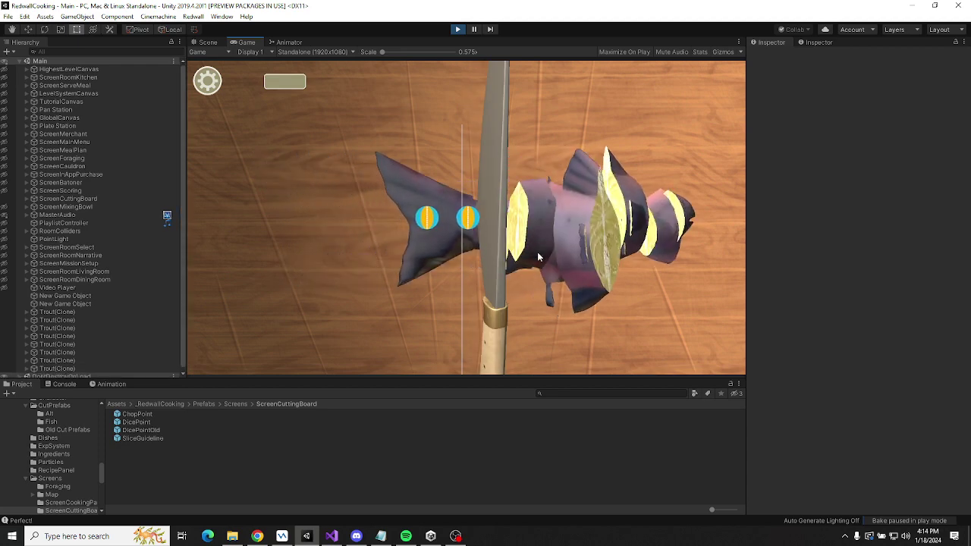
{"action": "left_click", "coordinate": [538, 258]}
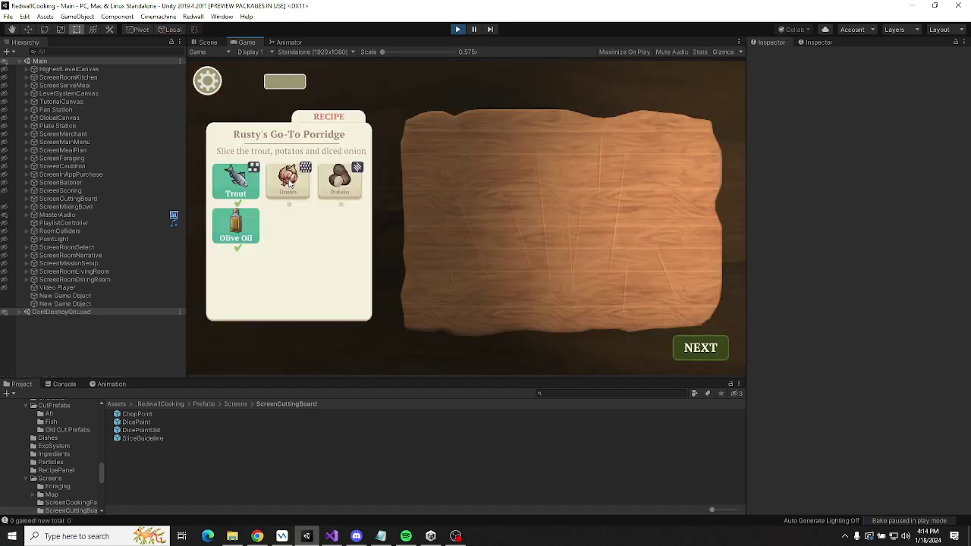
Place the onion on the cutting board and find the dicing minigame's Chop Point Parent GO and the SafeArea children within ScreenCuttingBoard.
{"action": "left_click_drag", "start_coordinate": [288, 181], "coordinate": [553, 220]}
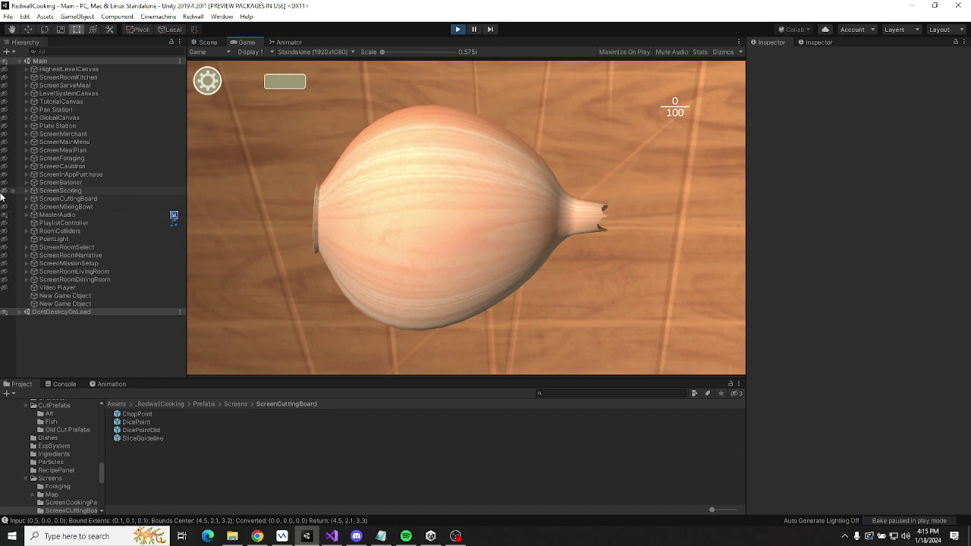
{"action": "left_click", "coordinate": [48, 200]}
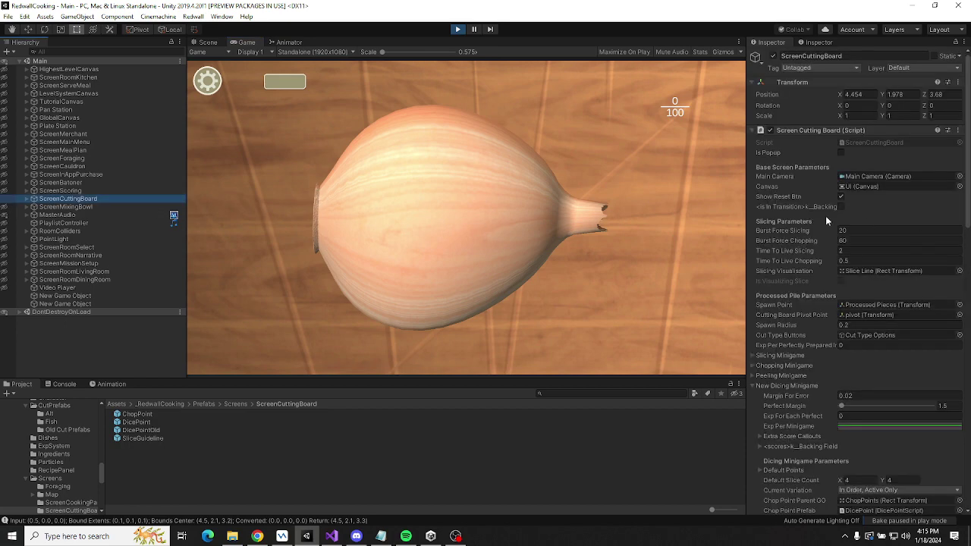
{"action": "scroll", "coordinate": [824, 216], "scroll_direction": "down", "scroll_amount": 8}
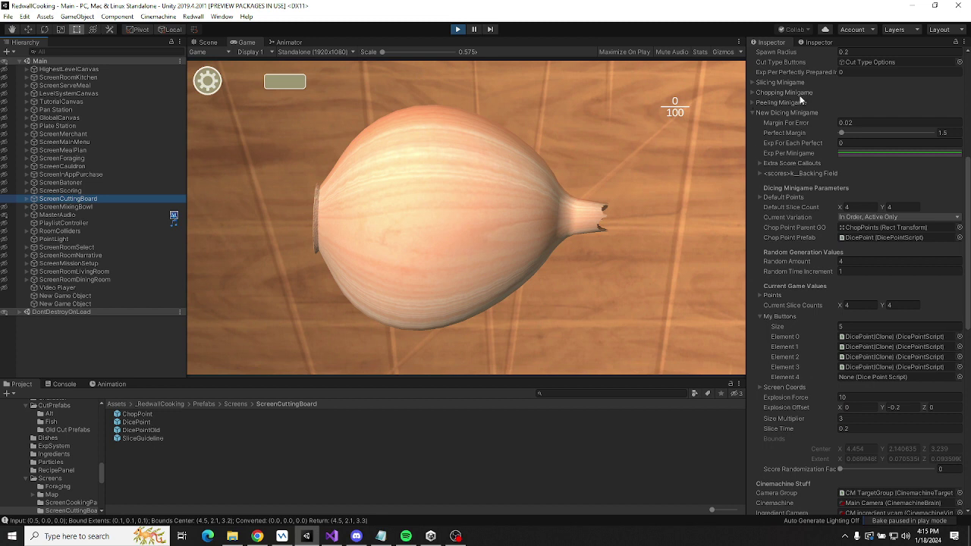
{"action": "left_click", "coordinate": [877, 227]}
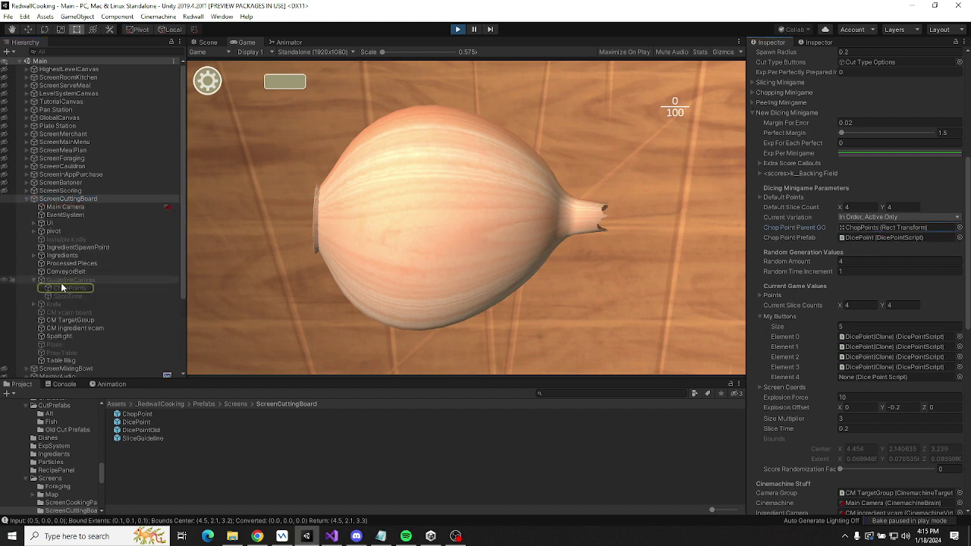
{"action": "left_click", "coordinate": [41, 223]}
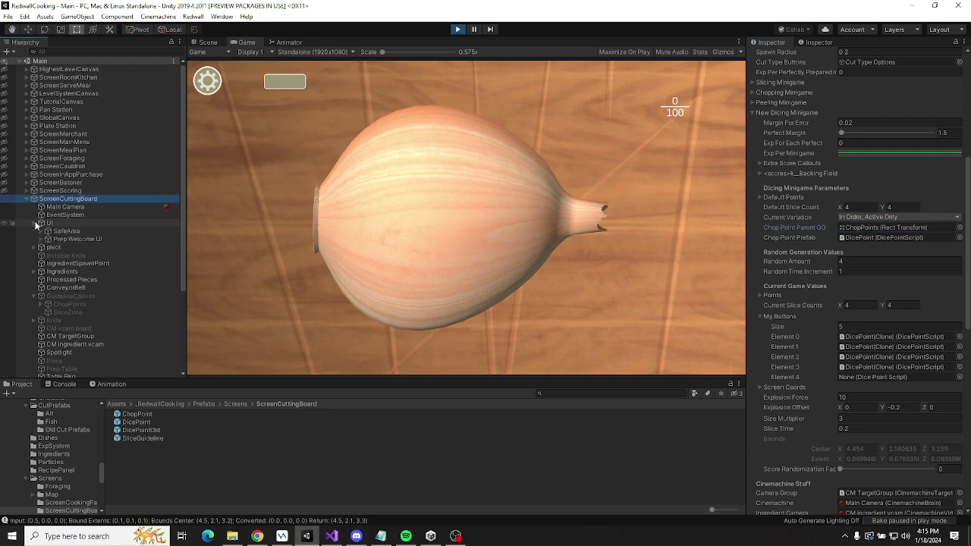
{"action": "left_click", "coordinate": [41, 231]}
{"action": "scroll", "coordinate": [42, 231], "scroll_direction": "down", "scroll_amount": 2}
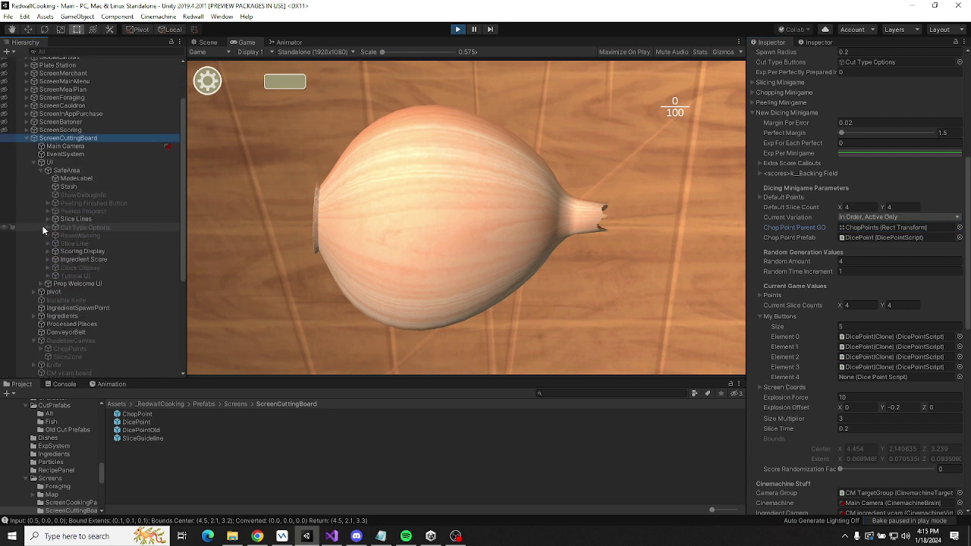
Stop the playtest and open the ScreenCuttingBoard prefab for editing.
{"action": "left_click", "coordinate": [458, 30]}
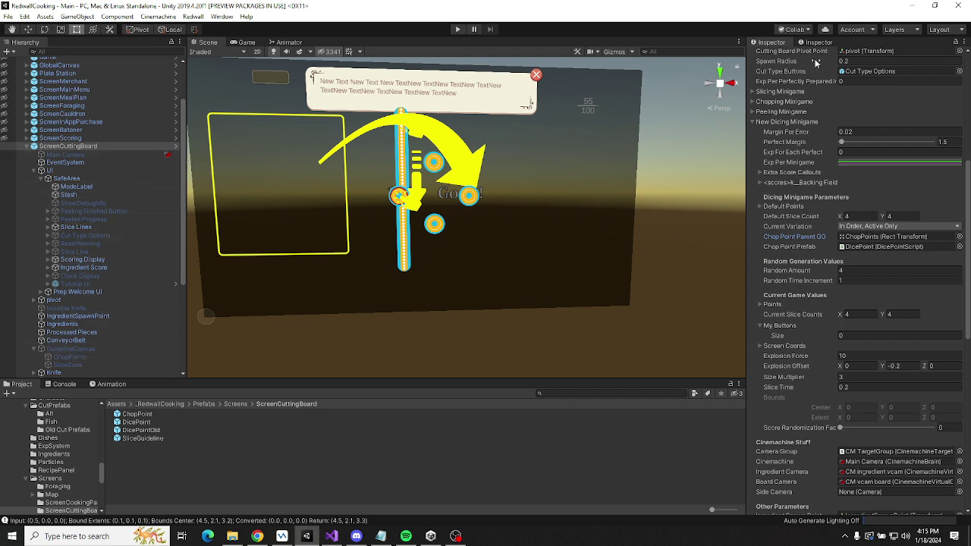
{"action": "scroll", "coordinate": [805, 76], "scroll_direction": "up", "scroll_amount": 6}
{"action": "left_click", "coordinate": [798, 79]}
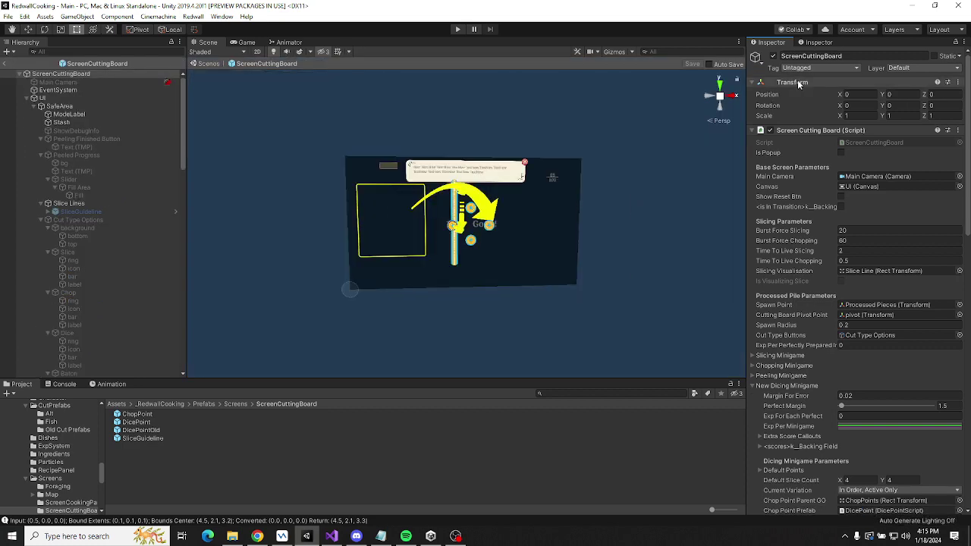
Expand SafeArea under the prefab's UI object and collapse its nested children, including Peeling Finished Button, Peeled Progress, Slice Lines, Cut Type Options and ResetWarning.
{"action": "left_click", "coordinate": [27, 98]}
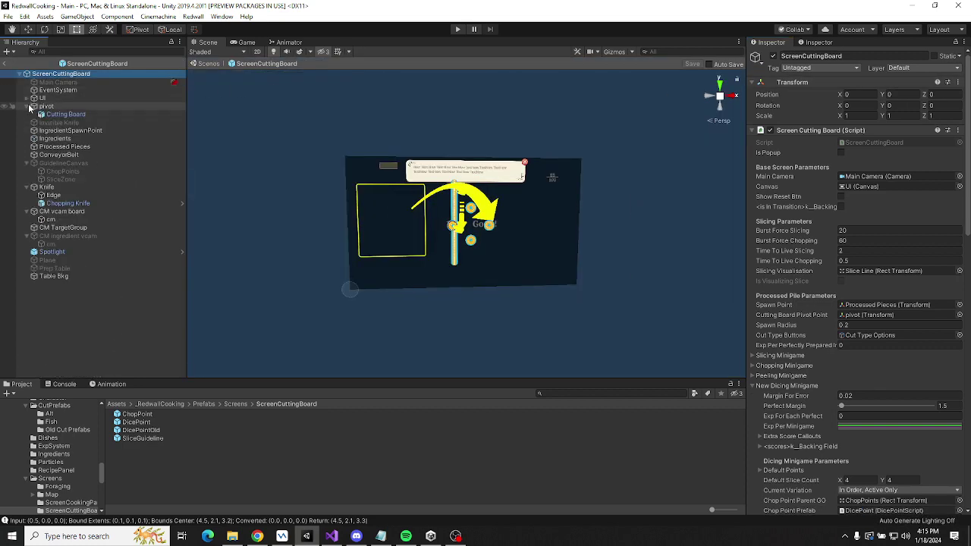
{"action": "left_click", "coordinate": [33, 98]}
{"action": "left_click", "coordinate": [27, 98]}
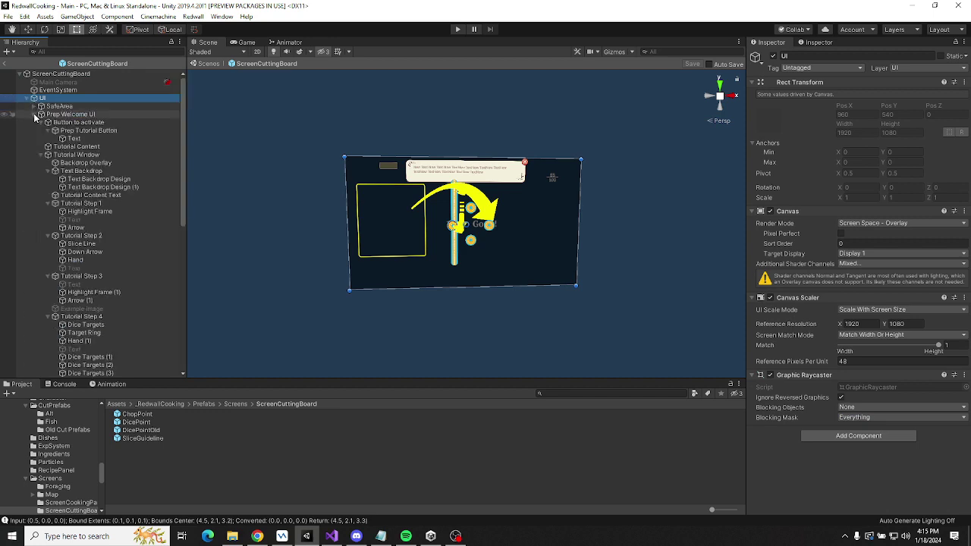
{"action": "left_click", "coordinate": [34, 115]}
{"action": "left_click", "coordinate": [33, 106]}
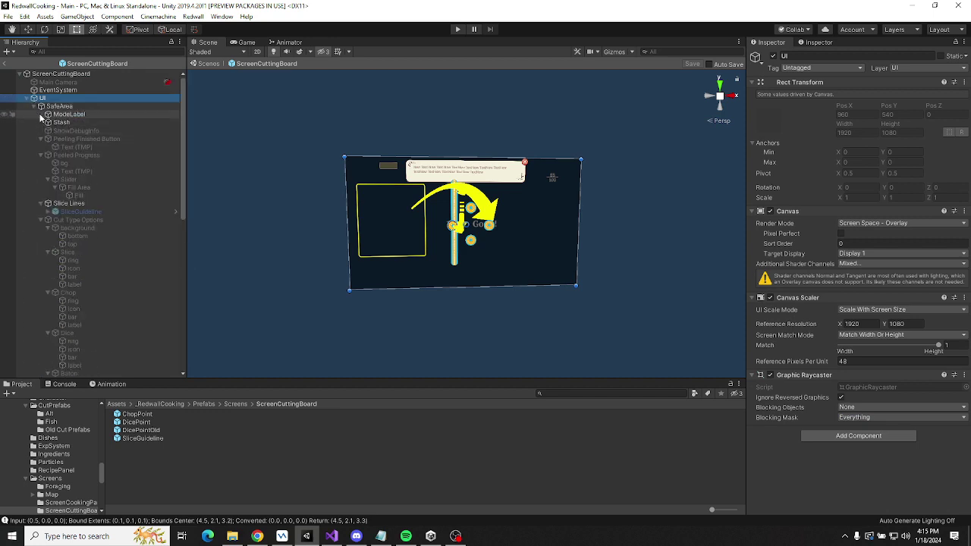
{"action": "left_click", "coordinate": [59, 107]}
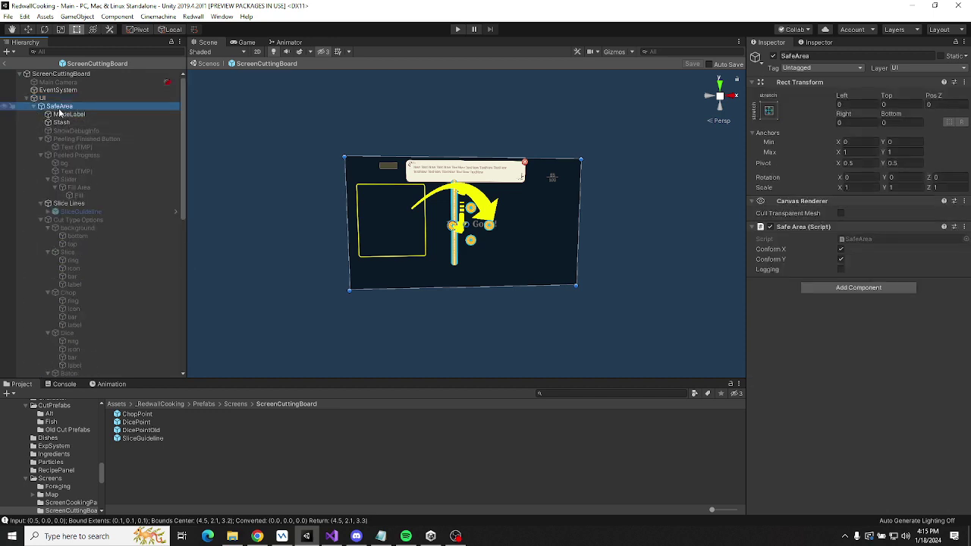
{"action": "key", "text": "Down"}
{"action": "key", "text": "Down"}
{"action": "key", "text": "Down"}
{"action": "key", "text": "Down"}
{"action": "key", "text": "Left"}
{"action": "key", "text": "Down"}
{"action": "key", "text": "Left"}
{"action": "key", "text": "Down"}
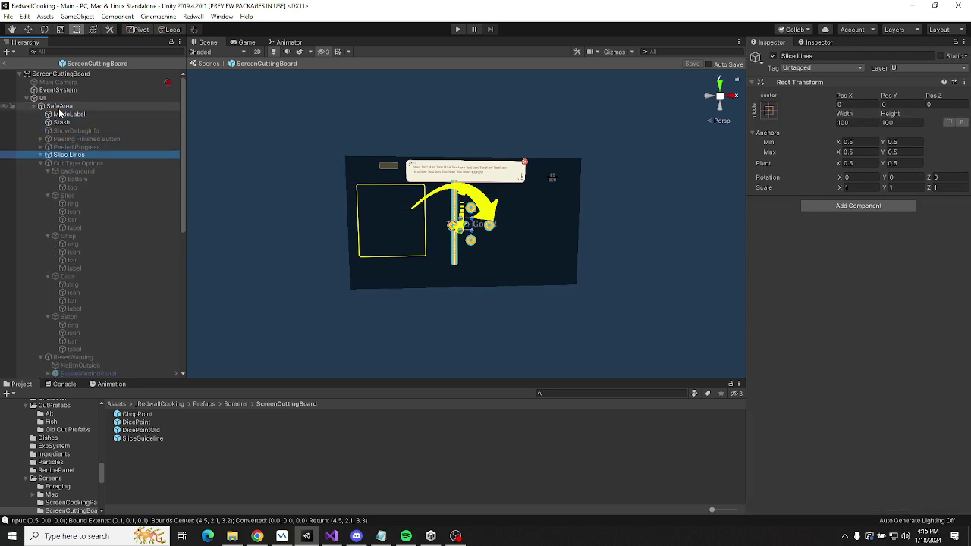
{"action": "key", "text": "Down"}
{"action": "key", "text": "Left"}
{"action": "key", "text": "Down"}
{"action": "key", "text": "Left"}
{"action": "key", "text": "Down"}
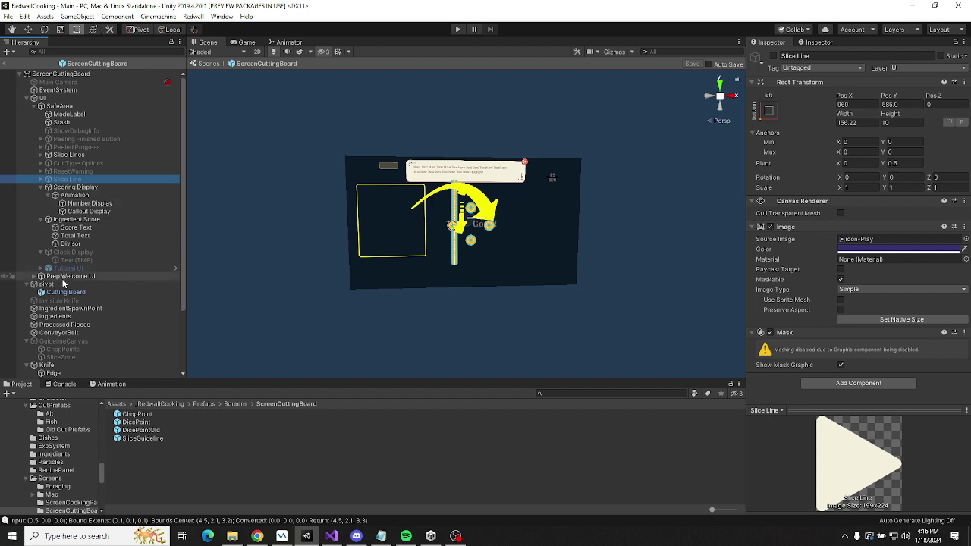
Try moving ChopPoints from GuidelineCanvas into SafeArea below Slice Lines, and compare its bounds with SafeArea and UI using scene gizmos.
{"action": "left_click_drag", "start_coordinate": [67, 354], "coordinate": [60, 160]}
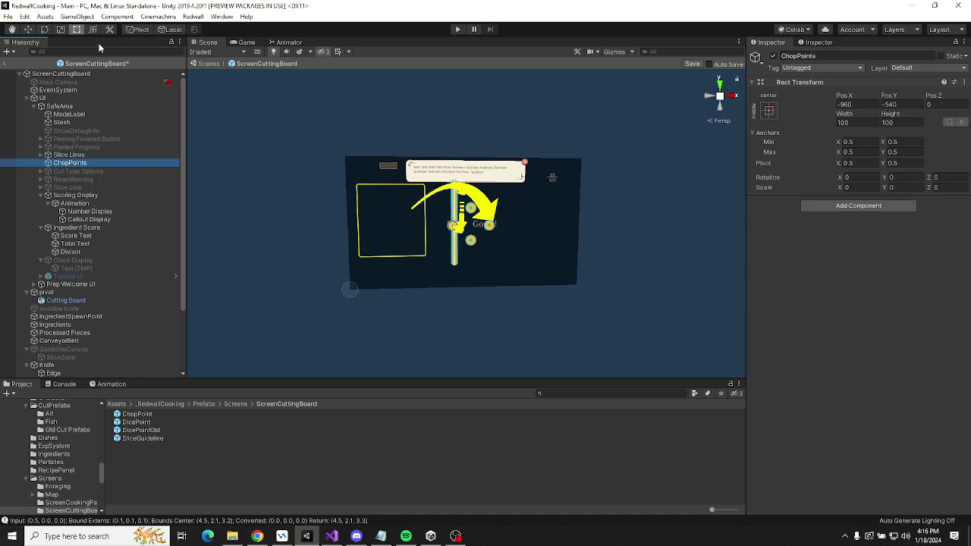
{"action": "left_click", "coordinate": [612, 52]}
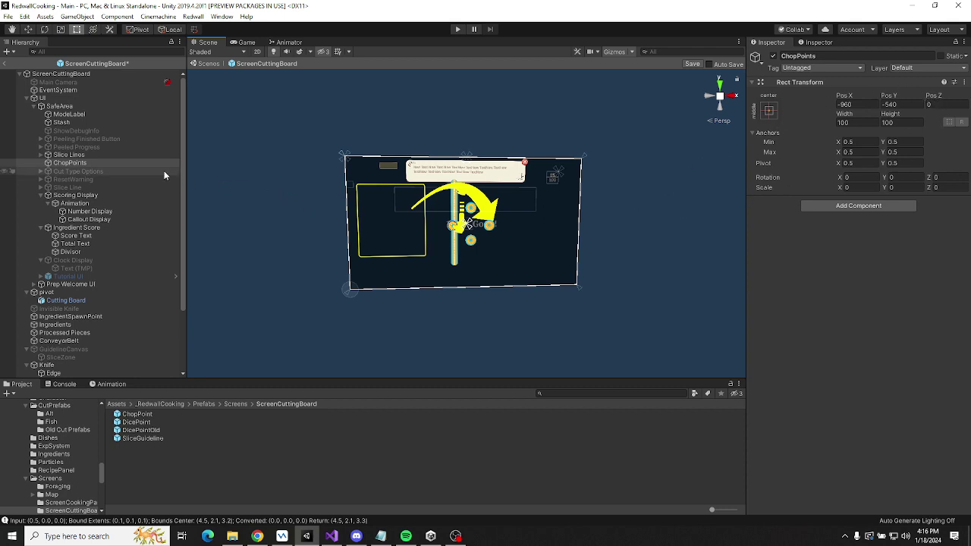
{"action": "left_click", "coordinate": [76, 108]}
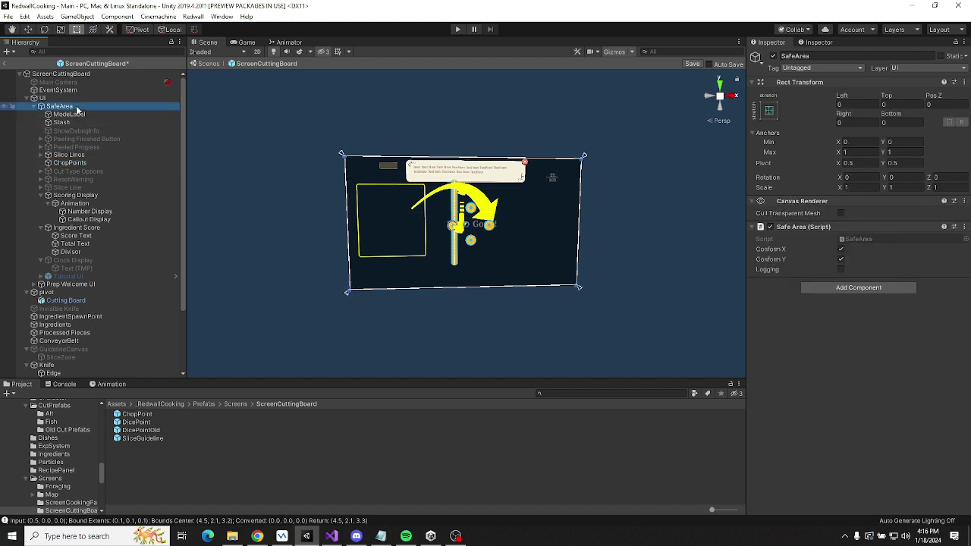
{"action": "left_click", "coordinate": [48, 100]}
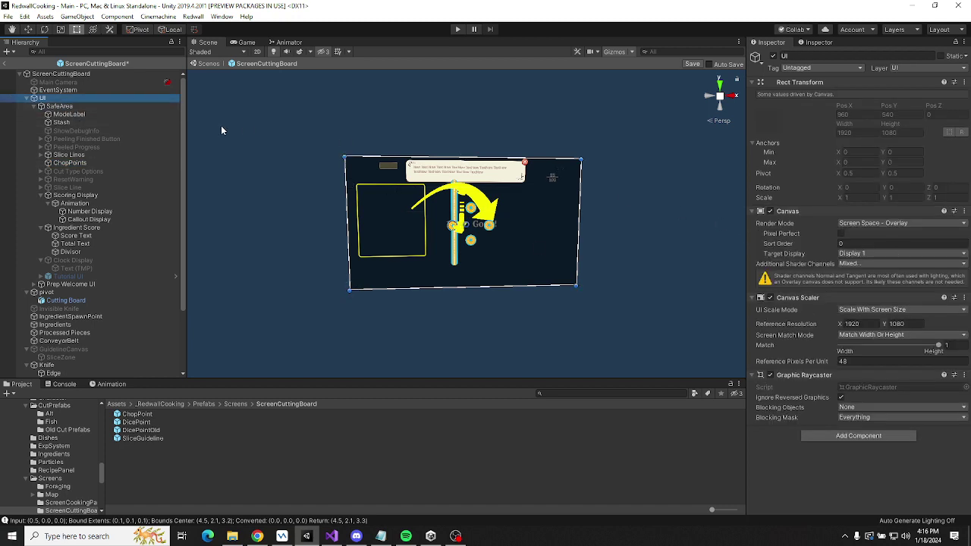
{"action": "left_click", "coordinate": [70, 162]}
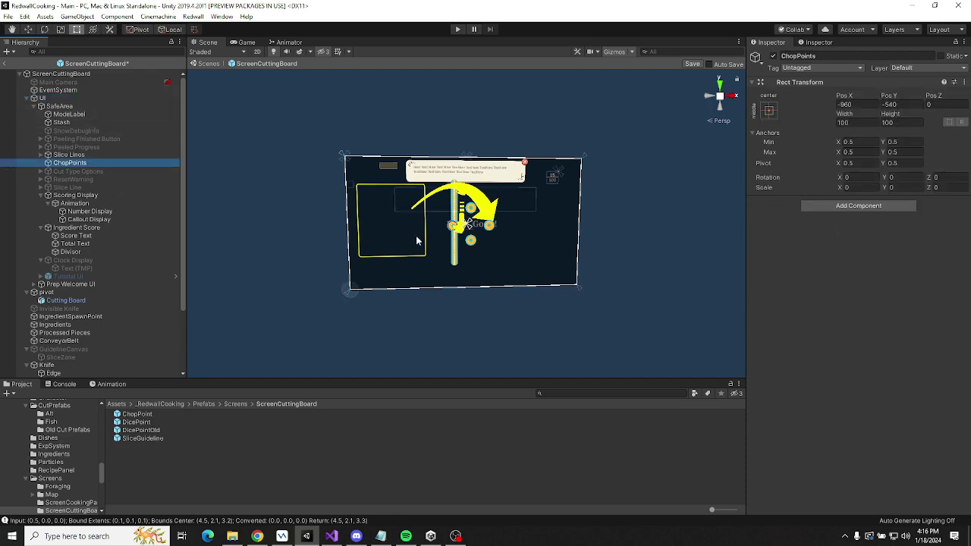
{"action": "scroll", "coordinate": [417, 241], "scroll_direction": "up", "scroll_amount": 5}
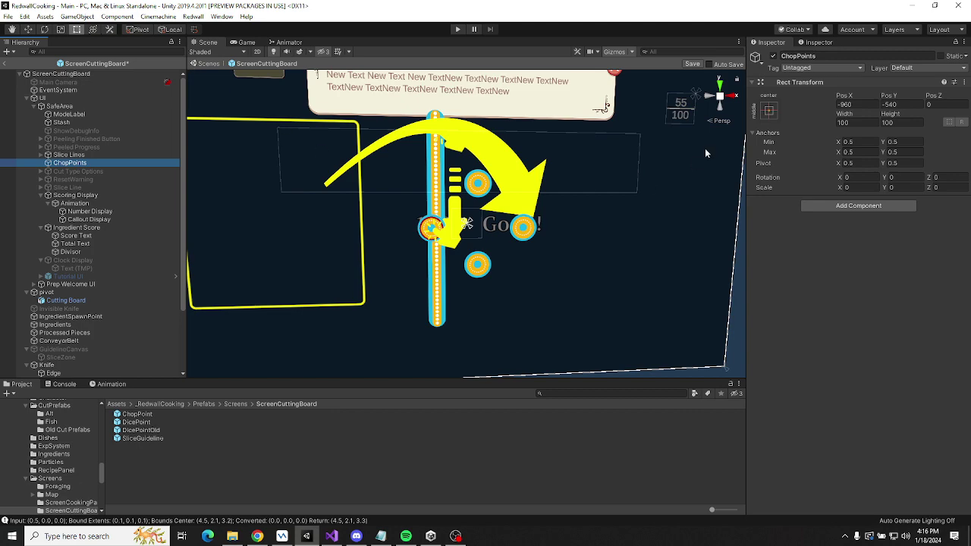
{"action": "scroll", "coordinate": [501, 205], "scroll_direction": "down", "scroll_amount": 5}
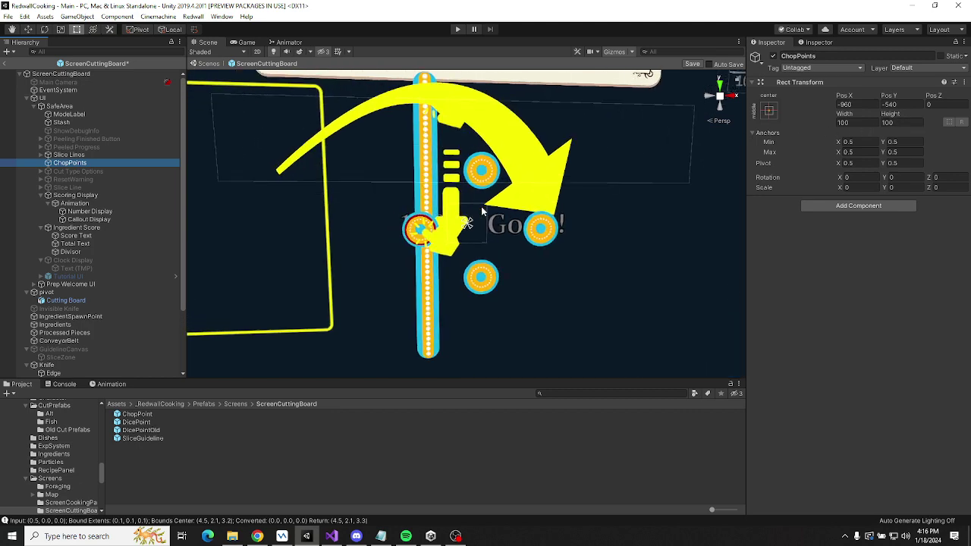
{"action": "key", "text": "f"}
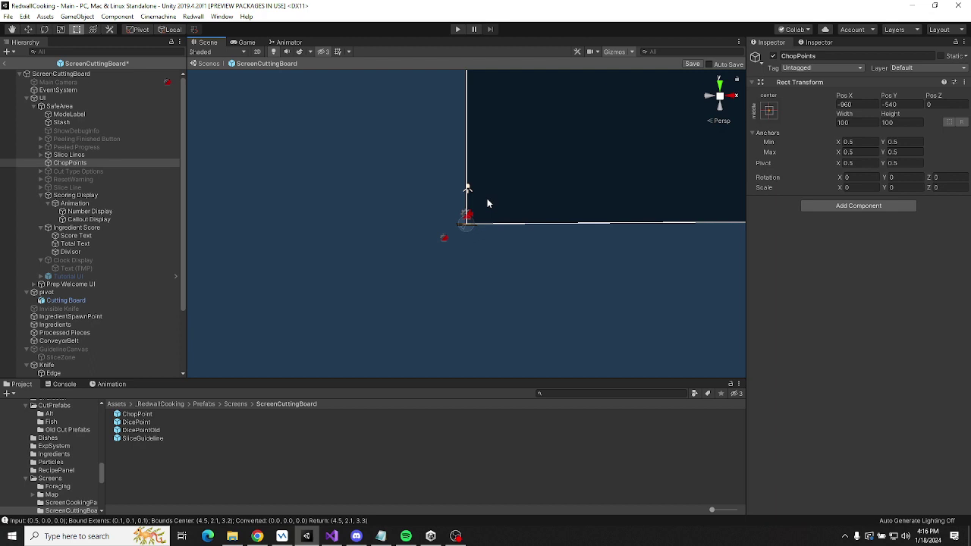
Set the ChopPoints scale to 1 on X, Y and Z.
{"action": "left_click", "coordinate": [853, 188]}
{"action": "type", "text": "1"}
{"action": "key", "text": "Tab"}
{"action": "type", "text": "1"}
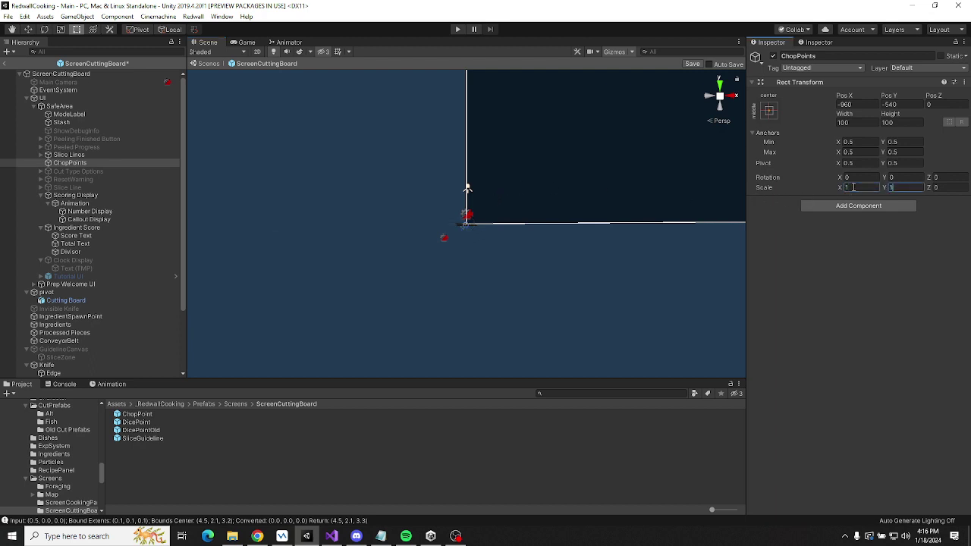
{"action": "key", "text": "Tab"}
{"action": "type", "text": "1"}
{"action": "left_click", "coordinate": [455, 255]}
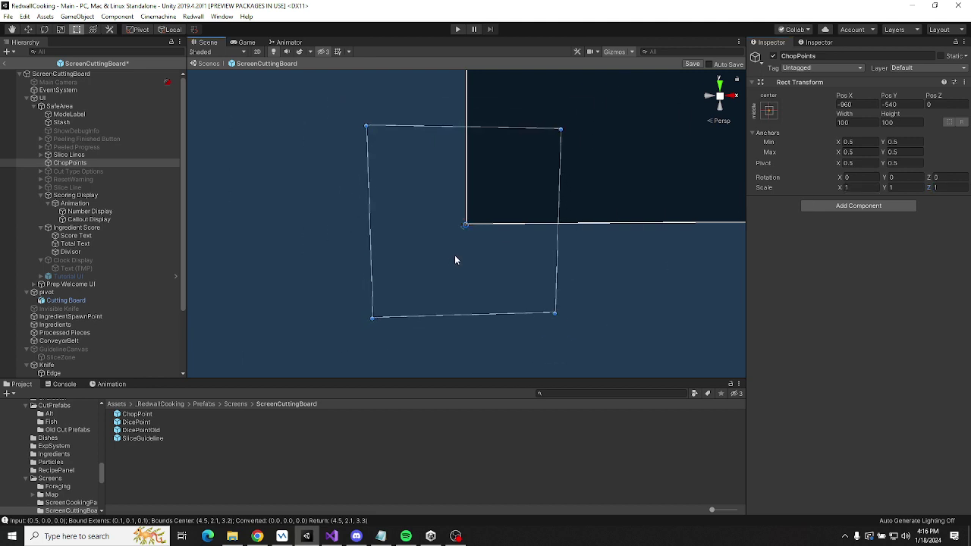
Stretch the ChopPoints anchors and position in both directions to fill its parent, and frame it in the scene.
{"action": "left_click", "coordinate": [769, 111]}
{"action": "left_click", "coordinate": [878, 264], "text": "alt"}
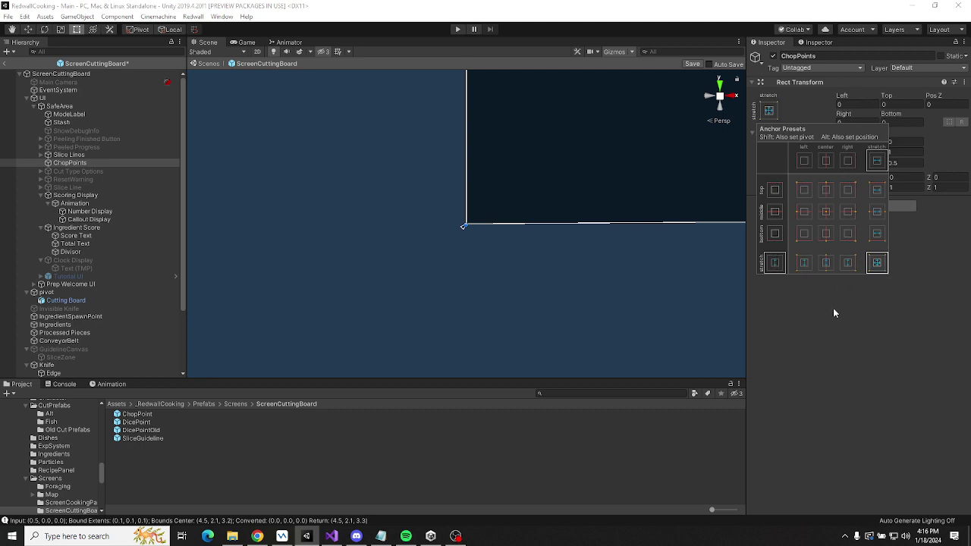
{"action": "key", "text": "f"}
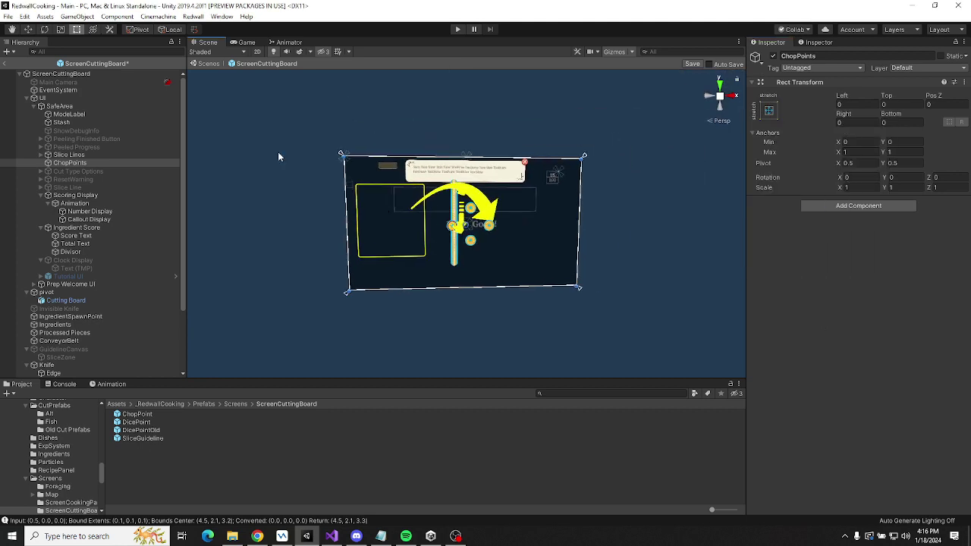
Check the Chop Point Parent GO reference in ScreenCuttingBoard's New Dicing Minigame settings, the UI canvas settings and the remaining GuidelineCanvas contents.
{"action": "left_click", "coordinate": [61, 73]}
{"action": "scroll", "coordinate": [819, 265], "scroll_direction": "down", "scroll_amount": 10}
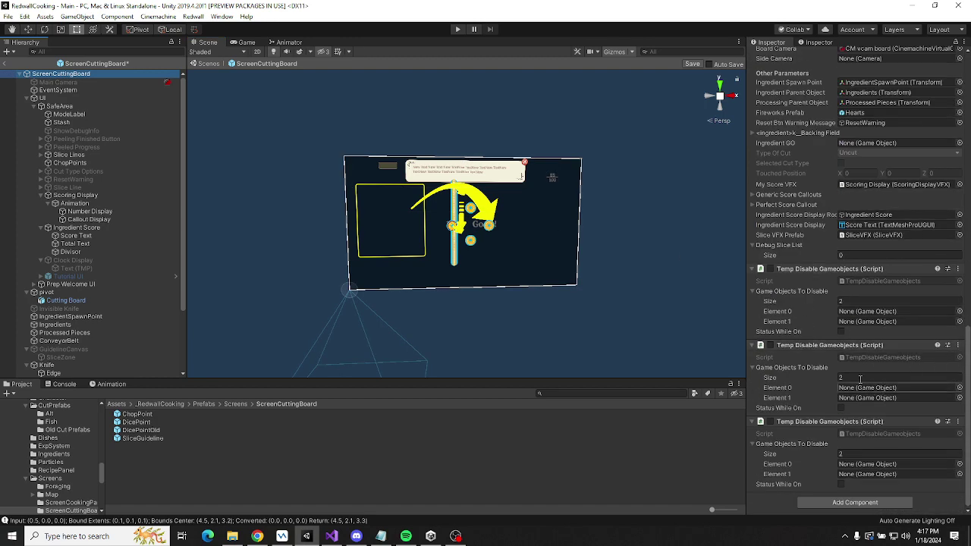
{"action": "scroll", "coordinate": [823, 274], "scroll_direction": "up", "scroll_amount": 10}
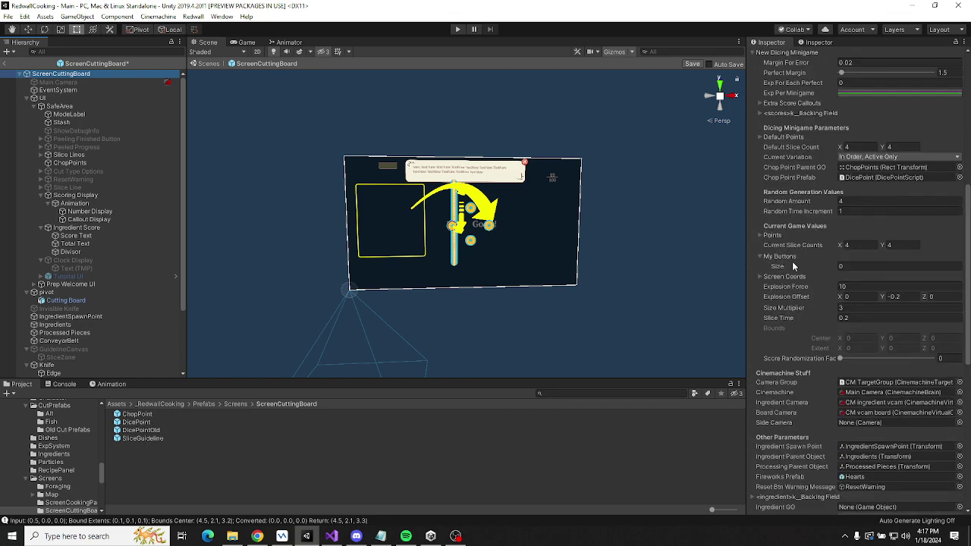
{"action": "scroll", "coordinate": [791, 155], "scroll_direction": "up", "scroll_amount": 3}
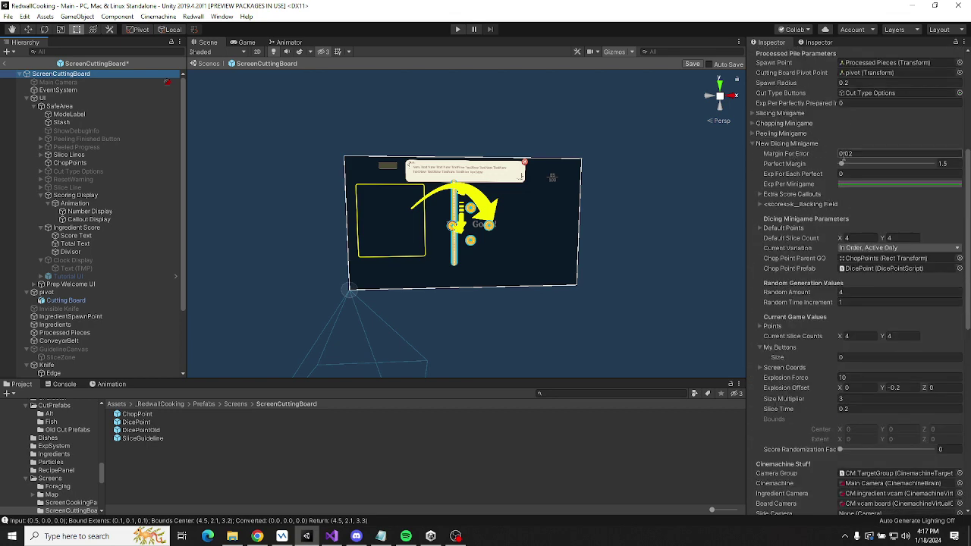
{"action": "left_click", "coordinate": [866, 260]}
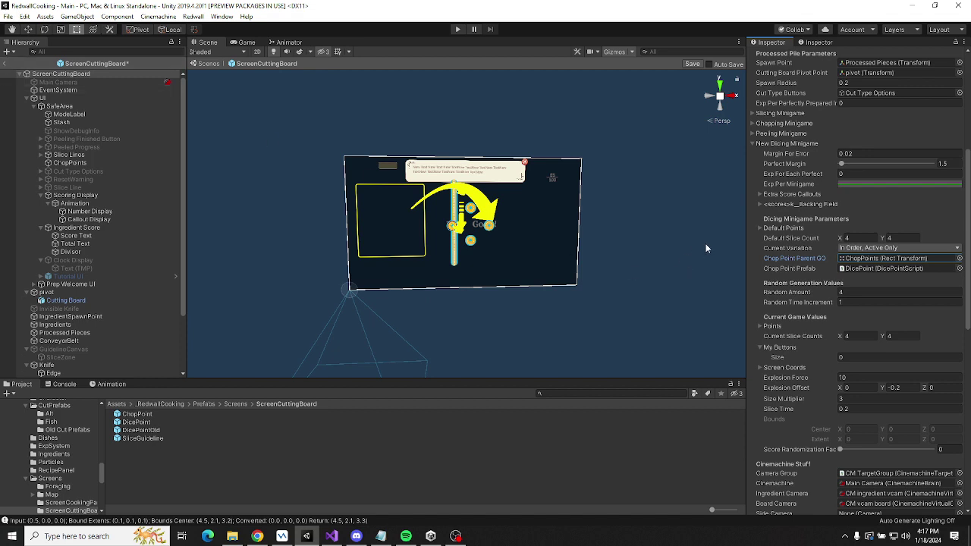
{"action": "scroll", "coordinate": [771, 218], "scroll_direction": "up", "scroll_amount": 5}
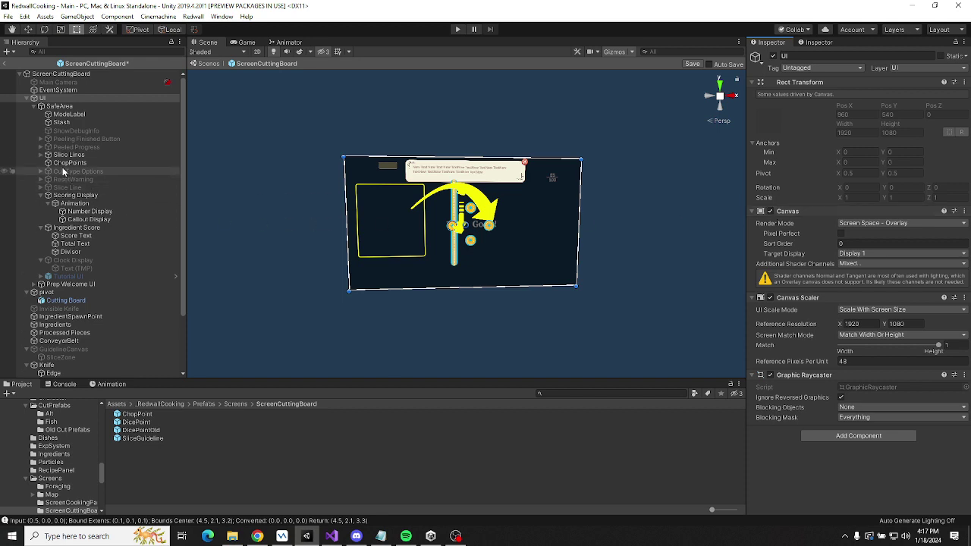
{"action": "scroll", "coordinate": [56, 293], "scroll_direction": "down", "scroll_amount": 3}
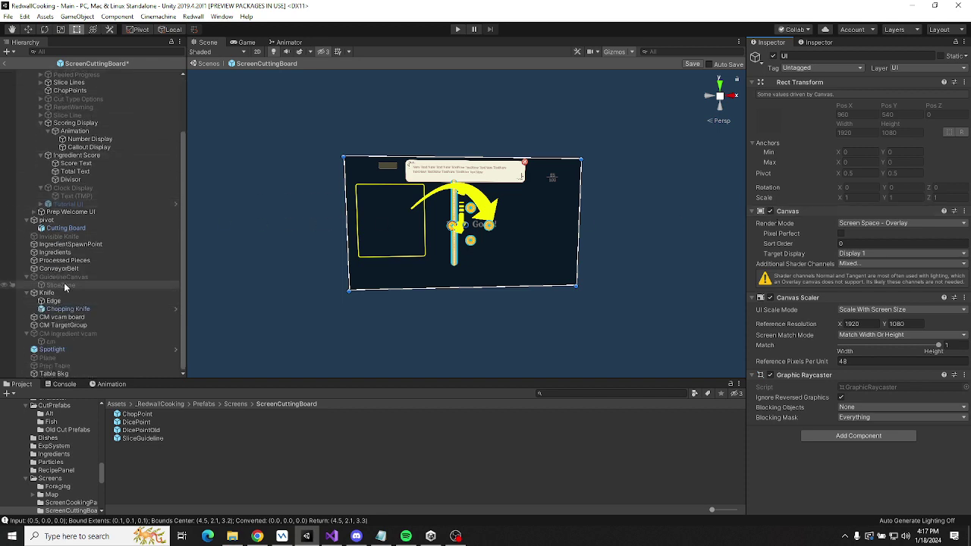
Undo the ChopPoints scale, anchor and parent changes, and select ChopPoints under GuidelineCanvas.
{"action": "key", "text": "ctrl+z"}
{"action": "key", "text": "ctrl+z"}
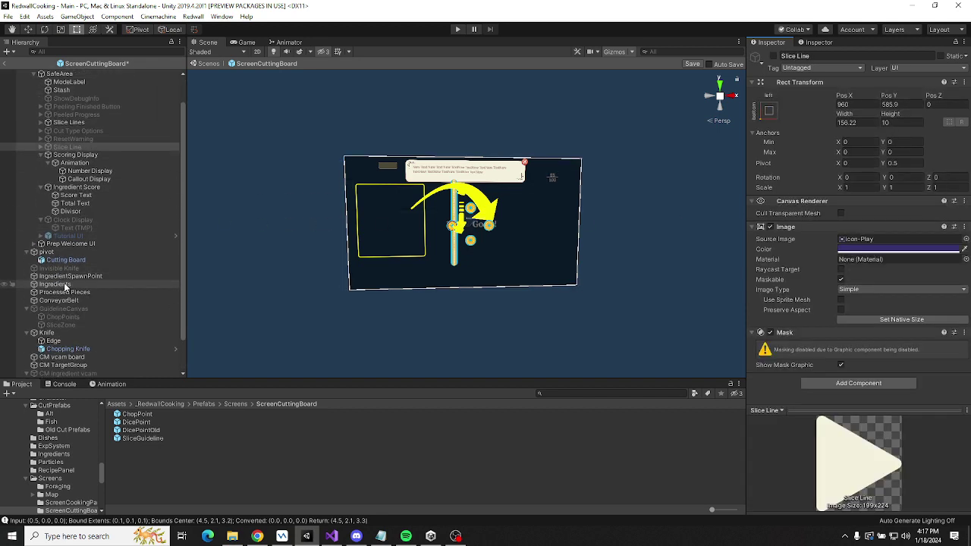
{"action": "key", "text": "ctrl+z"}
{"action": "key", "text": "ctrl+z"}
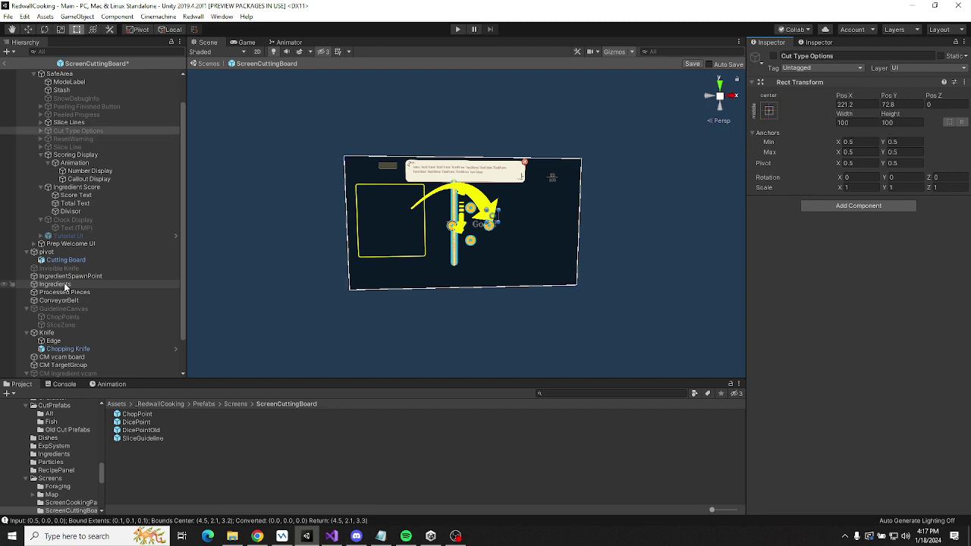
{"action": "left_click", "coordinate": [82, 314]}
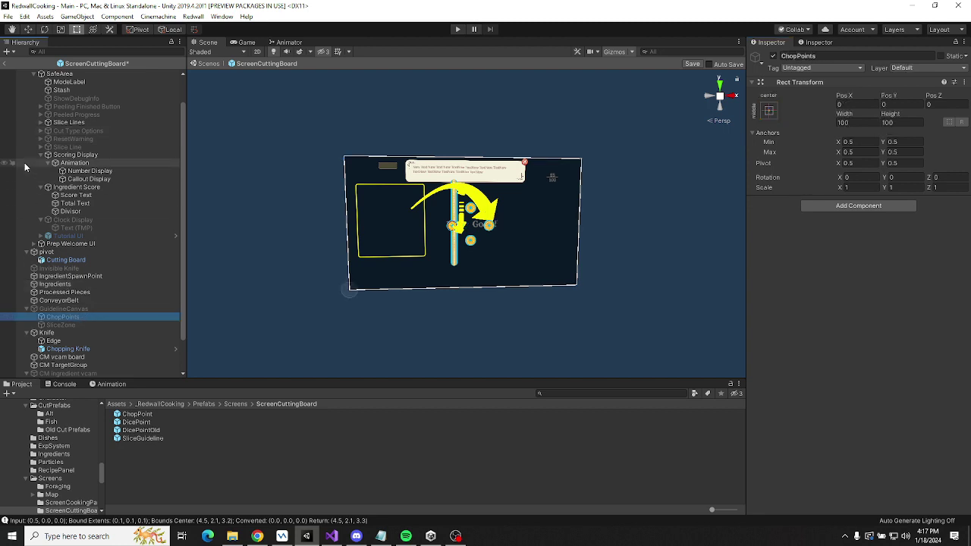
Enable GuidelineCanvas and move ChopPoints out of it into the UI's SafeArea, directly after Slice Lines.
{"action": "left_click", "coordinate": [40, 155]}
{"action": "left_click", "coordinate": [41, 164]}
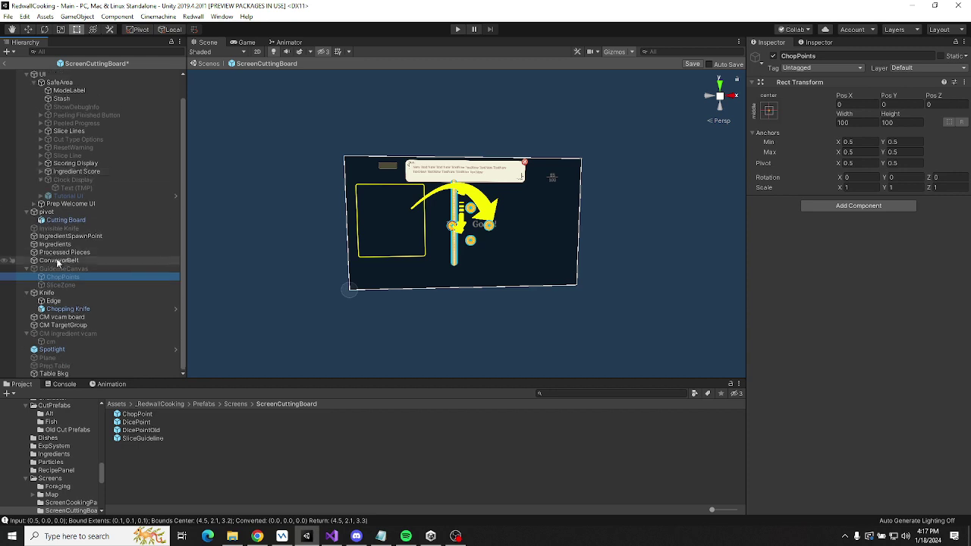
{"action": "left_click", "coordinate": [72, 269]}
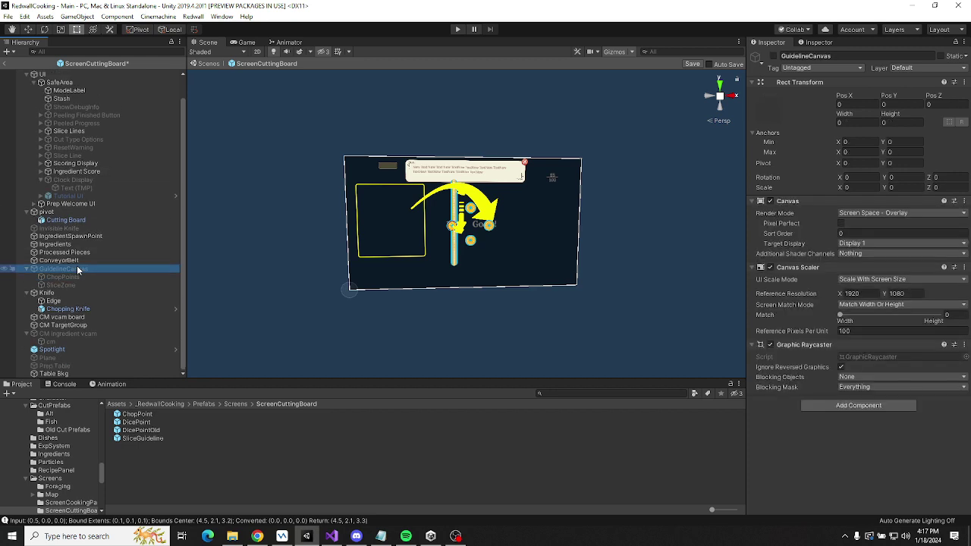
{"action": "left_click", "coordinate": [773, 56]}
{"action": "left_click", "coordinate": [74, 276]}
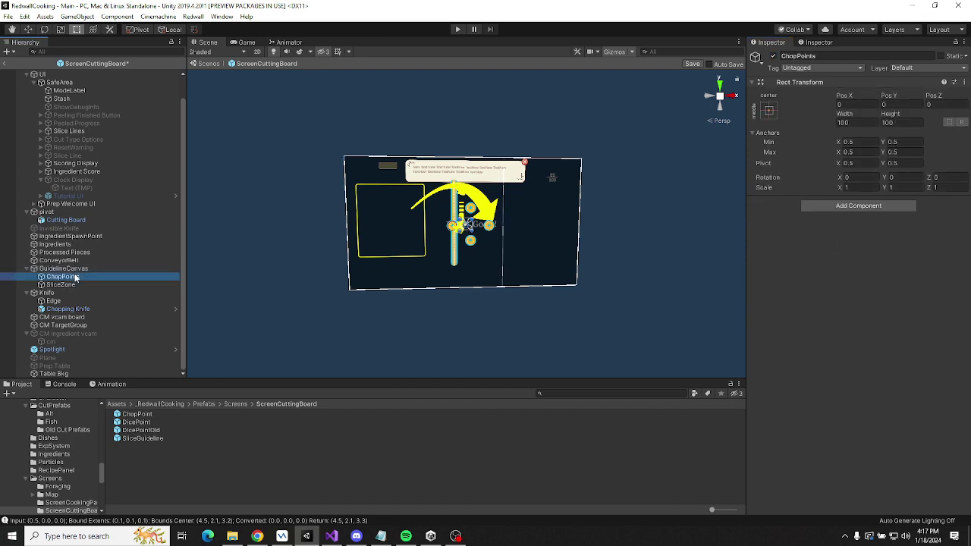
{"action": "left_click_drag", "start_coordinate": [75, 279], "coordinate": [65, 140]}
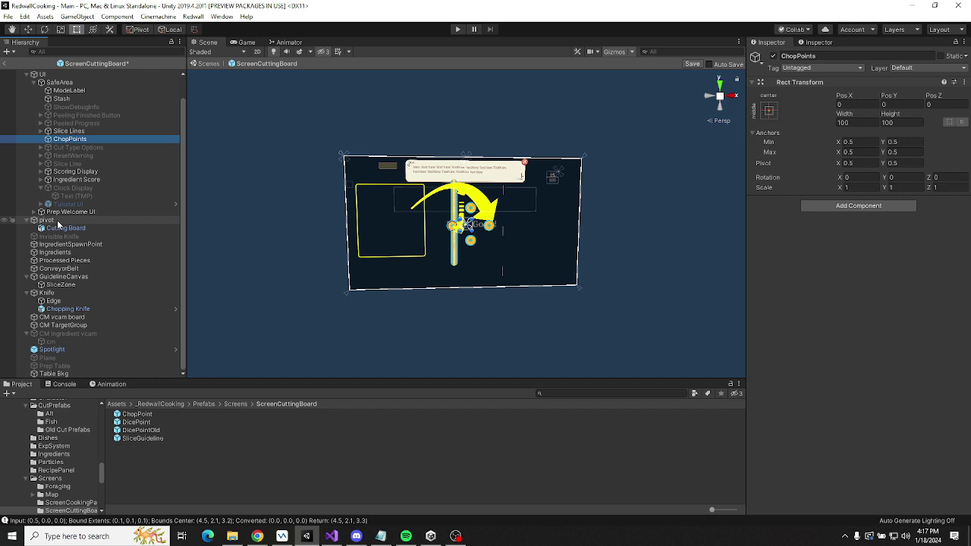
Disable GuidelineCanvas and leave prefab editing, saving the ScreenCuttingBoard changes.
{"action": "left_click", "coordinate": [64, 276]}
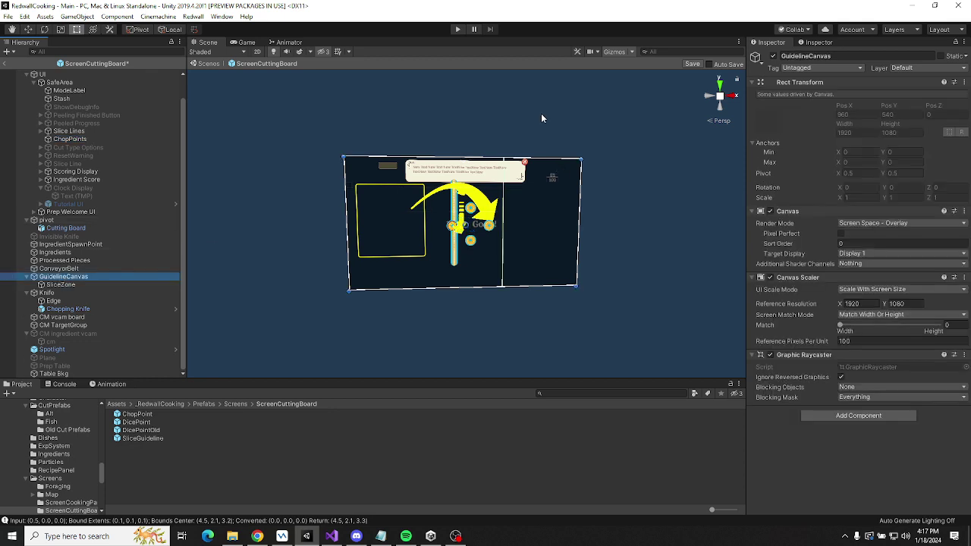
{"action": "left_click", "coordinate": [774, 56]}
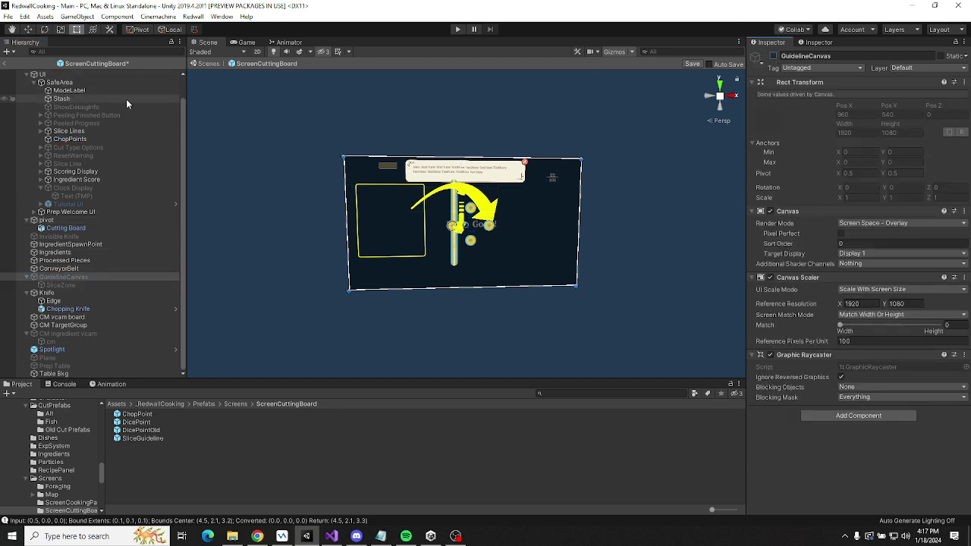
{"action": "left_click", "coordinate": [4, 63]}
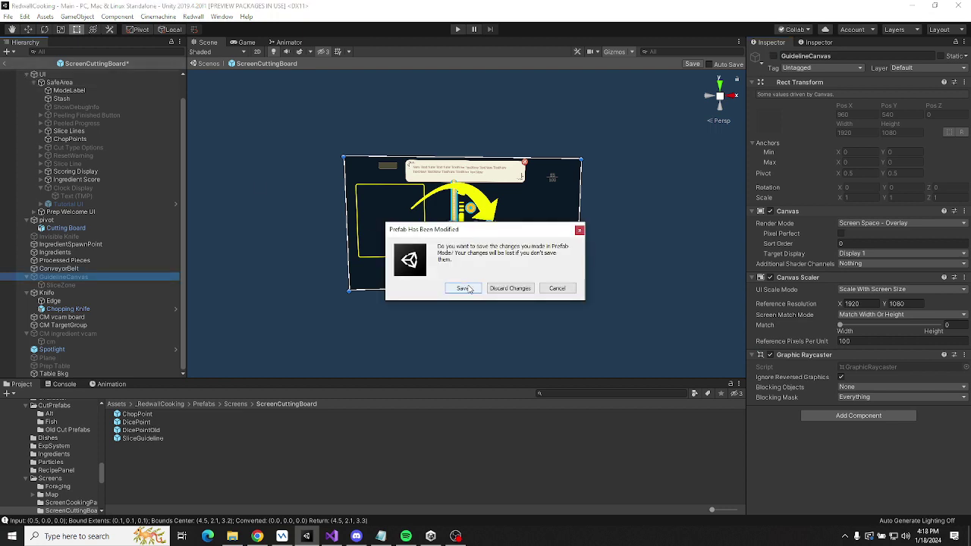
{"action": "left_click", "coordinate": [463, 288]}
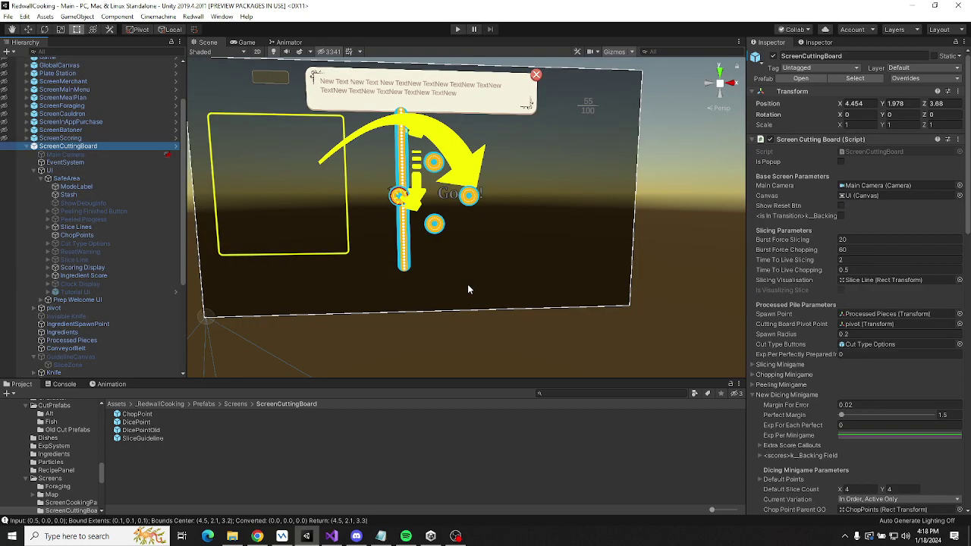
Run the game, continue the story past the intro dialogue, and confirm Rusty's Go-To Porridge as the recipe.
{"action": "left_click", "coordinate": [458, 29]}
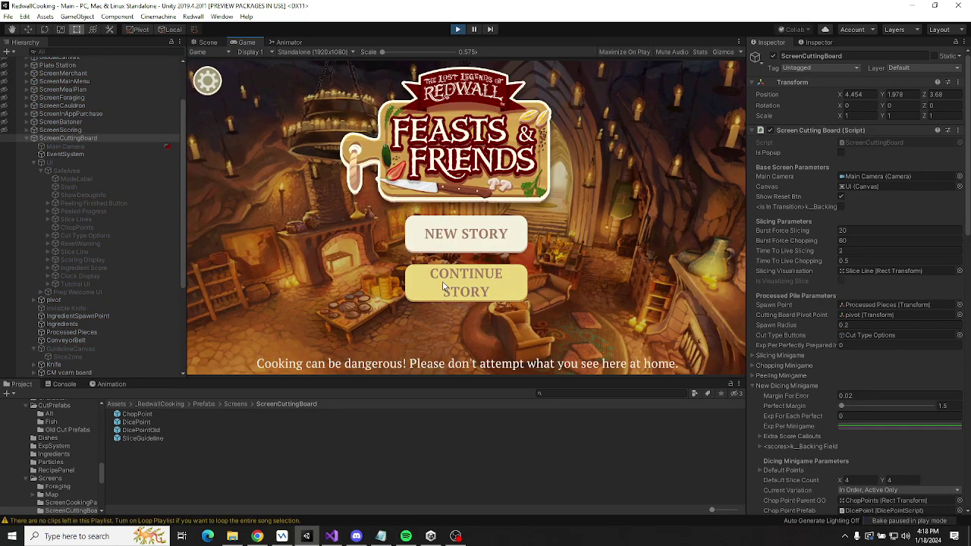
{"action": "left_click", "coordinate": [445, 287]}
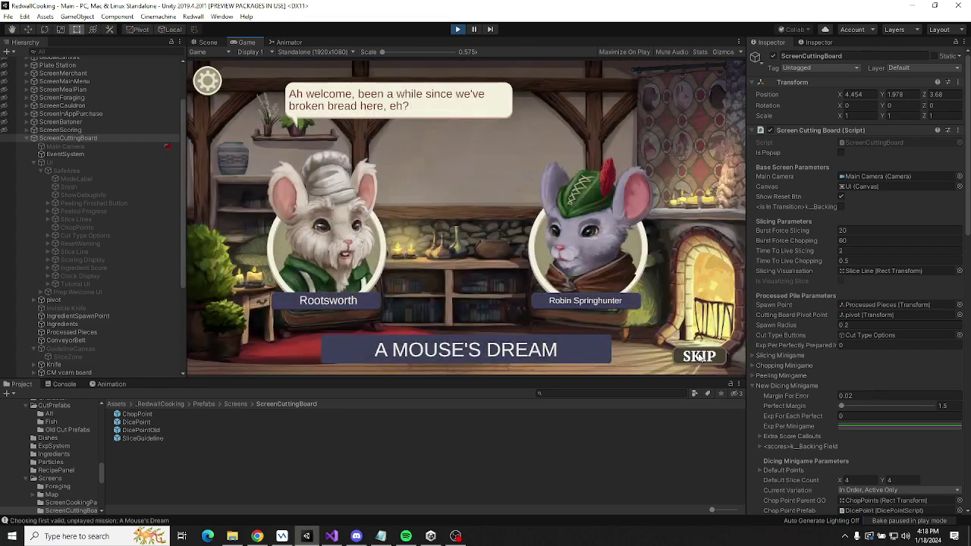
{"action": "left_click", "coordinate": [699, 354]}
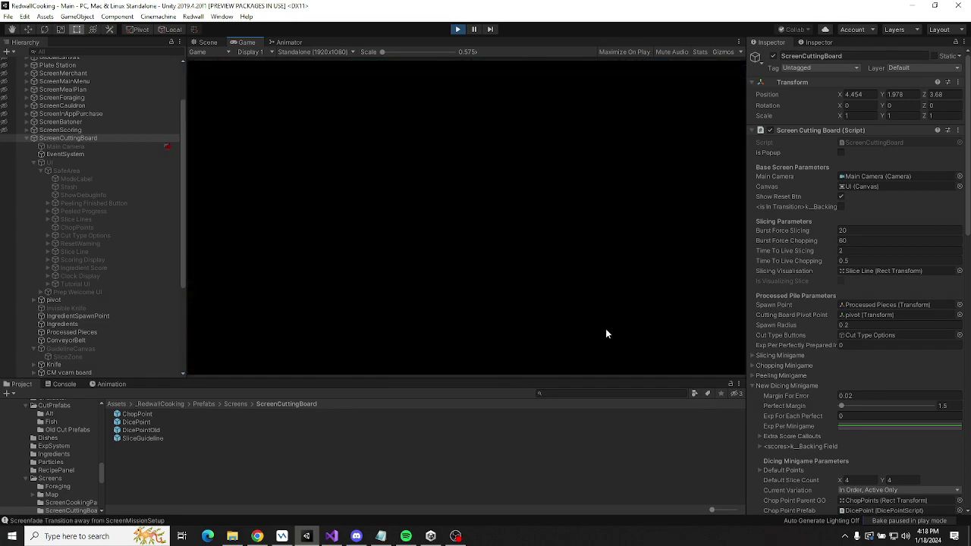
{"action": "left_click", "coordinate": [599, 325]}
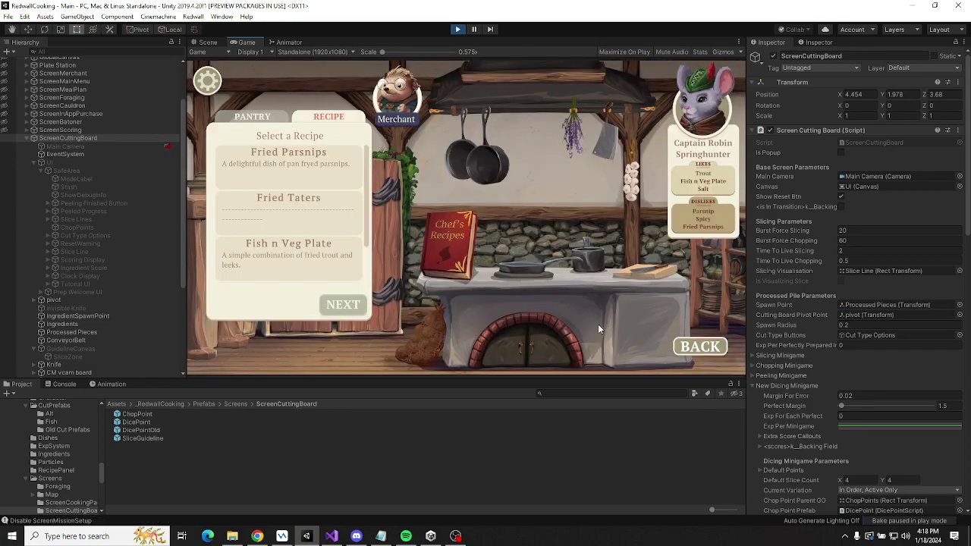
{"action": "scroll", "coordinate": [325, 271], "scroll_direction": "down", "scroll_amount": 1}
{"action": "left_click", "coordinate": [326, 269]}
{"action": "left_click", "coordinate": [334, 301]}
{"action": "left_click", "coordinate": [549, 296]}
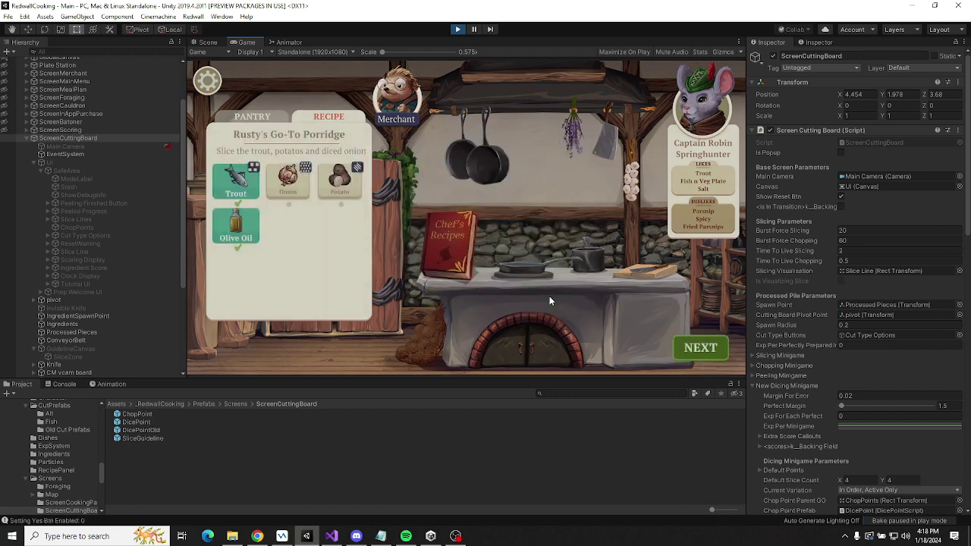
Dismiss the cutting tutorial, put the onion on the cutting board to check its dice points, and stop the game.
{"action": "left_click", "coordinate": [606, 71]}
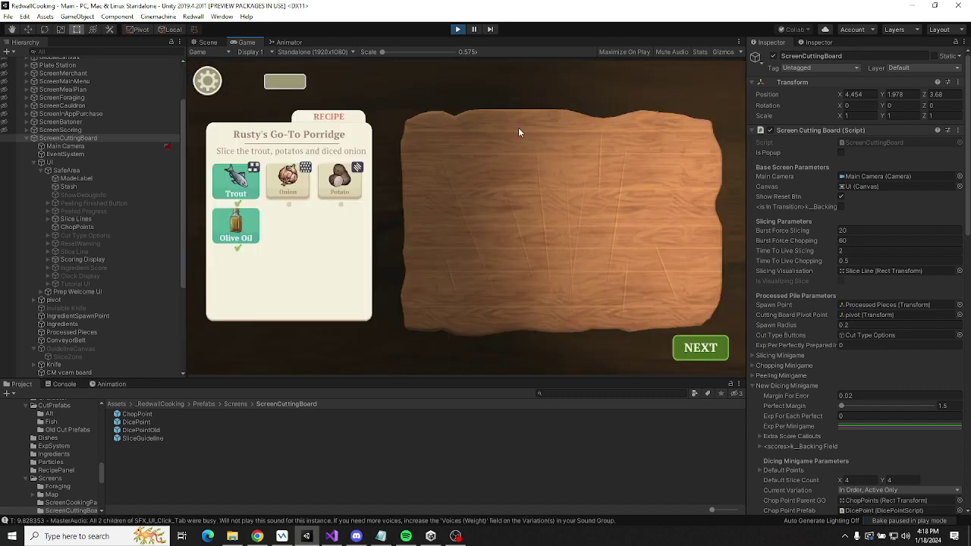
{"action": "mouse_move", "coordinate": [292, 186]}
{"action": "left_mouse_down"}
{"action": "mouse_move", "coordinate": [621, 253]}
{"action": "mouse_move", "coordinate": [554, 231]}
{"action": "left_mouse_up"}
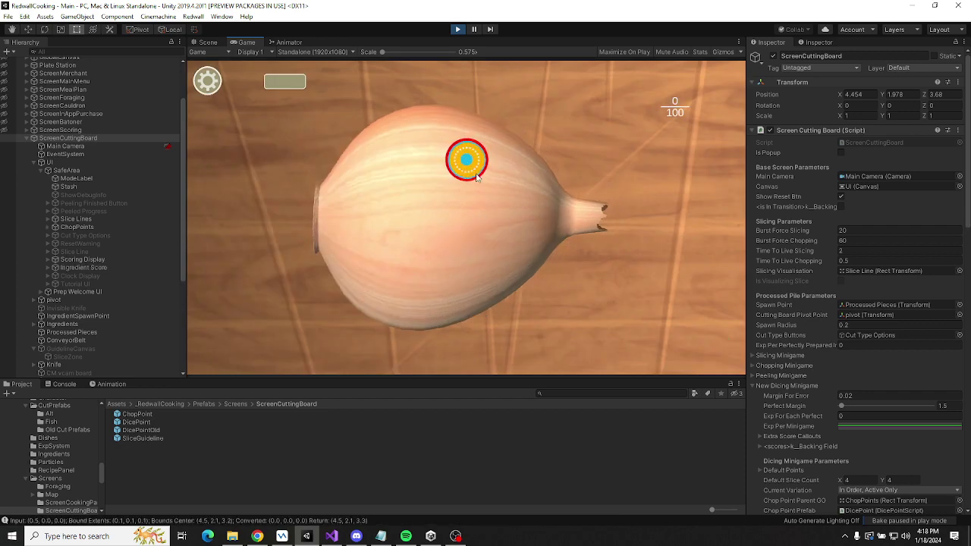
{"action": "left_click", "coordinate": [458, 30]}
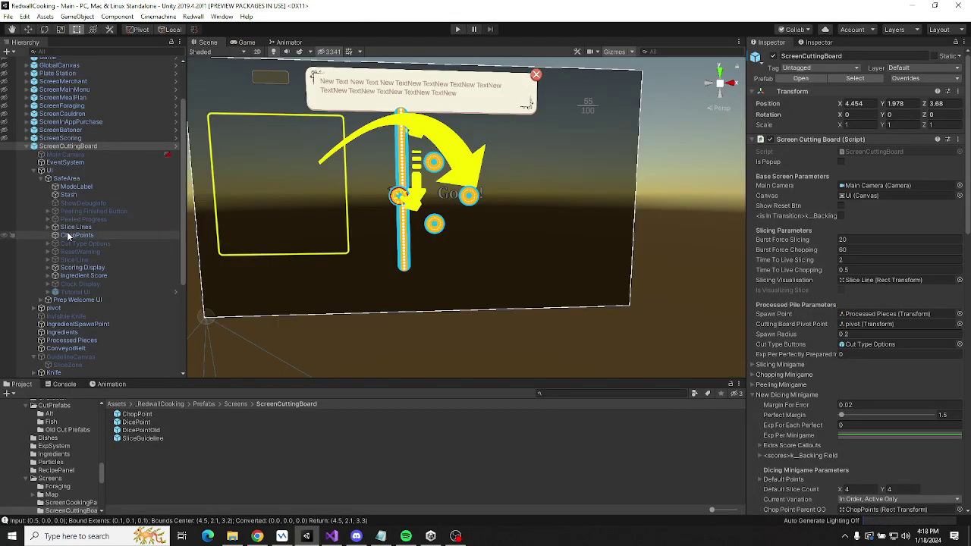
Stretch the ChopPoints anchors and position to fill SafeArea, and apply the modified Rect Transform to the ScreenCuttingBoard prefab.
{"action": "left_click", "coordinate": [69, 234]}
{"action": "left_click", "coordinate": [769, 111]}
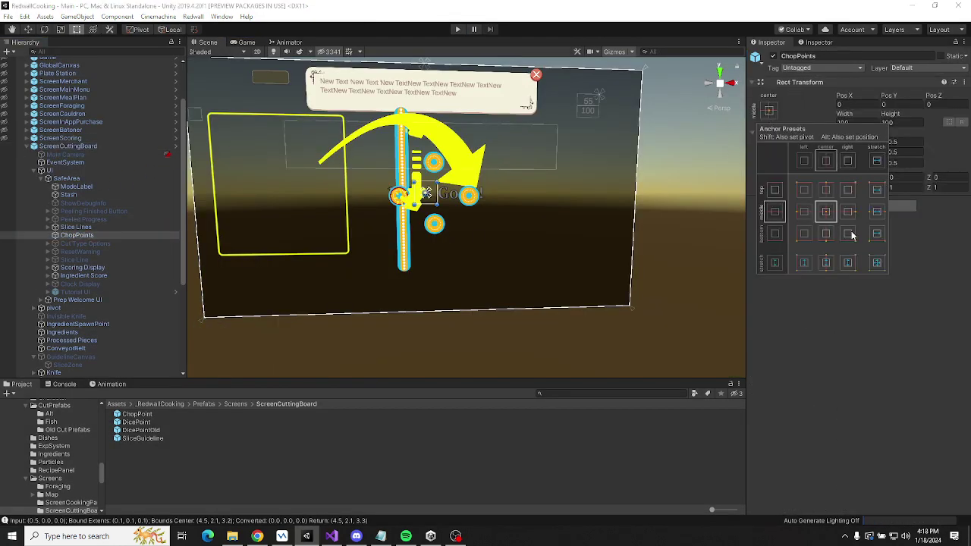
{"action": "left_click", "coordinate": [875, 264], "text": "alt"}
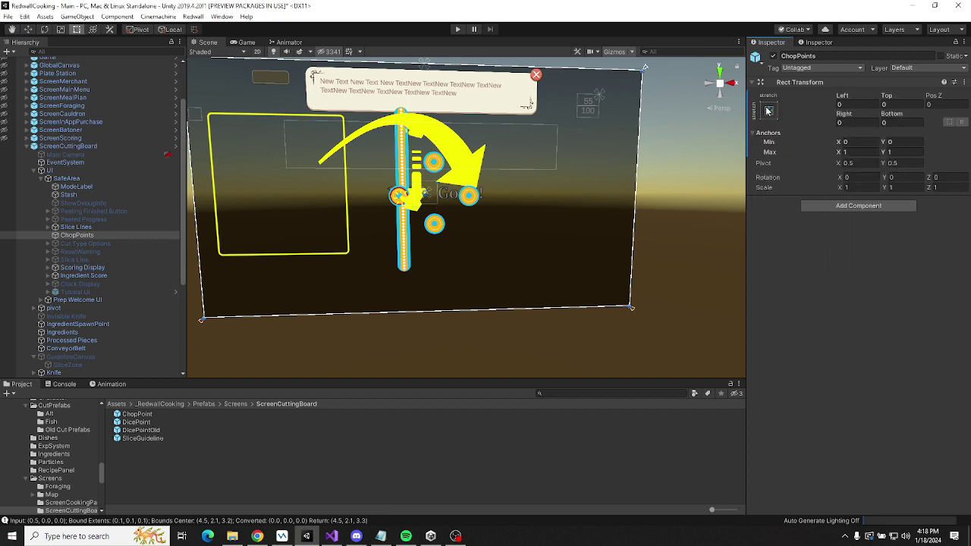
{"action": "right_click", "coordinate": [781, 83]}
{"action": "mouse_move", "coordinate": [844, 102]}
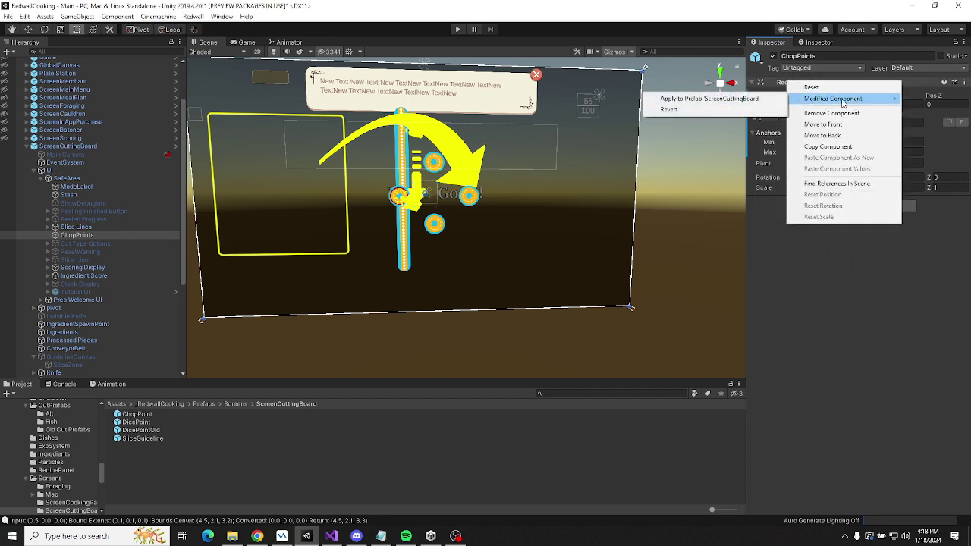
{"action": "left_click", "coordinate": [709, 99]}
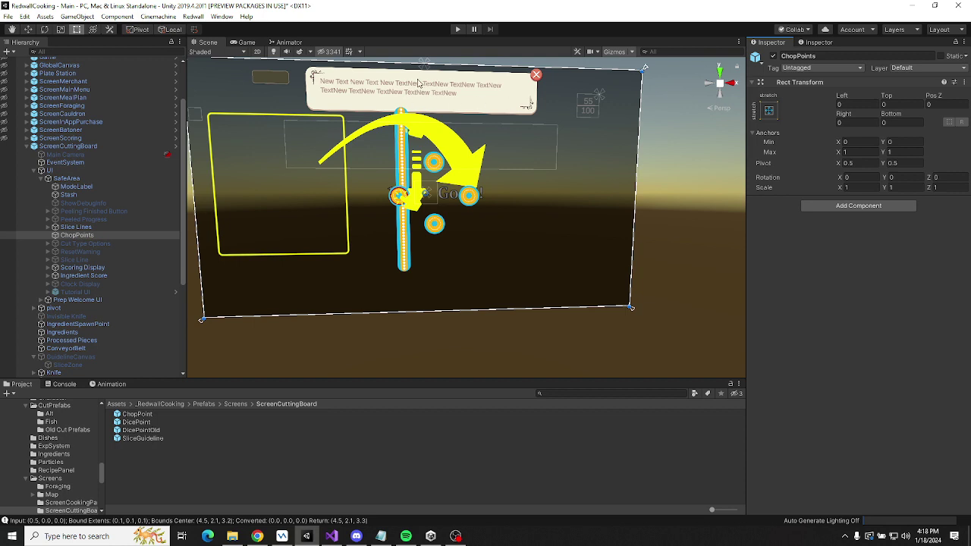
Rerun the game with the stretched ChopPoints and go through to the cutting board with Rusty's Go-To Porridge.
{"action": "left_click", "coordinate": [458, 29]}
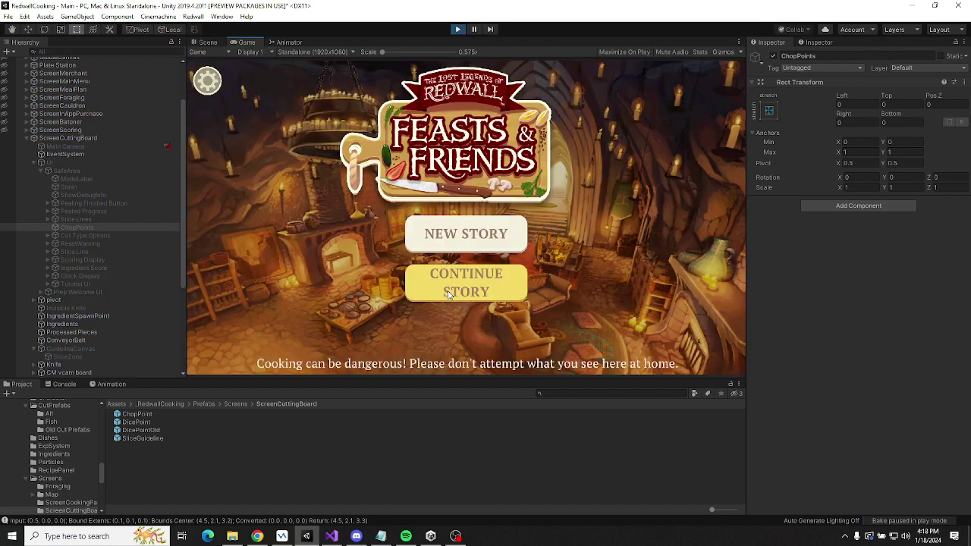
{"action": "left_click", "coordinate": [447, 295]}
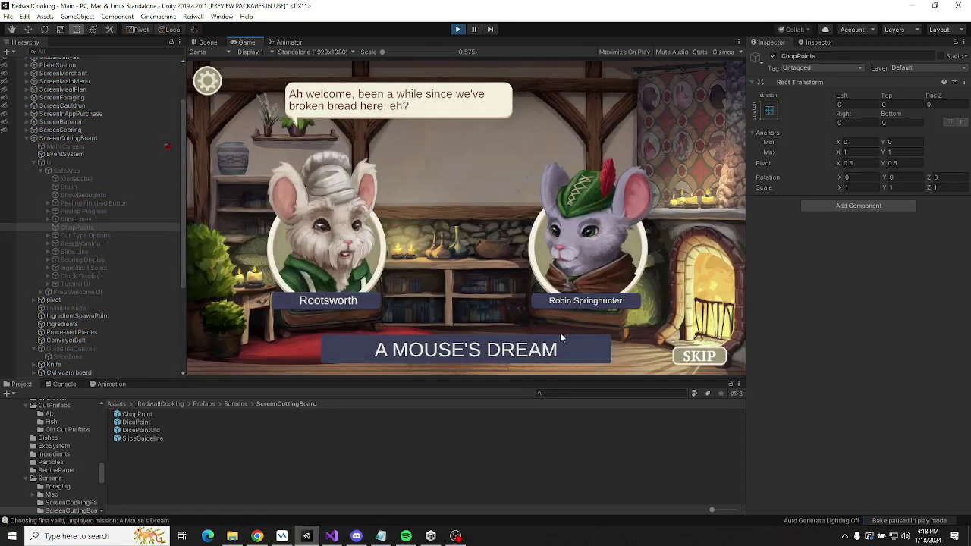
{"action": "left_click", "coordinate": [561, 337]}
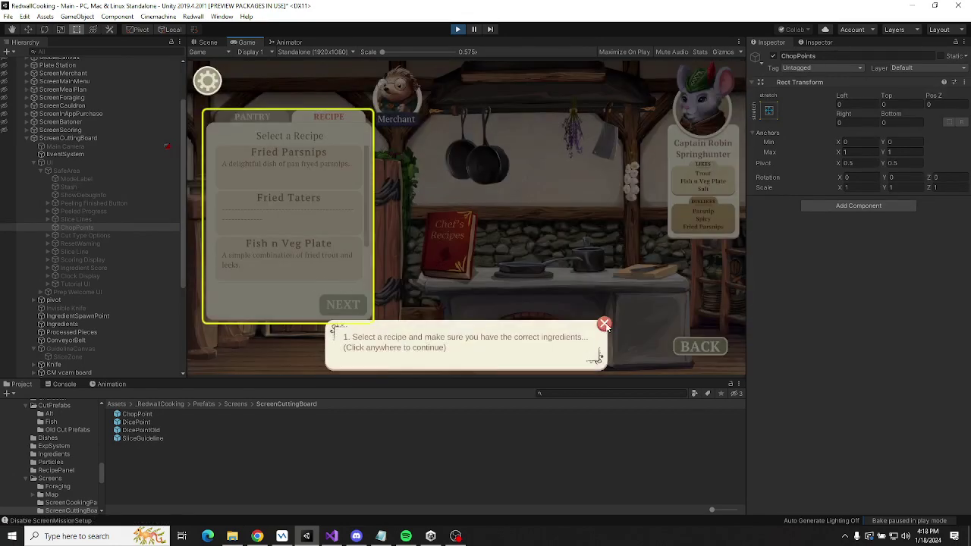
{"action": "left_click", "coordinate": [603, 324]}
{"action": "scroll", "coordinate": [273, 281], "scroll_direction": "down", "scroll_amount": 2}
{"action": "left_click", "coordinate": [304, 279]}
{"action": "left_click", "coordinate": [343, 304]}
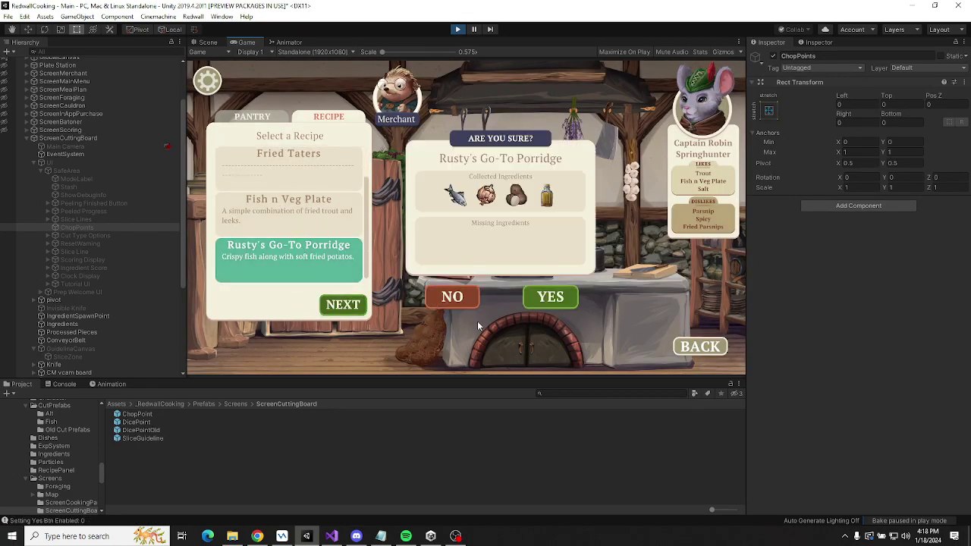
{"action": "left_click", "coordinate": [558, 299]}
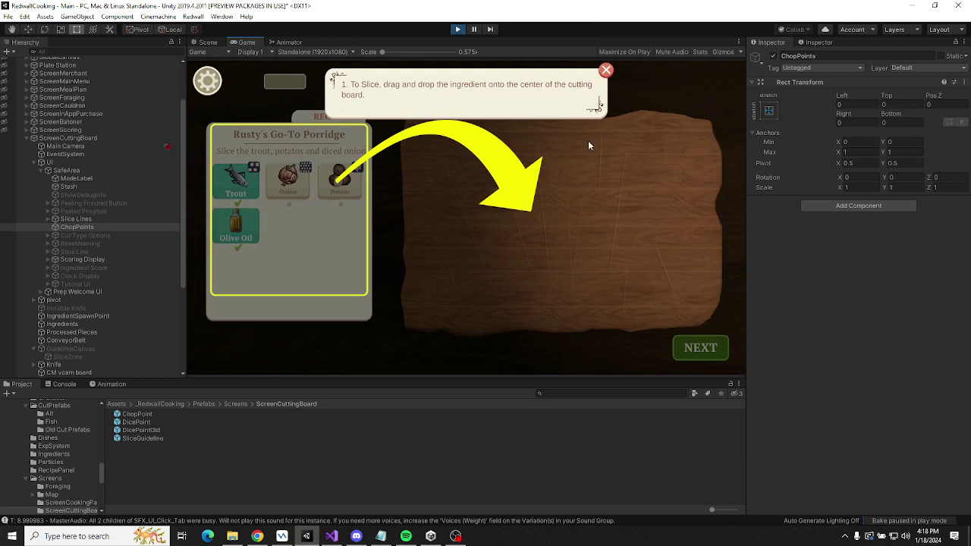
Dismiss the tutorial, playtest dicing the onion by hitting each dice point in turn, and stop the game.
{"action": "left_click", "coordinate": [606, 69]}
{"action": "left_click_drag", "start_coordinate": [340, 178], "coordinate": [522, 224]}
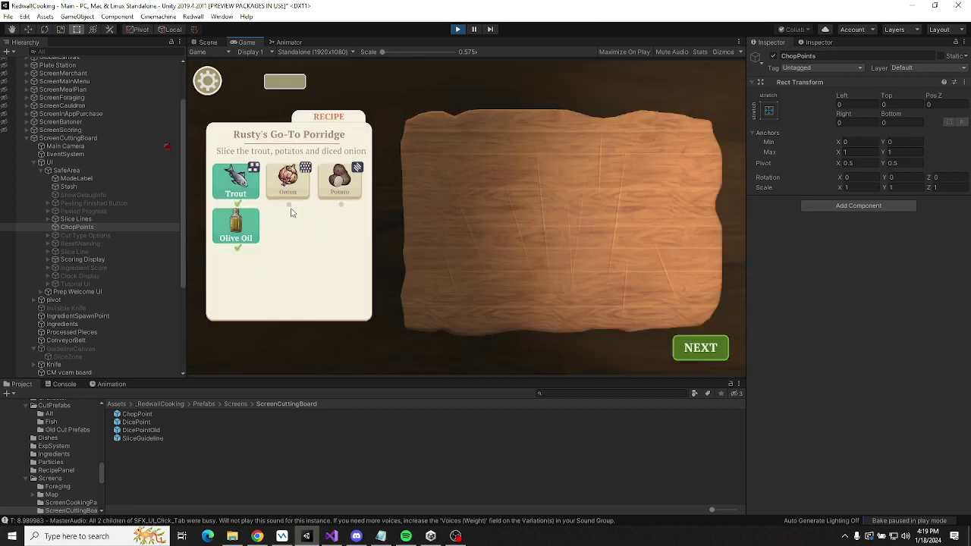
{"action": "left_click_drag", "start_coordinate": [287, 178], "coordinate": [540, 215]}
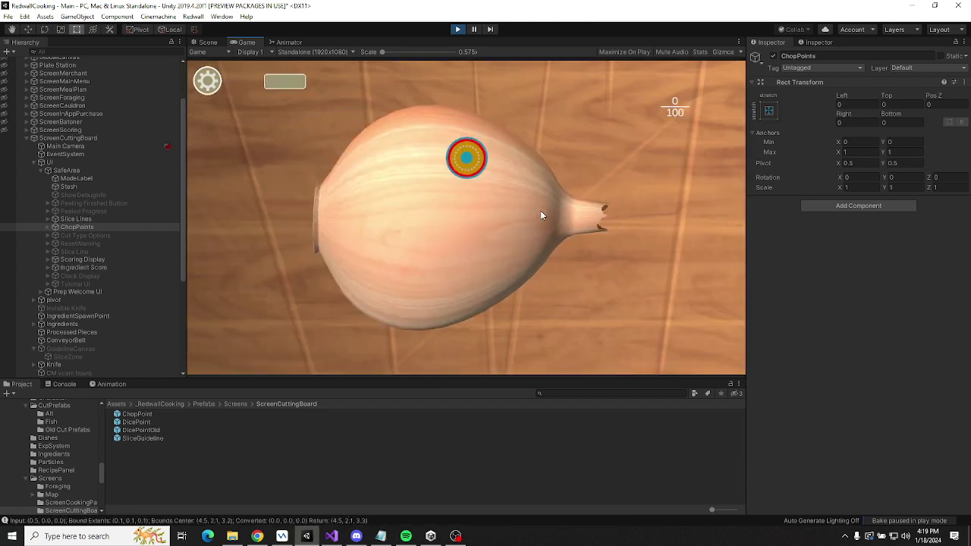
{"action": "left_click", "coordinate": [489, 173]}
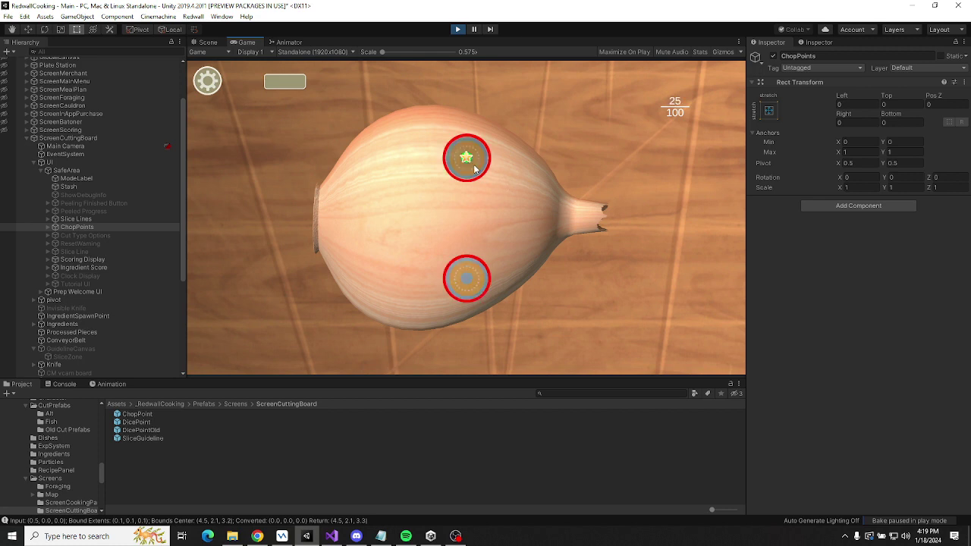
{"action": "left_click", "coordinate": [480, 290]}
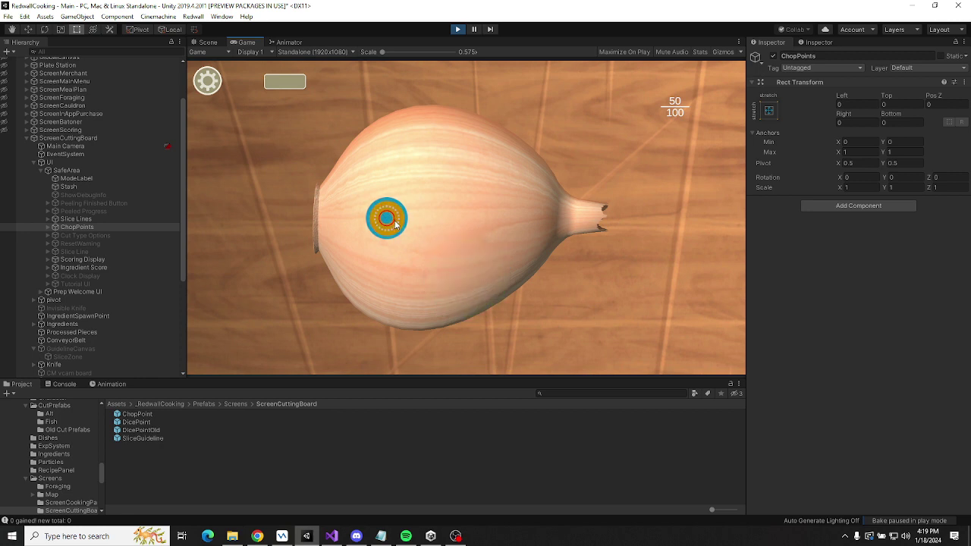
{"action": "left_click", "coordinate": [387, 228]}
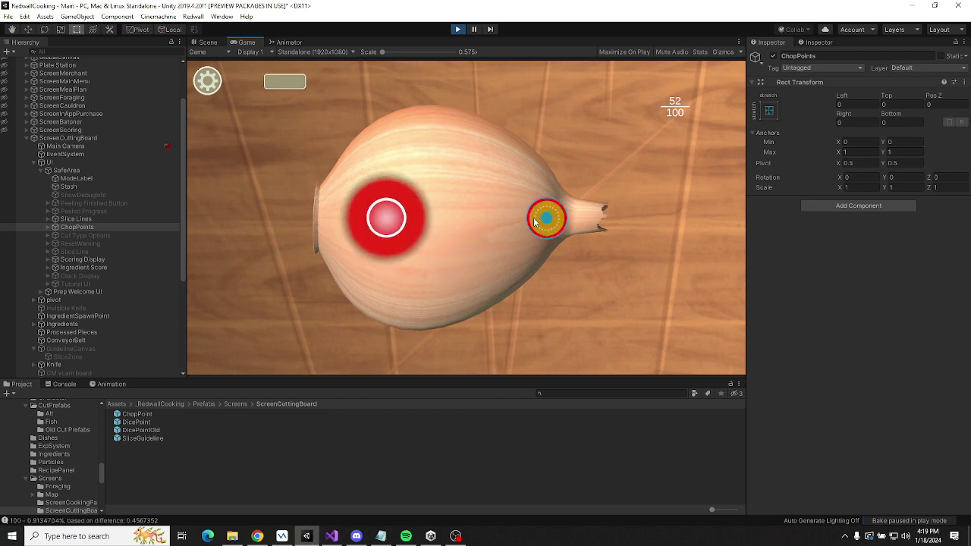
{"action": "left_click", "coordinate": [550, 218]}
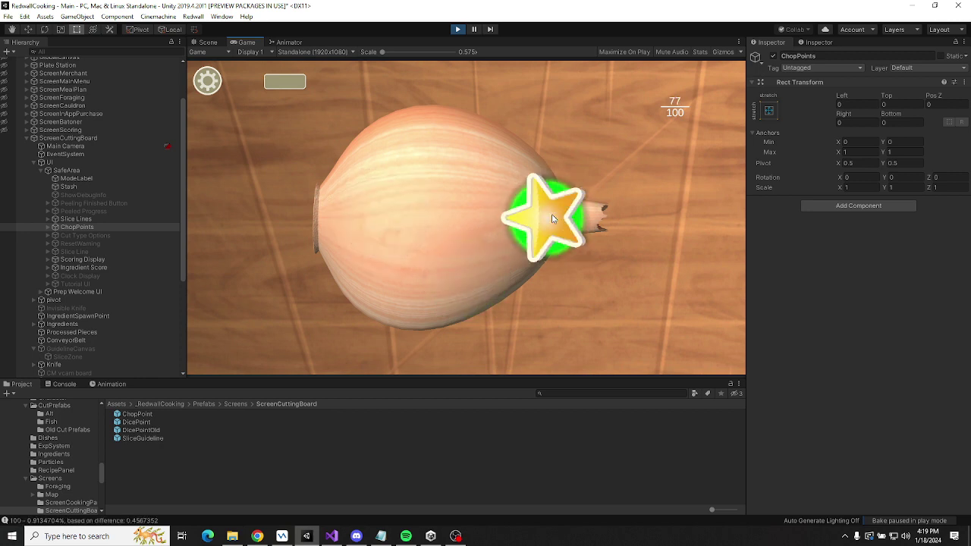
{"action": "left_click", "coordinate": [491, 217]}
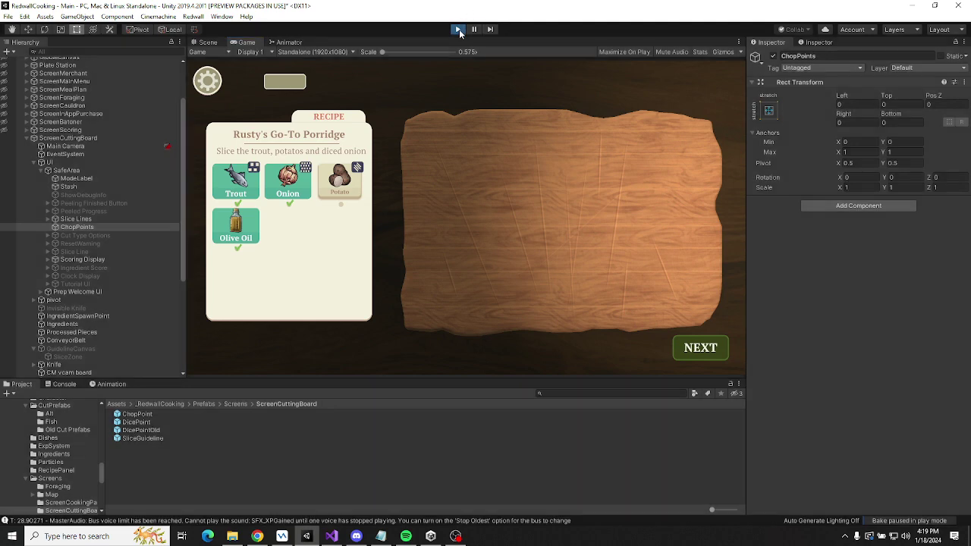
{"action": "key", "text": "ctrl+p"}
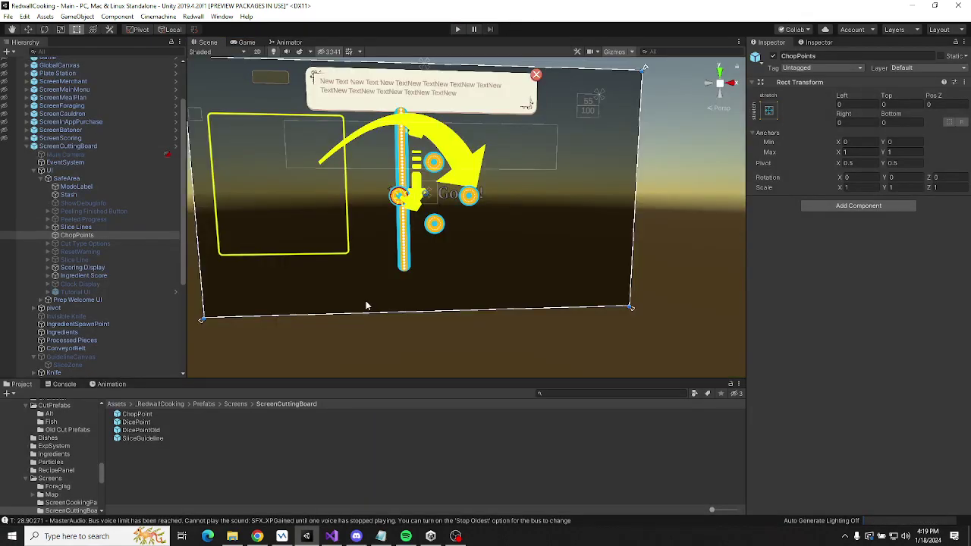
Switch to SmartSVN and commit RhythmPatternMinigame.cs and ScreenCuttingBoard.prefab with the message "removing the extra guidline from the dicing minigame.".
{"action": "scroll", "coordinate": [366, 304], "scroll_direction": "down", "scroll_amount": 2}
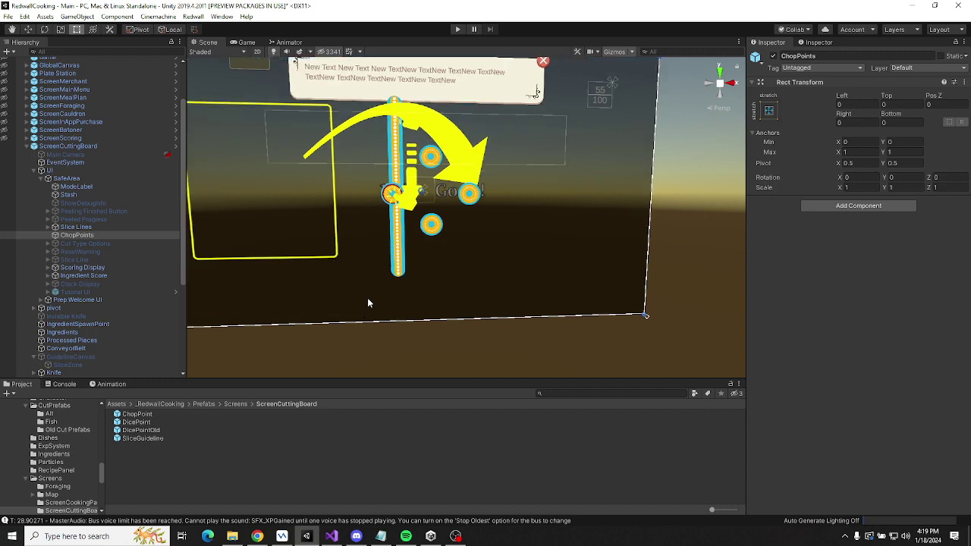
{"action": "left_click", "coordinate": [281, 536]}
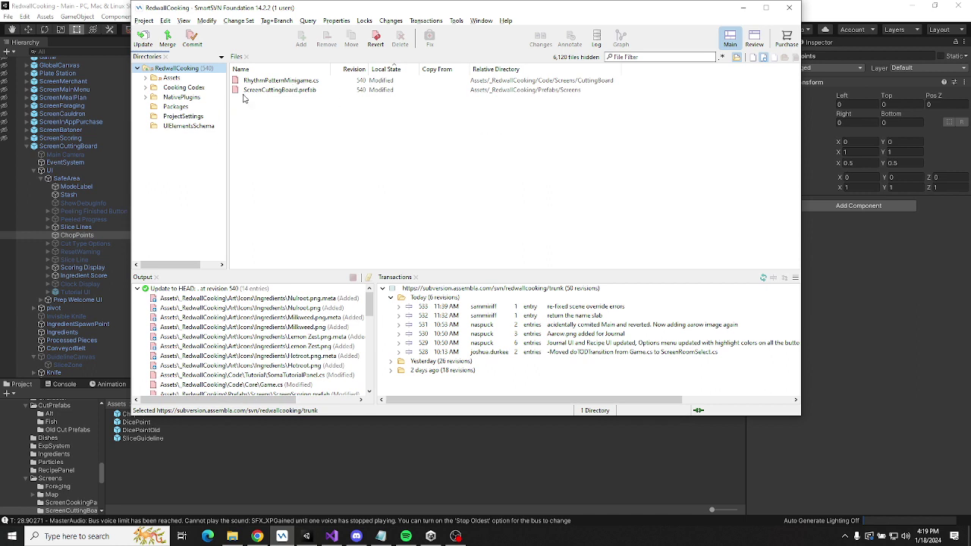
{"action": "left_click", "coordinate": [277, 83]}
{"action": "left_click", "coordinate": [278, 95], "text": "shift"}
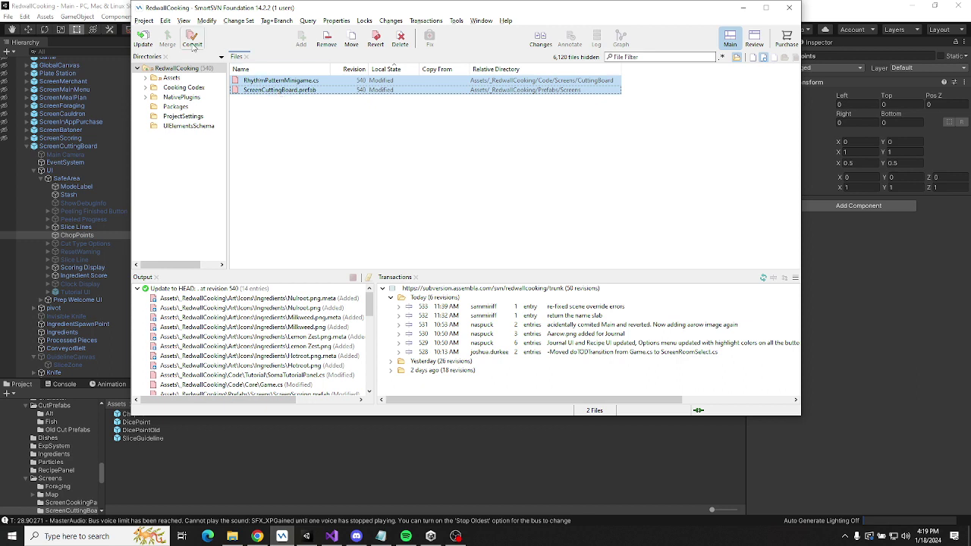
{"action": "left_click", "coordinate": [192, 38]}
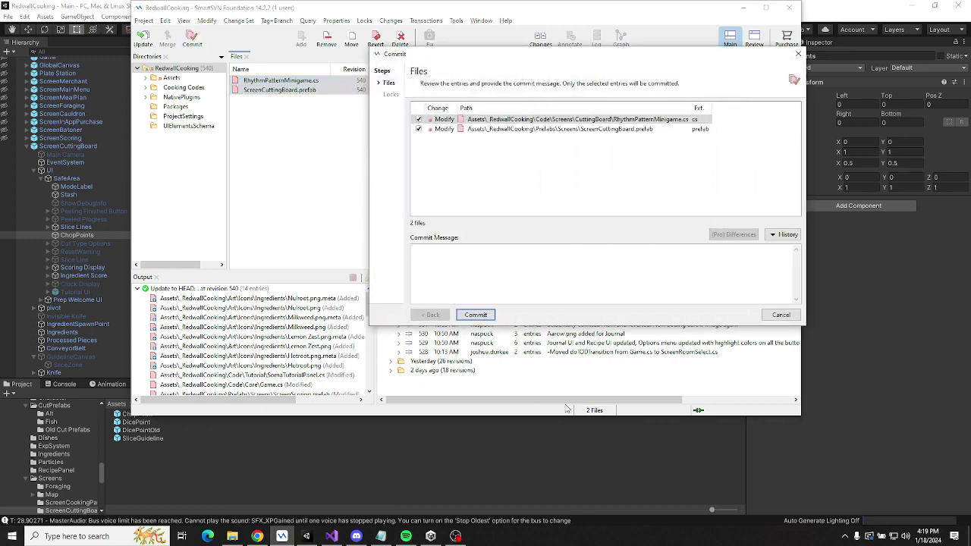
{"action": "type", "text": "removing the extra guidline from the dic"}
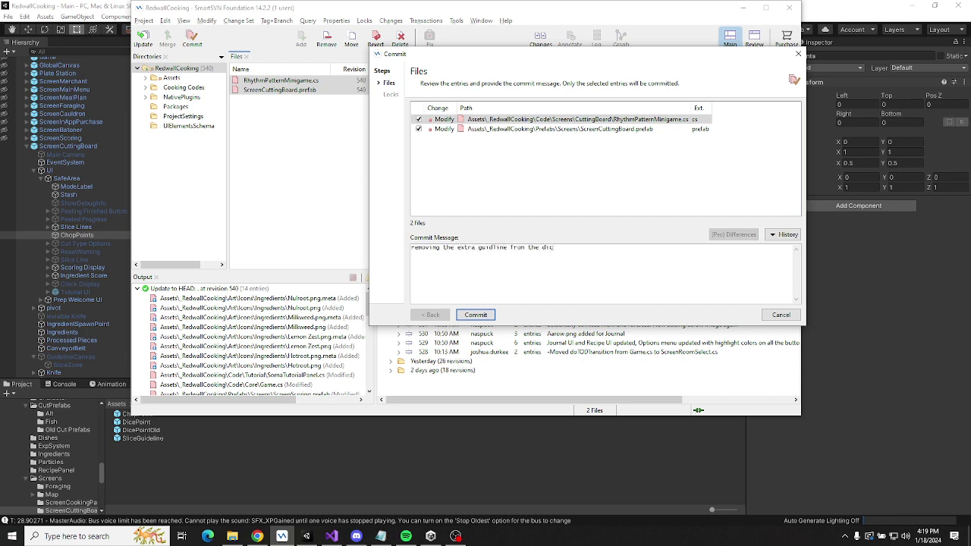
{"action": "type", "text": "ing minigame."}
{"action": "left_click", "coordinate": [478, 315]}
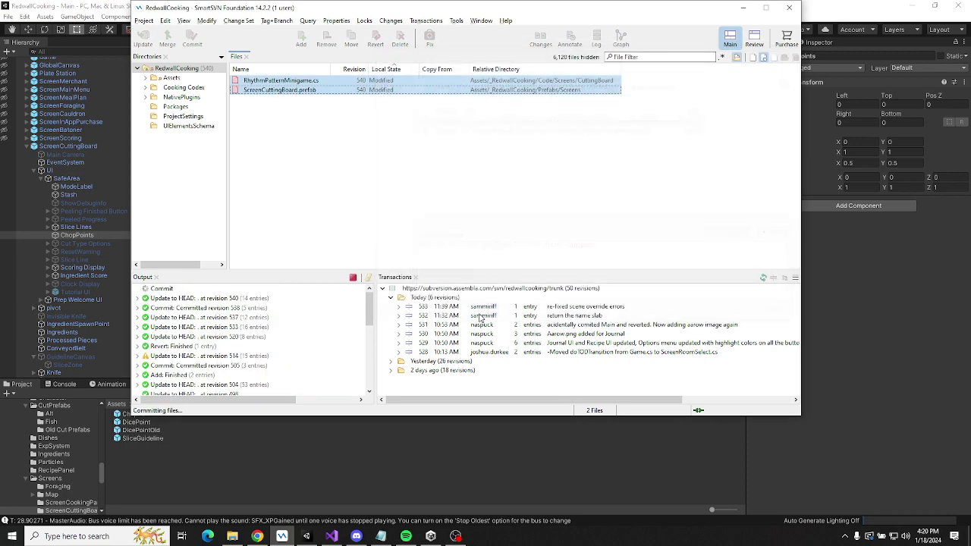
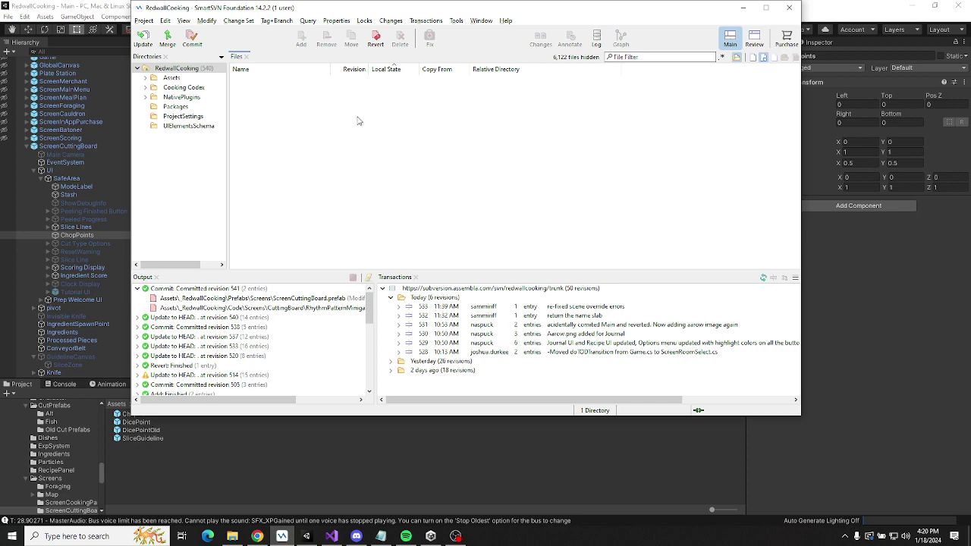
Switch to ClickUp in Chrome, set "BUG: Dice Remove Vertical Line" to Ready for Review, and return to the General Feast & Friends Steam Tasks list.
{"action": "left_click", "coordinate": [257, 535]}
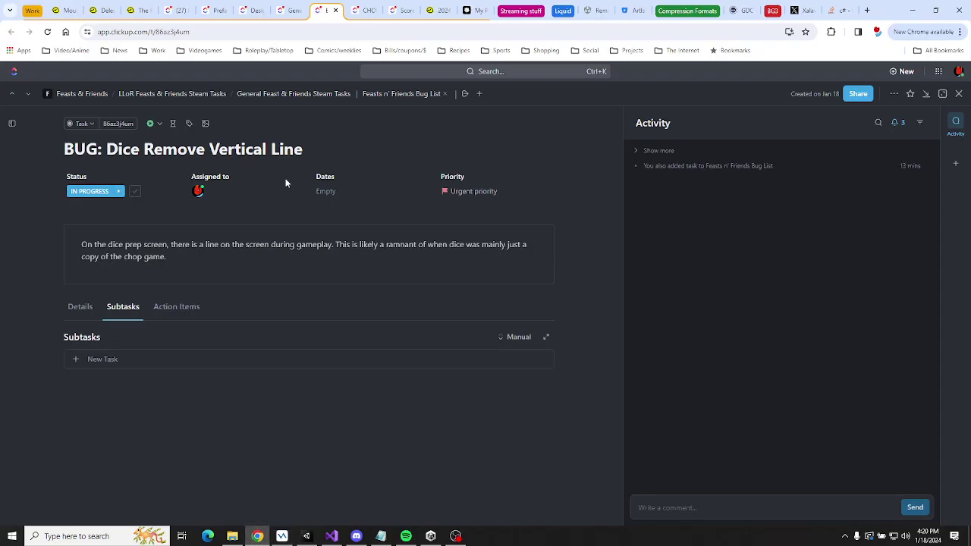
{"action": "left_click", "coordinate": [106, 193]}
{"action": "left_click", "coordinate": [121, 372]}
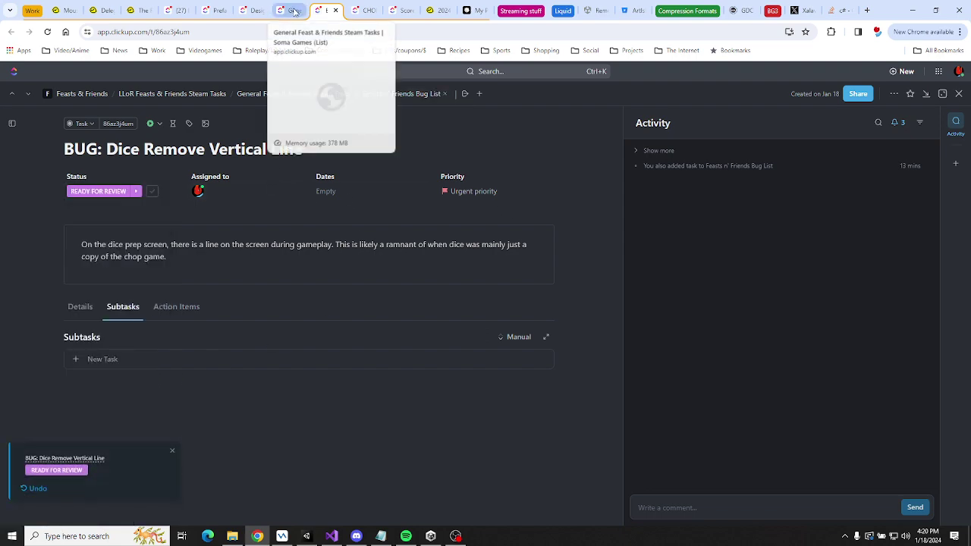
{"action": "left_click", "coordinate": [335, 10]}
{"action": "left_click", "coordinate": [295, 11]}
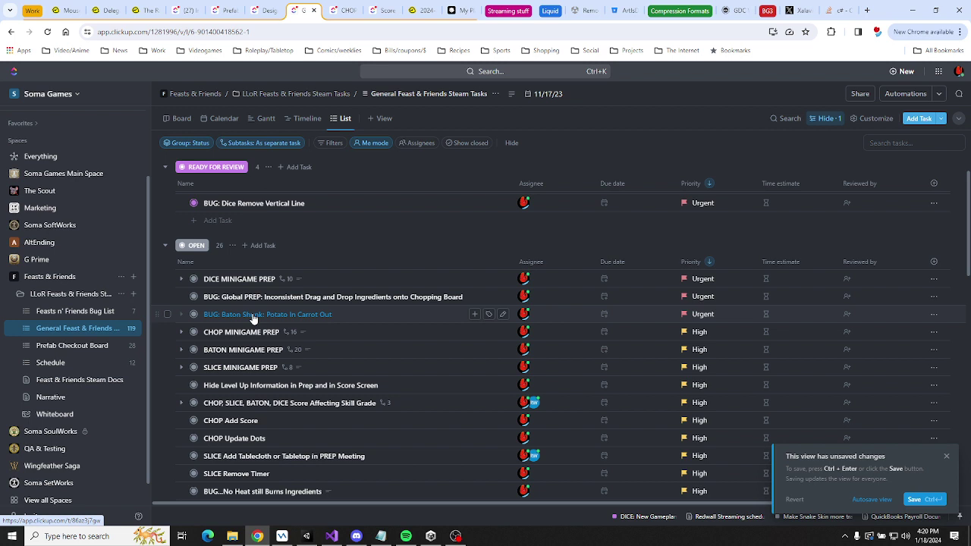
Open the task "BUG: Baton Shunk: Potato In Carrot Out" and clear its existing description.
{"action": "left_click", "coordinate": [252, 315]}
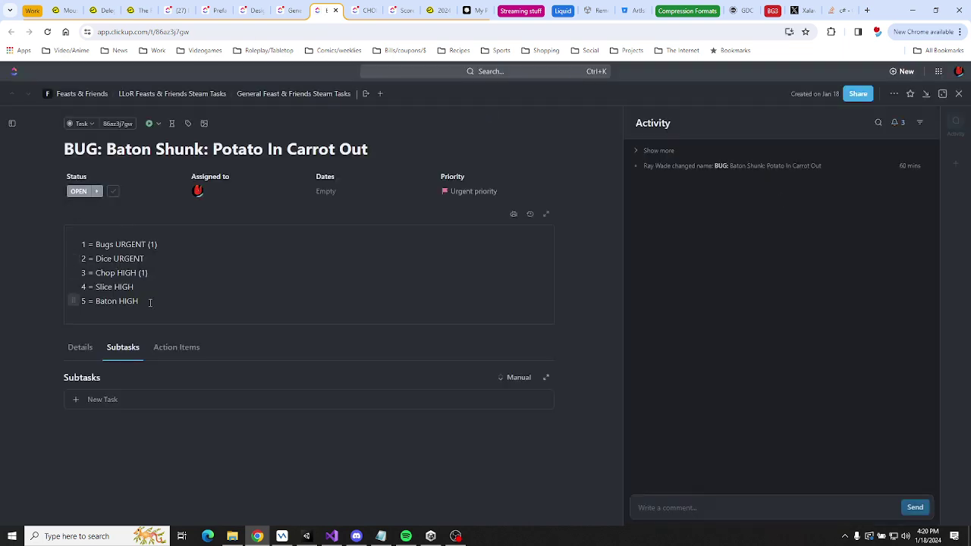
{"action": "left_click_drag", "start_coordinate": [140, 302], "coordinate": [65, 232]}
{"action": "key", "text": "BackSpace"}
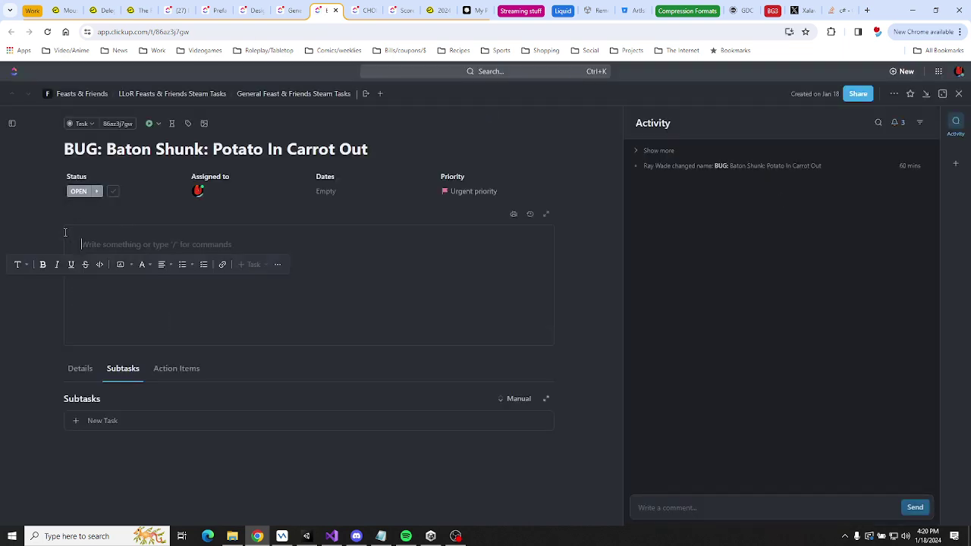
Begin the description with "When we select julienne cuts as a prep for an ingredient, when we throw it through the "shunker" then".
{"action": "type", "text": "Wh"}
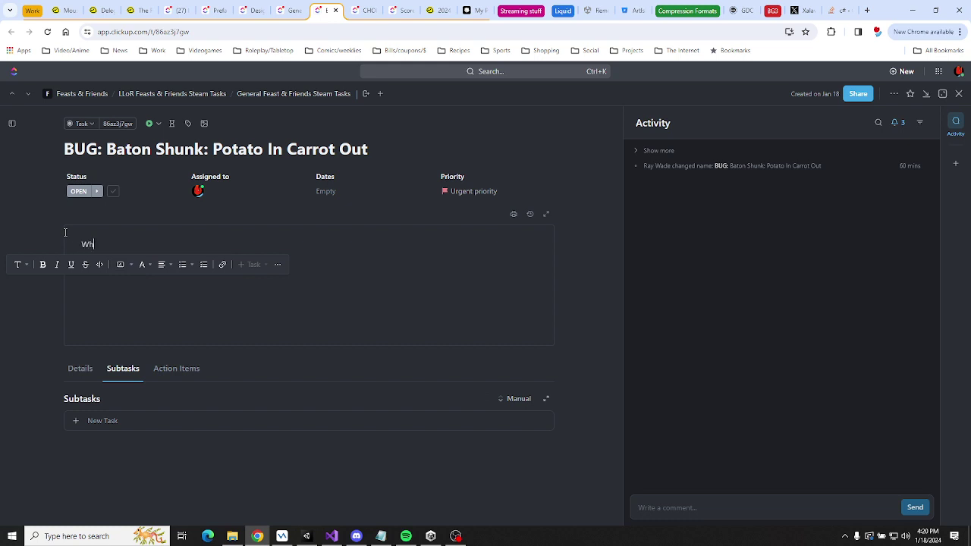
{"action": "type", "text": "en we selec"}
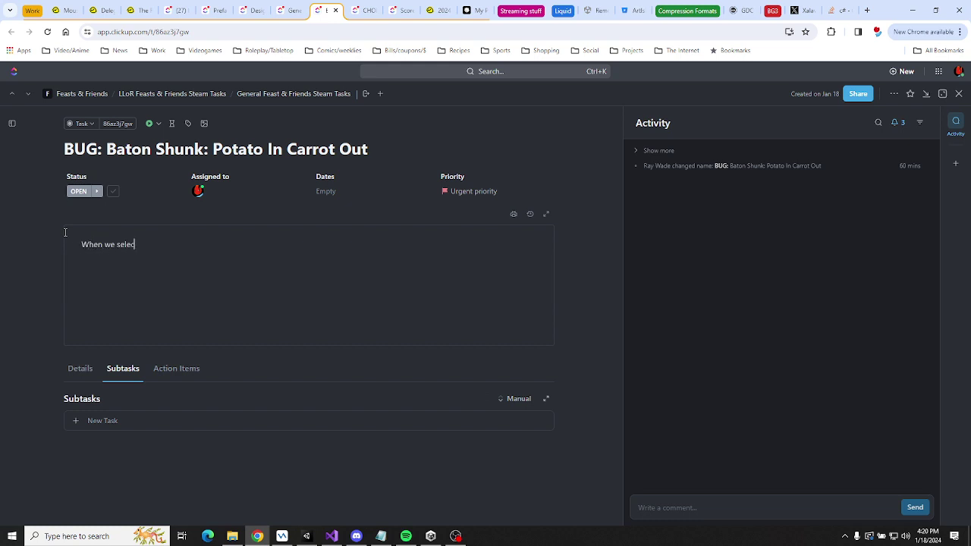
{"action": "type", "text": "t julienne cuts as a re"}
{"action": "key", "text": "BackSpace"}
{"action": "type", "text": "prep for an ingre"}
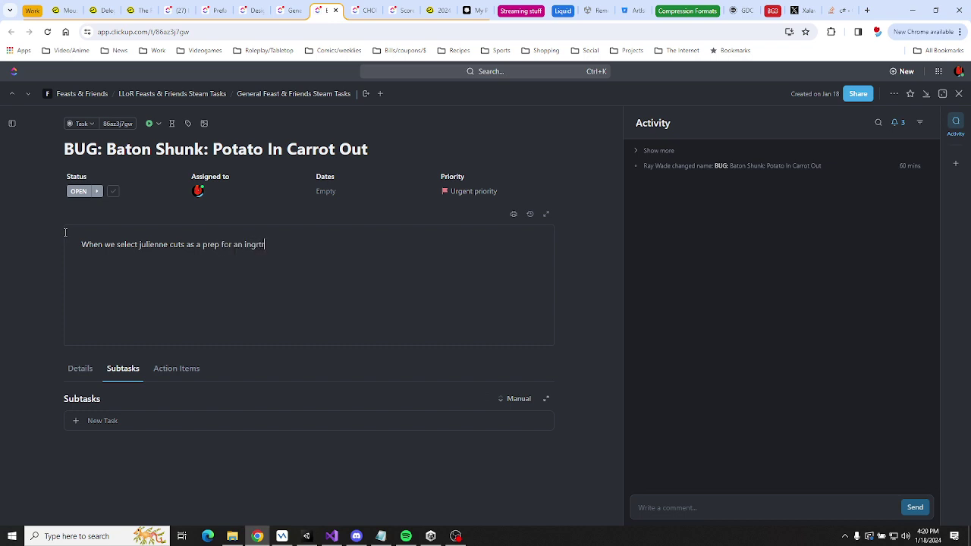
{"action": "key", "text": "BackSpace"}
{"action": "type", "text": "edient, when we throw it th"}
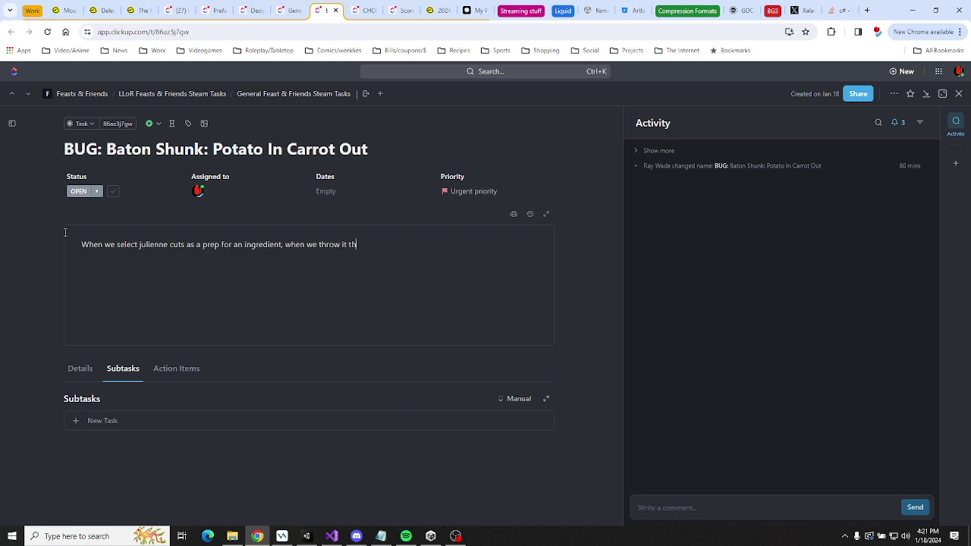
{"action": "type", "text": "rough the \"shunker\" then "}
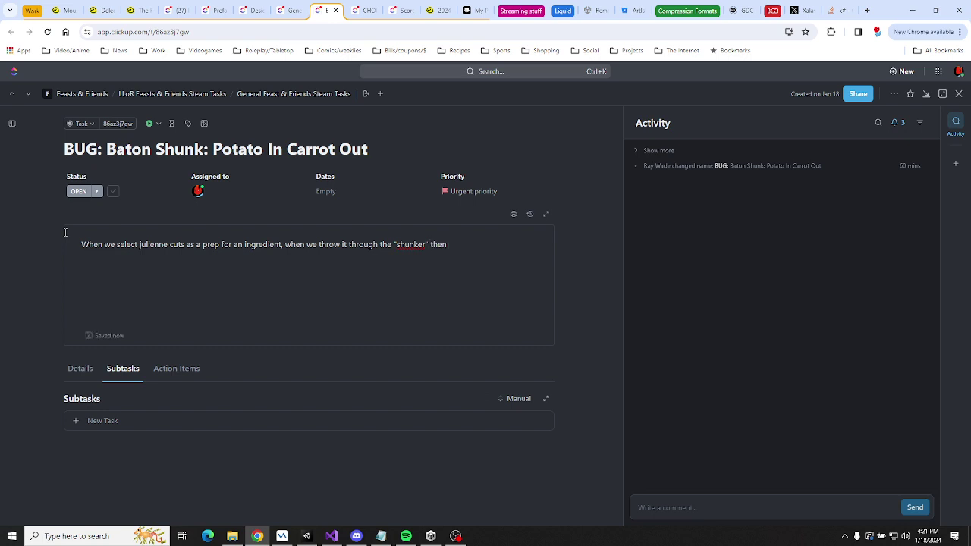
Finish the description's sentence with "even though a potato is what we put in, a carrot is what comes out.".
{"action": "type", "text": "even though a potato"}
{"action": "type", "text": "is"}
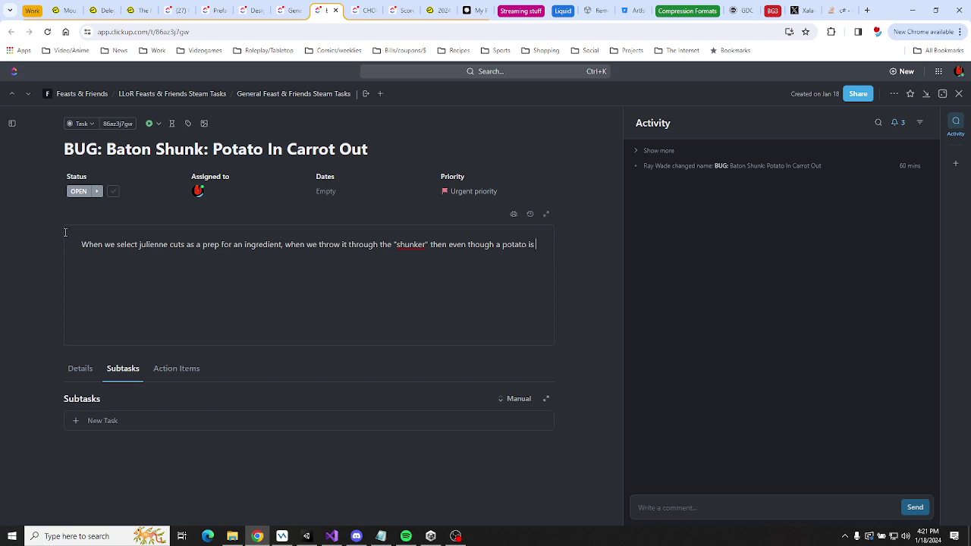
{"action": "type", "text": " what we put in, a carrot is what come"}
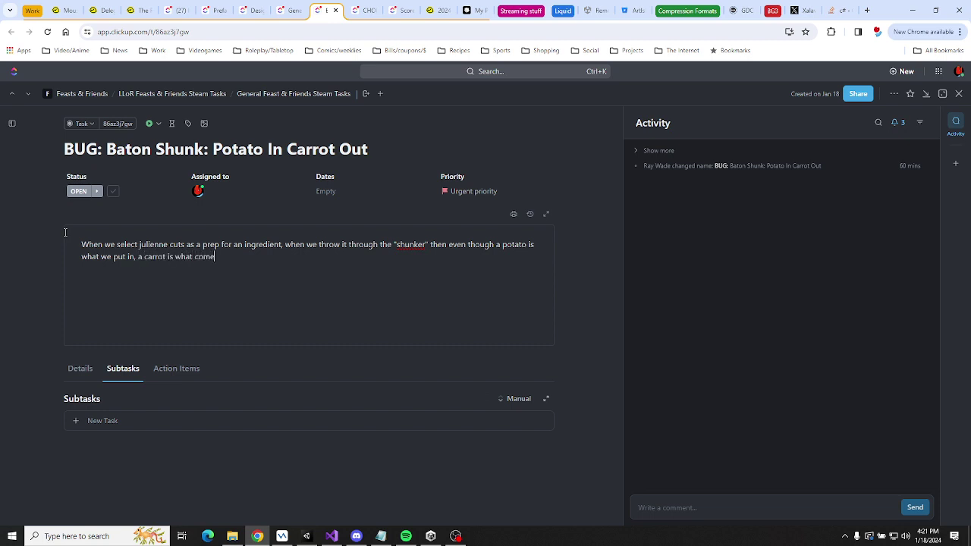
{"action": "type", "text": "s out."}
Add two lines below the sentence: "1) is this all ingredients?" and "2) it should be none of the ingredients.".
{"action": "key", "text": "Return"}
{"action": "type", "text": "1) is this all ingredi"}
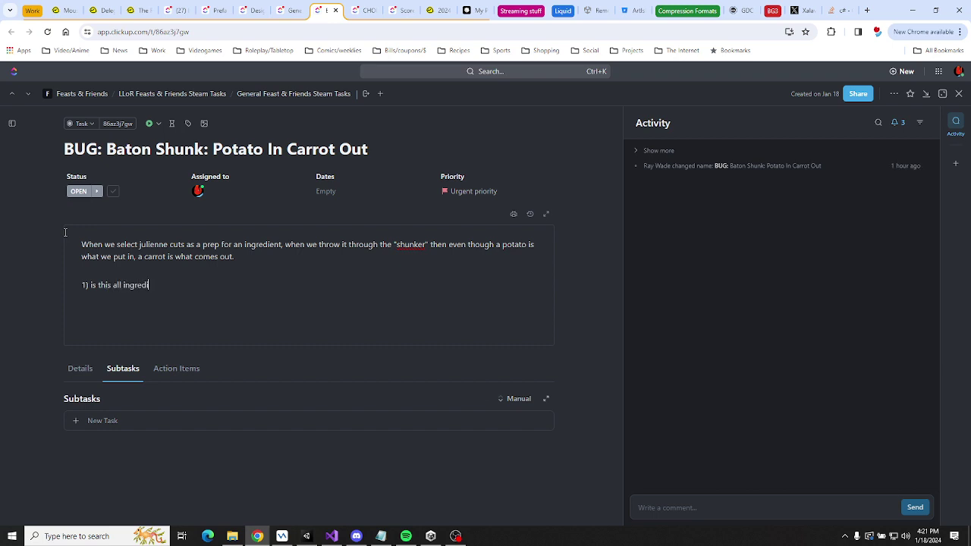
{"action": "type", "text": "ents?"}
{"action": "key", "text": "Return"}
{"action": "type", "text": "2) it should be none of the ingredients."}
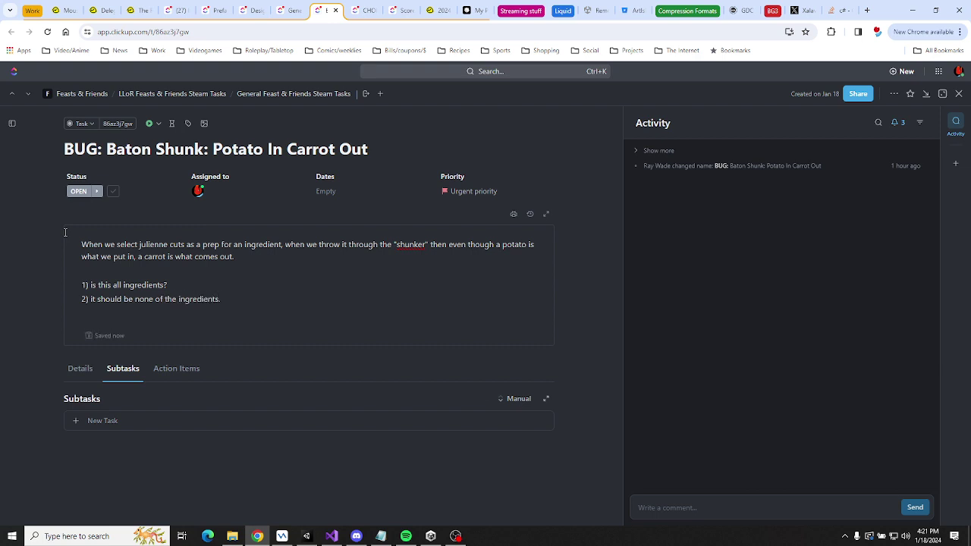
Reword item 1 of the description to "Do all ingredients turn into carrots, or only potatos?".
{"action": "left_click_drag", "start_coordinate": [165, 284], "coordinate": [90, 286]}
{"action": "key", "text": "BackSpace"}
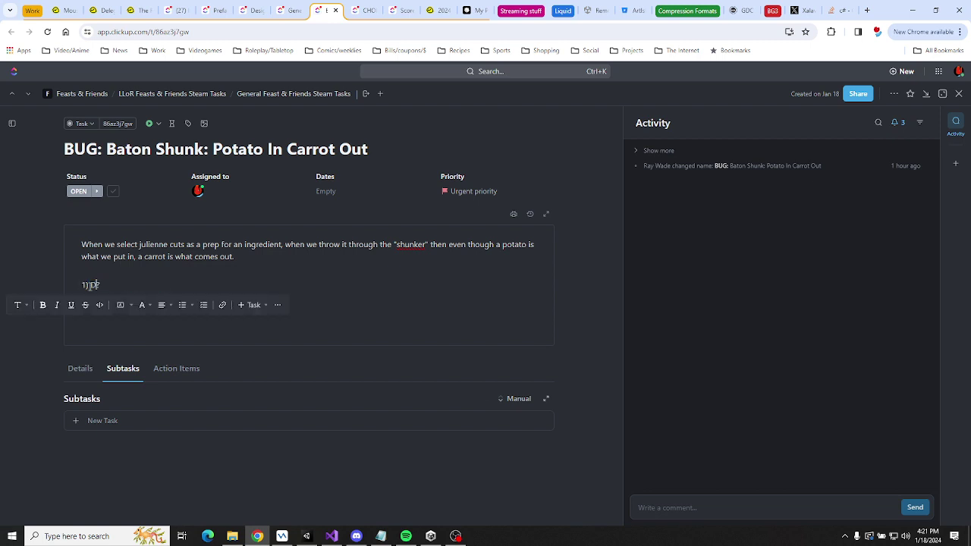
{"action": "type", "text": "Do all ingredients turn"}
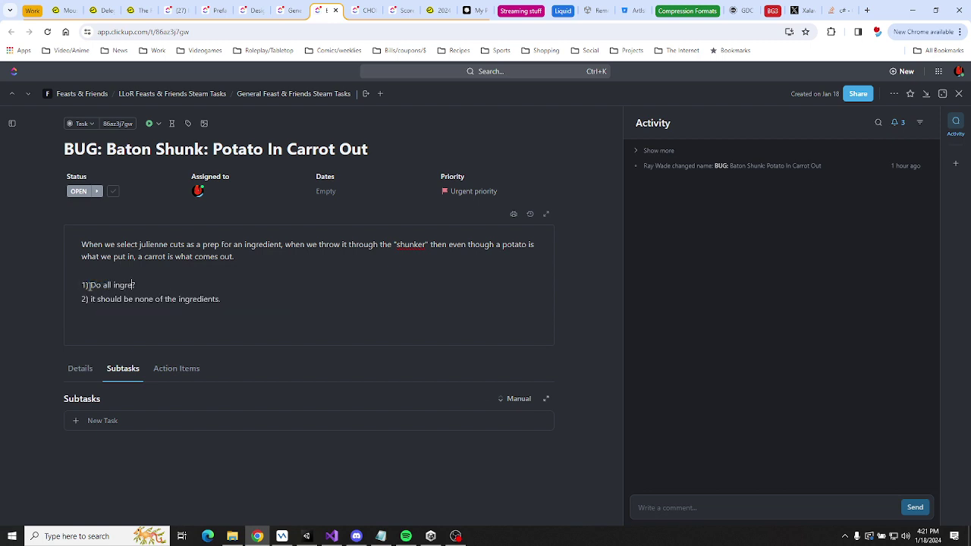
{"action": "type", "text": " into carrots"}
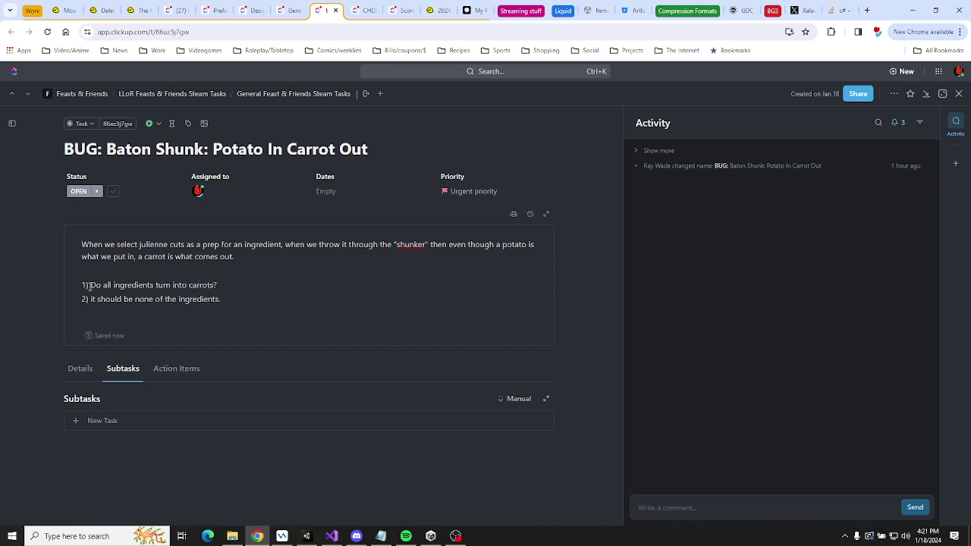
{"action": "type", "text": ", or only potatoes"}
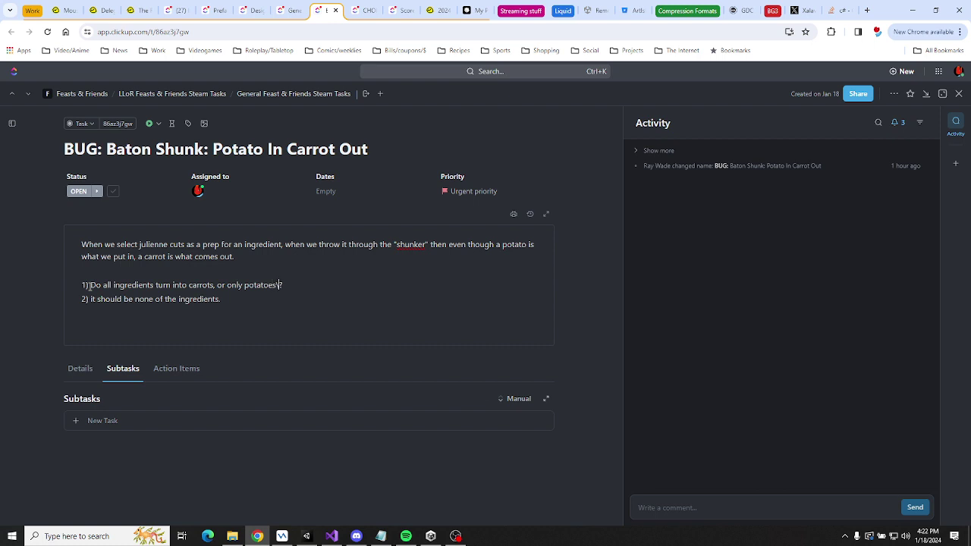
{"action": "key", "text": "BackSpace"}
Replace the text of item 2 with "Only carrots should be carrots. Peas and thank you.".
{"action": "left_click_drag", "start_coordinate": [91, 299], "coordinate": [260, 302]}
{"action": "type", "text": "Only"}
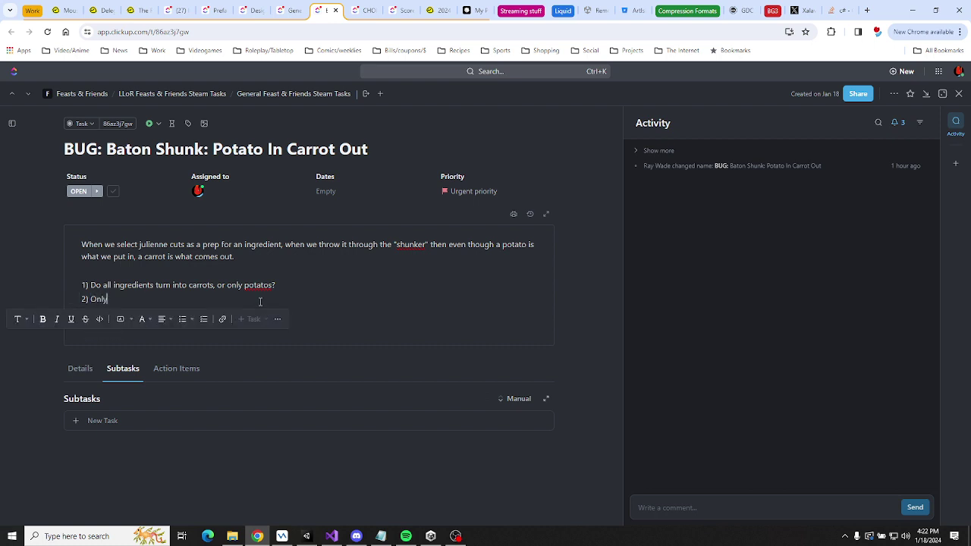
{"action": "type", "text": " carrots shoul"}
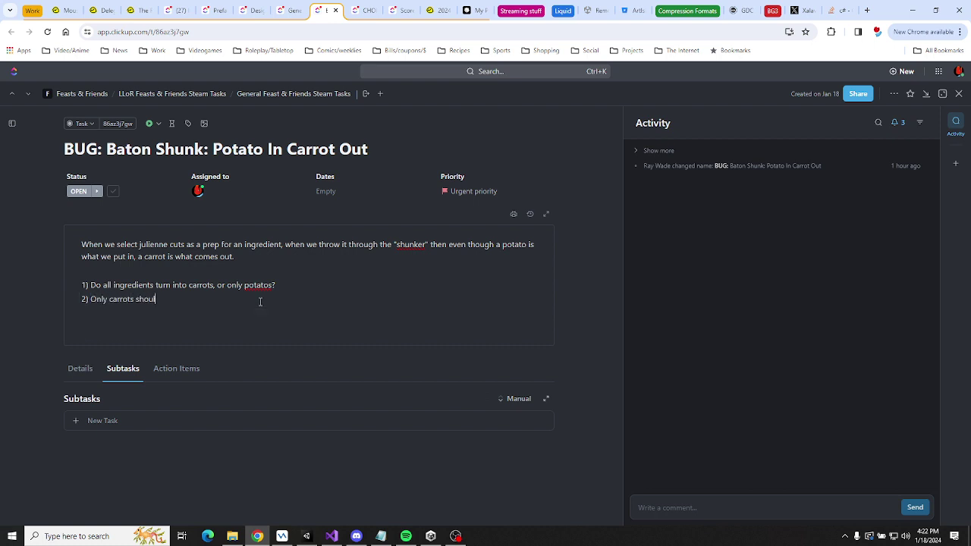
{"action": "type", "text": "d be carrots. Peas and thank you"}
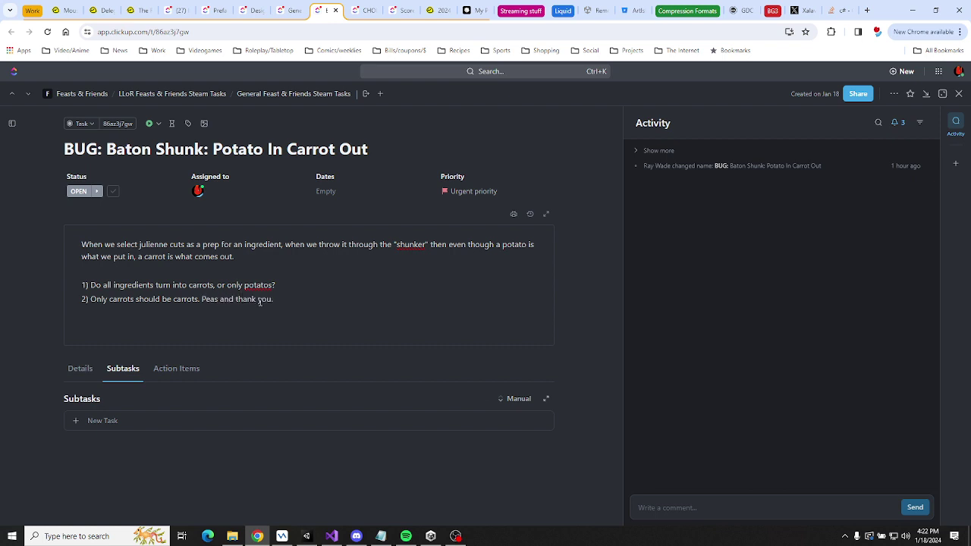
{"action": "type", "text": "."}
Add an indented line under item 2 reading "b) No that's not a typo." and finish editing the description.
{"action": "key", "text": "Return"}
{"action": "key", "text": "Tab"}
{"action": "type", "text": "b) no that's not a type"}
{"action": "key", "text": "BackSpace"}
{"action": "type", "text": "o"}
{"action": "key", "text": "Left"}
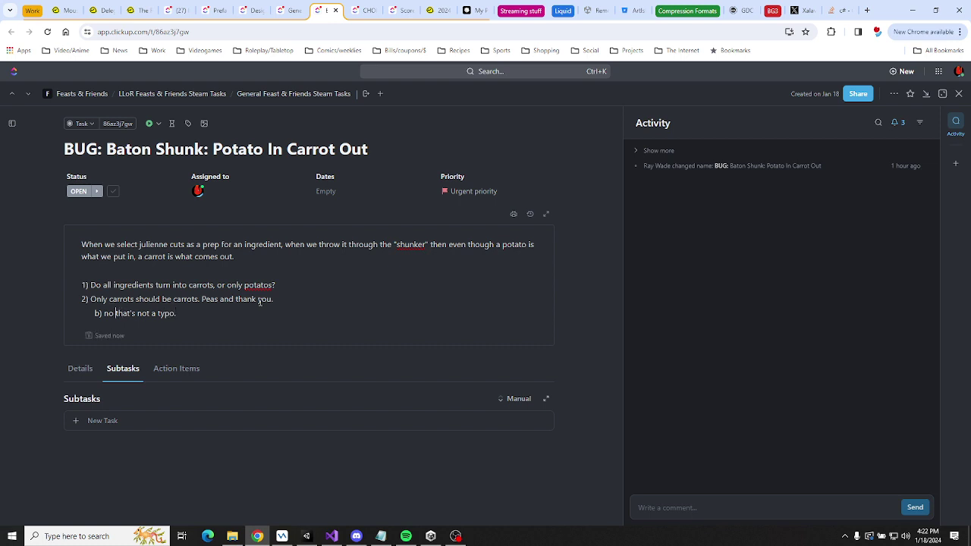
{"action": "key", "text": "Delete"}
{"action": "type", "text": "N"}
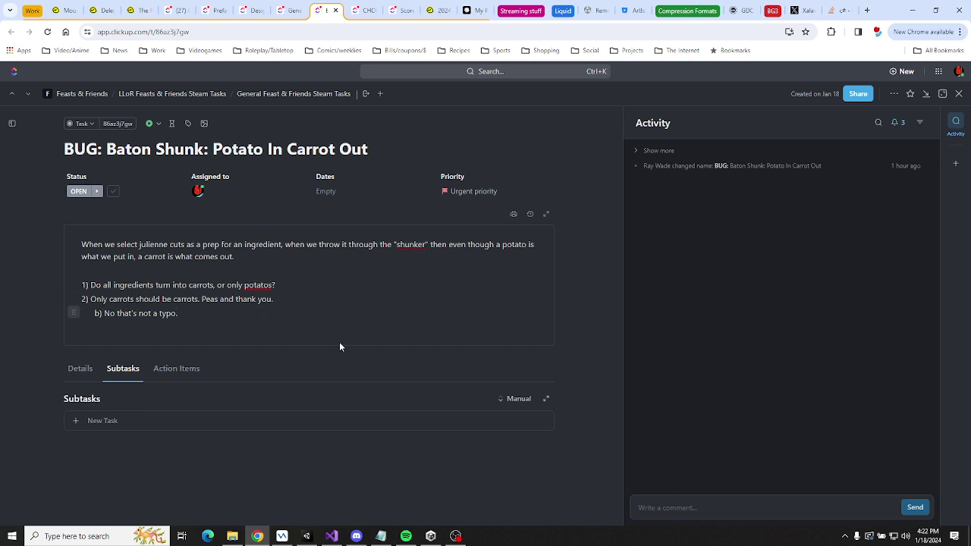
{"action": "double_click", "coordinate": [208, 300]}
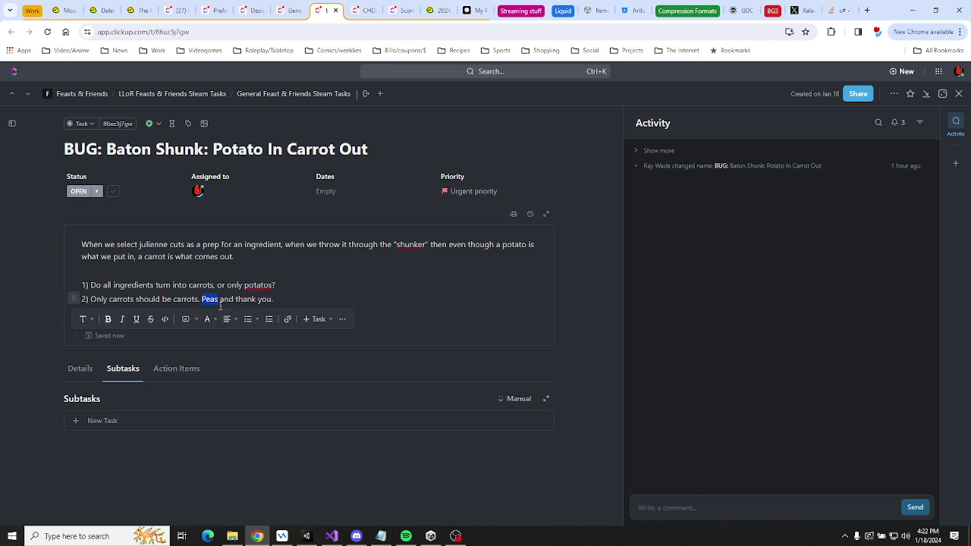
{"action": "left_click", "coordinate": [339, 297]}
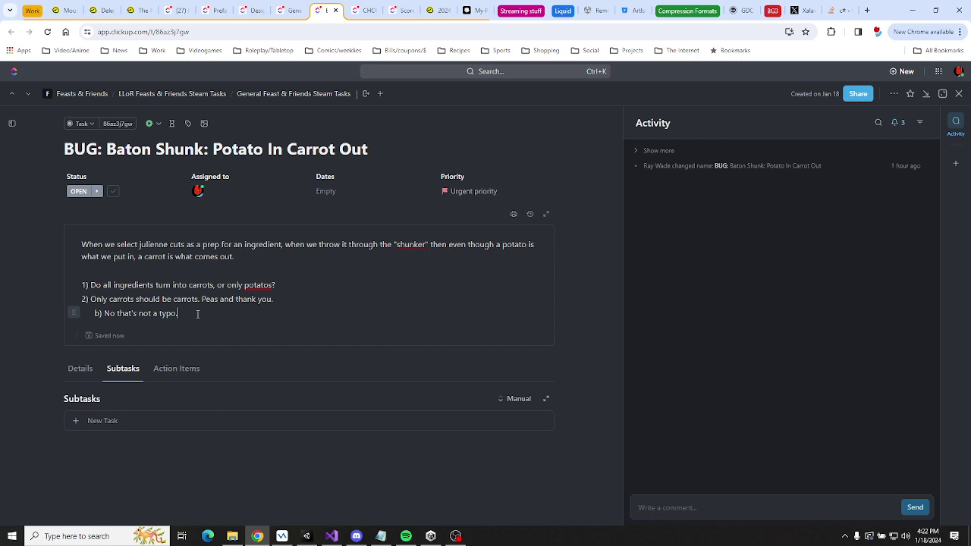
{"action": "left_click", "coordinate": [564, 496]}
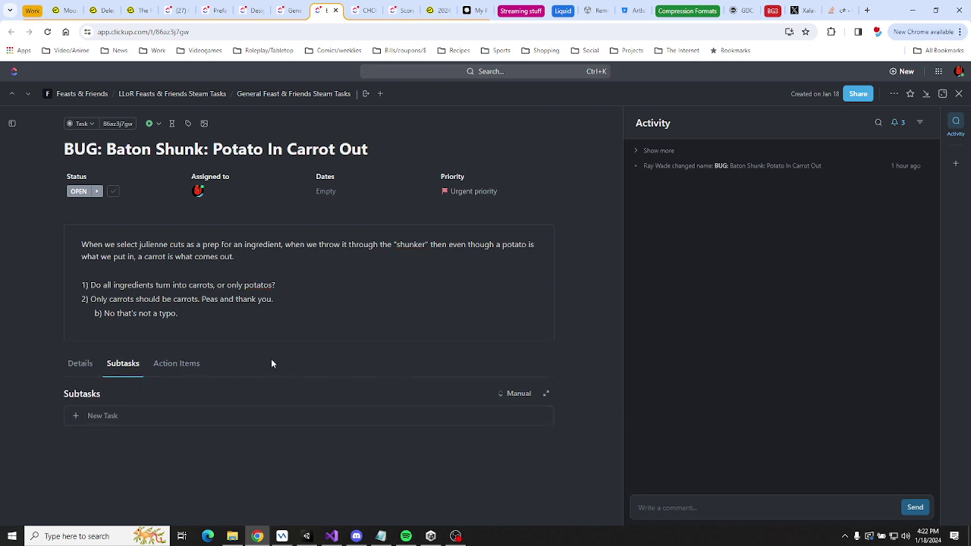
Switch back to Unity and collapse ScreenCuttingBoard in the scene hierarchy.
{"action": "left_click", "coordinate": [307, 536]}
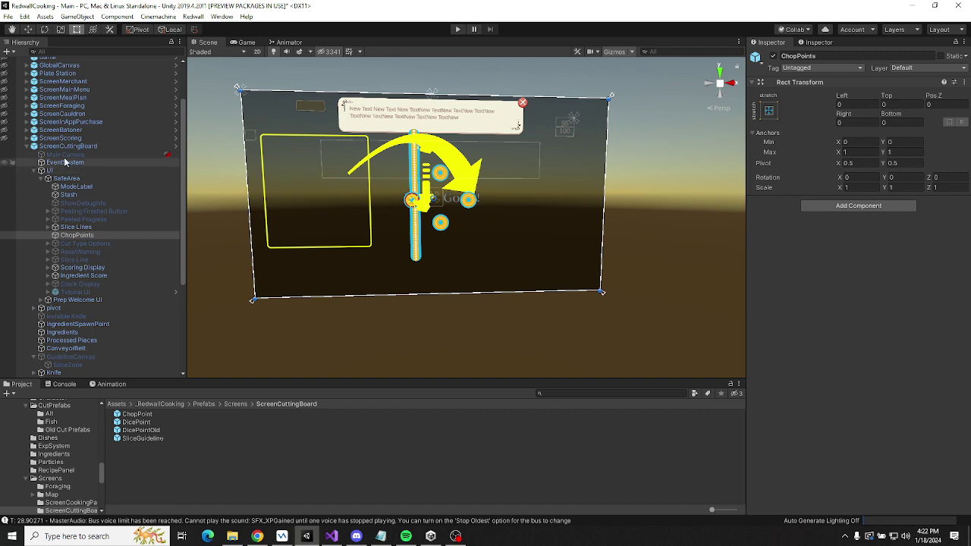
{"action": "left_click", "coordinate": [26, 145]}
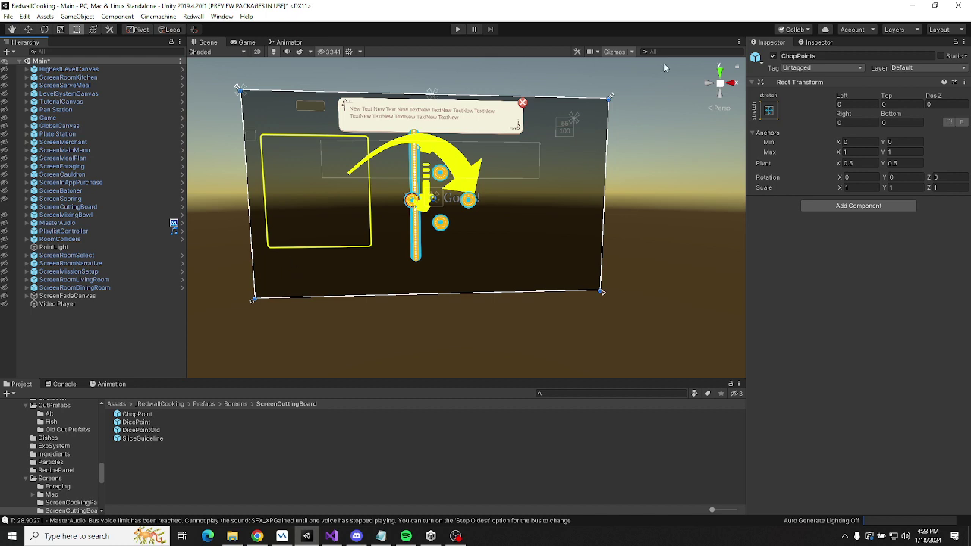
Run the game in play mode, continue the saved story, skip the intro dialogue and dismiss the recipe tutorial.
{"action": "left_click", "coordinate": [457, 28]}
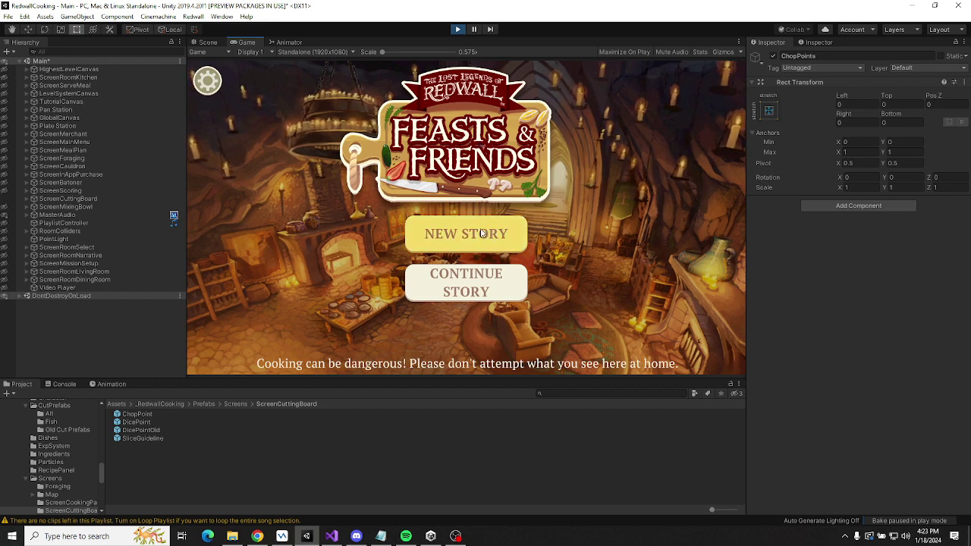
{"action": "left_click", "coordinate": [466, 293]}
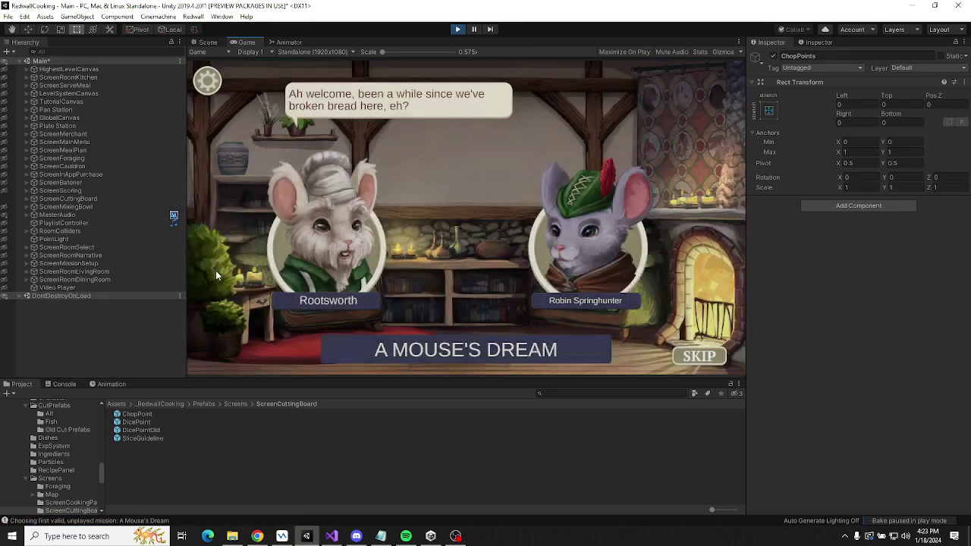
{"action": "left_click", "coordinate": [674, 356]}
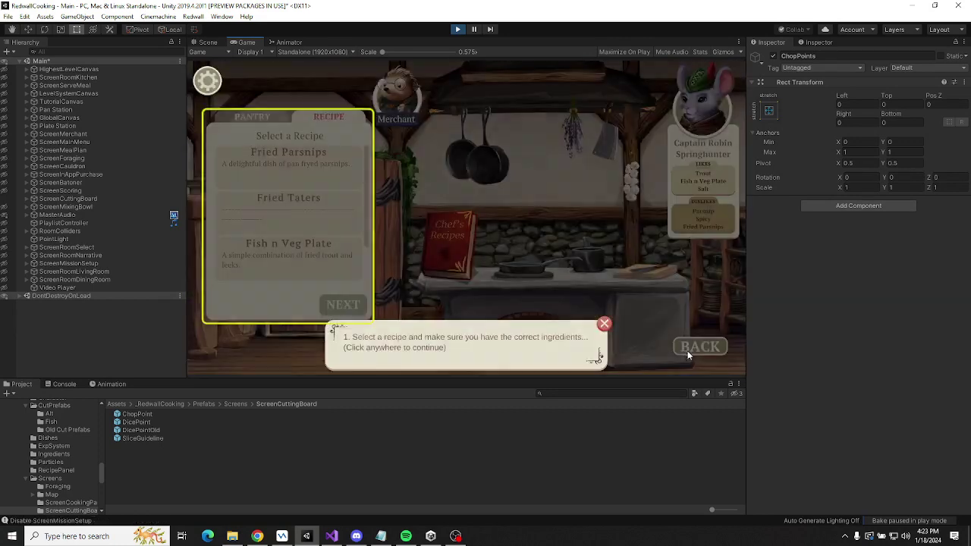
{"action": "left_click", "coordinate": [582, 325]}
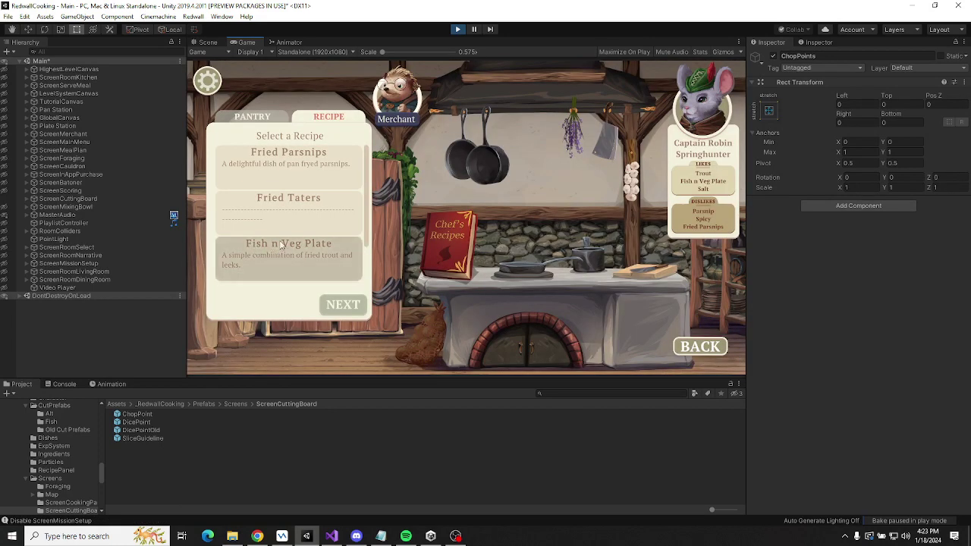
Choose the Rusty's Go-To Porridge recipe and confirm it.
{"action": "scroll", "coordinate": [280, 258], "scroll_direction": "down", "scroll_amount": 1}
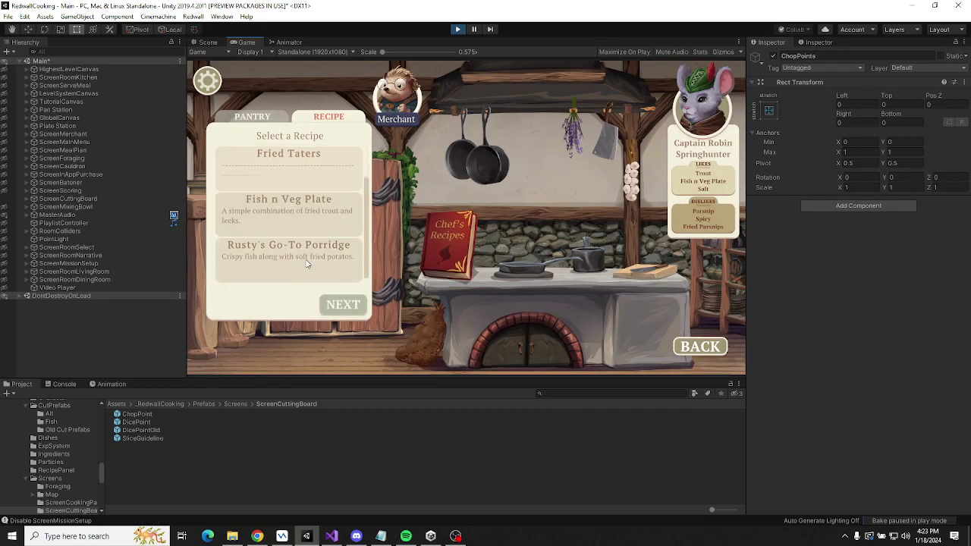
{"action": "left_click", "coordinate": [307, 261]}
{"action": "left_click", "coordinate": [337, 306]}
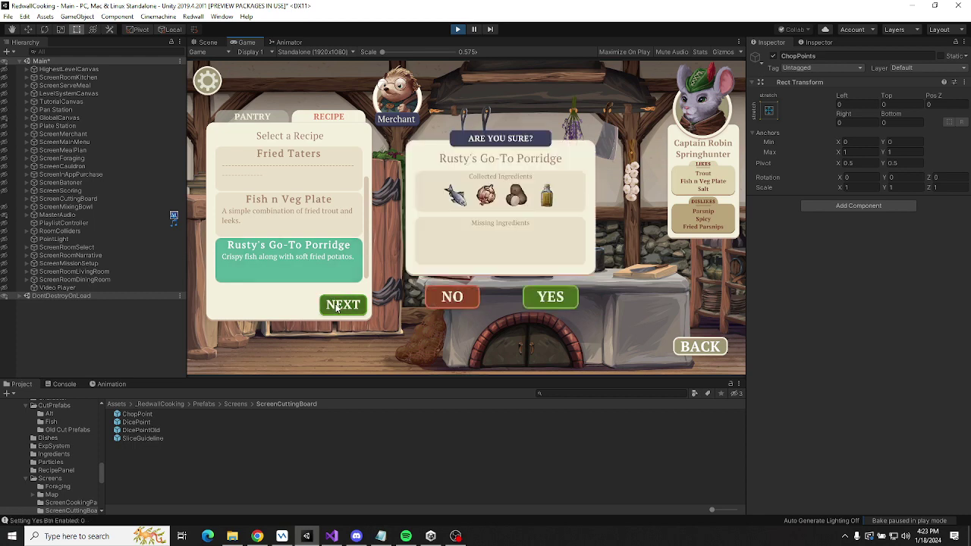
{"action": "left_click", "coordinate": [558, 299]}
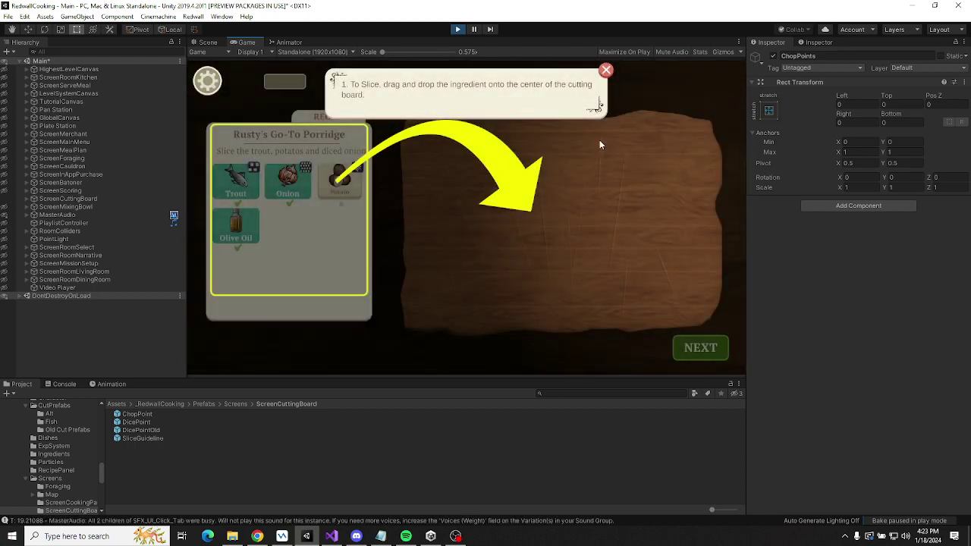
Dismiss the slicing tutorial, place the potato on the cutting board, and finish peeling it.
{"action": "left_click", "coordinate": [606, 71]}
{"action": "left_click", "coordinate": [352, 194]}
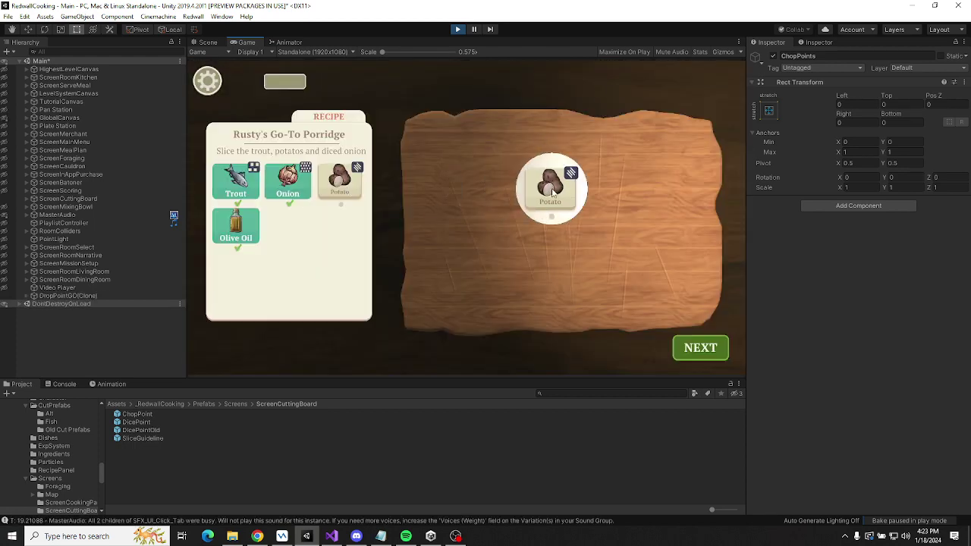
{"action": "mouse_move", "coordinate": [516, 247]}
{"action": "left_mouse_down"}
{"action": "mouse_move", "coordinate": [629, 232]}
{"action": "mouse_move", "coordinate": [532, 238]}
{"action": "mouse_move", "coordinate": [650, 245]}
{"action": "mouse_move", "coordinate": [282, 236]}
{"action": "mouse_move", "coordinate": [799, 217]}
{"action": "mouse_move", "coordinate": [546, 199]}
{"action": "mouse_move", "coordinate": [624, 210]}
{"action": "mouse_move", "coordinate": [630, 220]}
{"action": "mouse_move", "coordinate": [228, 227]}
{"action": "mouse_move", "coordinate": [169, 253]}
{"action": "mouse_move", "coordinate": [359, 251]}
{"action": "mouse_move", "coordinate": [479, 173]}
{"action": "mouse_move", "coordinate": [662, 202]}
{"action": "mouse_move", "coordinate": [639, 235]}
{"action": "mouse_move", "coordinate": [757, 188]}
{"action": "mouse_move", "coordinate": [353, 256]}
{"action": "mouse_move", "coordinate": [657, 245]}
{"action": "mouse_move", "coordinate": [561, 269]}
{"action": "mouse_move", "coordinate": [729, 246]}
{"action": "left_mouse_up"}
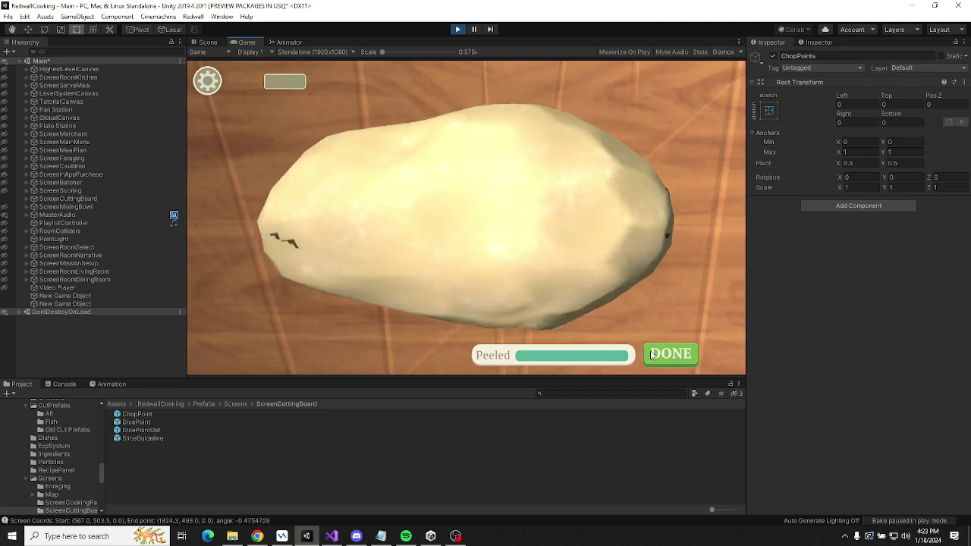
{"action": "left_click", "coordinate": [670, 353]}
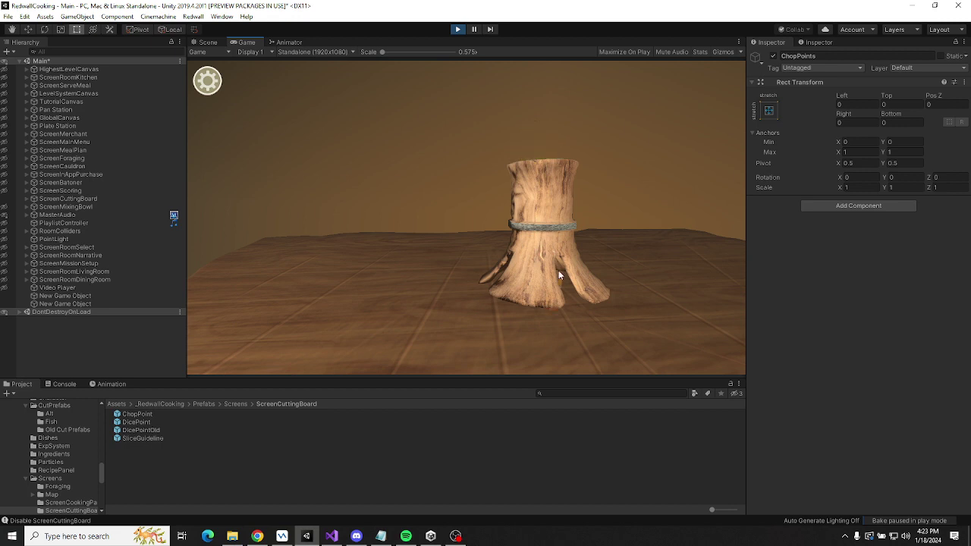
Pause the running game during the batoner minigame and show the Scene view.
{"action": "key", "text": "ctrl+shift+p"}
{"action": "key", "text": "ctrl+1"}
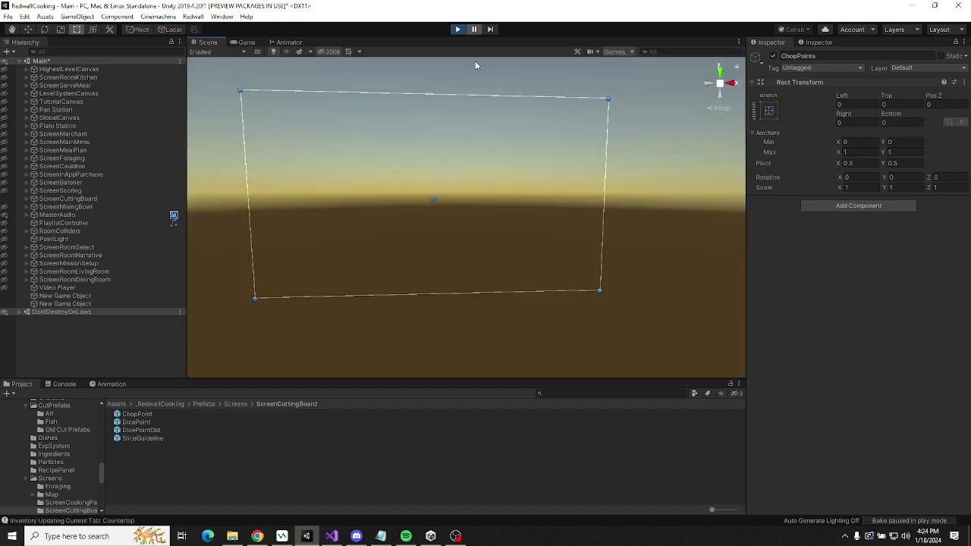
{"action": "left_click", "coordinate": [245, 42]}
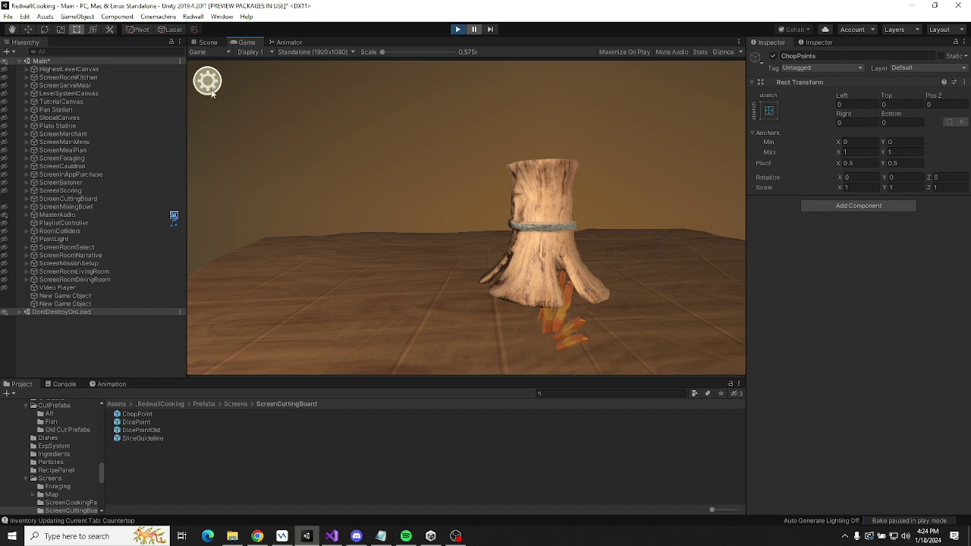
{"action": "left_click", "coordinate": [205, 42]}
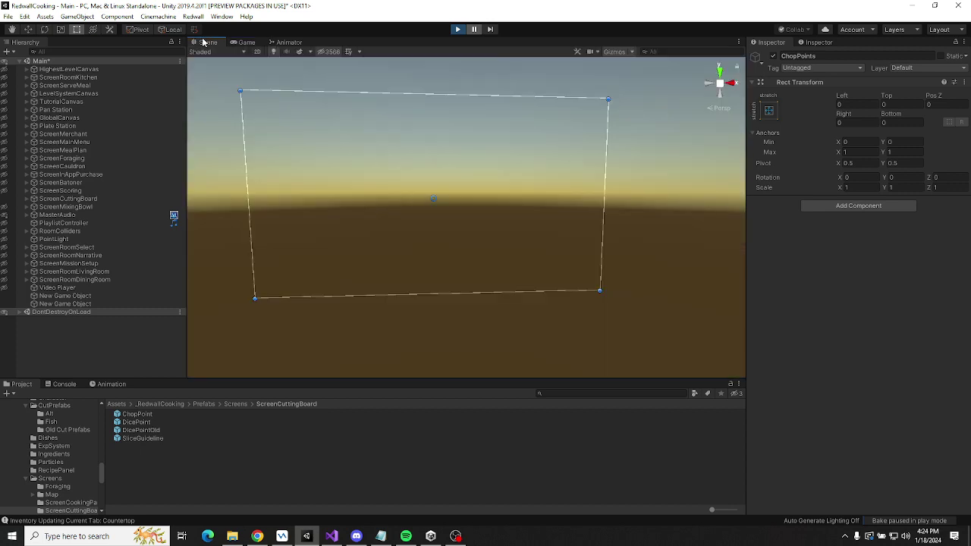
Inspect both New Game Object entries and look around their location in the scene.
{"action": "left_click", "coordinate": [46, 304]}
{"action": "key", "text": "f"}
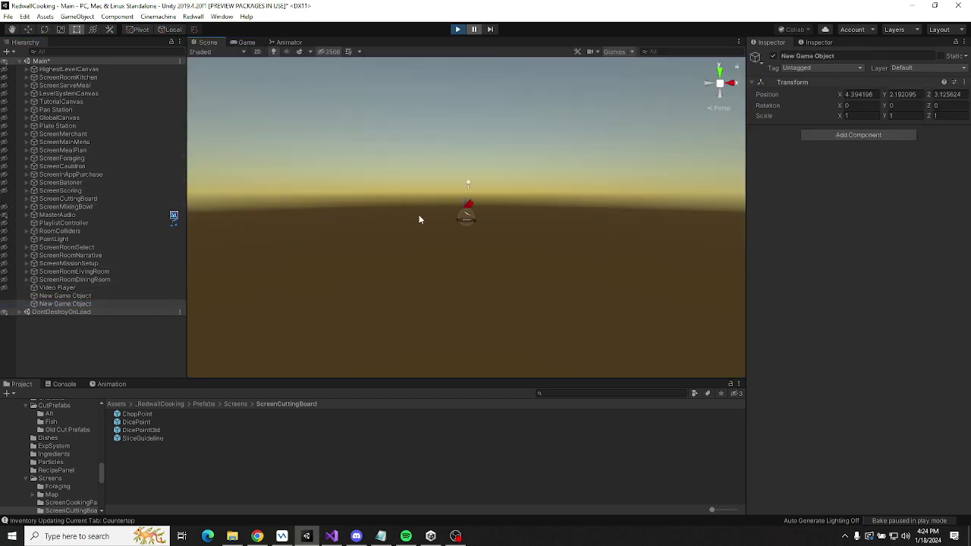
{"action": "left_click", "coordinate": [72, 296]}
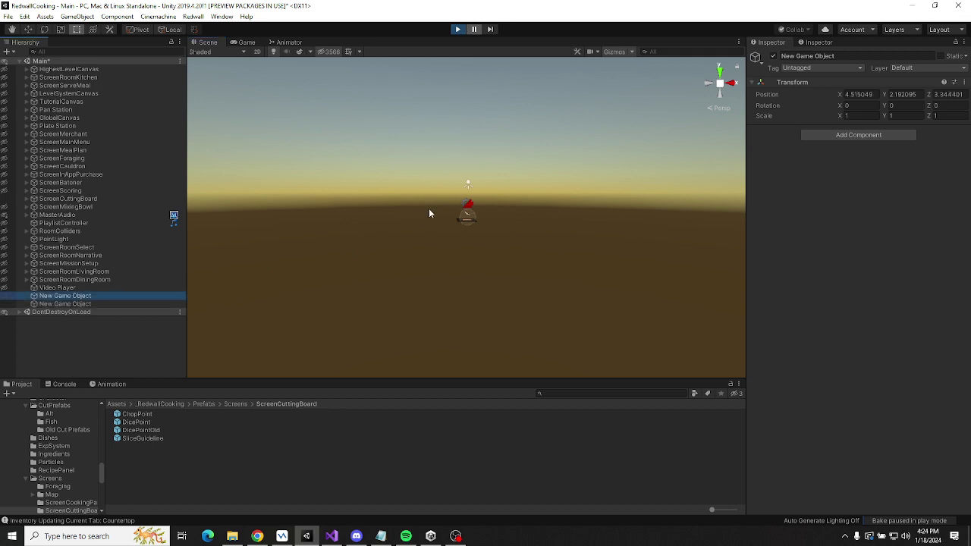
{"action": "right_click_drag", "start_coordinate": [429, 213], "coordinate": [332, 206]}
{"action": "key", "text": "w"}
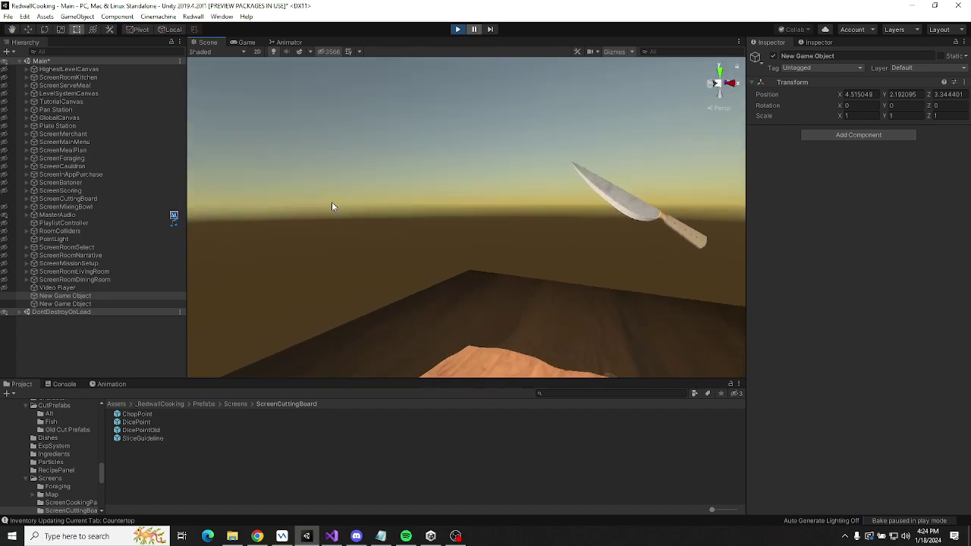
Unhide all objects of the Main scene and look around it for the batoner.
{"action": "left_click", "coordinate": [6, 65]}
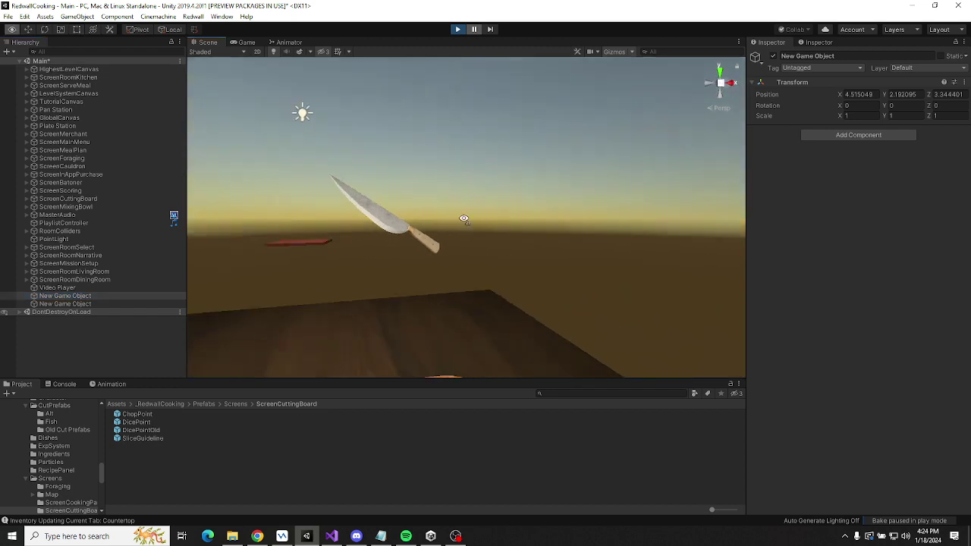
{"action": "right_click_drag", "start_coordinate": [304, 113], "coordinate": [332, 232]}
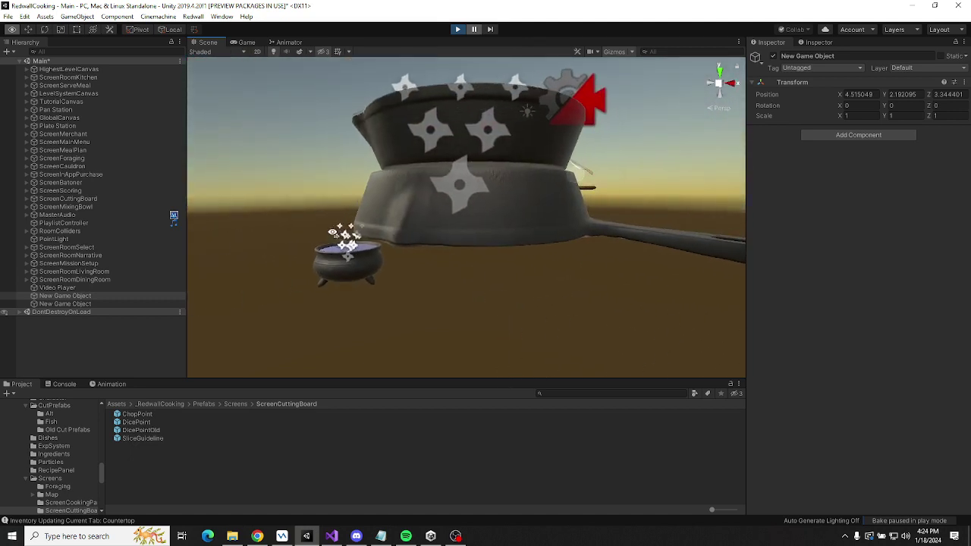
{"action": "right_click_drag", "start_coordinate": [332, 232], "coordinate": [675, 307]}
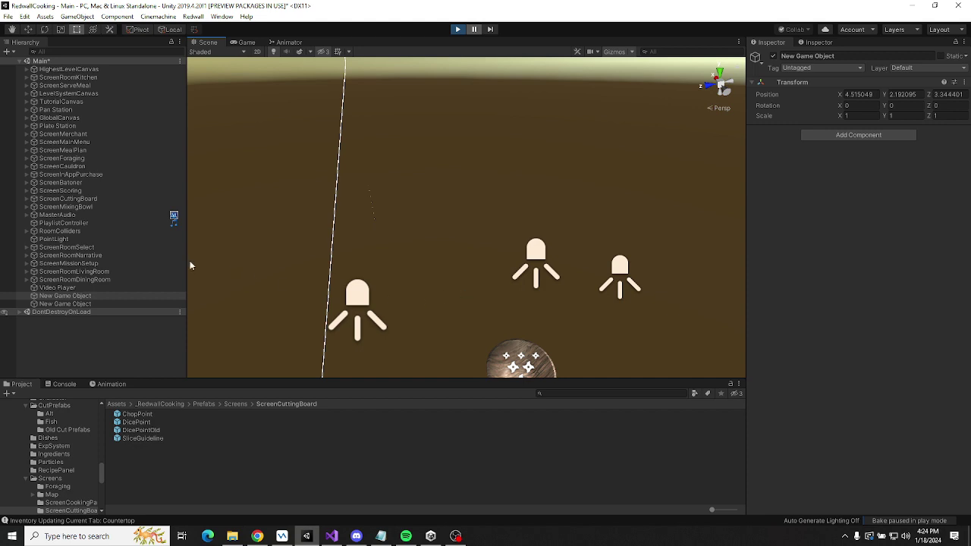
Expand ScreenBatoner and examine its ingredient and julienne spawn points and the surrounding batoner setup in the scene.
{"action": "left_click", "coordinate": [55, 183]}
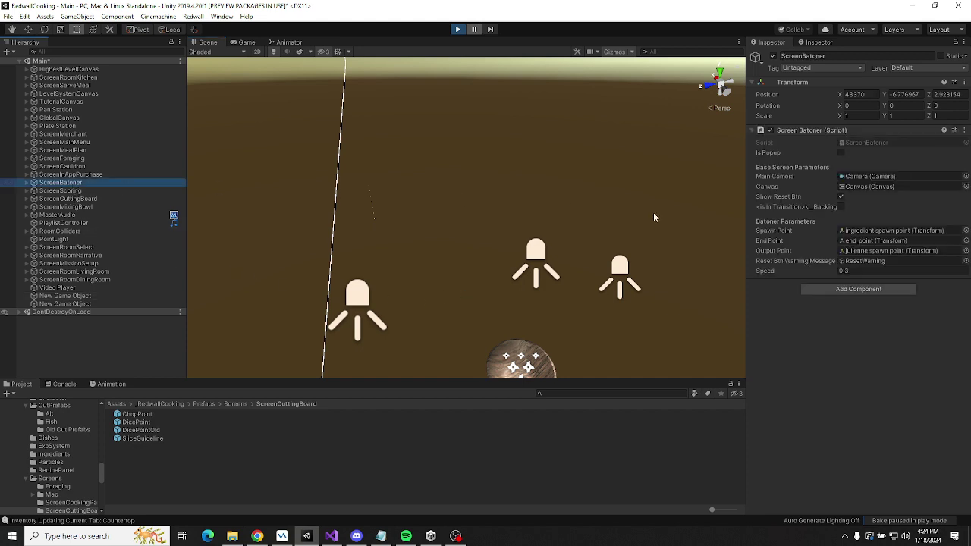
{"action": "key", "text": "f"}
{"action": "left_click", "coordinate": [27, 182]}
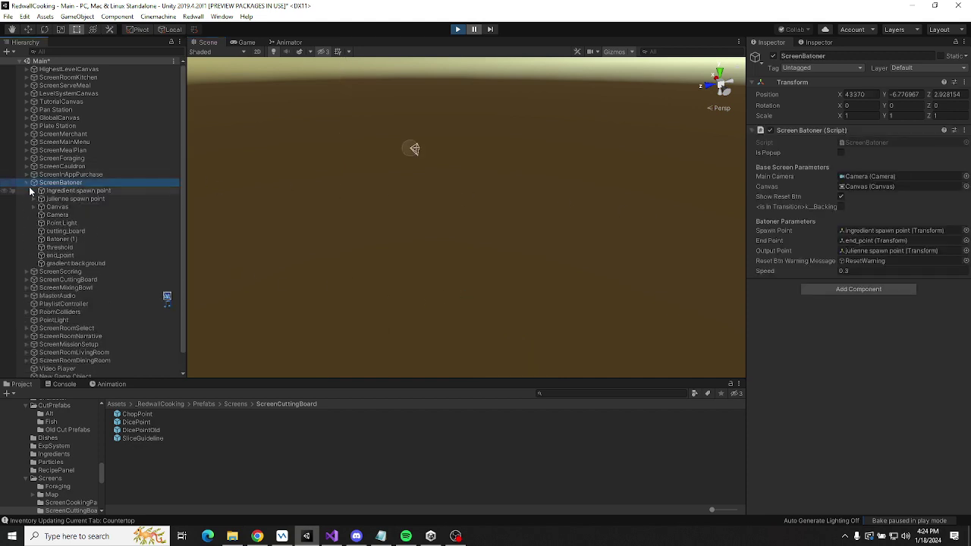
{"action": "left_click", "coordinate": [75, 191]}
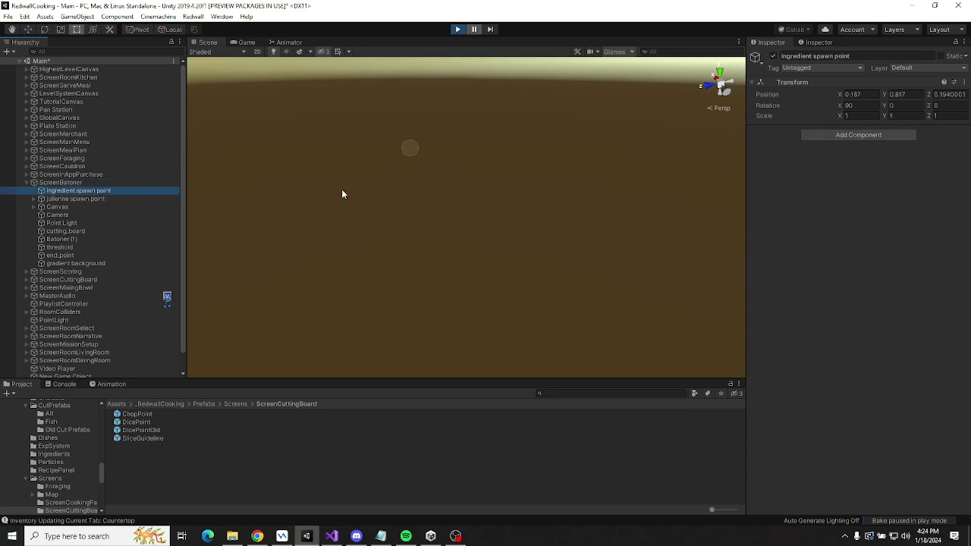
{"action": "left_click", "coordinate": [97, 199]}
{"action": "key", "text": "f"}
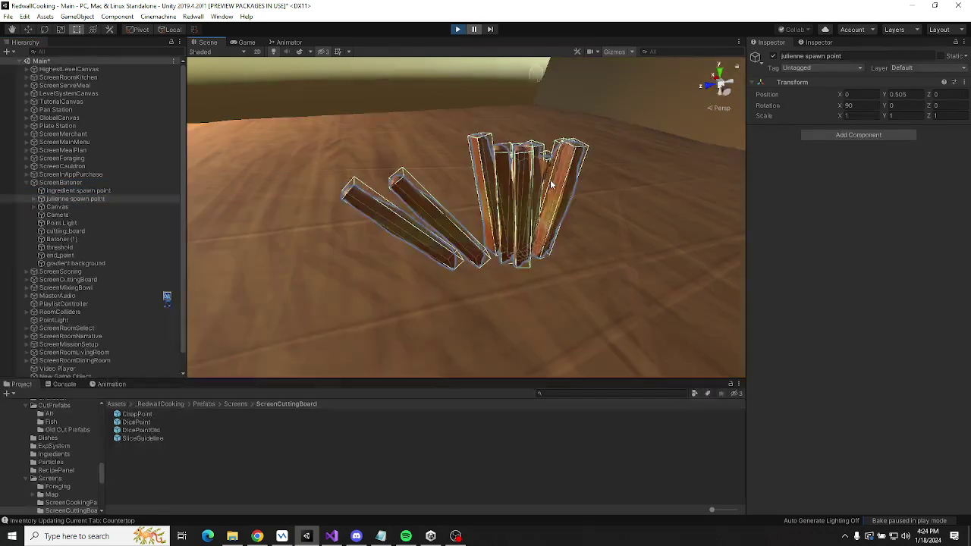
{"action": "right_click_drag", "start_coordinate": [552, 185], "coordinate": [276, 207]}
{"action": "left_click", "coordinate": [60, 183]}
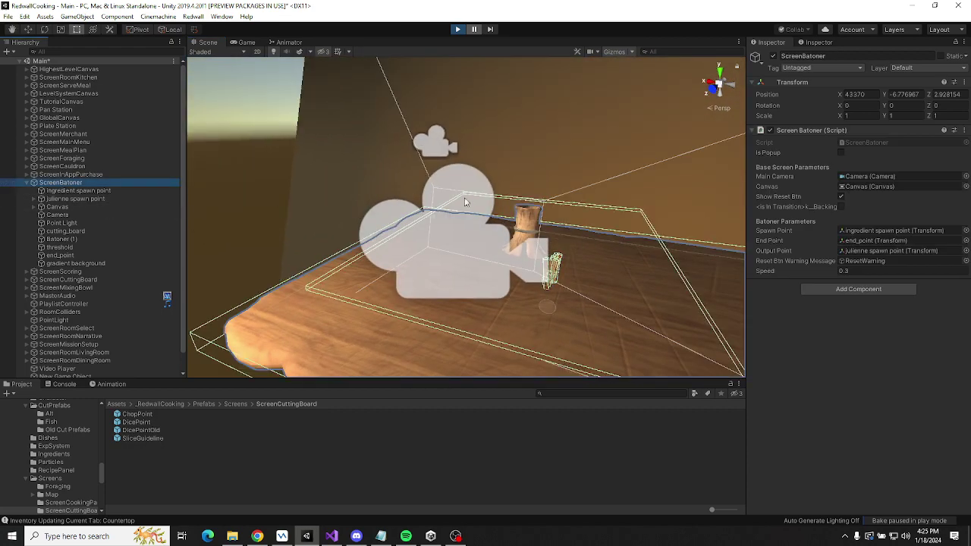
{"action": "right_click_drag", "start_coordinate": [465, 202], "coordinate": [865, 99]}
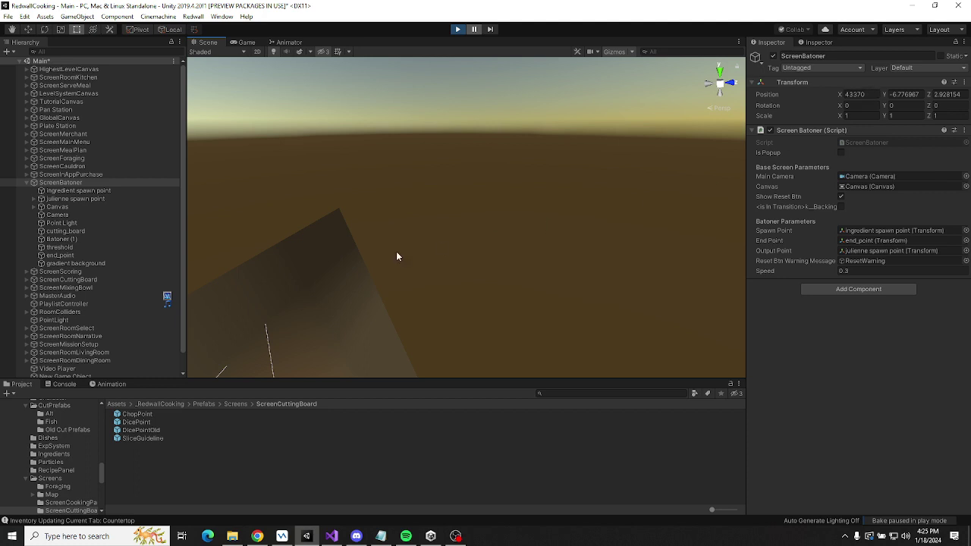
Frame the julienne spawn point and select one of its cut pieces to check the assigned material.
{"action": "left_click", "coordinate": [90, 199]}
{"action": "key", "text": "f"}
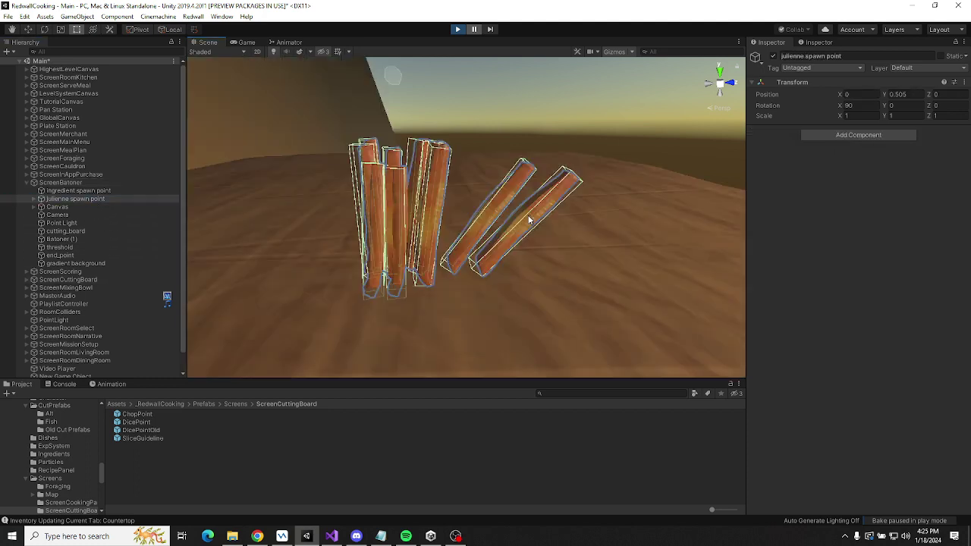
{"action": "left_click", "coordinate": [428, 191]}
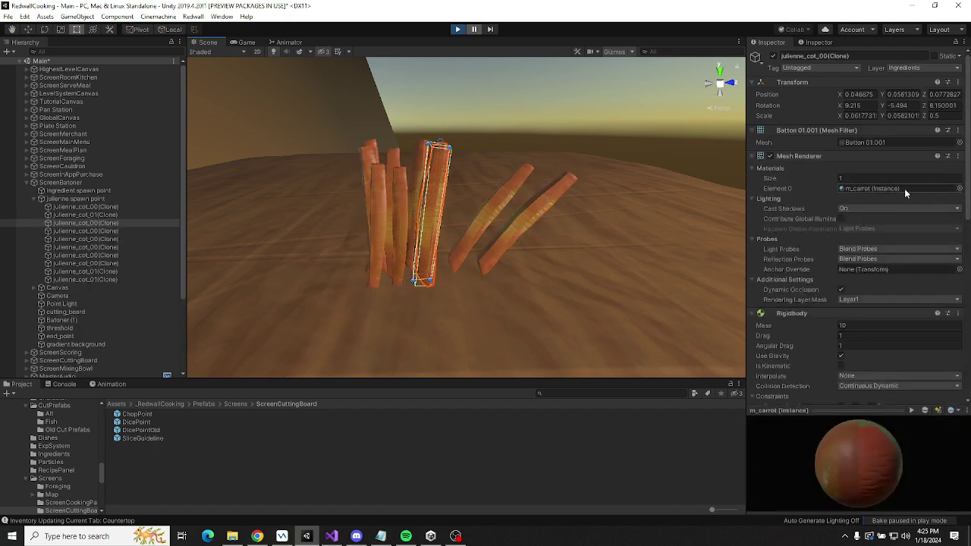
Locate the objects assigned as Spawn Point, End Point and Output Point in ScreenBatoner's script component.
{"action": "left_click", "coordinate": [98, 197]}
{"action": "left_click", "coordinate": [93, 183]}
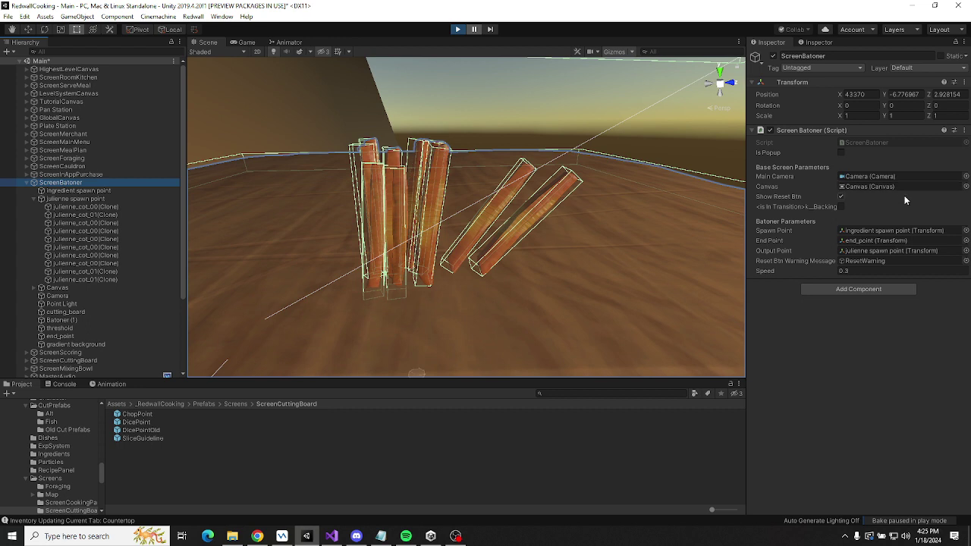
{"action": "left_click", "coordinate": [896, 230]}
{"action": "left_click", "coordinate": [892, 241]}
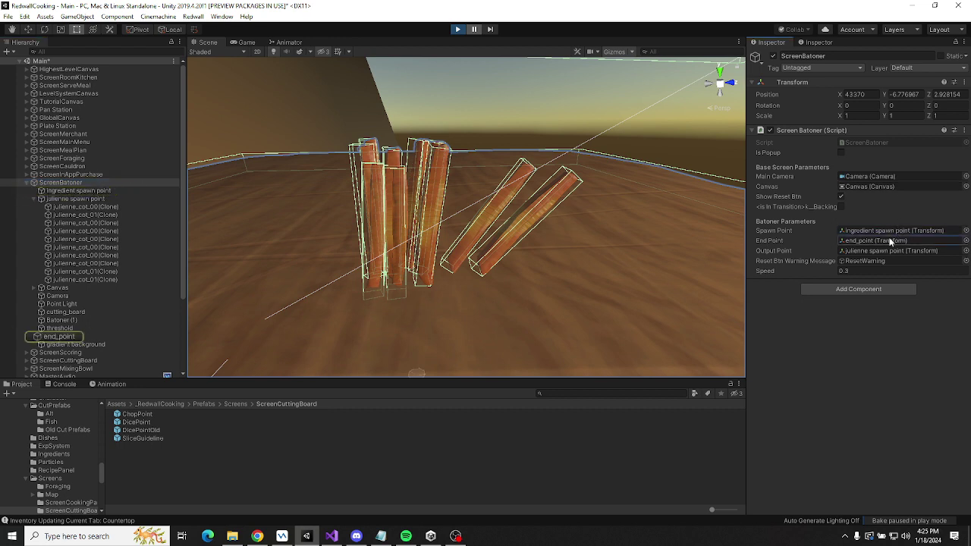
{"action": "left_click", "coordinate": [883, 252]}
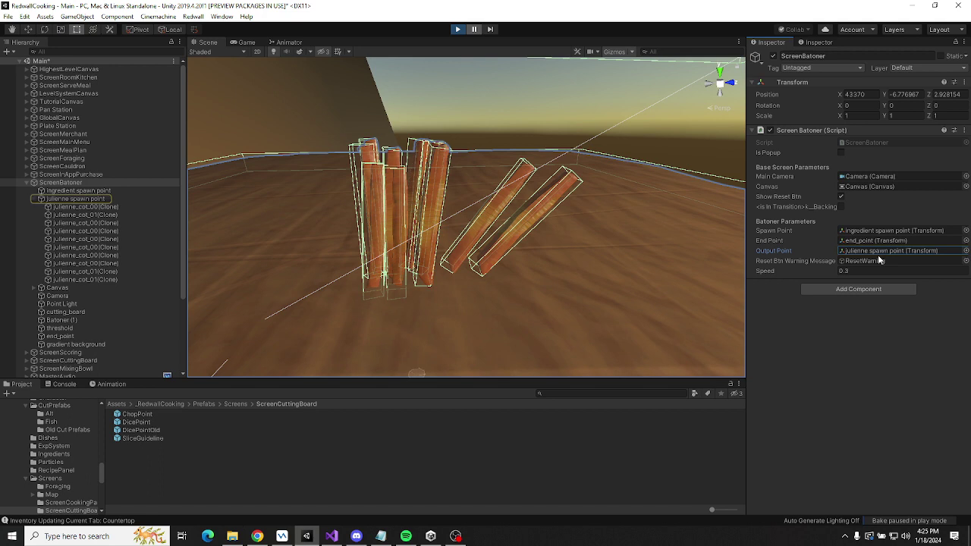
Collapse julienne spawn point, check ScreenBatoner's other child objects through threshold, and open the BatonerThreshold script in Visual Studio.
{"action": "left_click", "coordinate": [85, 200]}
{"action": "key", "text": "Left"}
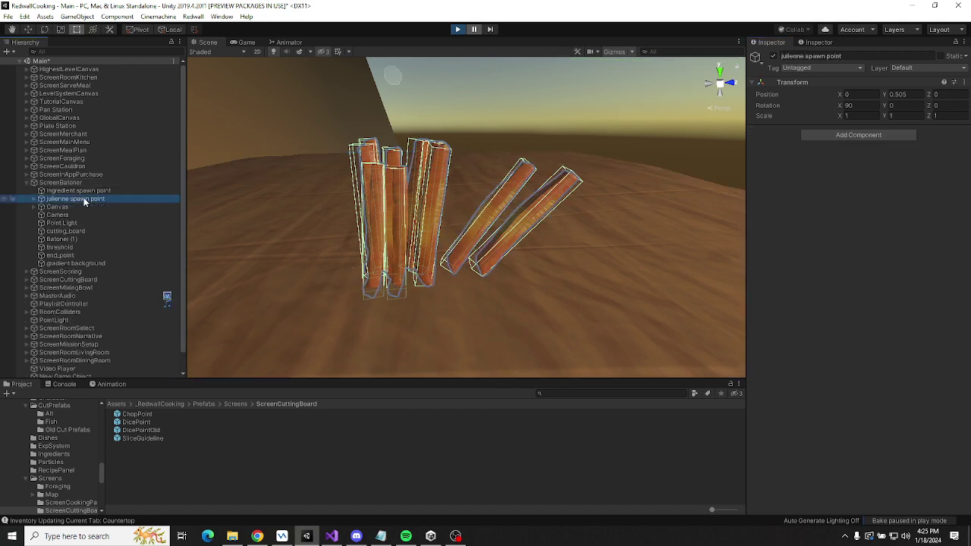
{"action": "key", "text": "Down"}
{"action": "key", "text": "Down"}
{"action": "key", "text": "Down"}
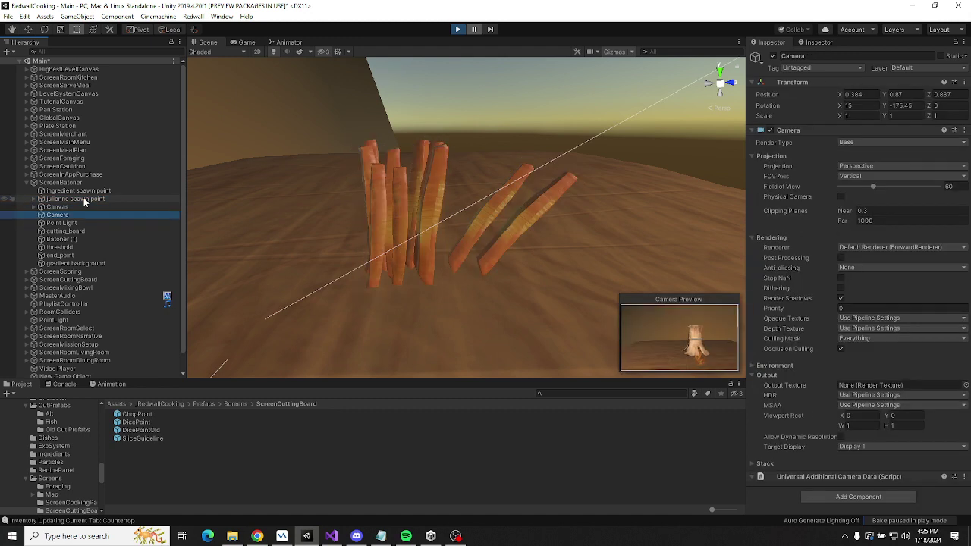
{"action": "key", "text": "Down"}
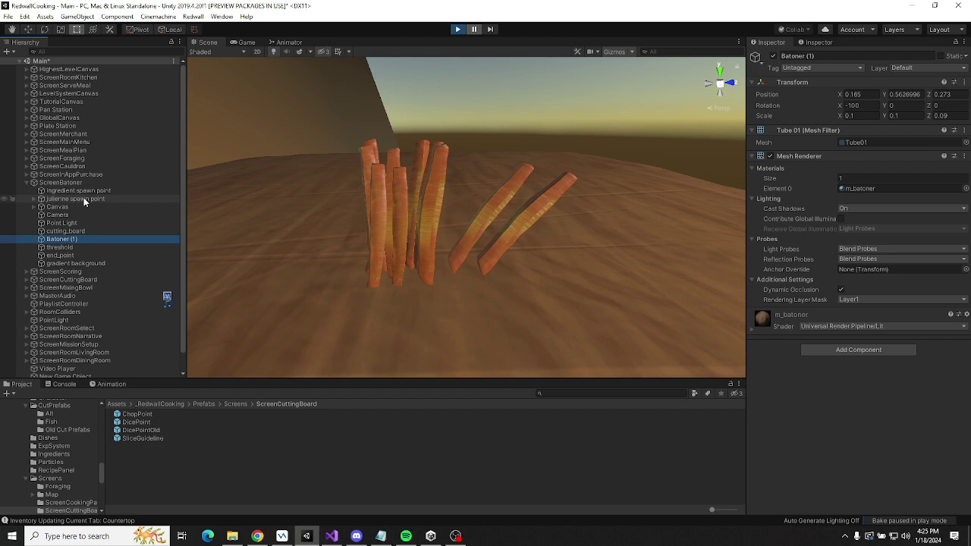
{"action": "key", "text": "Down"}
{"action": "key", "text": "Down"}
{"action": "key", "text": "Up"}
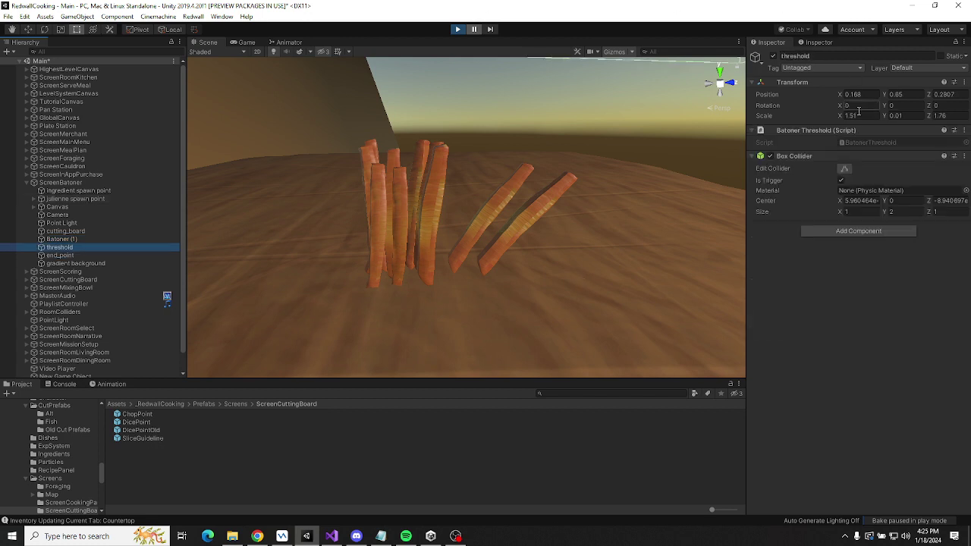
{"action": "left_click", "coordinate": [878, 143]}
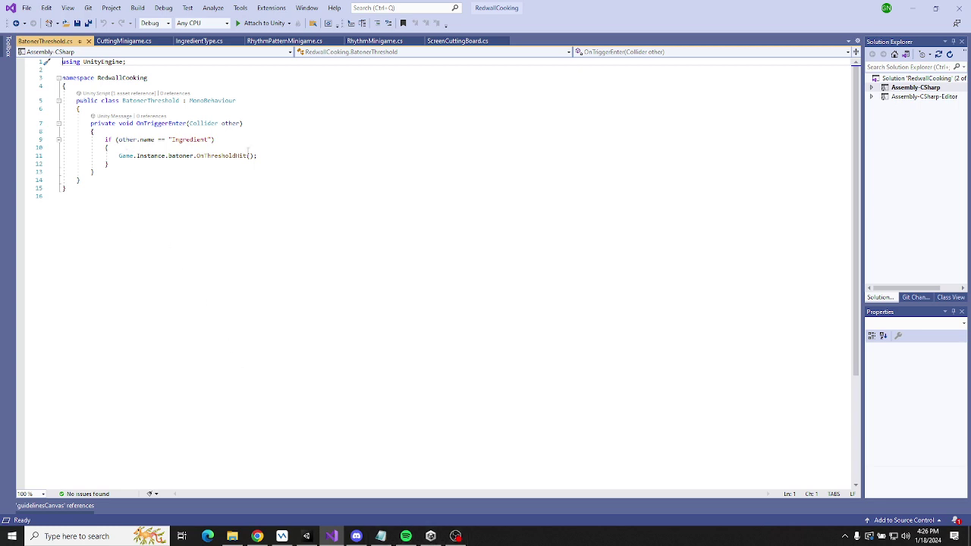
Follow the code from OnThresholdHit through ProduceBatons to the AddProcessed method definition in ScreenCuttingBoard.
{"action": "left_click", "coordinate": [232, 156], "text": "ctrl"}
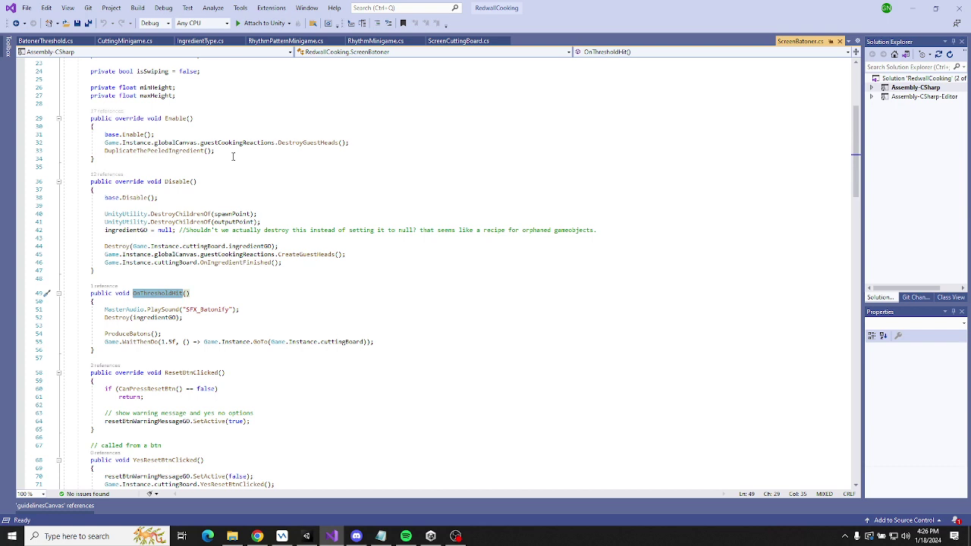
{"action": "left_click", "coordinate": [130, 333], "text": "ctrl"}
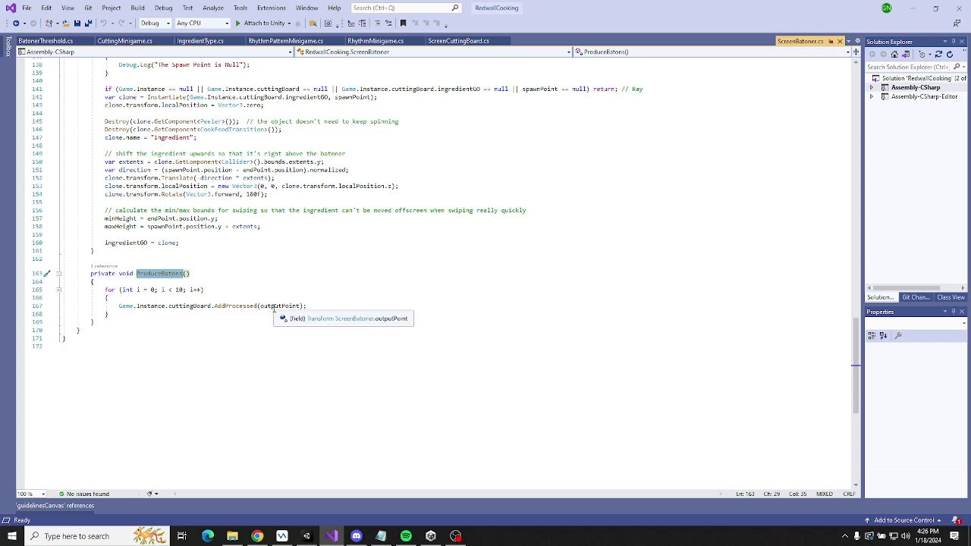
{"action": "left_click", "coordinate": [239, 306], "text": "ctrl"}
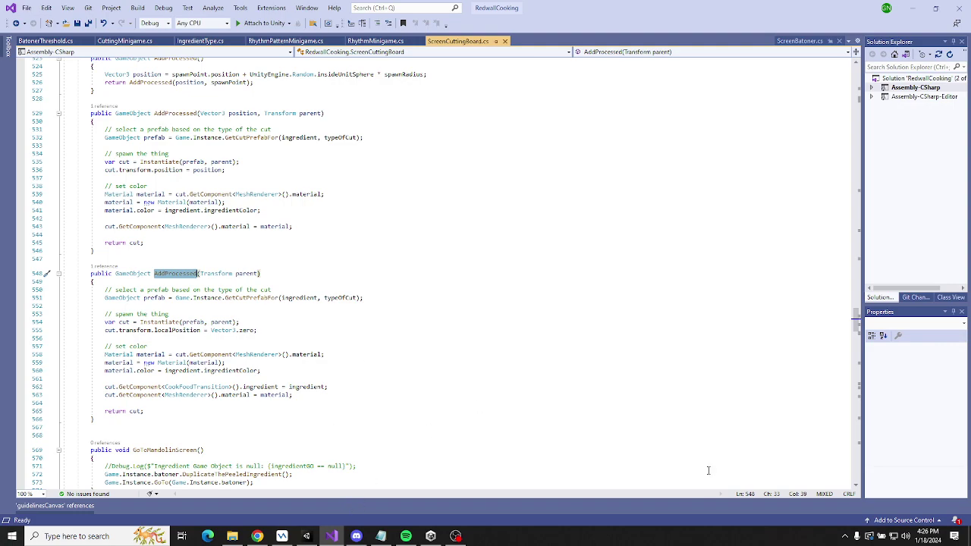
Switch to Unity, open the Resources/Data/Ingredients folder with an enlarged asset list, and examine the Potato asset's prep and cooking parameters.
{"action": "left_click", "coordinate": [306, 536]}
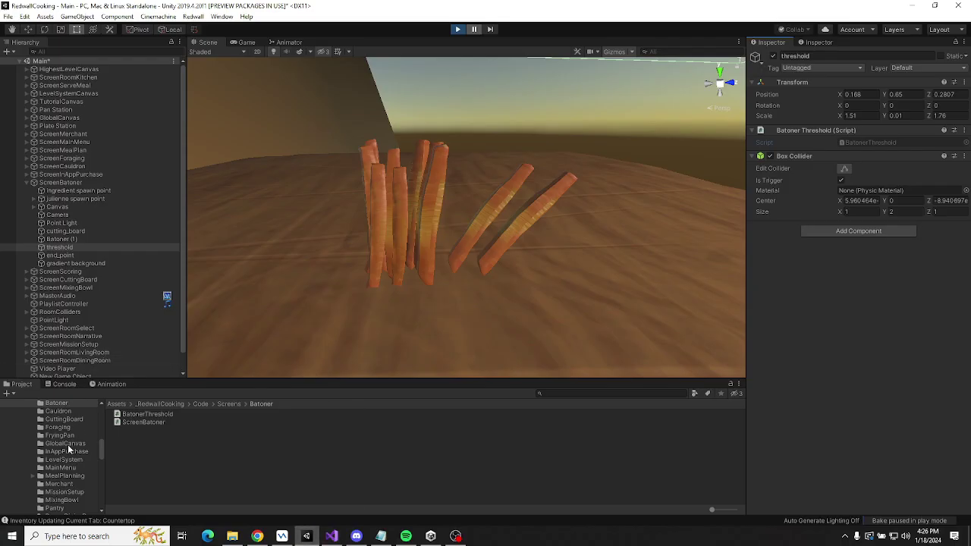
{"action": "scroll", "coordinate": [69, 449], "scroll_direction": "down", "scroll_amount": 10}
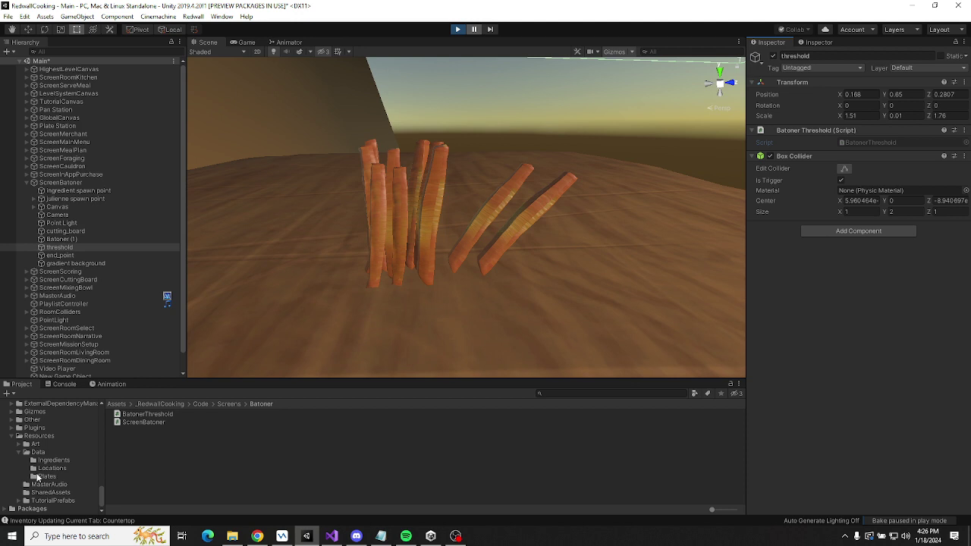
{"action": "left_click", "coordinate": [50, 461]}
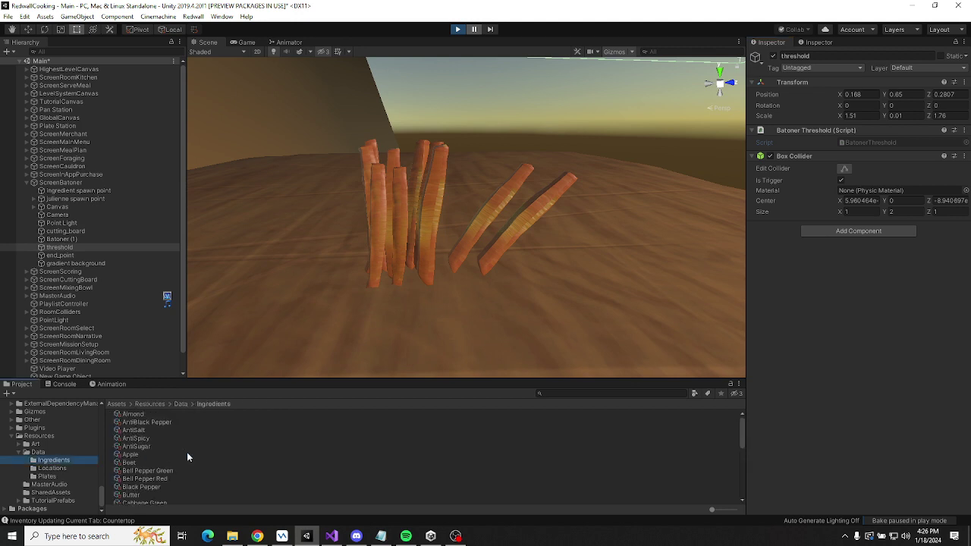
{"action": "left_click_drag", "start_coordinate": [281, 374], "coordinate": [281, 224]}
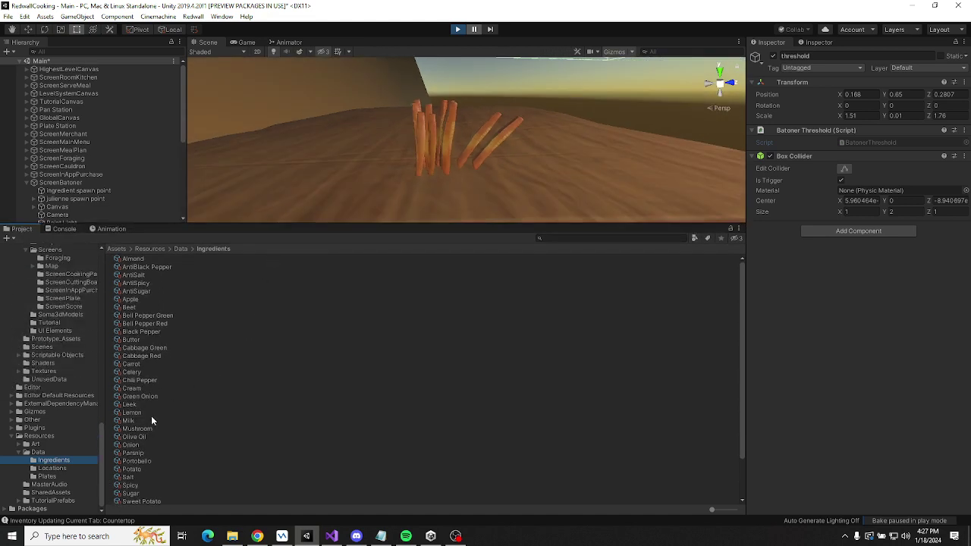
{"action": "left_click", "coordinate": [135, 469]}
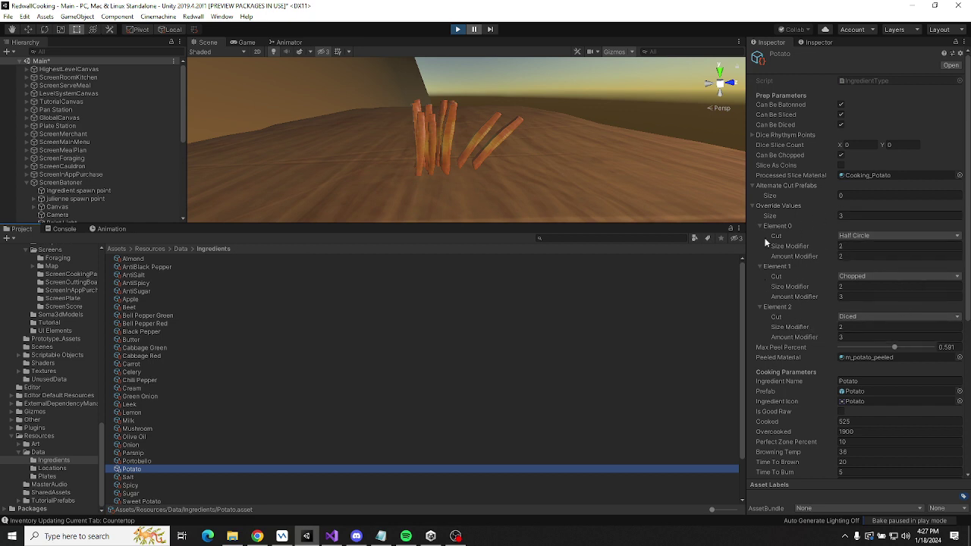
{"action": "left_click", "coordinate": [753, 205]}
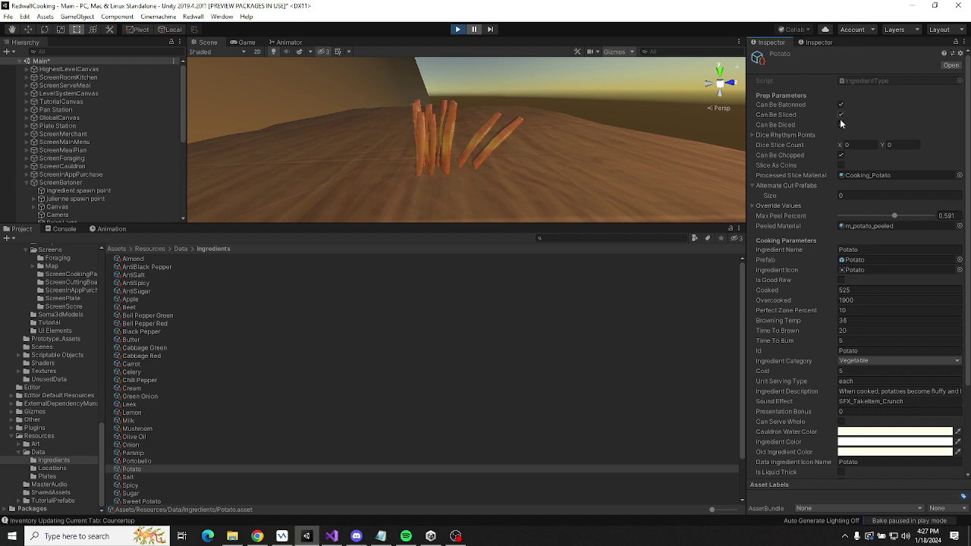
{"action": "scroll", "coordinate": [844, 190], "scroll_direction": "down", "scroll_amount": 3}
{"action": "scroll", "coordinate": [820, 353], "scroll_direction": "up", "scroll_amount": 3}
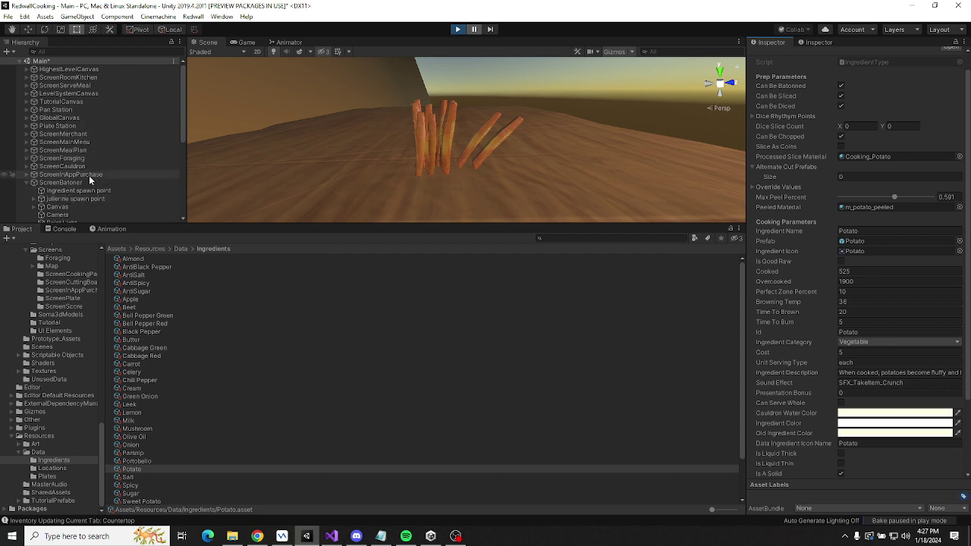
Select the Game object under DontDestroyOnLoad, expand Cut Prefabs in its script, and locate the Julienne prefabs in the project.
{"action": "scroll", "coordinate": [89, 176], "scroll_direction": "down", "scroll_amount": 5}
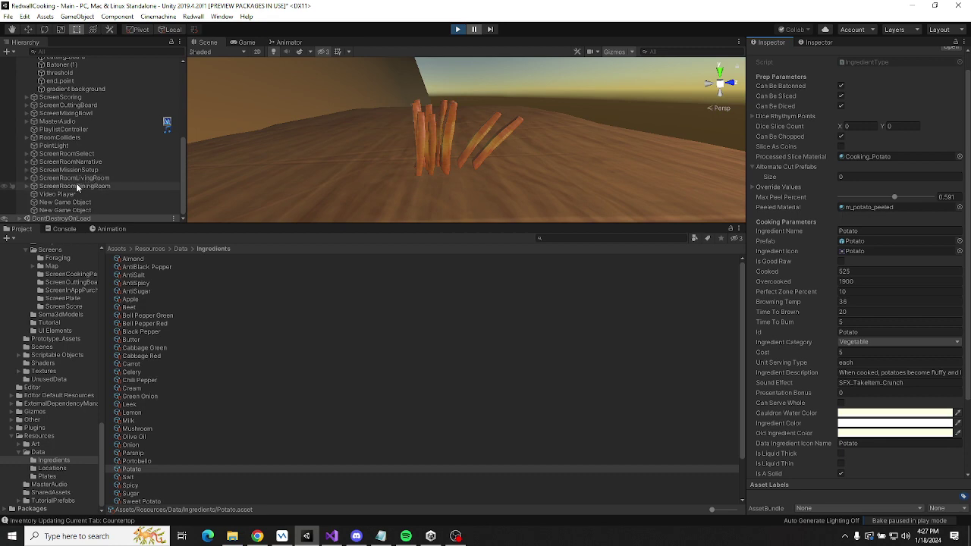
{"action": "scroll", "coordinate": [67, 194], "scroll_direction": "down", "scroll_amount": 1}
{"action": "left_click", "coordinate": [65, 195]}
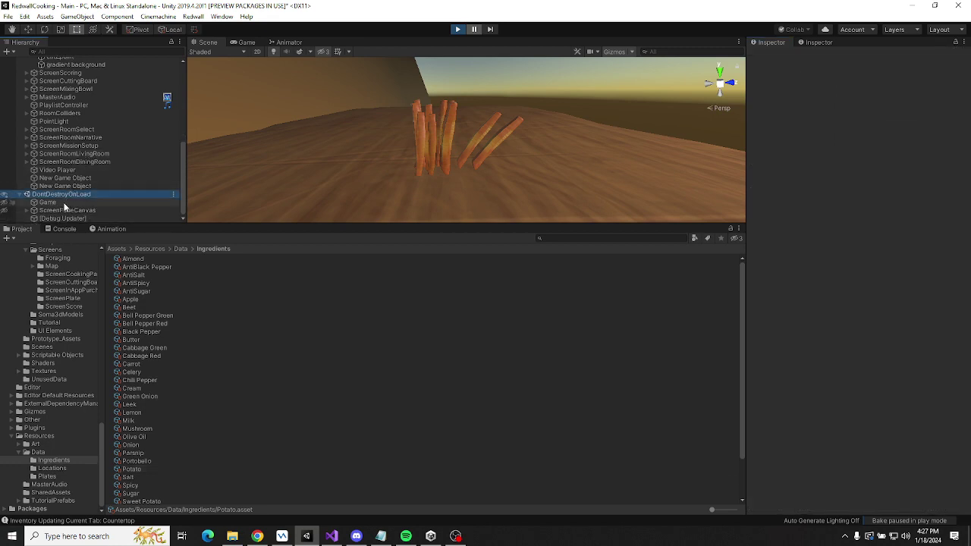
{"action": "left_click", "coordinate": [65, 202]}
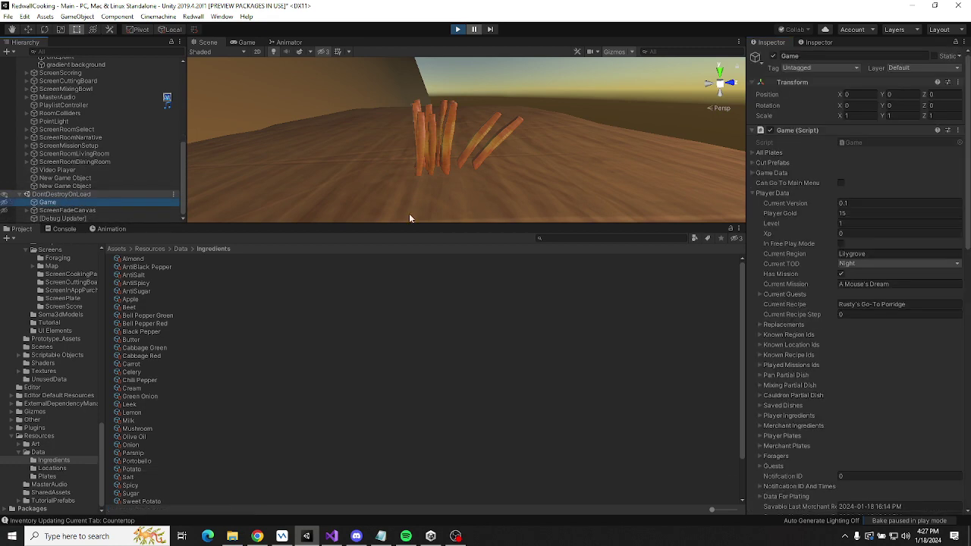
{"action": "left_click", "coordinate": [752, 192]}
{"action": "left_click", "coordinate": [754, 163]}
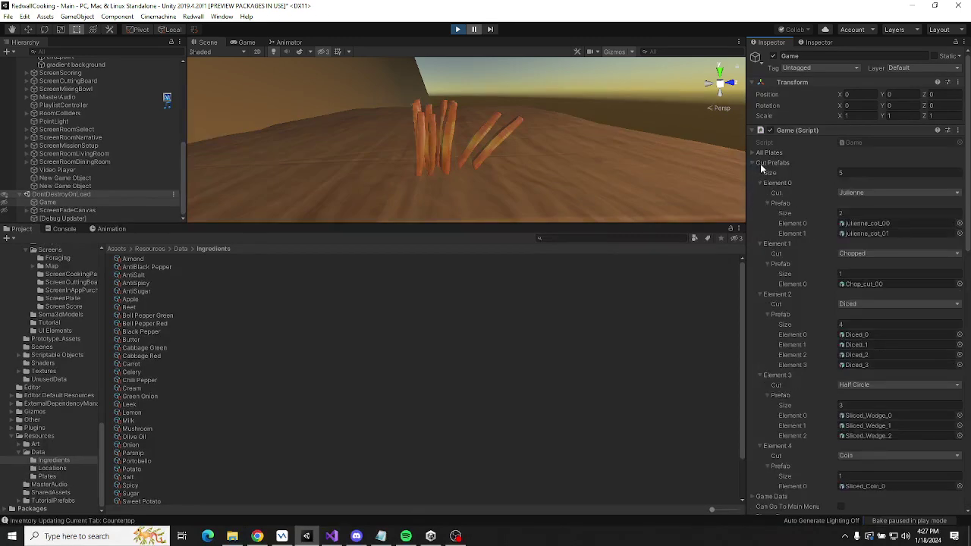
{"action": "left_click", "coordinate": [873, 224]}
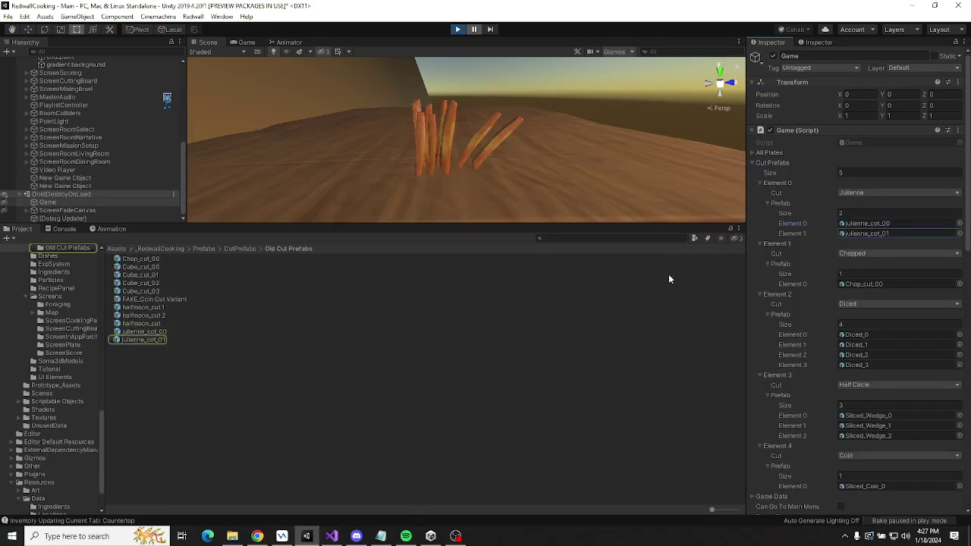
Inspect the julienne_cot_00 prefab's Mesh Renderer material and the Material Parameters of its Cook Food Transition script.
{"action": "left_click", "coordinate": [172, 331]}
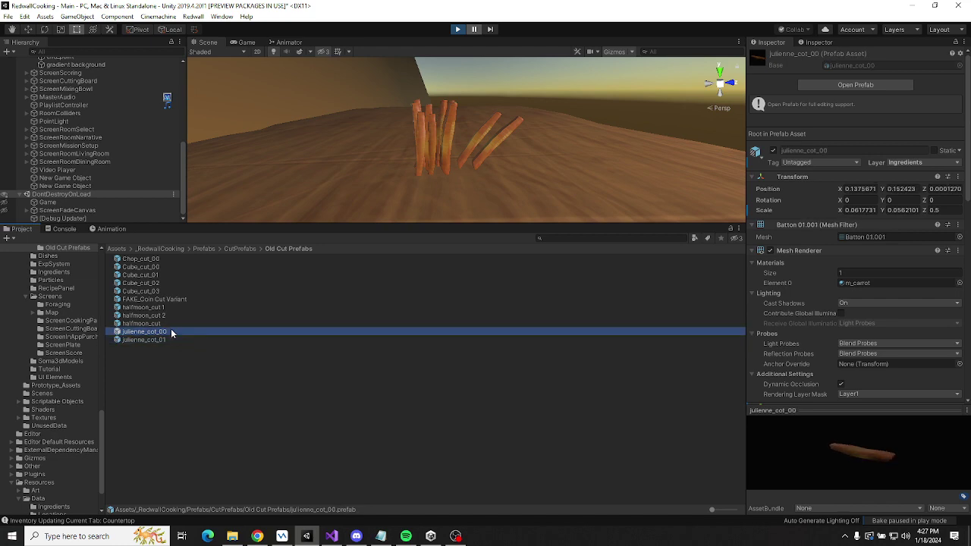
{"action": "scroll", "coordinate": [827, 239], "scroll_direction": "down", "scroll_amount": 10}
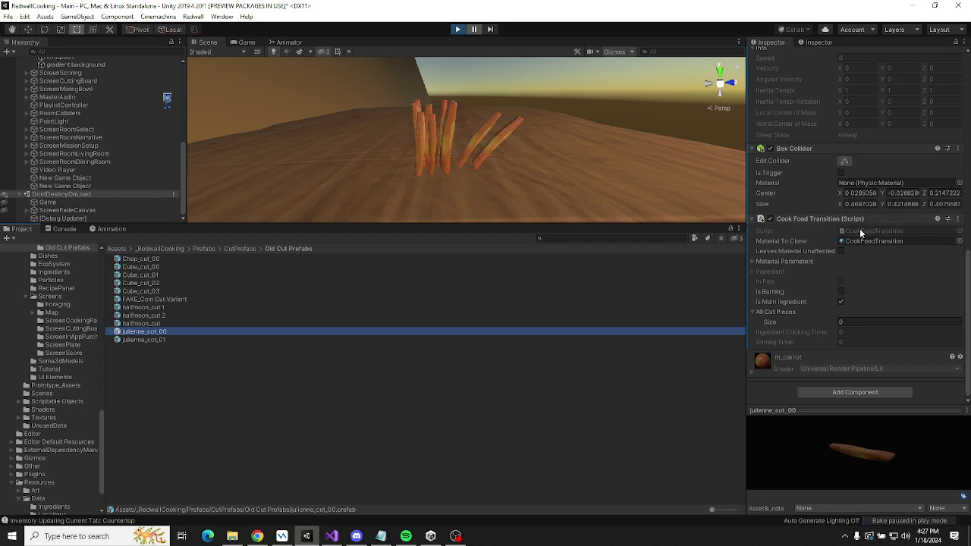
{"action": "left_click", "coordinate": [754, 262]}
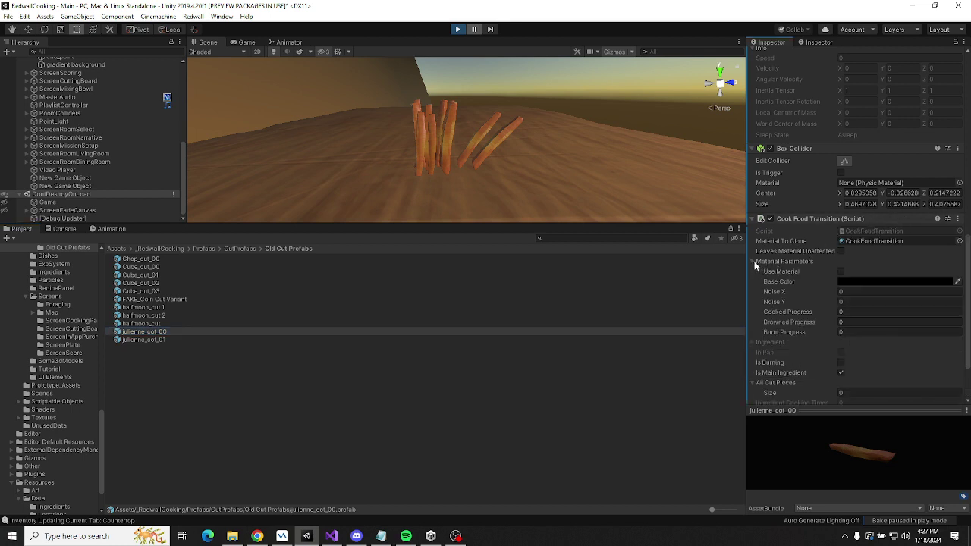
{"action": "scroll", "coordinate": [834, 238], "scroll_direction": "down", "scroll_amount": 3}
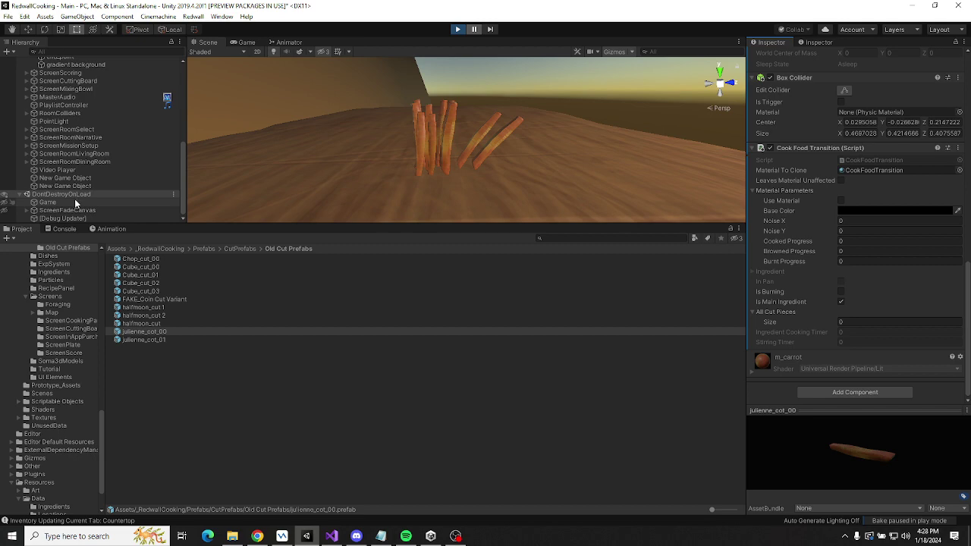
{"action": "scroll", "coordinate": [898, 241], "scroll_direction": "up", "scroll_amount": 10}
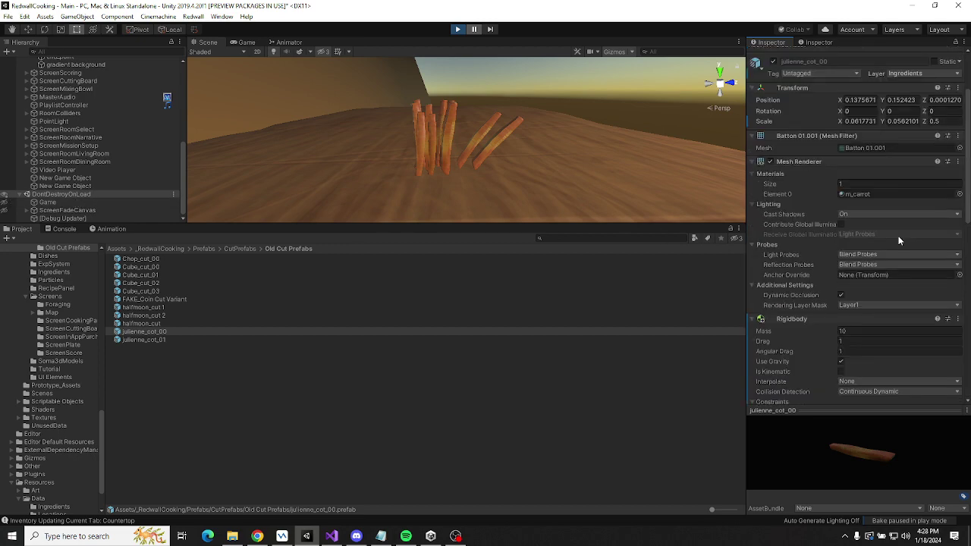
{"action": "scroll", "coordinate": [899, 241], "scroll_direction": "down", "scroll_amount": 9}
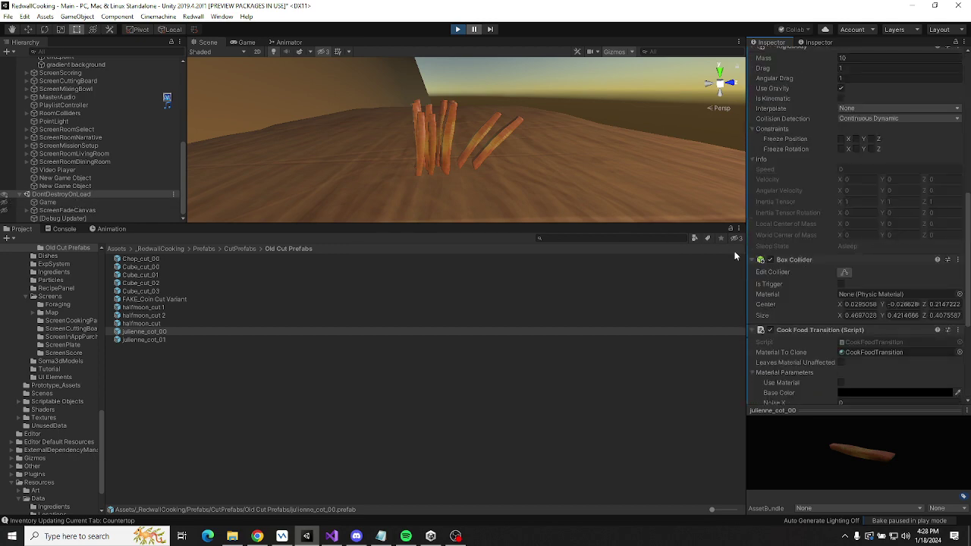
Recheck the Game object, then review the Potato ingredient's alternate cut prefabs, override values and material settings.
{"action": "left_click", "coordinate": [47, 202]}
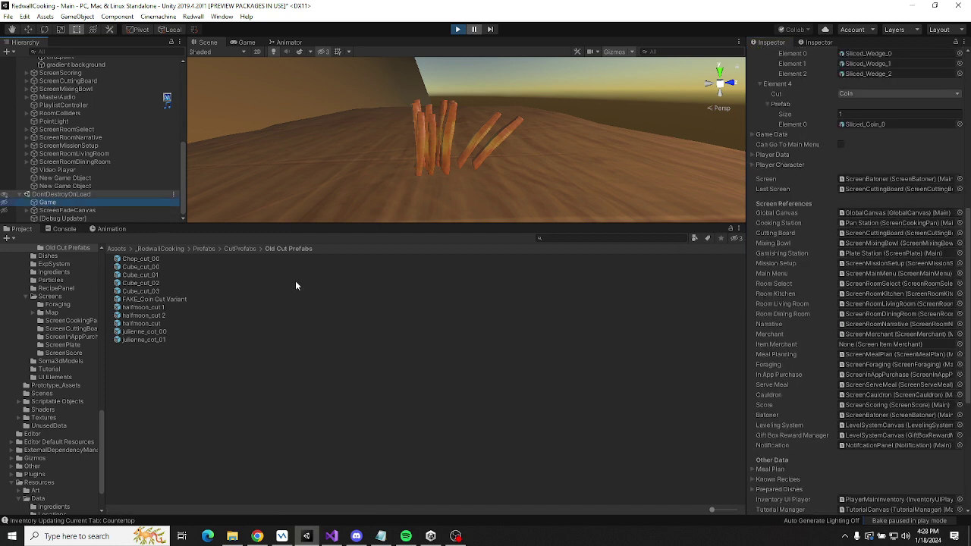
{"action": "scroll", "coordinate": [49, 462], "scroll_direction": "down", "scroll_amount": 2}
{"action": "left_click", "coordinate": [49, 461]}
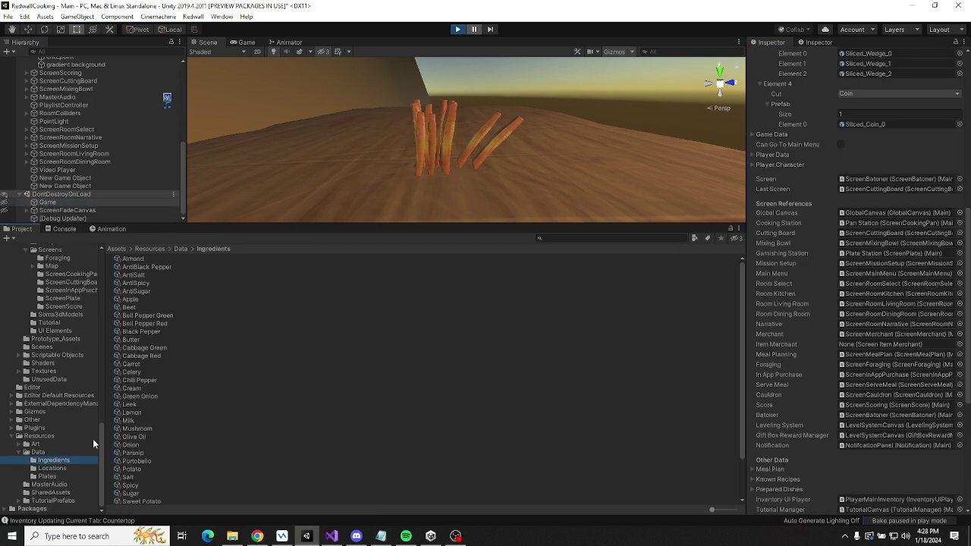
{"action": "left_click", "coordinate": [143, 471]}
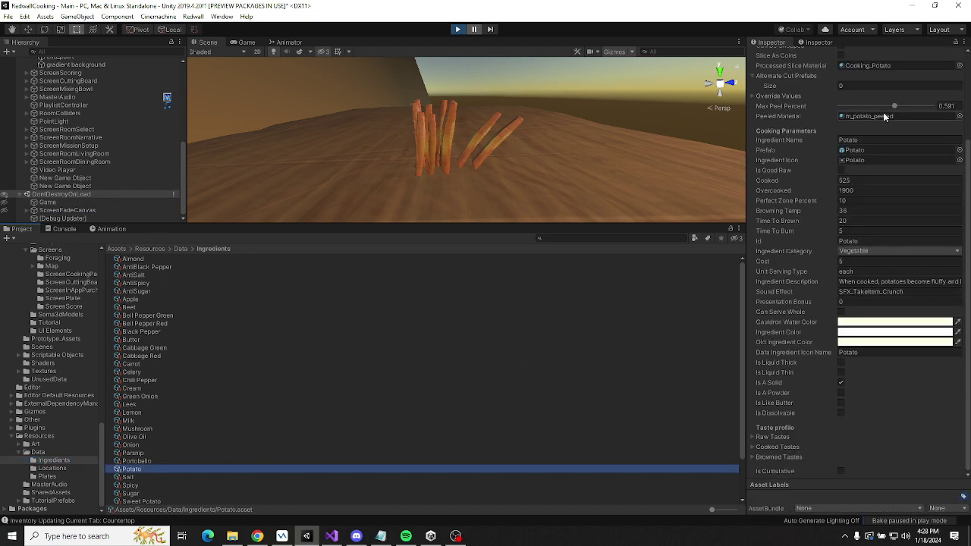
{"action": "scroll", "coordinate": [868, 116], "scroll_direction": "up", "scroll_amount": 3}
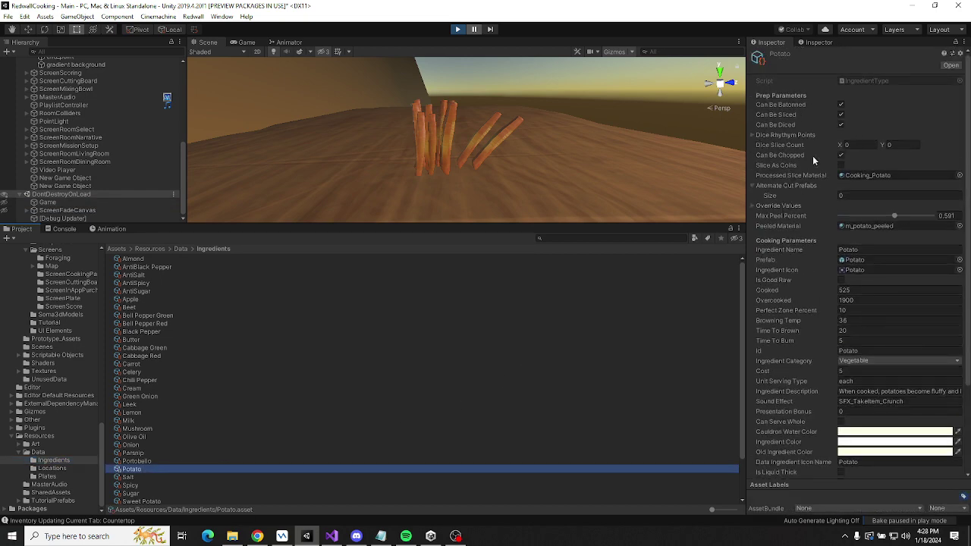
{"action": "left_click", "coordinate": [751, 205]}
{"action": "left_click", "coordinate": [751, 205]}
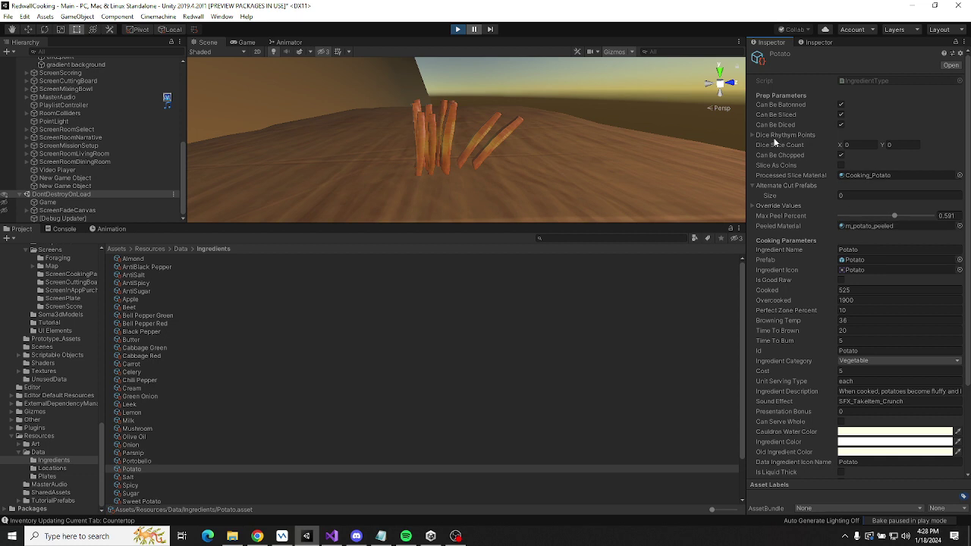
{"action": "scroll", "coordinate": [774, 144], "scroll_direction": "down", "scroll_amount": 4}
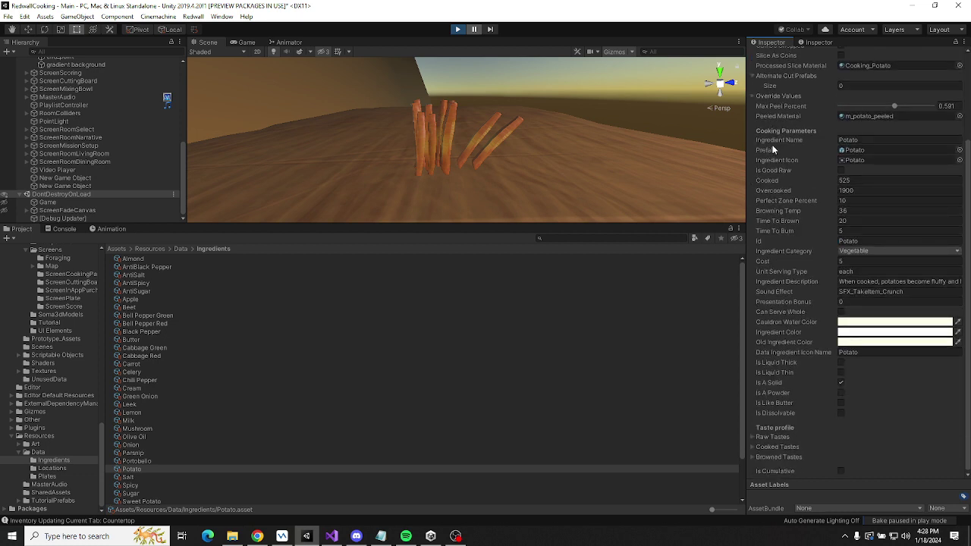
{"action": "scroll", "coordinate": [814, 300], "scroll_direction": "up", "scroll_amount": 4}
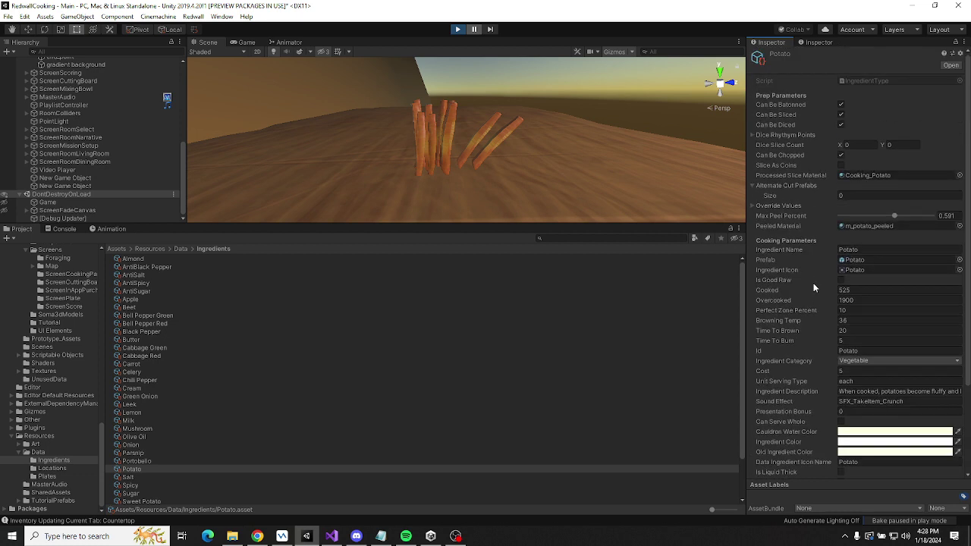
Switch to Visual Studio, go from AddProcessed to the GetCutPrefabFor definition, and keep Game.cs open.
{"action": "left_click", "coordinate": [331, 536]}
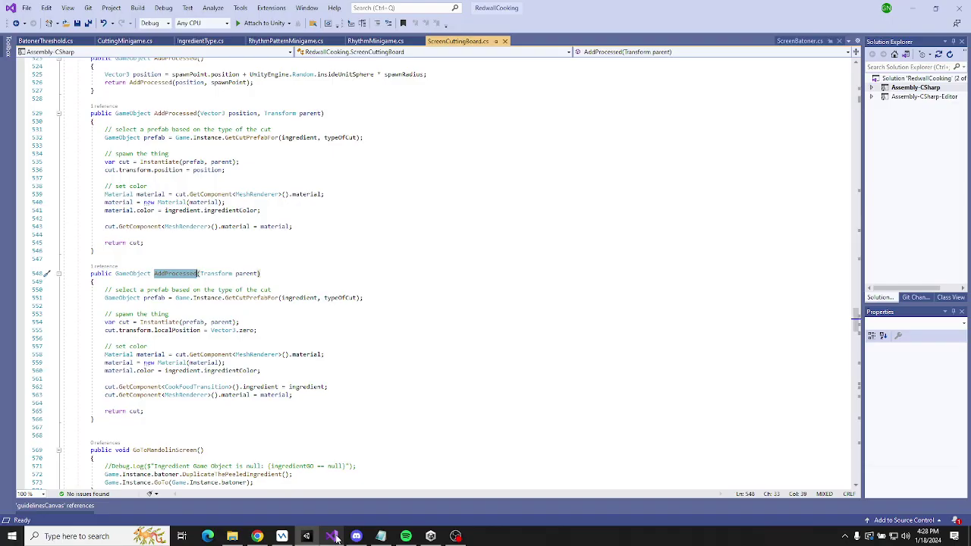
{"action": "left_click", "coordinate": [268, 303]}
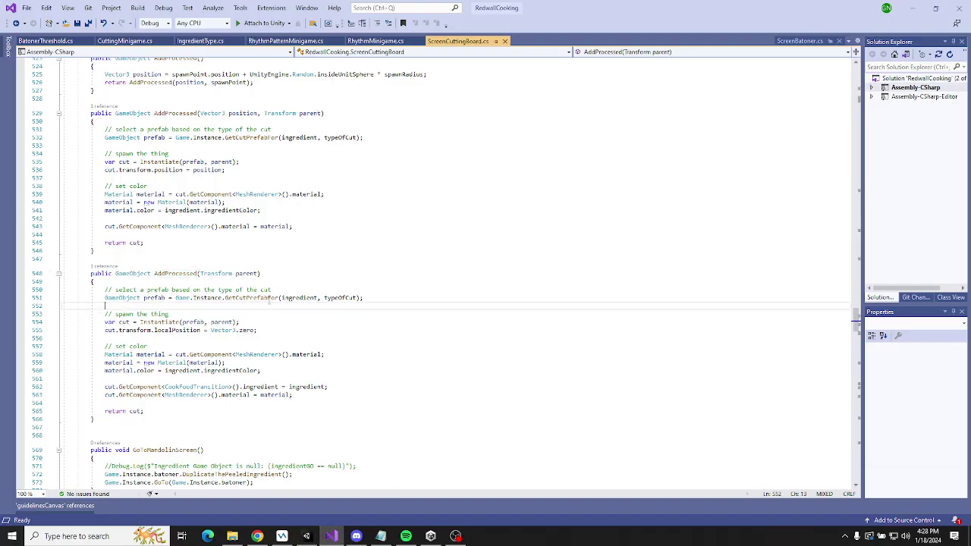
{"action": "key", "text": "F12"}
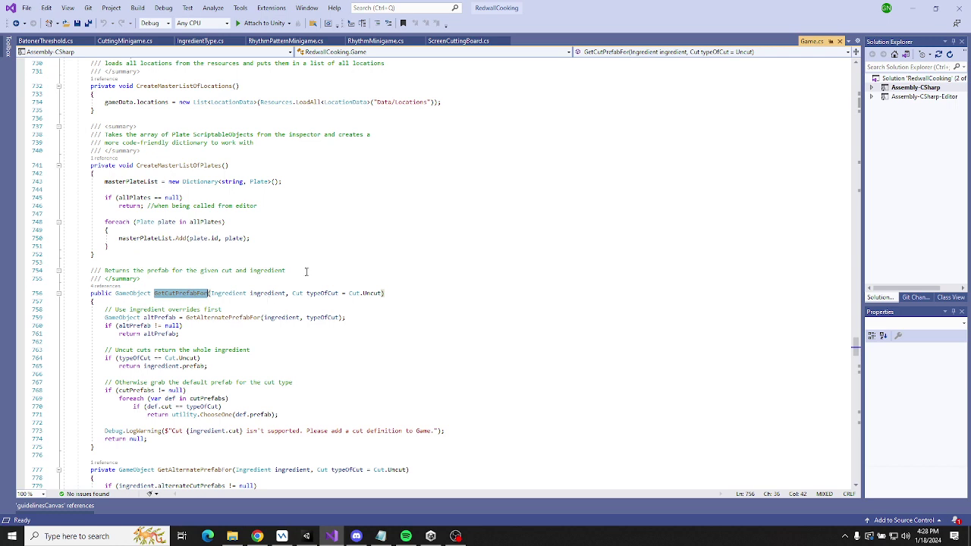
{"action": "left_click", "coordinate": [831, 41]}
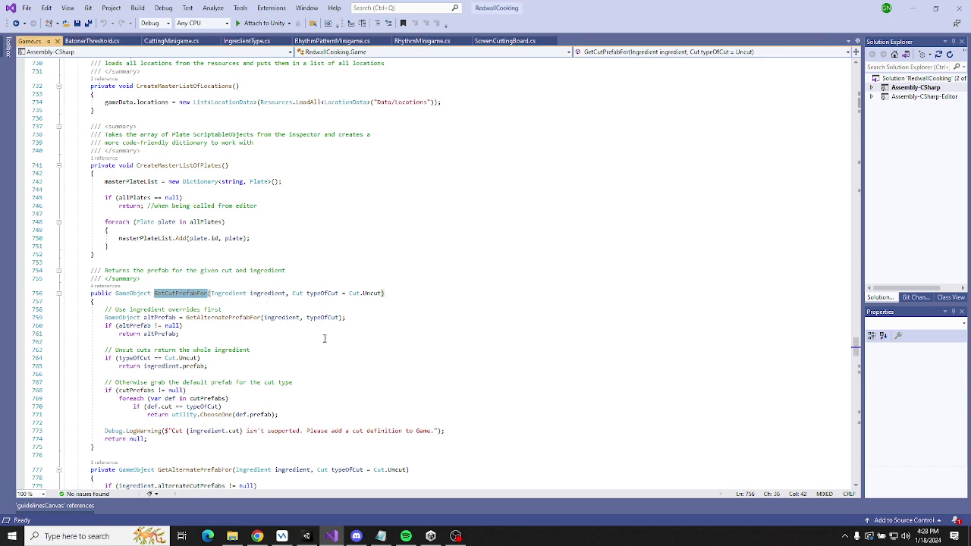
Return to Unity and select a julienne piece in the scene to inspect its Cook Food Transition settings and material.
{"action": "left_click", "coordinate": [431, 536]}
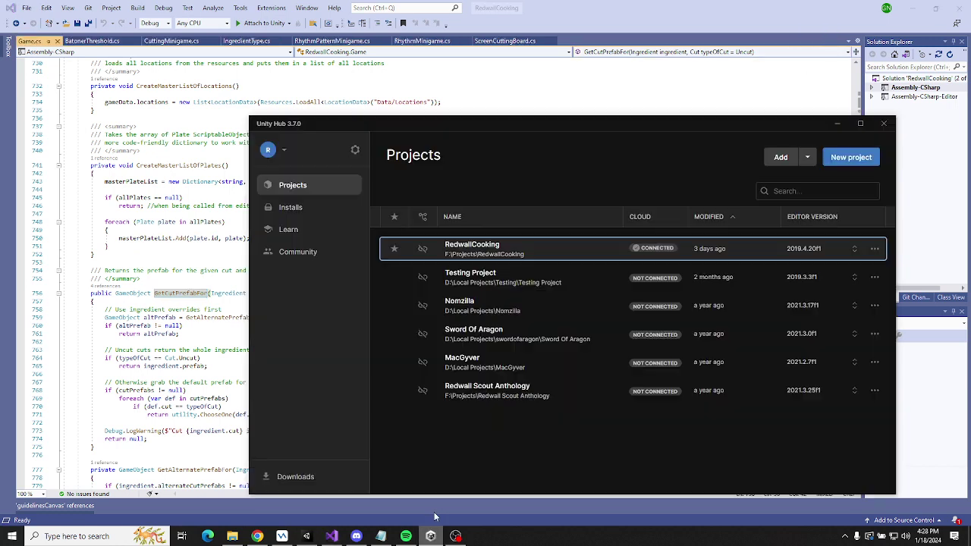
{"action": "left_click", "coordinate": [307, 536]}
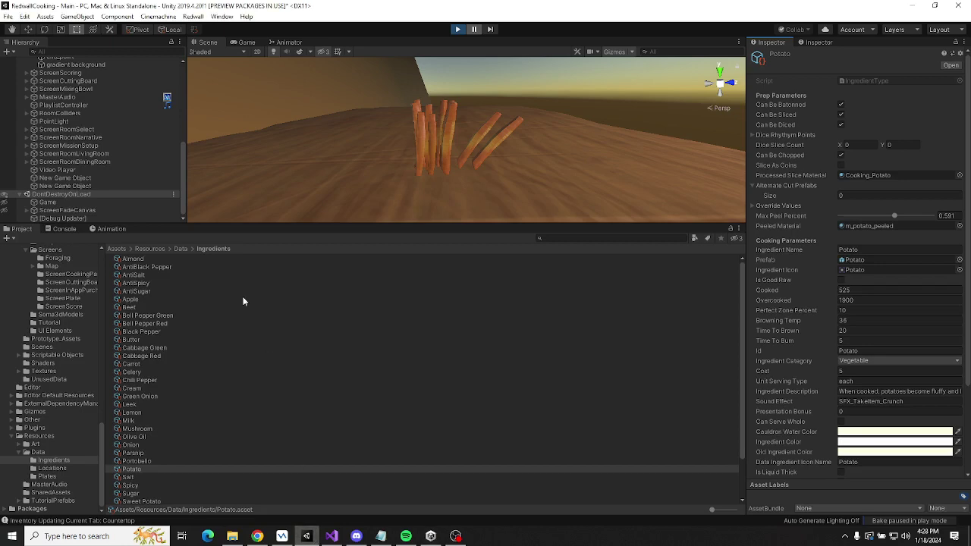
{"action": "left_click", "coordinate": [455, 127]}
{"action": "scroll", "coordinate": [809, 198], "scroll_direction": "down", "scroll_amount": 10}
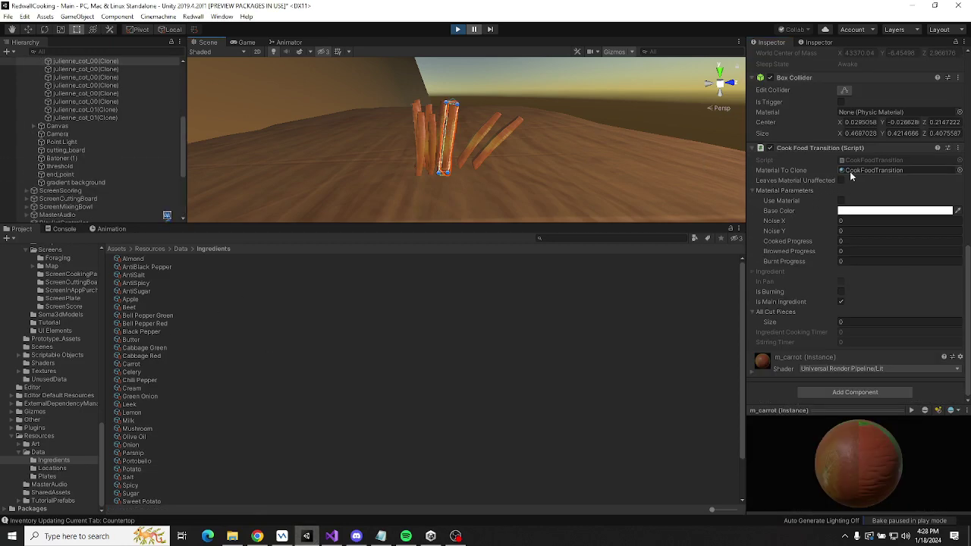
Open the CookFoodTransition script in Visual Studio and read from its material fields to the material setup in Start.
{"action": "double_click", "coordinate": [877, 162]}
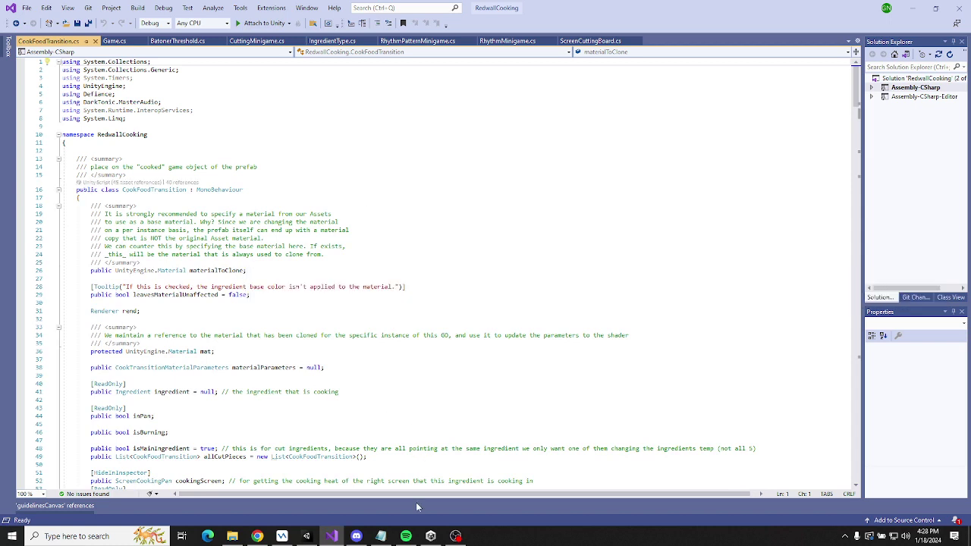
{"action": "mouse_move", "coordinate": [430, 537]}
{"action": "scroll", "coordinate": [213, 309], "scroll_direction": "down", "scroll_amount": 3}
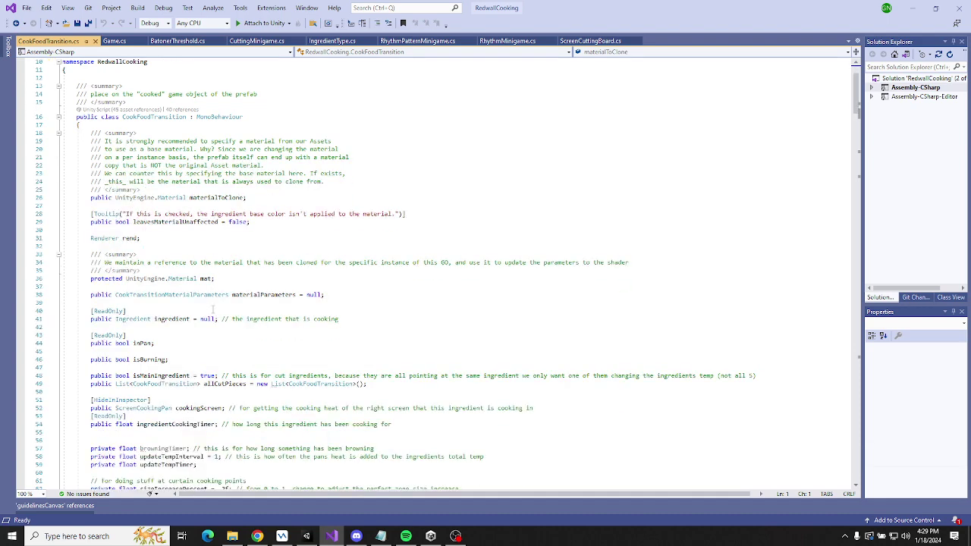
{"action": "scroll", "coordinate": [213, 309], "scroll_direction": "down", "scroll_amount": 15}
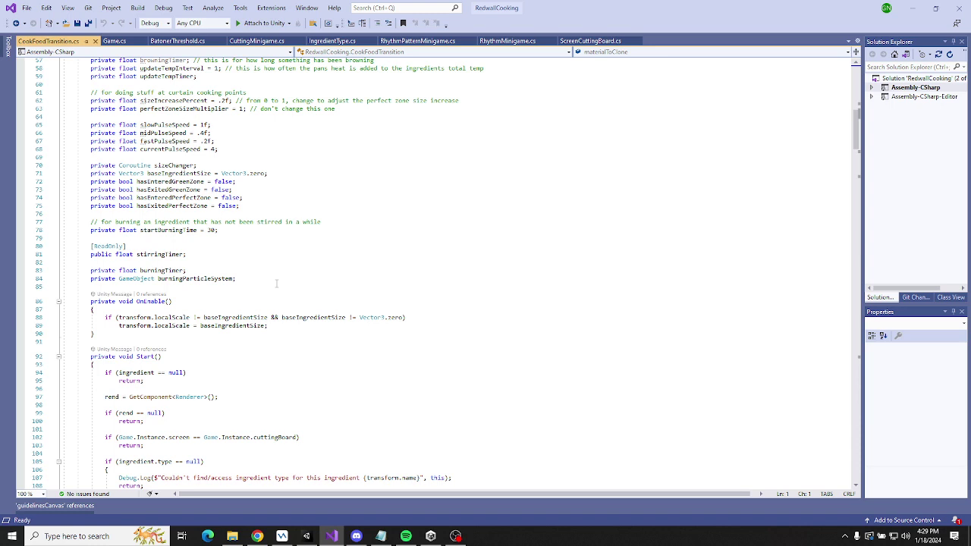
{"action": "scroll", "coordinate": [276, 283], "scroll_direction": "down", "scroll_amount": 4}
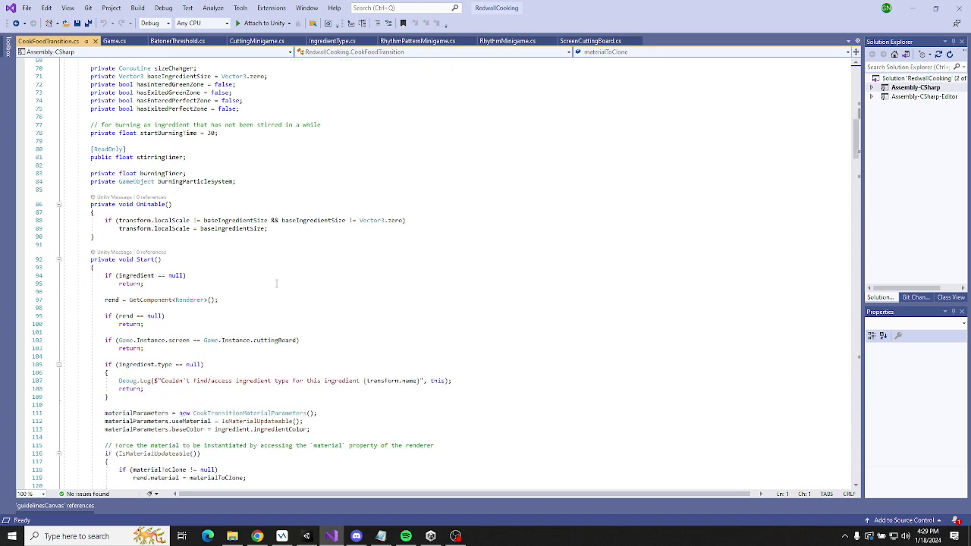
{"action": "scroll", "coordinate": [276, 283], "scroll_direction": "down", "scroll_amount": 2}
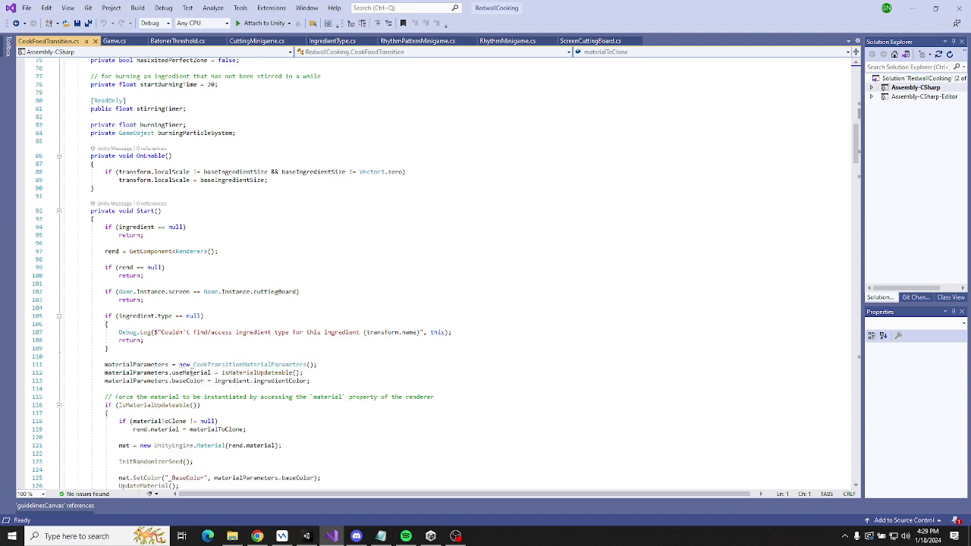
Go from the IsMaterialUpdateable call in Start to that method's definition.
{"action": "mouse_move", "coordinate": [278, 372]}
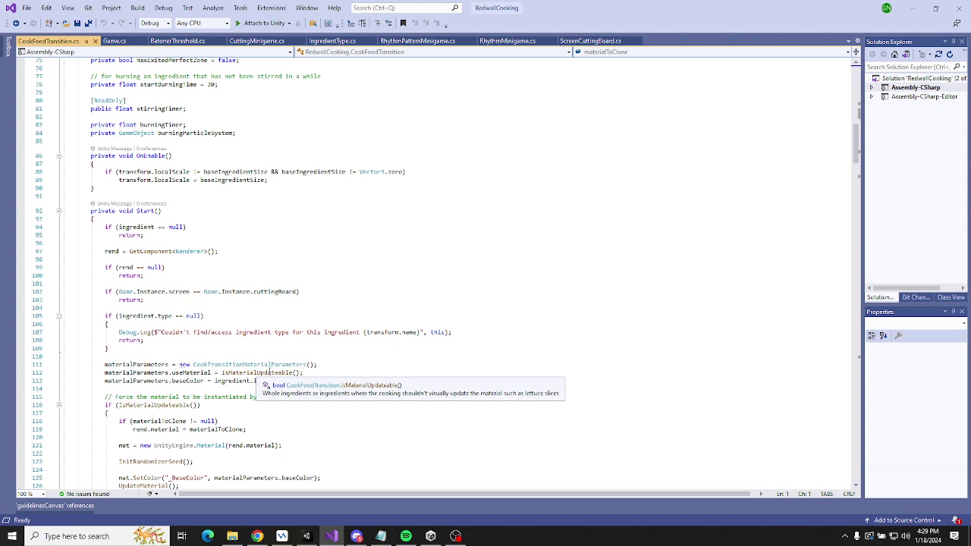
{"action": "left_click", "coordinate": [270, 372]}
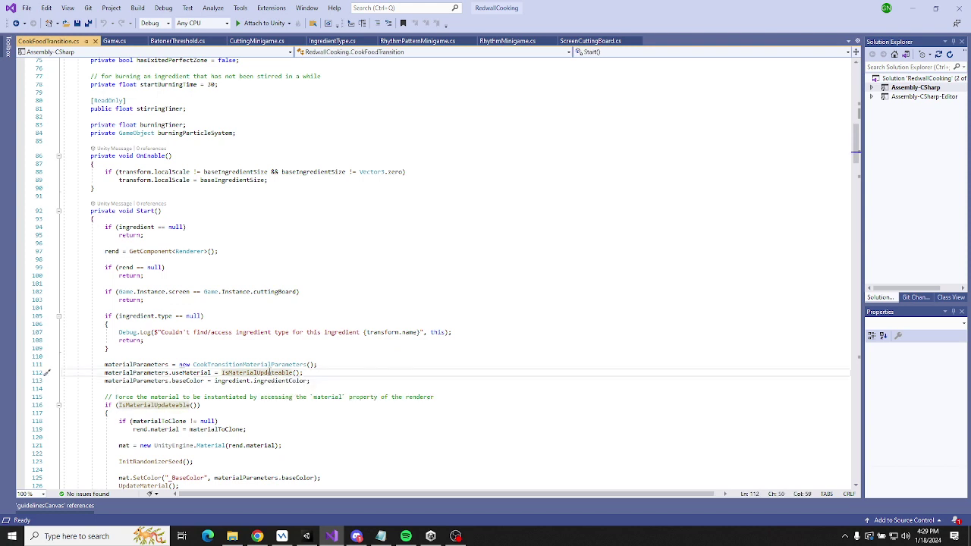
{"action": "key", "text": "F12"}
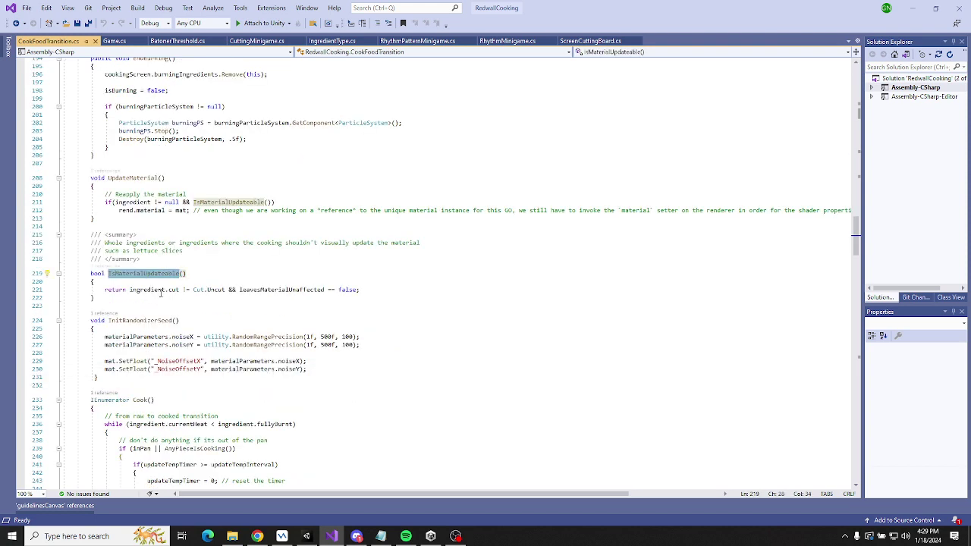
Examine the rest of CookFoodTransition.cs, including the Cook coroutine and CookTransitionMaterialParameters class, and return to the material field declarations.
{"action": "mouse_move", "coordinate": [182, 291]}
{"action": "scroll", "coordinate": [224, 202], "scroll_direction": "down", "scroll_amount": 6}
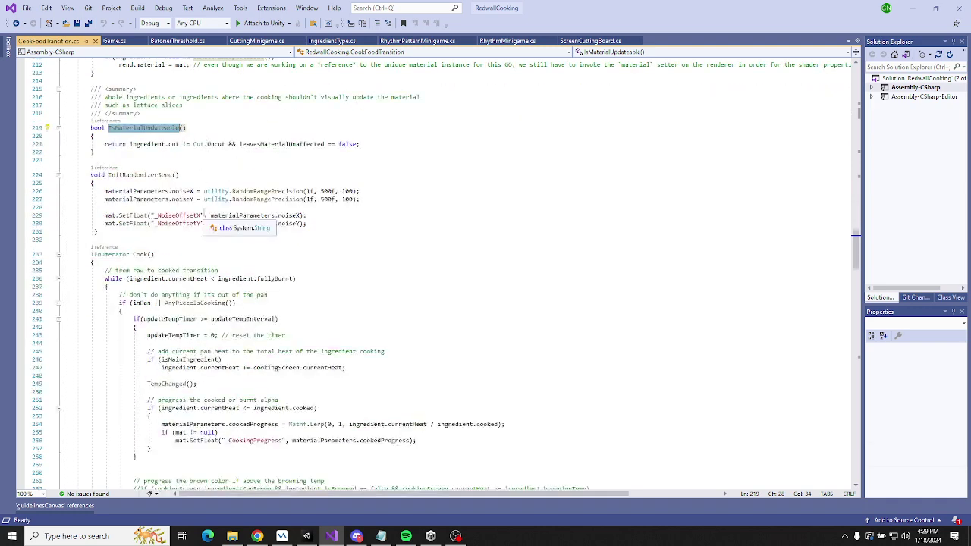
{"action": "scroll", "coordinate": [204, 213], "scroll_direction": "down", "scroll_amount": 4}
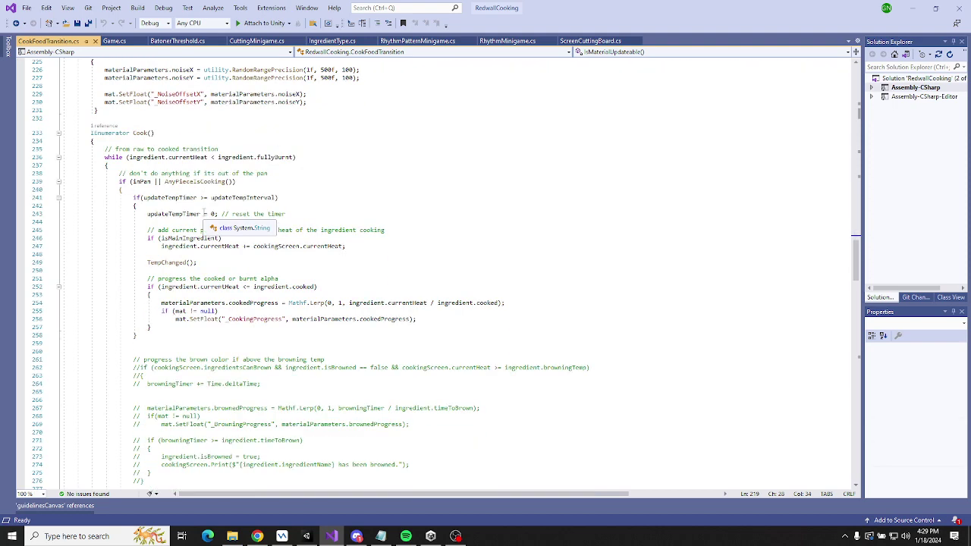
{"action": "scroll", "coordinate": [203, 213], "scroll_direction": "down", "scroll_amount": 6}
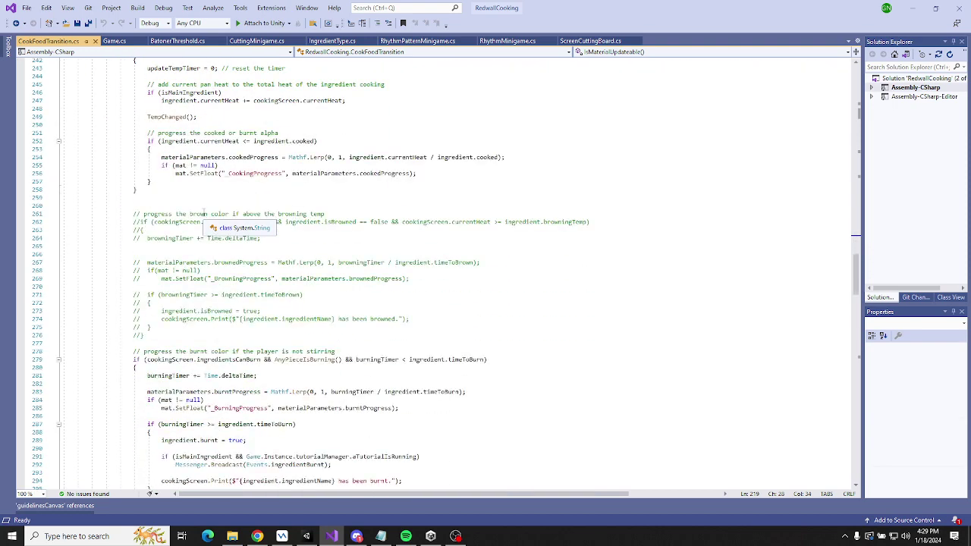
{"action": "scroll", "coordinate": [203, 213], "scroll_direction": "down", "scroll_amount": 3}
{"action": "scroll", "coordinate": [203, 213], "scroll_direction": "down", "scroll_amount": 14}
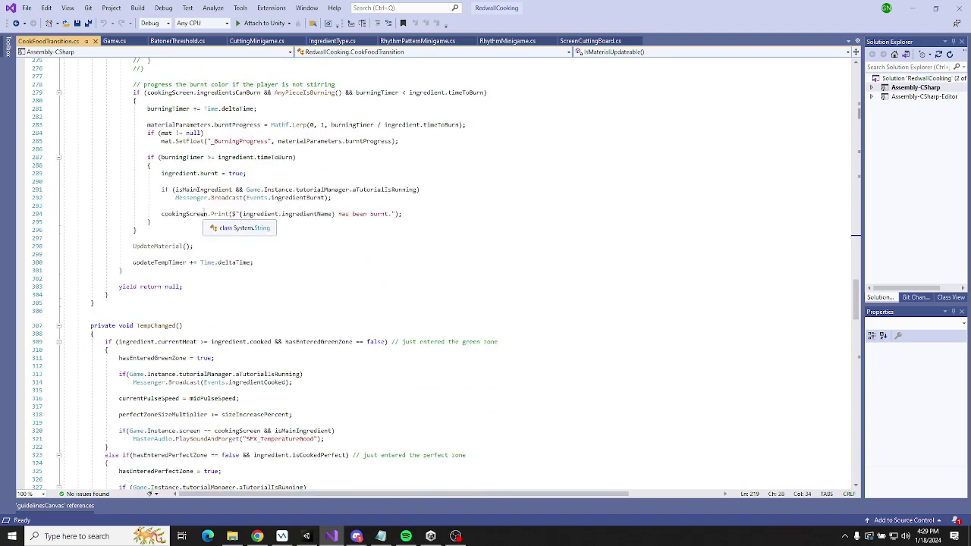
{"action": "scroll", "coordinate": [204, 213], "scroll_direction": "down", "scroll_amount": 15}
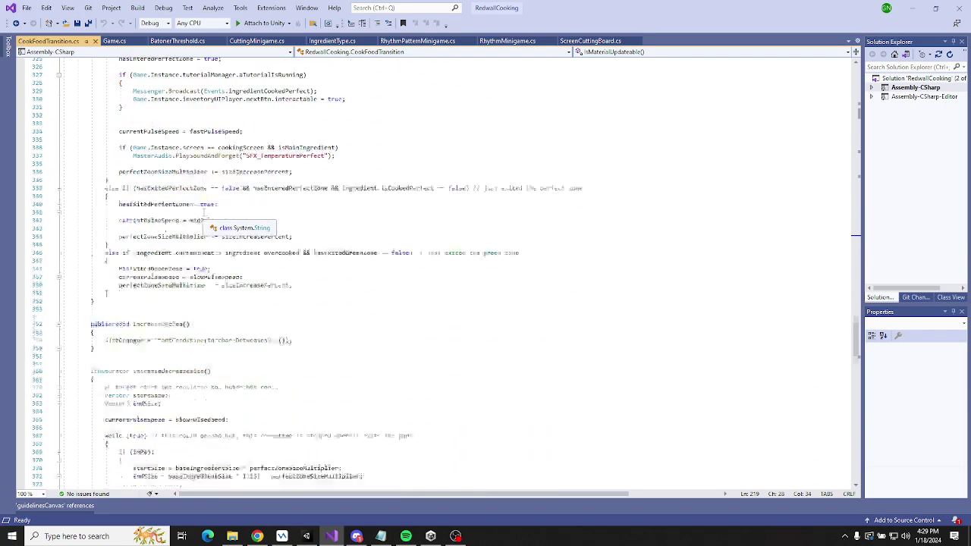
{"action": "scroll", "coordinate": [203, 213], "scroll_direction": "down", "scroll_amount": 15}
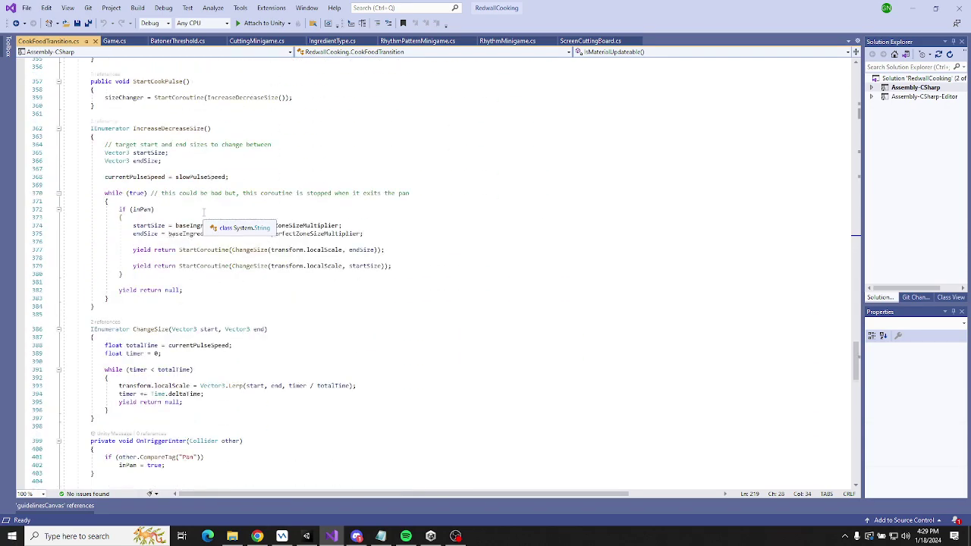
{"action": "scroll", "coordinate": [203, 213], "scroll_direction": "down", "scroll_amount": 15}
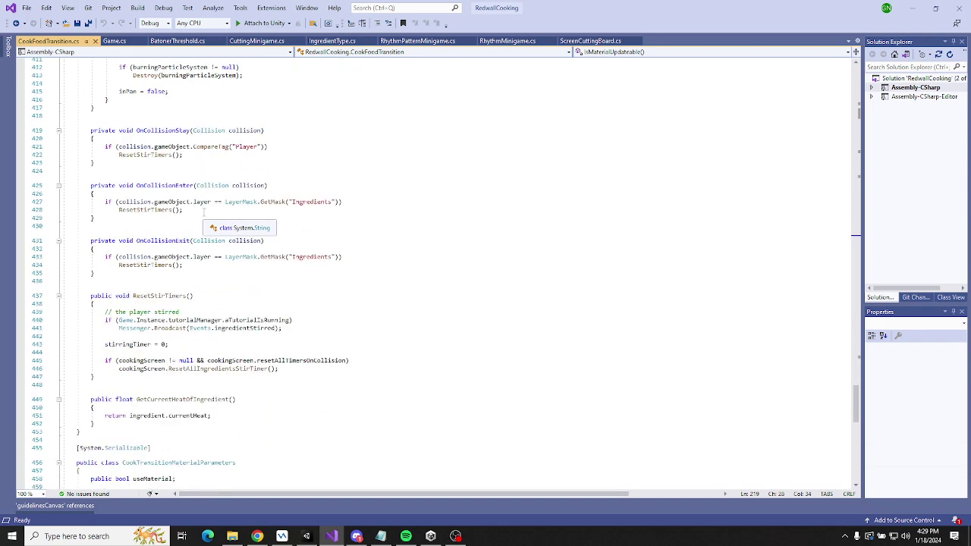
{"action": "scroll", "coordinate": [203, 213], "scroll_direction": "down", "scroll_amount": 2}
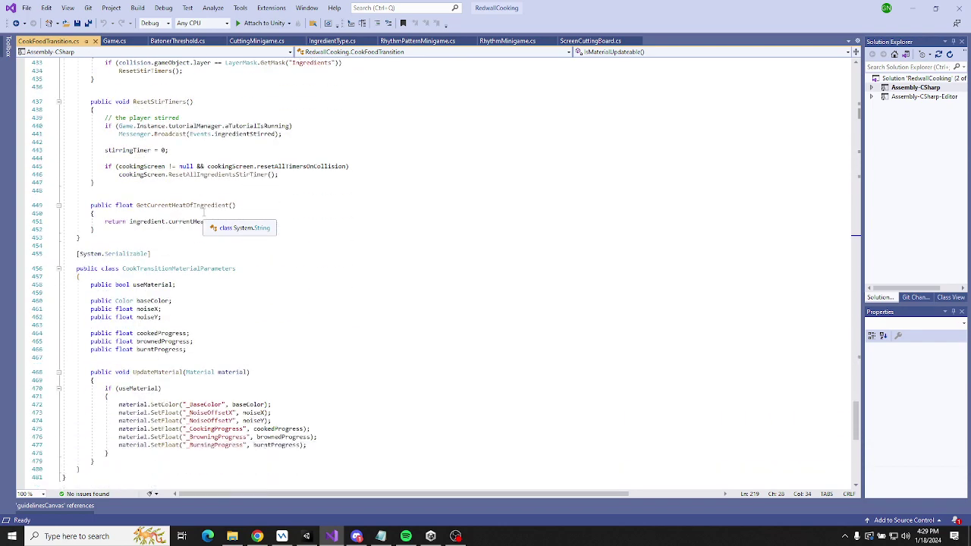
{"action": "scroll", "coordinate": [204, 213], "scroll_direction": "up", "scroll_amount": 20}
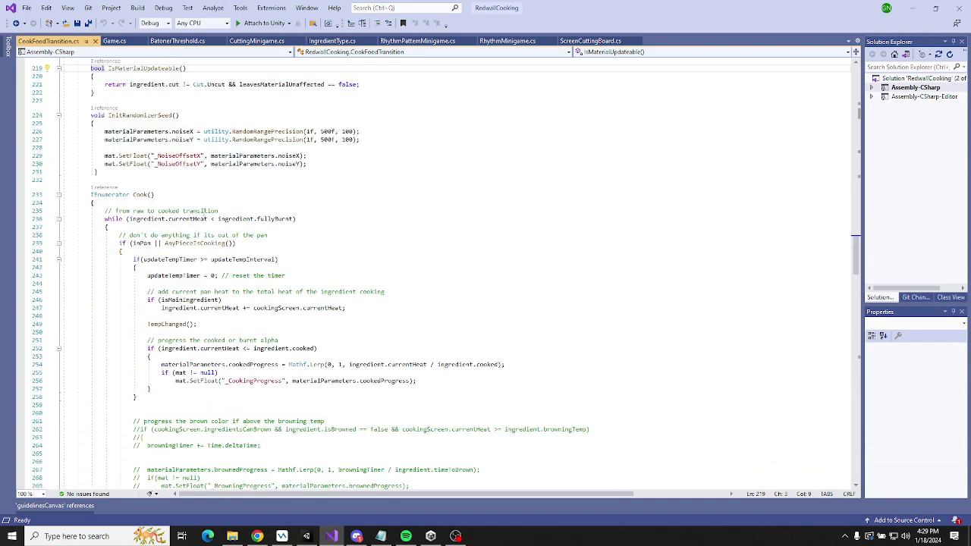
{"action": "scroll", "coordinate": [203, 213], "scroll_direction": "up", "scroll_amount": 20}
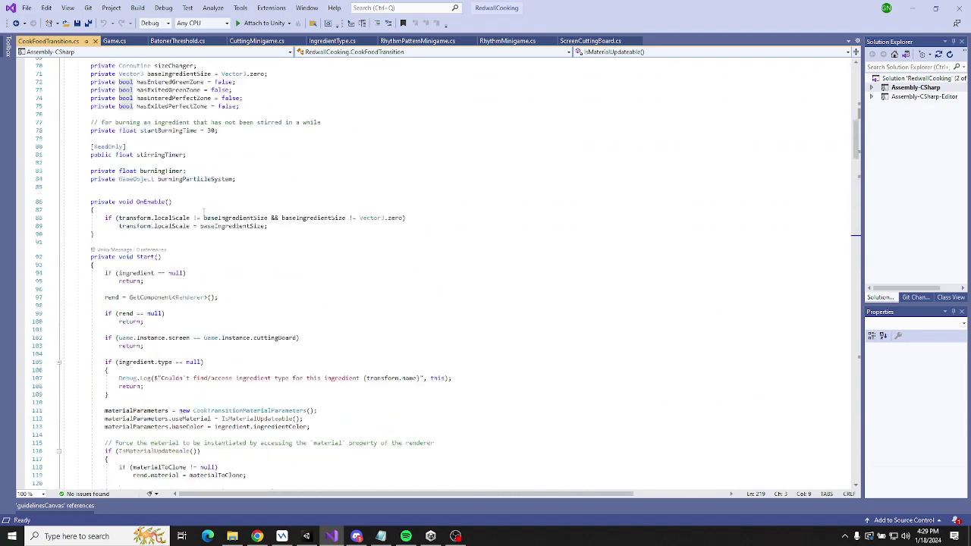
{"action": "scroll", "coordinate": [204, 213], "scroll_direction": "up", "scroll_amount": 8}
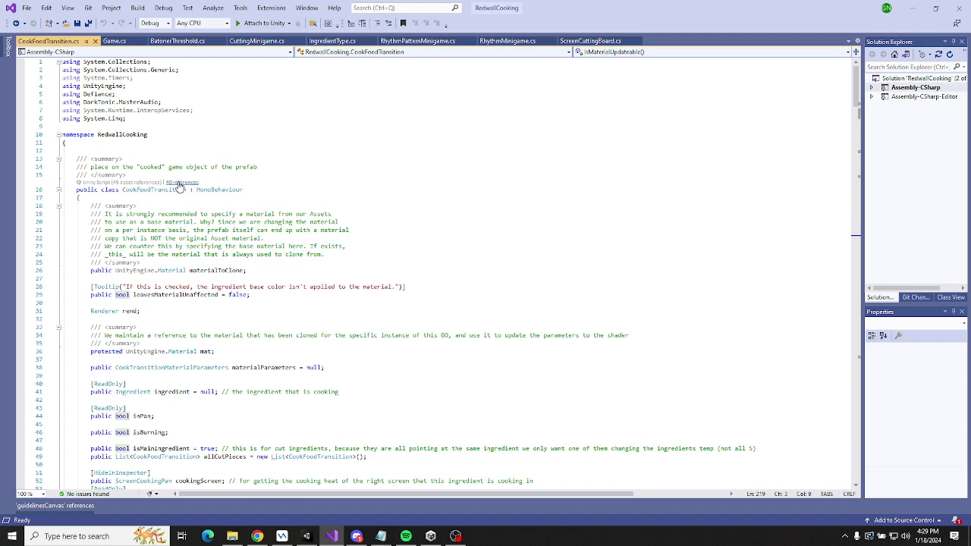
{"action": "scroll", "coordinate": [200, 151], "scroll_direction": "down", "scroll_amount": 5}
{"action": "scroll", "coordinate": [200, 152], "scroll_direction": "down", "scroll_amount": 2}
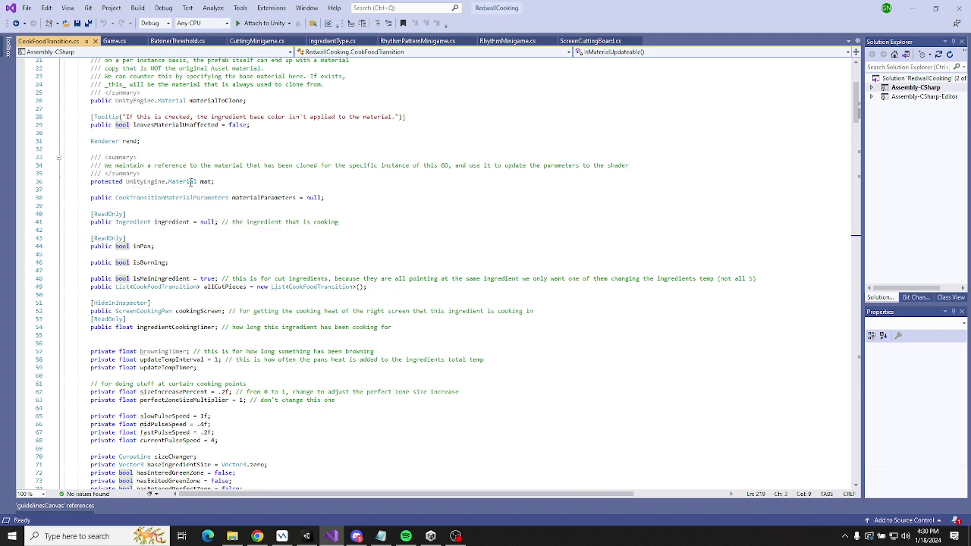
Find all references to materialToClone and open its assignments in IngredientDropper.cs and IngredientInitializerScript.cs.
{"action": "mouse_move", "coordinate": [212, 183]}
{"action": "scroll", "coordinate": [294, 142], "scroll_direction": "up", "scroll_amount": 2}
{"action": "left_click", "coordinate": [219, 150]}
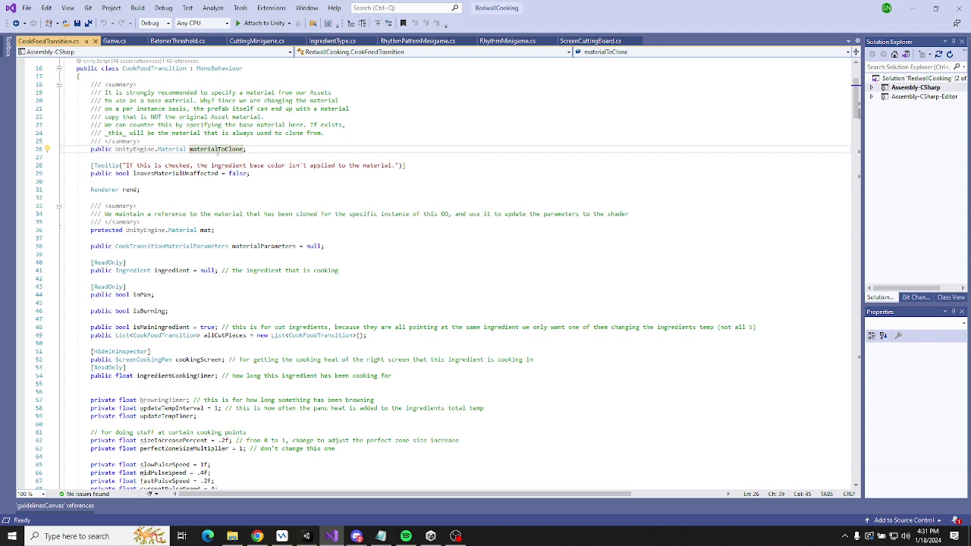
{"action": "right_click", "coordinate": [214, 149]}
{"action": "left_click", "coordinate": [295, 240]}
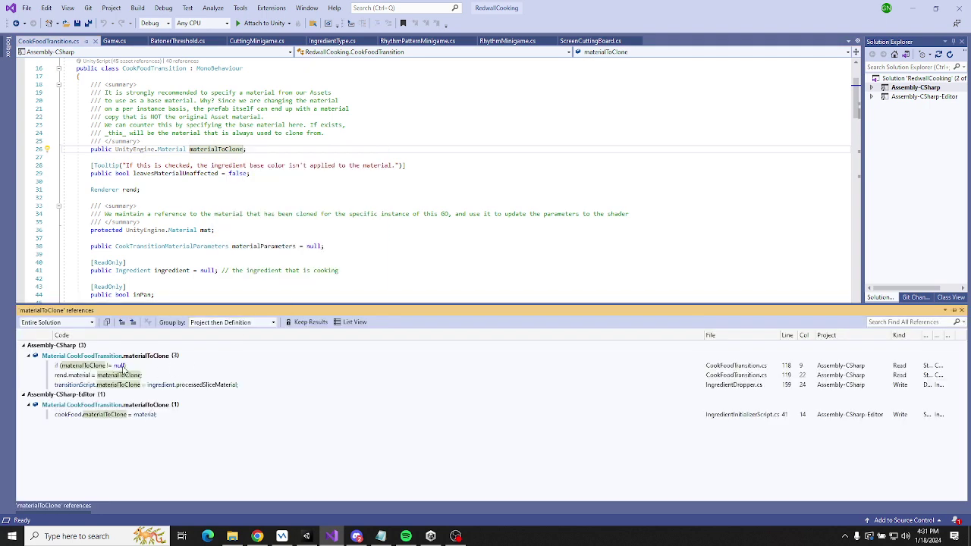
{"action": "left_click", "coordinate": [747, 385]}
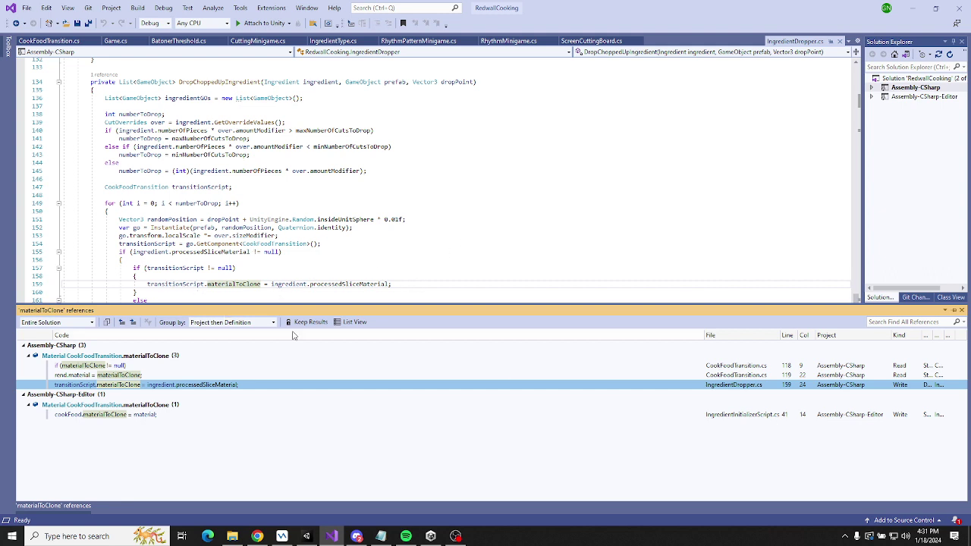
{"action": "left_click", "coordinate": [725, 416]}
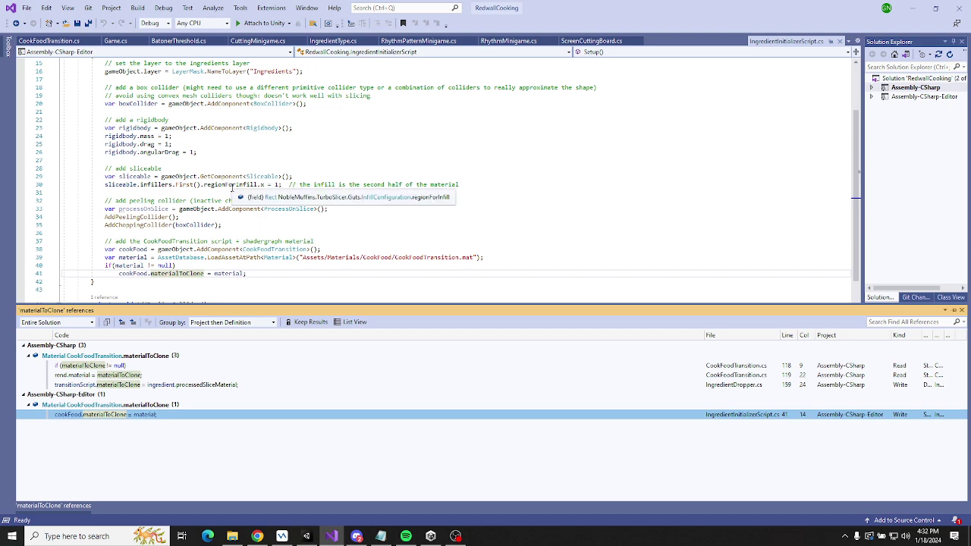
Return to Game.cs and review how GetCutPrefabFor chooses between alternate and default cut prefabs.
{"action": "left_click", "coordinate": [111, 41]}
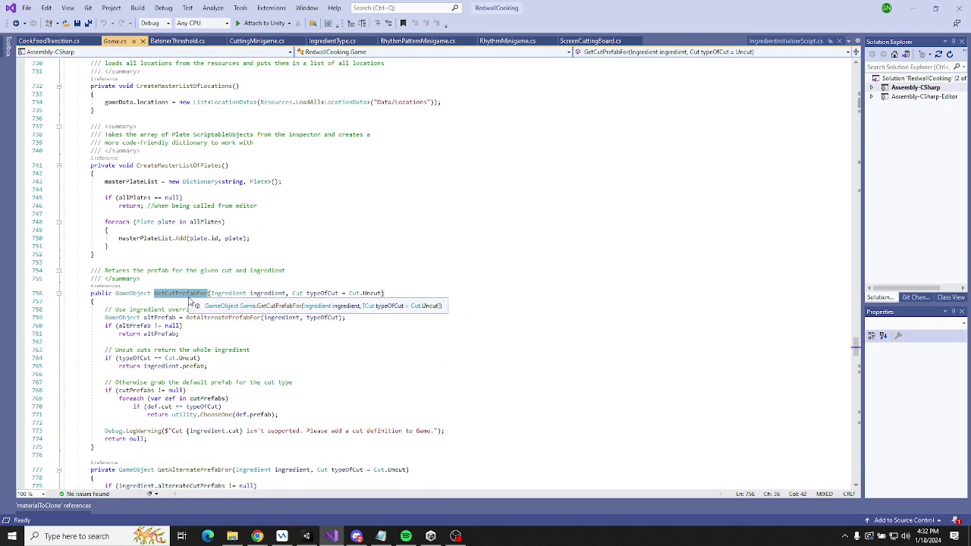
{"action": "left_click", "coordinate": [17, 24]}
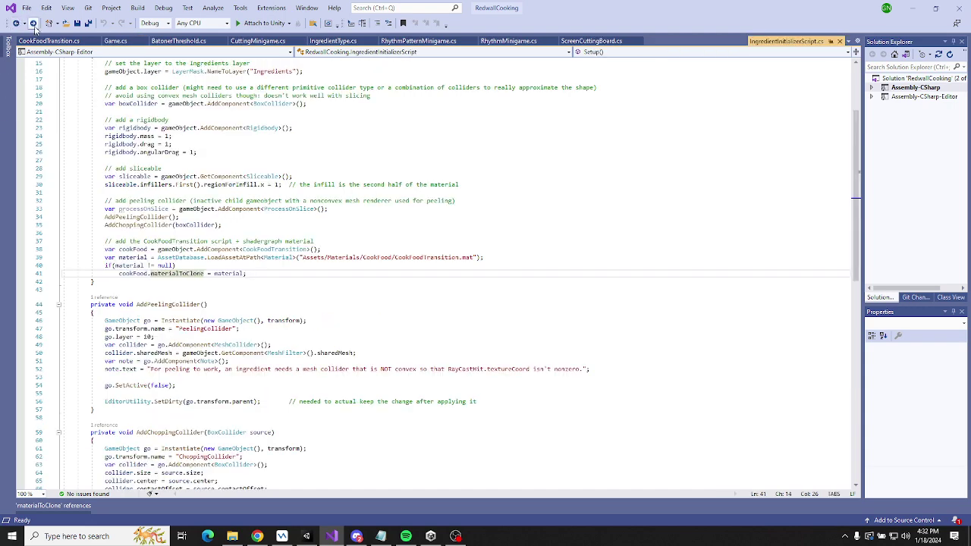
{"action": "left_click", "coordinate": [33, 24]}
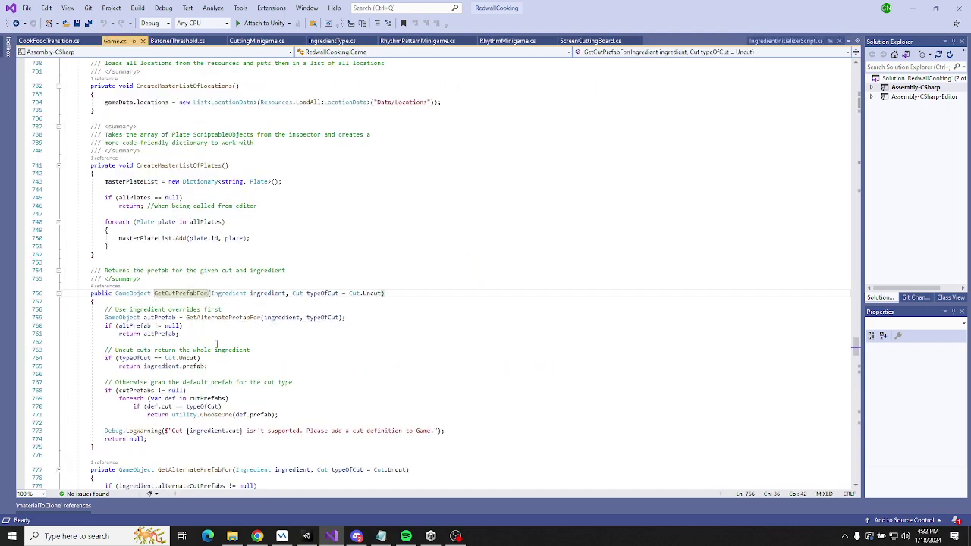
{"action": "scroll", "coordinate": [251, 331], "scroll_direction": "down", "scroll_amount": 1}
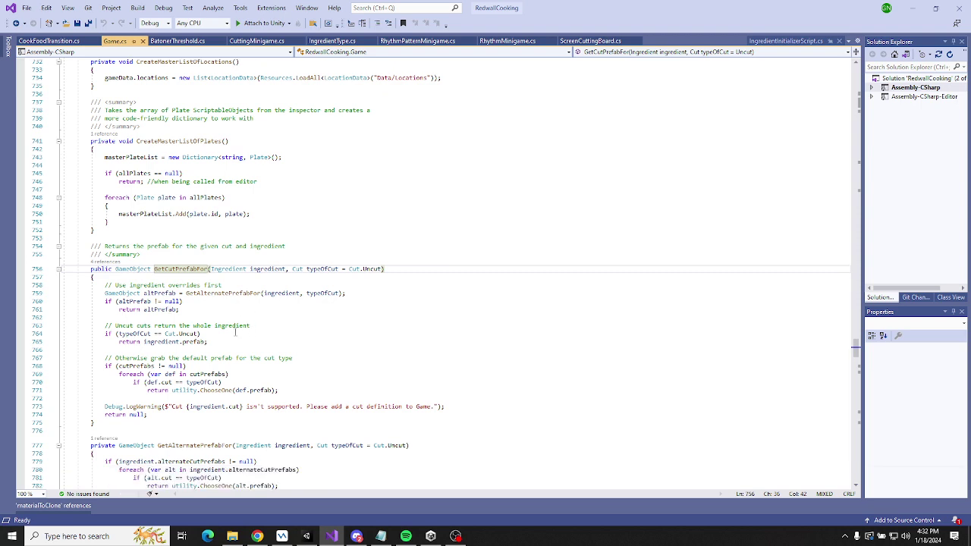
{"action": "scroll", "coordinate": [206, 334], "scroll_direction": "down", "scroll_amount": 1}
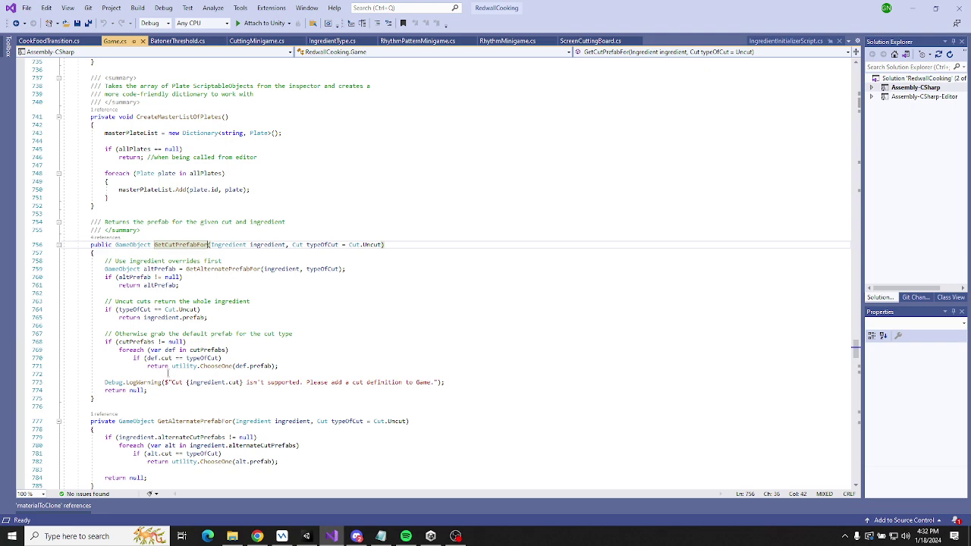
{"action": "scroll", "coordinate": [168, 373], "scroll_direction": "up", "scroll_amount": 11}
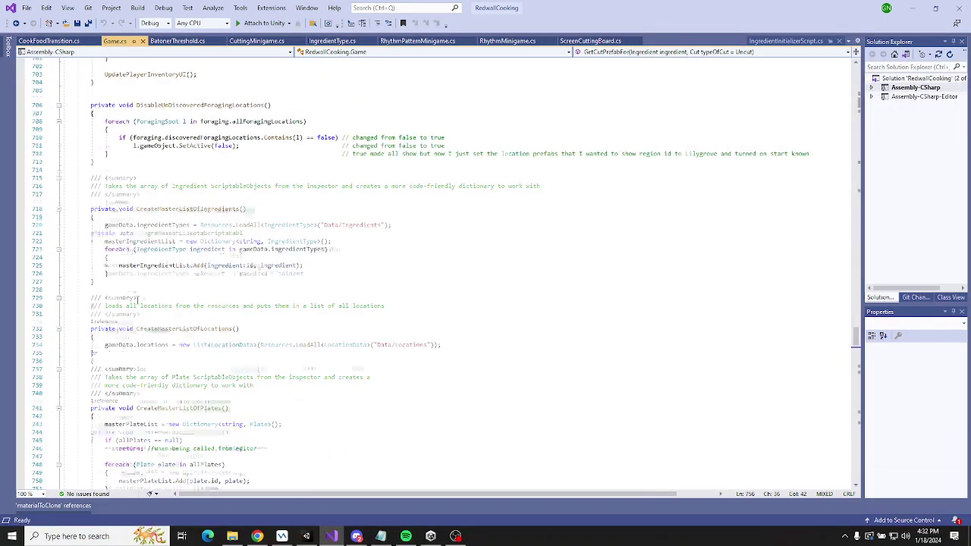
{"action": "scroll", "coordinate": [138, 299], "scroll_direction": "up", "scroll_amount": 9}
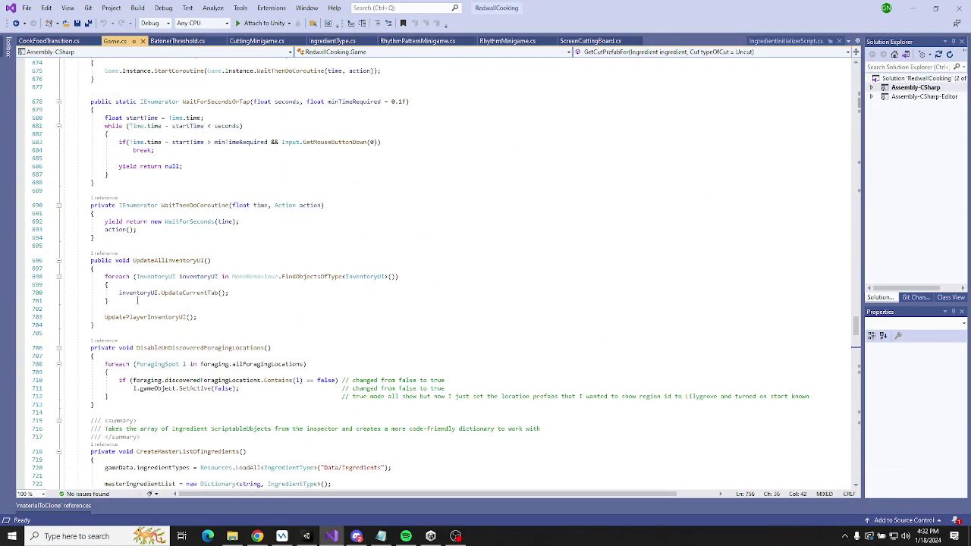
Trace the call chain from OnThresholdHit in BatonerThreshold.cs through ProduceBatons to the AddProcessed definition in ScreenCuttingBoard.cs.
{"action": "left_click", "coordinate": [176, 40]}
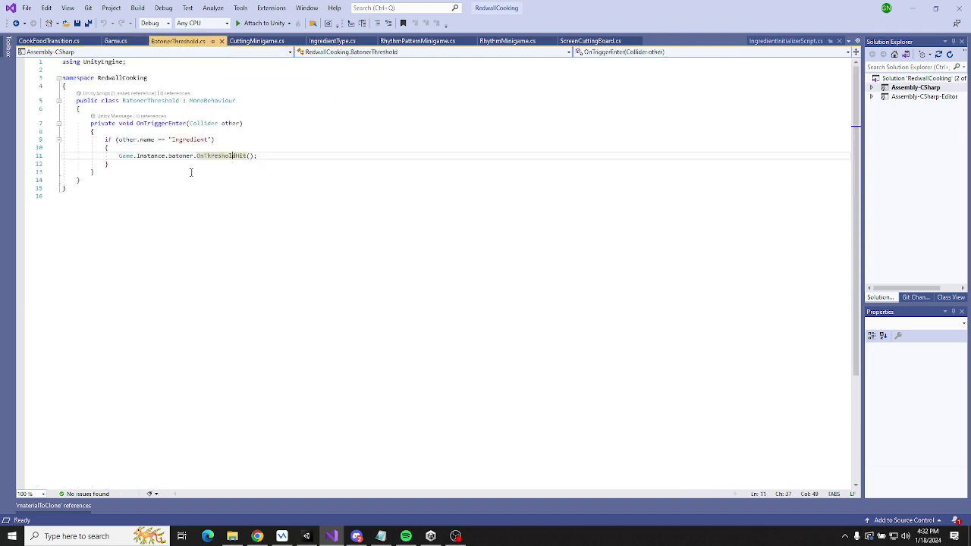
{"action": "left_click", "coordinate": [223, 156]}
{"action": "key", "text": "F12"}
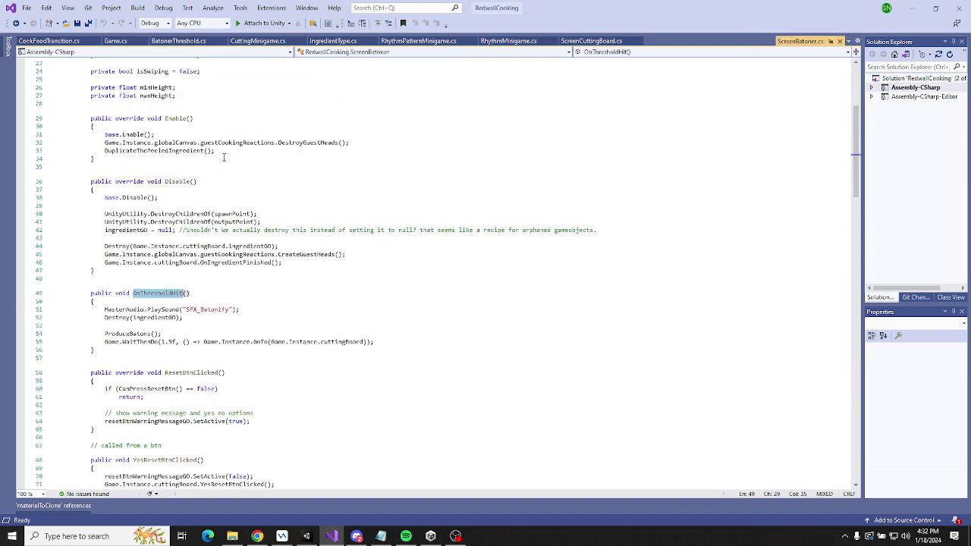
{"action": "left_click", "coordinate": [144, 335], "text": "ctrl"}
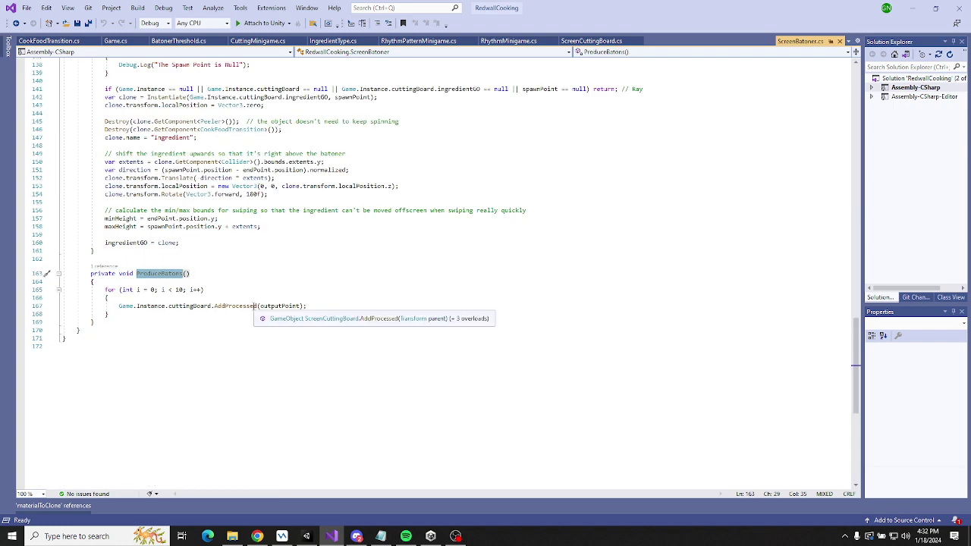
{"action": "left_click", "coordinate": [248, 306], "text": "ctrl"}
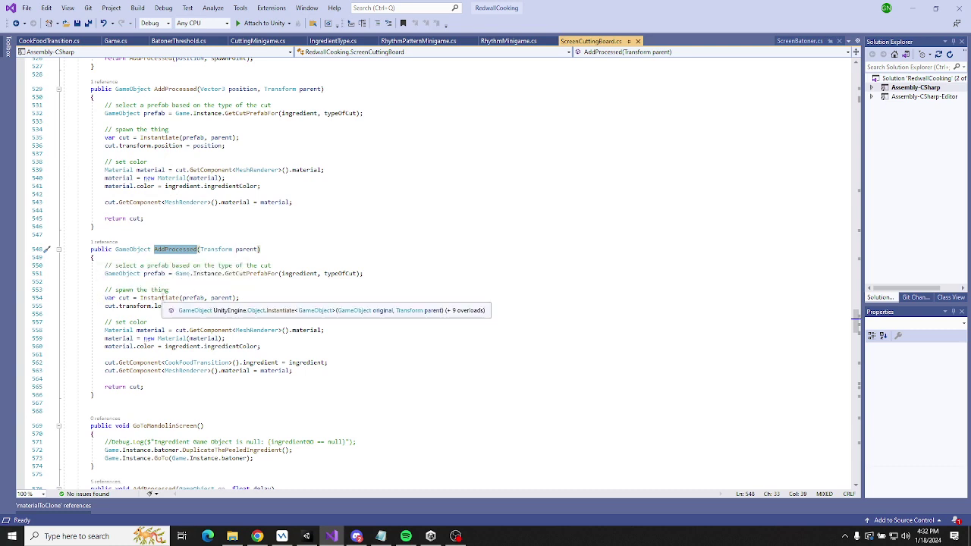
Open the definition of Instantiate used in AddProcessed(Transform parent), review its overloads, and close the metadata file.
{"action": "left_click", "coordinate": [161, 297]}
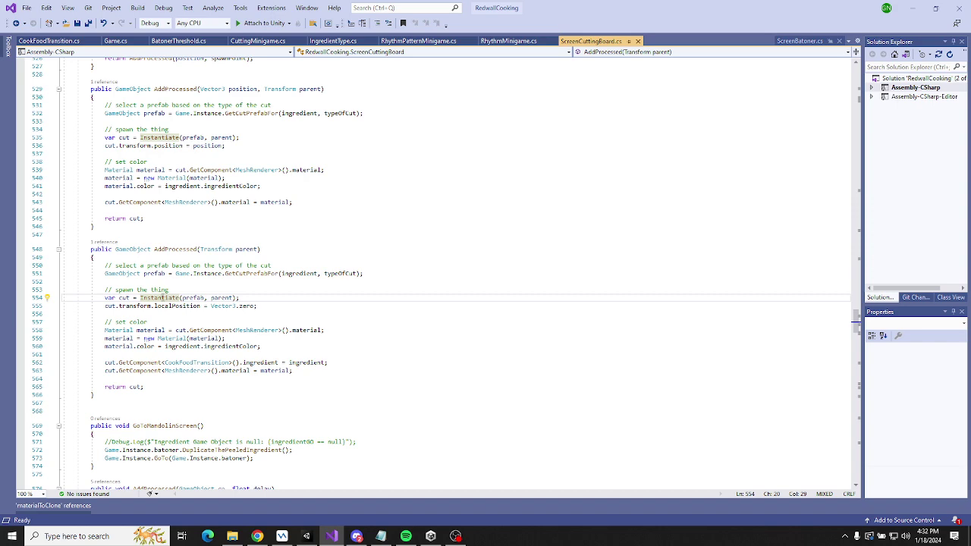
{"action": "key", "text": "F12"}
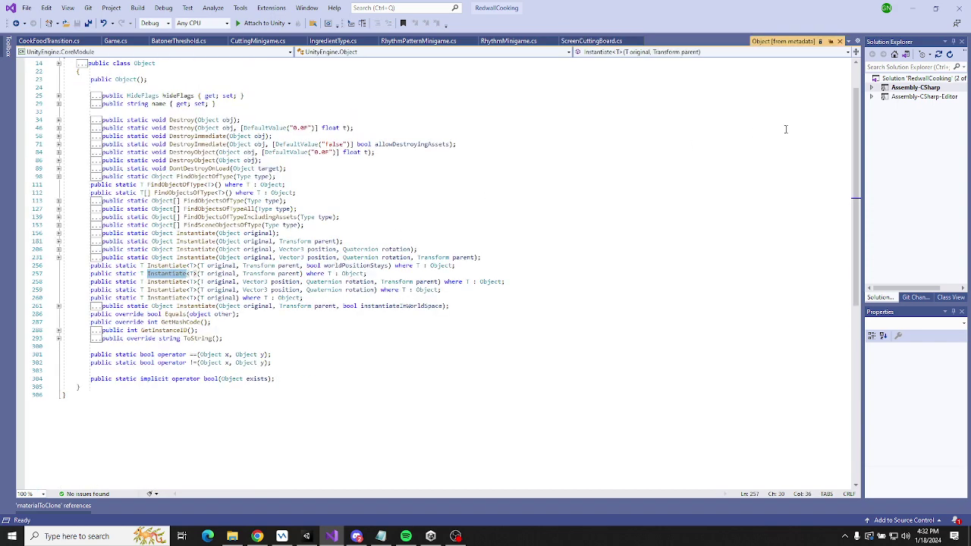
{"action": "left_click", "coordinate": [839, 41]}
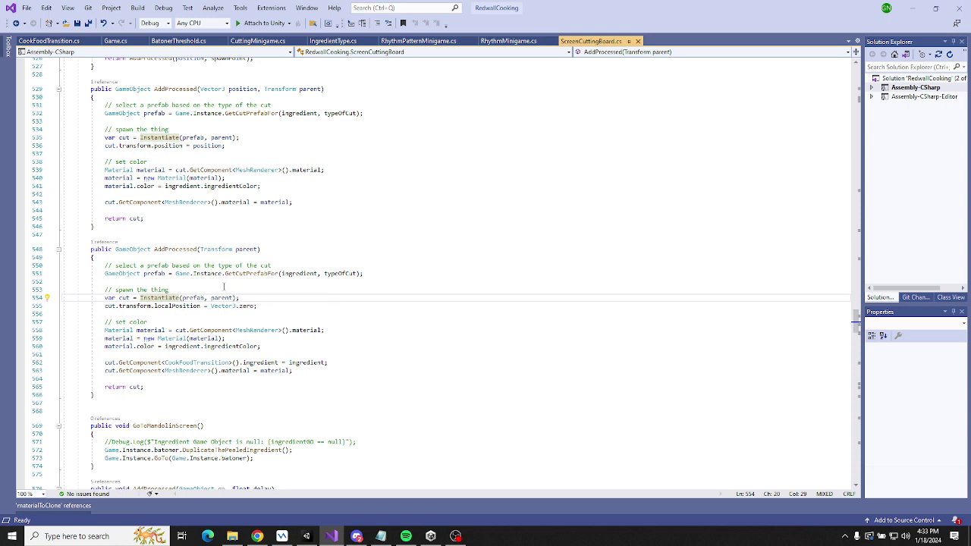
Revisit the ProduceBatons and OnThresholdHit calls in ScreenBatoner.cs, and return to the AddProcessed overloads in ScreenCuttingBoard.cs.
{"action": "left_click", "coordinate": [15, 23]}
{"action": "left_click", "coordinate": [15, 23]}
{"action": "left_click", "coordinate": [16, 24]}
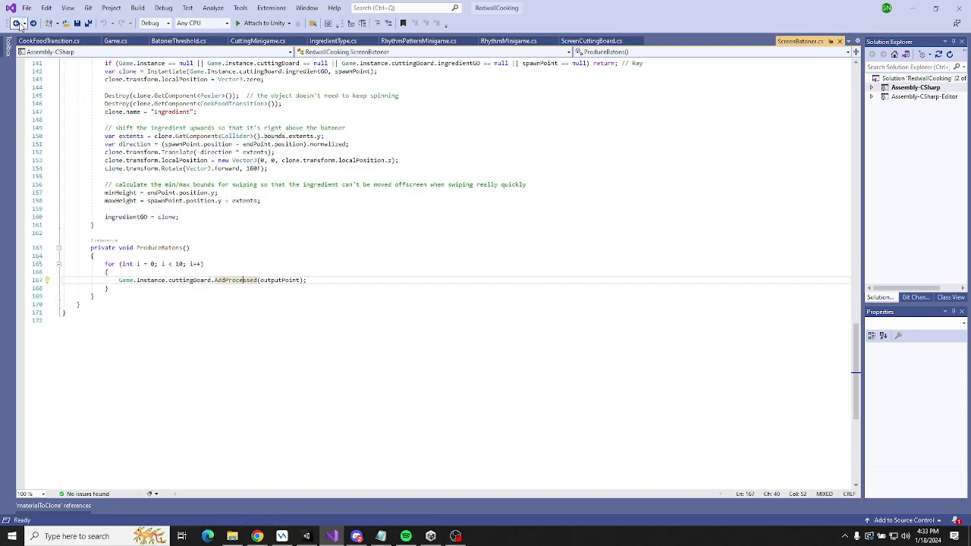
{"action": "left_click", "coordinate": [15, 24]}
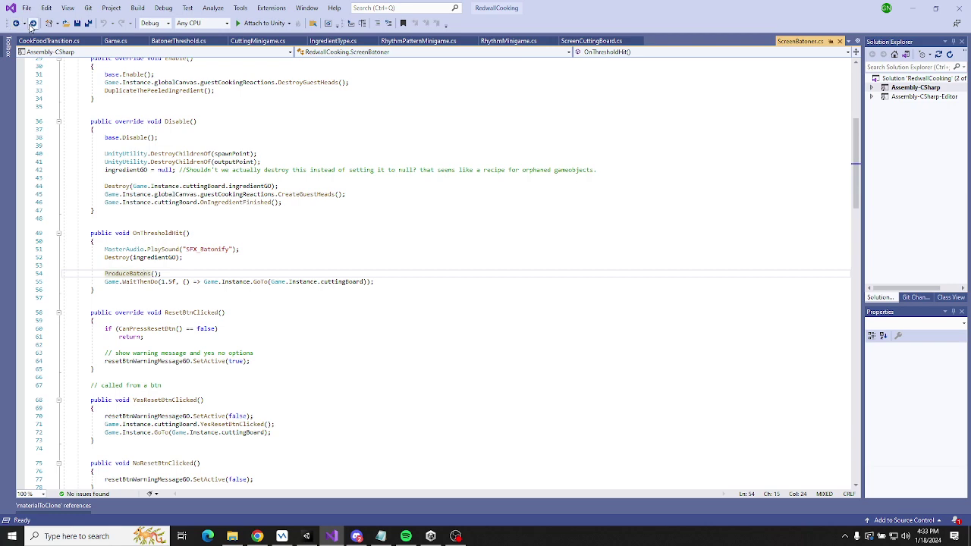
{"action": "left_click", "coordinate": [32, 24]}
{"action": "left_click", "coordinate": [32, 23]}
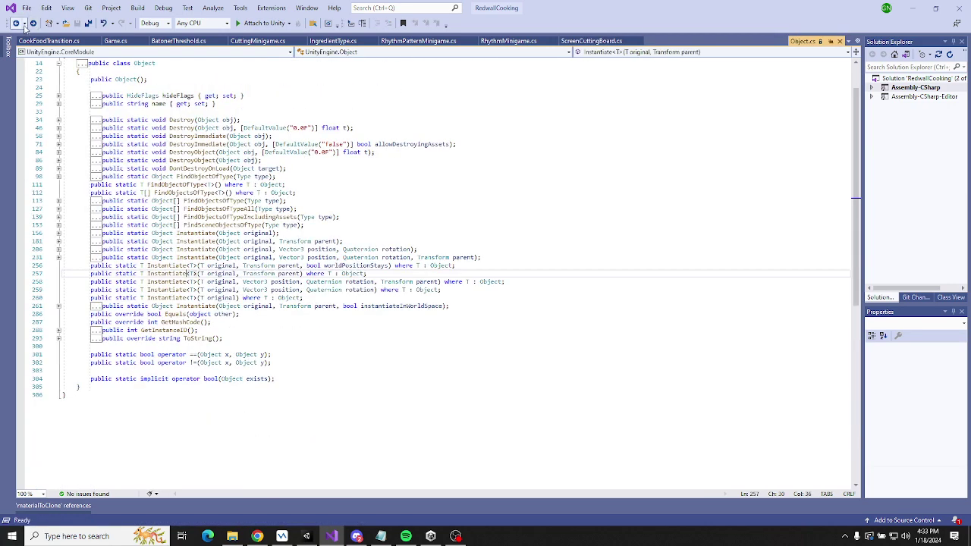
{"action": "left_click", "coordinate": [15, 24]}
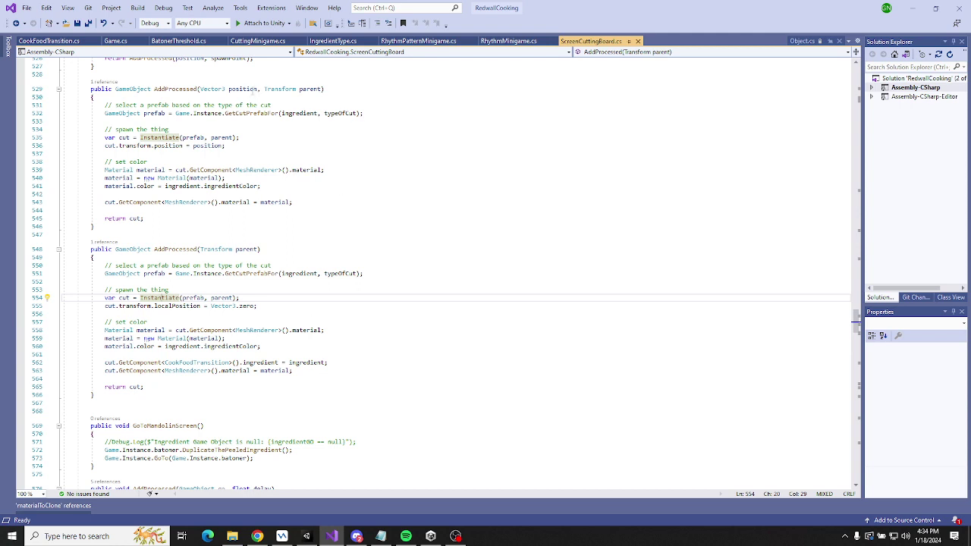
Give the position parameter of AddProcessed(Vector3 position, Transform parent) a default value of Vector3.zero.
{"action": "left_click", "coordinate": [248, 89]}
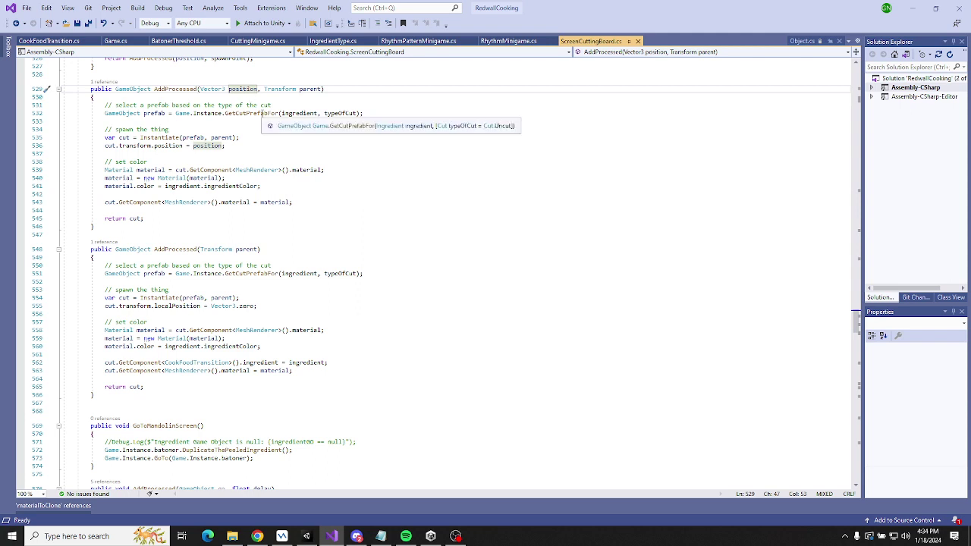
{"action": "left_click", "coordinate": [258, 89]}
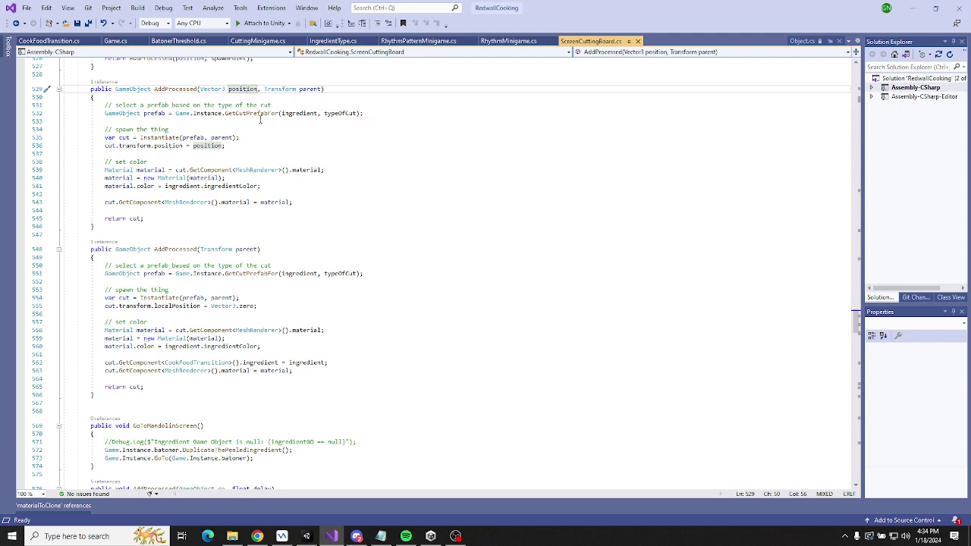
{"action": "type", "text": "= vect"}
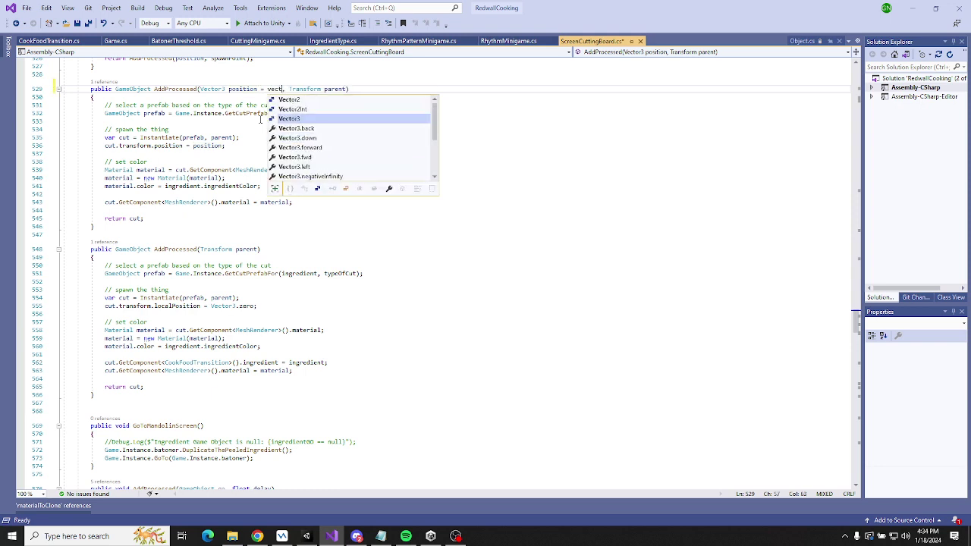
{"action": "type", "text": ".z"}
{"action": "key", "text": "Tab"}
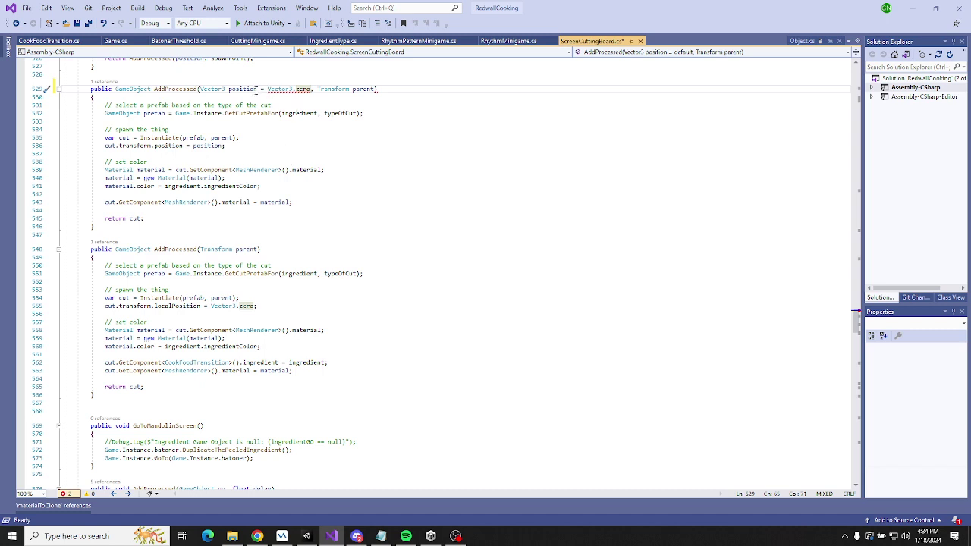
Remove the default value = Vector3.zero from the position parameter of AddProcessed(Vector3 position, Transform parent).
{"action": "left_click_drag", "start_coordinate": [258, 89], "coordinate": [312, 90]}
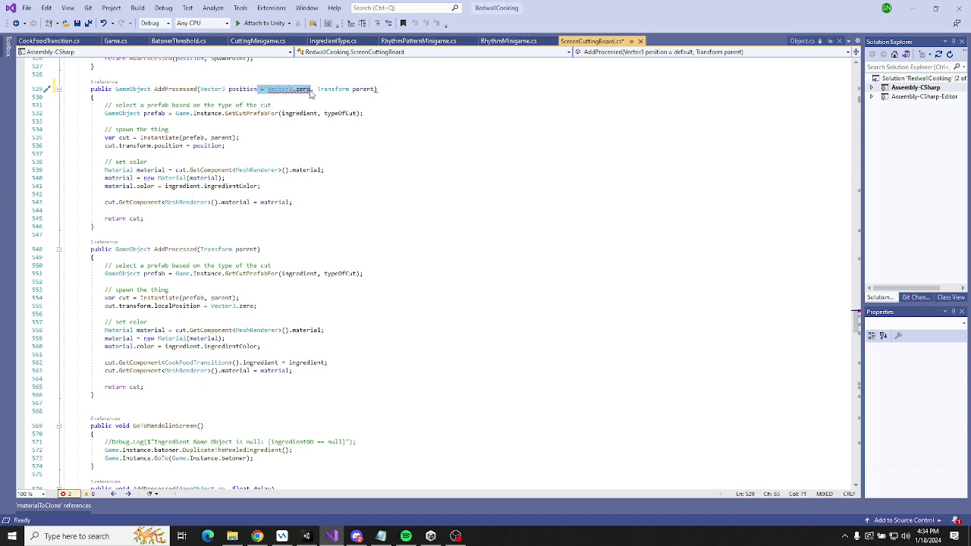
{"action": "key", "text": "BackSpace"}
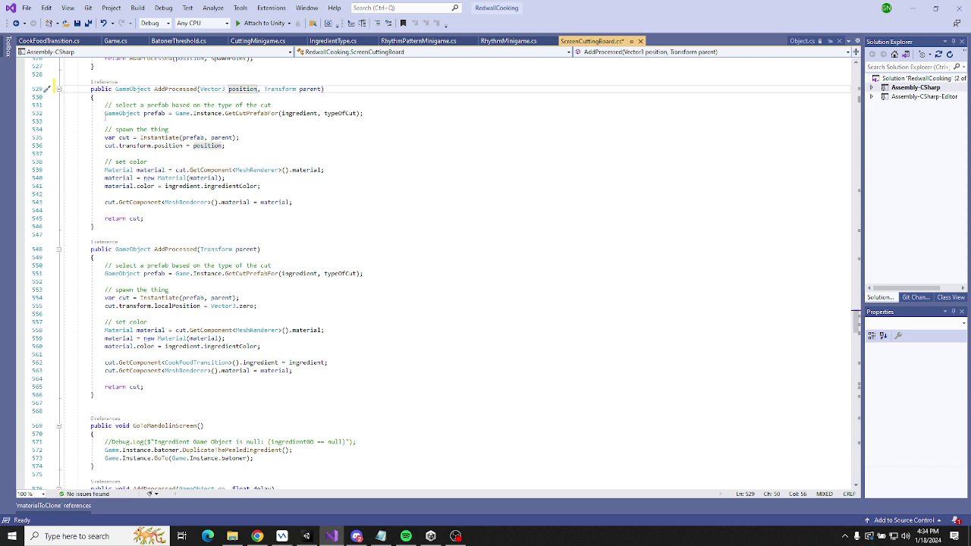
{"action": "left_click_drag", "start_coordinate": [104, 105], "coordinate": [155, 218]}
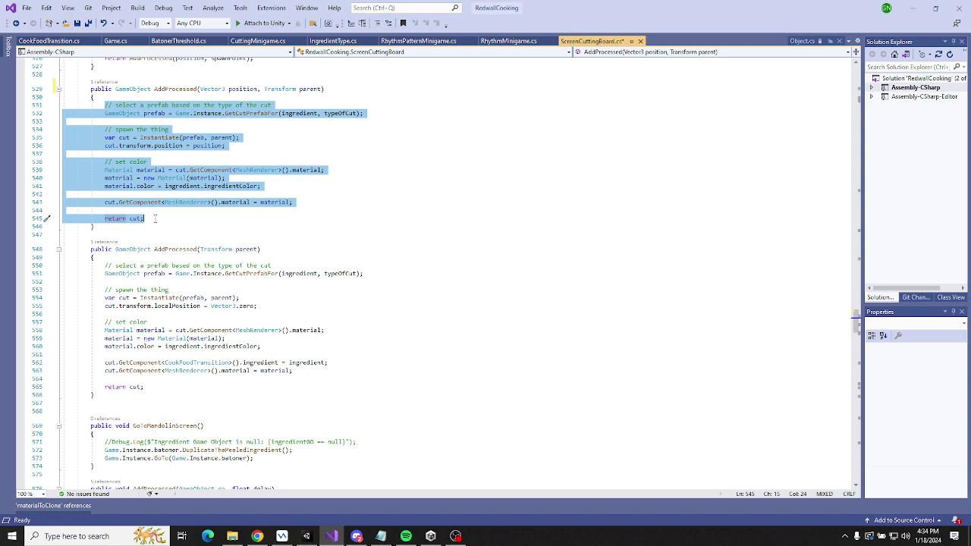
{"action": "left_click", "coordinate": [155, 218]}
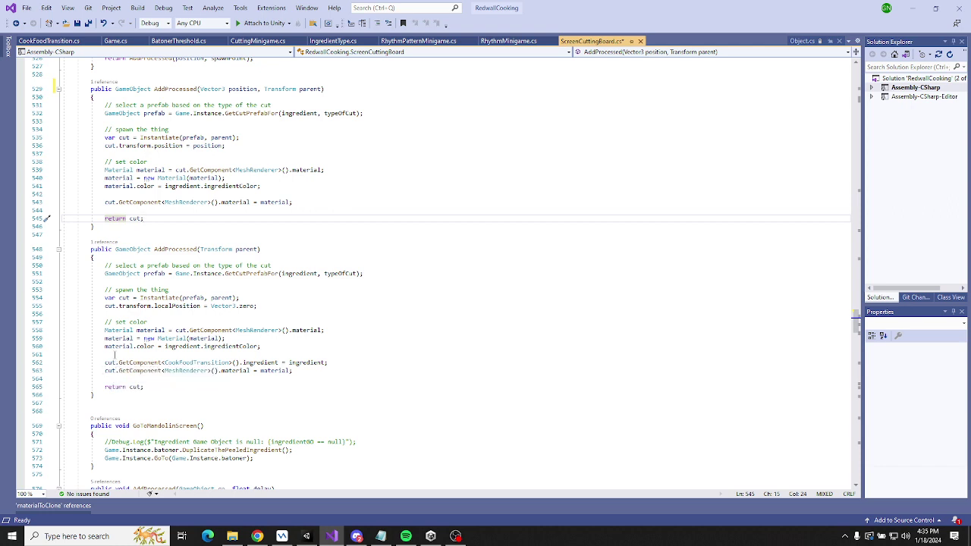
{"action": "left_click", "coordinate": [333, 362]}
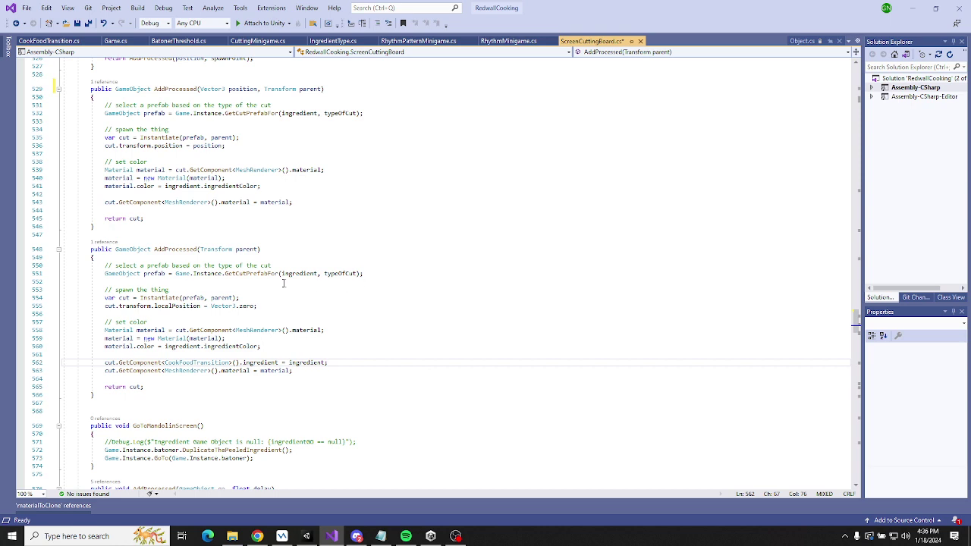
Try to replace the prefab selection, spawning and colour code in AddProcessed(Transform parent) with a call to AddProcessed(Vector3.zero, parent).
{"action": "left_click_drag", "start_coordinate": [106, 282], "coordinate": [107, 258]}
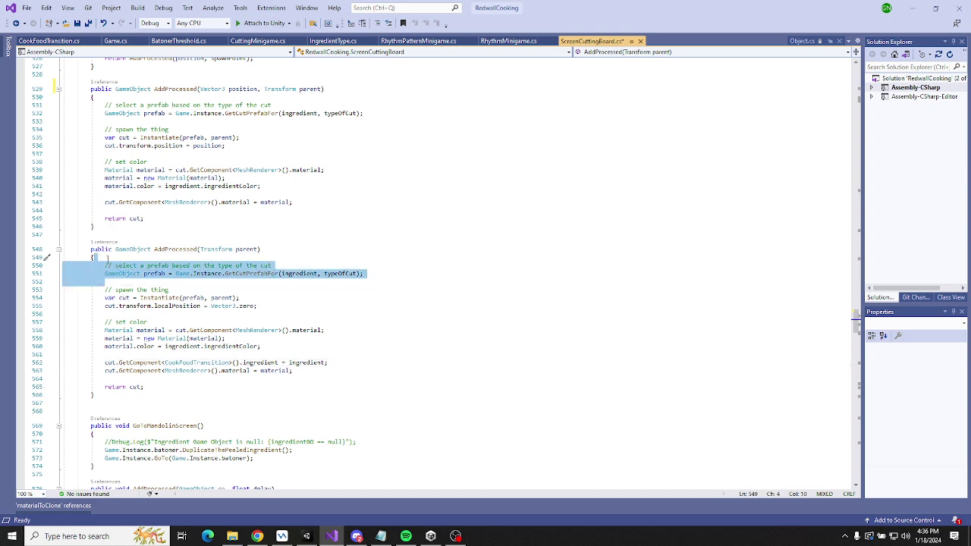
{"action": "key", "text": "Delete"}
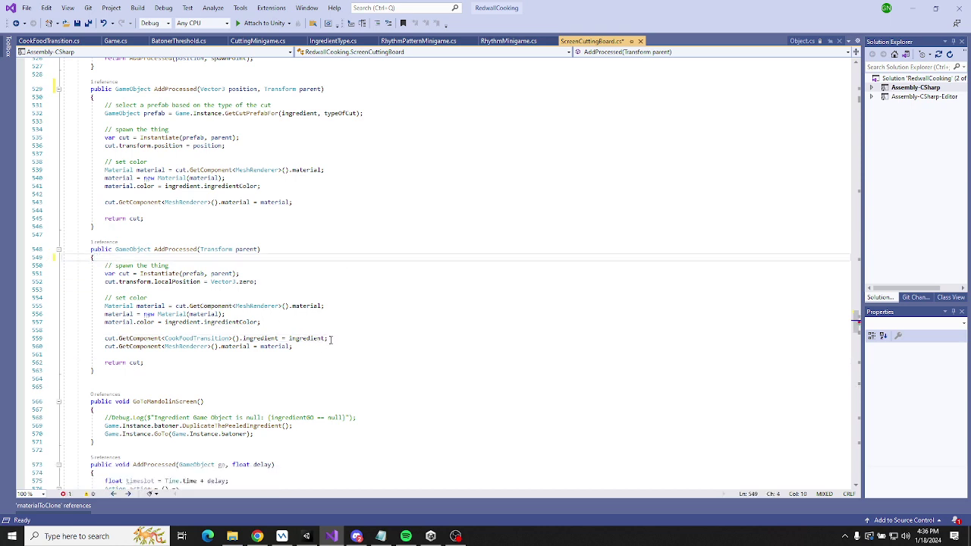
{"action": "left_click_drag", "start_coordinate": [330, 338], "coordinate": [140, 274]}
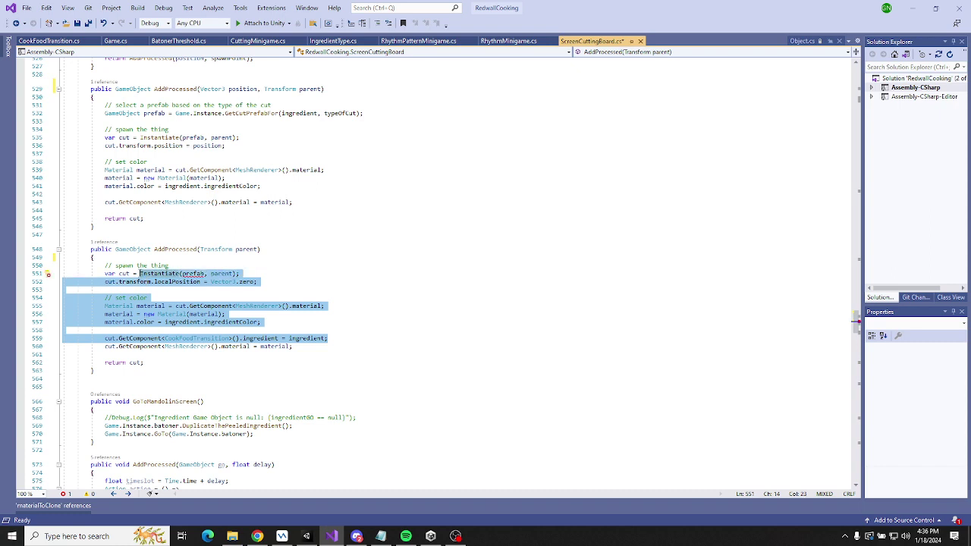
{"action": "type", "text": "addp"}
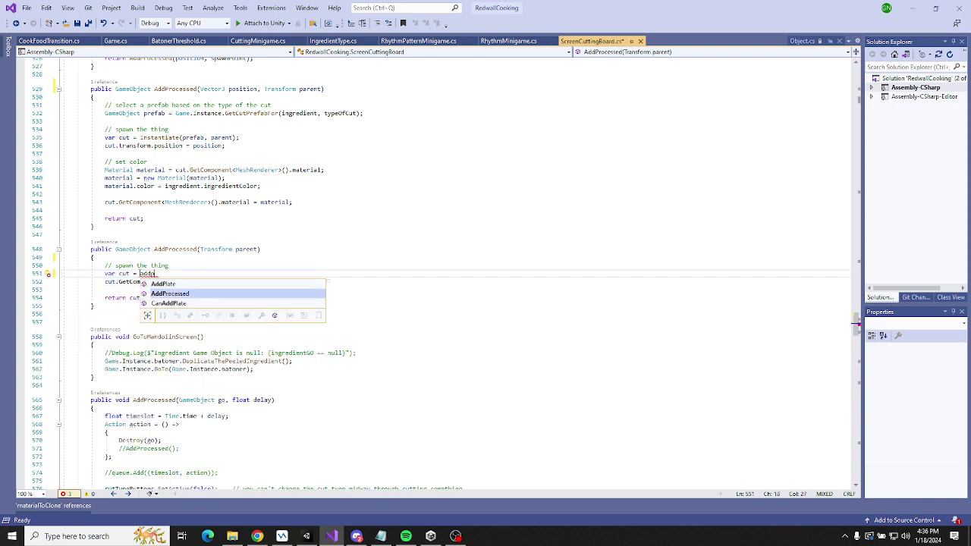
{"action": "key", "text": "Tab"}
{"action": "type", "text": "("}
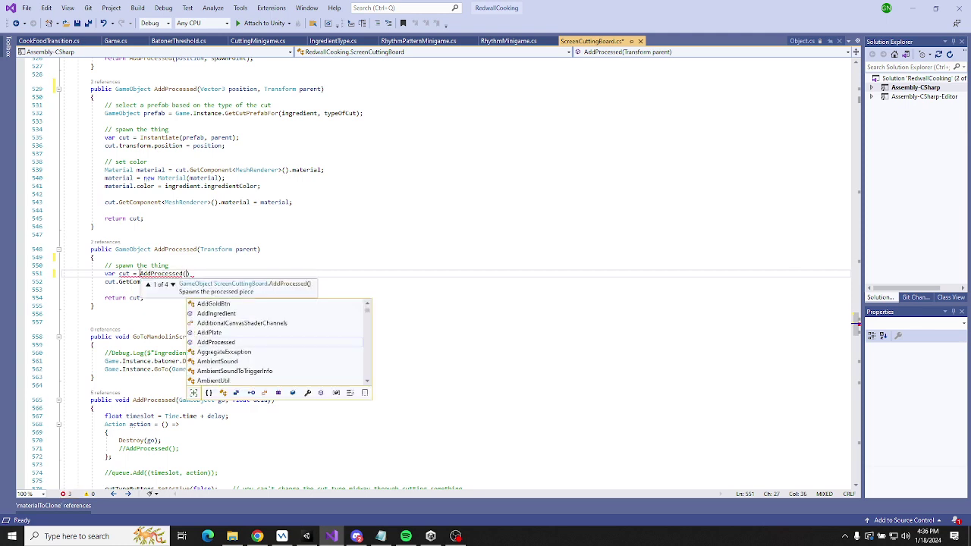
{"action": "type", "text": "Vector3."}
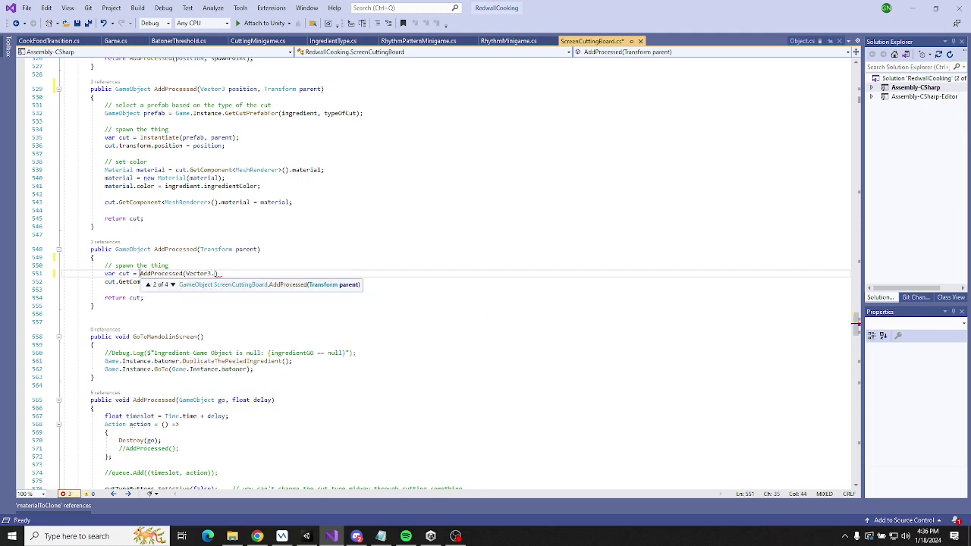
{"action": "type", "text": "zero, parent"}
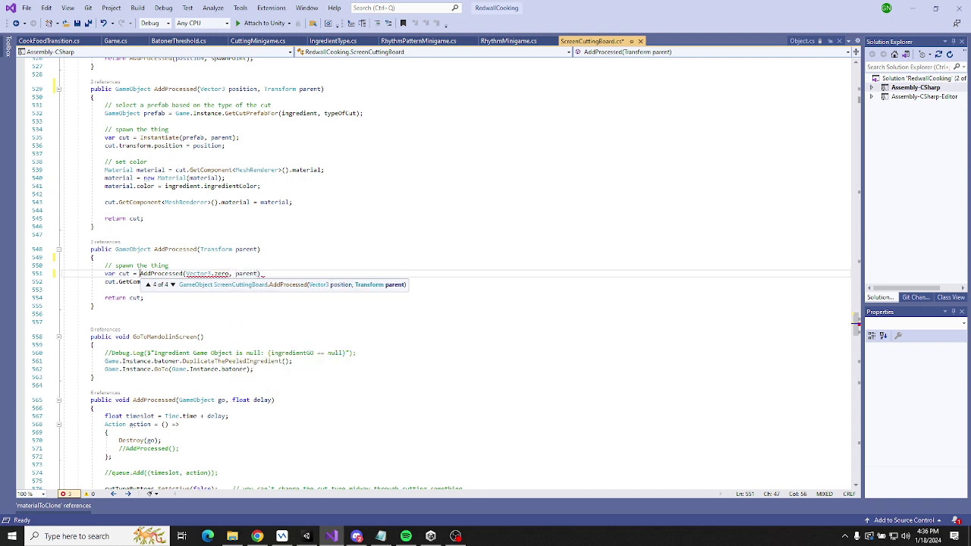
{"action": "type", "text": ");"}
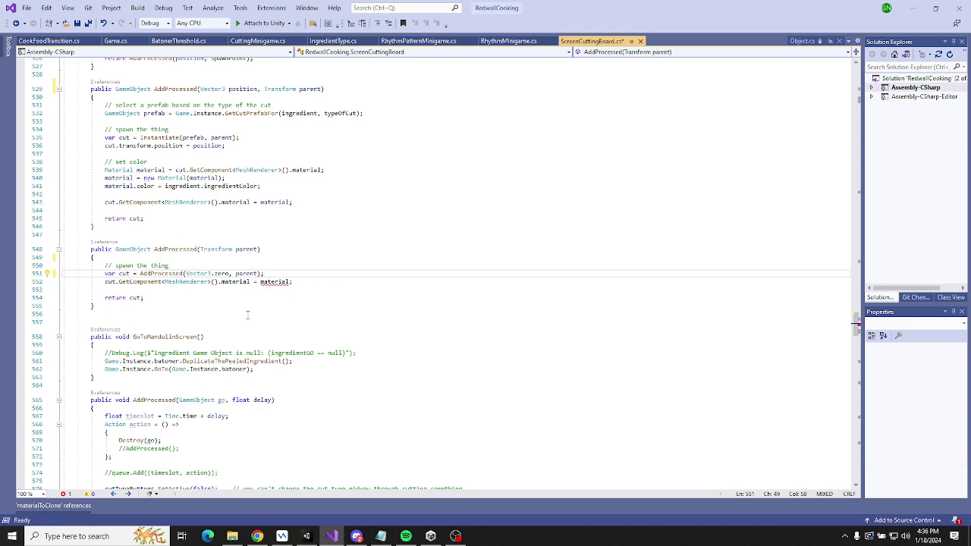
Undo the edits made to the body of AddProcessed(Transform parent), restoring the original code.
{"action": "mouse_move", "coordinate": [121, 206]}
{"action": "key", "text": "BackSpace"}
{"action": "key", "text": "BackSpace"}
{"action": "key", "text": "BackSpace"}
{"action": "key", "text": "BackSpace"}
{"action": "key", "text": "BackSpace"}
{"action": "key", "text": "BackSpace"}
{"action": "key", "text": "BackSpace"}
{"action": "key", "text": "BackSpace"}
{"action": "key", "text": "BackSpace"}
{"action": "key", "text": "BackSpace"}
{"action": "key", "text": "BackSpace"}
{"action": "key", "text": "BackSpace"}
{"action": "key", "text": "BackSpace"}
{"action": "key", "text": "BackSpace"}
{"action": "key", "text": "BackSpace"}
{"action": "key", "text": "BackSpace"}
{"action": "key", "text": "BackSpace"}
{"action": "key", "text": "BackSpace"}
{"action": "key", "text": "BackSpace"}
{"action": "key", "text": "BackSpace"}
{"action": "key", "text": "ctrl+z"}
{"action": "key", "text": "ctrl+z"}
{"action": "key", "text": "ctrl+z"}
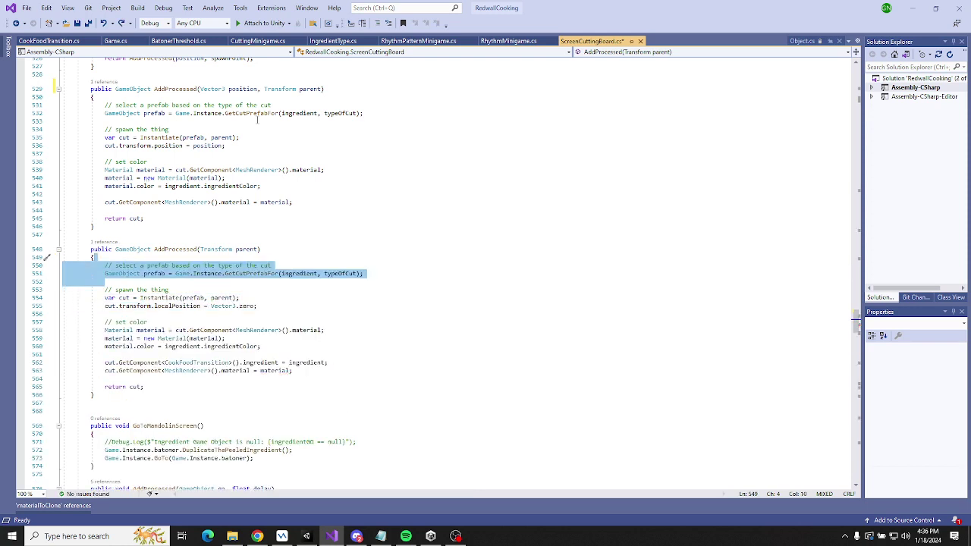
Move the MeshRenderer material assignment above the CookFoodTransition ingredient assignment in AddProcessed(Transform parent).
{"action": "left_click_drag", "start_coordinate": [294, 372], "coordinate": [345, 366]}
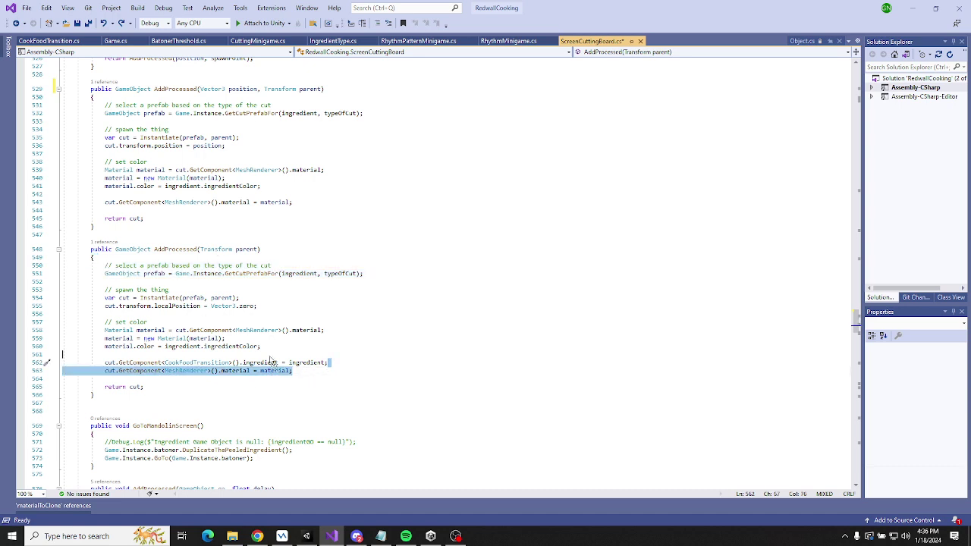
{"action": "key", "text": "alt+Up"}
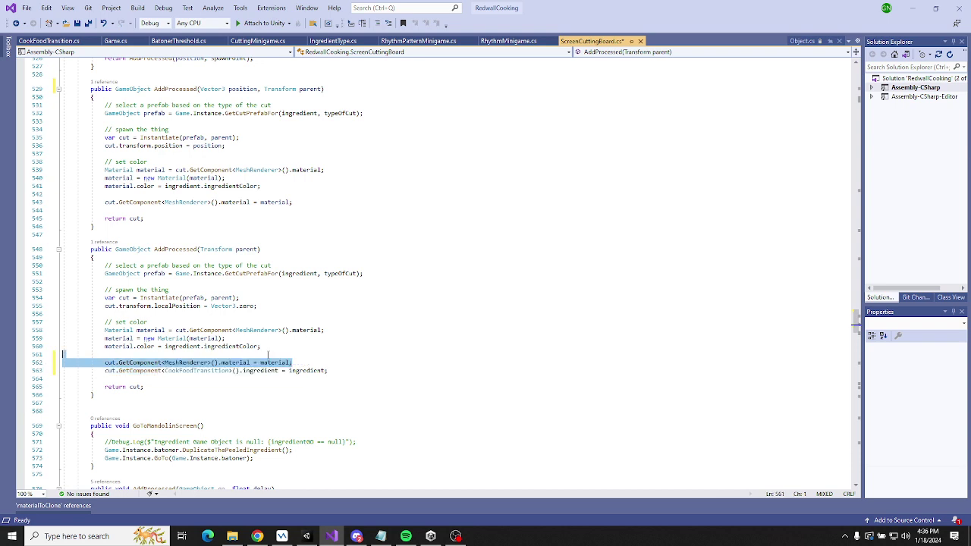
{"action": "left_click", "coordinate": [267, 354]}
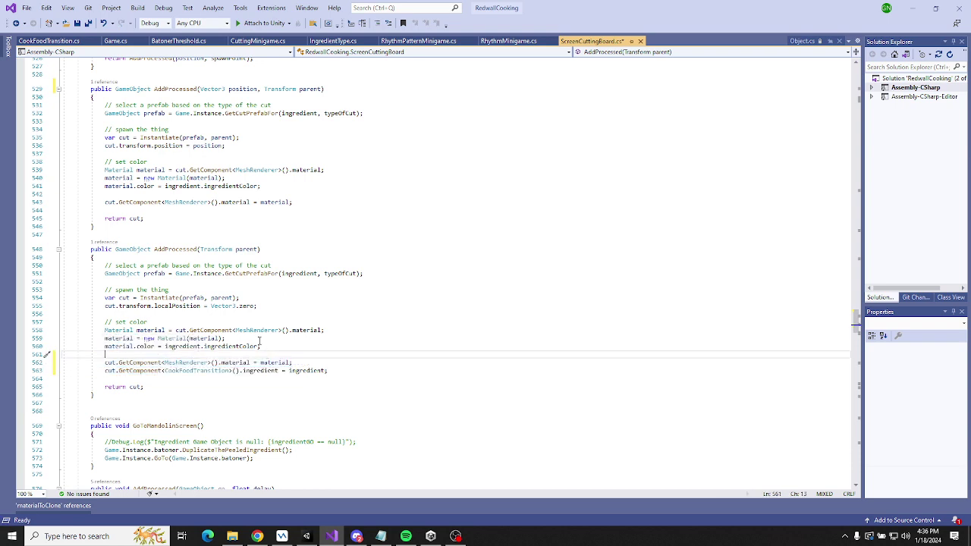
{"action": "mouse_move", "coordinate": [142, 375]}
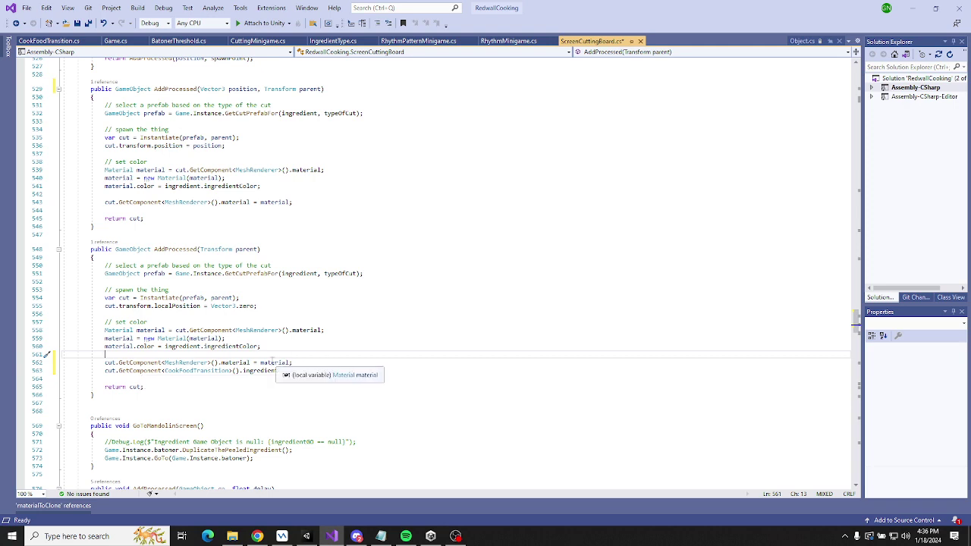
In AddProcessed(Transform parent), replace the code from Instantiate through the MeshRenderer material assignment with AddProcessed(Vector3.zero, parent);.
{"action": "left_click", "coordinate": [298, 362]}
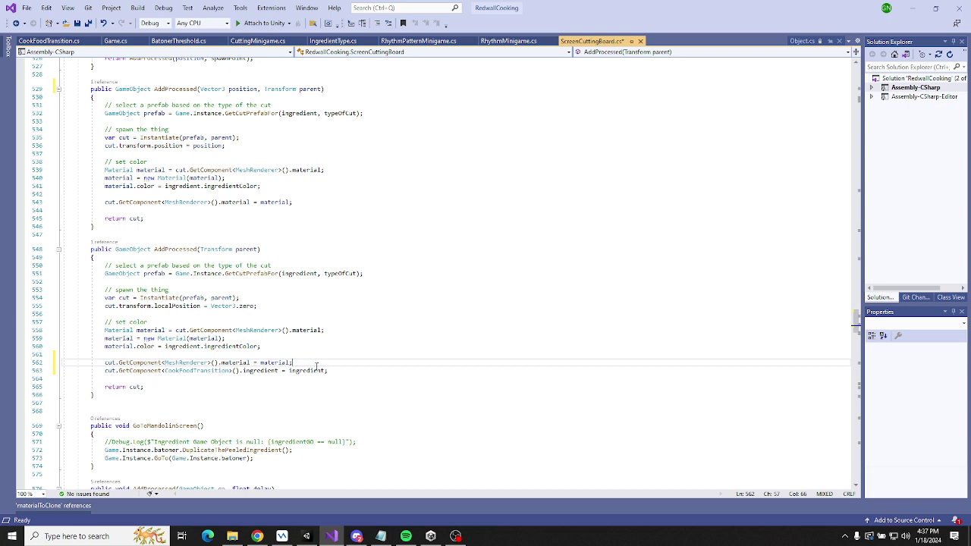
{"action": "mouse_move", "coordinate": [317, 369]}
{"action": "left_click_drag", "start_coordinate": [307, 363], "coordinate": [140, 298]}
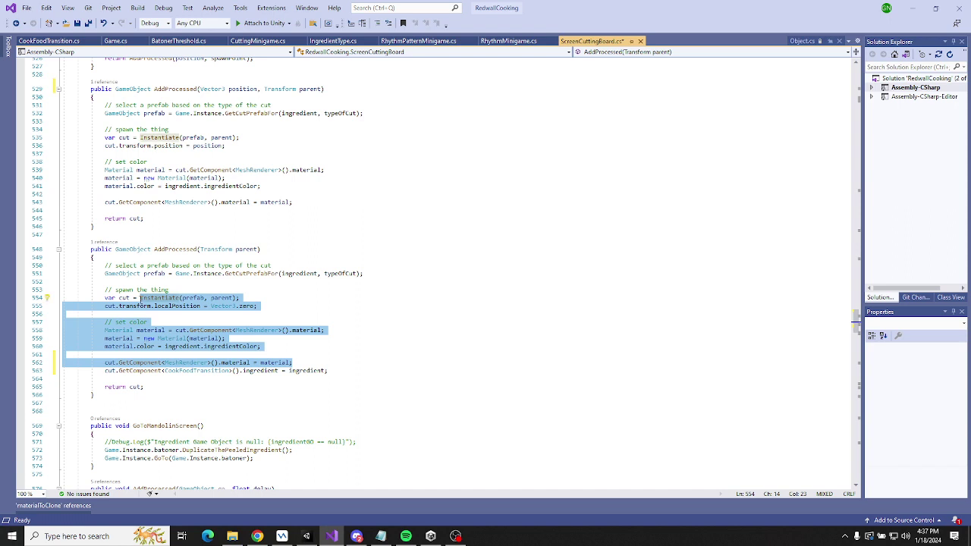
{"action": "key", "text": "BackSpace"}
{"action": "type", "text": "Add"}
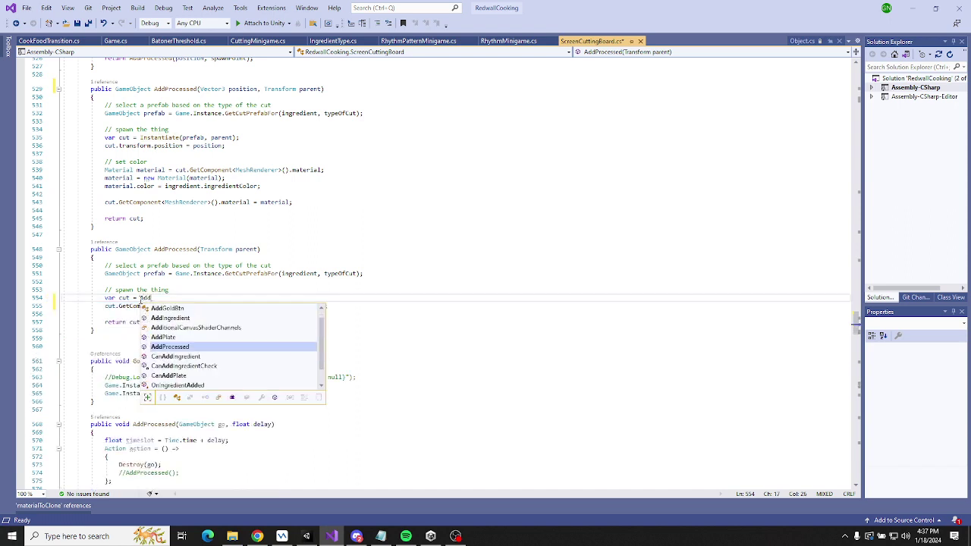
{"action": "type", "text": "Processed(vec);"}
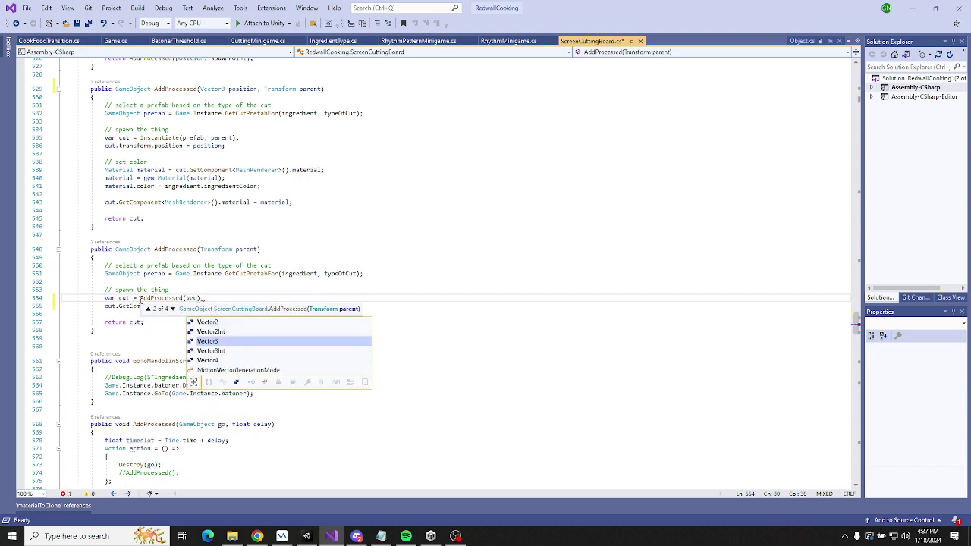
{"action": "key", "text": "Tab"}
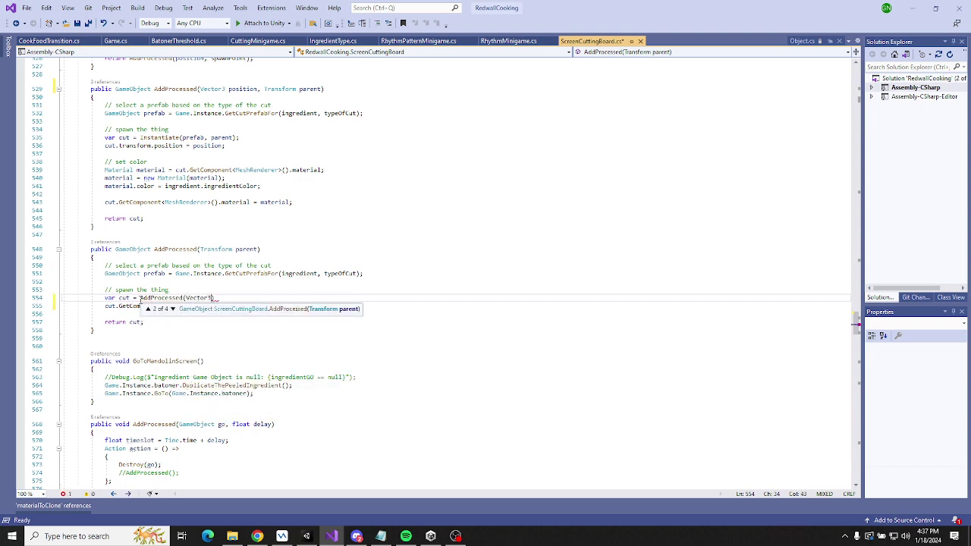
{"action": "type", "text": ".zero, parent"}
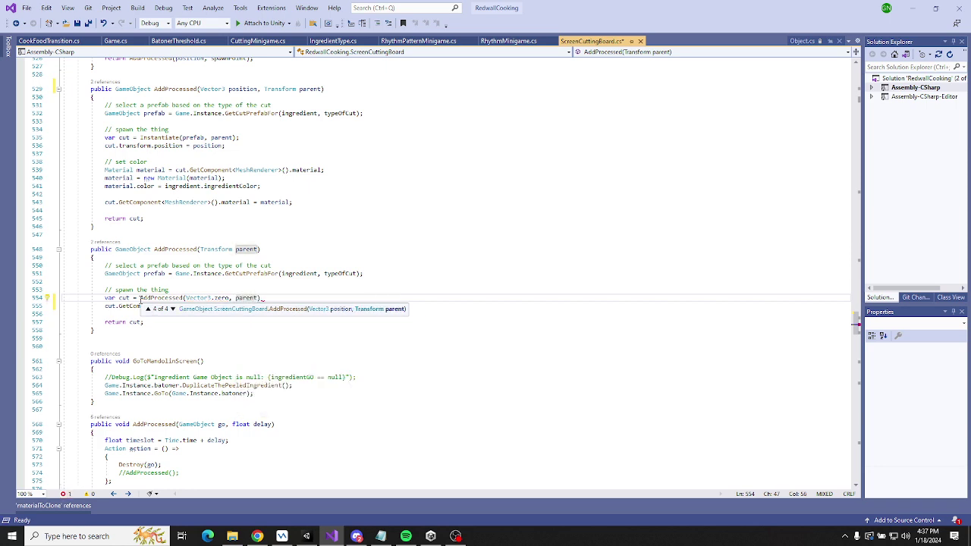
{"action": "type", "text": ");"}
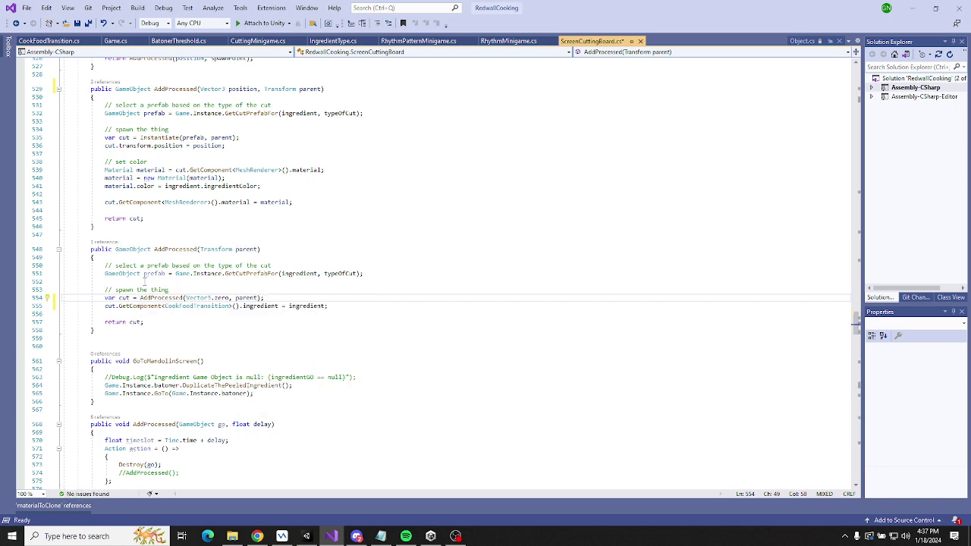
{"action": "left_click_drag", "start_coordinate": [144, 281], "coordinate": [113, 249]}
{"action": "key", "text": "BackSpace"}
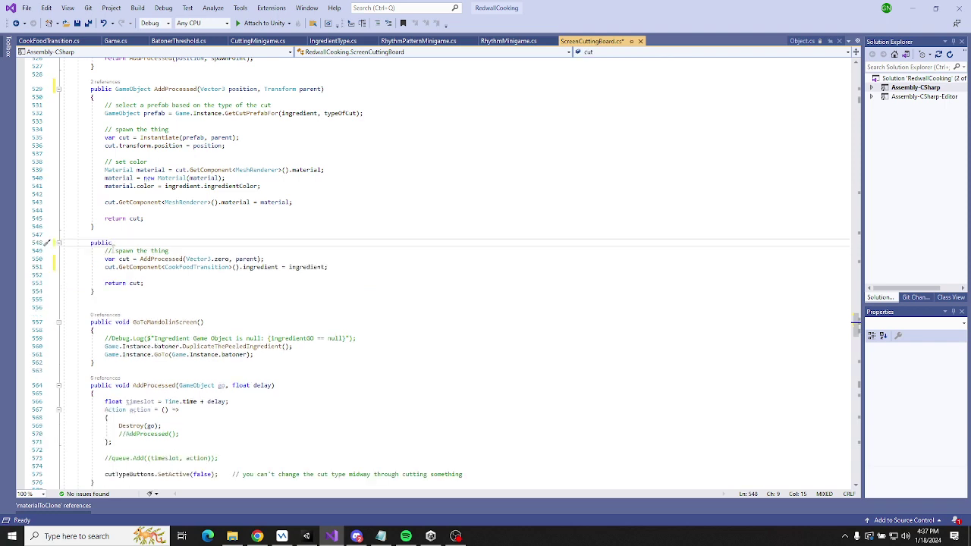
{"action": "key", "text": "ctrl+z"}
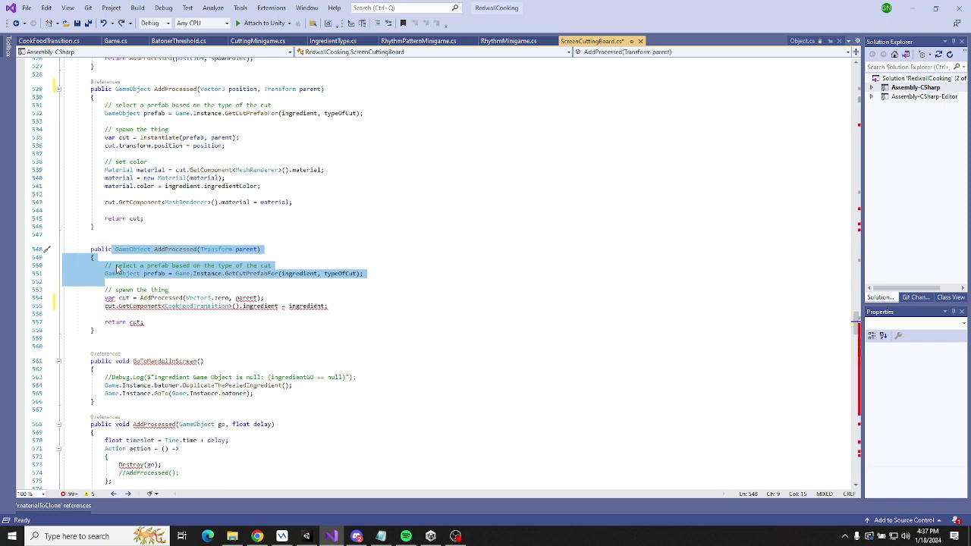
Delete the prefab selection lines and the "// spawn the thing" comment from AddProcessed(Transform parent).
{"action": "left_click_drag", "start_coordinate": [105, 282], "coordinate": [101, 260]}
{"action": "key", "text": "BackSpace"}
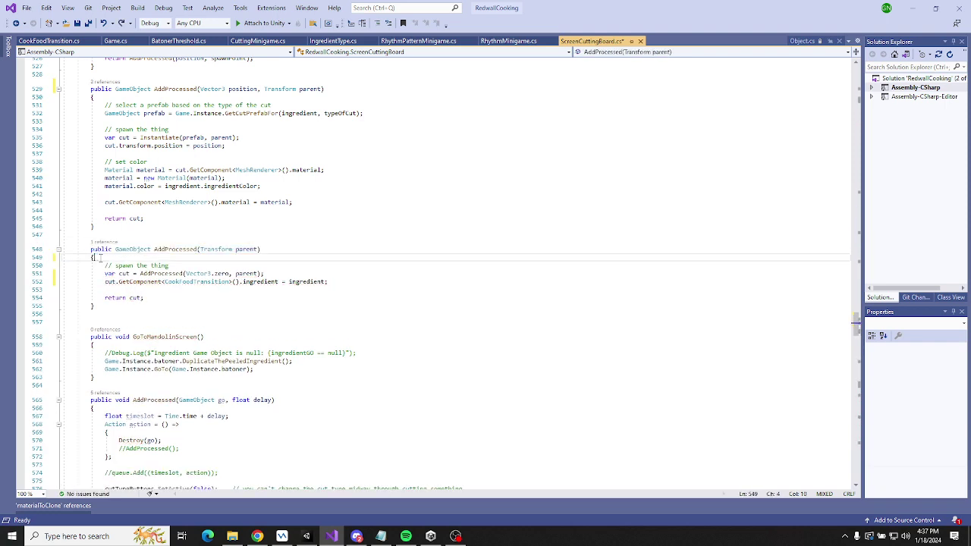
{"action": "left_click_drag", "start_coordinate": [169, 266], "coordinate": [166, 259]}
{"action": "key", "text": "BackSpace"}
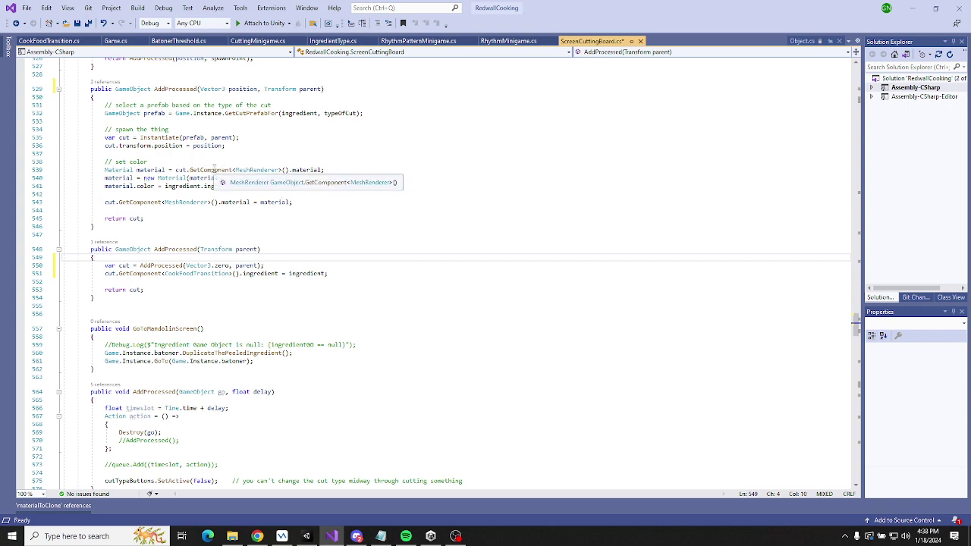
Below the Material declaration in AddProcessed(Vector3 position, Transform parent), start an if statement on ingredient.cut.
{"action": "left_click", "coordinate": [328, 170]}
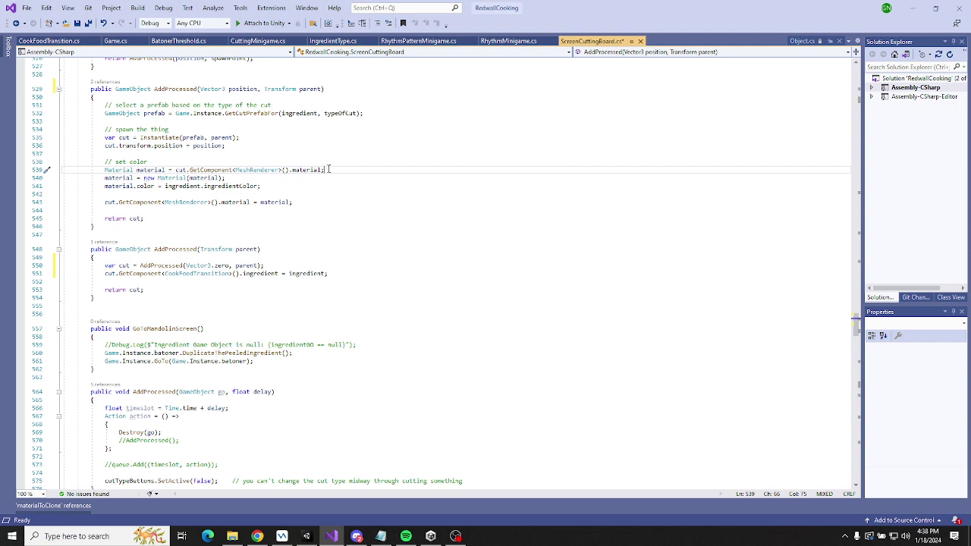
{"action": "key", "text": "Return"}
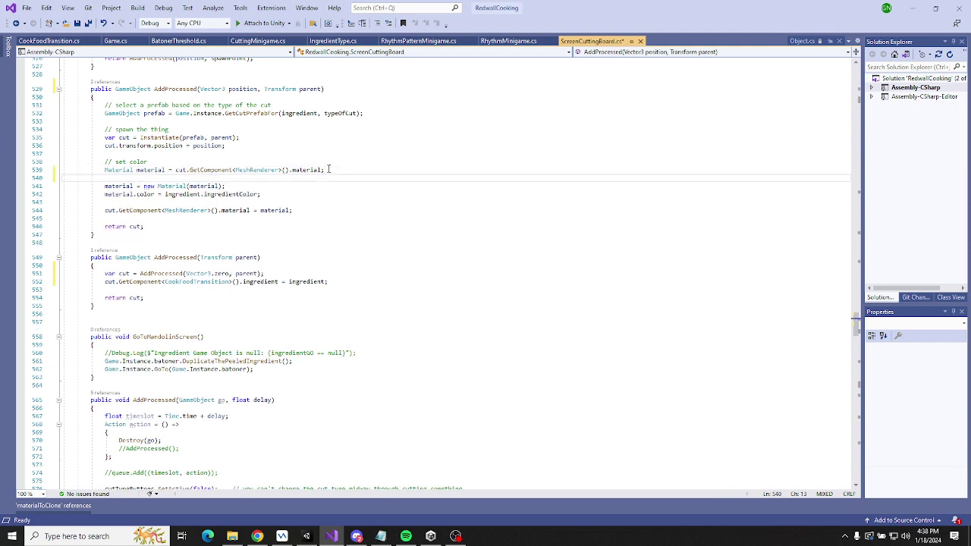
{"action": "type", "text": "if("}
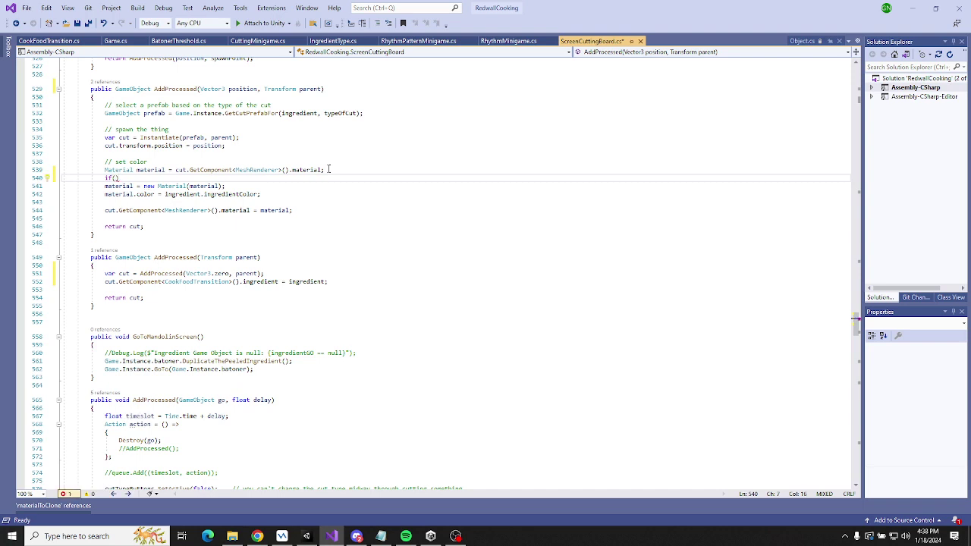
{"action": "type", "text": "ingredient"}
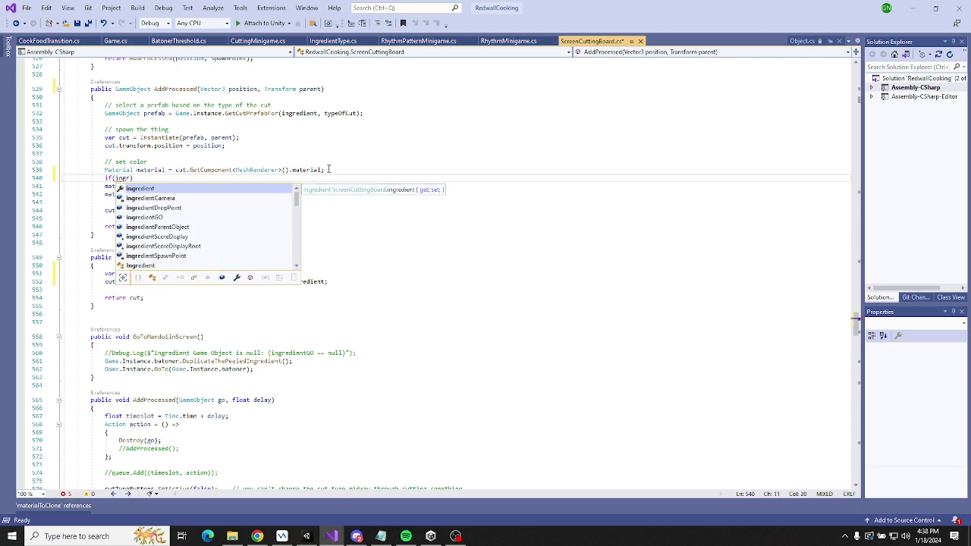
{"action": "type", "text": ".c"}
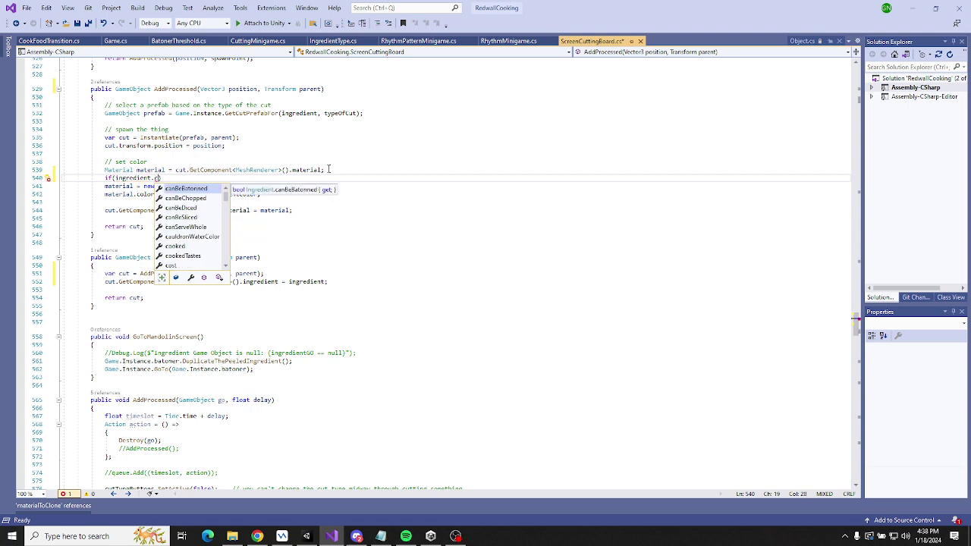
{"action": "type", "text": "u"}
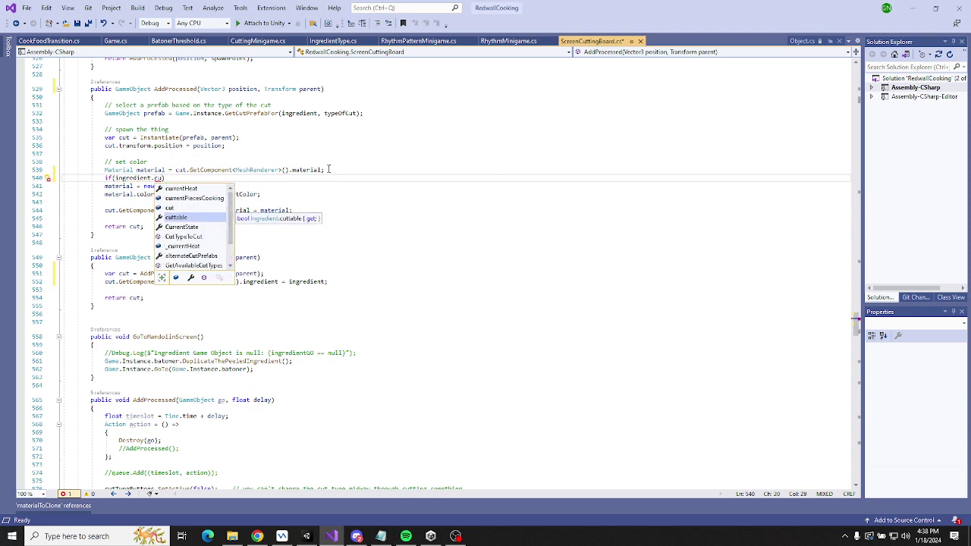
{"action": "key", "text": "Up"}
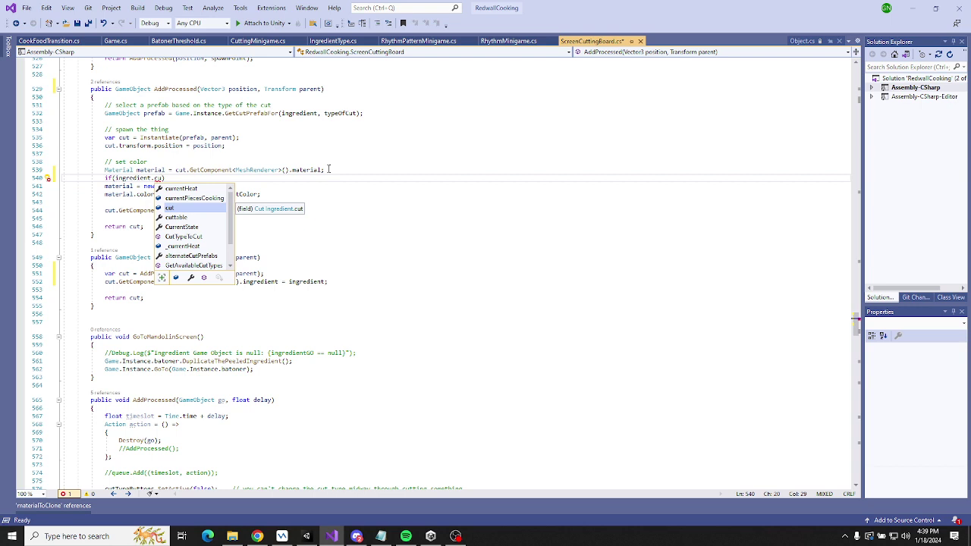
{"action": "key", "text": "Tab"}
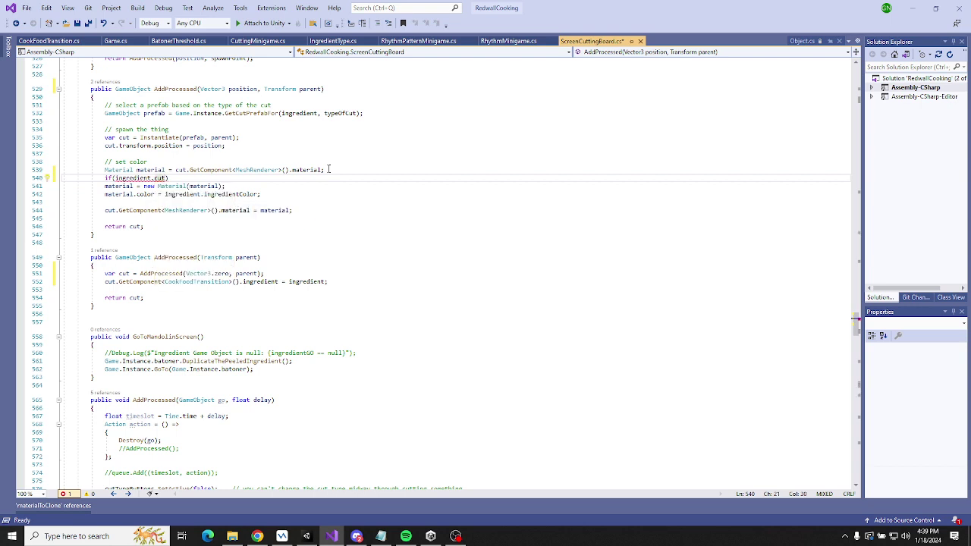
Complete the if condition as ingredient.cut = Cut.Julienne and add an empty braced block beneath it.
{"action": "type", "text": "="}
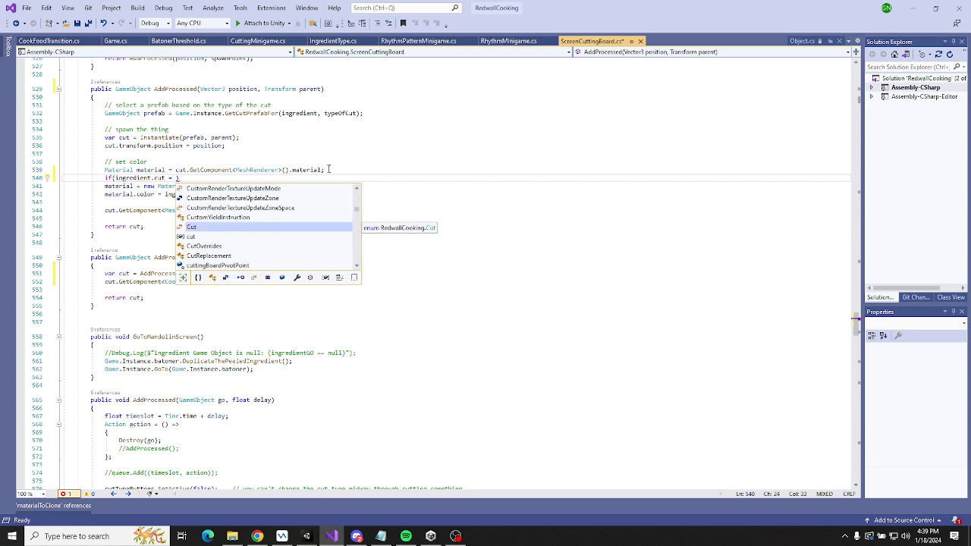
{"action": "key", "text": "Page_Down"}
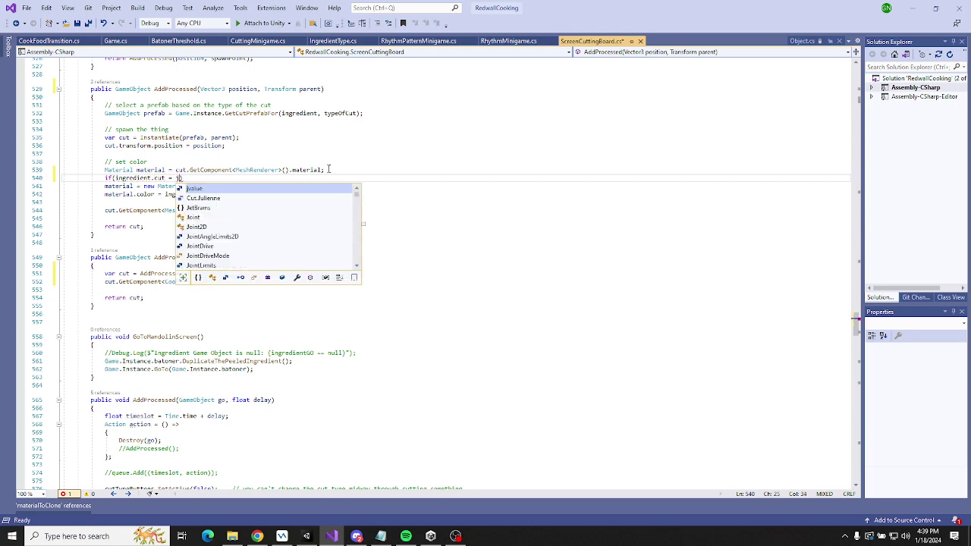
{"action": "key", "text": "Page_Down"}
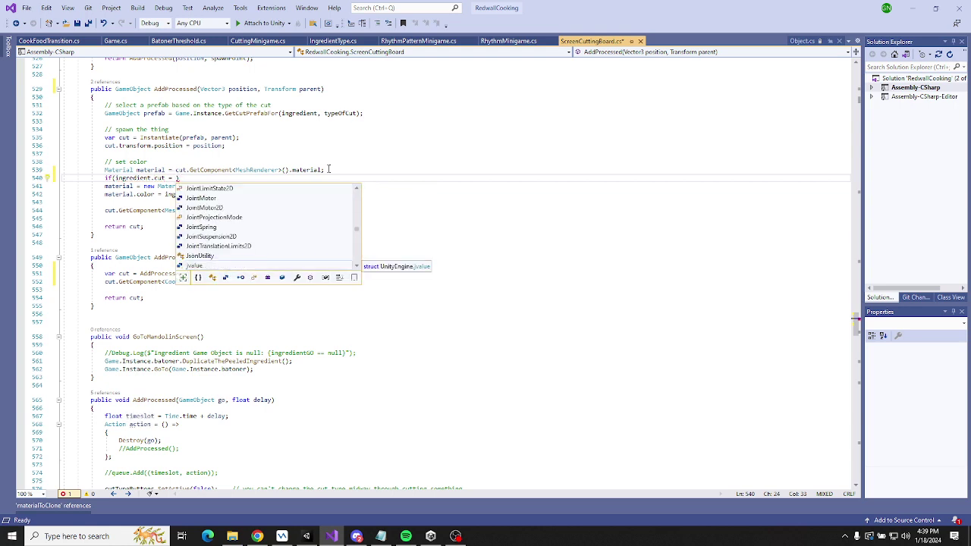
{"action": "key", "text": "Escape"}
{"action": "type", "text": "Cut."}
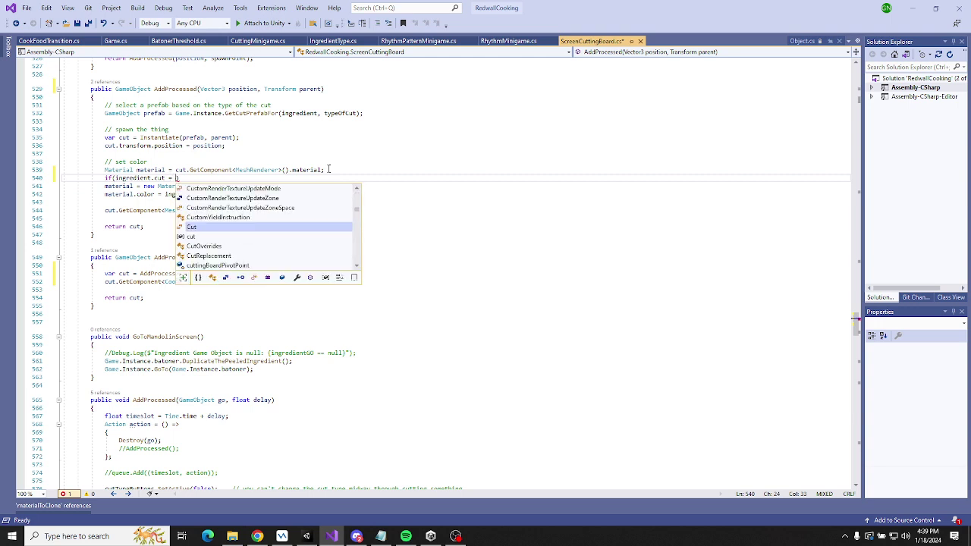
{"action": "key", "text": "Down"}
{"action": "key", "text": "Down"}
{"action": "key", "text": "Down"}
{"action": "key", "text": "Down"}
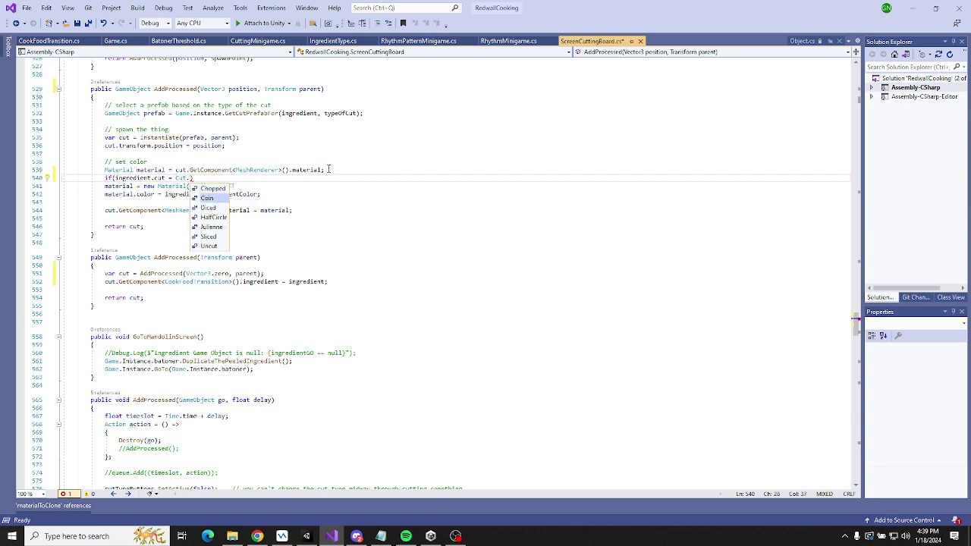
{"action": "key", "text": "Tab"}
{"action": "type", "text": ")"}
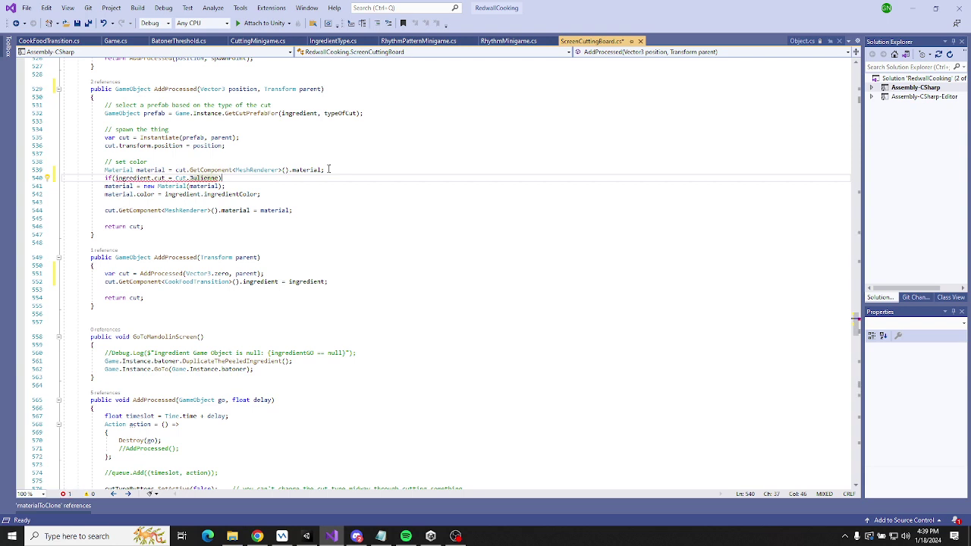
{"action": "key", "text": "Return"}
{"action": "type", "text": "{"}
{"action": "key", "text": "Return"}
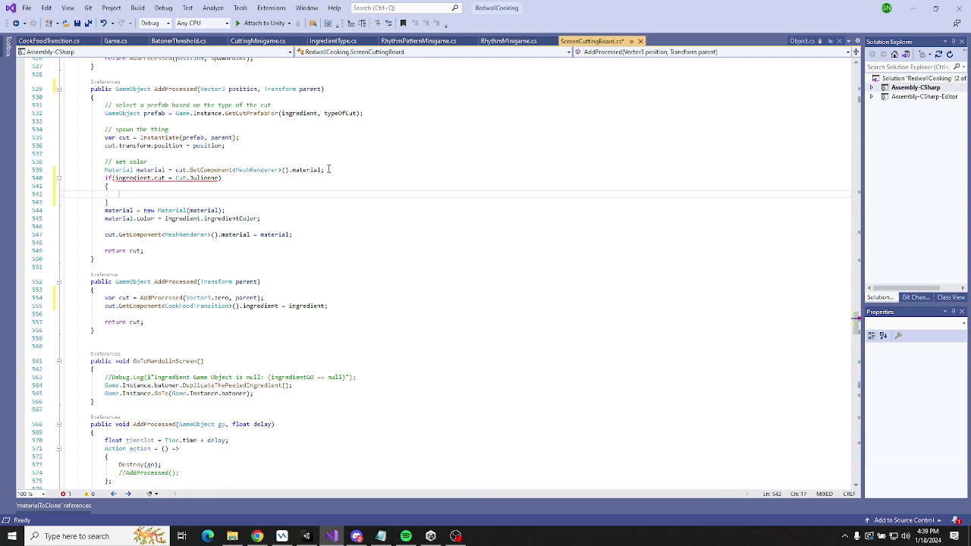
Change the assignment operator in the Cut.Julienne condition to the equality operator ==.
{"action": "mouse_move", "coordinate": [157, 176]}
{"action": "left_click", "coordinate": [171, 179]}
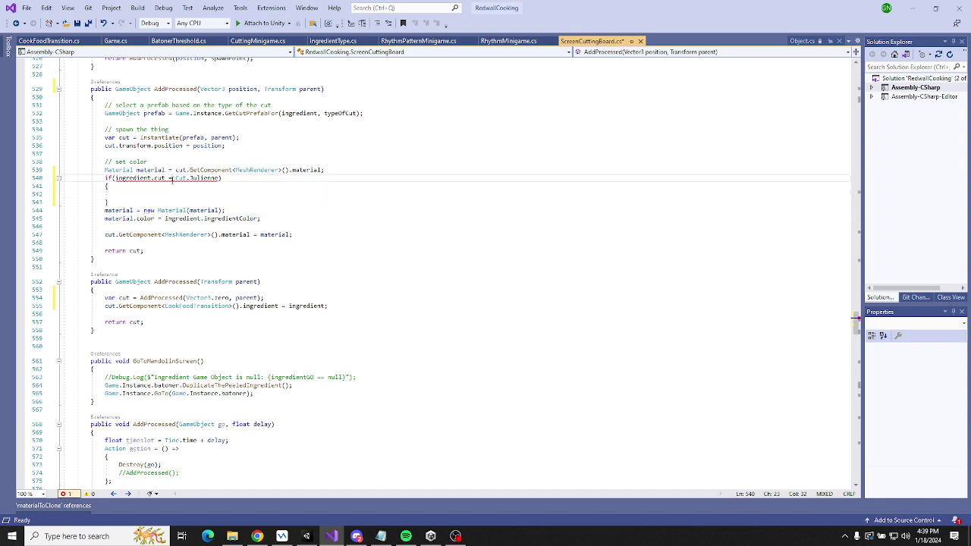
{"action": "type", "text": "="}
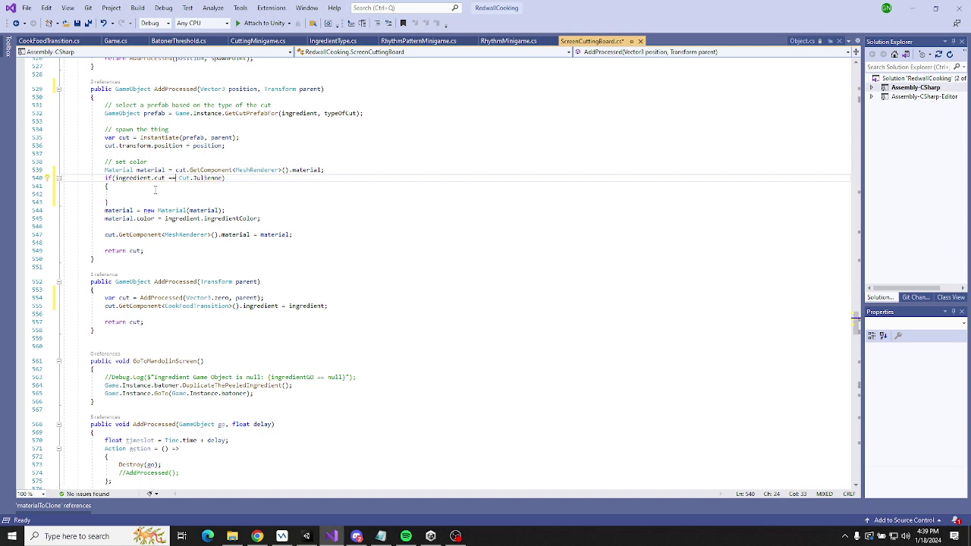
Inside the Julienne if block, begin the assignment material = ingredient.type. with its final member left open.
{"action": "left_click", "coordinate": [147, 193]}
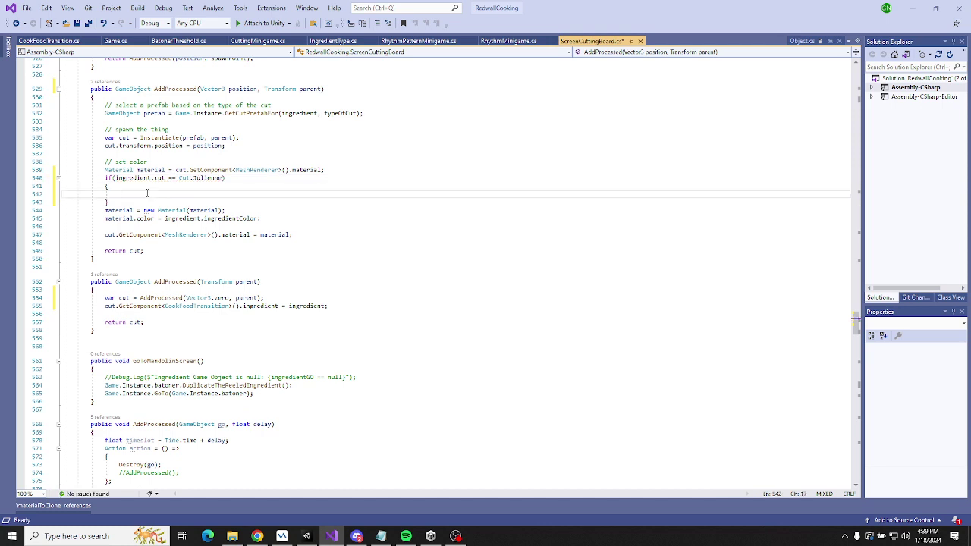
{"action": "type", "text": "material"}
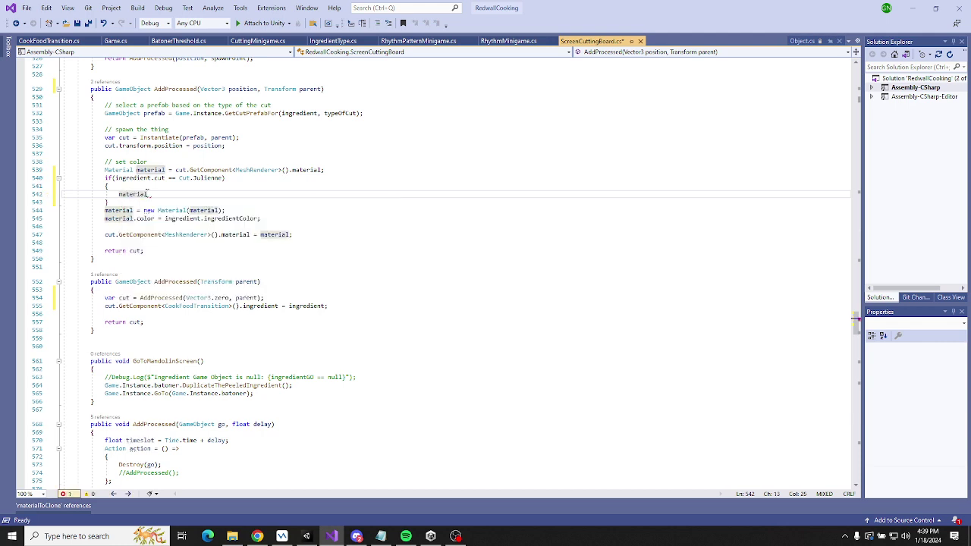
{"action": "type", "text": " = "}
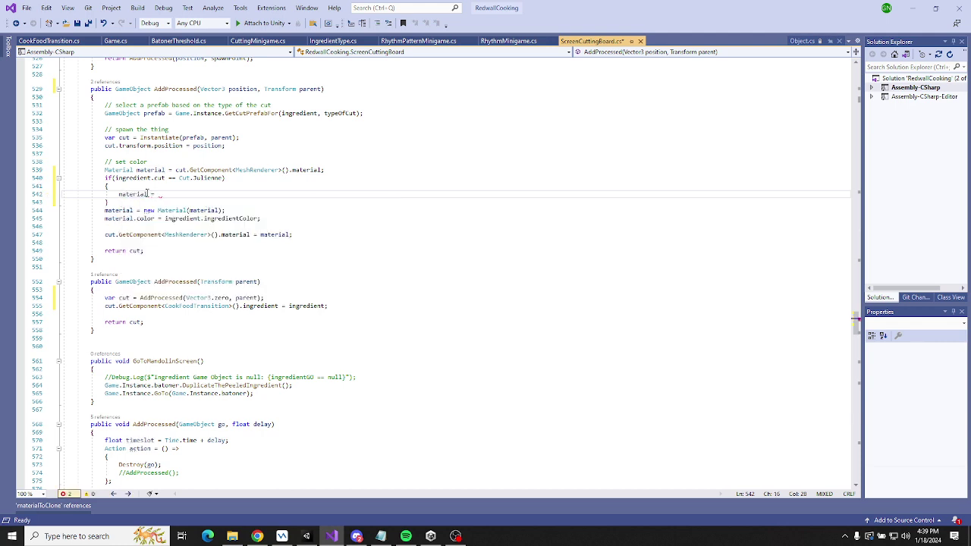
{"action": "type", "text": "ingredient."}
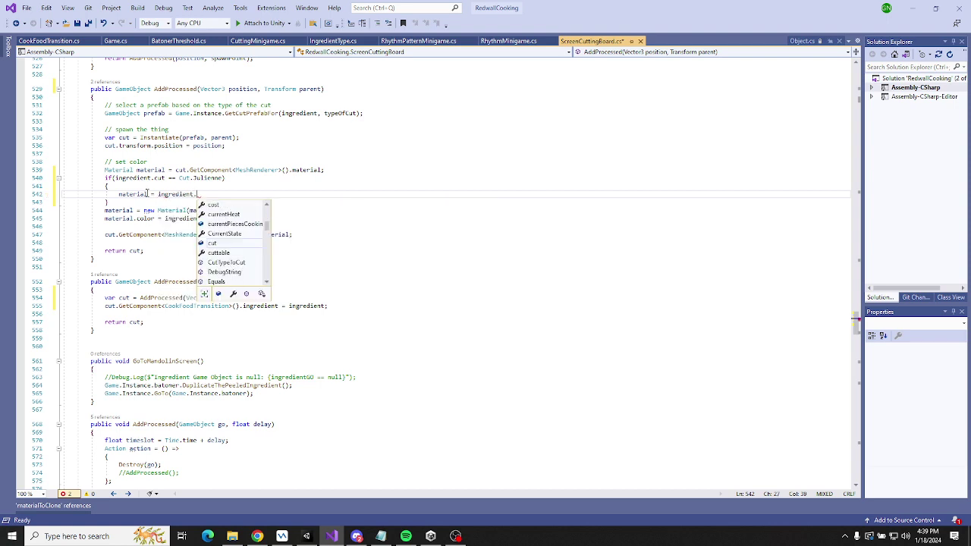
{"action": "type", "text": "ty"}
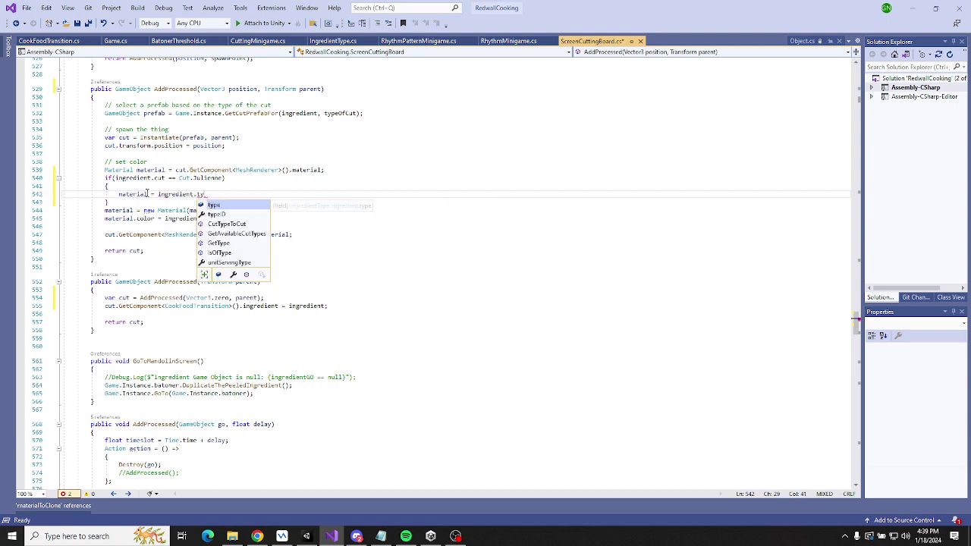
{"action": "key", "text": "Tab"}
{"action": "type", "text": "."}
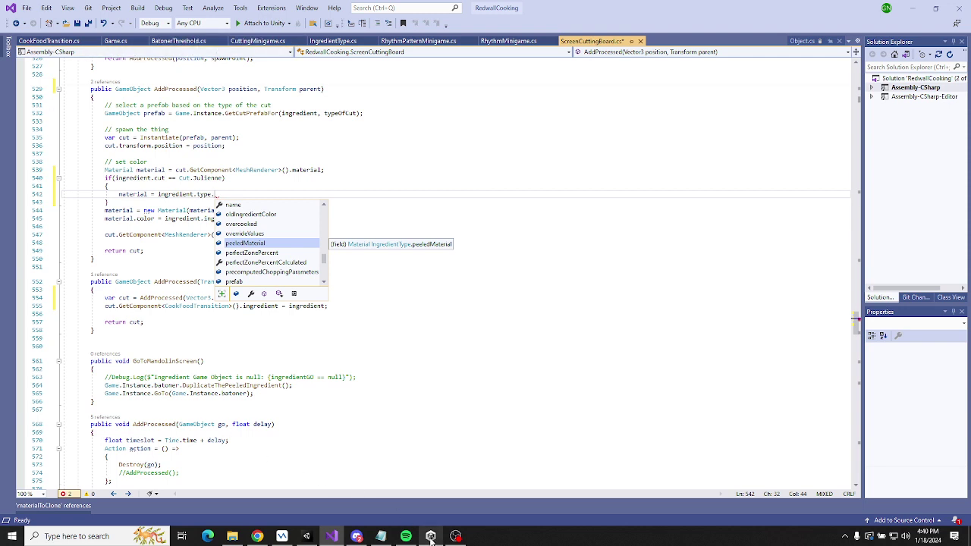
Switch to Unity and open the script attached to the ScreenBatoner object in the code editor.
{"action": "left_click", "coordinate": [307, 537]}
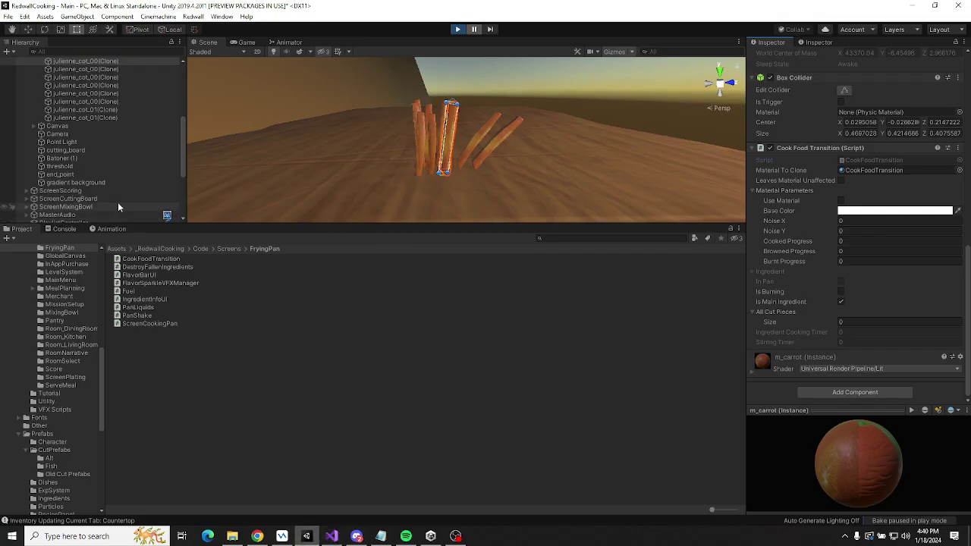
{"action": "scroll", "coordinate": [76, 129], "scroll_direction": "up", "scroll_amount": 5}
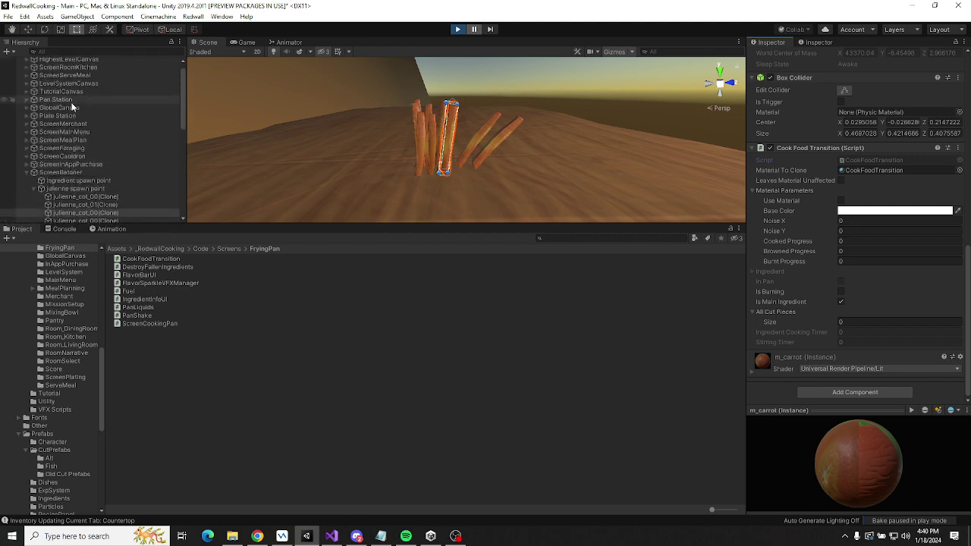
{"action": "left_click", "coordinate": [68, 172]}
{"action": "double_click", "coordinate": [845, 143]}
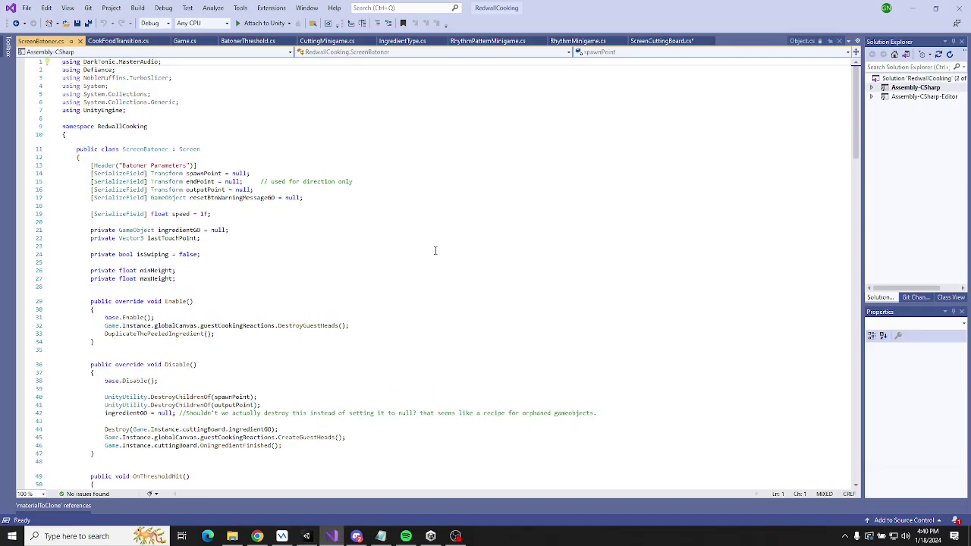
Look through the fields and the Enable, Disable and OnThresholdHit methods in ScreenBatoner.cs, and return to ScreenCuttingBoard.cs.
{"action": "scroll", "coordinate": [275, 238], "scroll_direction": "down", "scroll_amount": 3}
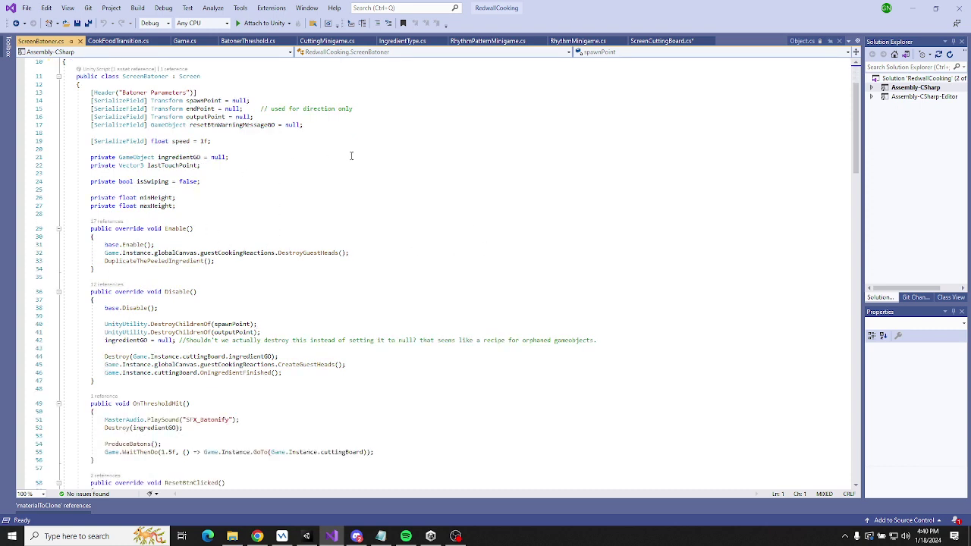
{"action": "scroll", "coordinate": [350, 155], "scroll_direction": "down", "scroll_amount": 4}
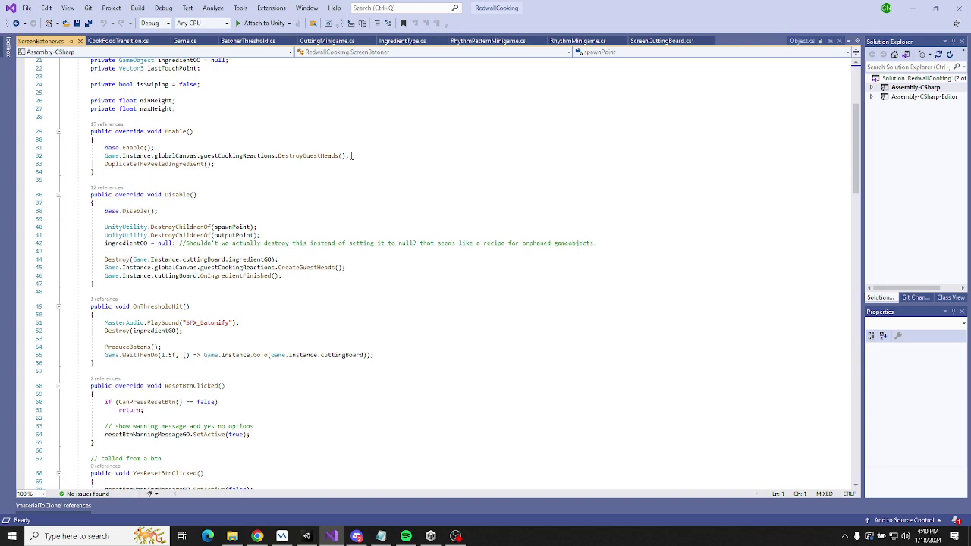
{"action": "scroll", "coordinate": [351, 155], "scroll_direction": "down", "scroll_amount": 2}
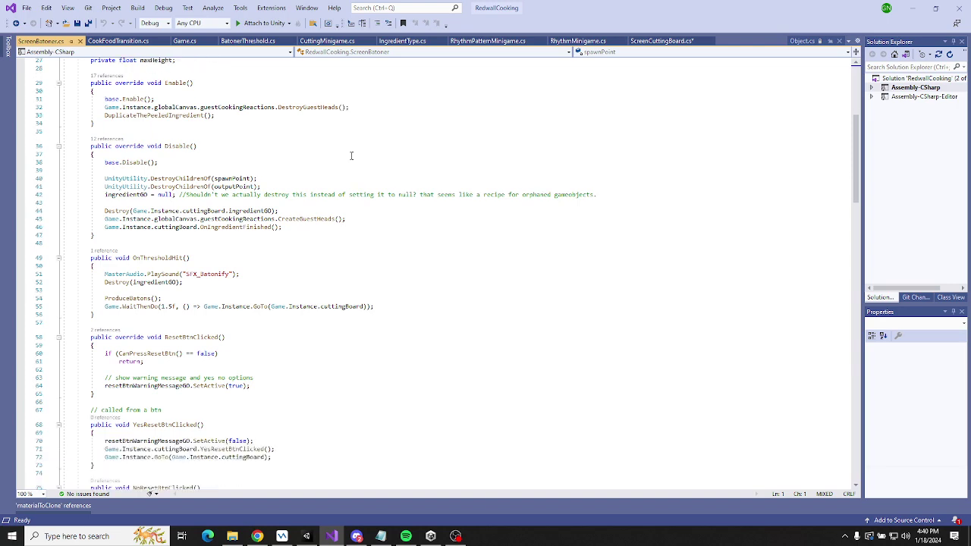
{"action": "scroll", "coordinate": [351, 155], "scroll_direction": "up", "scroll_amount": 6}
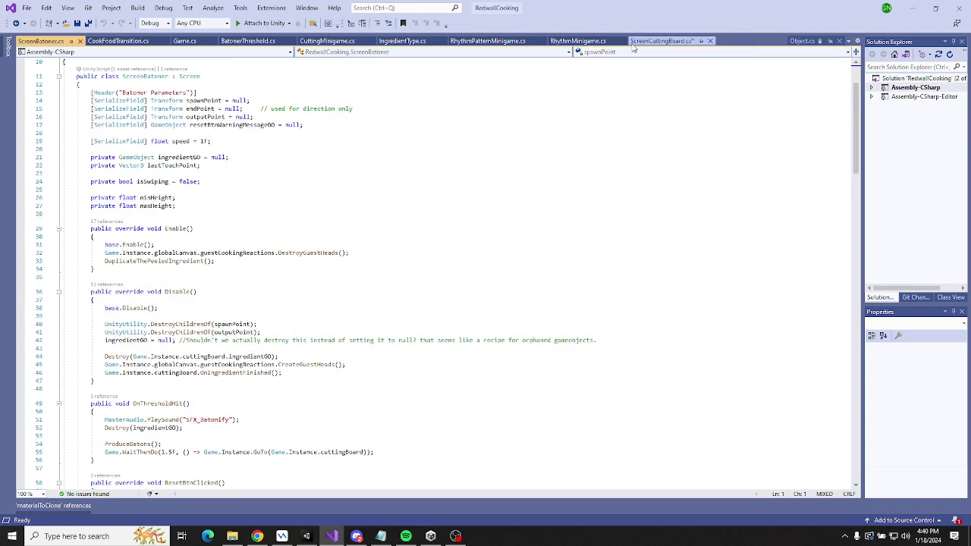
{"action": "left_click", "coordinate": [666, 42]}
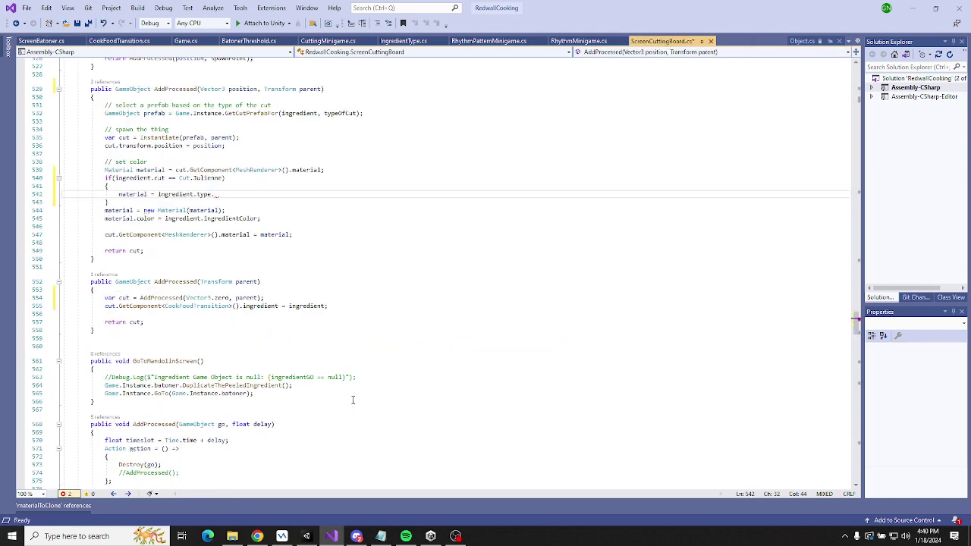
Switch to Discord, read the unread direct message conversation, and return to ScreenCuttingBoard.cs in Visual Studio.
{"action": "left_click", "coordinate": [356, 536]}
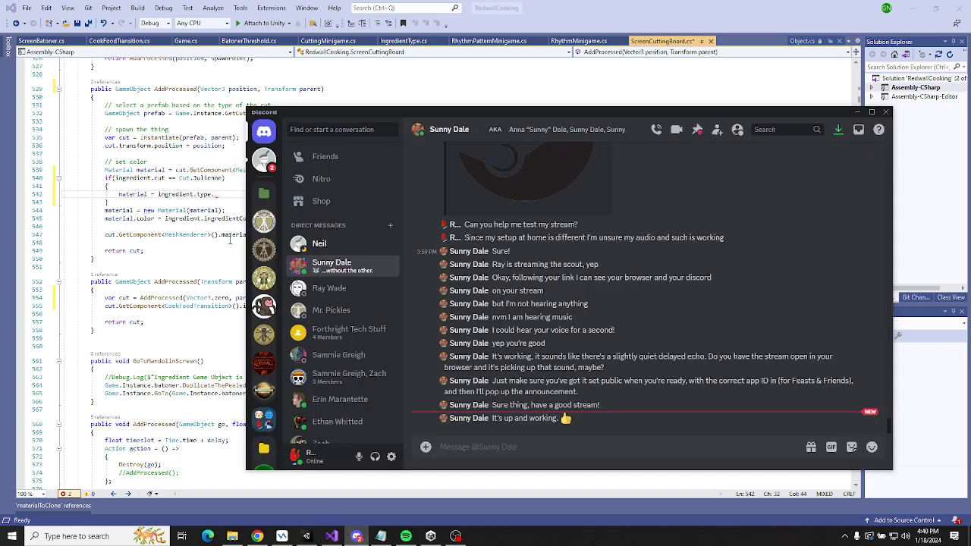
{"action": "left_click", "coordinate": [319, 244]}
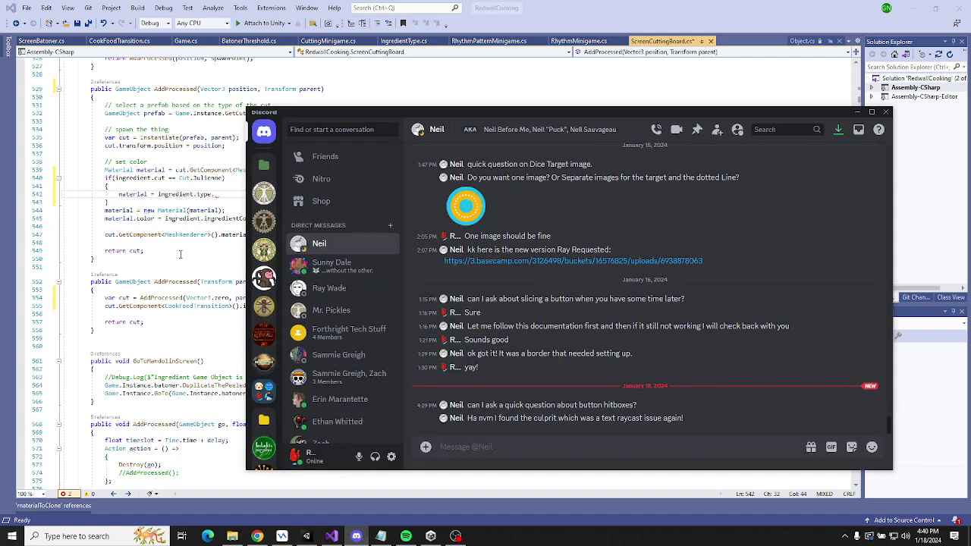
{"action": "left_click", "coordinate": [163, 284]}
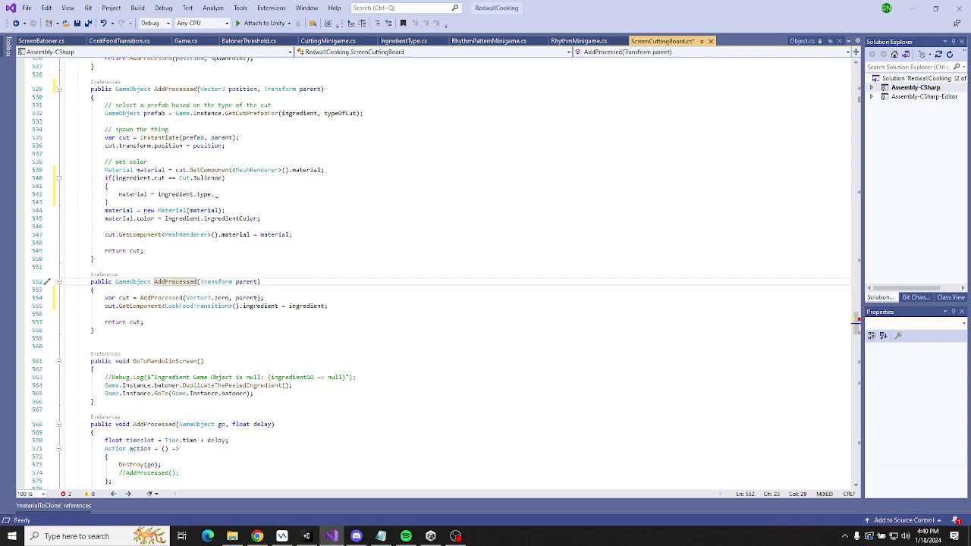
Switch to Unity and inspect the Peel material referenced by the peeling minigame parameters of the ScreenCuttingBoard object.
{"action": "left_click", "coordinate": [306, 536]}
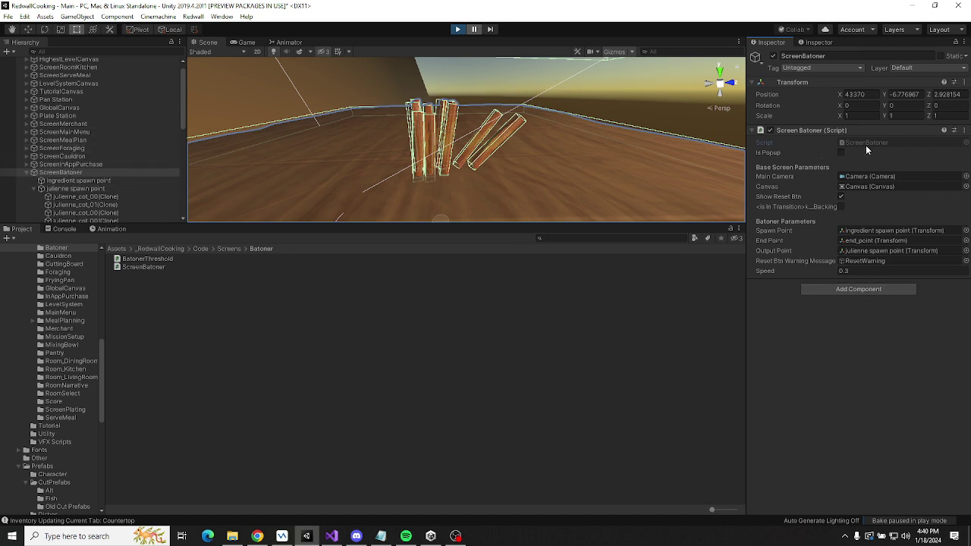
{"action": "left_click", "coordinate": [27, 175]}
{"action": "left_click", "coordinate": [27, 173]}
{"action": "left_click", "coordinate": [58, 188]}
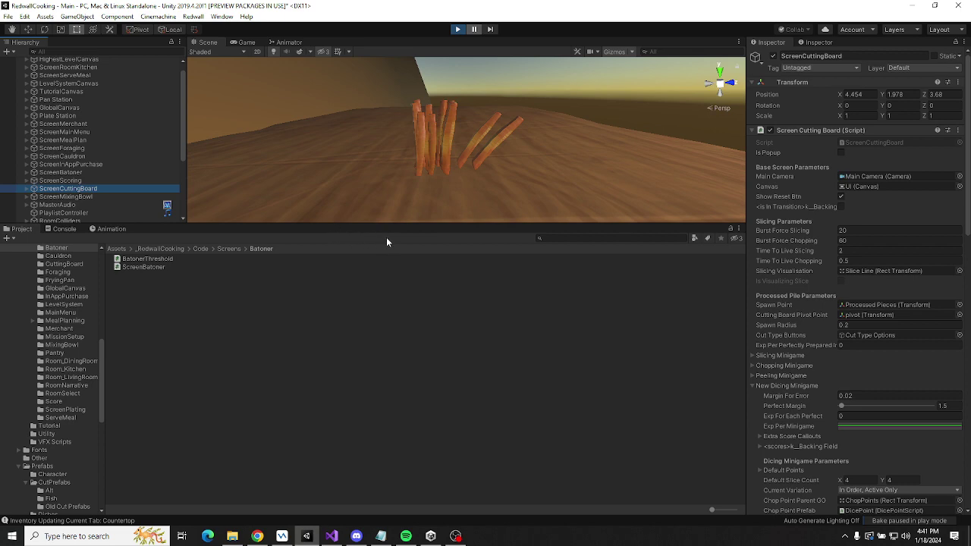
{"action": "scroll", "coordinate": [770, 170], "scroll_direction": "down", "scroll_amount": 6}
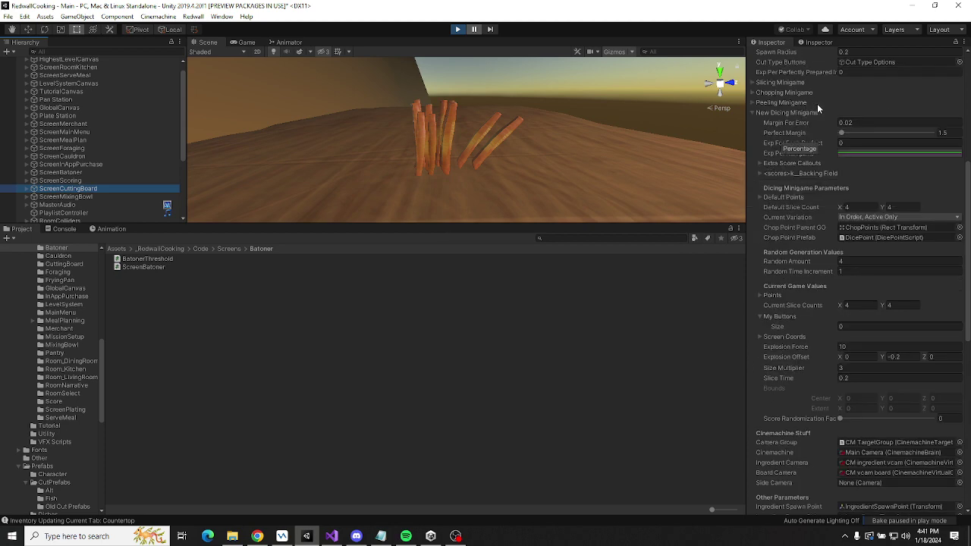
{"action": "left_click", "coordinate": [752, 112]}
{"action": "left_click", "coordinate": [751, 102]}
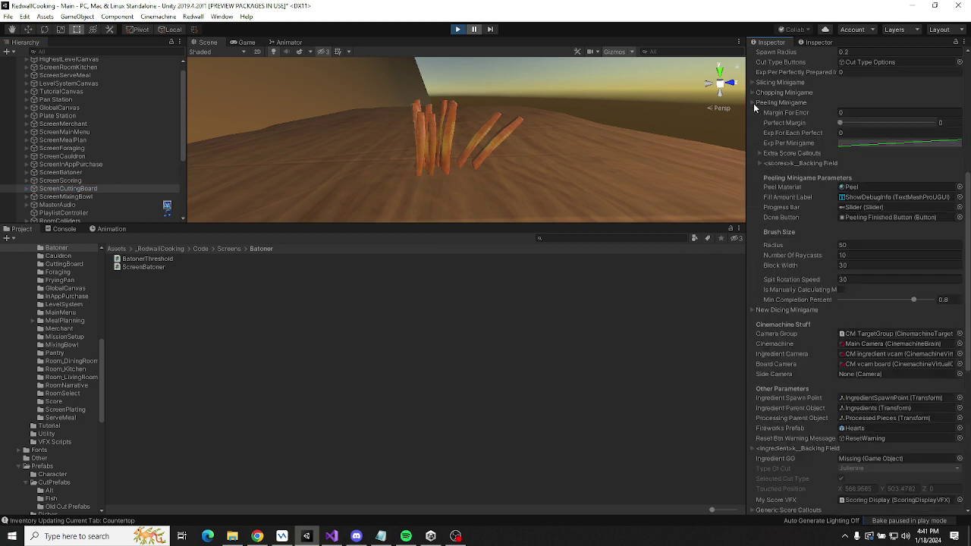
{"action": "left_click", "coordinate": [864, 187]}
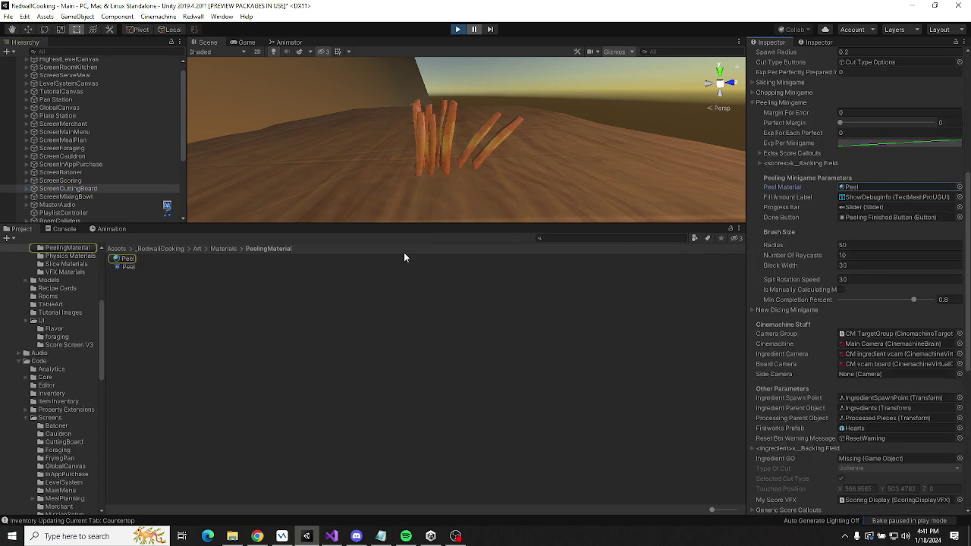
{"action": "left_click", "coordinate": [127, 259]}
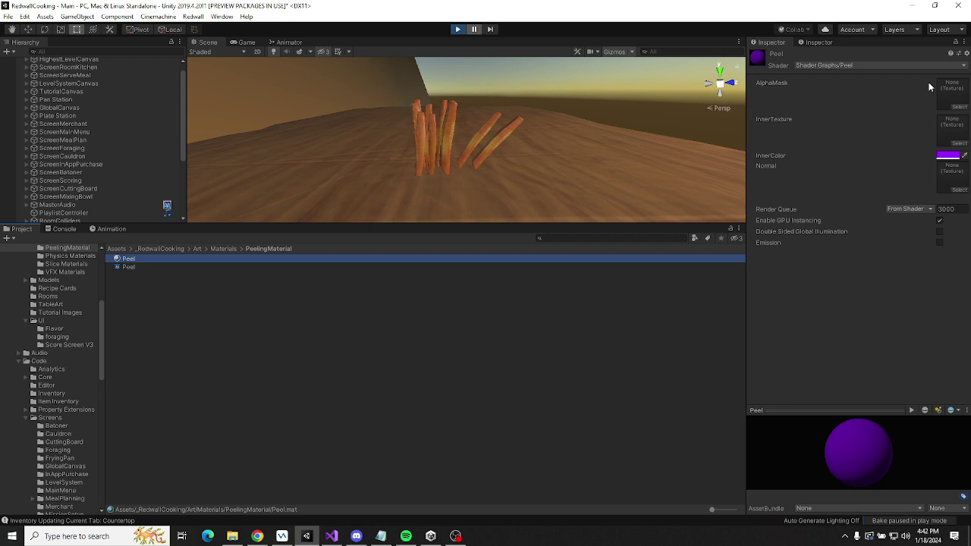
Return to ScreenCuttingBoard.cs, complete the Julienne branch as material = ingredient.type.processedSliceMaterial; and save the script.
{"action": "key", "text": "alt+Tab"}
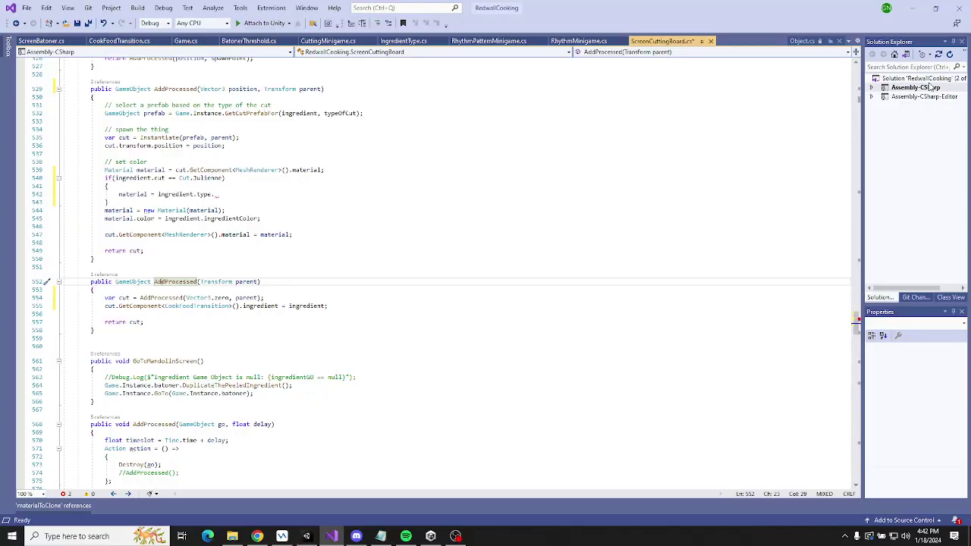
{"action": "left_click", "coordinate": [220, 195]}
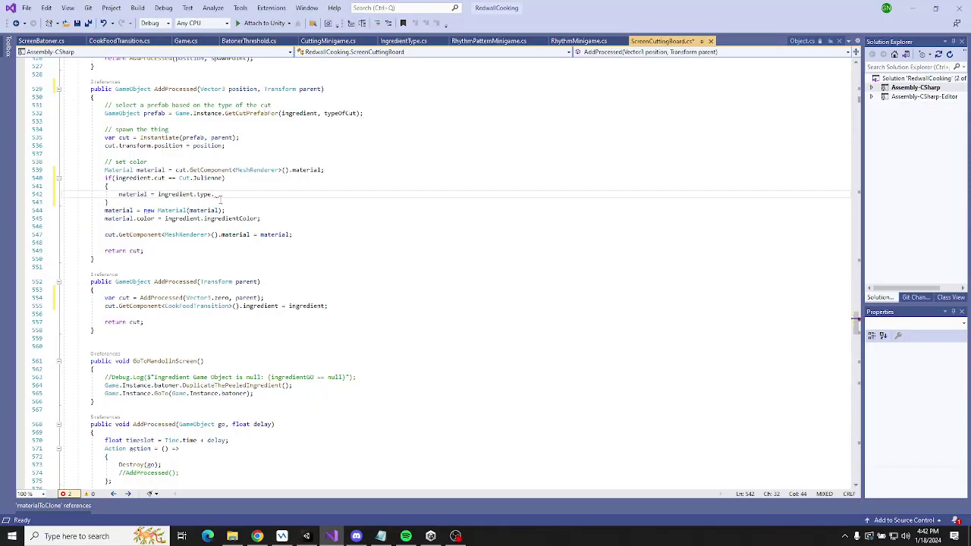
{"action": "key", "text": "ctrl+space"}
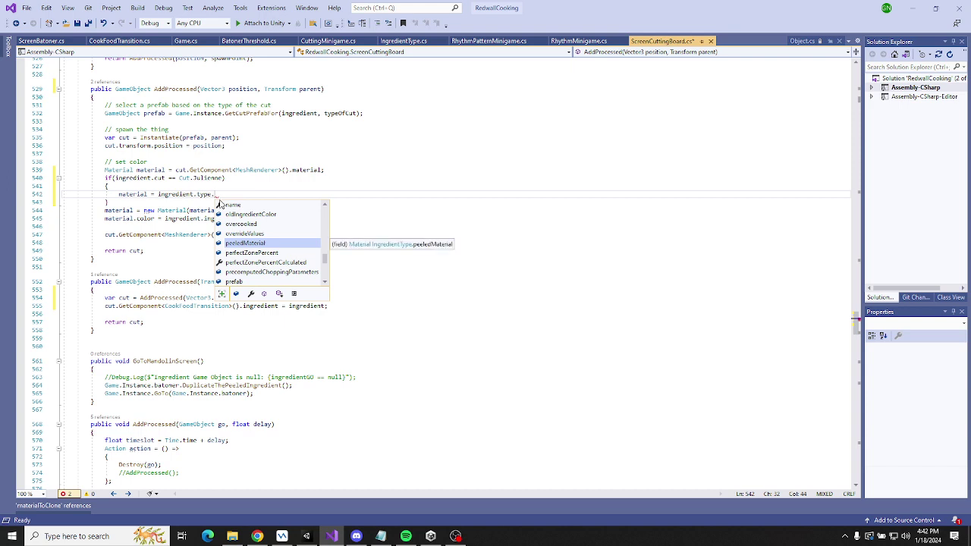
{"action": "key", "text": "Down"}
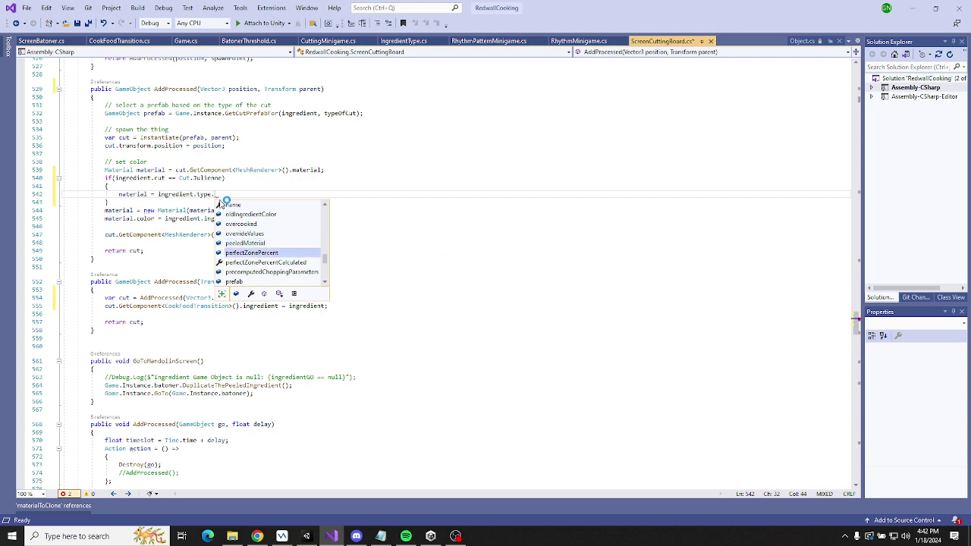
{"action": "key", "text": "Up"}
{"action": "key", "text": "Down"}
{"action": "key", "text": "Down"}
{"action": "key", "text": "Down"}
{"action": "key", "text": "Down"}
{"action": "key", "text": "Down"}
{"action": "key", "text": "Down"}
{"action": "key", "text": "Down"}
{"action": "key", "text": "Down"}
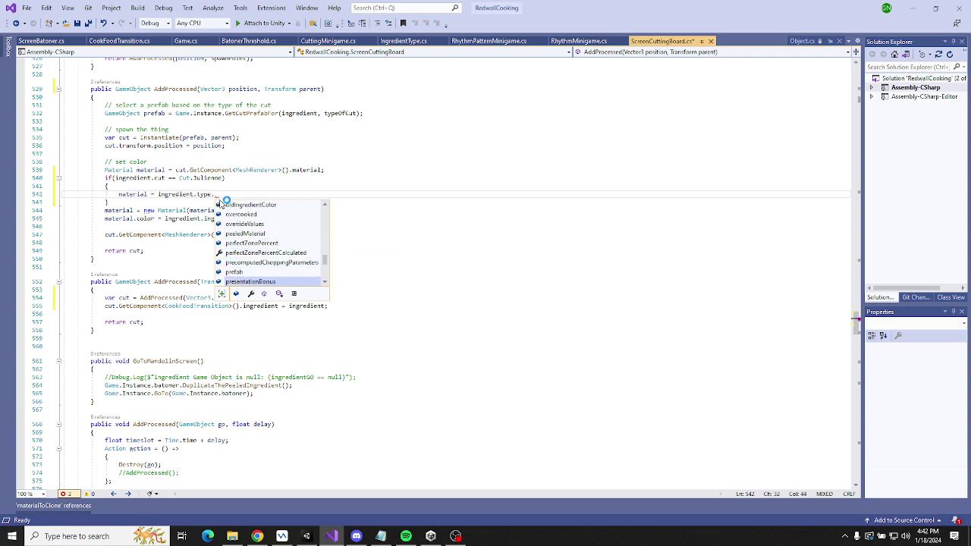
{"action": "key", "text": "Down"}
{"action": "key", "text": "Up"}
{"action": "key", "text": "Up"}
{"action": "key", "text": "Up"}
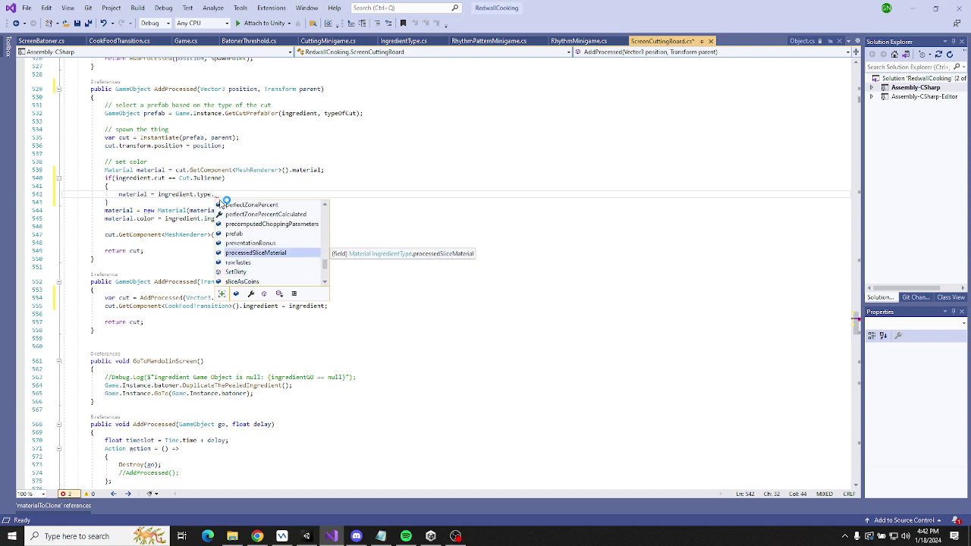
{"action": "key", "text": "Tab"}
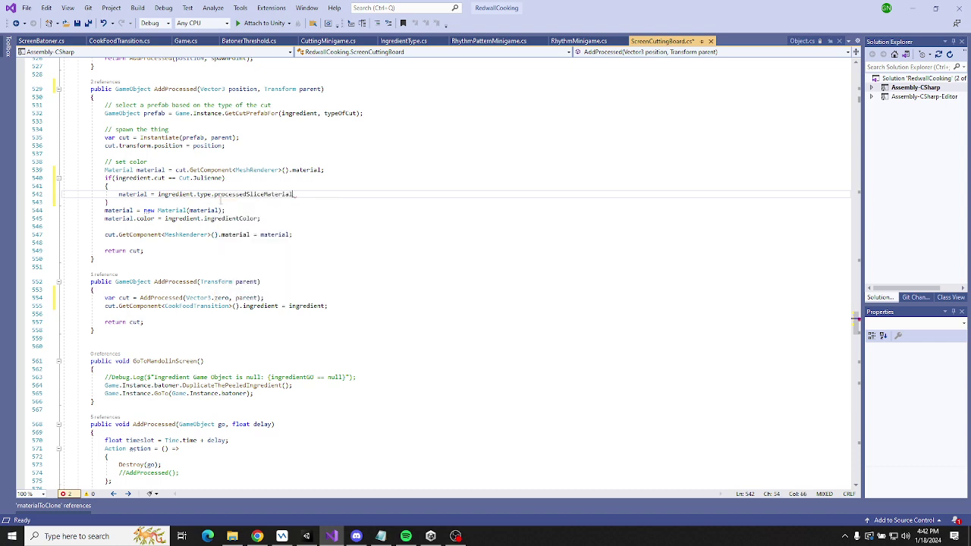
{"action": "type", "text": ";"}
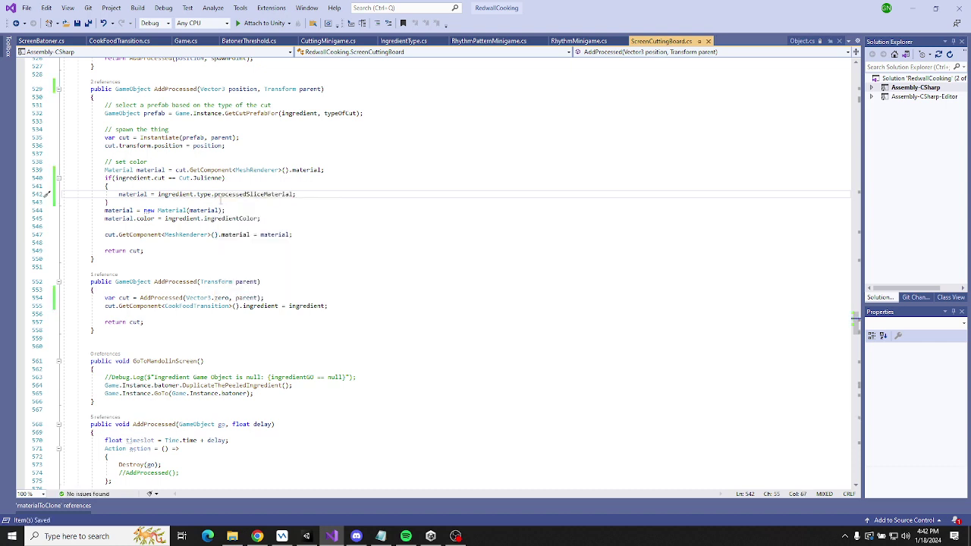
Switch to Unity and check ScreenCuttingBoard's inspector for the ingredient's Cut value and the Type Of Cut value.
{"action": "key", "text": "alt+Tab"}
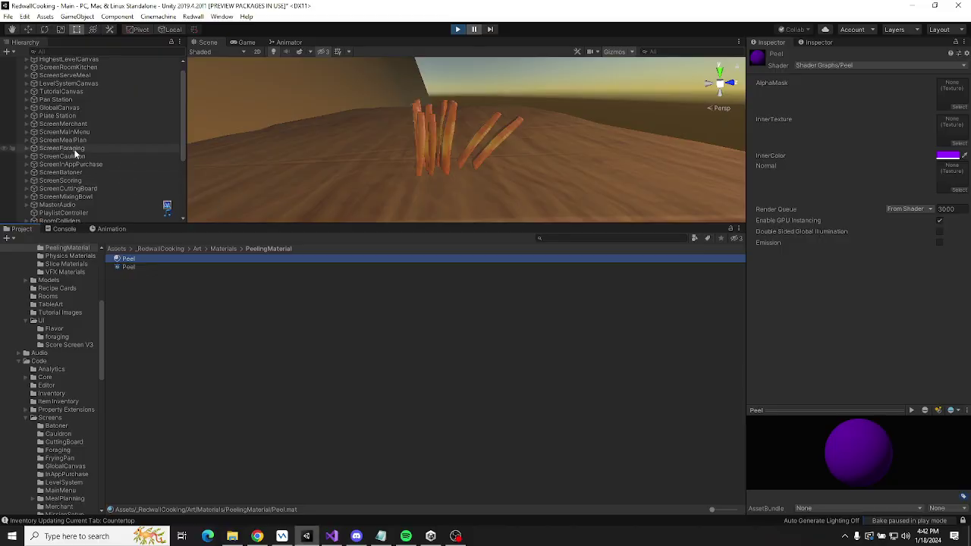
{"action": "left_click", "coordinate": [84, 189]}
{"action": "scroll", "coordinate": [831, 187], "scroll_direction": "down", "scroll_amount": 10}
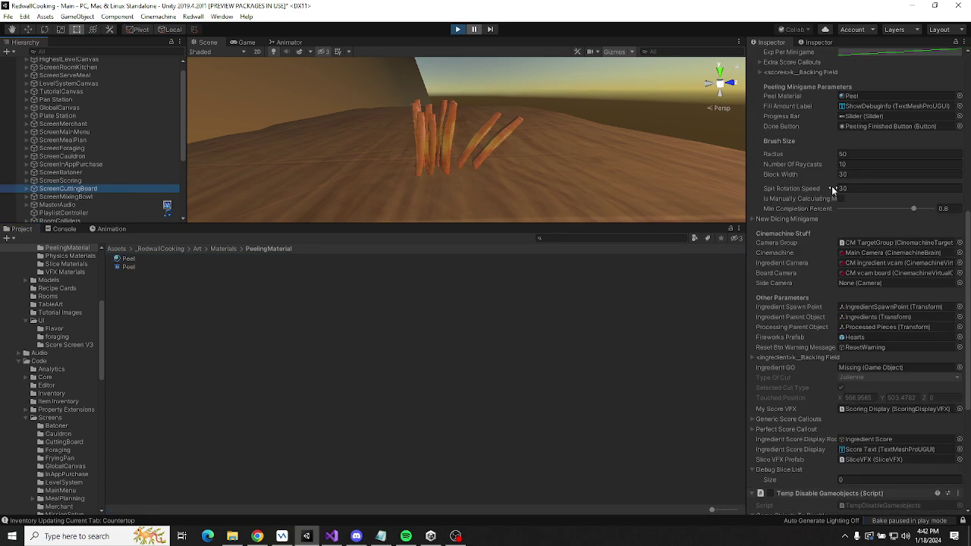
{"action": "left_click", "coordinate": [753, 358]}
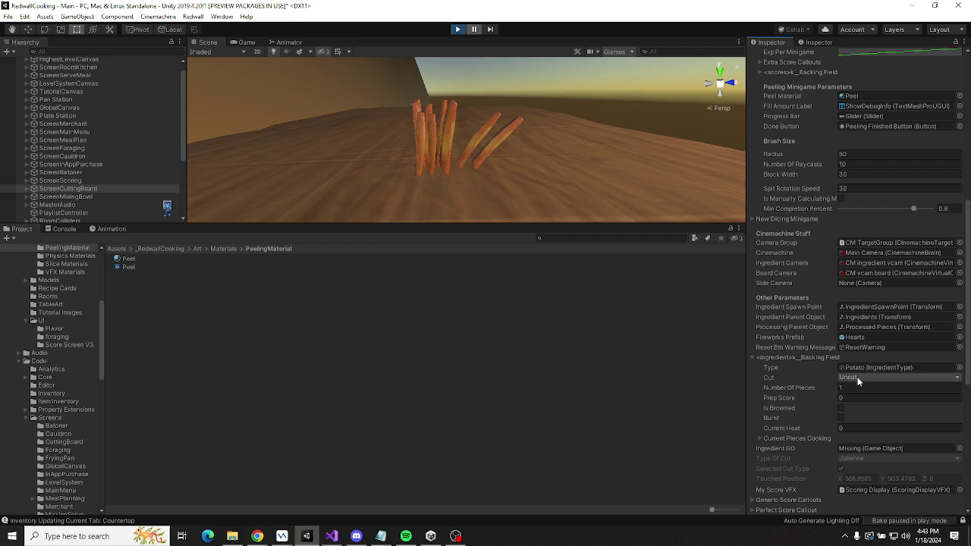
{"action": "scroll", "coordinate": [806, 336], "scroll_direction": "up", "scroll_amount": 8}
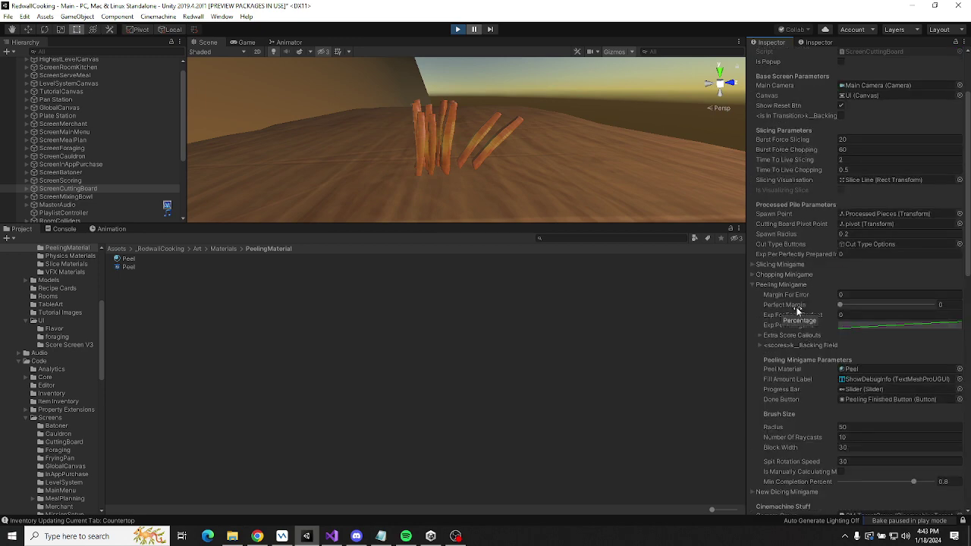
{"action": "scroll", "coordinate": [797, 311], "scroll_direction": "up", "scroll_amount": 3}
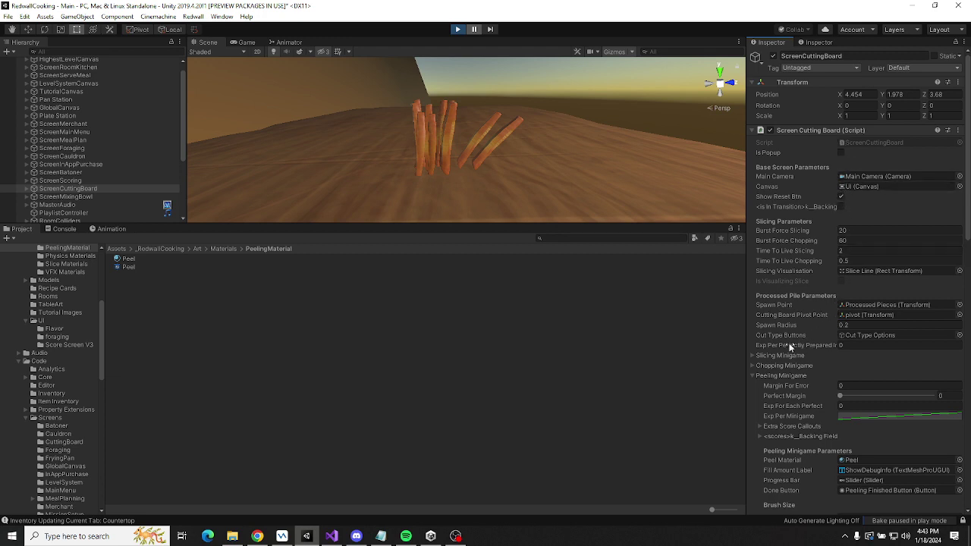
{"action": "left_click", "coordinate": [752, 375]}
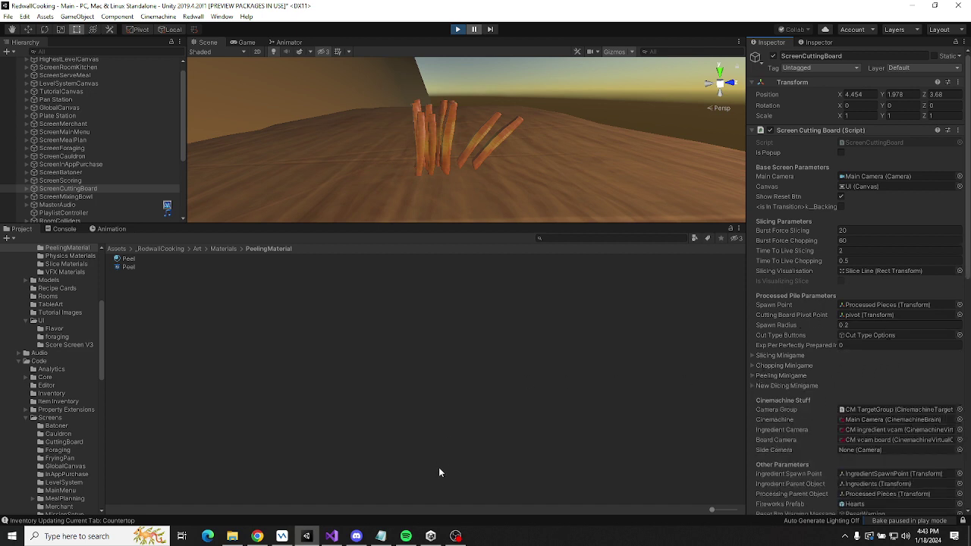
{"action": "mouse_move", "coordinate": [333, 539]}
{"action": "scroll", "coordinate": [876, 312], "scroll_direction": "down", "scroll_amount": 3}
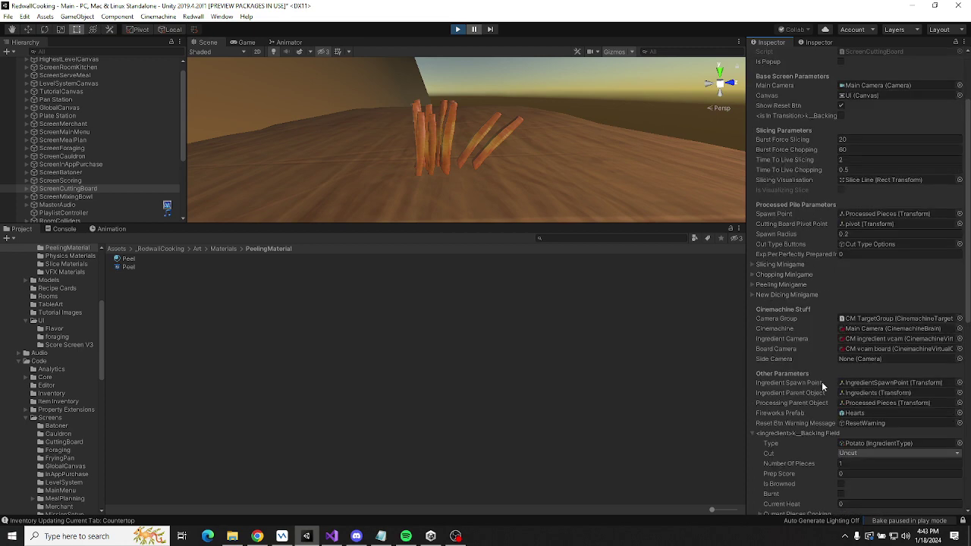
{"action": "left_click", "coordinate": [751, 433]}
{"action": "scroll", "coordinate": [783, 400], "scroll_direction": "down", "scroll_amount": 3}
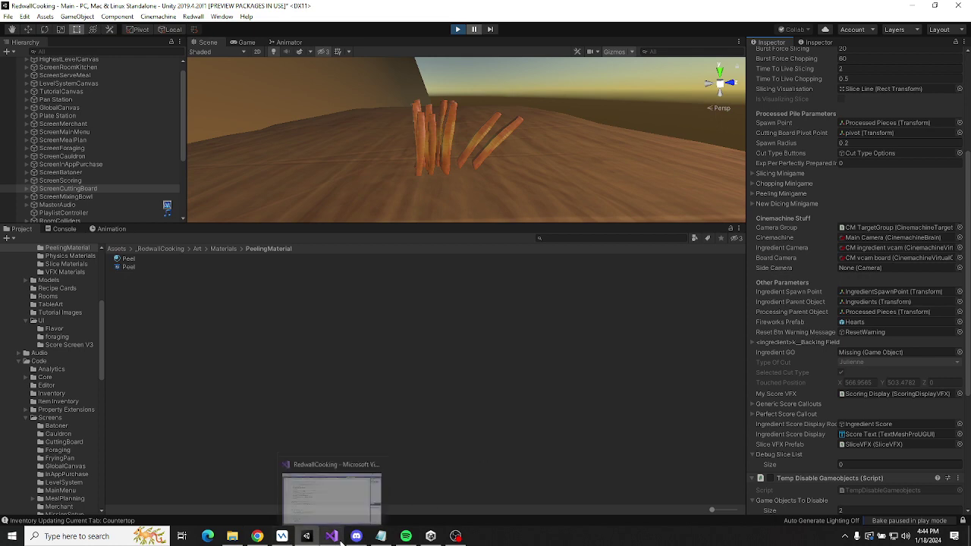
Switch to Visual Studio, replace ingredient.cut with typeOfCut in the Julienne if condition, and save ScreenCuttingBoard.cs.
{"action": "left_click", "coordinate": [329, 497]}
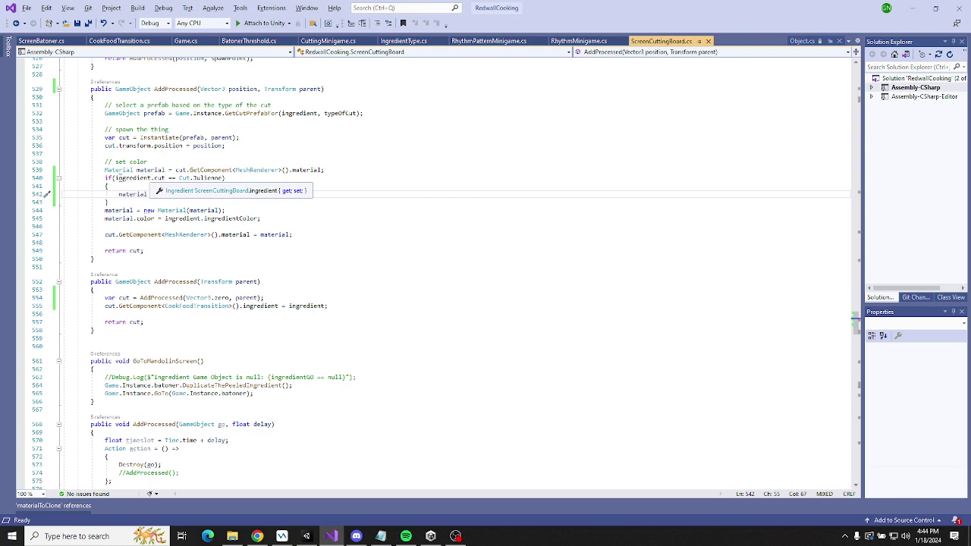
{"action": "left_click_drag", "start_coordinate": [114, 178], "coordinate": [163, 178]}
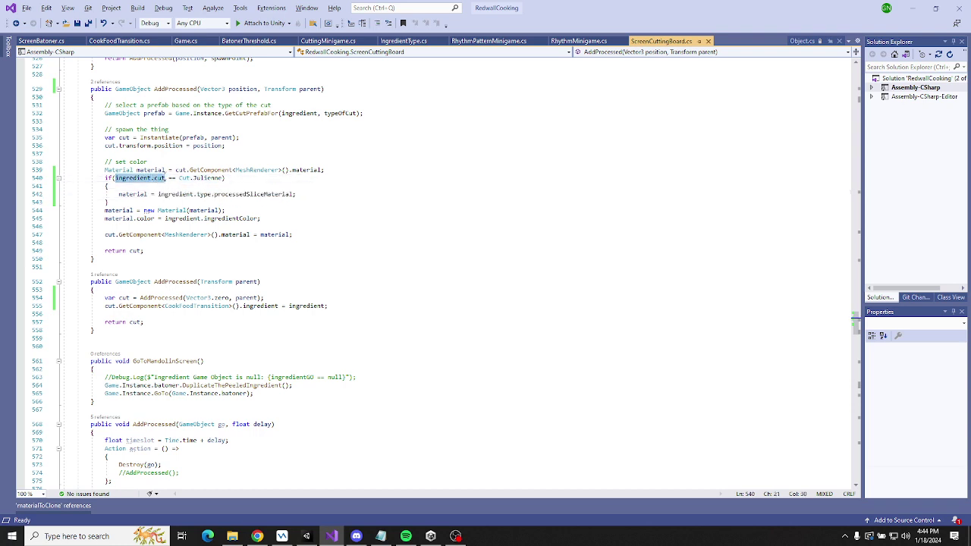
{"action": "type", "text": "typeOfCut"}
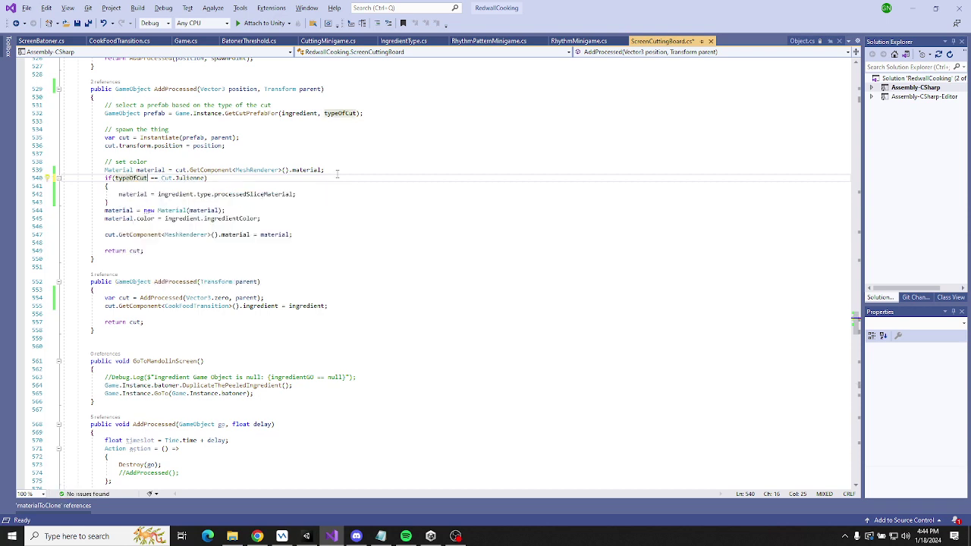
{"action": "key", "text": "ctrl+s"}
Switch to Unity and restart the game in play mode, running the project's custom Redwall command while it is stopped.
{"action": "left_click", "coordinate": [305, 537]}
{"action": "left_click", "coordinate": [456, 30]}
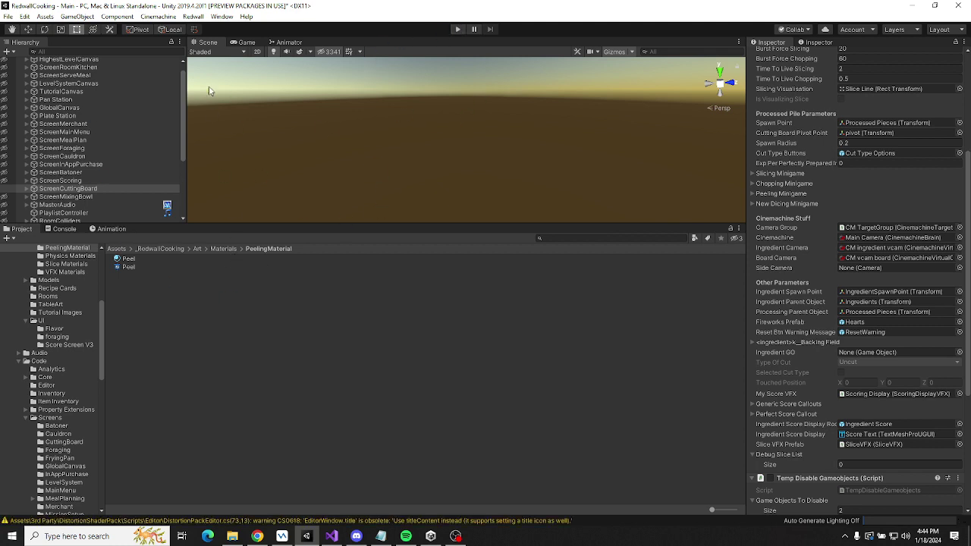
{"action": "left_click", "coordinate": [193, 16]}
{"action": "left_click", "coordinate": [341, 72]}
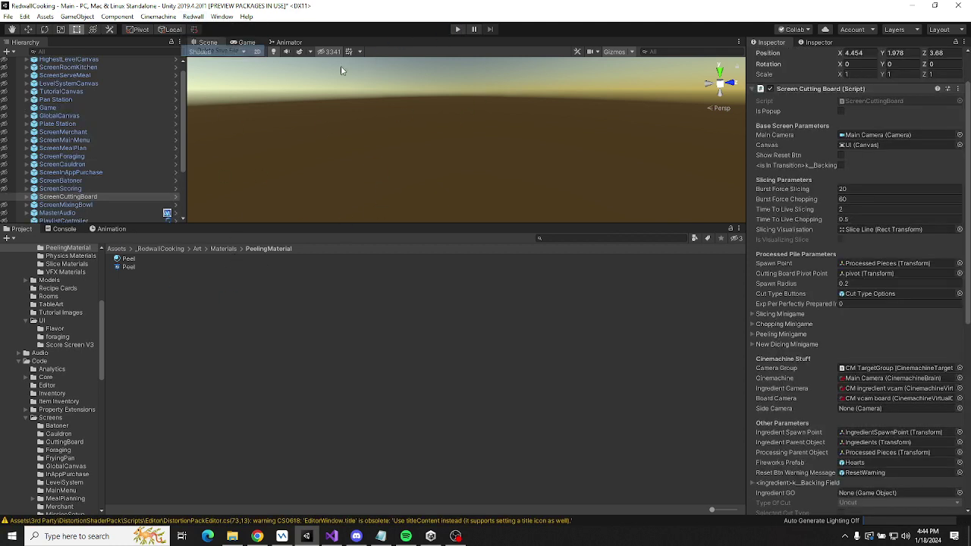
{"action": "left_click", "coordinate": [458, 29]}
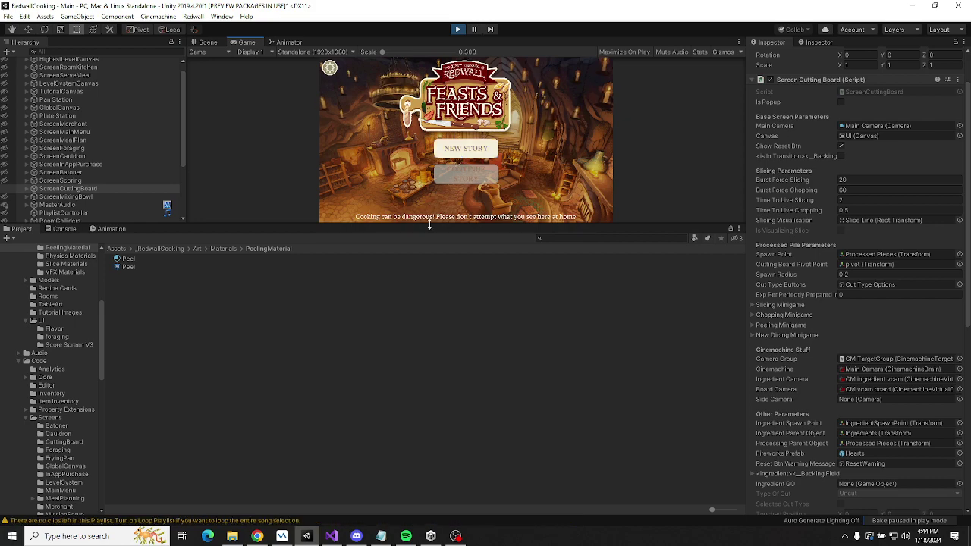
Enlarge the Game view, start a new story, and go past the dialogue and tutorial popups to the merchant's shop.
{"action": "left_click_drag", "start_coordinate": [432, 225], "coordinate": [433, 359]}
{"action": "left_click", "coordinate": [468, 220]}
{"action": "left_click", "coordinate": [309, 250]}
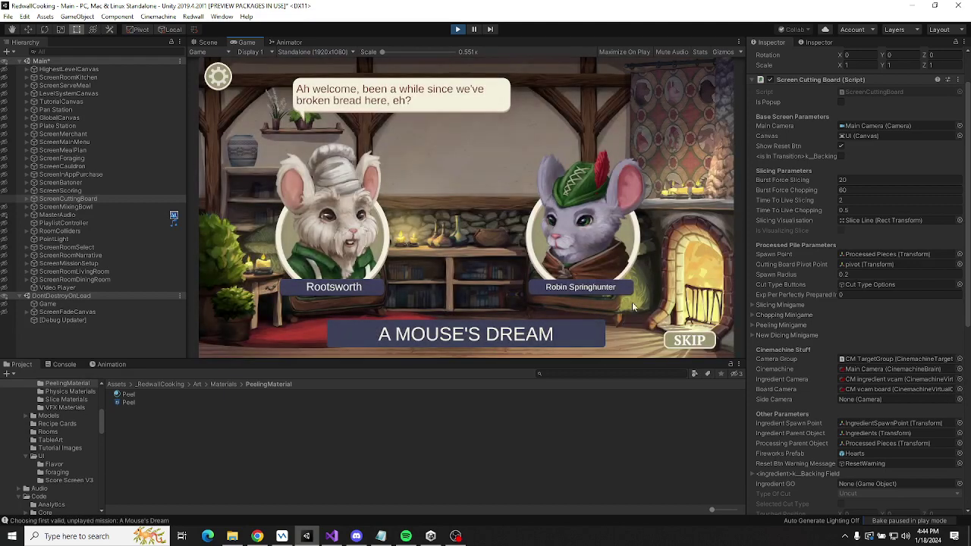
{"action": "left_click", "coordinate": [379, 217]}
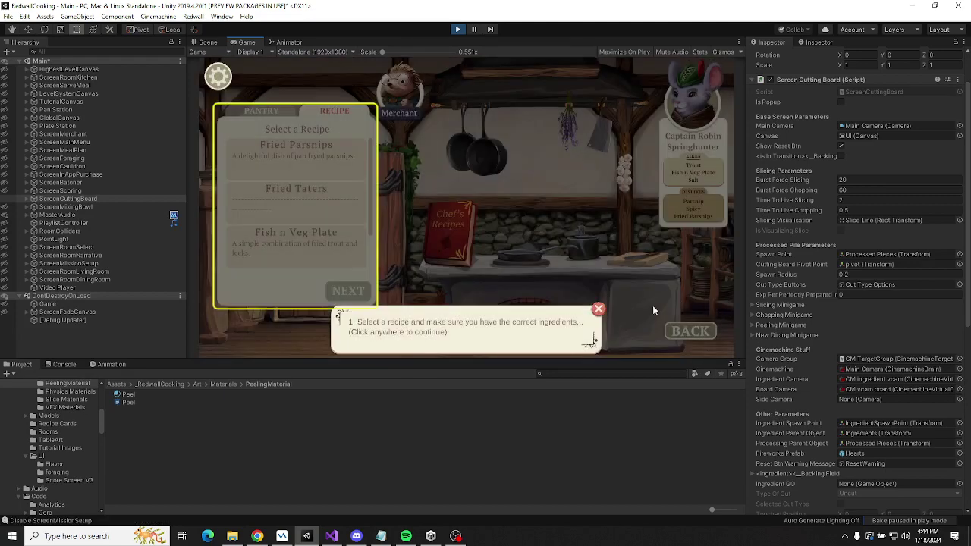
{"action": "left_click", "coordinate": [599, 313]}
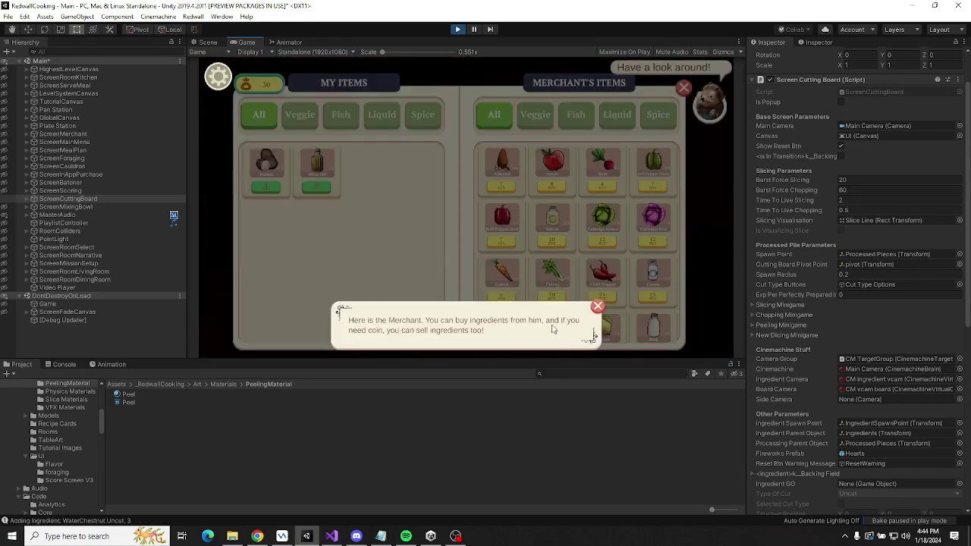
{"action": "left_click", "coordinate": [598, 307]}
Buy an onion and a trout from the merchant and close the shop.
{"action": "scroll", "coordinate": [576, 243], "scroll_direction": "down", "scroll_amount": 2}
{"action": "left_click_drag", "start_coordinate": [602, 220], "coordinate": [372, 170]}
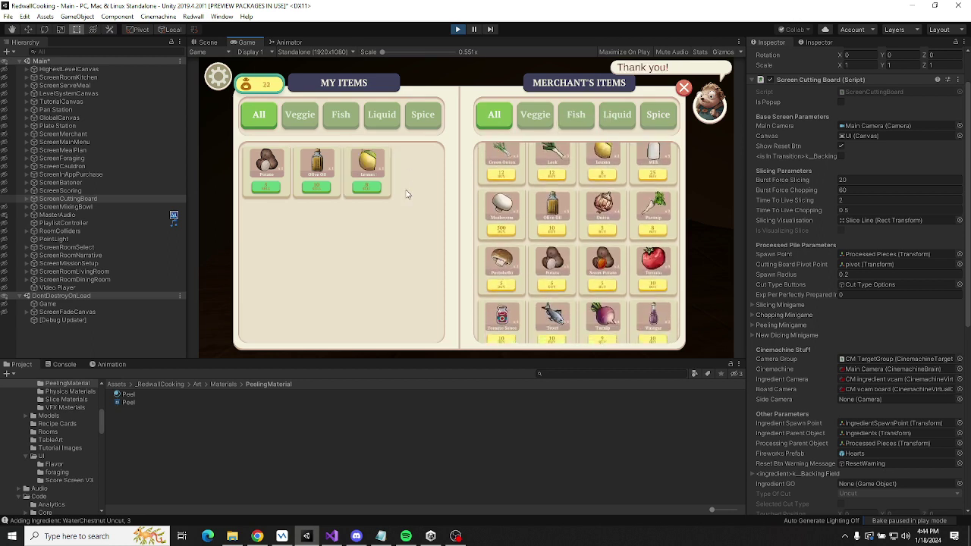
{"action": "left_click", "coordinate": [365, 175]}
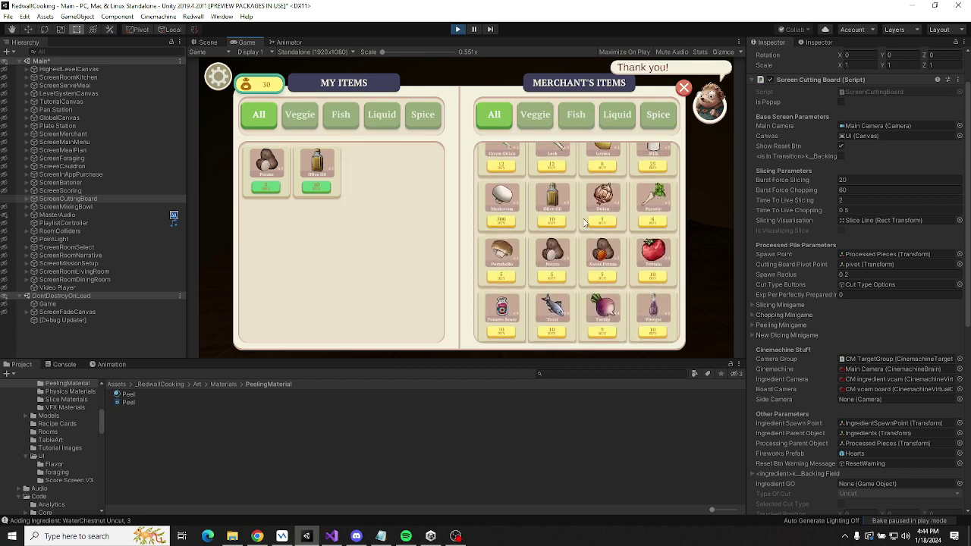
{"action": "left_click", "coordinate": [603, 198]}
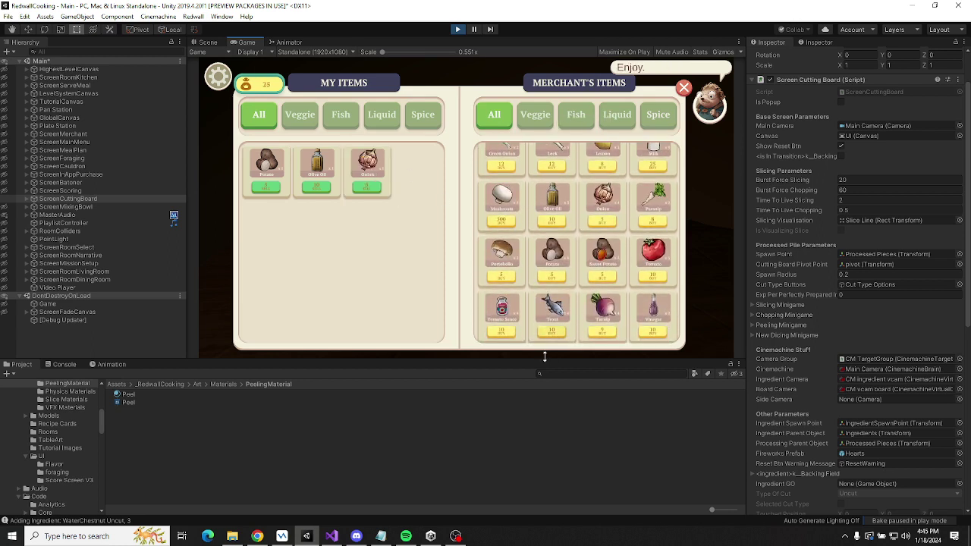
{"action": "left_click", "coordinate": [556, 333]}
{"action": "left_click", "coordinate": [684, 88]}
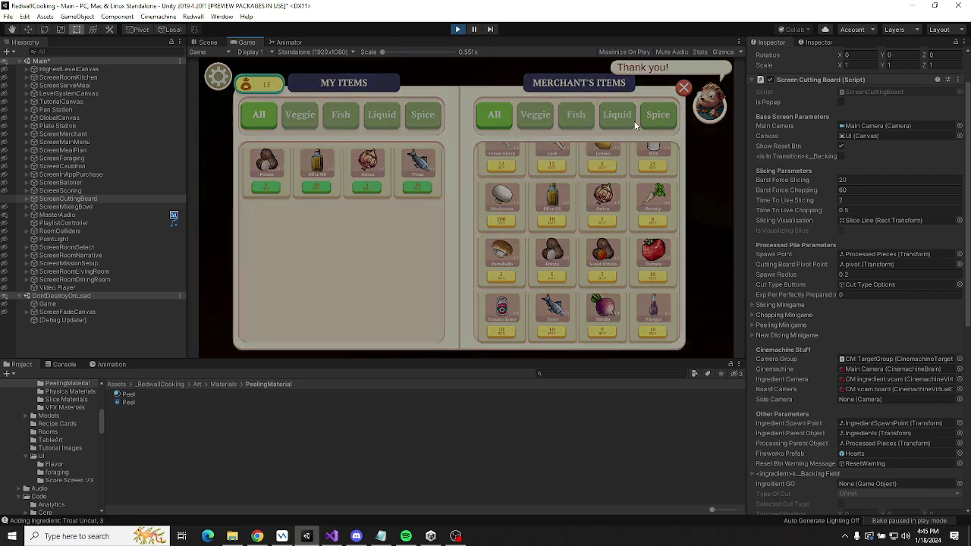
Choose the Rusty's Go-To Porridge recipe, continue to the cutting board, and dismiss its slicing tutorial popup.
{"action": "scroll", "coordinate": [342, 273], "scroll_direction": "down", "scroll_amount": 2}
{"action": "left_click", "coordinate": [341, 247]}
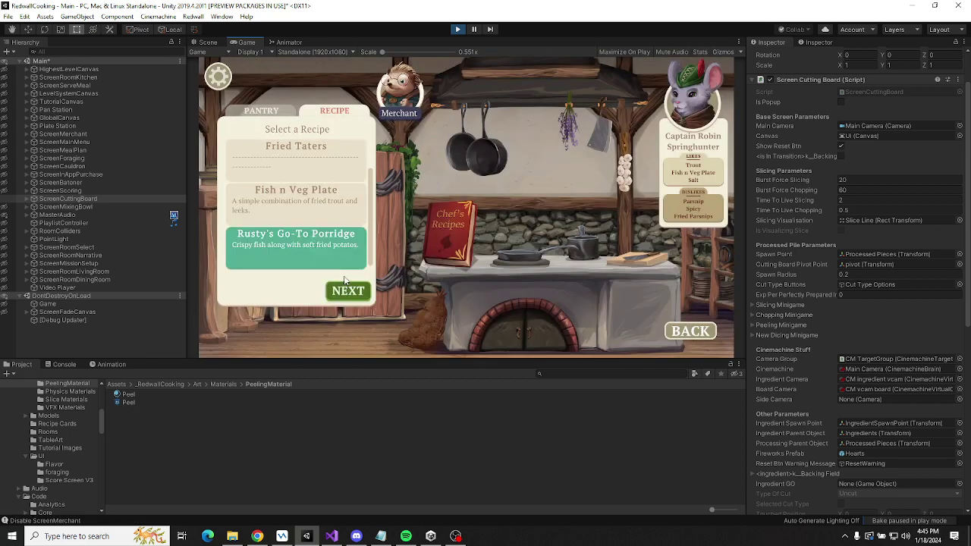
{"action": "left_click", "coordinate": [350, 290]}
{"action": "left_click", "coordinate": [554, 289]}
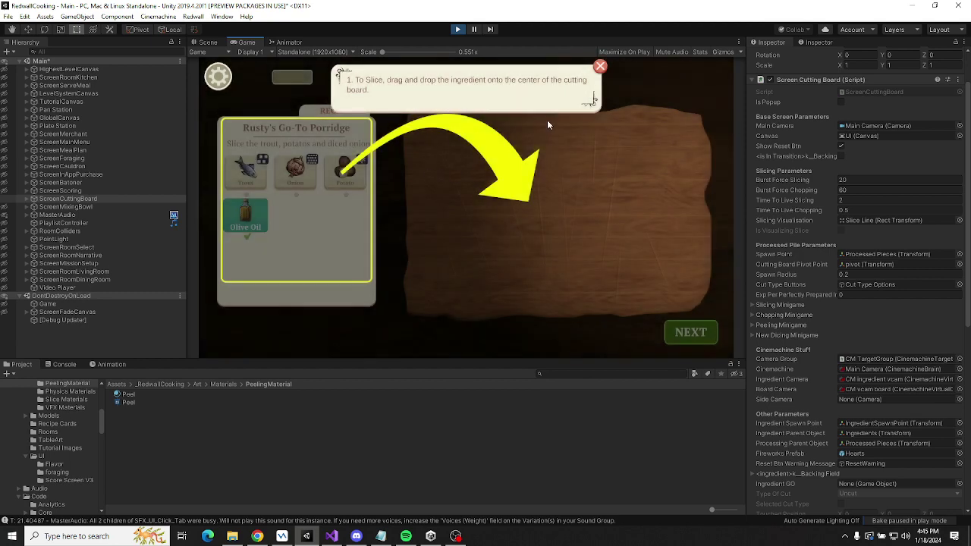
{"action": "left_click", "coordinate": [600, 66]}
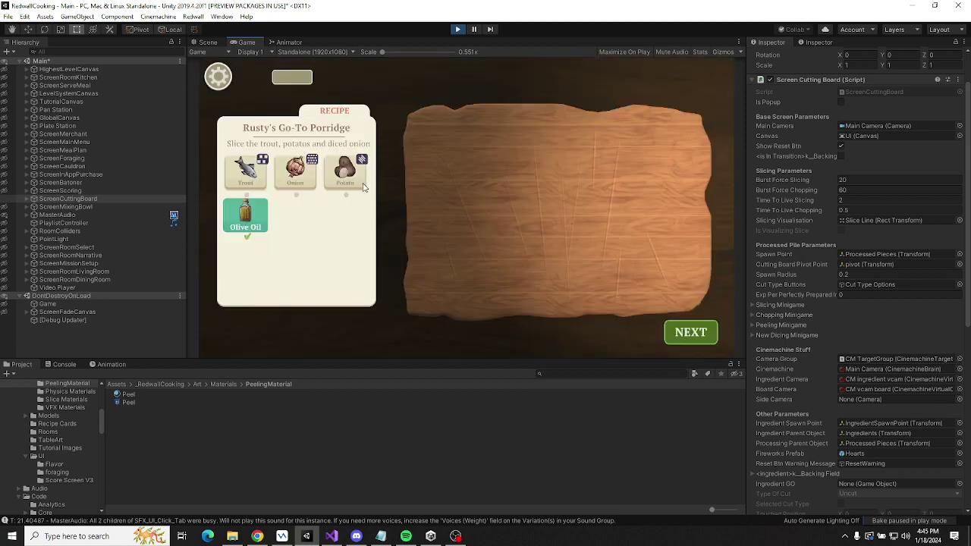
Place the potato on the cutting board, peel most of its skin, and julienne it on the batoner screen.
{"action": "left_click", "coordinate": [339, 175]}
{"action": "left_click_drag", "start_coordinate": [511, 277], "coordinate": [184, 200]}
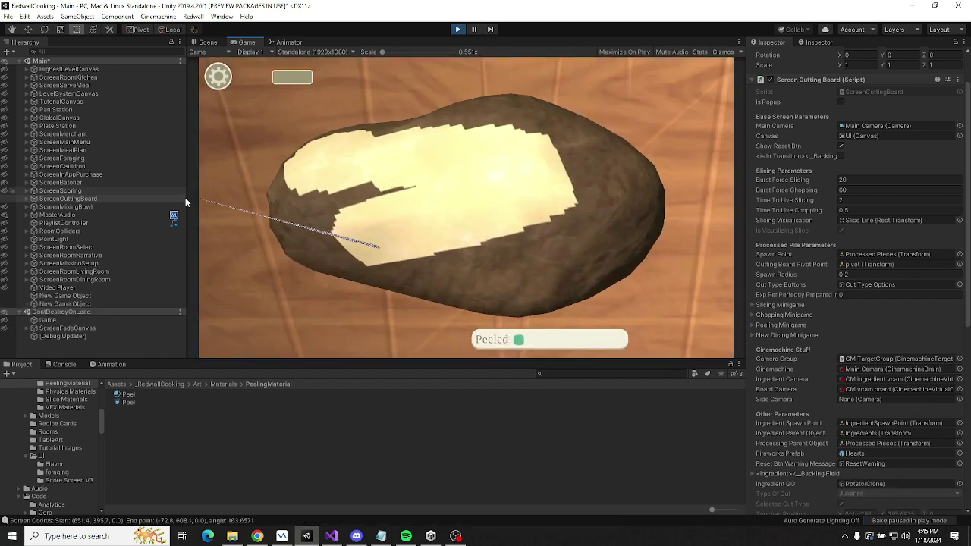
{"action": "mouse_move", "coordinate": [379, 246]}
{"action": "left_mouse_down"}
{"action": "mouse_move", "coordinate": [813, 204]}
{"action": "mouse_move", "coordinate": [705, 121]}
{"action": "mouse_move", "coordinate": [343, 267]}
{"action": "mouse_move", "coordinate": [212, 228]}
{"action": "mouse_move", "coordinate": [490, 280]}
{"action": "mouse_move", "coordinate": [531, 239]}
{"action": "mouse_move", "coordinate": [485, 288]}
{"action": "mouse_move", "coordinate": [447, 228]}
{"action": "mouse_move", "coordinate": [495, 212]}
{"action": "mouse_move", "coordinate": [445, 251]}
{"action": "mouse_move", "coordinate": [466, 254]}
{"action": "mouse_move", "coordinate": [445, 255]}
{"action": "mouse_move", "coordinate": [518, 296]}
{"action": "left_mouse_up"}
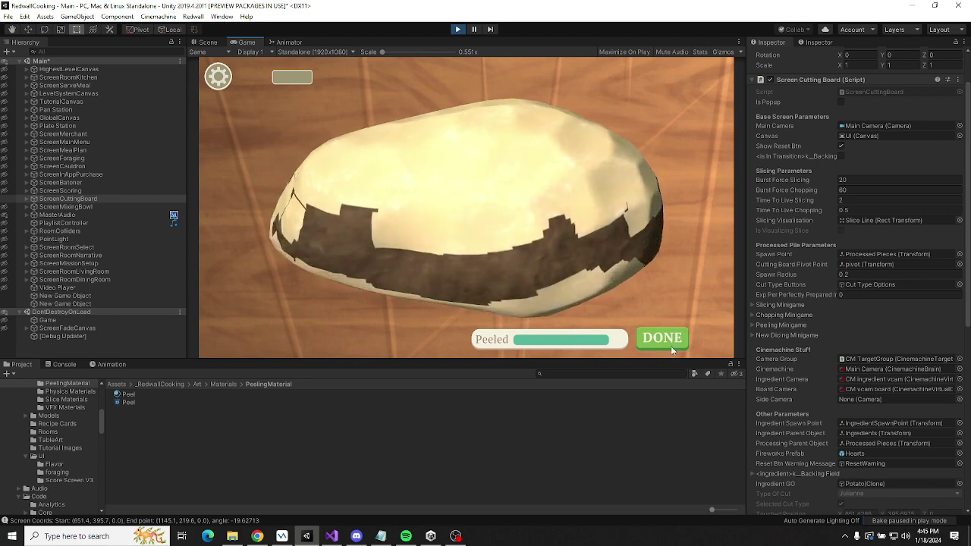
{"action": "left_click", "coordinate": [662, 340]}
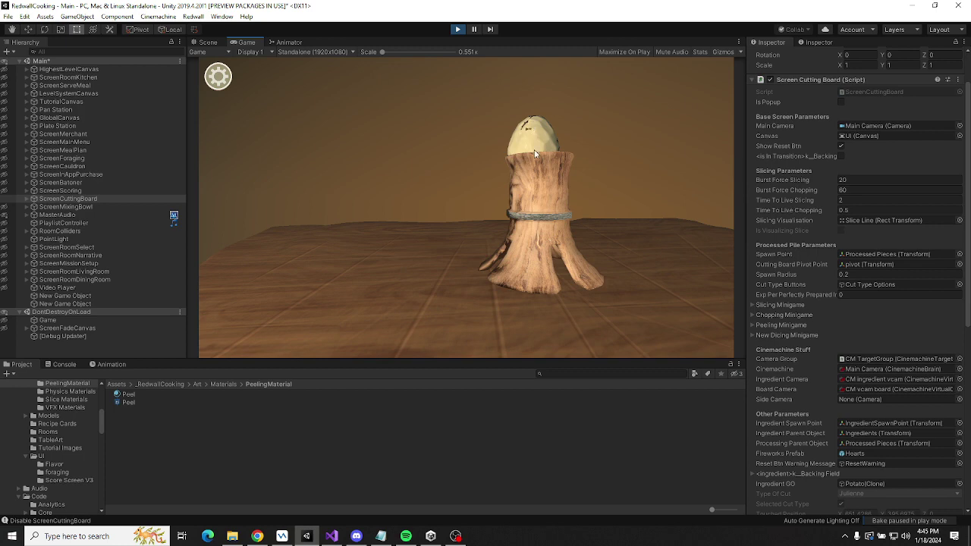
{"action": "left_click", "coordinate": [534, 150]}
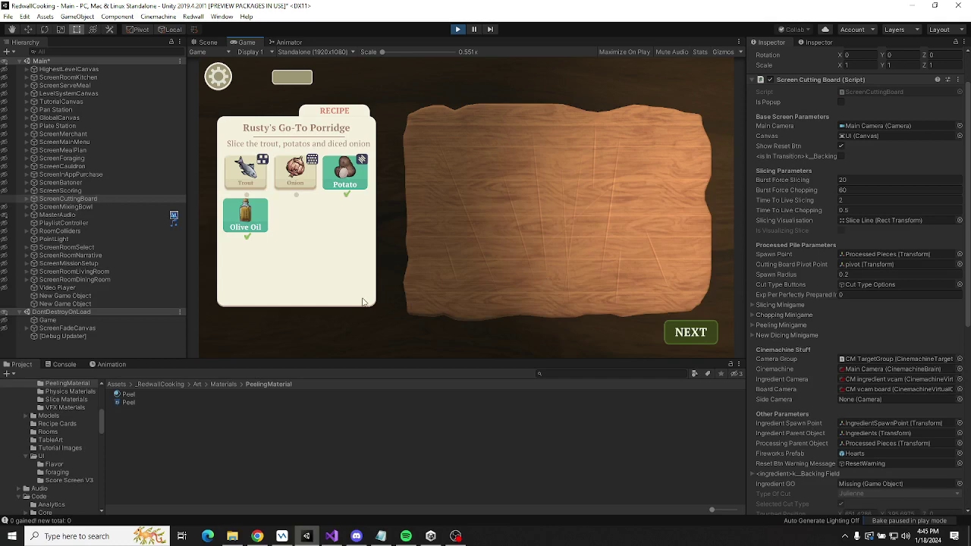
Examine the console log entries from the potato peeling and cutting, and clear the log.
{"action": "left_click", "coordinate": [62, 365]}
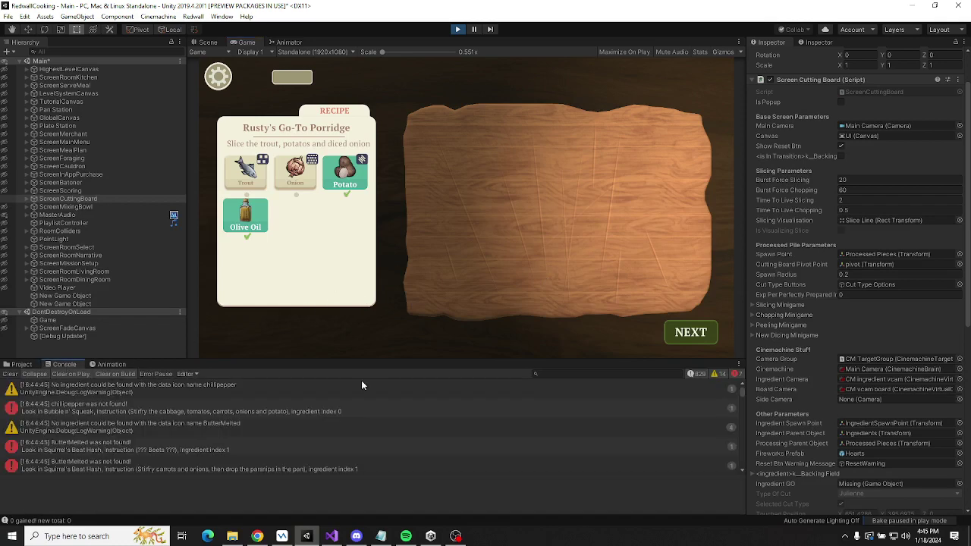
{"action": "scroll", "coordinate": [431, 423], "scroll_direction": "down", "scroll_amount": 2}
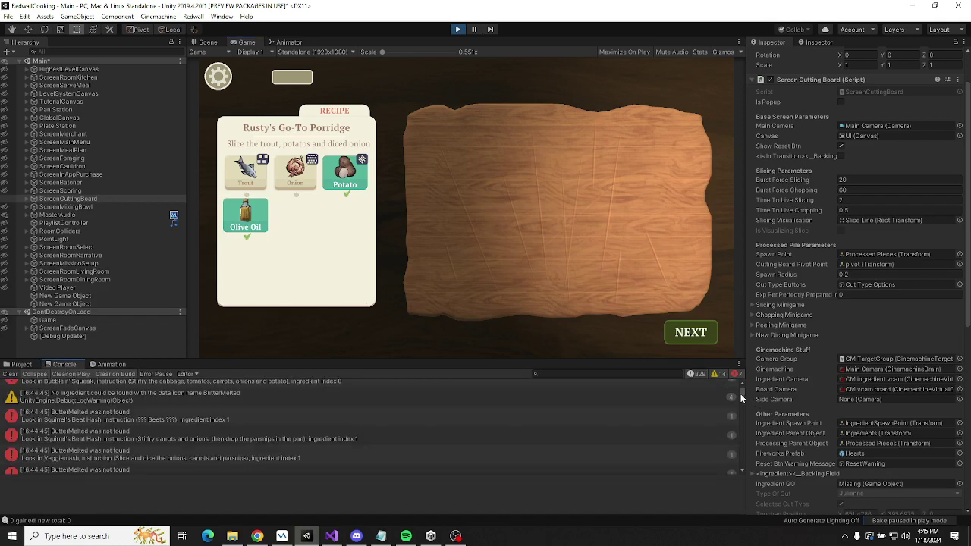
{"action": "left_click_drag", "start_coordinate": [740, 393], "coordinate": [752, 489]}
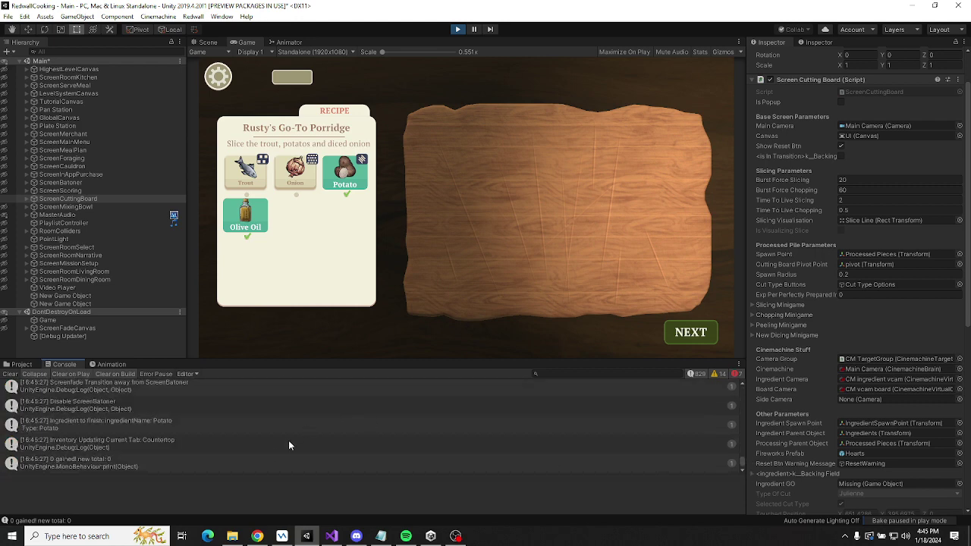
{"action": "scroll", "coordinate": [278, 452], "scroll_direction": "up", "scroll_amount": 10}
{"action": "scroll", "coordinate": [277, 454], "scroll_direction": "up", "scroll_amount": 10}
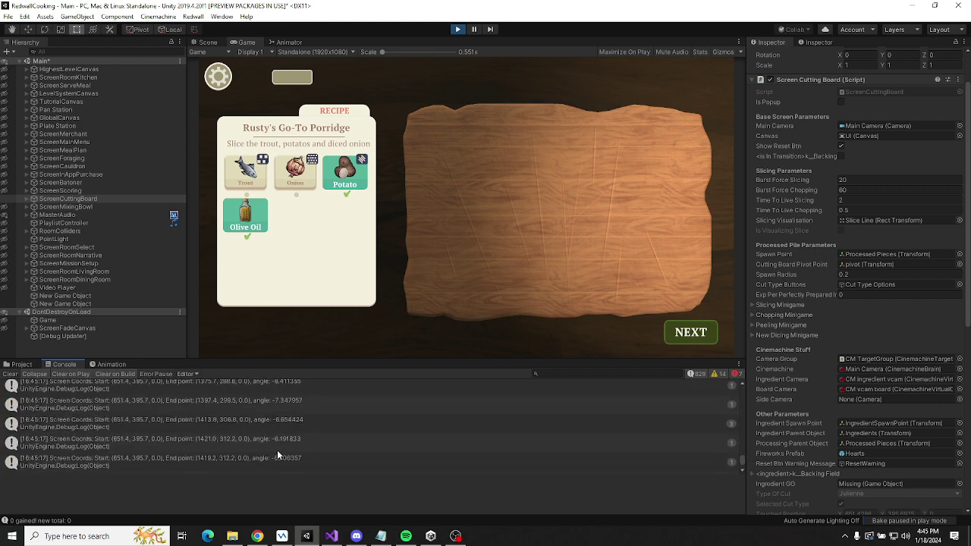
{"action": "scroll", "coordinate": [277, 454], "scroll_direction": "up", "scroll_amount": 10}
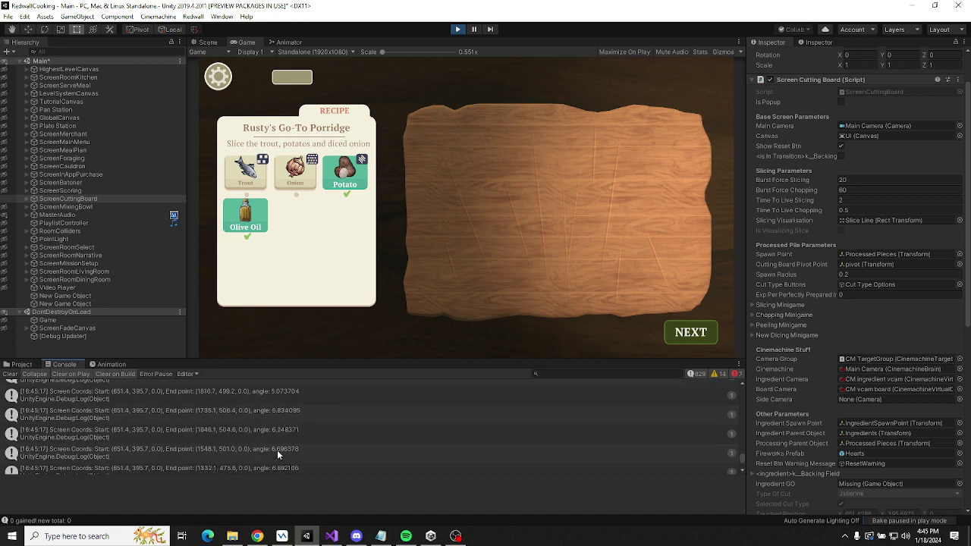
{"action": "scroll", "coordinate": [277, 454], "scroll_direction": "down", "scroll_amount": 10}
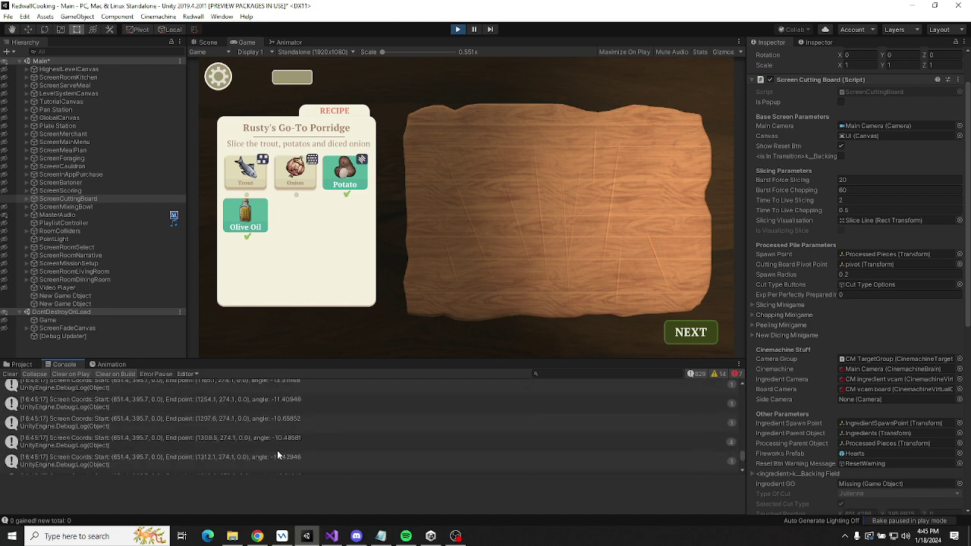
{"action": "scroll", "coordinate": [277, 454], "scroll_direction": "down", "scroll_amount": 10}
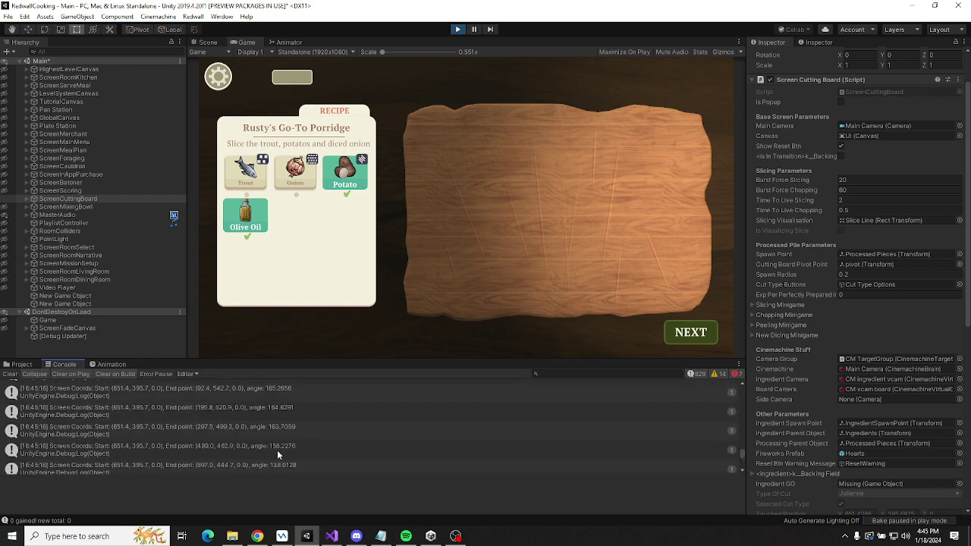
{"action": "scroll", "coordinate": [277, 454], "scroll_direction": "down", "scroll_amount": 3}
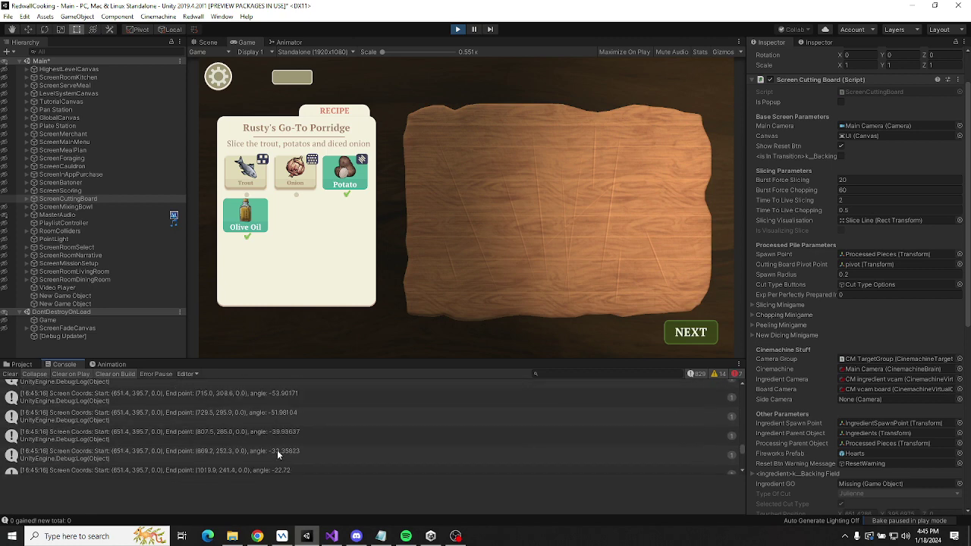
{"action": "left_click", "coordinate": [10, 374]}
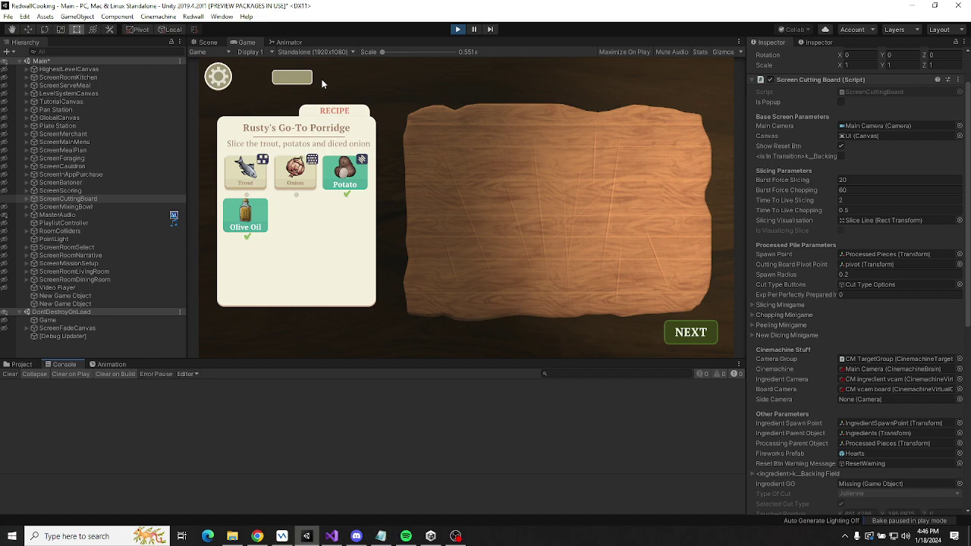
Switch to Visual Studio and insert an empty Debug.Log call at the start of the Julienne if block in AddProcessed.
{"action": "left_click", "coordinate": [331, 536]}
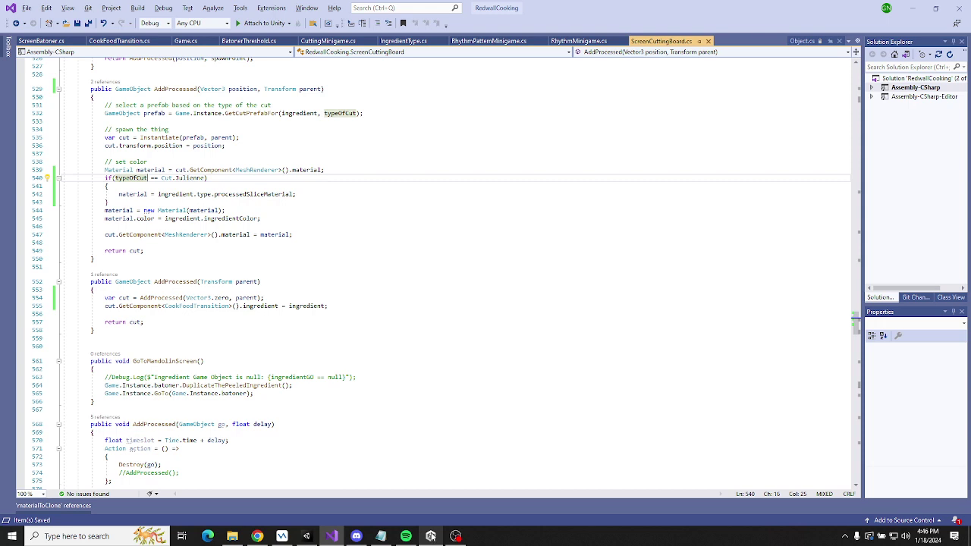
{"action": "mouse_move", "coordinate": [430, 536]}
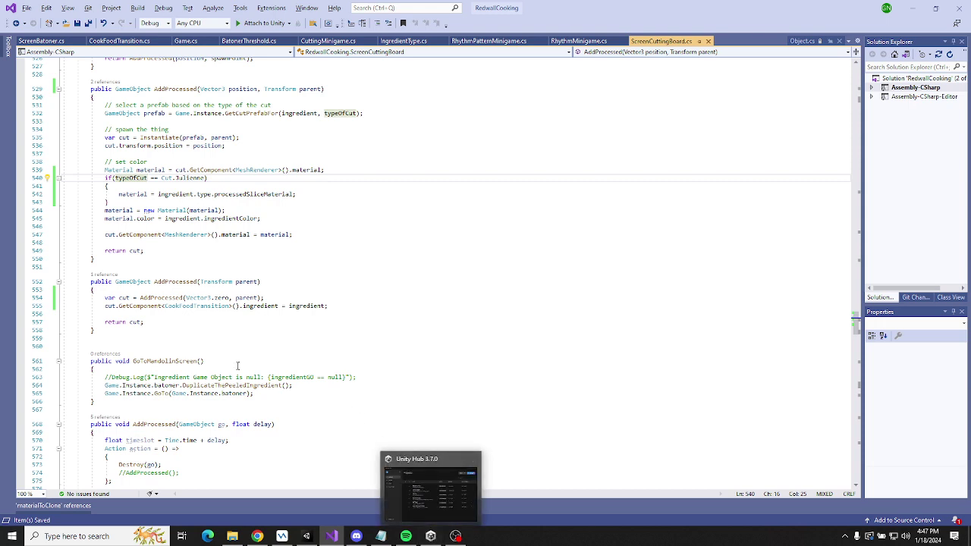
{"action": "left_click", "coordinate": [136, 186]}
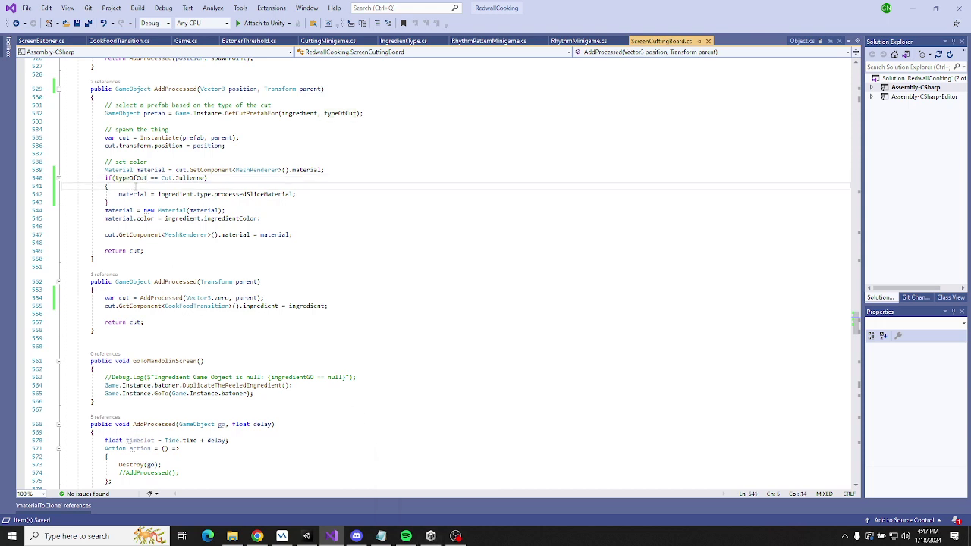
{"action": "key", "text": "Return"}
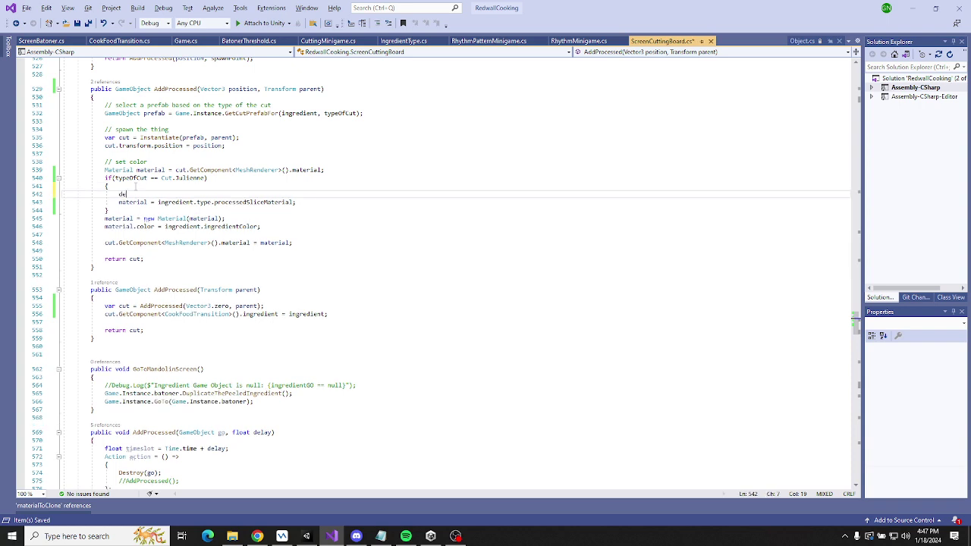
{"action": "type", "text": "deb"}
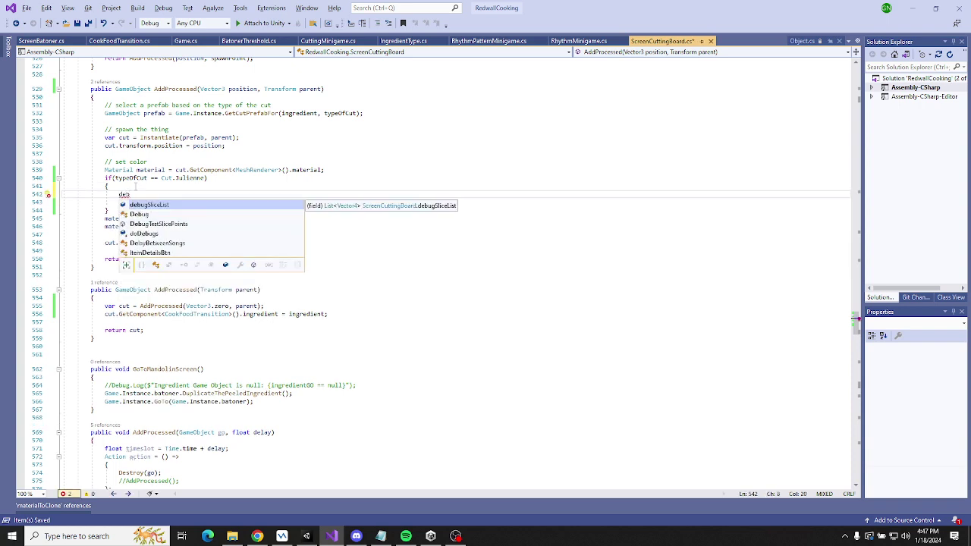
{"action": "key", "text": "BackSpace"}
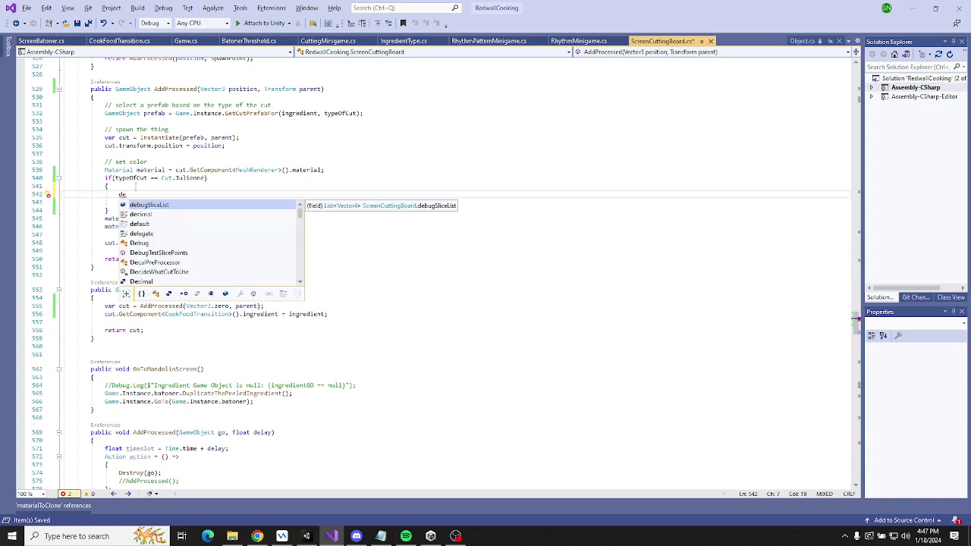
{"action": "type", "text": "bug"}
{"action": "key", "text": "Tab"}
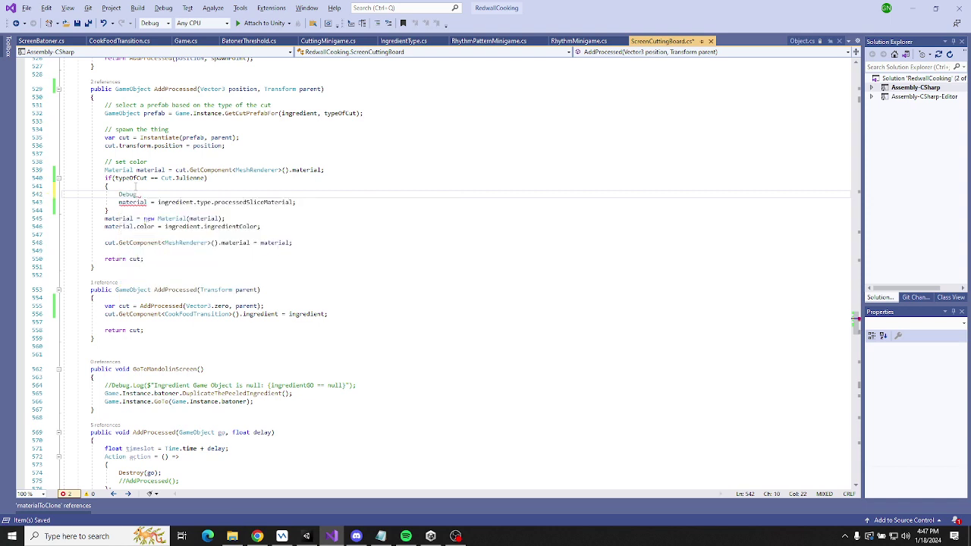
{"action": "type", "text": ".Log();"}
{"action": "key", "text": "Left"}
{"action": "key", "text": "Left"}
Give Debug.Log the interpolated string "This is a Julienne cut, so do something different with the material" and save ScreenCuttingBoard.cs.
{"action": "type", "text": "\""}
{"action": "type", "text": "$"}
{"action": "key", "text": "Right"}
{"action": "type", "text": "T"}
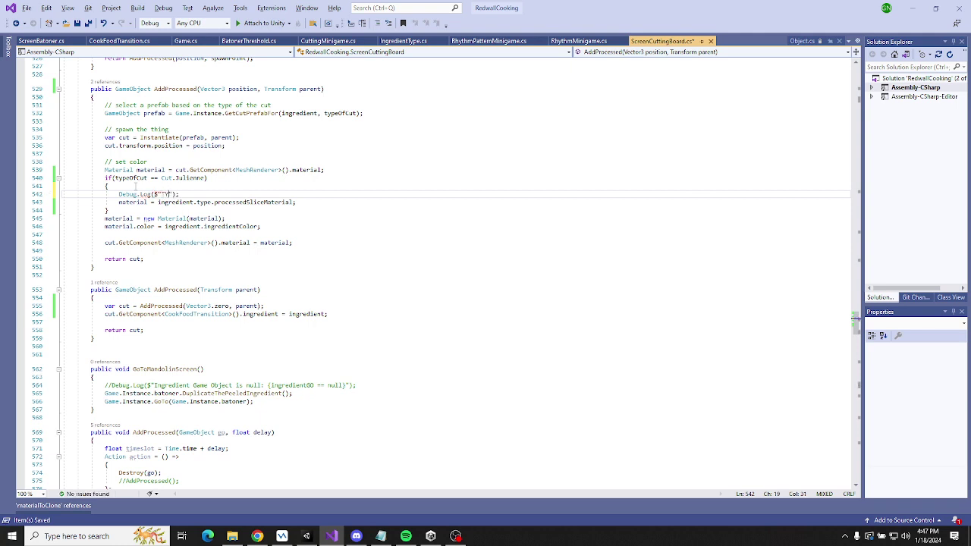
{"action": "key", "text": "BackSpace"}
{"action": "type", "text": "his is a"}
{"action": "type", "text": " Julienne "}
{"action": "type", "text": "cut, so"}
{"action": "type", "text": " do something di"}
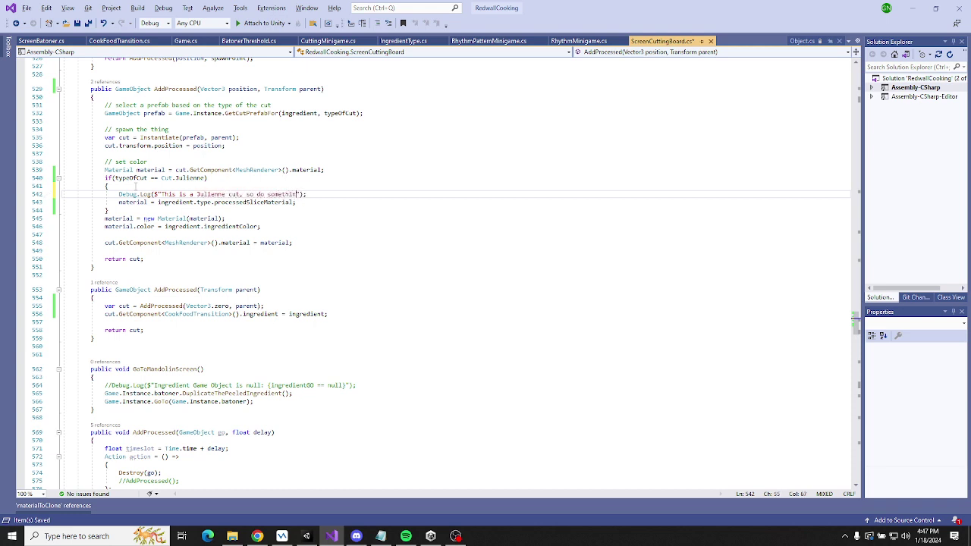
{"action": "type", "text": "fferent with the material."}
{"action": "key", "text": "BackSpace"}
{"action": "key", "text": "ctrl+s"}
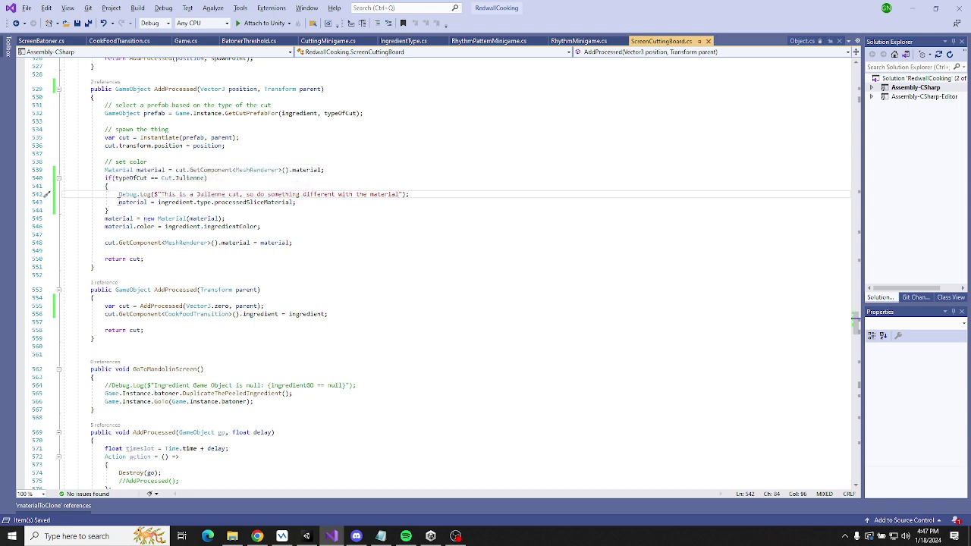
Comment out the processedSliceMaterial assignment in the Julienne if block and save the script.
{"action": "left_click", "coordinate": [118, 203]}
{"action": "type", "text": "//"}
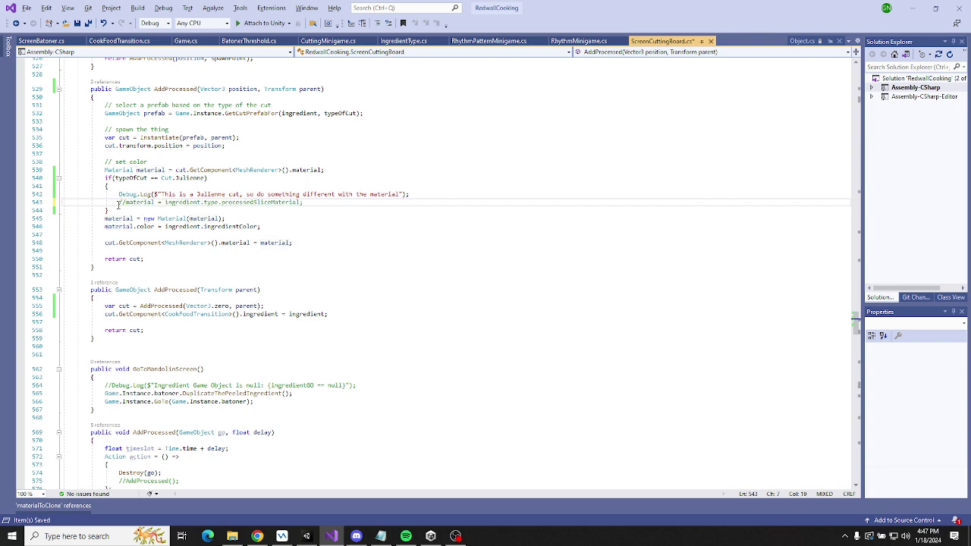
{"action": "key", "text": "ctrl+s"}
Switch to Unity and restart the game in play mode, deleting the save file while it is stopped.
{"action": "key", "text": "alt+Tab"}
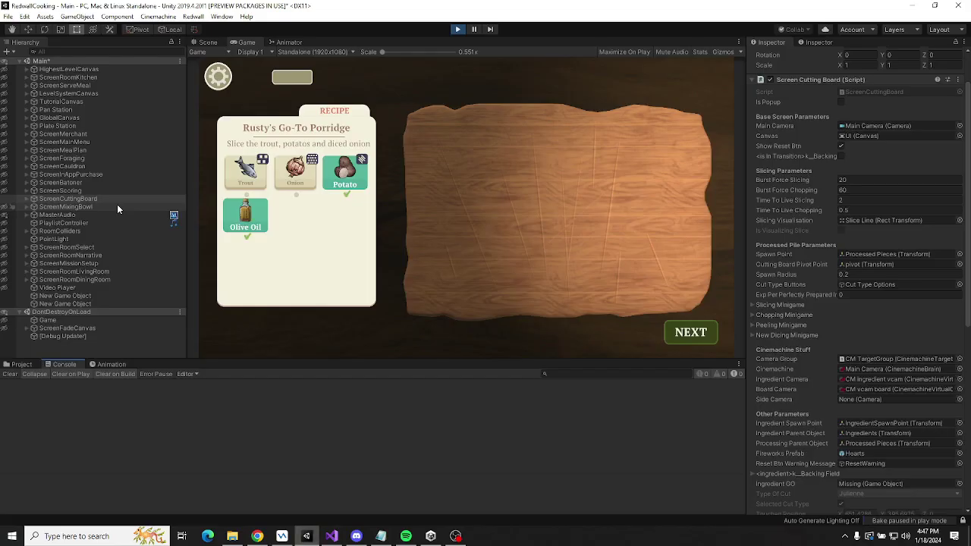
{"action": "left_click", "coordinate": [457, 29]}
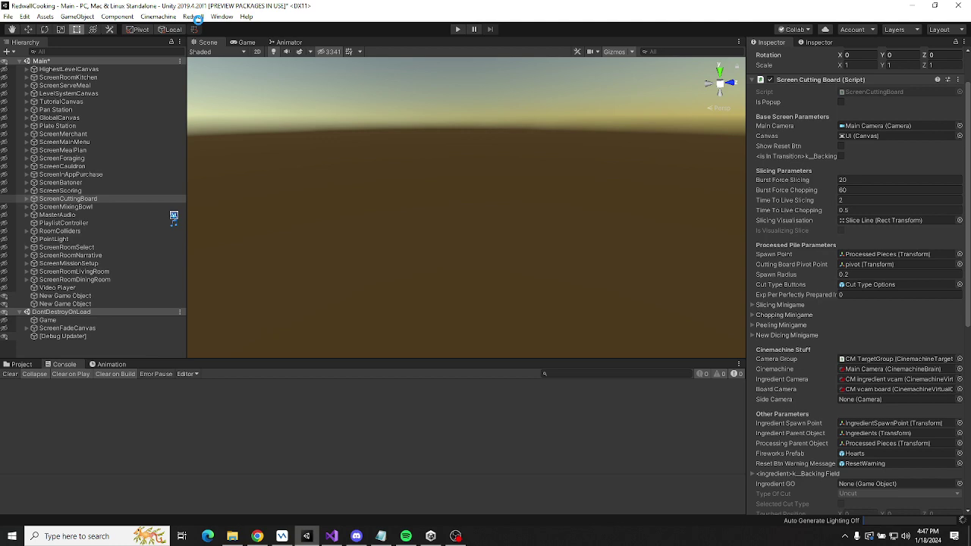
{"action": "left_click", "coordinate": [194, 17]}
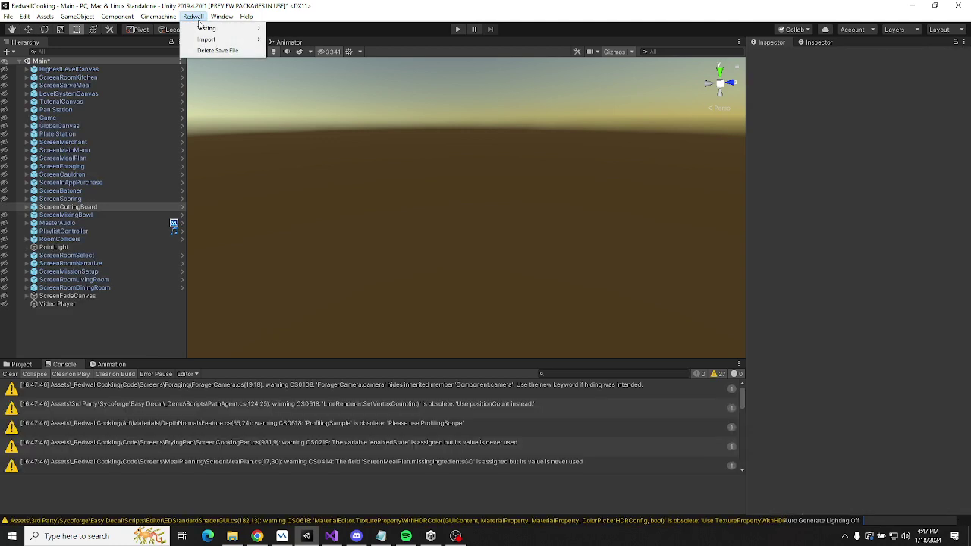
{"action": "left_click", "coordinate": [206, 50]}
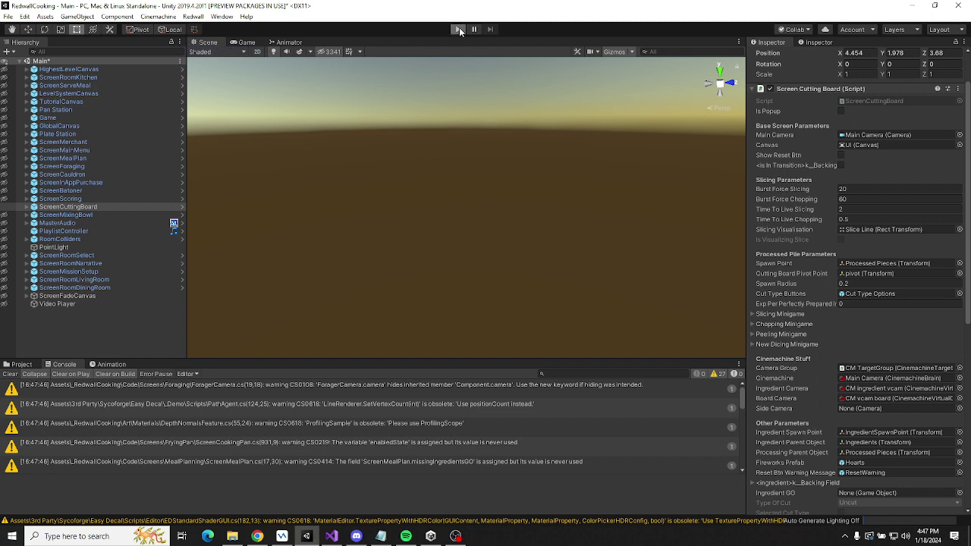
{"action": "left_click", "coordinate": [459, 30]}
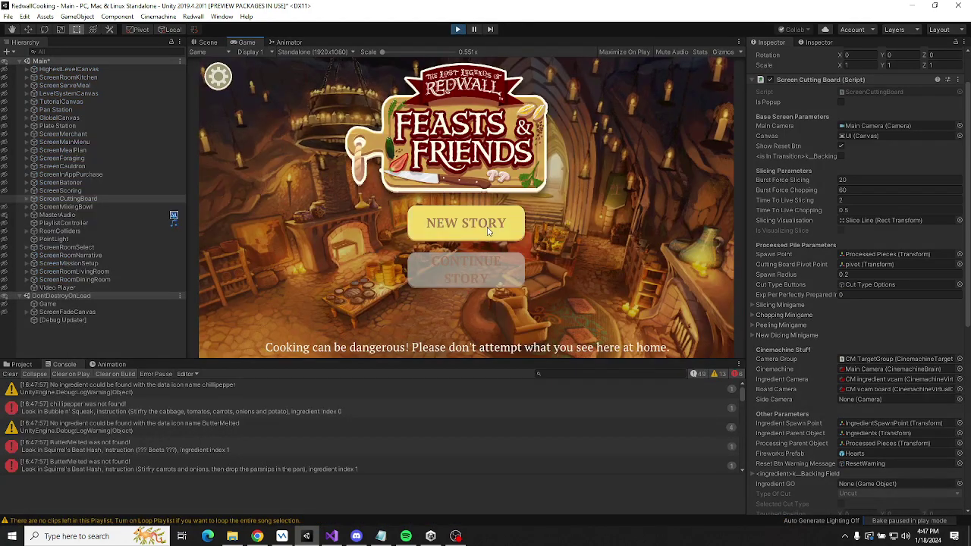
Start a new story, go past the tutorial popups to the merchant's shop, and bring up the onion and trout offers.
{"action": "left_click", "coordinate": [516, 231]}
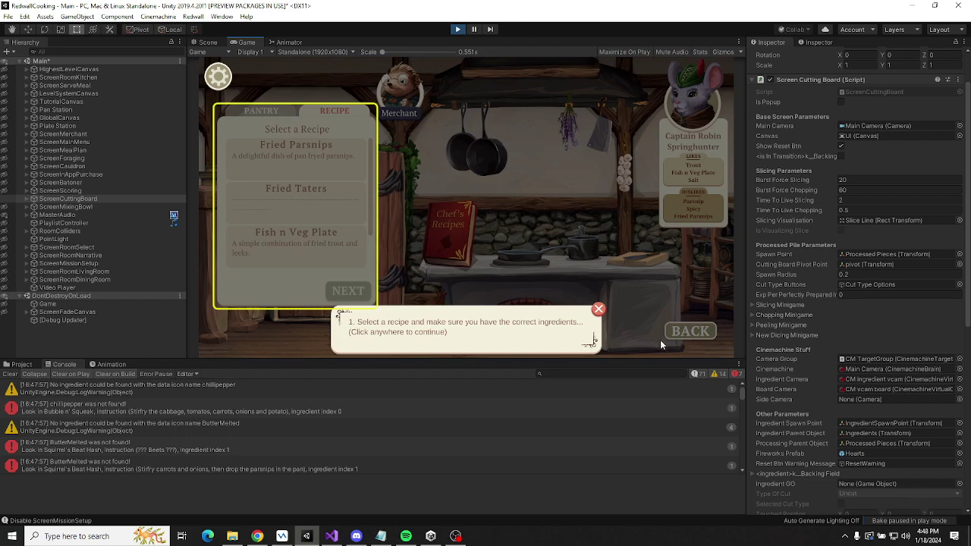
{"action": "left_click", "coordinate": [661, 345]}
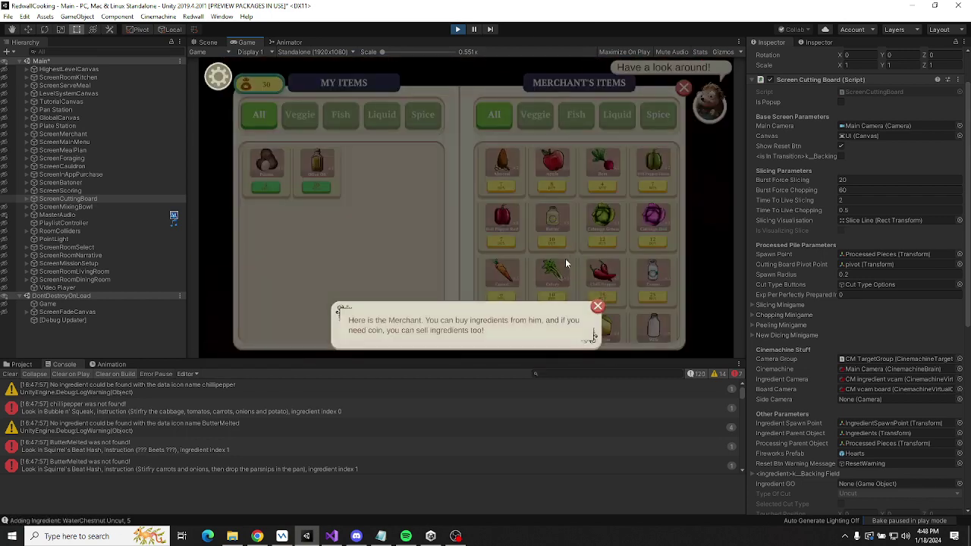
{"action": "left_click", "coordinate": [597, 306]}
{"action": "scroll", "coordinate": [615, 180], "scroll_direction": "down", "scroll_amount": 3}
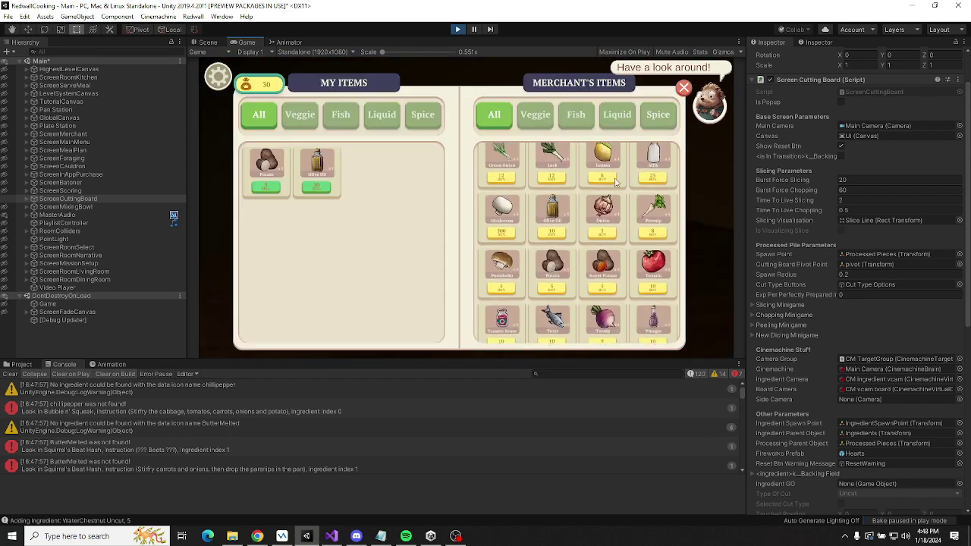
Buy an onion and a trout from the merchant and leave the shop.
{"action": "left_click", "coordinate": [603, 213]}
{"action": "left_click", "coordinate": [552, 324]}
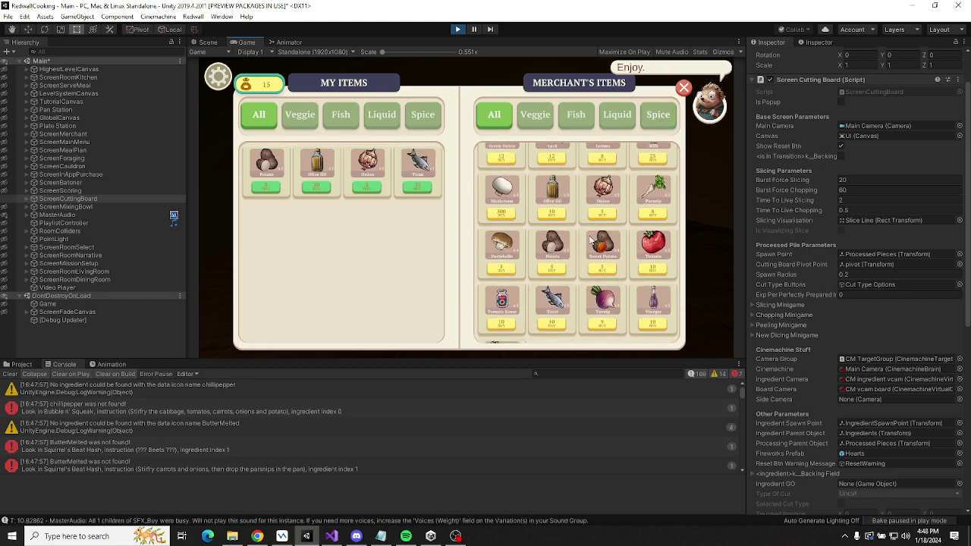
{"action": "left_click", "coordinate": [683, 88]}
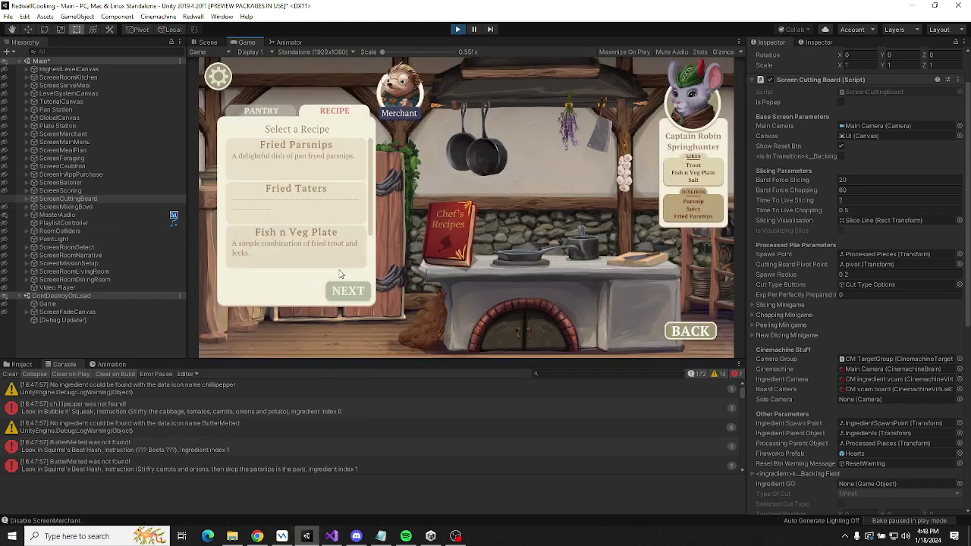
Choose the Rusty's Go-To Porridge recipe, confirm its ingredients, and dismiss the cutting board tutorial popups.
{"action": "scroll", "coordinate": [340, 258], "scroll_direction": "down", "scroll_amount": 2}
{"action": "left_click", "coordinate": [296, 244]}
{"action": "left_click", "coordinate": [348, 291]}
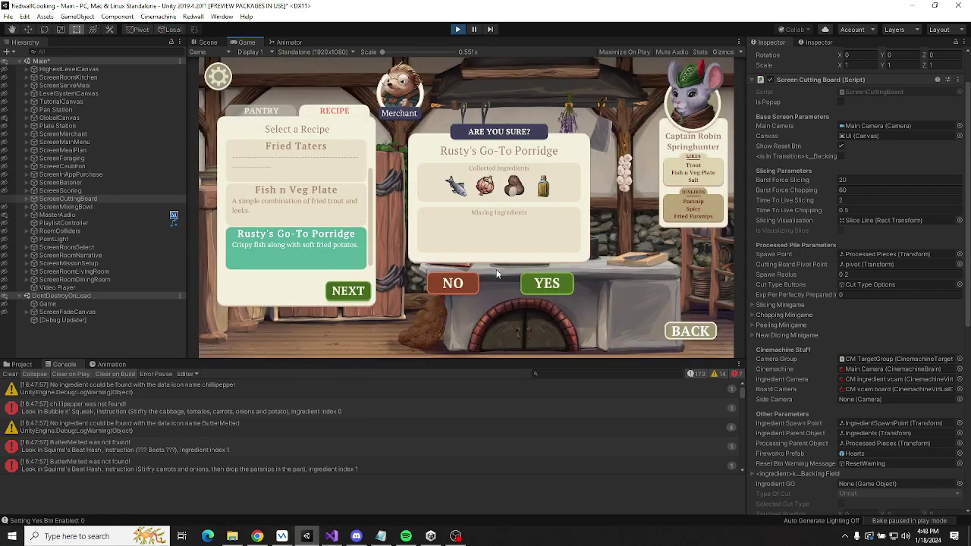
{"action": "left_click", "coordinate": [547, 283]}
{"action": "left_click", "coordinate": [597, 68]}
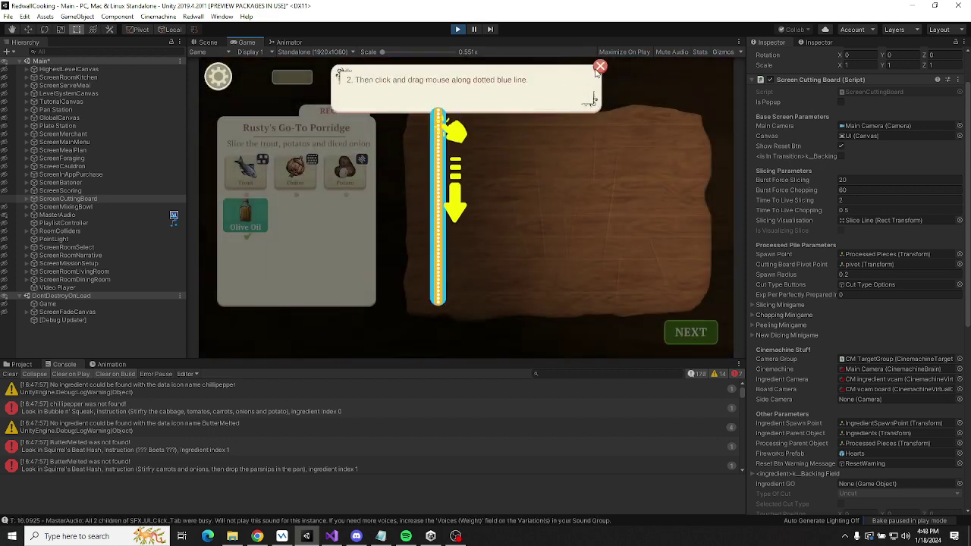
{"action": "left_click", "coordinate": [600, 67]}
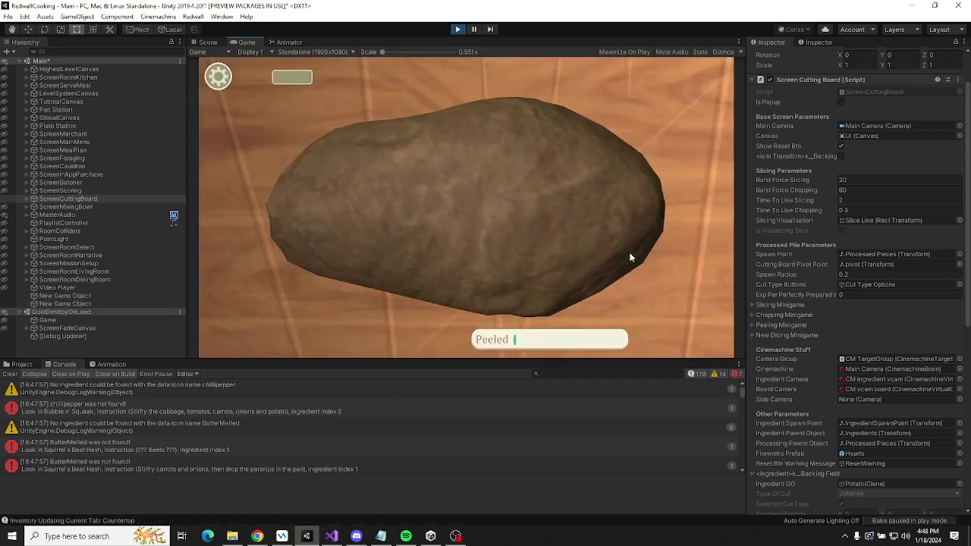
Peel the potato completely, finish peeling, and push it through the batoner to make julienne pieces.
{"action": "mouse_move", "coordinate": [520, 257]}
{"action": "left_mouse_down"}
{"action": "mouse_move", "coordinate": [654, 236]}
{"action": "mouse_move", "coordinate": [559, 195]}
{"action": "mouse_move", "coordinate": [573, 182]}
{"action": "mouse_move", "coordinate": [697, 155]}
{"action": "mouse_move", "coordinate": [648, 396]}
{"action": "mouse_move", "coordinate": [436, 310]}
{"action": "mouse_move", "coordinate": [569, 106]}
{"action": "mouse_move", "coordinate": [830, 198]}
{"action": "mouse_move", "coordinate": [807, 386]}
{"action": "mouse_move", "coordinate": [383, 399]}
{"action": "mouse_move", "coordinate": [238, 213]}
{"action": "mouse_move", "coordinate": [417, 139]}
{"action": "mouse_move", "coordinate": [737, 172]}
{"action": "mouse_move", "coordinate": [514, 201]}
{"action": "mouse_move", "coordinate": [446, 240]}
{"action": "mouse_move", "coordinate": [503, 257]}
{"action": "mouse_move", "coordinate": [389, 223]}
{"action": "mouse_move", "coordinate": [407, 236]}
{"action": "mouse_move", "coordinate": [510, 220]}
{"action": "mouse_move", "coordinate": [559, 196]}
{"action": "mouse_move", "coordinate": [463, 230]}
{"action": "mouse_move", "coordinate": [404, 182]}
{"action": "mouse_move", "coordinate": [631, 113]}
{"action": "mouse_move", "coordinate": [656, 205]}
{"action": "mouse_move", "coordinate": [480, 254]}
{"action": "mouse_move", "coordinate": [307, 245]}
{"action": "mouse_move", "coordinate": [570, 283]}
{"action": "mouse_move", "coordinate": [707, 248]}
{"action": "mouse_move", "coordinate": [485, 300]}
{"action": "mouse_move", "coordinate": [347, 302]}
{"action": "mouse_move", "coordinate": [324, 239]}
{"action": "mouse_move", "coordinate": [625, 226]}
{"action": "left_mouse_up"}
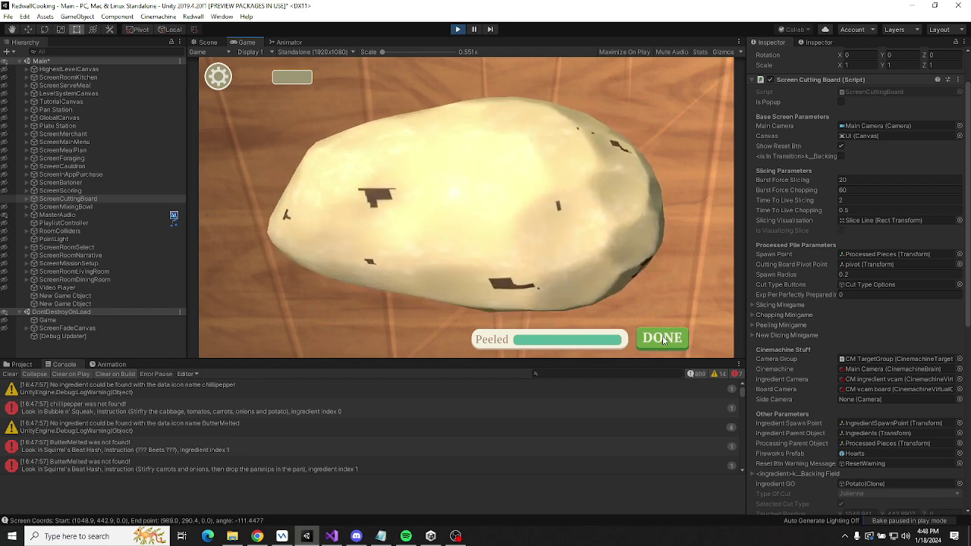
{"action": "left_click", "coordinate": [663, 338]}
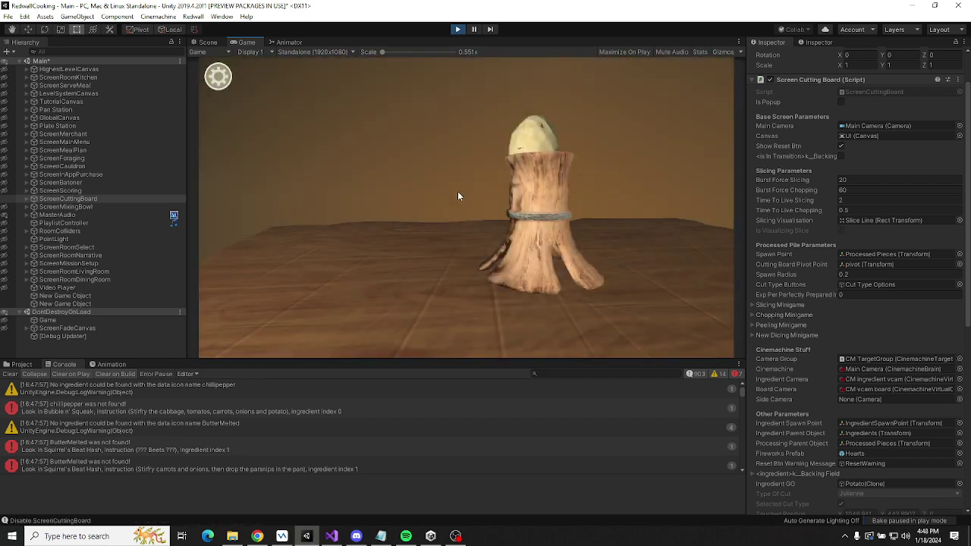
{"action": "left_click", "coordinate": [546, 144]}
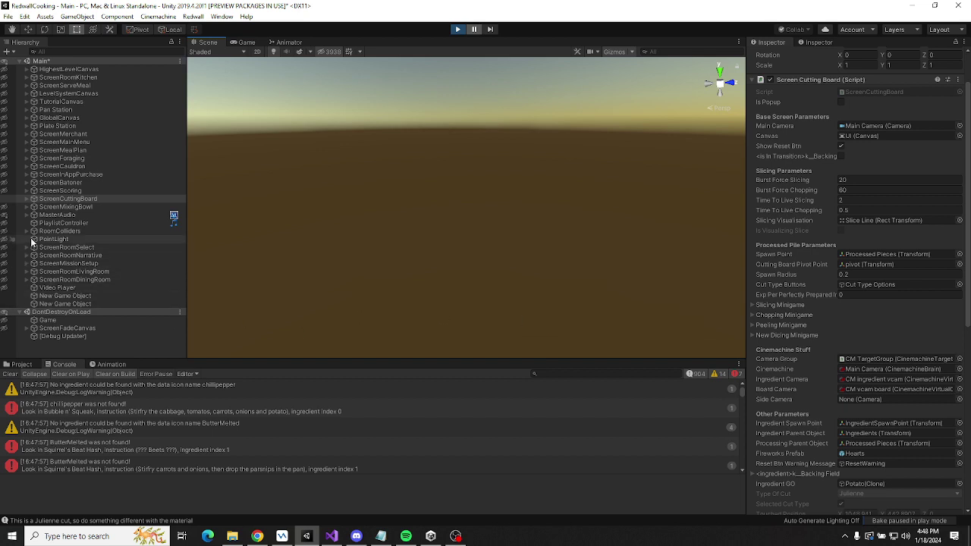
Frame ScreenBatoner in the Scene view and examine the first julienne clone under julienne spawn point, including its mesh and material.
{"action": "left_click", "coordinate": [57, 183]}
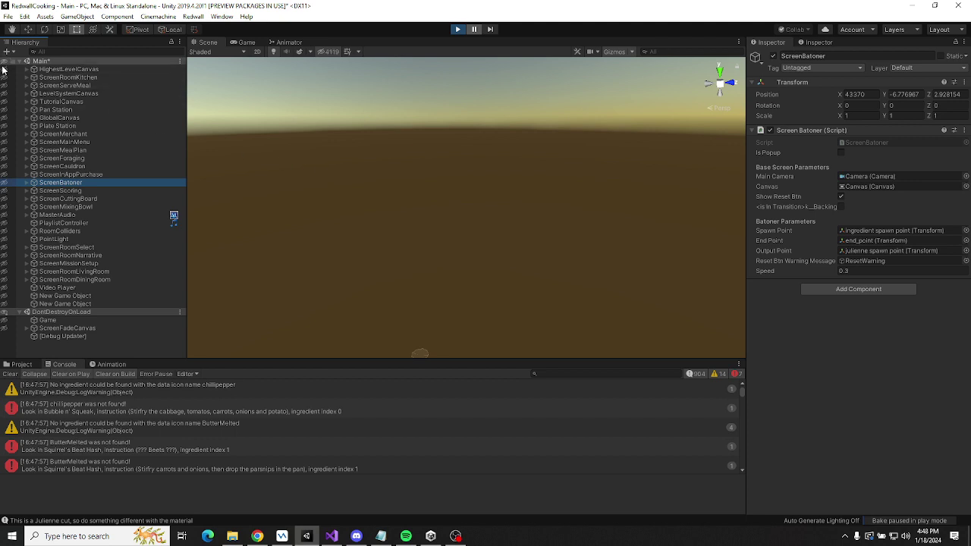
{"action": "key", "text": "f"}
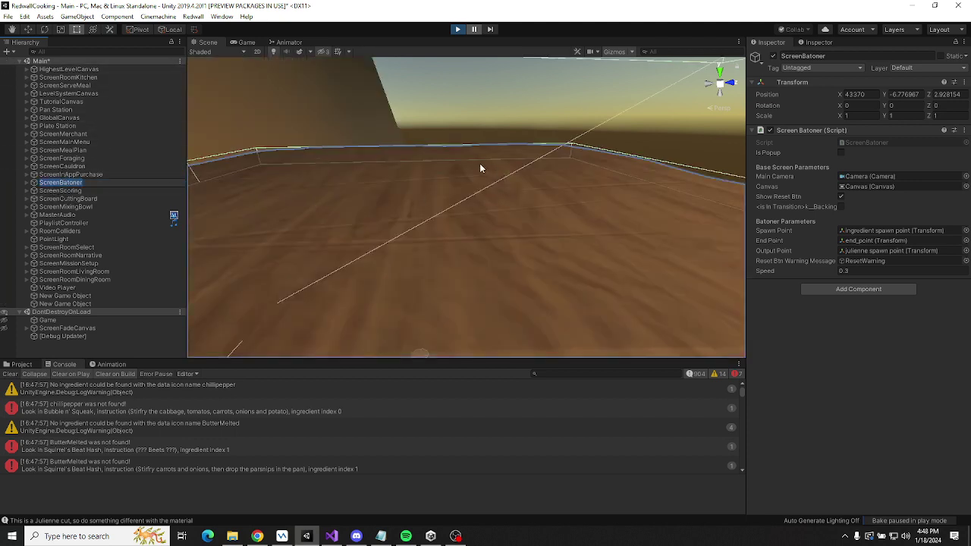
{"action": "left_click_drag", "start_coordinate": [480, 168], "coordinate": [501, 184], "text": "alt"}
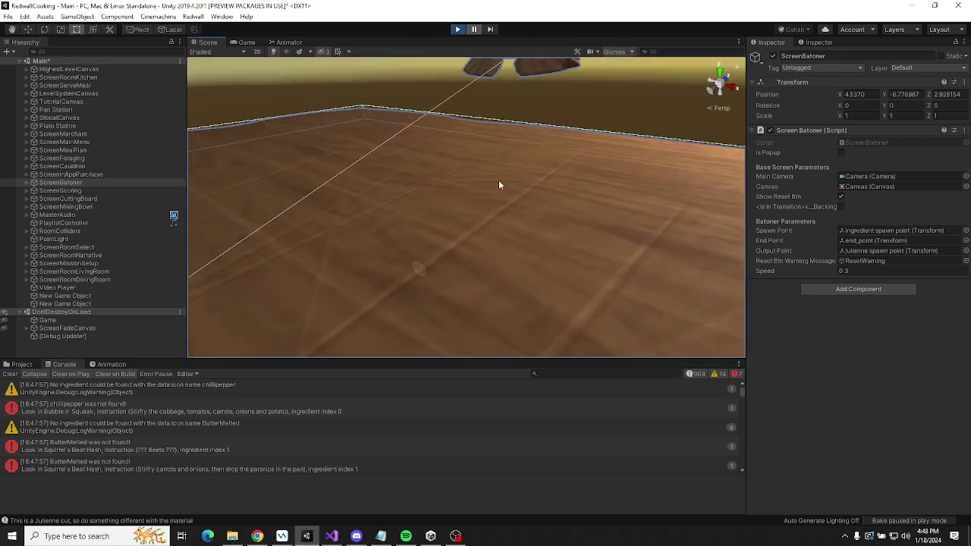
{"action": "left_click", "coordinate": [27, 184]}
{"action": "left_click", "coordinate": [83, 207]}
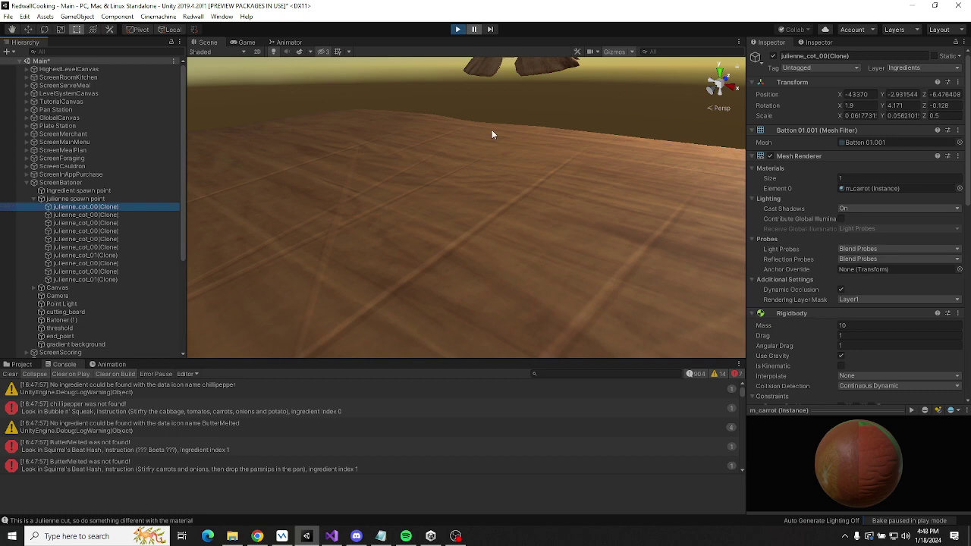
{"action": "key", "text": "f"}
{"action": "left_click_drag", "start_coordinate": [488, 164], "coordinate": [553, 156], "text": "alt"}
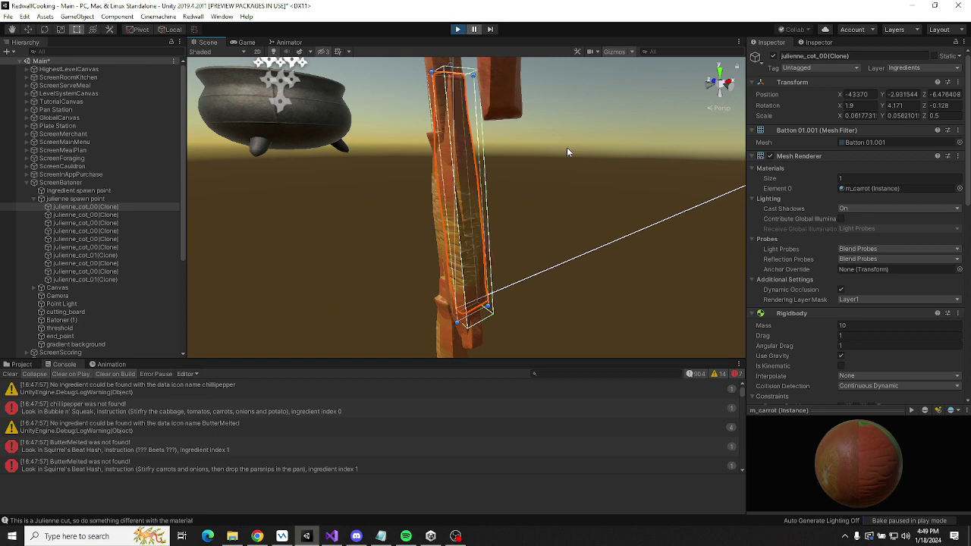
Switch to SmartSVN and compare the modified ScreenCuttingBoard.cs with its pristine copy.
{"action": "key", "text": "alt+Tab"}
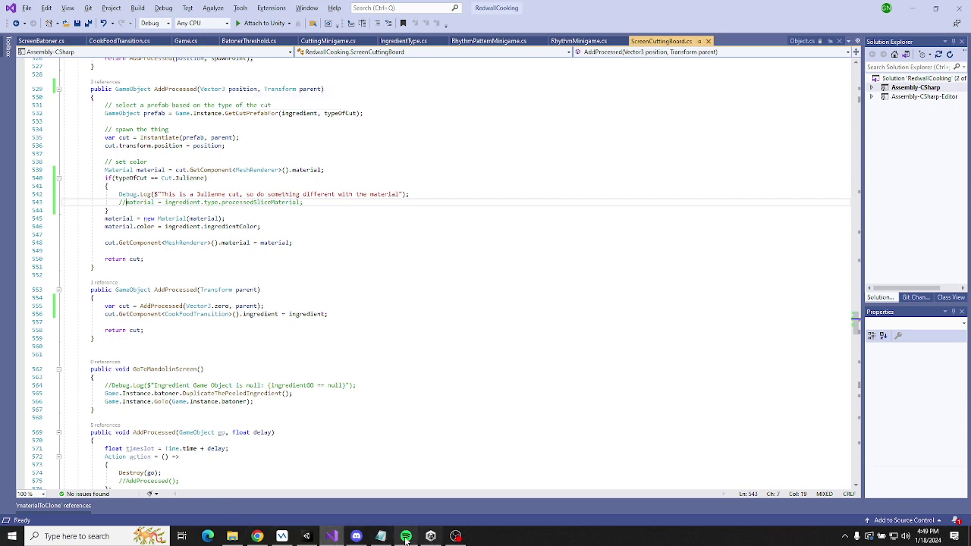
{"action": "left_click", "coordinate": [281, 536]}
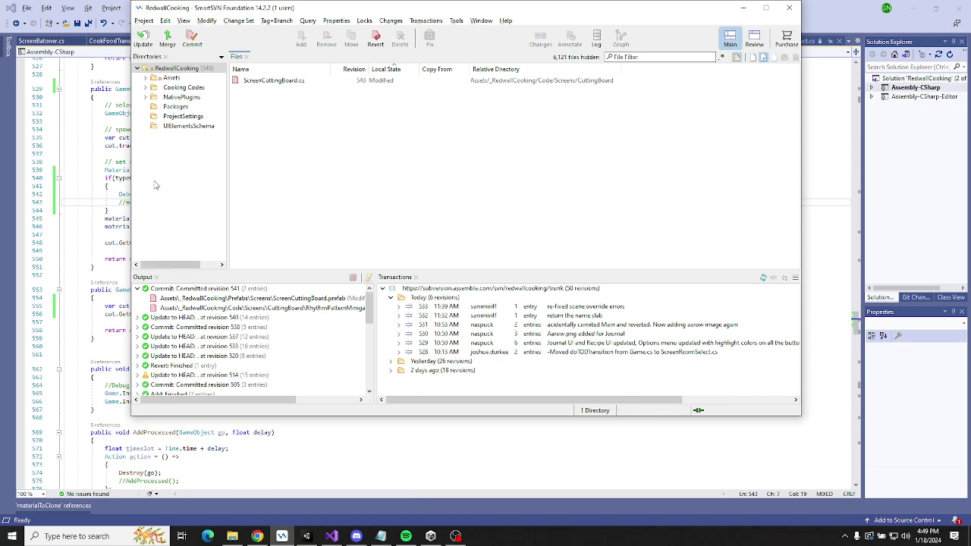
{"action": "left_click", "coordinate": [258, 80]}
{"action": "right_click", "coordinate": [260, 79]}
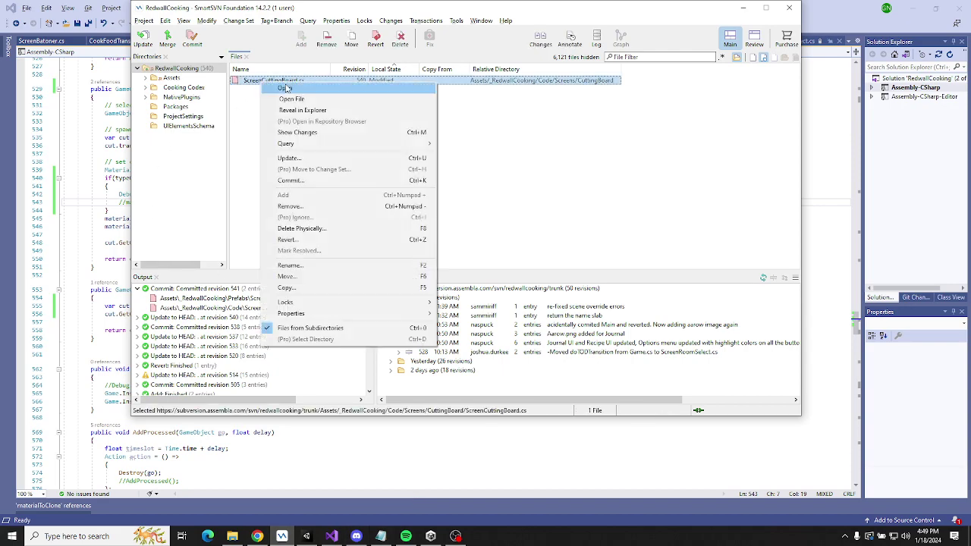
{"action": "left_click", "coordinate": [325, 133]}
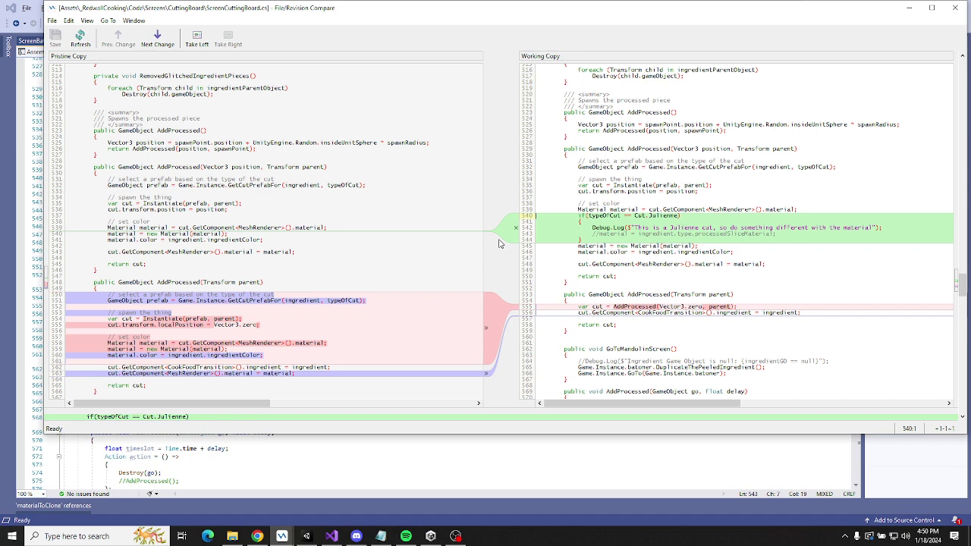
In Visual Studio, replace Vector3.zero with parent.position in the AddProcessed call inside AddProcessed(Transform parent), and save the script.
{"action": "left_click", "coordinate": [330, 537]}
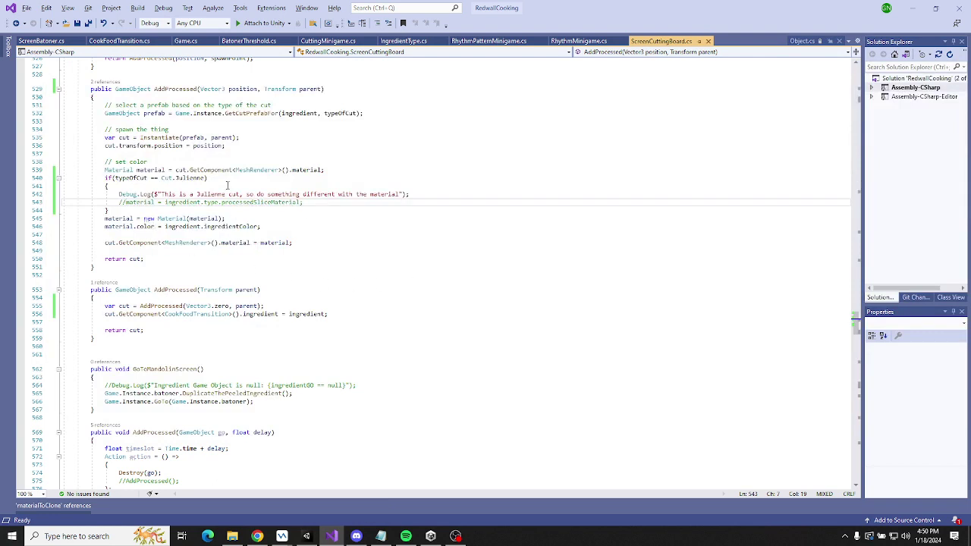
{"action": "left_click_drag", "start_coordinate": [186, 305], "coordinate": [230, 305]}
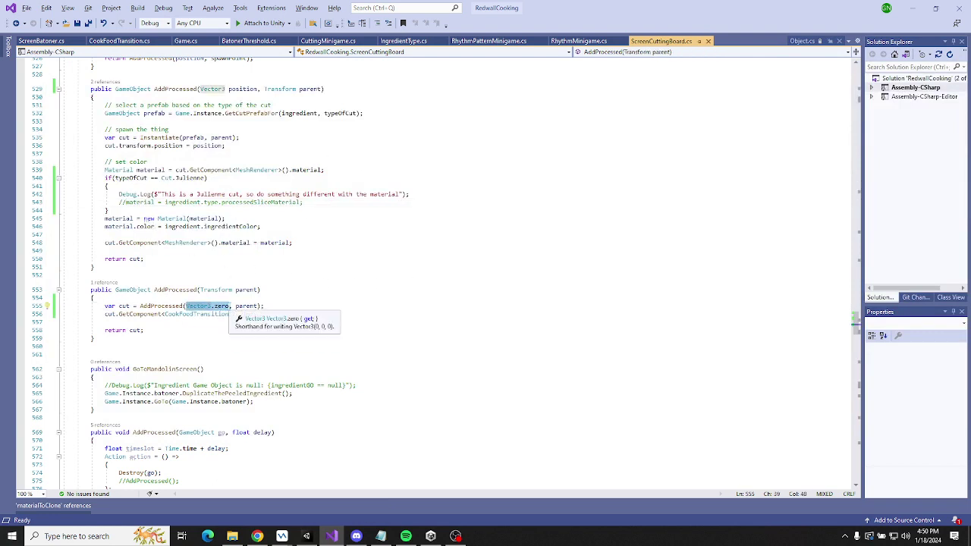
{"action": "type", "text": "par"}
{"action": "type", "text": "ent.position"}
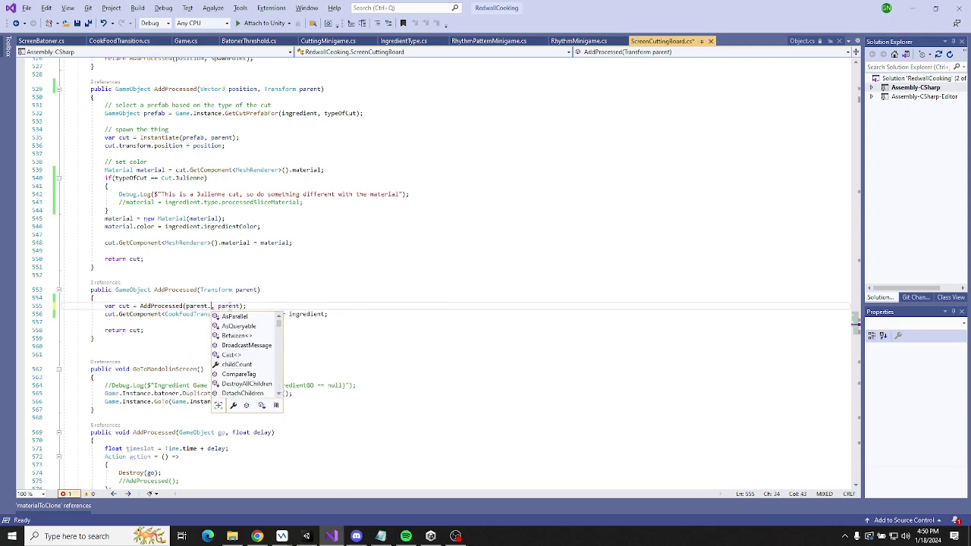
{"action": "key", "text": "ctrl+s"}
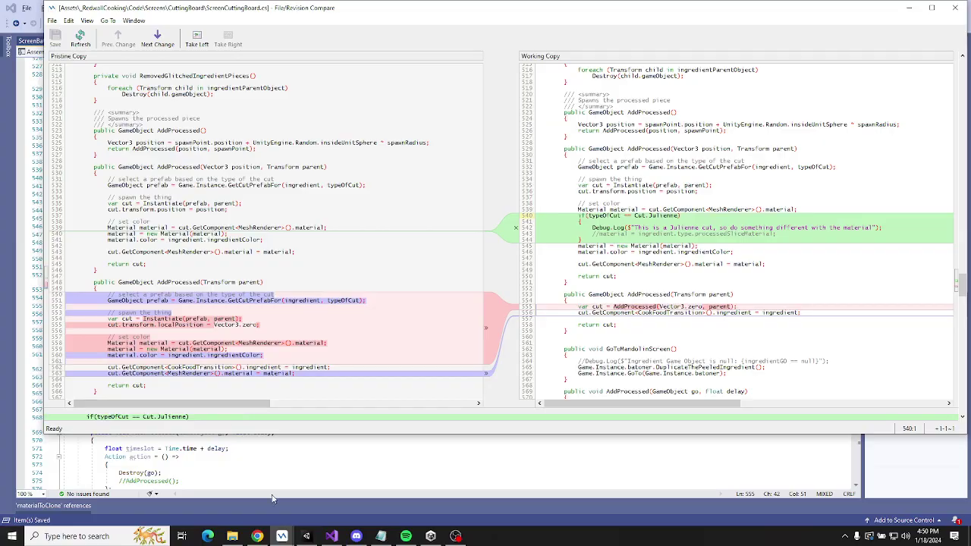
Switch to Unity, stop the running game, and start play mode again with the recompiled script.
{"action": "key", "text": "alt+Tab"}
{"action": "left_click", "coordinate": [457, 29]}
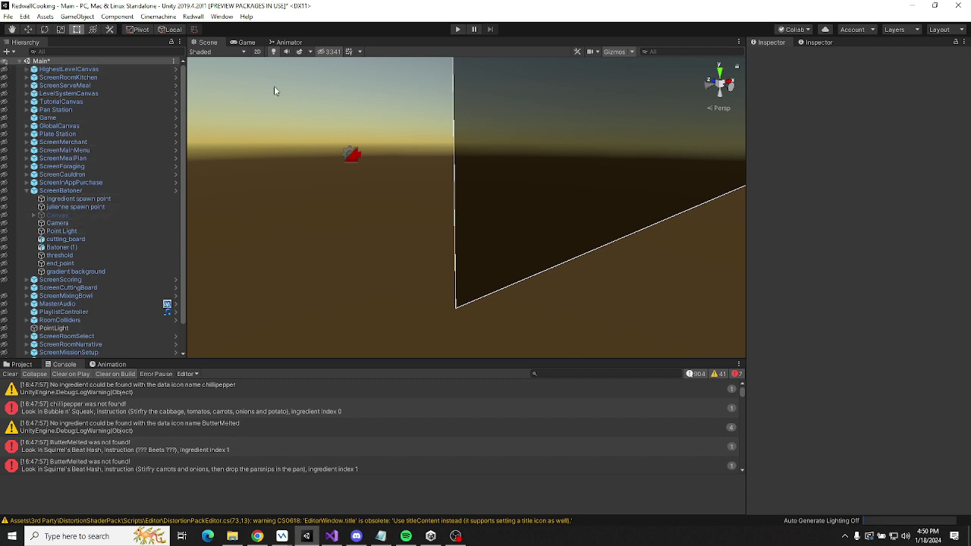
{"action": "left_click", "coordinate": [458, 30]}
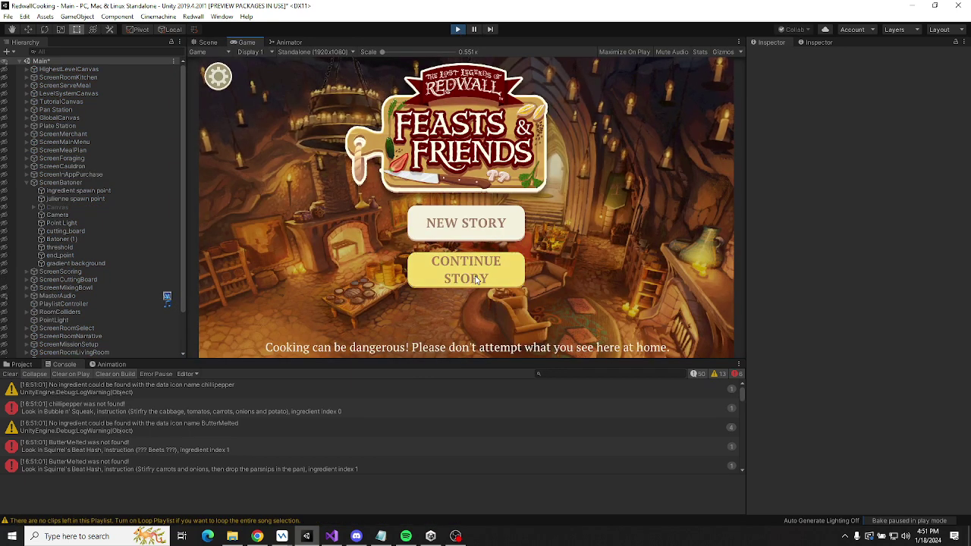
Continue the story, skip the dialogue, choose and confirm Rusty's Go-To Porridge, and dismiss the tutorial popups.
{"action": "left_click", "coordinate": [477, 278]}
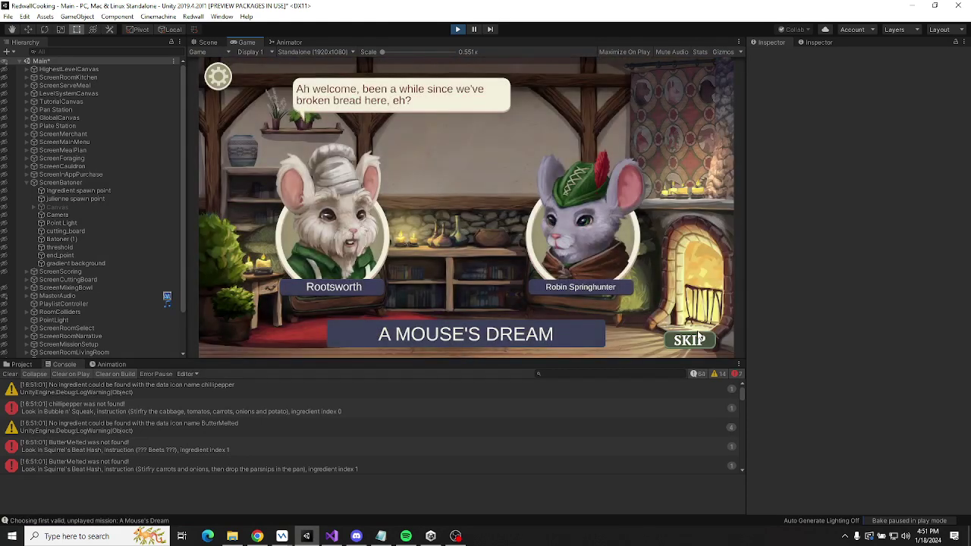
{"action": "left_click", "coordinate": [688, 337]}
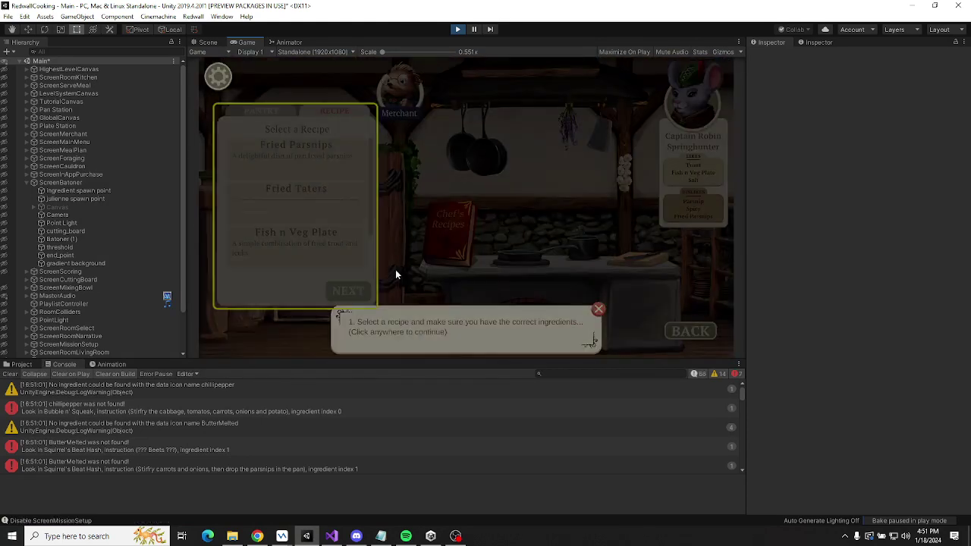
{"action": "left_click", "coordinate": [598, 308]}
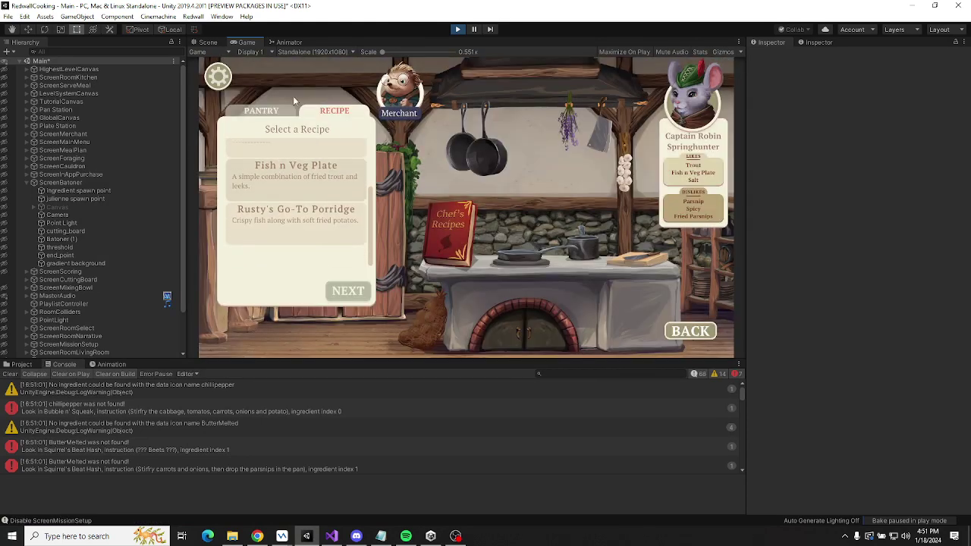
{"action": "left_click", "coordinate": [296, 236]}
{"action": "left_click", "coordinate": [348, 291]}
{"action": "left_click", "coordinate": [542, 285]}
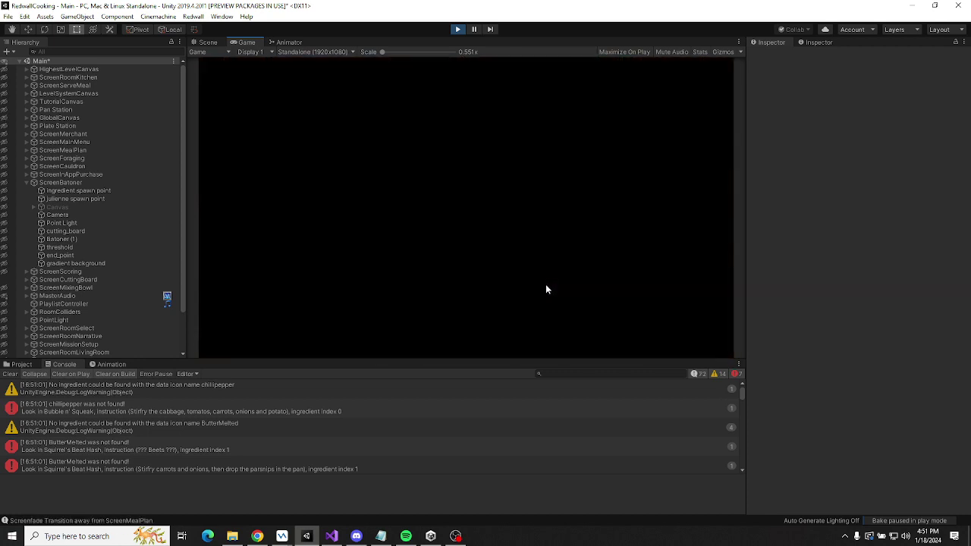
{"action": "left_click", "coordinate": [598, 67]}
Place the potato on the cutting board, peel it, and push it down through the batoner.
{"action": "left_click_drag", "start_coordinate": [344, 176], "coordinate": [609, 273]}
{"action": "mouse_move", "coordinate": [260, 185]}
{"action": "left_mouse_down"}
{"action": "mouse_move", "coordinate": [559, 217]}
{"action": "mouse_move", "coordinate": [614, 118]}
{"action": "mouse_move", "coordinate": [550, 243]}
{"action": "mouse_move", "coordinate": [551, 113]}
{"action": "mouse_move", "coordinate": [271, 321]}
{"action": "mouse_move", "coordinate": [333, 278]}
{"action": "mouse_move", "coordinate": [501, 228]}
{"action": "mouse_move", "coordinate": [412, 309]}
{"action": "mouse_move", "coordinate": [283, 255]}
{"action": "mouse_move", "coordinate": [524, 194]}
{"action": "mouse_move", "coordinate": [455, 217]}
{"action": "mouse_move", "coordinate": [575, 190]}
{"action": "mouse_move", "coordinate": [574, 164]}
{"action": "mouse_move", "coordinate": [467, 286]}
{"action": "left_mouse_up"}
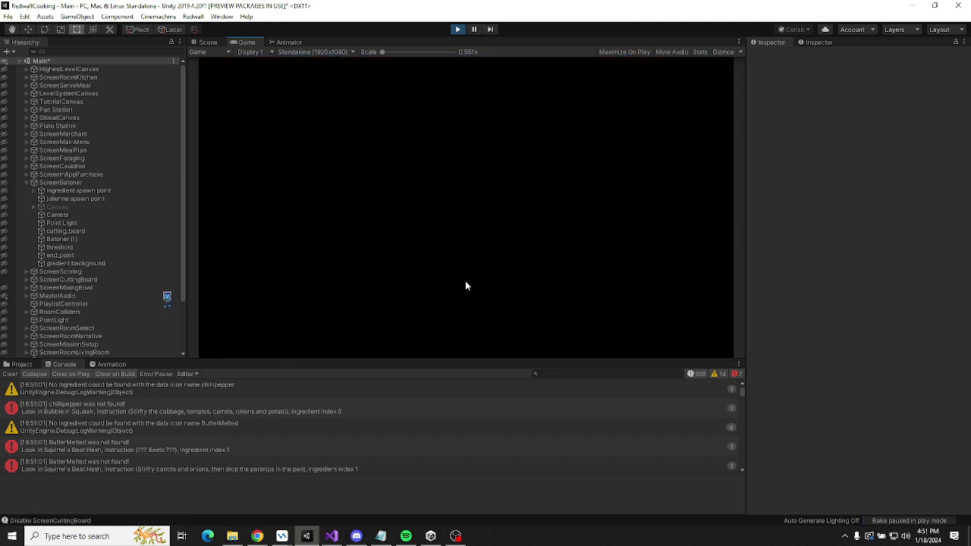
{"action": "left_click_drag", "start_coordinate": [536, 134], "coordinate": [564, 328]}
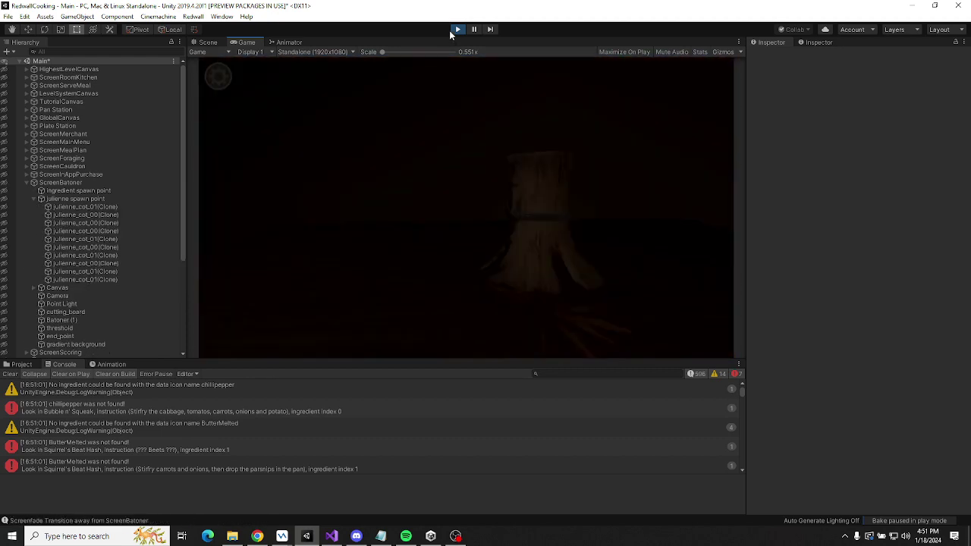
Restart play mode, deleting the game's save file while it is stopped.
{"action": "left_click", "coordinate": [457, 28]}
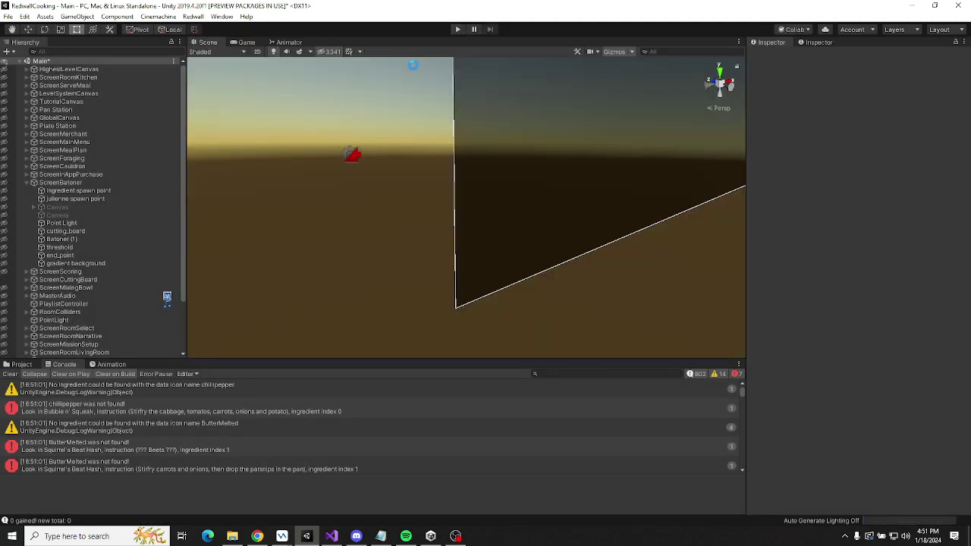
{"action": "left_click", "coordinate": [193, 16]}
{"action": "left_click", "coordinate": [193, 16]}
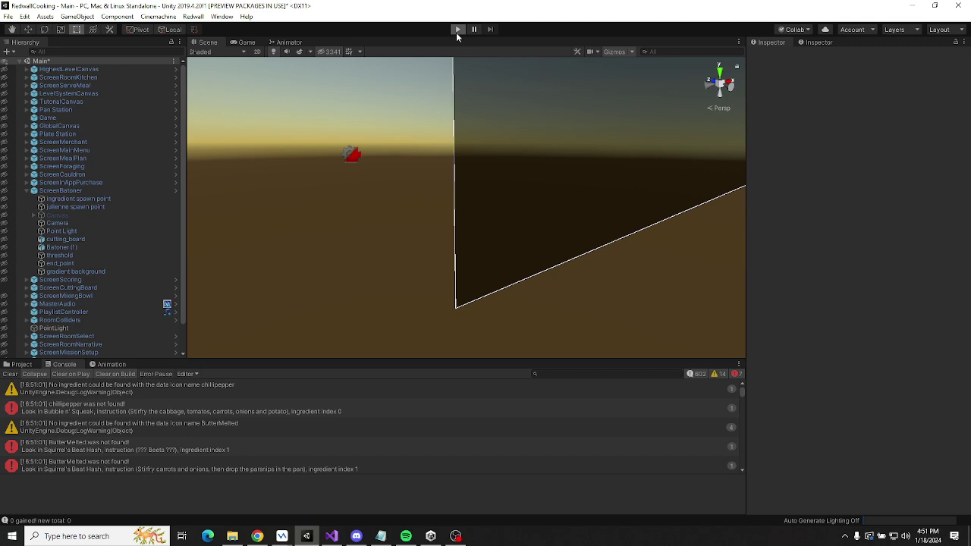
{"action": "left_click", "coordinate": [457, 30]}
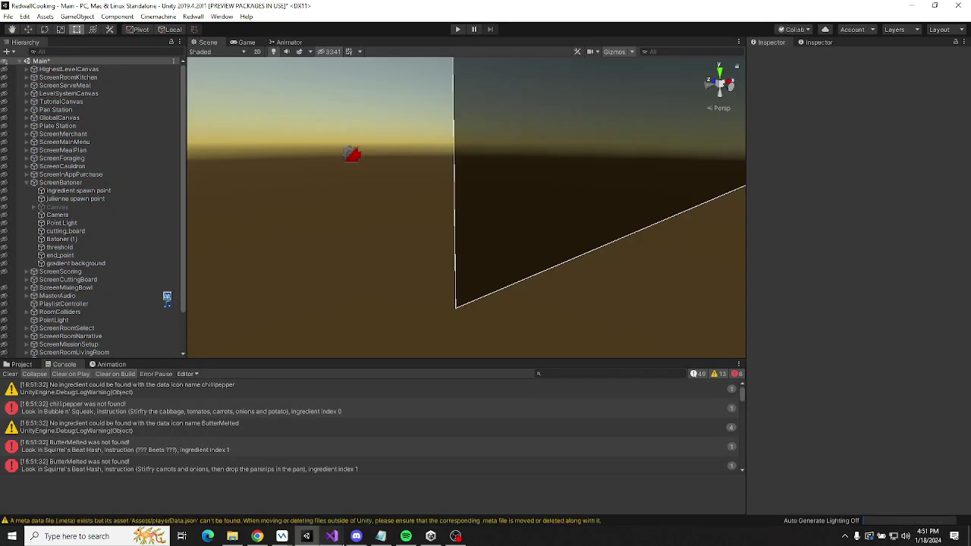
Uncomment the processedSliceMaterial assignment in ScreenCuttingBoard.cs's Julienne block, save the script, and return to Unity.
{"action": "key", "text": "alt+Tab"}
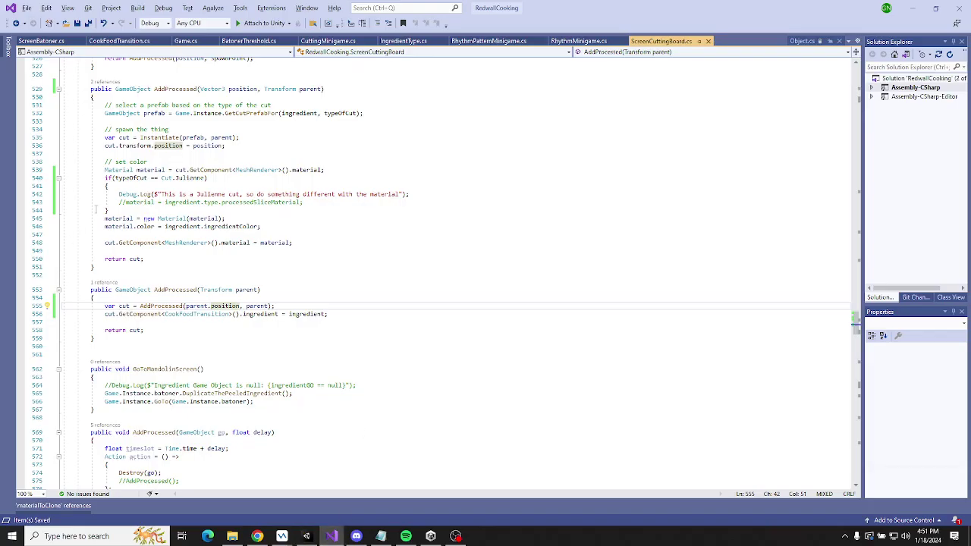
{"action": "left_click", "coordinate": [125, 202]}
{"action": "key", "text": "BackSpace"}
{"action": "key", "text": "BackSpace"}
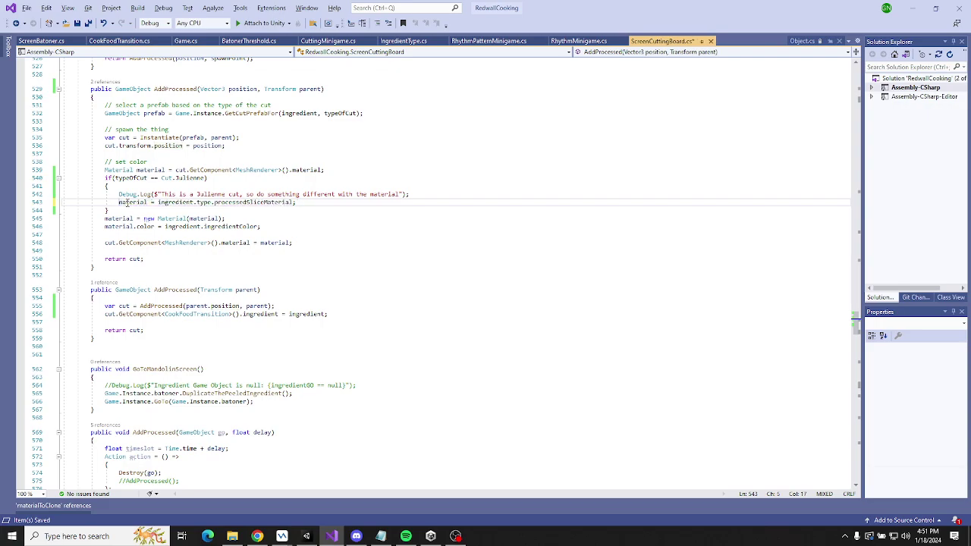
{"action": "key", "text": "ctrl+s"}
{"action": "key", "text": "alt+Tab"}
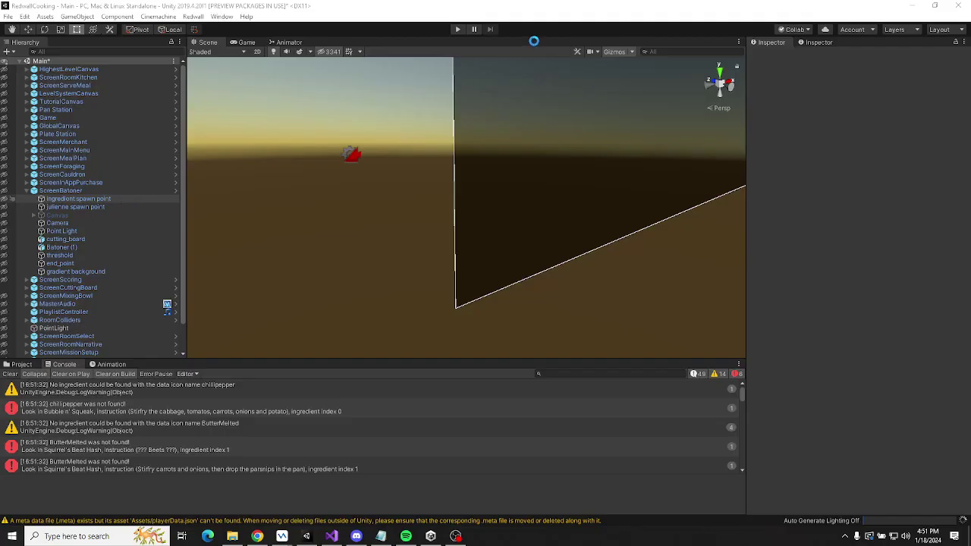
Start play mode, begin a new story, skip to the recipe selection and dismiss its tutorial popup.
{"action": "left_click", "coordinate": [458, 30]}
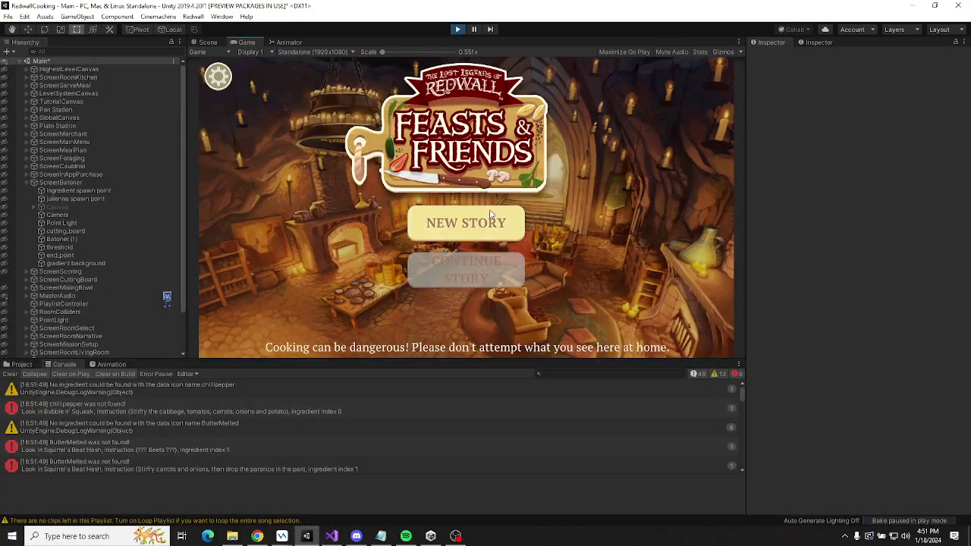
{"action": "left_click", "coordinate": [490, 216]}
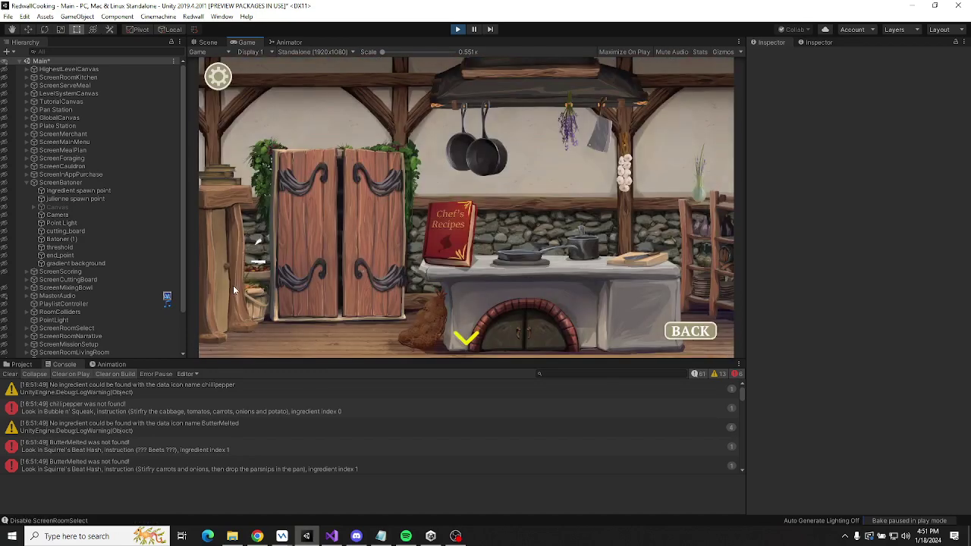
{"action": "left_click", "coordinate": [689, 338]}
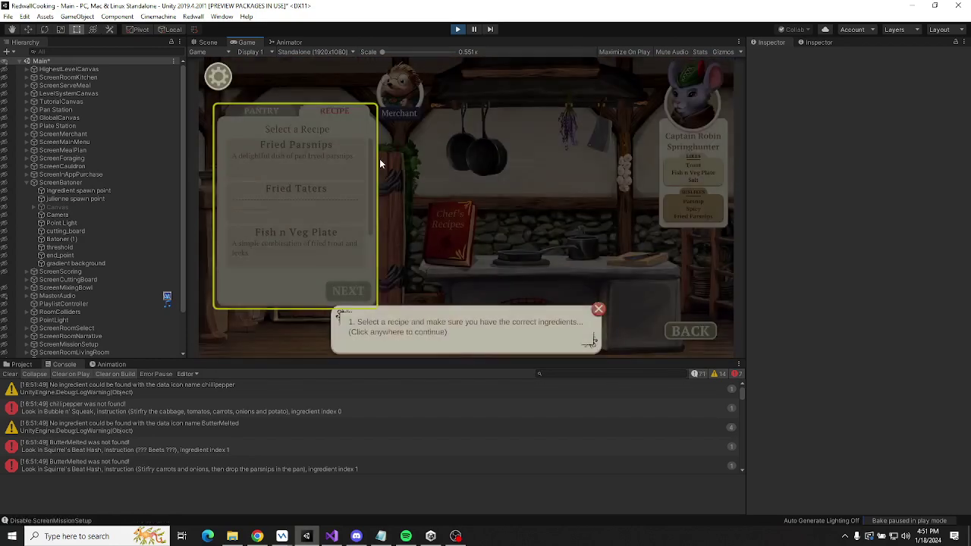
{"action": "left_click", "coordinate": [384, 140]}
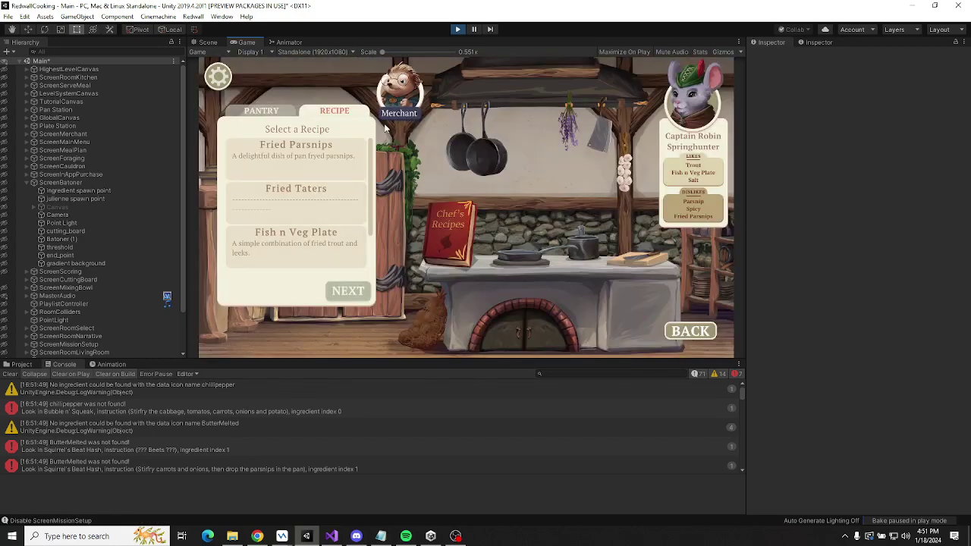
Visit the merchant, browse the list of items for sale, and return to the recipe selection.
{"action": "left_click", "coordinate": [399, 89]}
{"action": "left_click", "coordinate": [616, 299]}
{"action": "scroll", "coordinate": [628, 189], "scroll_direction": "down", "scroll_amount": 1}
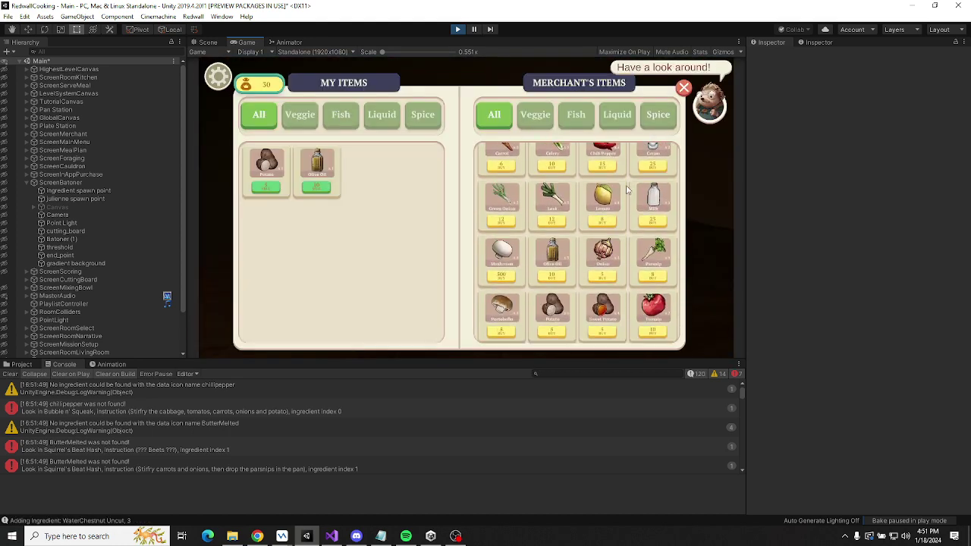
{"action": "scroll", "coordinate": [627, 190], "scroll_direction": "down", "scroll_amount": 1}
{"action": "left_click", "coordinate": [602, 156]}
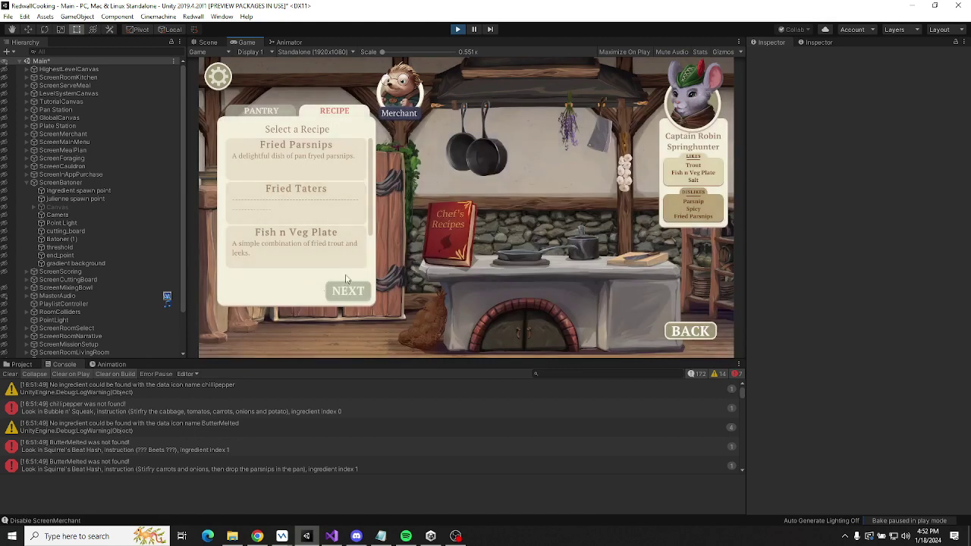
Choose and confirm Rusty's Go-To Porridge, dismissing the tutorial popups that lead to the cutting board.
{"action": "scroll", "coordinate": [346, 279], "scroll_direction": "down", "scroll_amount": 2}
{"action": "left_click", "coordinate": [296, 237]}
{"action": "left_click", "coordinate": [348, 291]}
{"action": "left_click", "coordinate": [544, 342]}
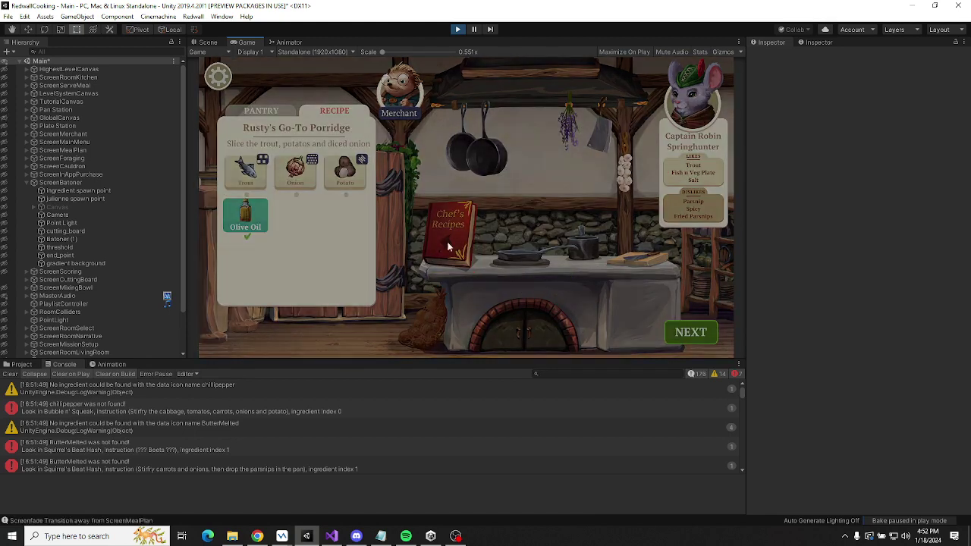
{"action": "left_click", "coordinate": [605, 67]}
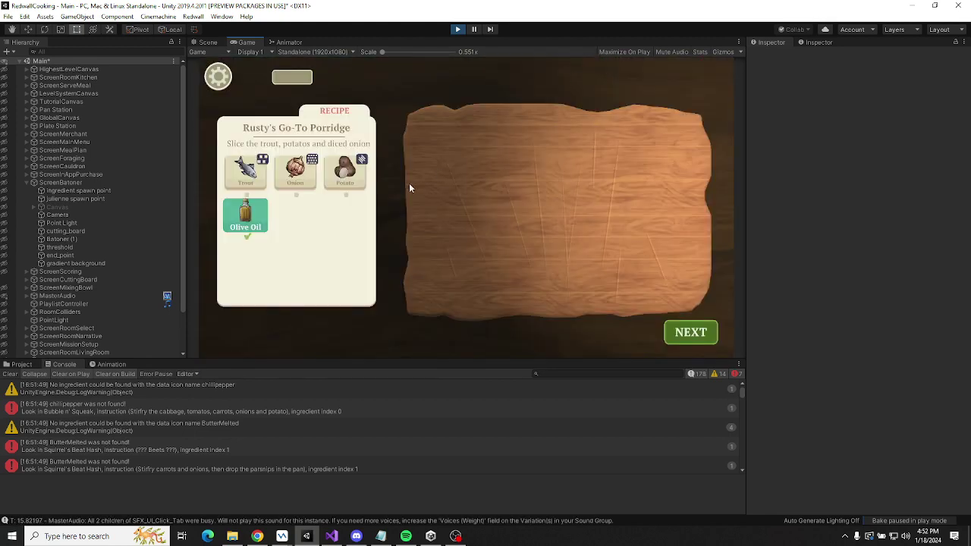
Put the potato on the cutting board, peel it, and force it through the batoner to check the julienned pieces.
{"action": "left_click", "coordinate": [345, 171]}
{"action": "left_click", "coordinate": [581, 131]}
{"action": "left_click_drag", "start_coordinate": [345, 171], "coordinate": [618, 206]}
{"action": "mouse_move", "coordinate": [522, 182]}
{"action": "left_mouse_down"}
{"action": "mouse_move", "coordinate": [327, 205]}
{"action": "mouse_move", "coordinate": [653, 193]}
{"action": "mouse_move", "coordinate": [627, 243]}
{"action": "mouse_move", "coordinate": [470, 295]}
{"action": "mouse_move", "coordinate": [305, 294]}
{"action": "mouse_move", "coordinate": [607, 67]}
{"action": "mouse_move", "coordinate": [720, 102]}
{"action": "mouse_move", "coordinate": [672, 169]}
{"action": "mouse_move", "coordinate": [499, 267]}
{"action": "mouse_move", "coordinate": [563, 220]}
{"action": "mouse_move", "coordinate": [279, 129]}
{"action": "mouse_move", "coordinate": [299, 296]}
{"action": "mouse_move", "coordinate": [412, 295]}
{"action": "mouse_move", "coordinate": [558, 220]}
{"action": "mouse_move", "coordinate": [625, 126]}
{"action": "mouse_move", "coordinate": [504, 144]}
{"action": "mouse_move", "coordinate": [496, 212]}
{"action": "mouse_move", "coordinate": [307, 220]}
{"action": "mouse_move", "coordinate": [184, 260]}
{"action": "mouse_move", "coordinate": [264, 269]}
{"action": "mouse_move", "coordinate": [229, 261]}
{"action": "mouse_move", "coordinate": [184, 299]}
{"action": "mouse_move", "coordinate": [211, 265]}
{"action": "mouse_move", "coordinate": [213, 242]}
{"action": "mouse_move", "coordinate": [395, 282]}
{"action": "mouse_move", "coordinate": [190, 295]}
{"action": "mouse_move", "coordinate": [380, 307]}
{"action": "mouse_move", "coordinate": [688, 261]}
{"action": "mouse_move", "coordinate": [673, 370]}
{"action": "mouse_move", "coordinate": [675, 331]}
{"action": "left_mouse_up"}
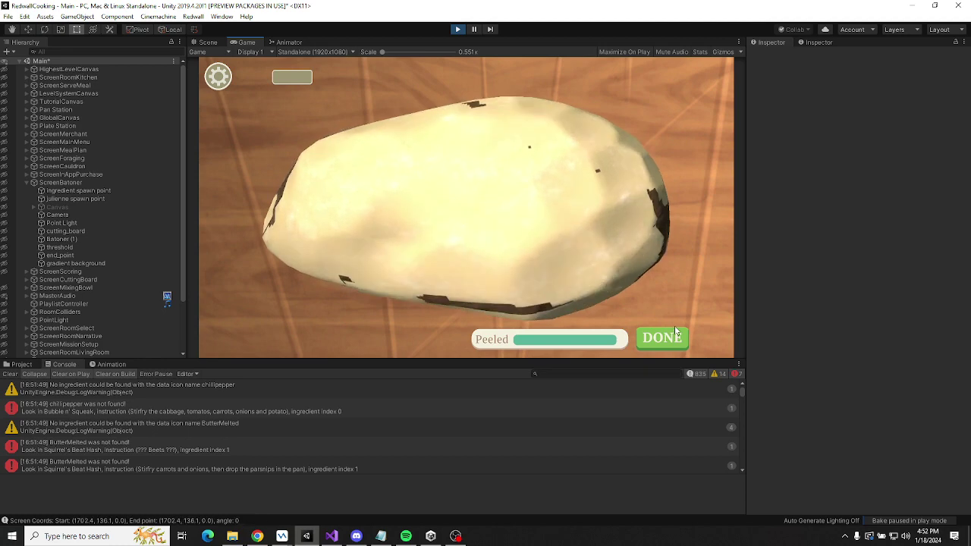
{"action": "left_click", "coordinate": [675, 331]}
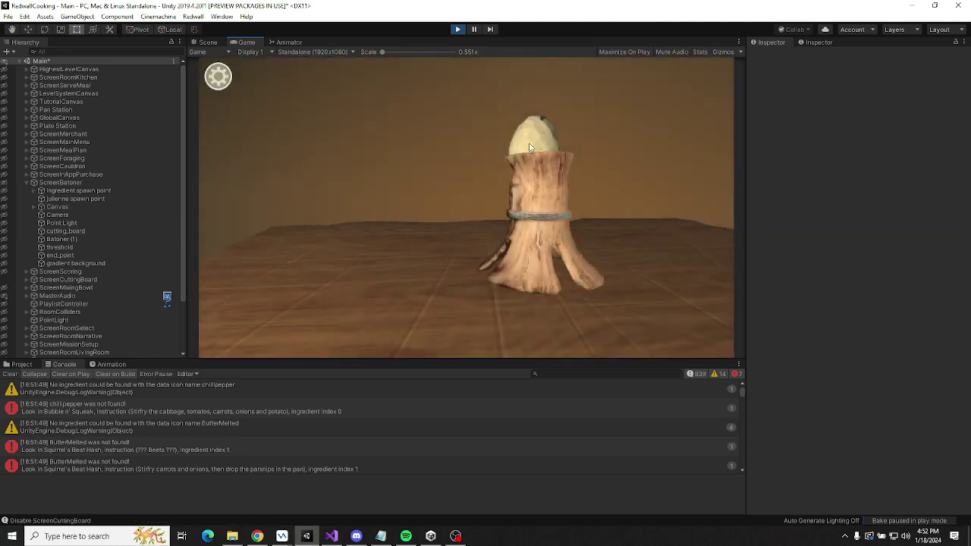
{"action": "left_click_drag", "start_coordinate": [530, 147], "coordinate": [545, 293]}
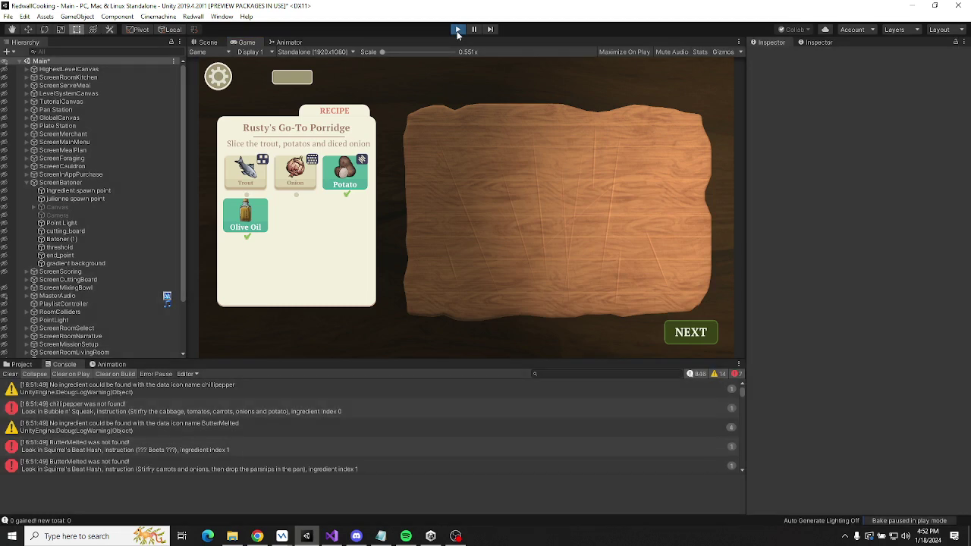
Stop play mode and open the Resources/Data/Ingredients folder in the project assets.
{"action": "left_click", "coordinate": [458, 30]}
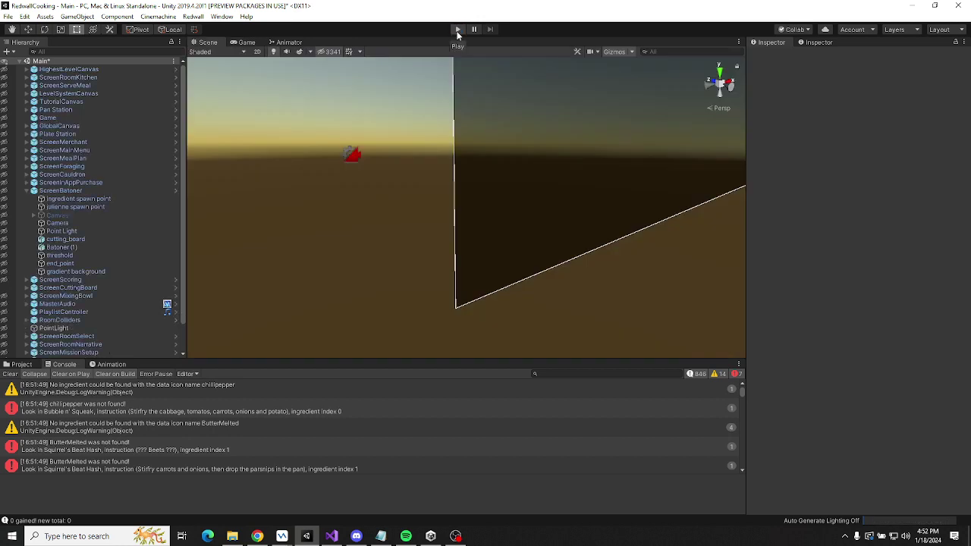
{"action": "left_click", "coordinate": [20, 364]}
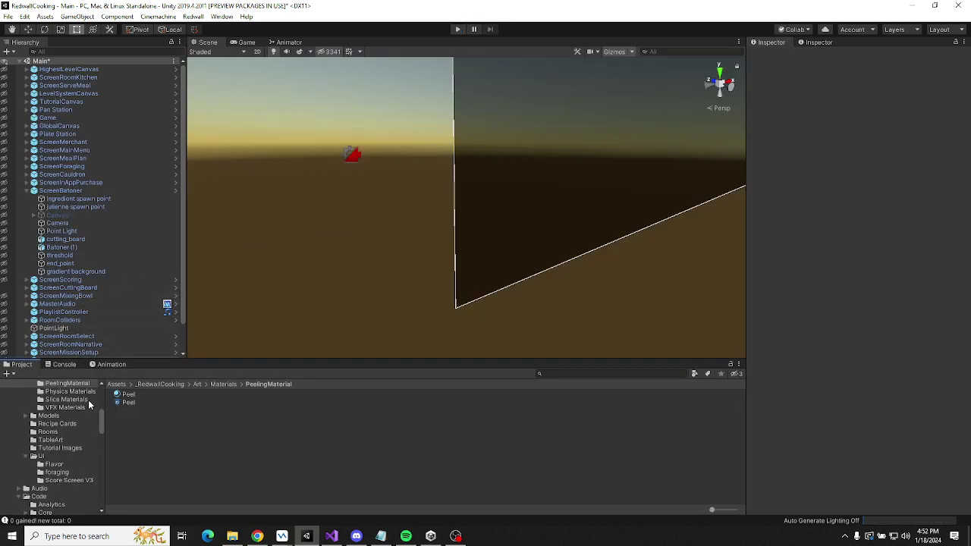
{"action": "scroll", "coordinate": [61, 463], "scroll_direction": "down", "scroll_amount": 4}
{"action": "scroll", "coordinate": [54, 460], "scroll_direction": "down", "scroll_amount": 5}
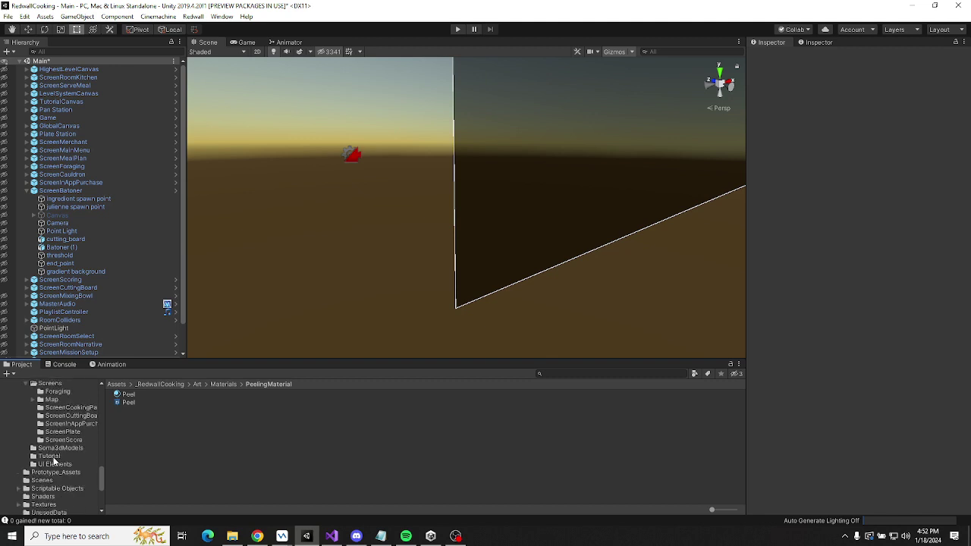
{"action": "scroll", "coordinate": [66, 430], "scroll_direction": "down", "scroll_amount": 8}
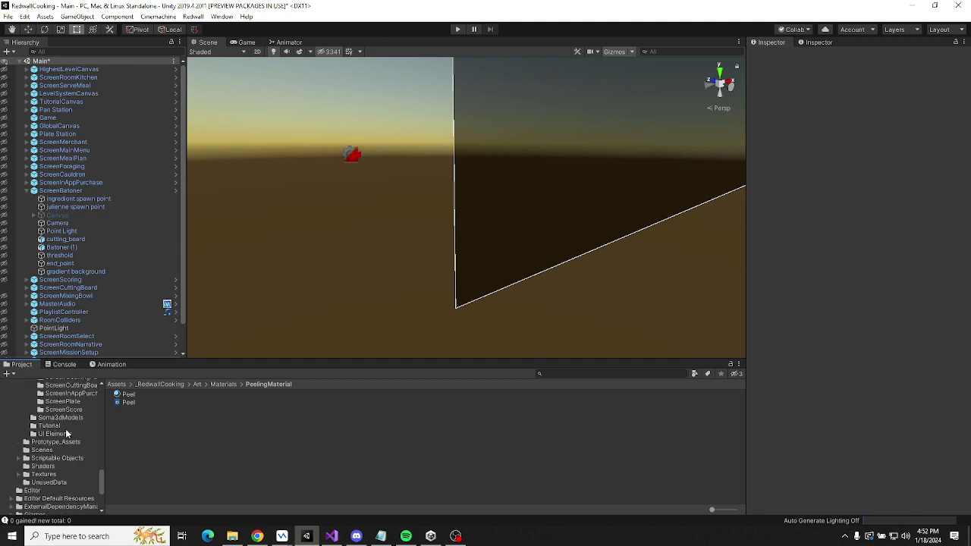
{"action": "left_click", "coordinate": [49, 462]}
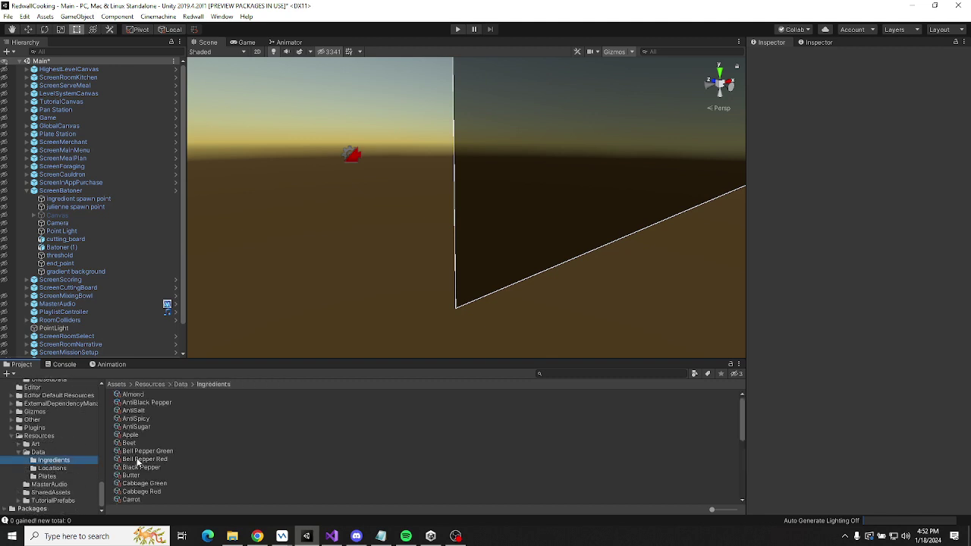
Go through the ingredient assets from Almond to Water Chestnut, checking each one's Can Be Batonned setting and Processed Slice Material.
{"action": "left_click", "coordinate": [138, 395]}
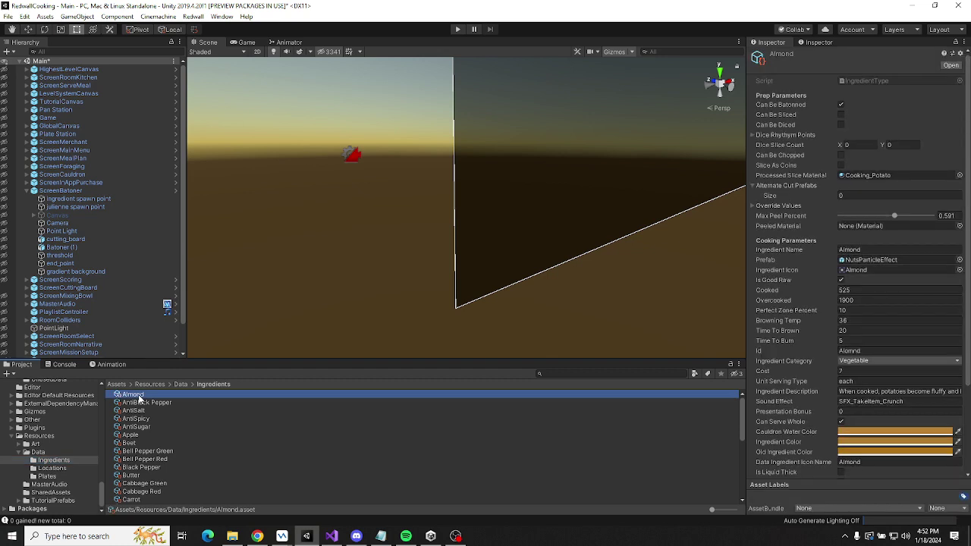
{"action": "key", "text": "Down"}
{"action": "key", "text": "Down"}
{"action": "key", "text": "Down"}
{"action": "key", "text": "Down"}
{"action": "key", "text": "Down"}
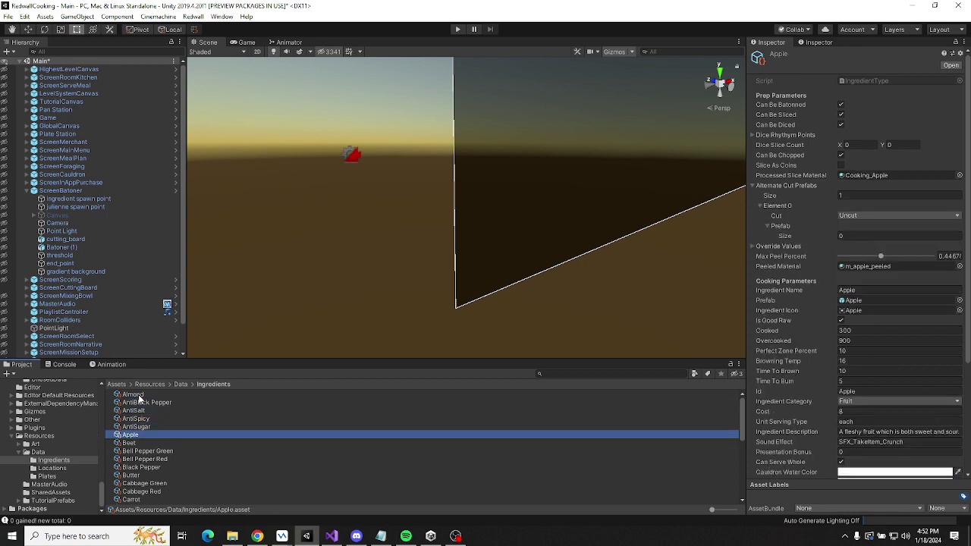
{"action": "key", "text": "Down"}
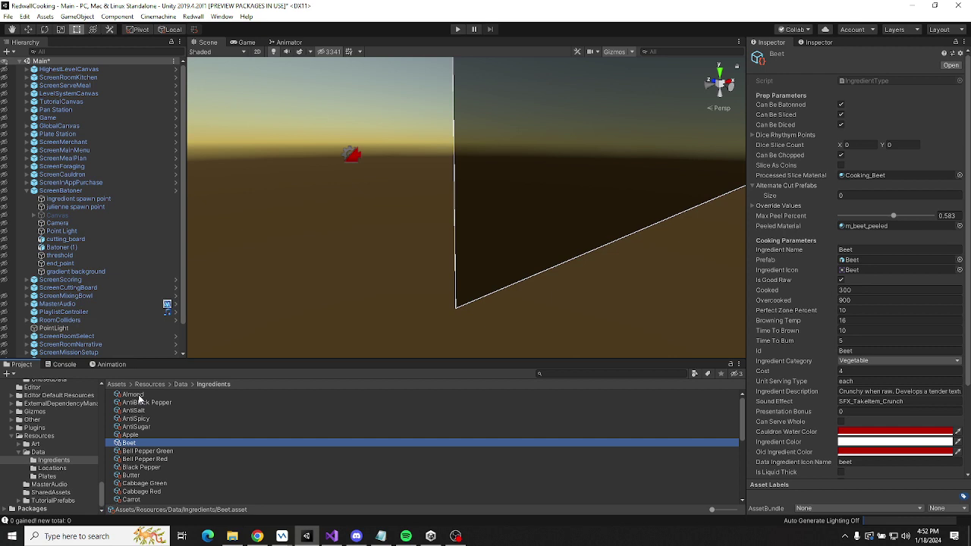
{"action": "key", "text": "Down"}
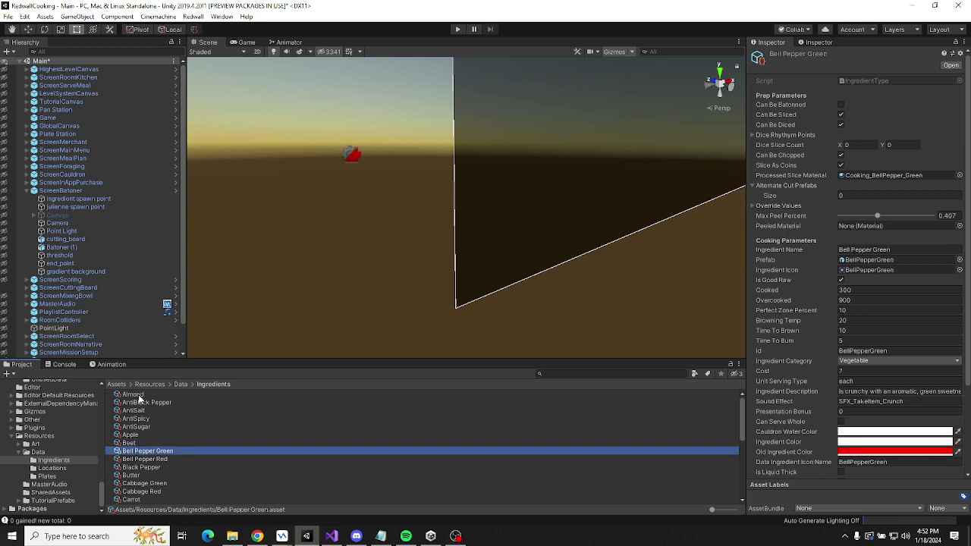
{"action": "key", "text": "Down"}
{"action": "key", "text": "Down"}
{"action": "key", "text": "Down"}
{"action": "key", "text": "Down"}
{"action": "key", "text": "Down"}
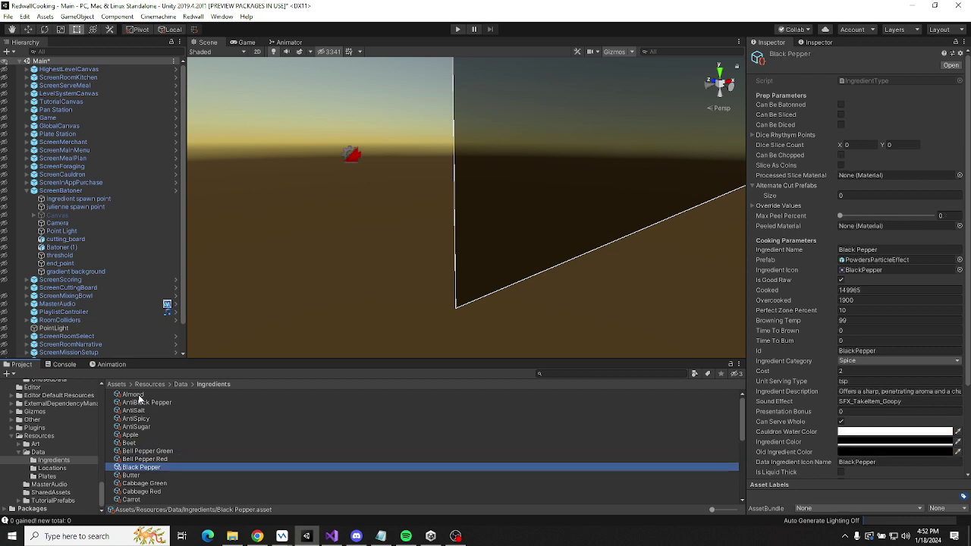
{"action": "key", "text": "Down"}
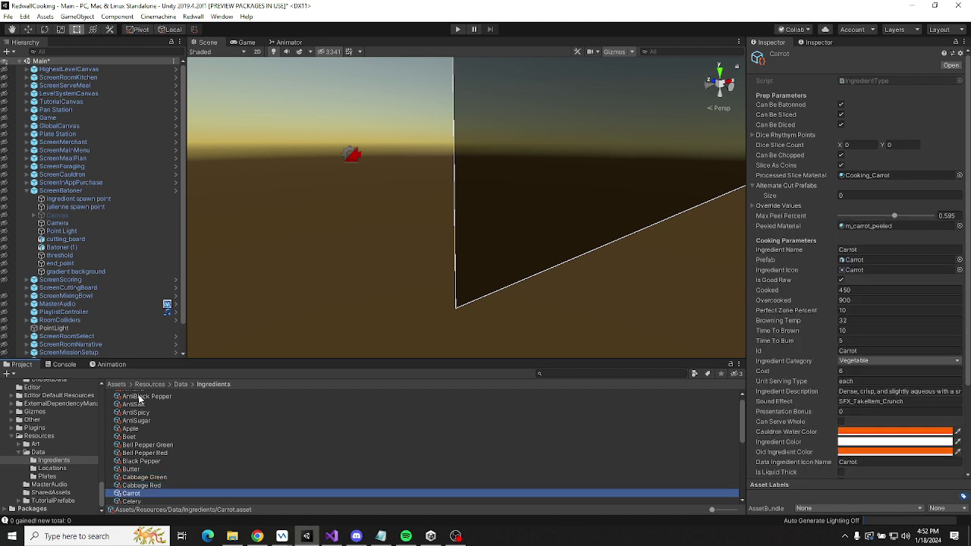
{"action": "key", "text": "Down"}
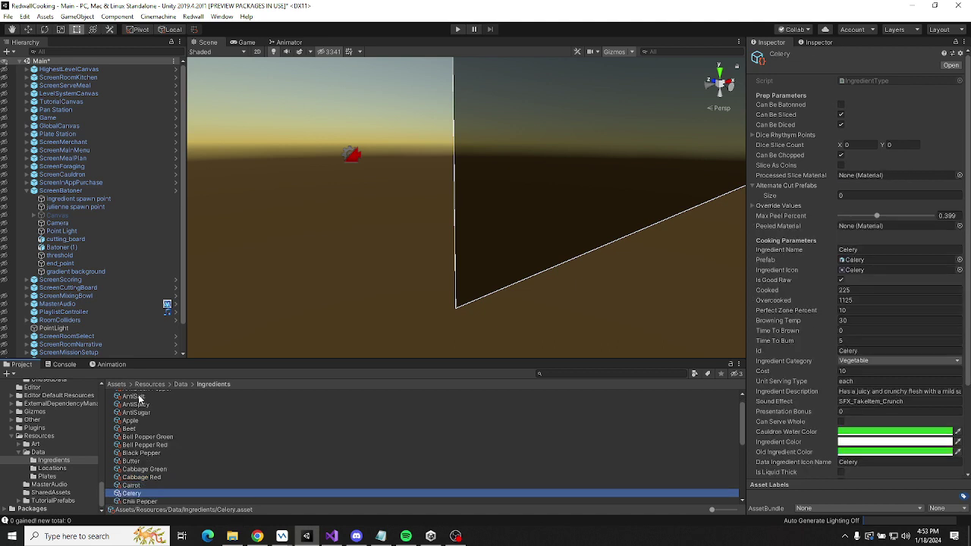
{"action": "key", "text": "Down"}
{"action": "key", "text": "Down"}
{"action": "key", "text": "Down"}
{"action": "key", "text": "Down"}
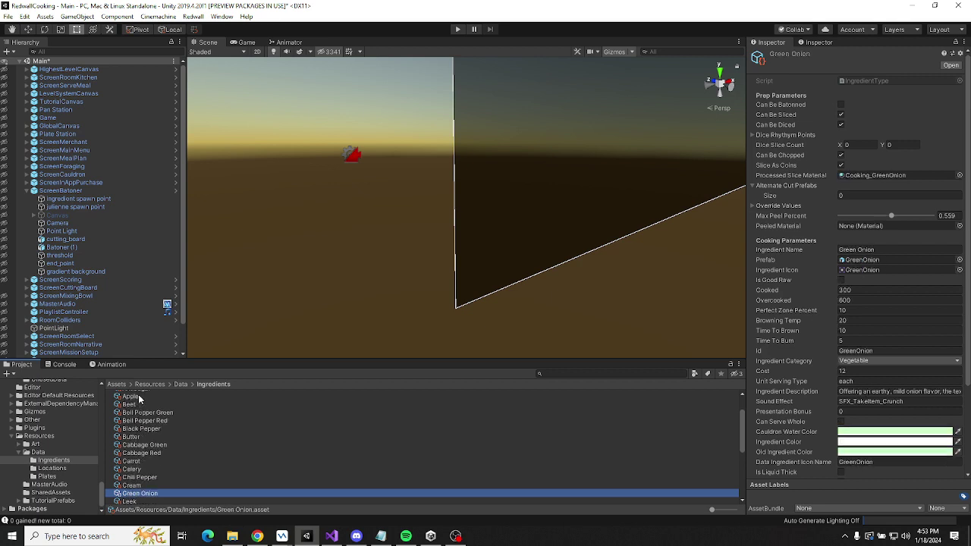
{"action": "key", "text": "Down"}
{"action": "key", "text": "Down"}
{"action": "key", "text": "Down"}
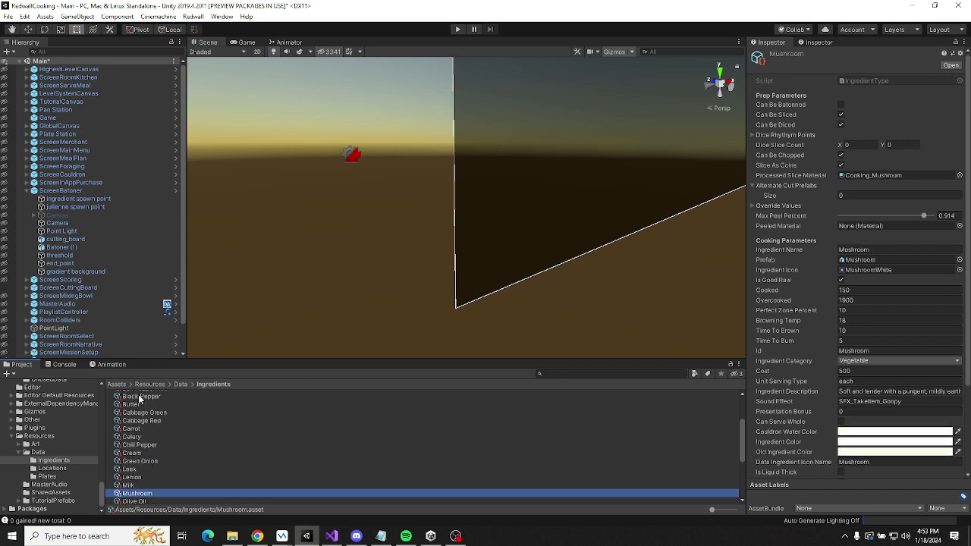
{"action": "key", "text": "Down"}
{"action": "key", "text": "Down"}
{"action": "key", "text": "Down"}
{"action": "key", "text": "Down"}
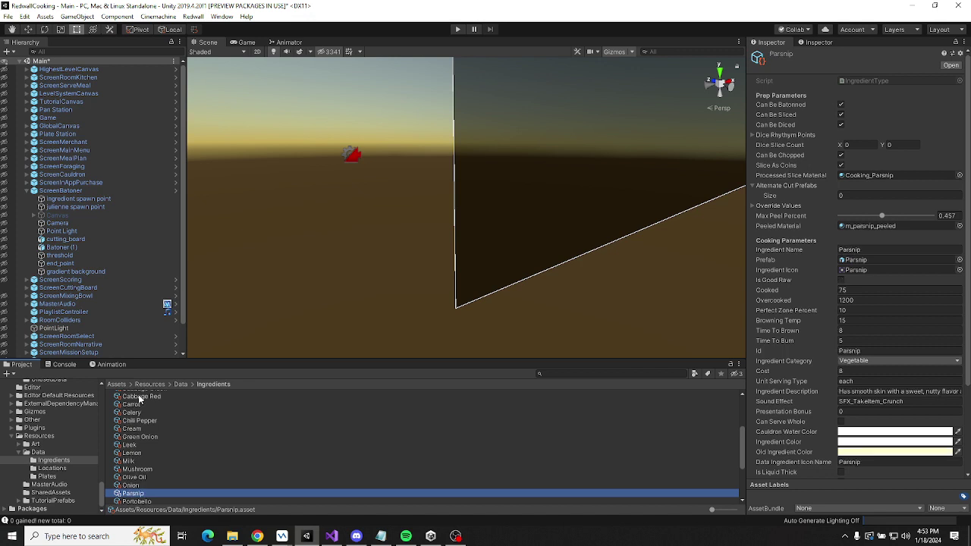
{"action": "key", "text": "Up"}
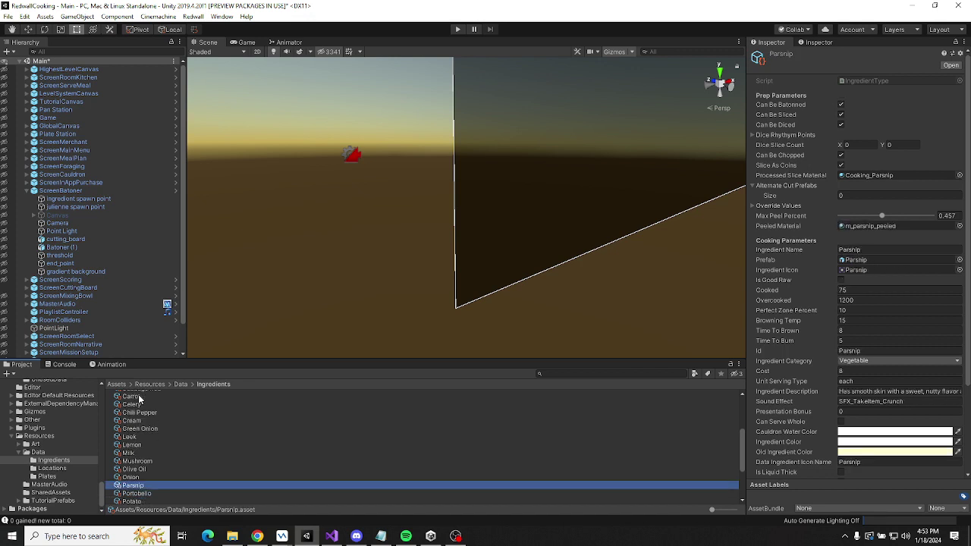
{"action": "key", "text": "Down"}
{"action": "key", "text": "Down"}
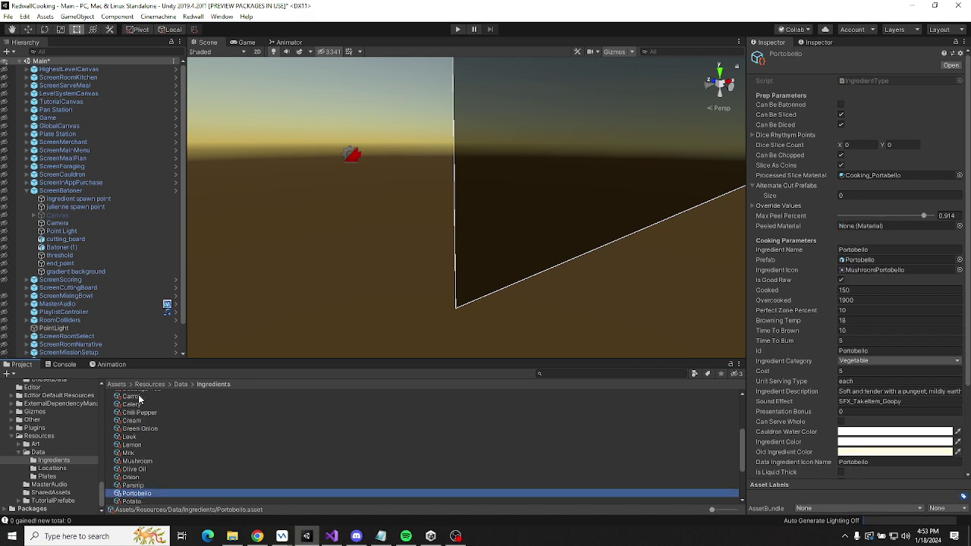
{"action": "key", "text": "Down"}
{"action": "key", "text": "Down"}
{"action": "key", "text": "Down"}
{"action": "key", "text": "Down"}
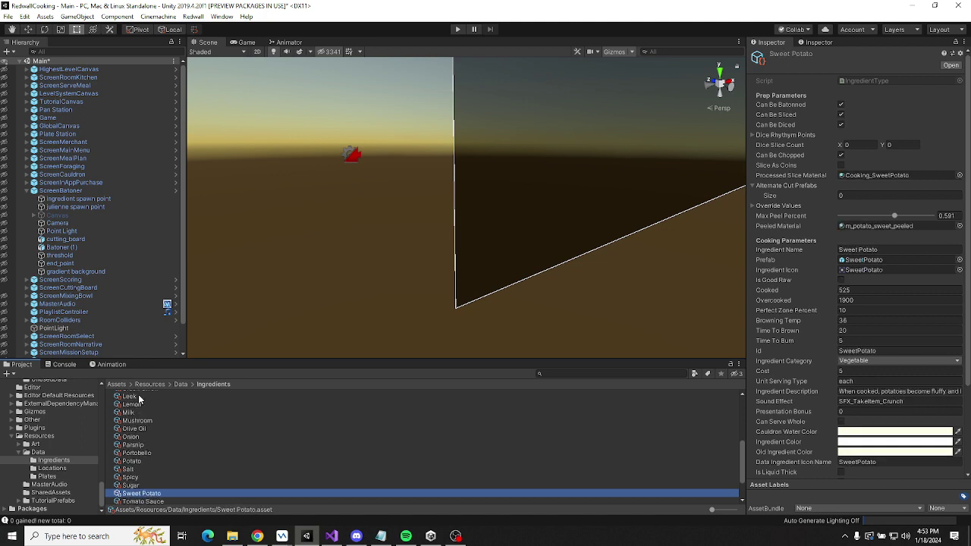
{"action": "key", "text": "Down"}
{"action": "key", "text": "Down"}
{"action": "key", "text": "Down"}
{"action": "key", "text": "Down"}
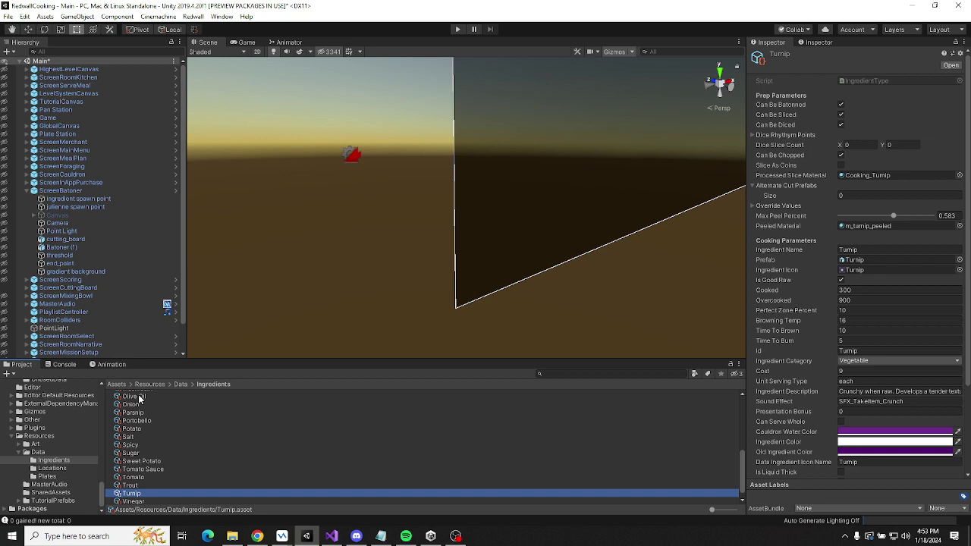
{"action": "key", "text": "Down"}
{"action": "key", "text": "Down"}
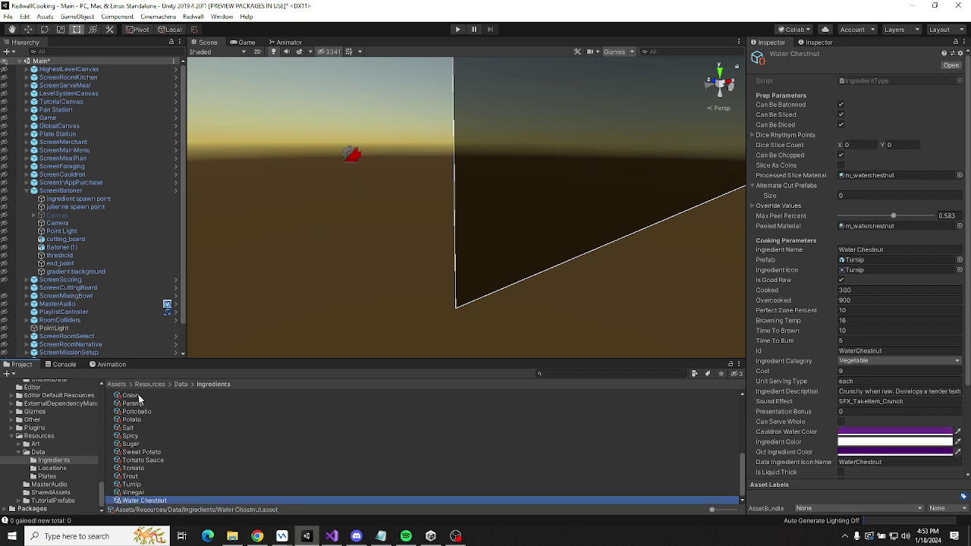
{"action": "key", "text": "Up"}
{"action": "key", "text": "Down"}
Check the Apple ingredient's settings and open the recipes file from the Resources/Data folder in Visual Studio.
{"action": "scroll", "coordinate": [131, 477], "scroll_direction": "up", "scroll_amount": 10}
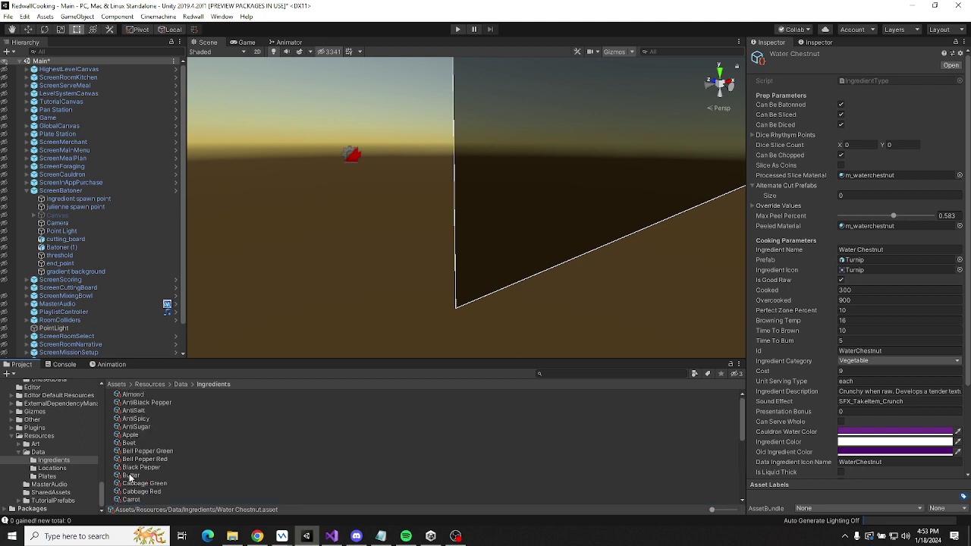
{"action": "left_click", "coordinate": [131, 435]}
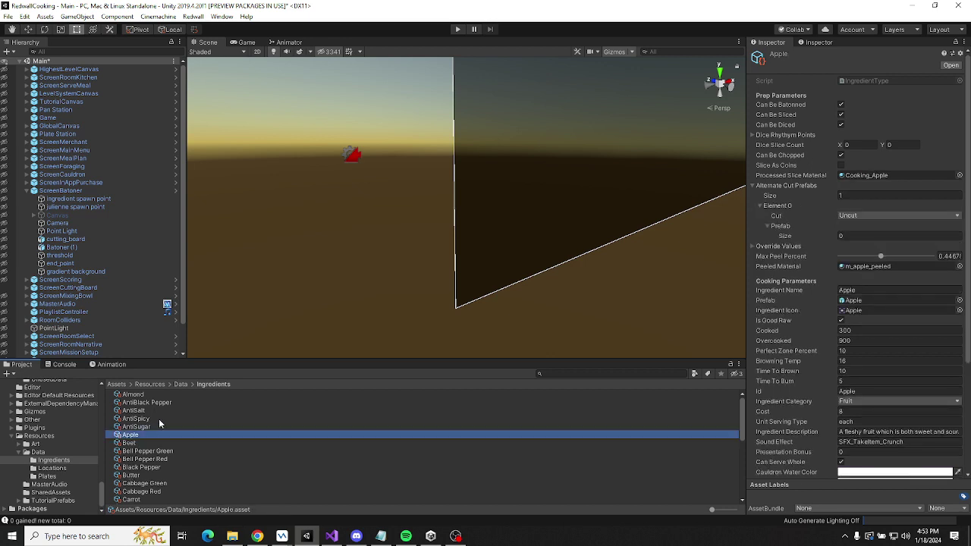
{"action": "left_click", "coordinate": [38, 436]}
{"action": "left_click", "coordinate": [37, 453]}
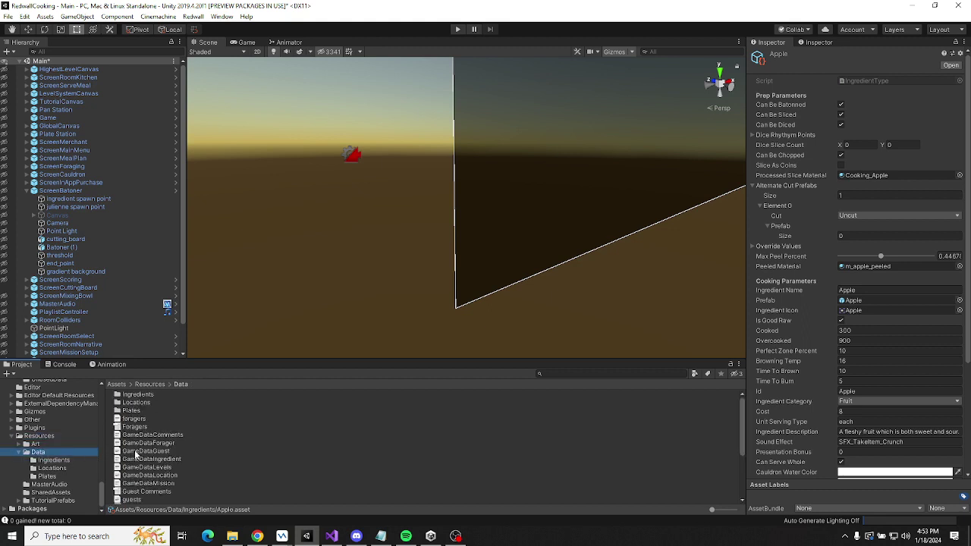
{"action": "scroll", "coordinate": [138, 475], "scroll_direction": "down", "scroll_amount": 3}
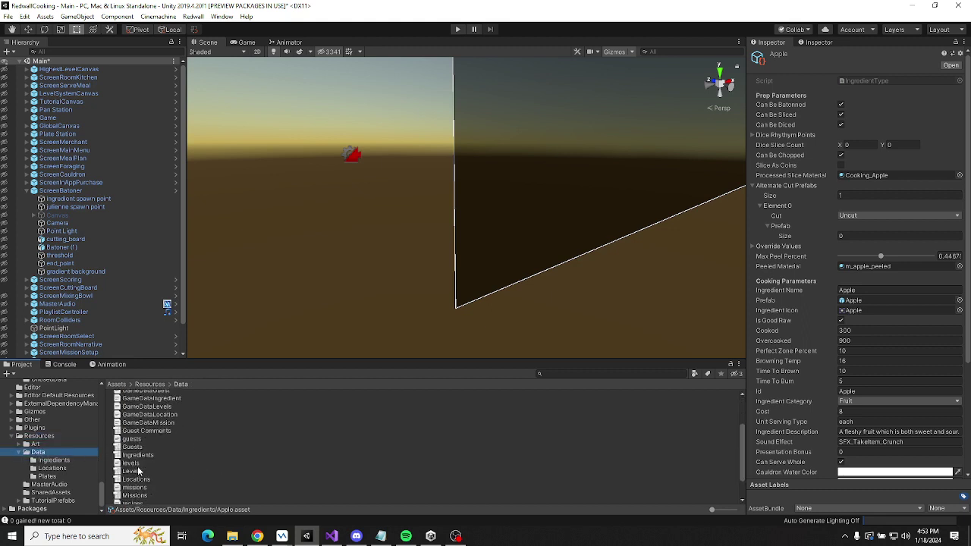
{"action": "scroll", "coordinate": [152, 455], "scroll_direction": "down", "scroll_amount": 2}
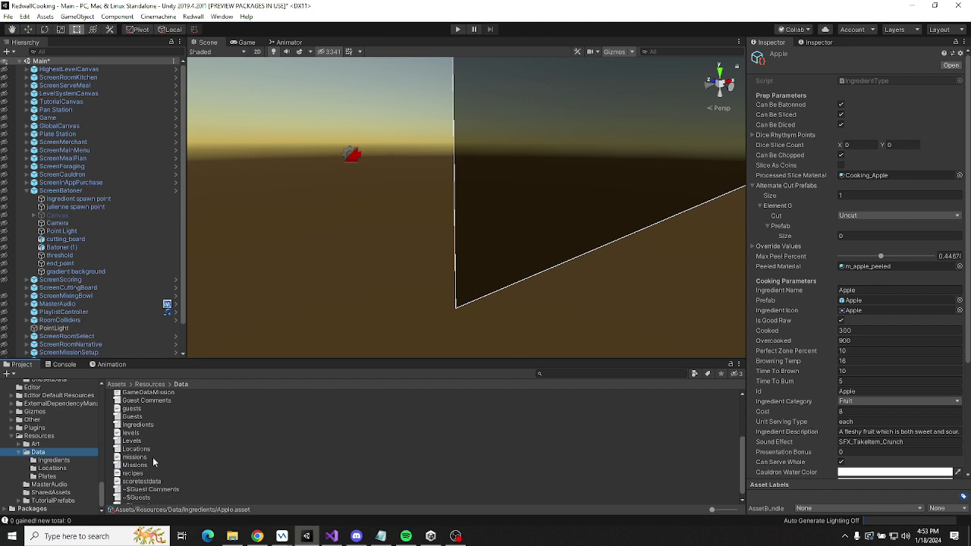
{"action": "left_click", "coordinate": [139, 474]}
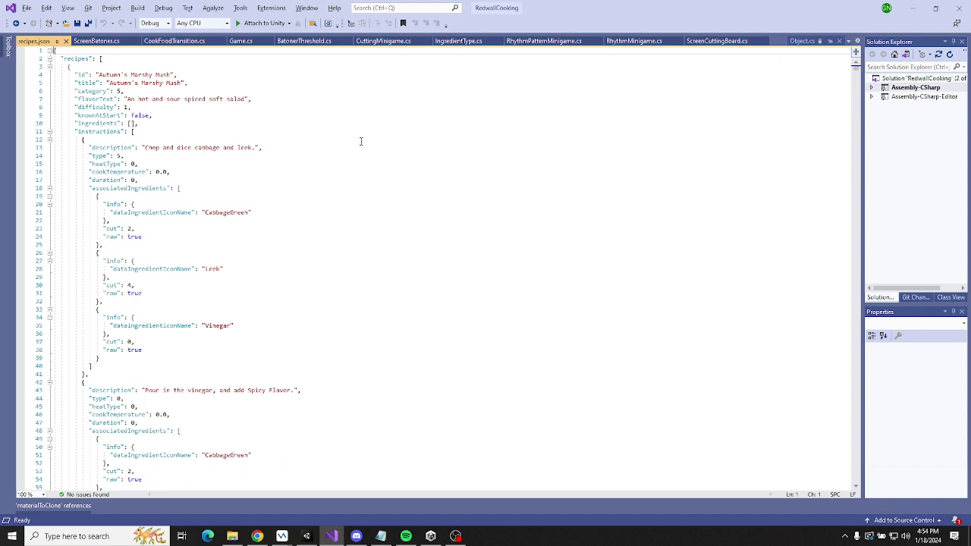
Search the current project for "porr" and step through the matches.
{"action": "key", "text": "ctrl+f"}
{"action": "type", "text": "por"}
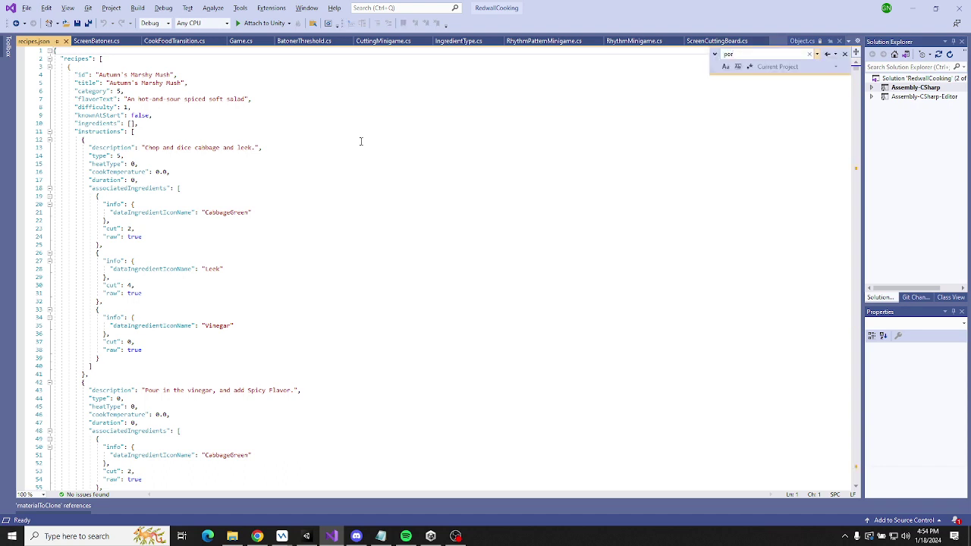
{"action": "type", "text": "r"}
{"action": "left_click", "coordinate": [835, 55]}
{"action": "left_click", "coordinate": [838, 71]}
{"action": "key", "text": "Return"}
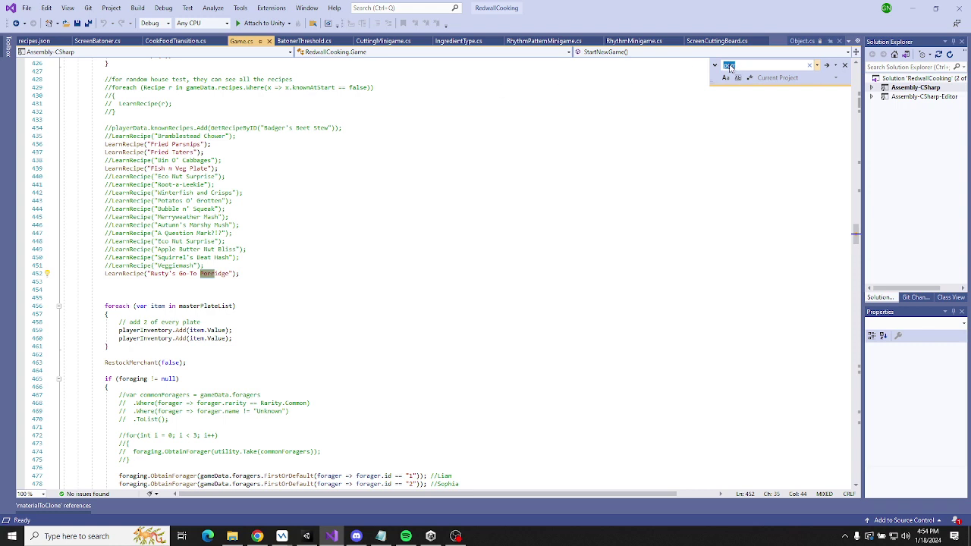
{"action": "left_click", "coordinate": [825, 66]}
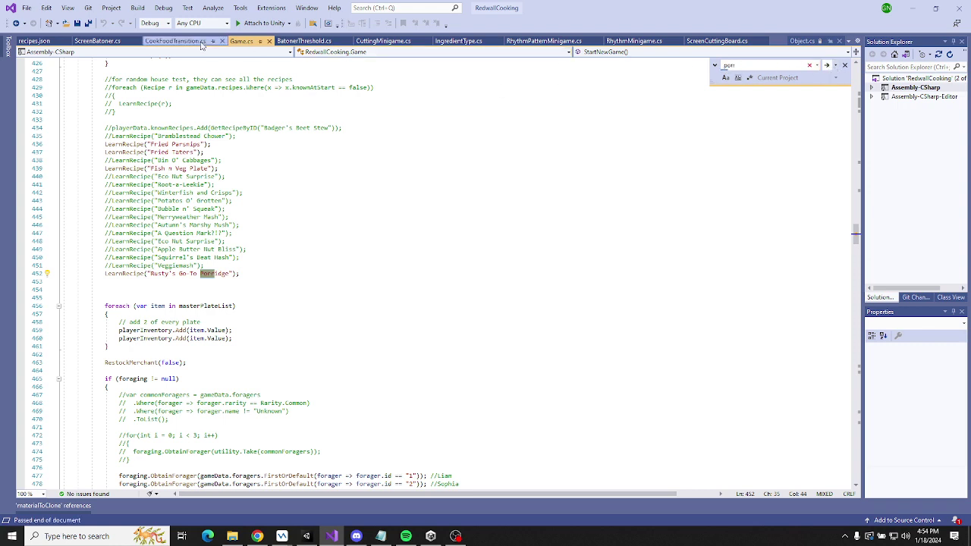
{"action": "key", "text": "Return"}
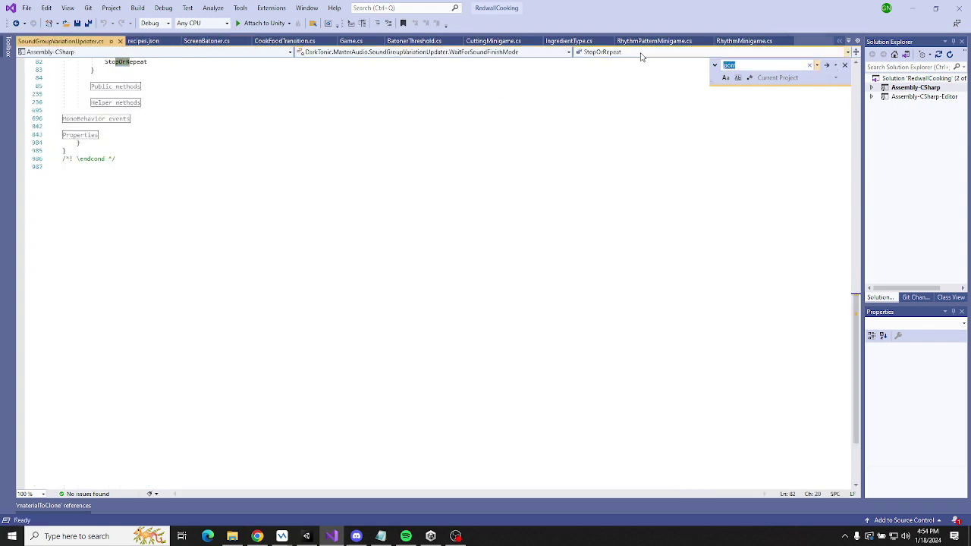
{"action": "left_click", "coordinate": [826, 65]}
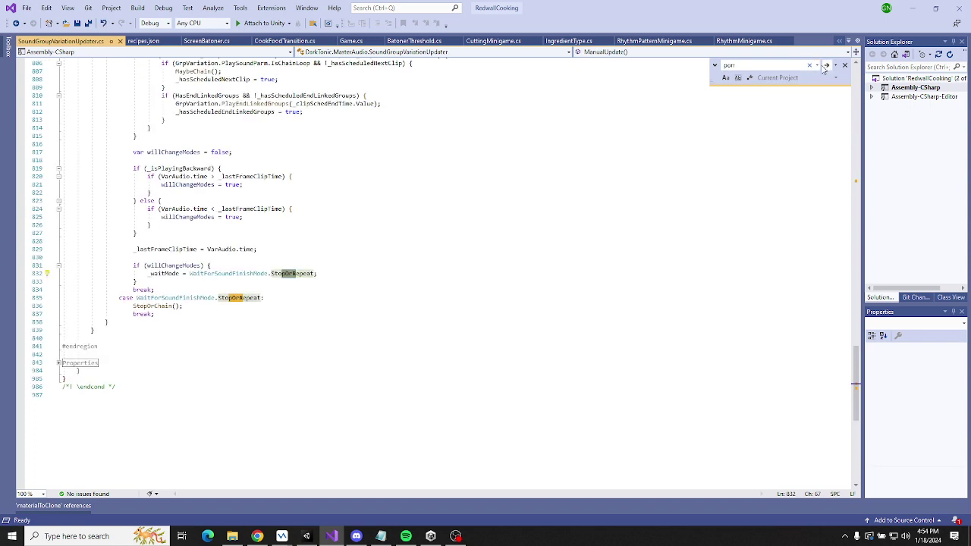
Return to recipes.json, search for "por", and examine the ingredients and cuts of the Rusty's Go-To Porridge recipe.
{"action": "left_click", "coordinate": [143, 41]}
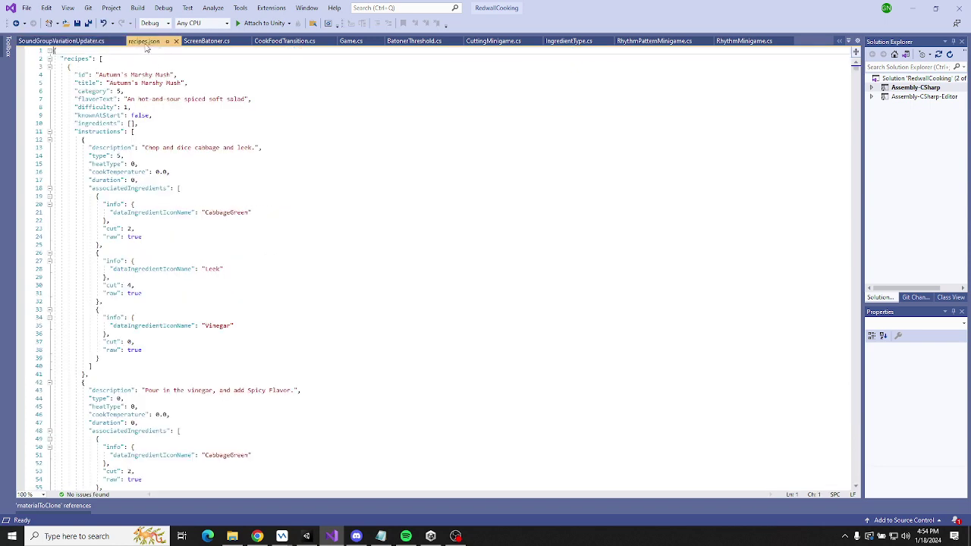
{"action": "left_click", "coordinate": [160, 129]}
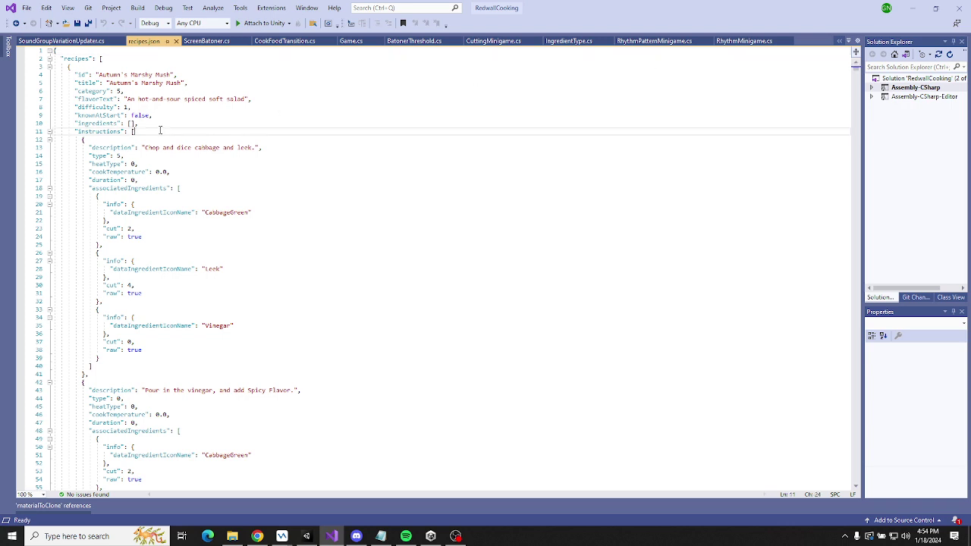
{"action": "key", "text": "ctrl+f"}
{"action": "type", "text": "por"}
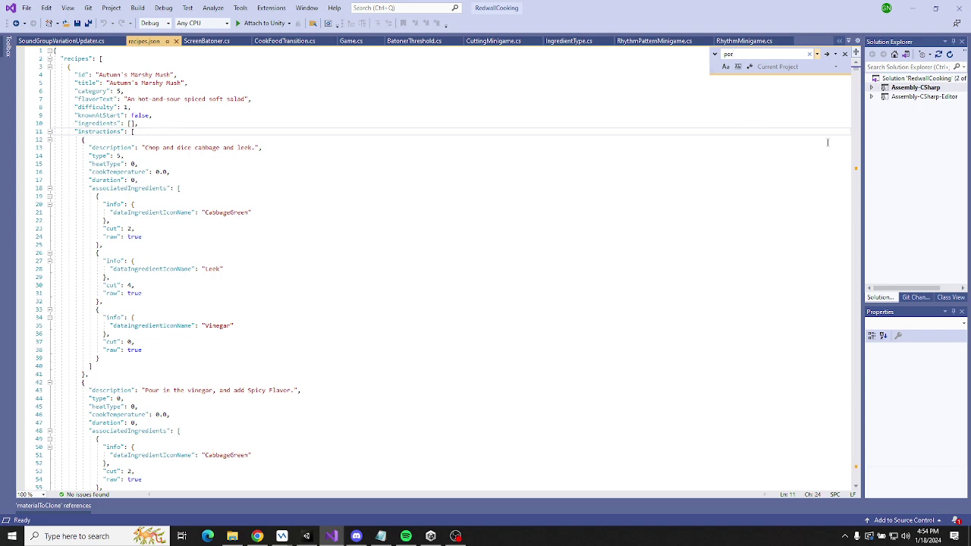
{"action": "left_click", "coordinate": [857, 174]}
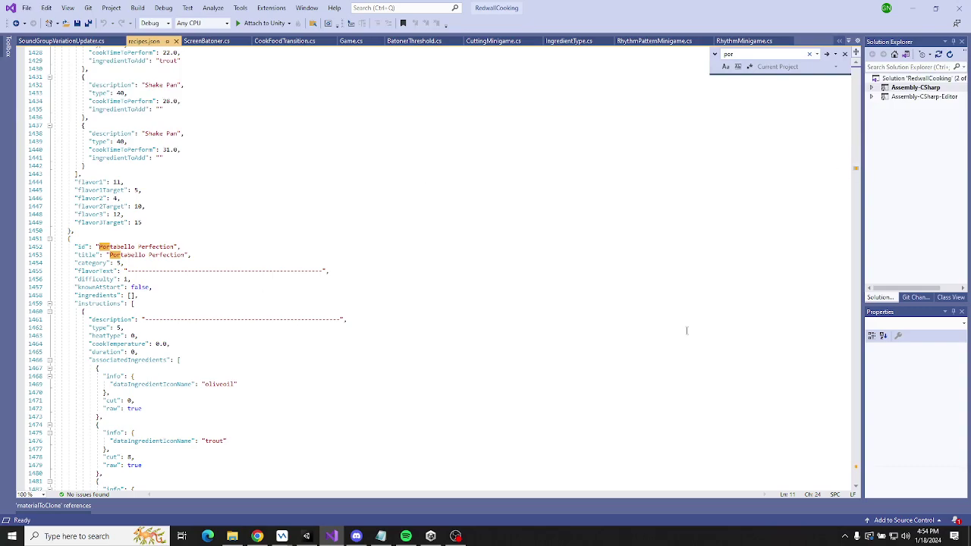
{"action": "left_click", "coordinate": [856, 471]}
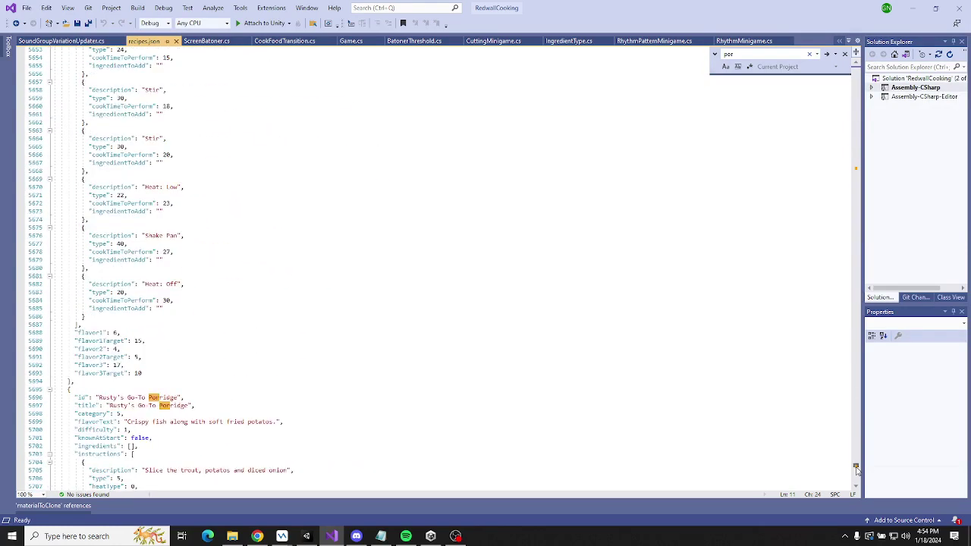
{"action": "scroll", "coordinate": [171, 313], "scroll_direction": "down", "scroll_amount": 11}
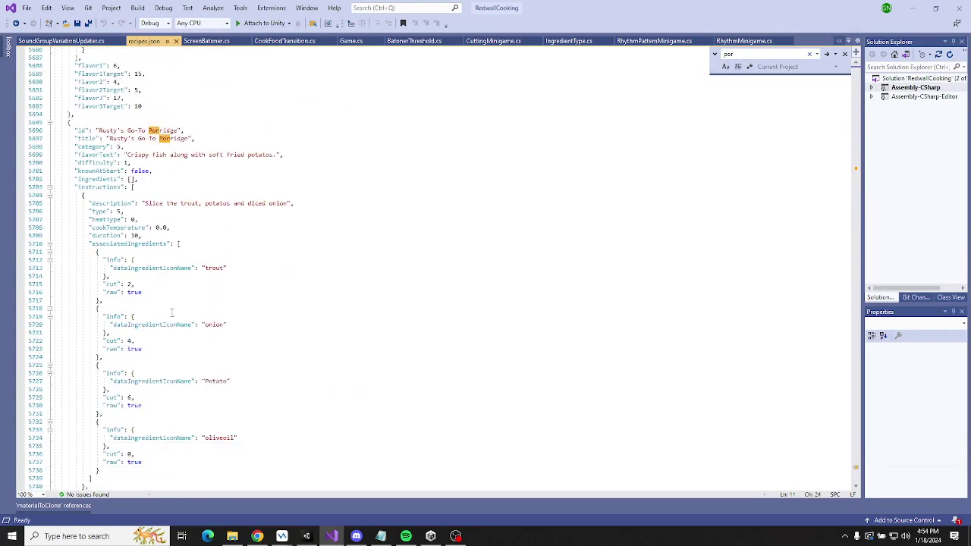
{"action": "scroll", "coordinate": [229, 276], "scroll_direction": "down", "scroll_amount": 4}
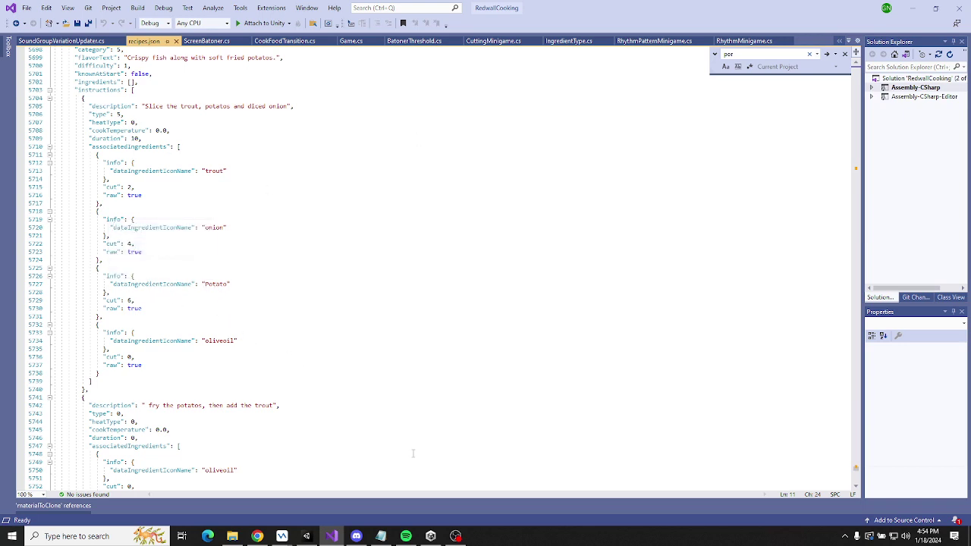
{"action": "scroll", "coordinate": [184, 227], "scroll_direction": "up", "scroll_amount": 1}
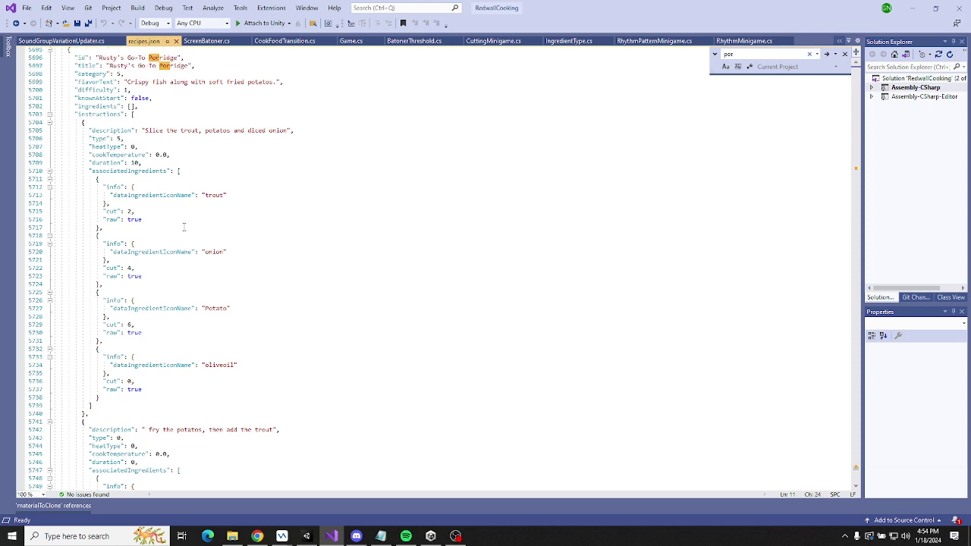
{"action": "scroll", "coordinate": [183, 227], "scroll_direction": "up", "scroll_amount": 2}
{"action": "scroll", "coordinate": [192, 101], "scroll_direction": "down", "scroll_amount": 2}
Switch to Unity and copy the Ingredient Name of the Apple asset in Resources/Data/Ingredients.
{"action": "left_click", "coordinate": [307, 536]}
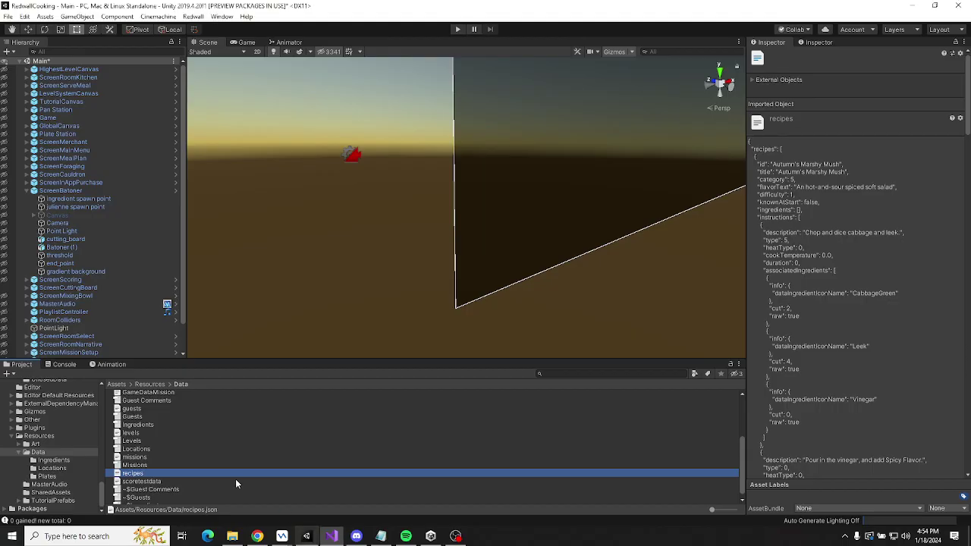
{"action": "left_click", "coordinate": [51, 461]}
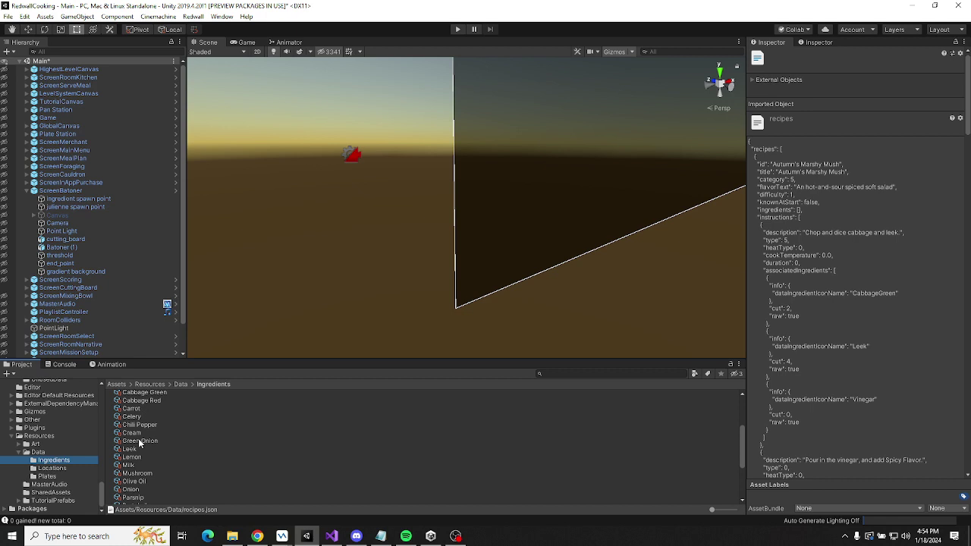
{"action": "scroll", "coordinate": [141, 442], "scroll_direction": "up", "scroll_amount": 3}
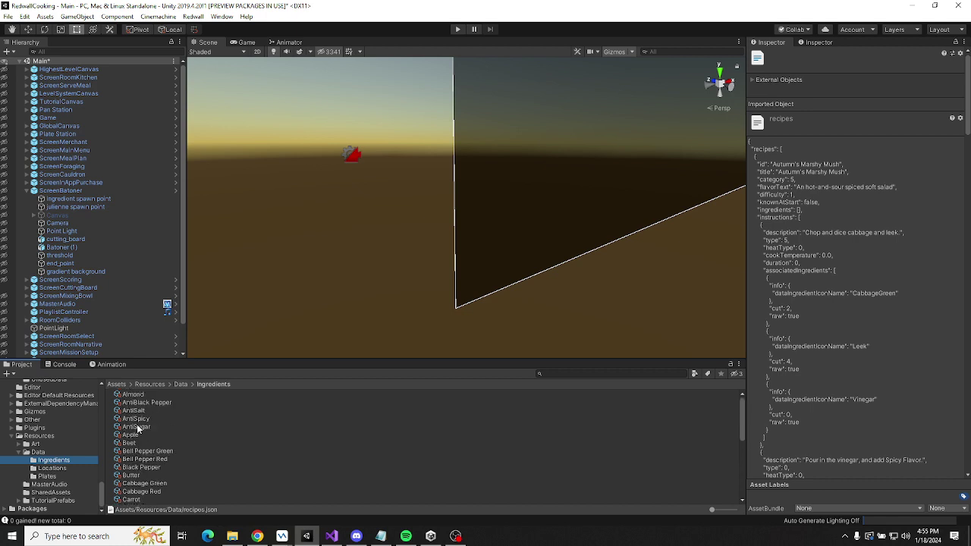
{"action": "left_click", "coordinate": [130, 436]}
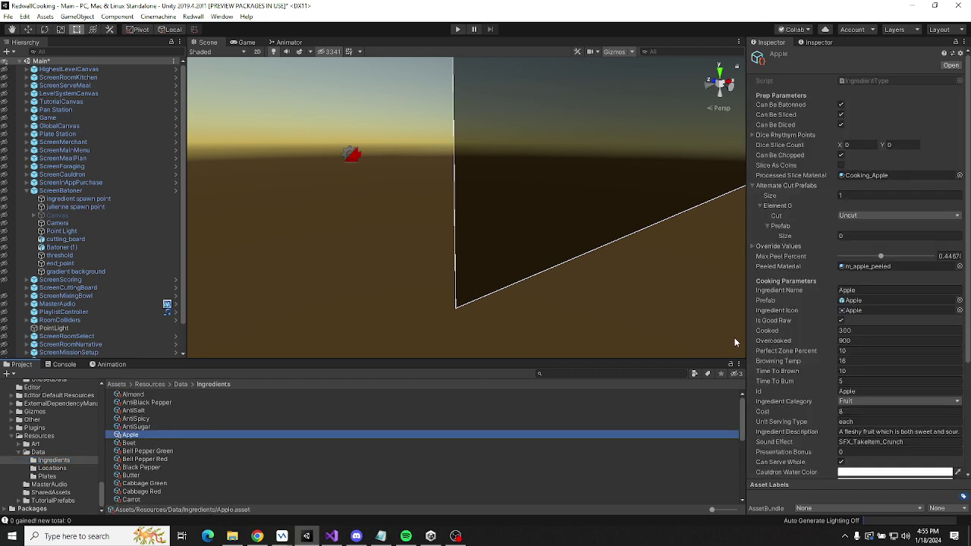
{"action": "left_click", "coordinate": [860, 289]}
{"action": "key", "text": "ctrl+c"}
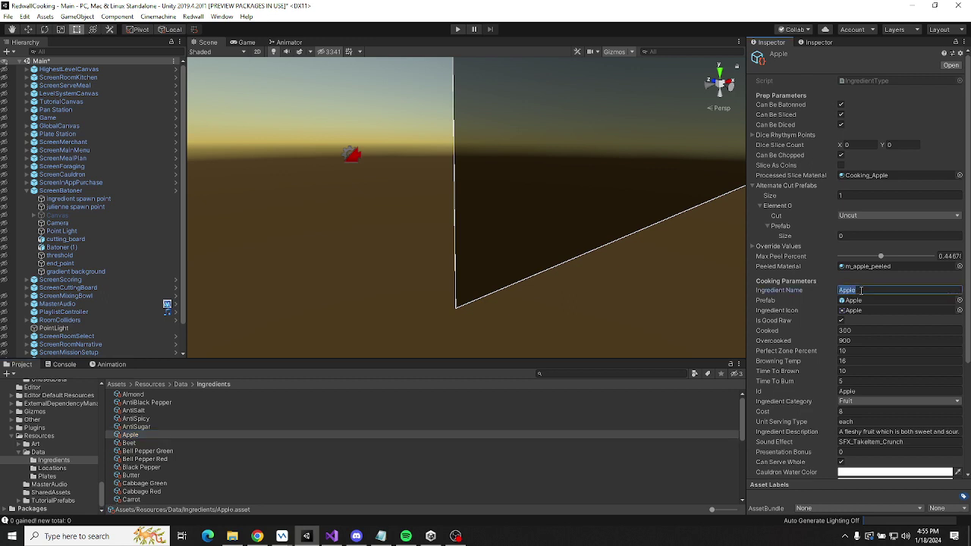
Back in recipes.json, replace Potato with Apple in the porridge's slicing instruction and save the file.
{"action": "key", "text": "alt+Tab"}
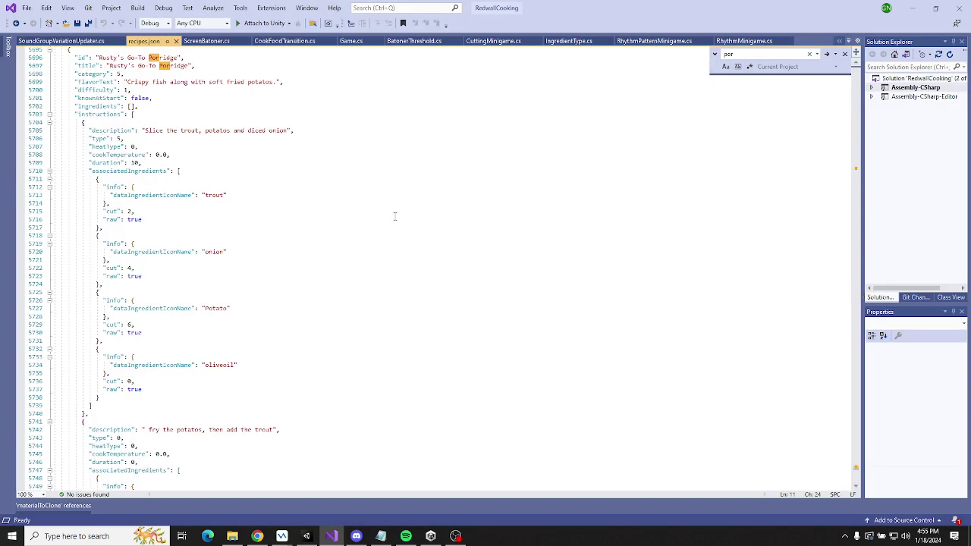
{"action": "double_click", "coordinate": [215, 308]}
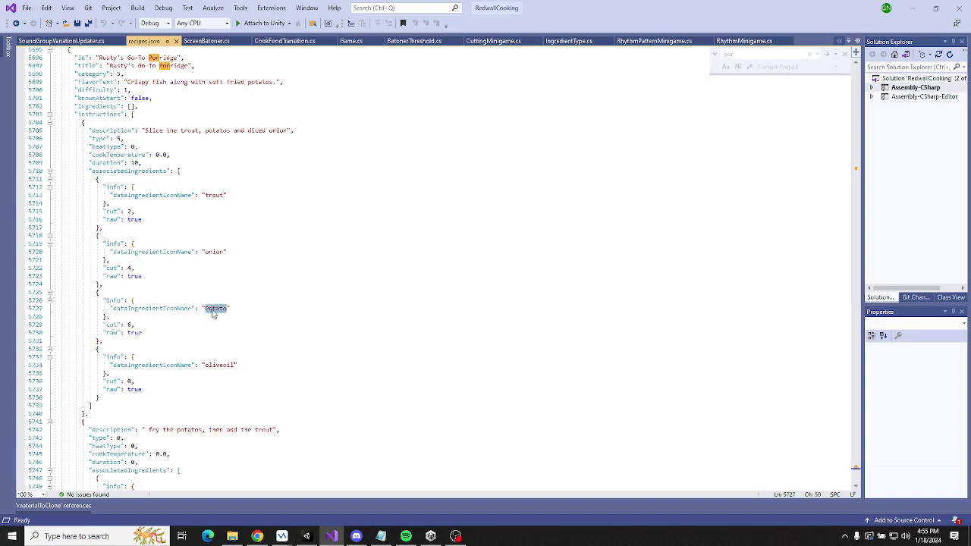
{"action": "key", "text": "ctrl+v"}
{"action": "key", "text": "ctrl+s"}
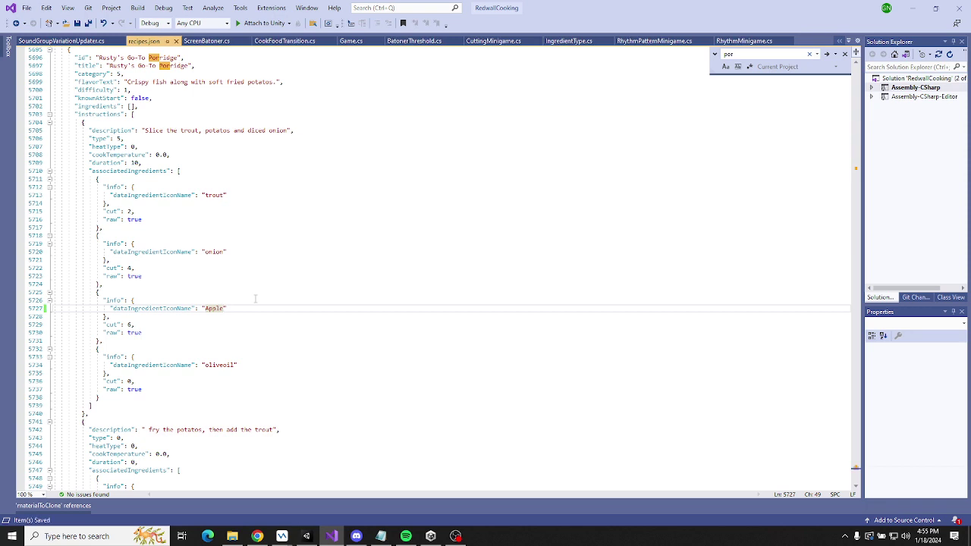
Replace Potato with Apple in the porridge's frying instruction and save the file.
{"action": "scroll", "coordinate": [256, 299], "scroll_direction": "down", "scroll_amount": 5}
{"action": "scroll", "coordinate": [251, 285], "scroll_direction": "down", "scroll_amount": 6}
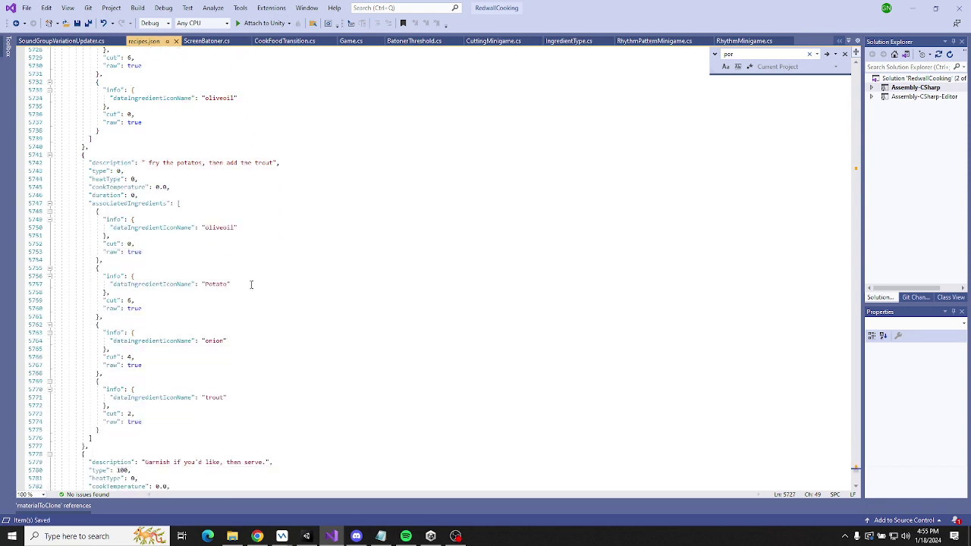
{"action": "double_click", "coordinate": [221, 284]}
{"action": "type", "text": "Apple"}
{"action": "key", "text": "ctrl+s"}
Set ingredientToAdd to "apple" in the porridge's "Add: Potato" timed cook instruction and save the file.
{"action": "scroll", "coordinate": [219, 285], "scroll_direction": "down", "scroll_amount": 7}
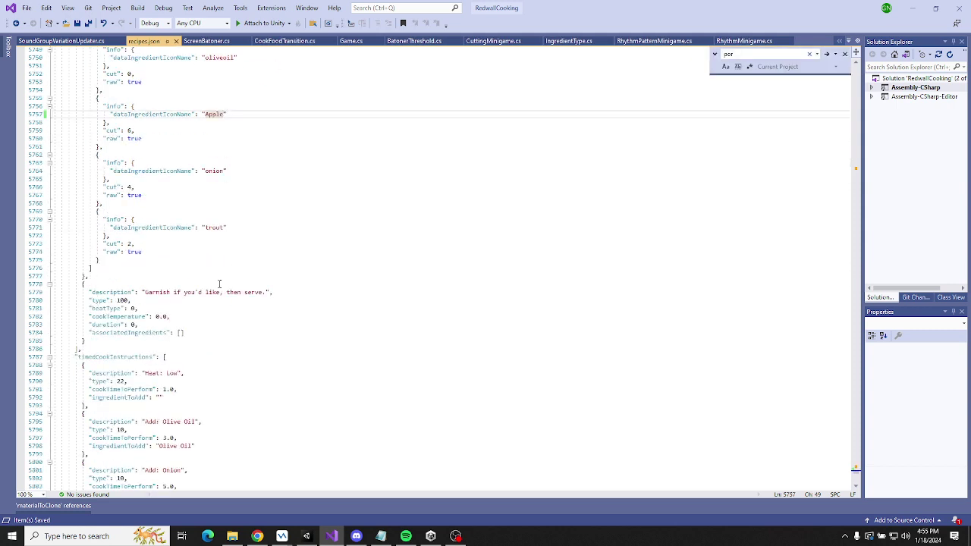
{"action": "scroll", "coordinate": [219, 284], "scroll_direction": "down", "scroll_amount": 4}
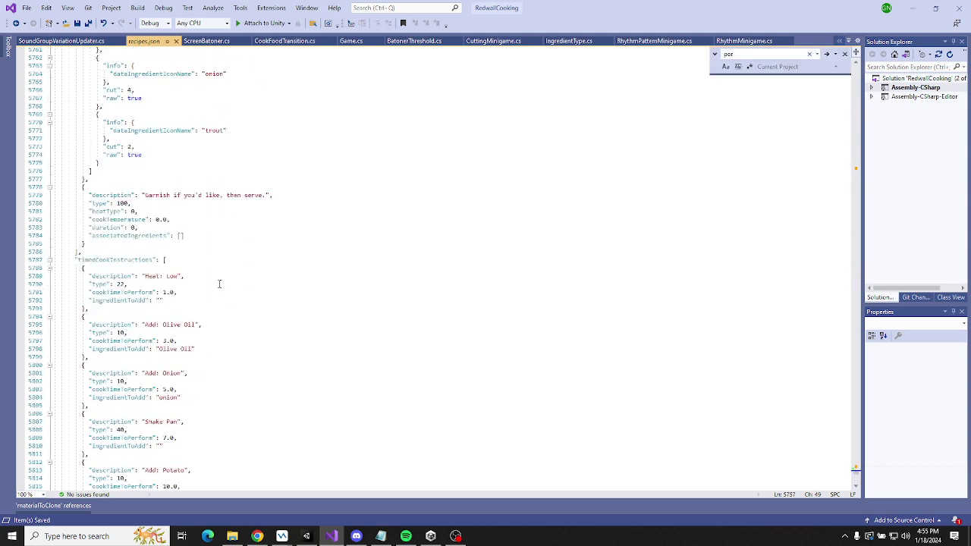
{"action": "scroll", "coordinate": [219, 284], "scroll_direction": "down", "scroll_amount": 3}
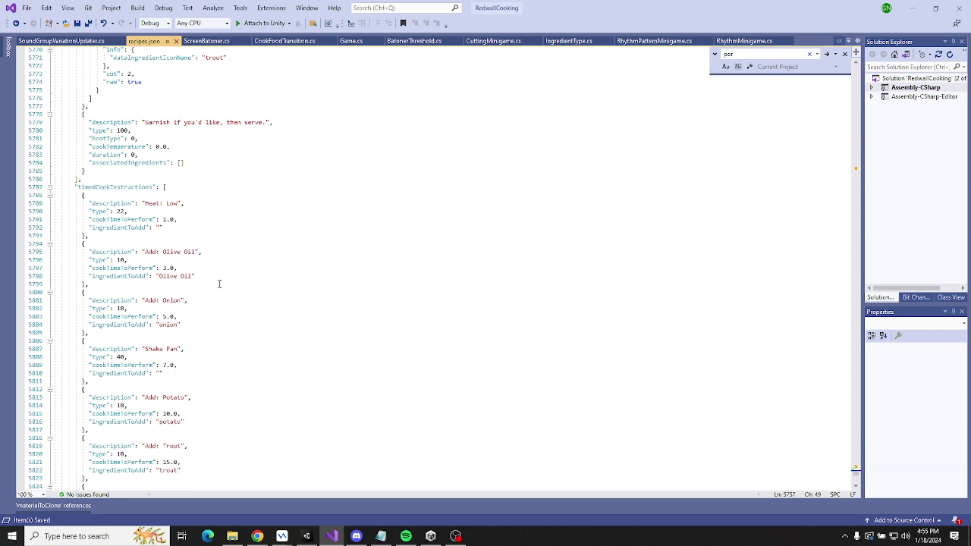
{"action": "double_click", "coordinate": [170, 423]}
{"action": "type", "text": "Apple"}
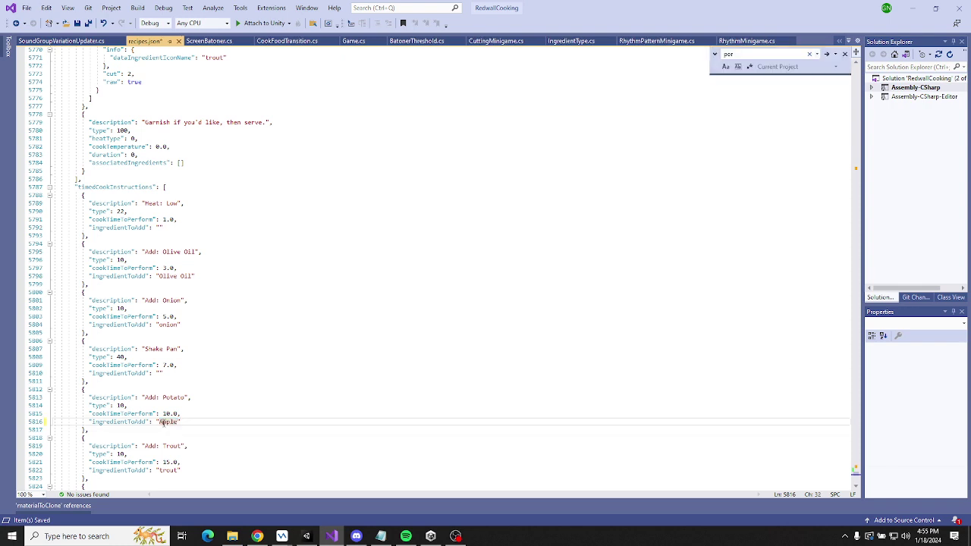
{"action": "key", "text": "BackSpace"}
{"action": "type", "text": "a"}
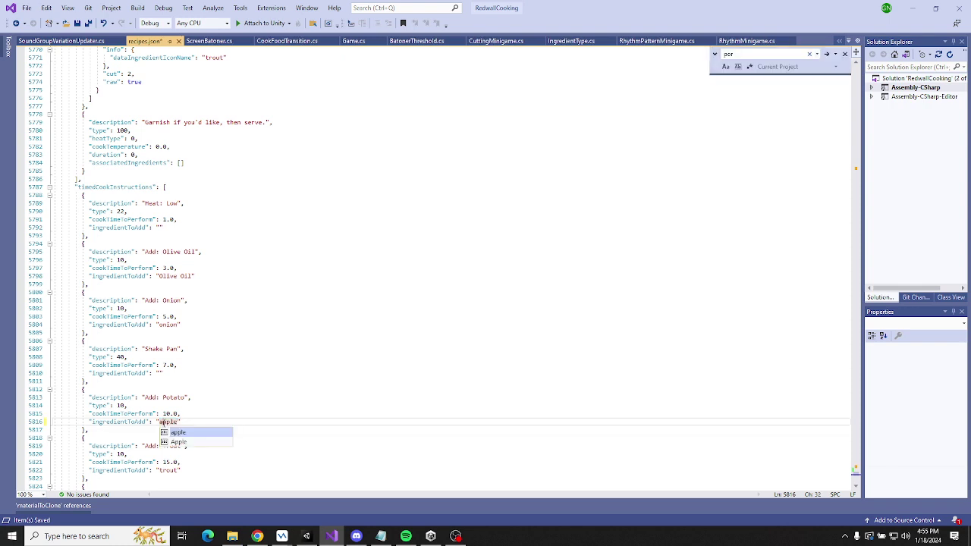
{"action": "key", "text": "Escape"}
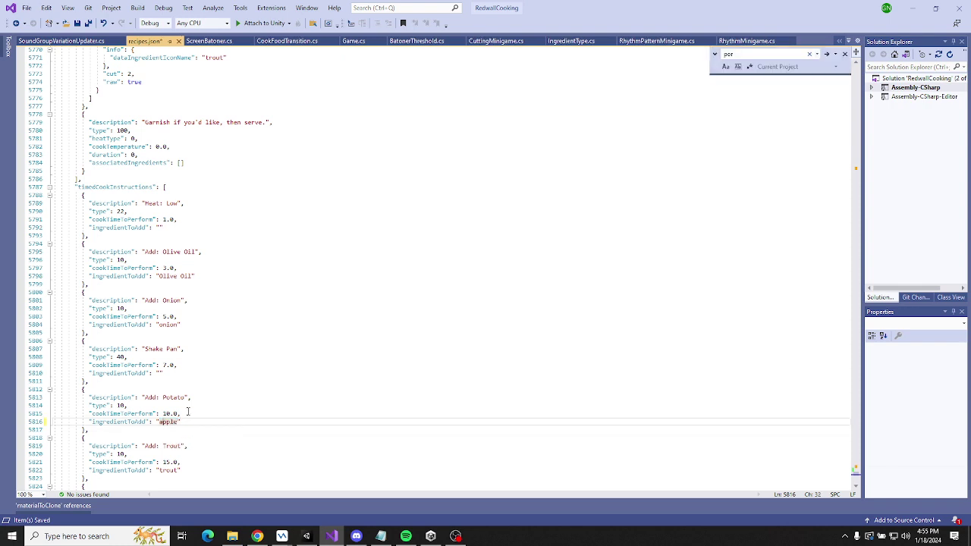
{"action": "scroll", "coordinate": [239, 370], "scroll_direction": "down", "scroll_amount": 4}
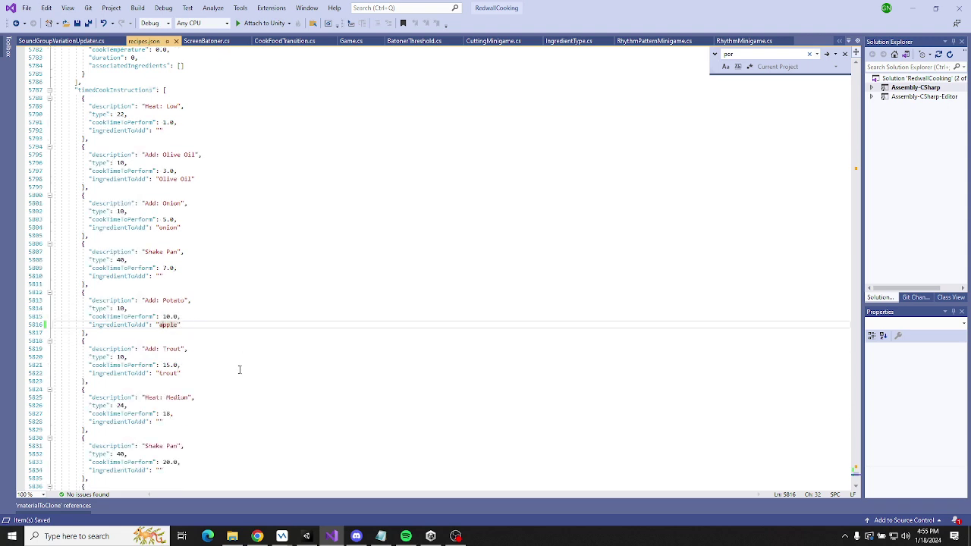
{"action": "scroll", "coordinate": [239, 369], "scroll_direction": "down", "scroll_amount": 3}
{"action": "scroll", "coordinate": [239, 370], "scroll_direction": "down", "scroll_amount": 8}
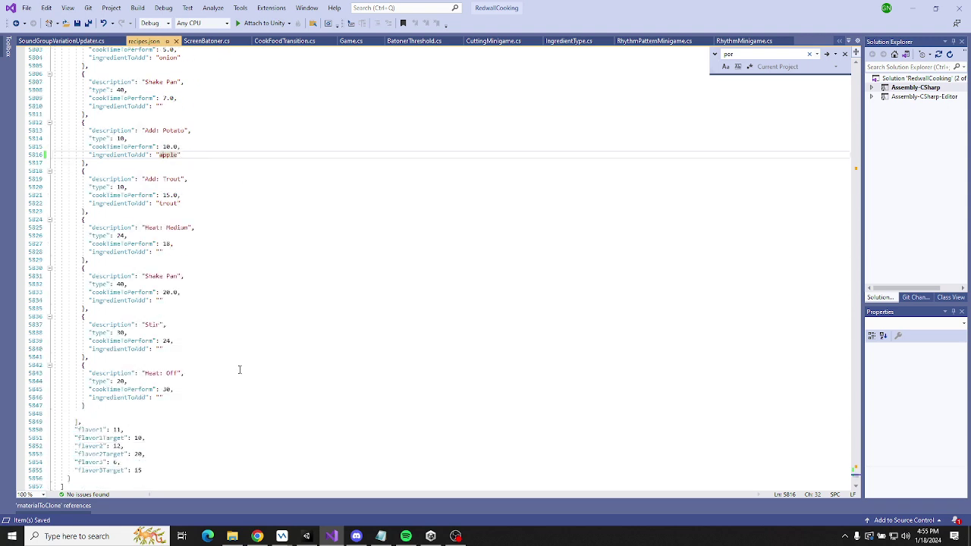
{"action": "scroll", "coordinate": [240, 369], "scroll_direction": "up", "scroll_amount": 6}
{"action": "scroll", "coordinate": [239, 370], "scroll_direction": "up", "scroll_amount": 5}
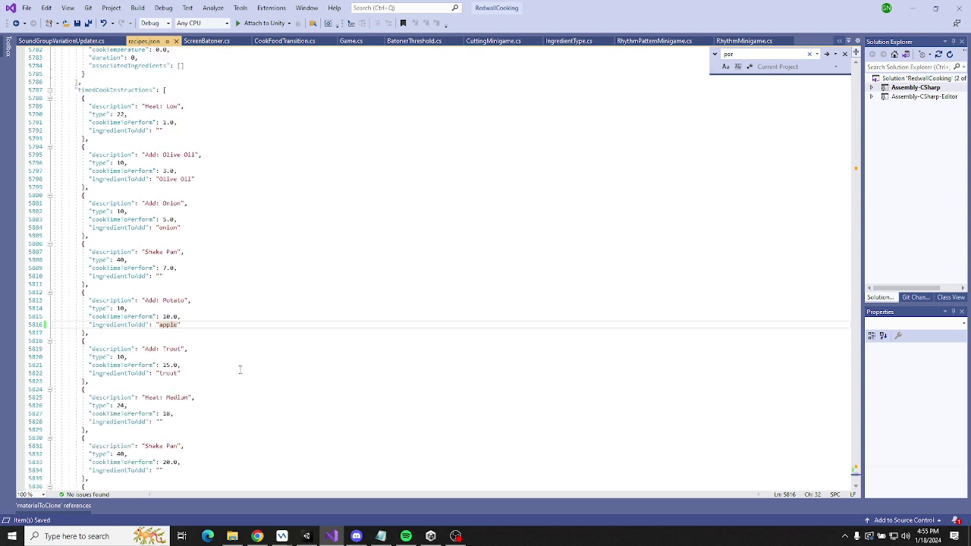
Switch to Unity, enter play mode and start a new story, skipping the opening dialogue.
{"action": "key", "text": "alt+Tab"}
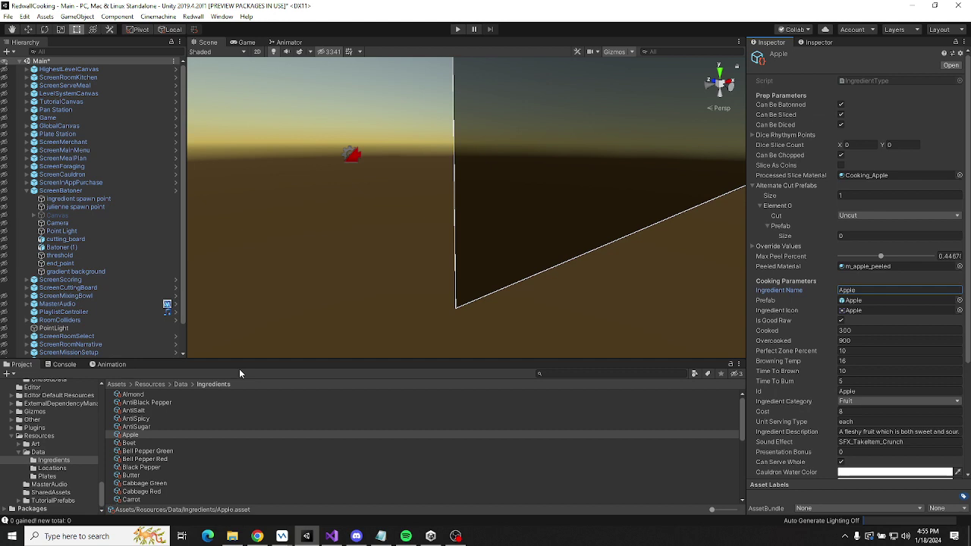
{"action": "left_click", "coordinate": [460, 29]}
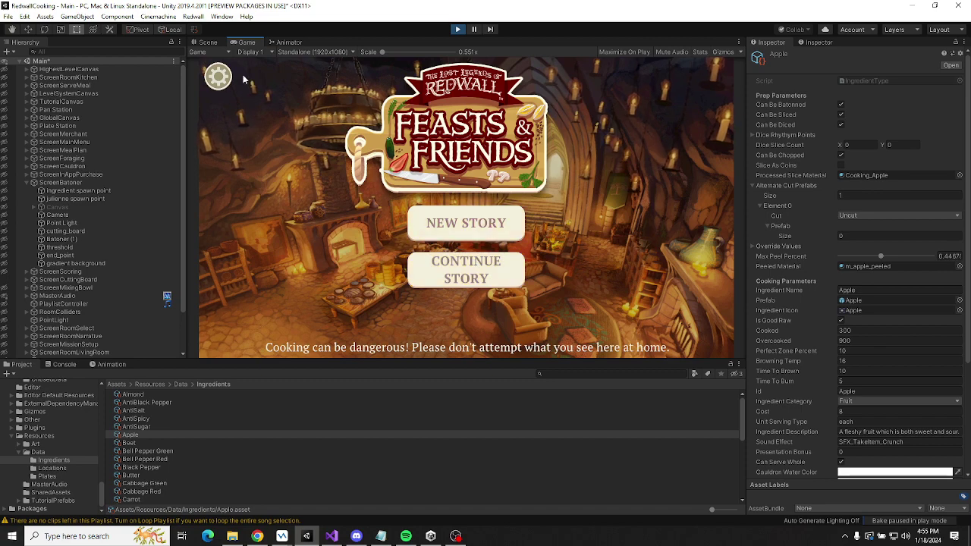
{"action": "left_click", "coordinate": [447, 226]}
{"action": "left_click", "coordinate": [514, 297]}
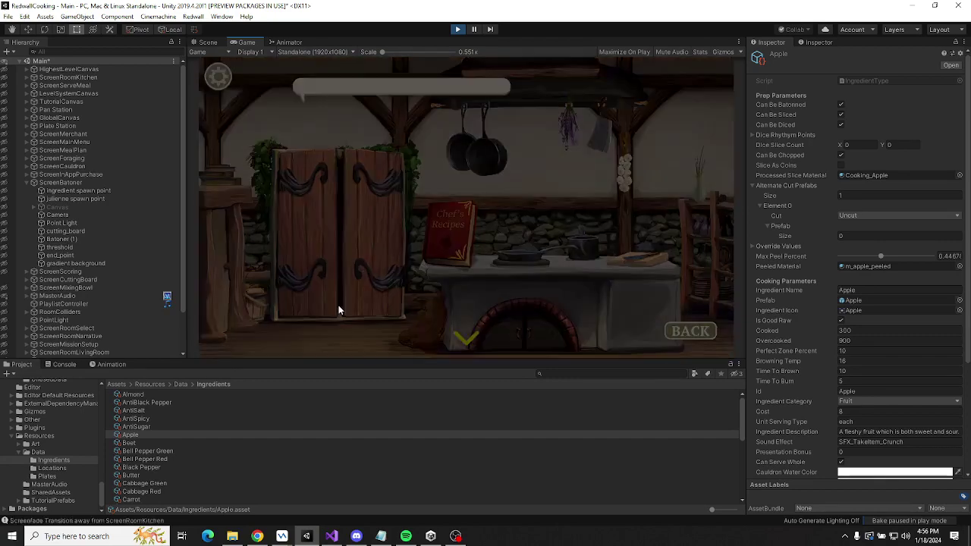
{"action": "left_click", "coordinate": [688, 339]}
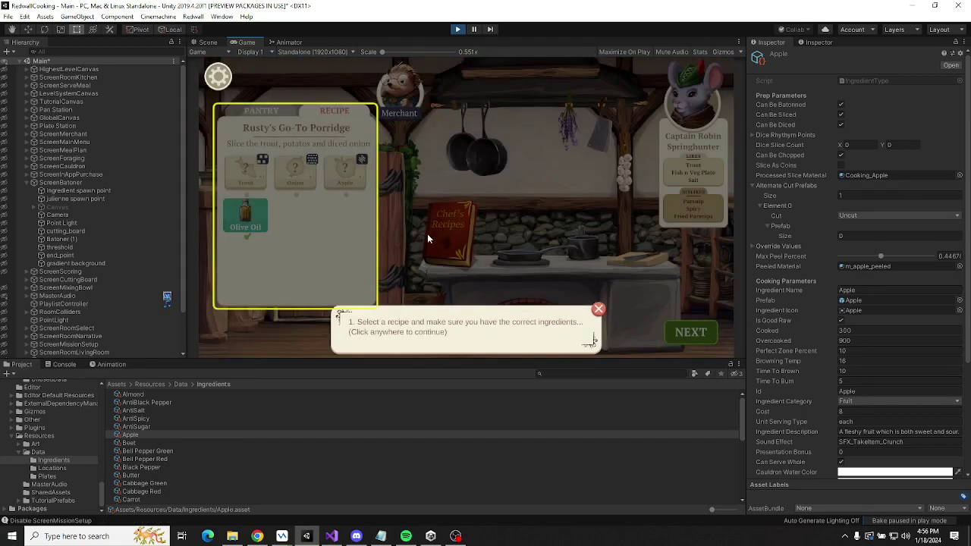
Return to the game's main menu and start the story over, skipping the dialogue and dismissing the recipe tutorial.
{"action": "left_click", "coordinate": [217, 76]}
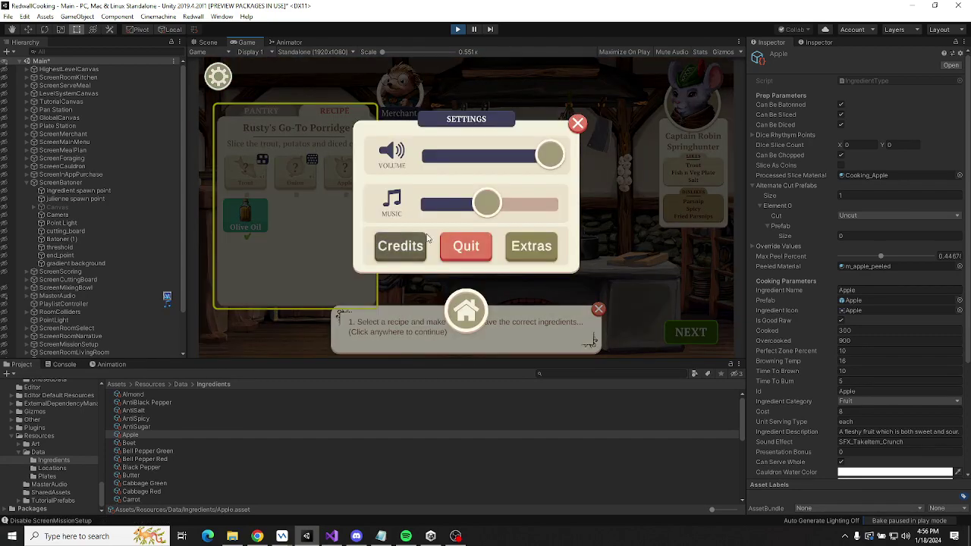
{"action": "left_click", "coordinate": [465, 310]}
{"action": "left_click", "coordinate": [465, 227]}
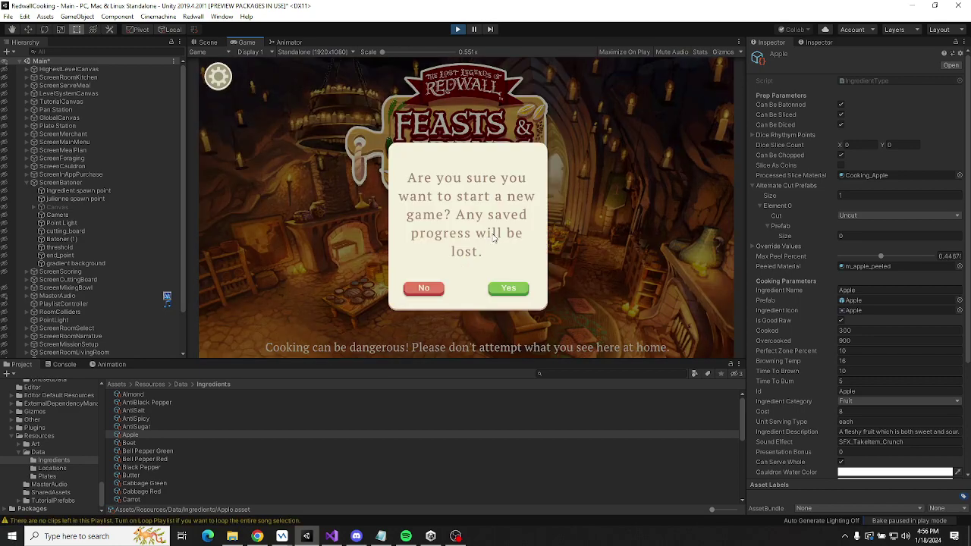
{"action": "left_click", "coordinate": [510, 287]}
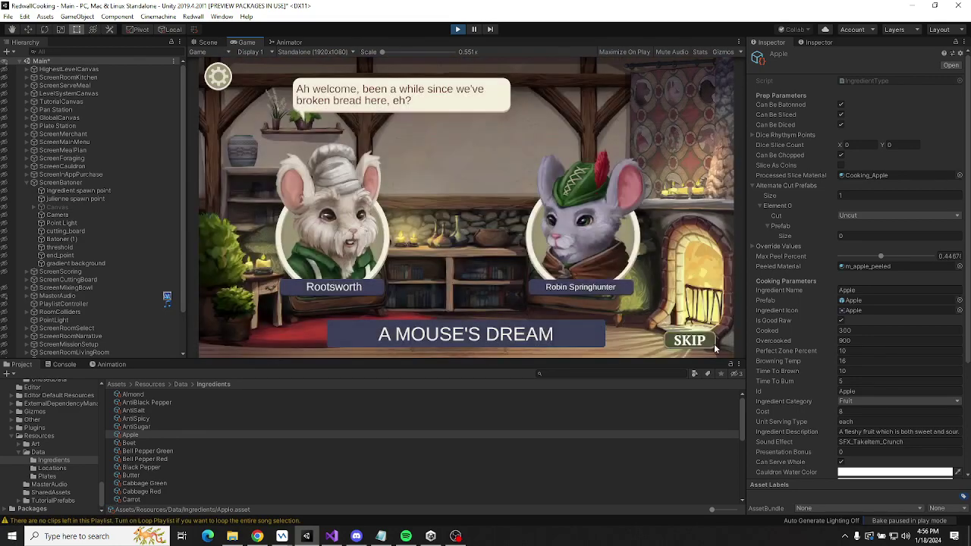
{"action": "left_click", "coordinate": [531, 304]}
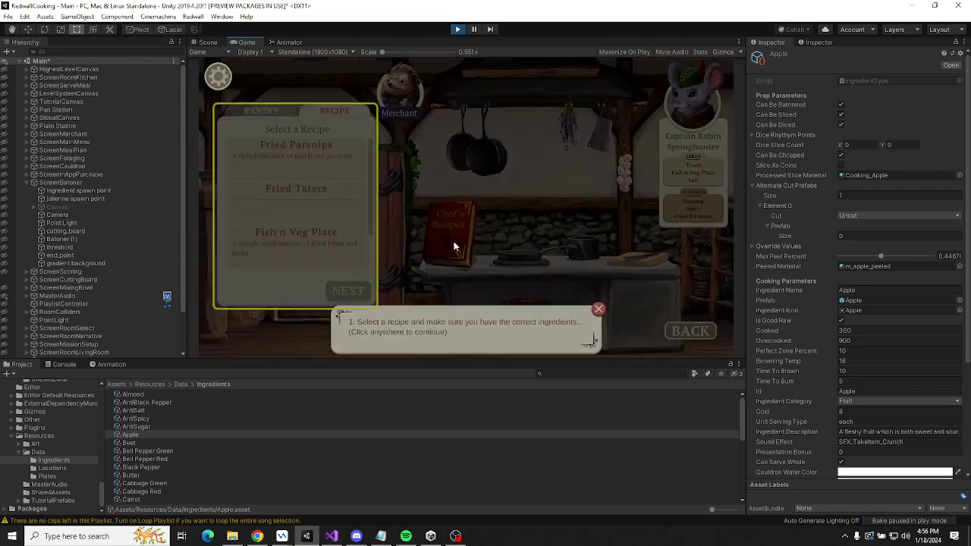
{"action": "left_click", "coordinate": [598, 320]}
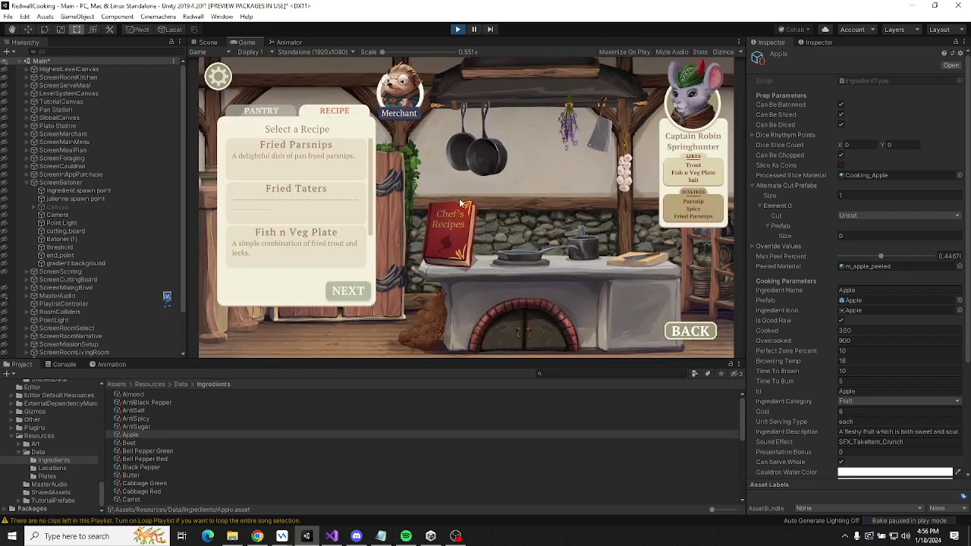
{"action": "left_click", "coordinate": [415, 97]}
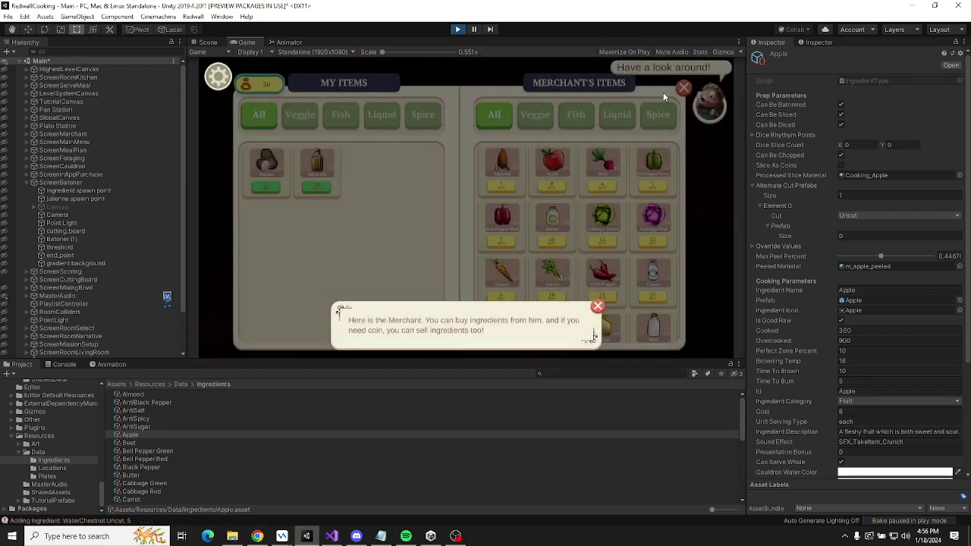
{"action": "left_click", "coordinate": [597, 306]}
{"action": "left_click", "coordinate": [684, 87]}
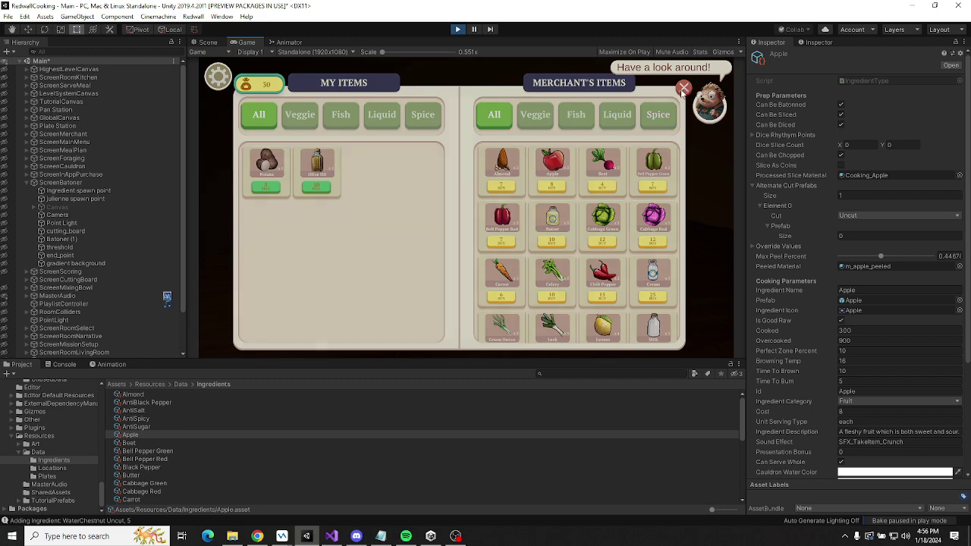
Select Rusty's Go-To Porridge, check which ingredients are missing and decline to continue without them.
{"action": "scroll", "coordinate": [364, 217], "scroll_direction": "down", "scroll_amount": 2}
{"action": "left_click", "coordinate": [303, 241]}
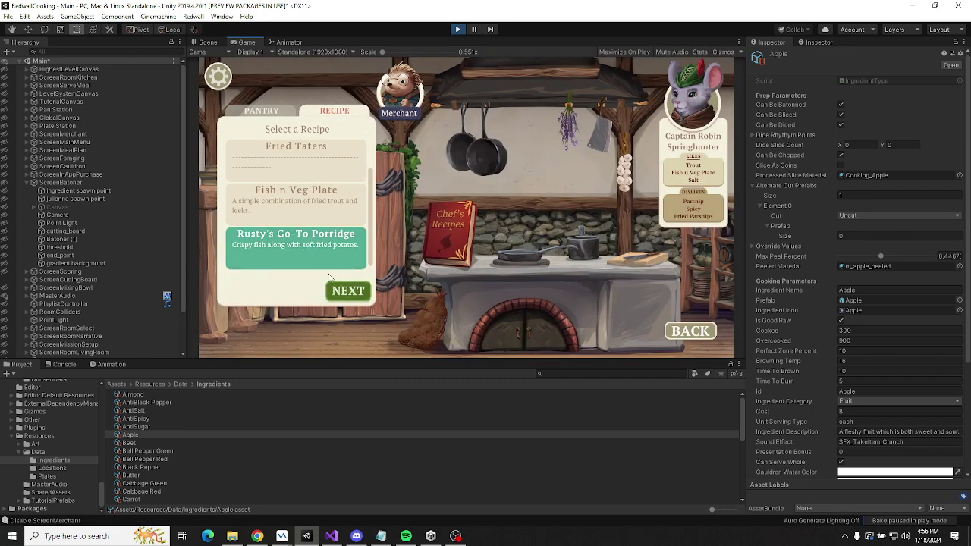
{"action": "left_click", "coordinate": [348, 290]}
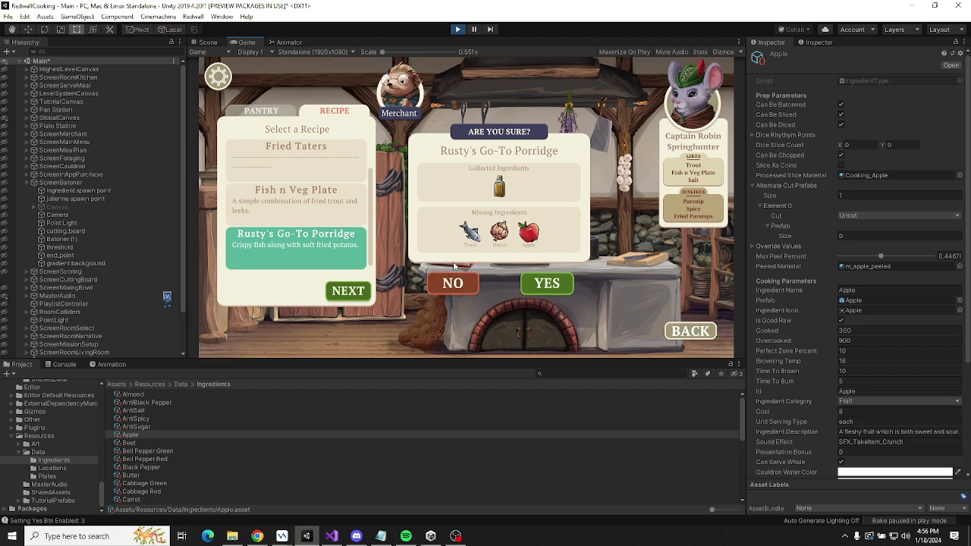
{"action": "left_click", "coordinate": [457, 291]}
Buy one apple, one trout and one onion from the merchant and leave the shop.
{"action": "left_click", "coordinate": [390, 109]}
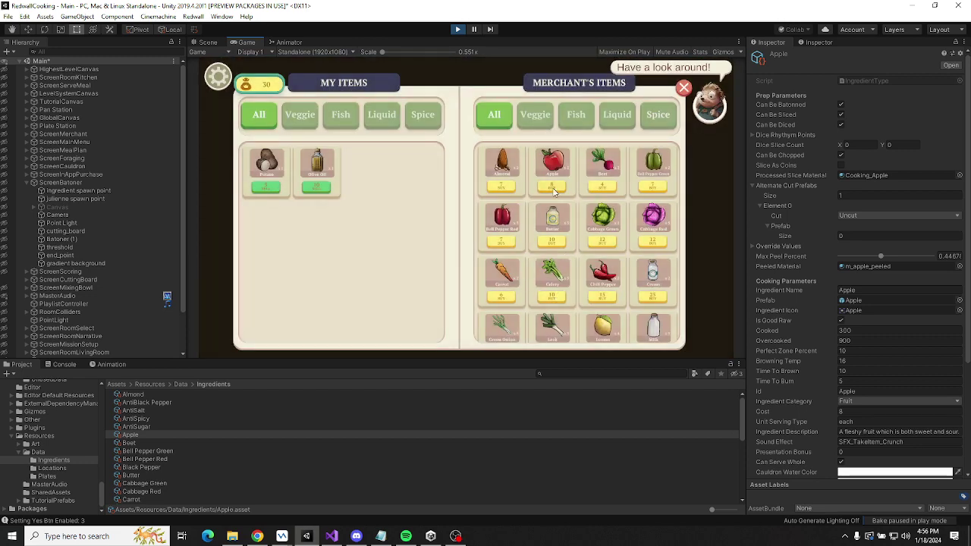
{"action": "left_click", "coordinate": [554, 191]}
{"action": "scroll", "coordinate": [627, 266], "scroll_direction": "down", "scroll_amount": 5}
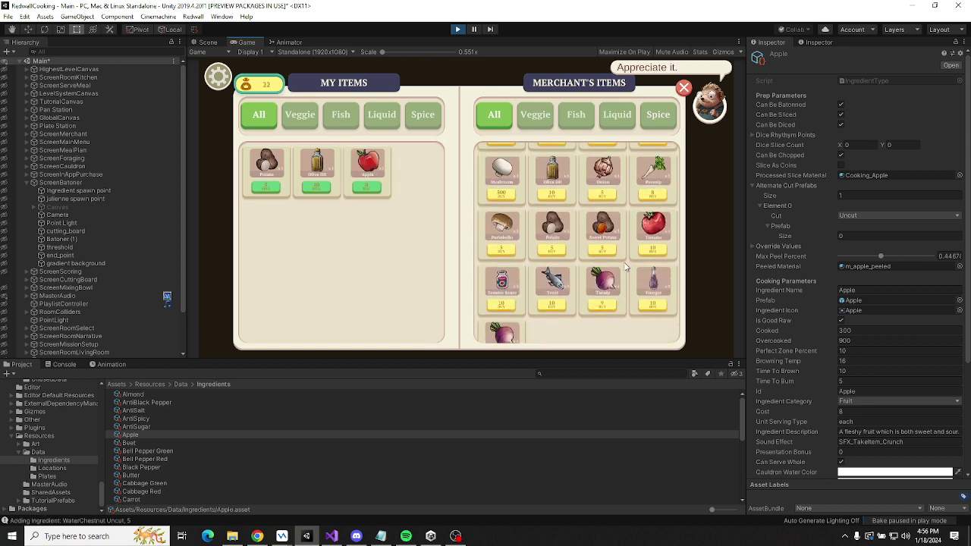
{"action": "left_click", "coordinate": [555, 307]}
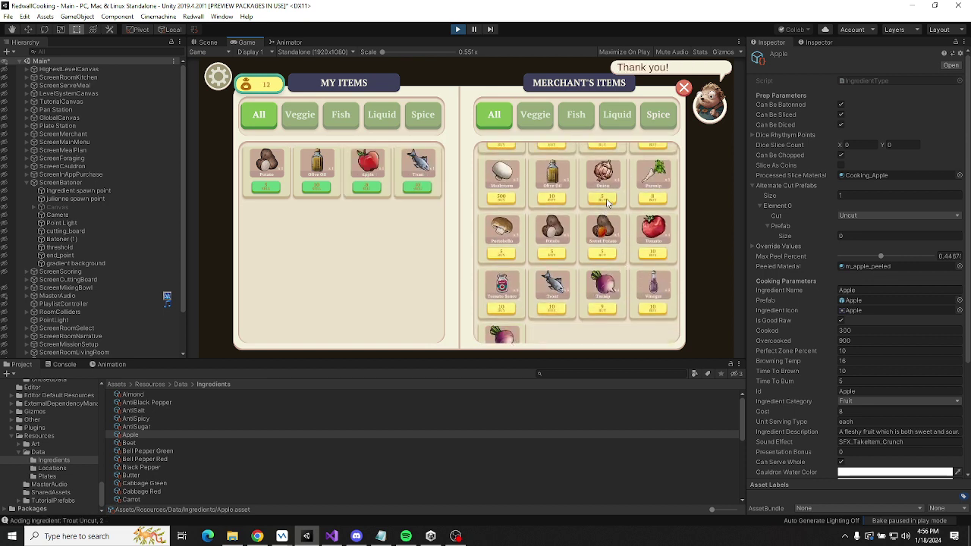
{"action": "left_click", "coordinate": [607, 202]}
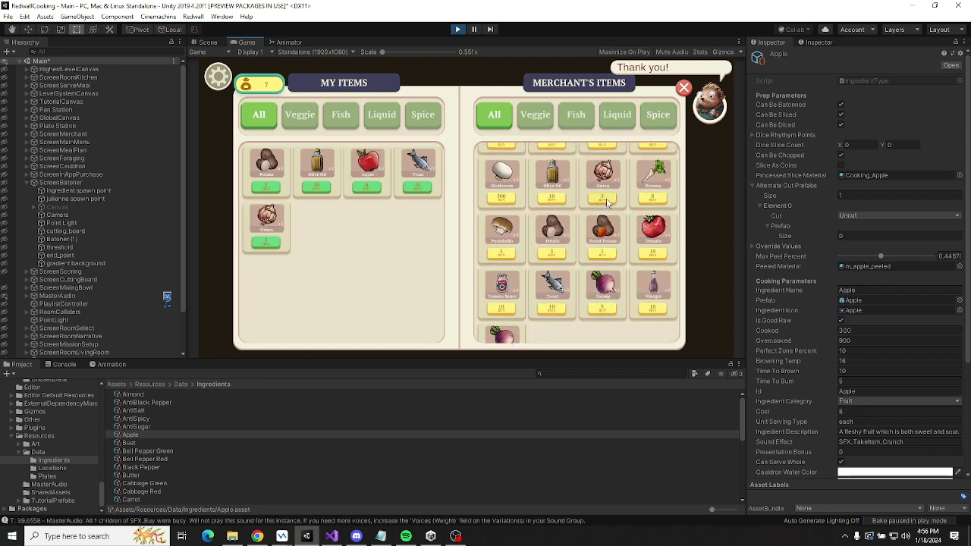
{"action": "left_click", "coordinate": [683, 87]}
Confirm Rusty's Go-To Porridge as the recipe and dismiss the slicing tutorial at the cutting board.
{"action": "left_click", "coordinate": [331, 255]}
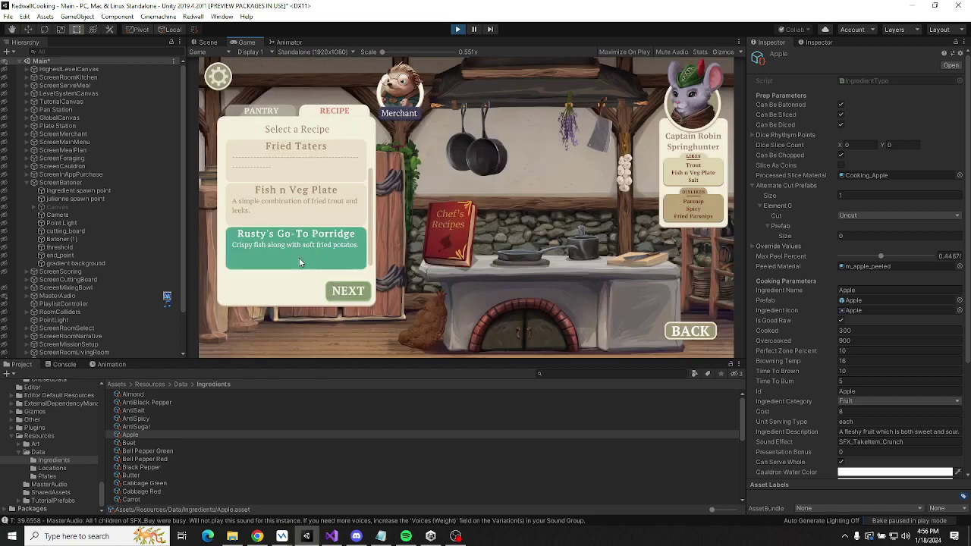
{"action": "left_click", "coordinate": [348, 290]}
{"action": "left_click", "coordinate": [551, 280]}
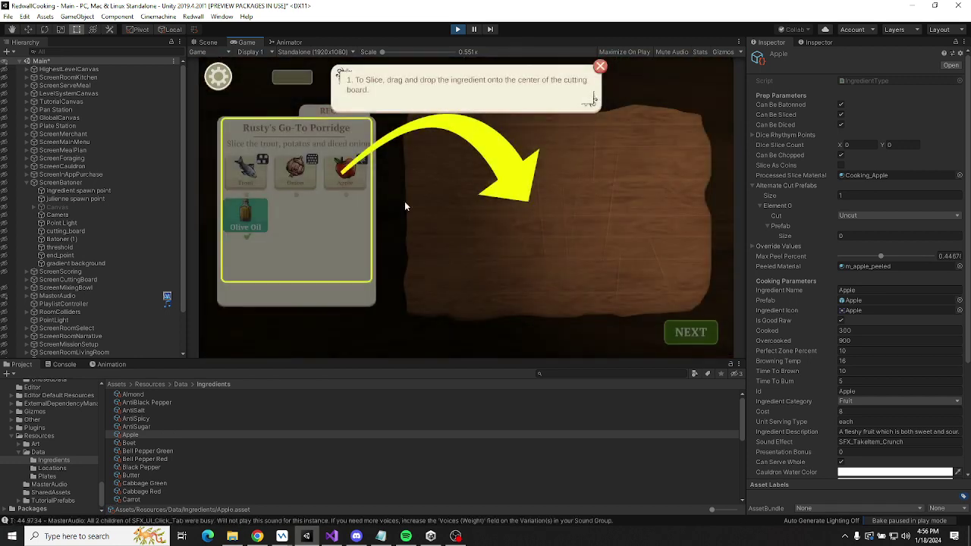
{"action": "left_click", "coordinate": [599, 67]}
Place the apple on the cutting board, cut it through the batoner and exit play mode.
{"action": "left_click_drag", "start_coordinate": [332, 184], "coordinate": [561, 209]}
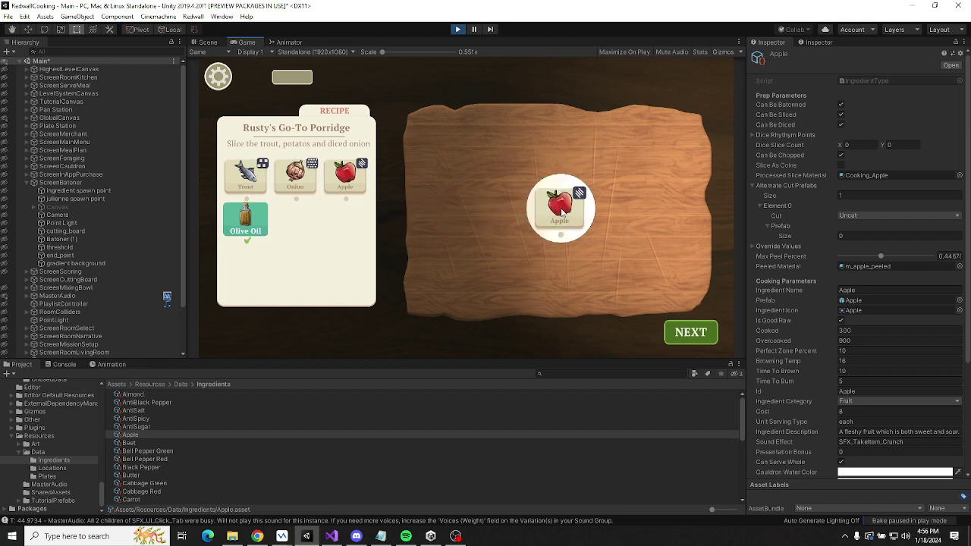
{"action": "mouse_move", "coordinate": [364, 190]}
{"action": "left_mouse_down"}
{"action": "mouse_move", "coordinate": [524, 182]}
{"action": "mouse_move", "coordinate": [574, 220]}
{"action": "mouse_move", "coordinate": [466, 275]}
{"action": "mouse_move", "coordinate": [342, 249]}
{"action": "mouse_move", "coordinate": [446, 247]}
{"action": "mouse_move", "coordinate": [515, 227]}
{"action": "mouse_move", "coordinate": [496, 238]}
{"action": "mouse_move", "coordinate": [535, 250]}
{"action": "mouse_move", "coordinate": [522, 292]}
{"action": "left_mouse_up"}
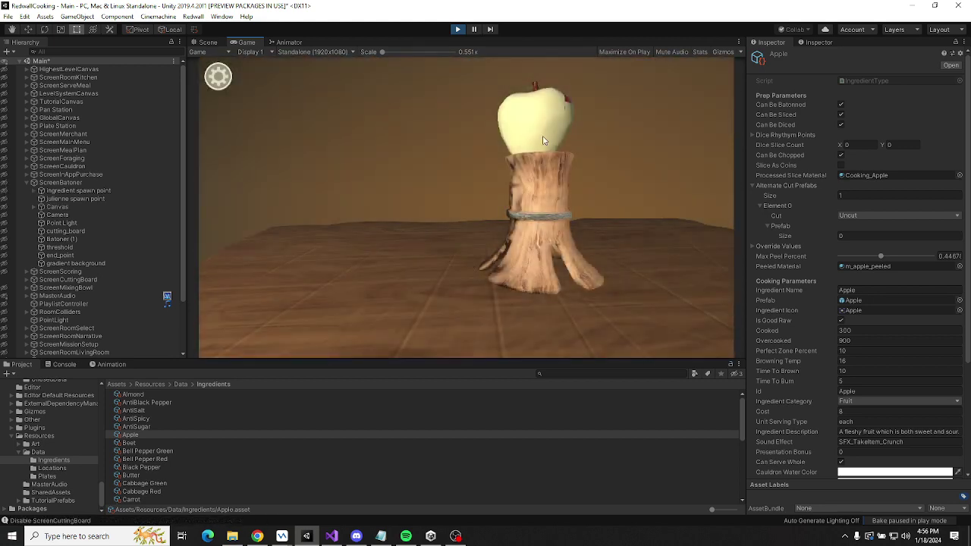
{"action": "left_click_drag", "start_coordinate": [534, 118], "coordinate": [567, 302]}
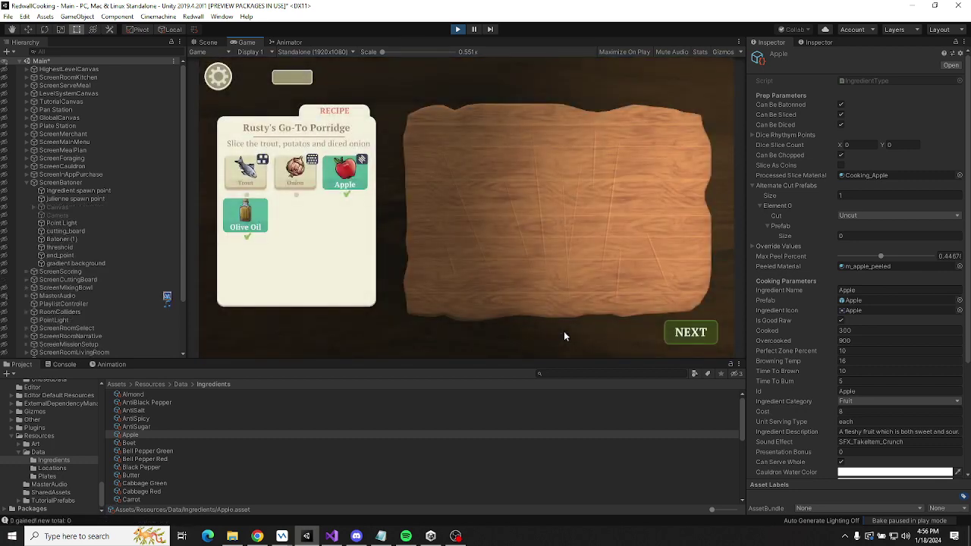
{"action": "left_click", "coordinate": [458, 29]}
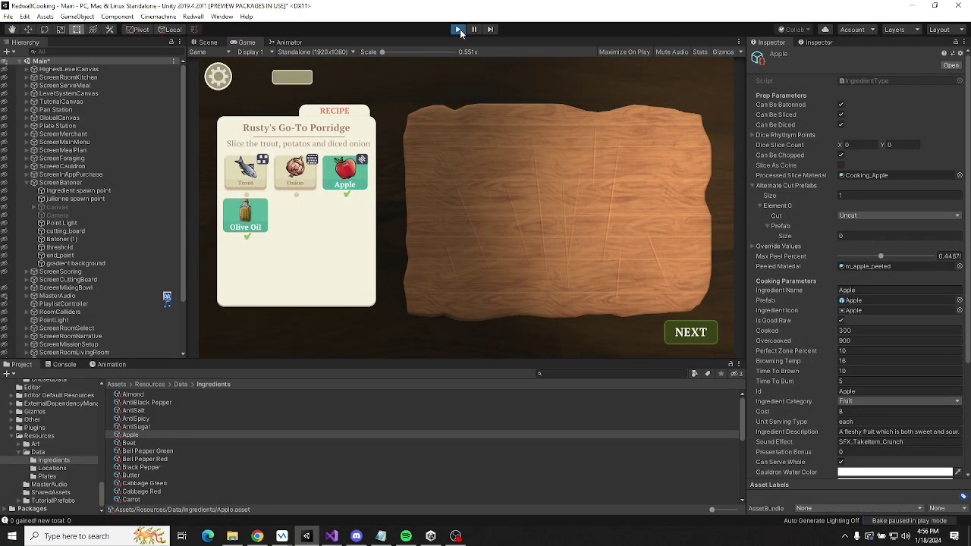
Switch to Visual Studio and close SoundGroupVariationUpdater.cs, RhythmPatternMinigame.cs, RhythmMinigame.cs and IngredientType.cs.
{"action": "key", "text": "alt+Tab"}
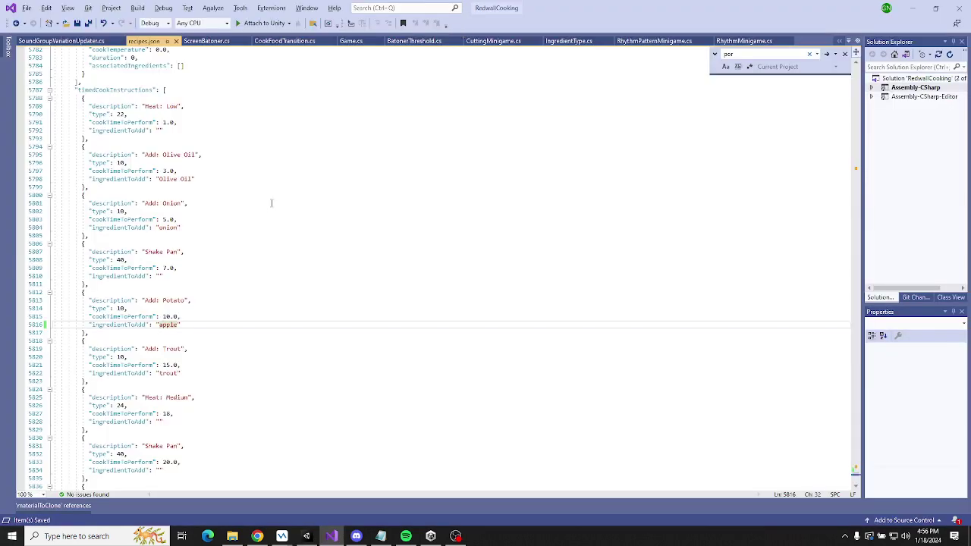
{"action": "left_click", "coordinate": [218, 42]}
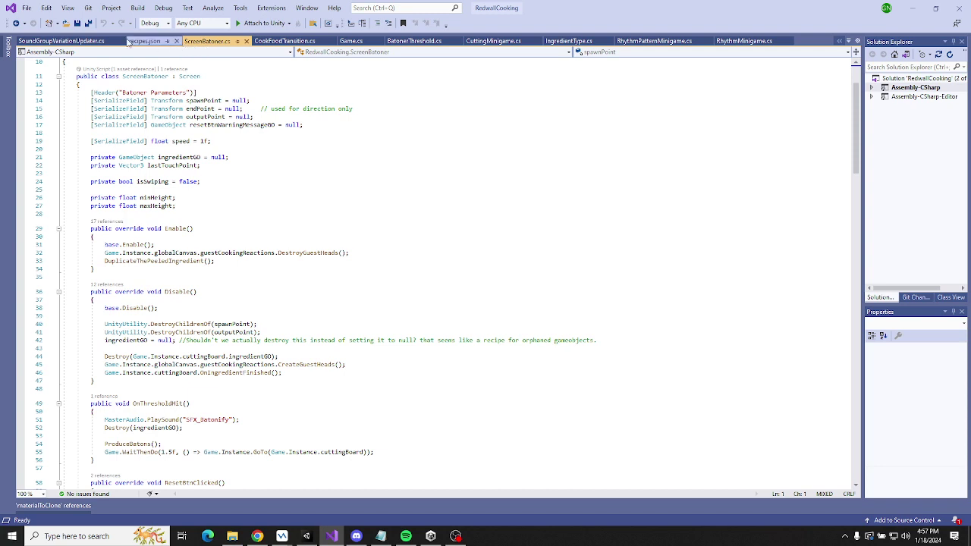
{"action": "left_click", "coordinate": [120, 42]}
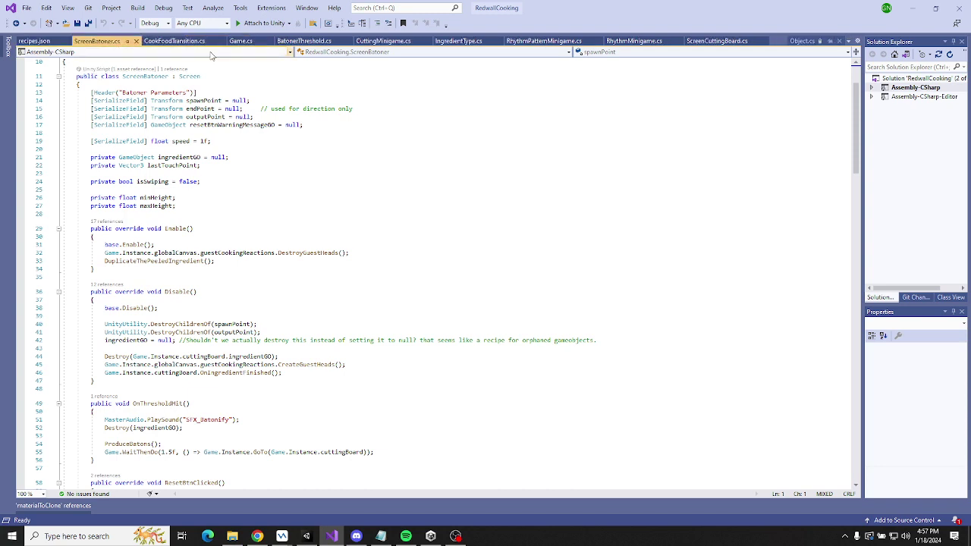
{"action": "left_click", "coordinate": [681, 42]}
{"action": "left_click", "coordinate": [598, 42]}
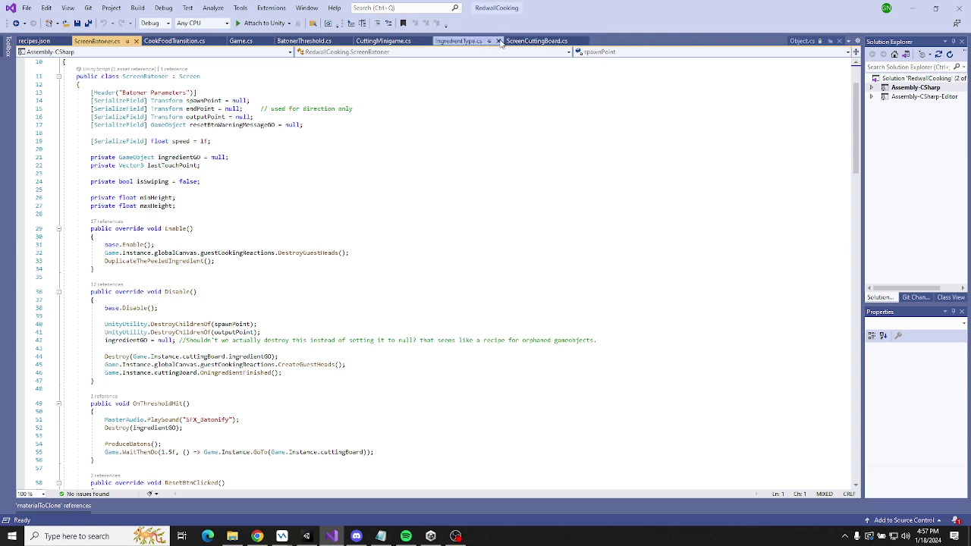
{"action": "left_click", "coordinate": [499, 42]}
In ScreenCuttingBoard.cs, comment out the line assigning ingredient.type.processedSliceMaterial to material in the Julienne check and save the file.
{"action": "left_click", "coordinate": [464, 42]}
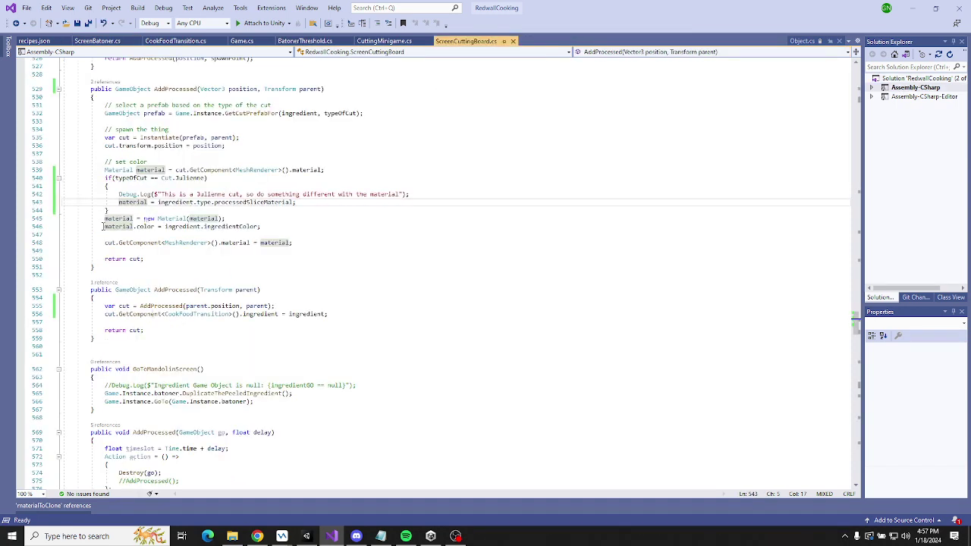
{"action": "type", "text": "//"}
{"action": "key", "text": "ctrl+s"}
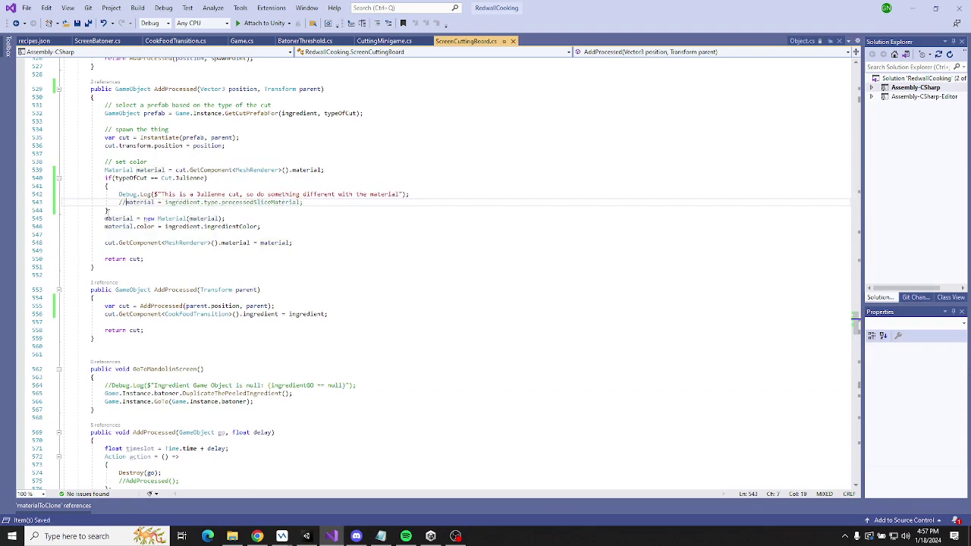
Switch to Unity, clear the saved game progress and start a new story in play mode.
{"action": "key", "text": "alt+Tab"}
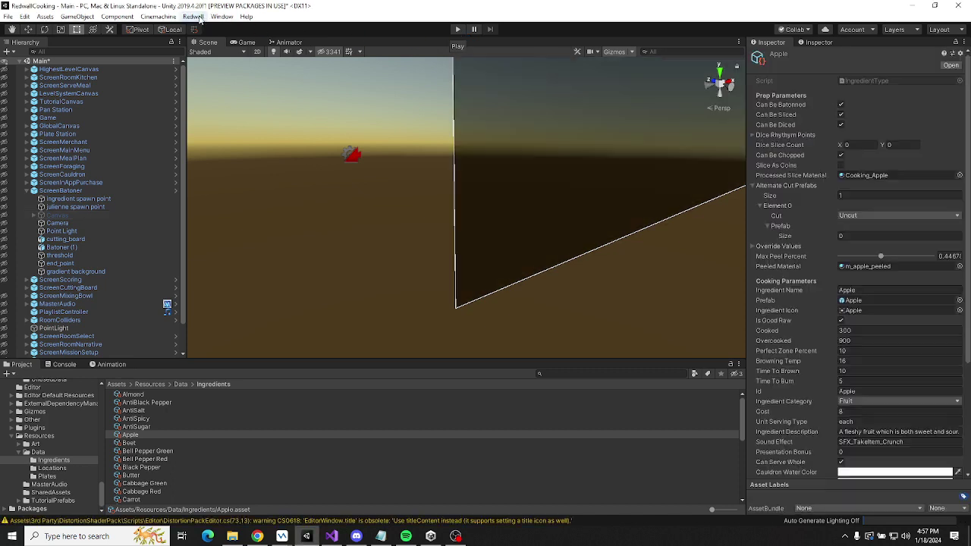
{"action": "left_click", "coordinate": [198, 17]}
{"action": "left_click", "coordinate": [217, 51]}
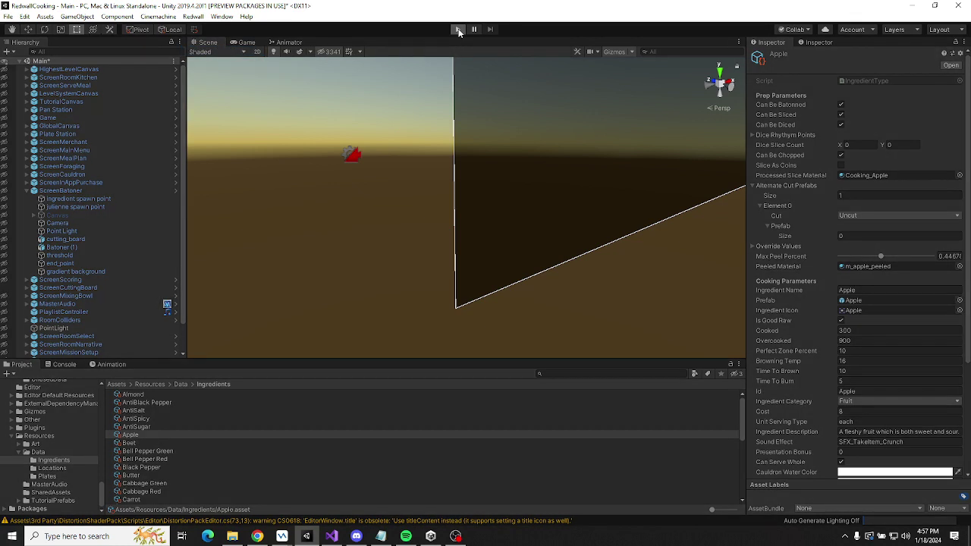
{"action": "left_click", "coordinate": [457, 29]}
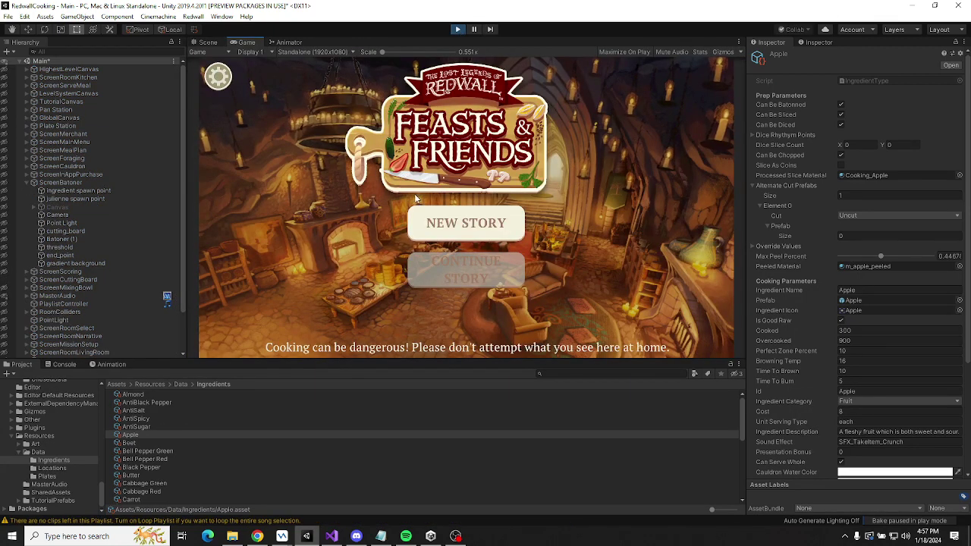
{"action": "left_click", "coordinate": [449, 224]}
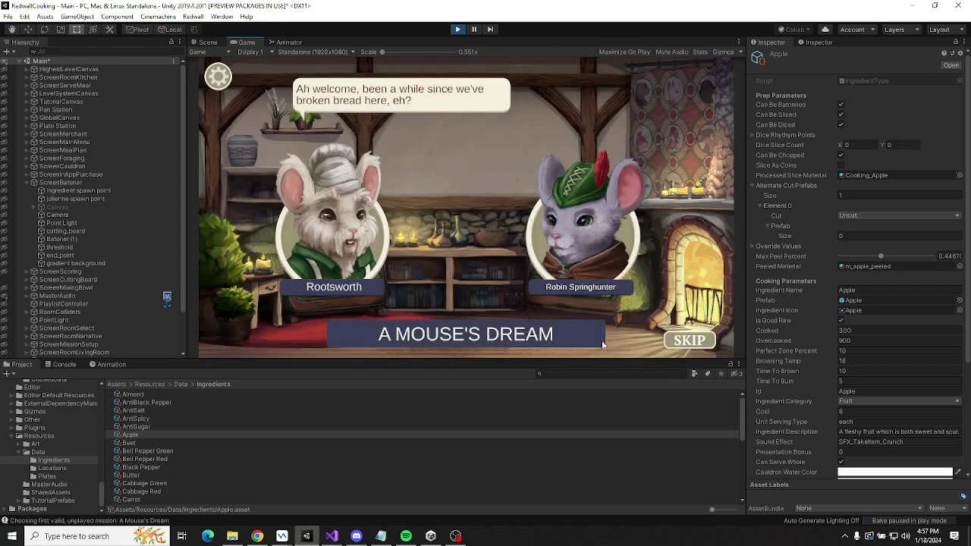
Skip the opening dialogue, dismiss the recipe selection hint and visit the merchant.
{"action": "left_click", "coordinate": [689, 340]}
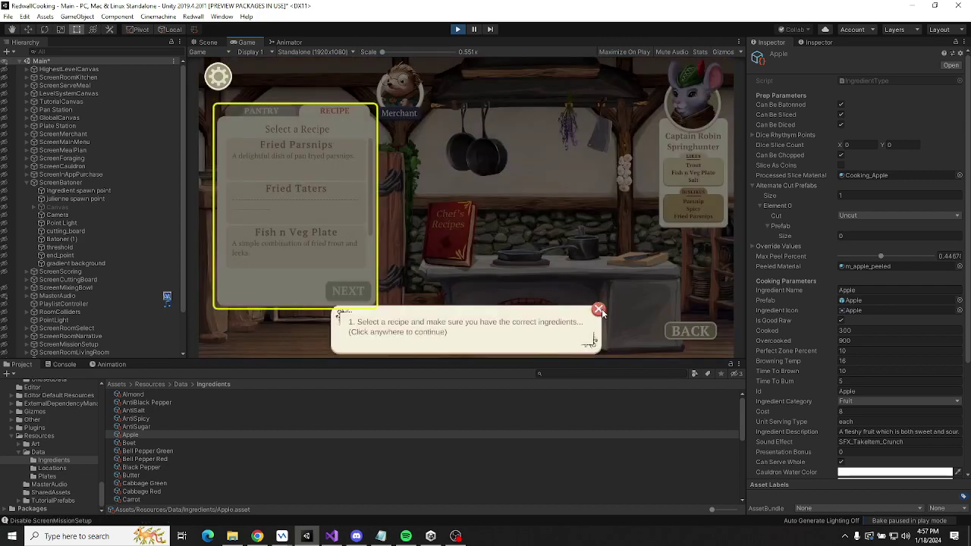
{"action": "left_click", "coordinate": [599, 311]}
{"action": "left_click", "coordinate": [400, 89]}
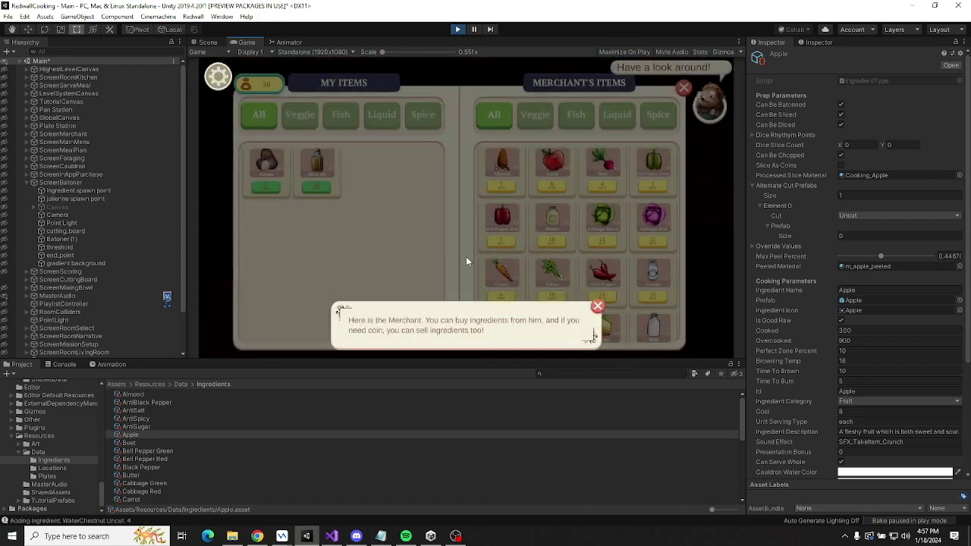
Buy an apple, a trout and an onion from the merchant and return to the recipe selection.
{"action": "left_click", "coordinate": [552, 187]}
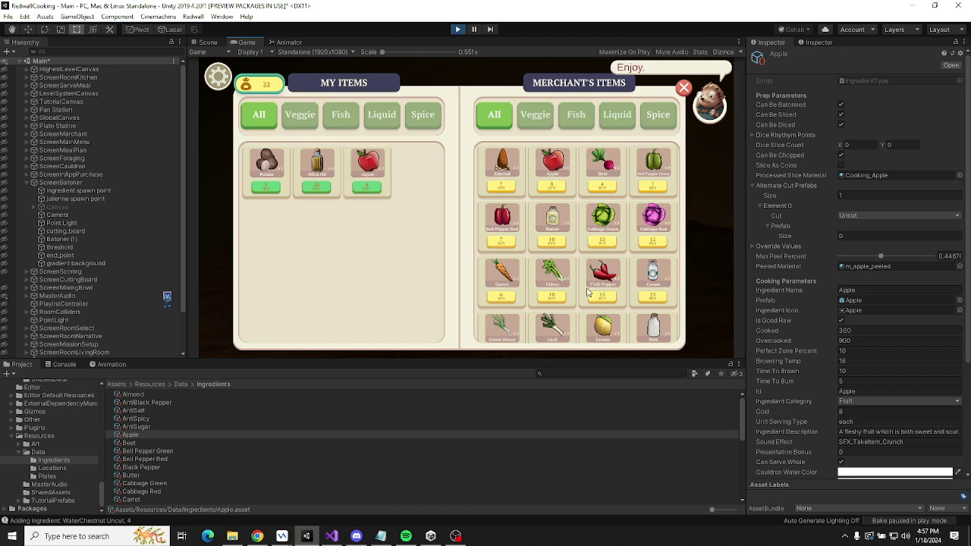
{"action": "scroll", "coordinate": [584, 250], "scroll_direction": "down", "scroll_amount": 5}
{"action": "scroll", "coordinate": [579, 194], "scroll_direction": "down", "scroll_amount": 2}
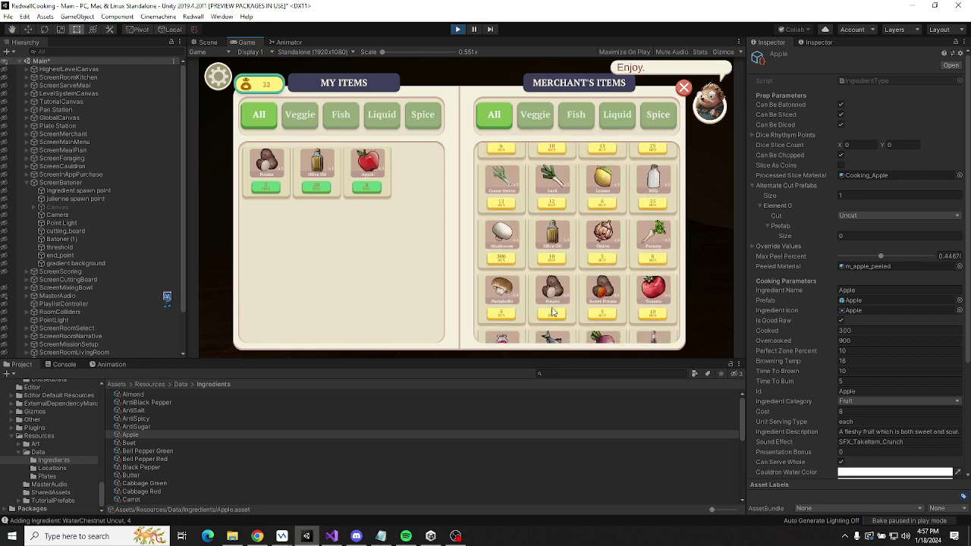
{"action": "scroll", "coordinate": [569, 289], "scroll_direction": "down", "scroll_amount": 2}
{"action": "scroll", "coordinate": [569, 289], "scroll_direction": "down", "scroll_amount": 2}
{"action": "left_click", "coordinate": [557, 261]}
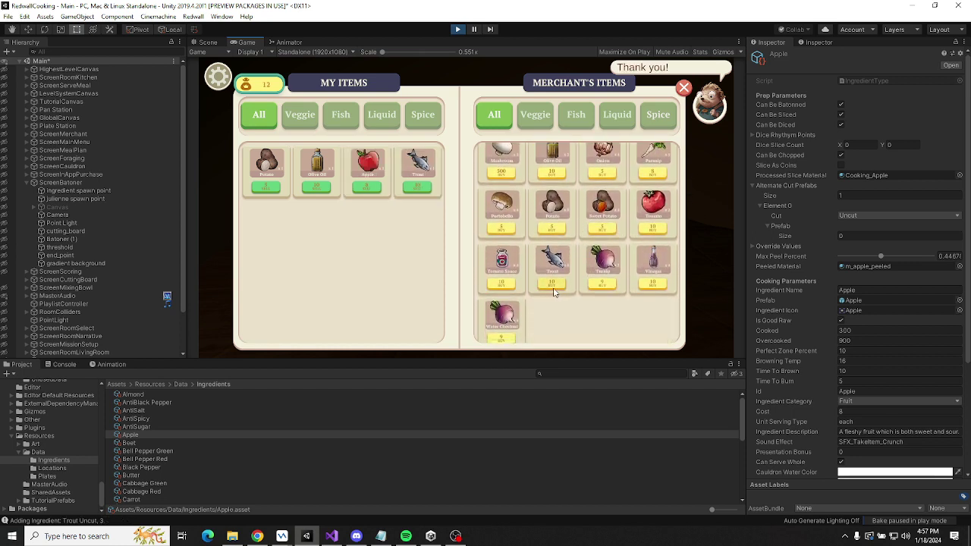
{"action": "left_click", "coordinate": [603, 173]}
{"action": "left_click", "coordinate": [683, 88]}
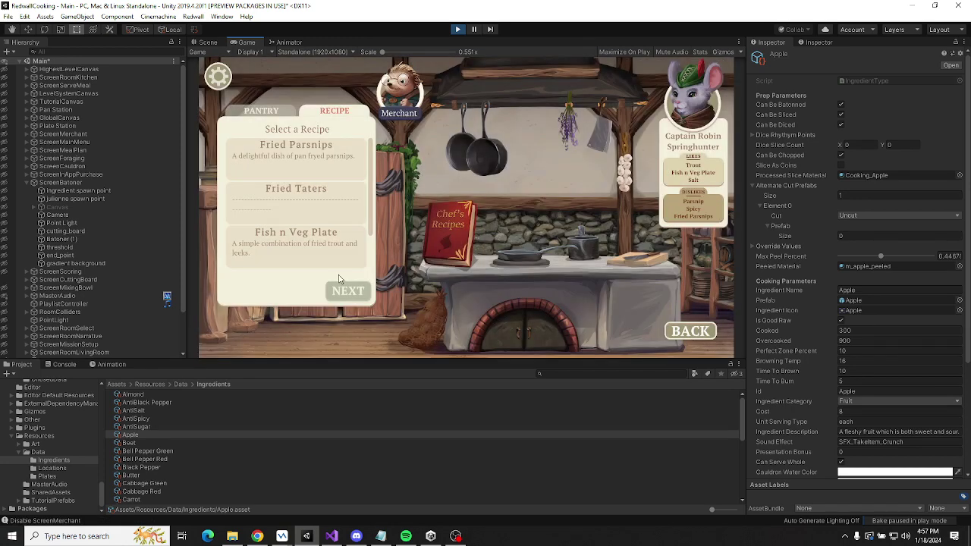
Choose the Rusty's Go-To Porridge recipe, proceed to ingredient prep and dismiss the slicing hint.
{"action": "scroll", "coordinate": [339, 280], "scroll_direction": "down", "scroll_amount": 2}
{"action": "left_click", "coordinate": [295, 243]}
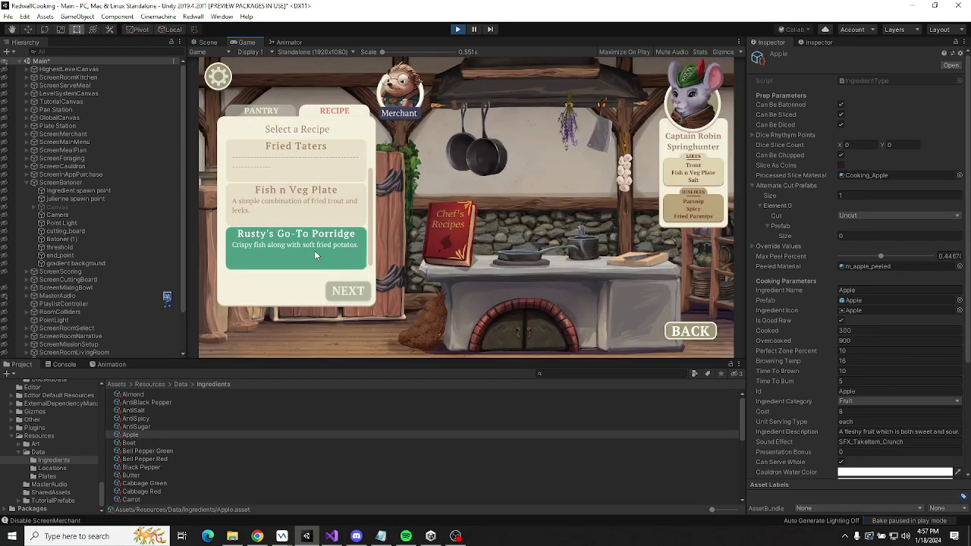
{"action": "left_click", "coordinate": [348, 291]}
{"action": "left_click", "coordinate": [545, 286]}
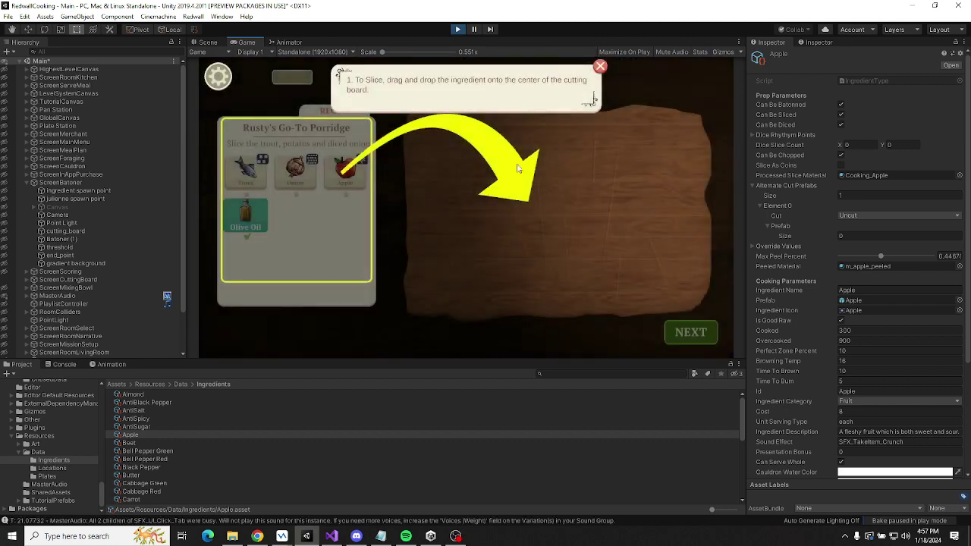
{"action": "left_click", "coordinate": [600, 70]}
Peel the apple on the cutting board, push it through the batoner and exit play mode.
{"action": "left_click", "coordinate": [339, 176]}
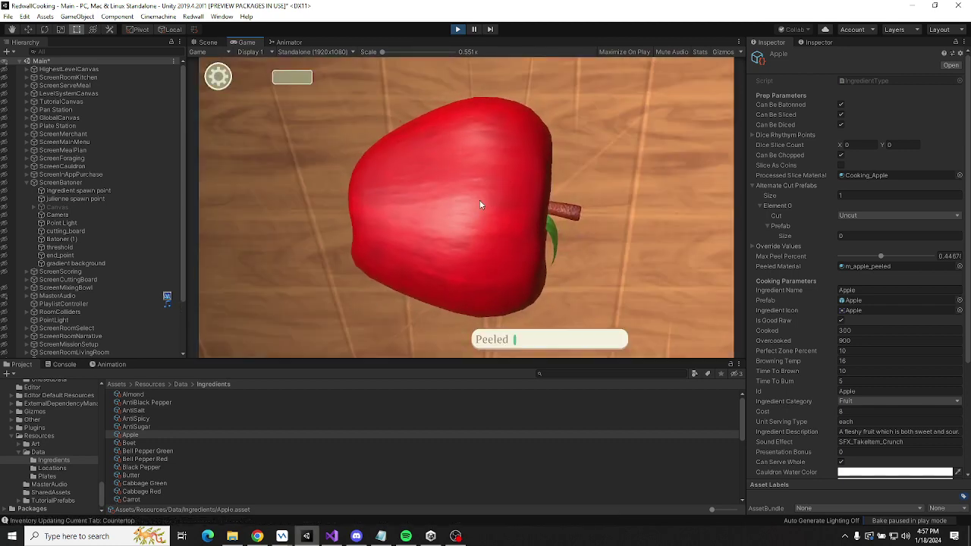
{"action": "mouse_move", "coordinate": [481, 204]}
{"action": "left_mouse_down"}
{"action": "mouse_move", "coordinate": [439, 161]}
{"action": "mouse_move", "coordinate": [582, 217]}
{"action": "mouse_move", "coordinate": [515, 278]}
{"action": "mouse_move", "coordinate": [477, 278]}
{"action": "mouse_move", "coordinate": [405, 203]}
{"action": "mouse_move", "coordinate": [243, 174]}
{"action": "mouse_move", "coordinate": [391, 108]}
{"action": "mouse_move", "coordinate": [561, 162]}
{"action": "mouse_move", "coordinate": [541, 263]}
{"action": "mouse_move", "coordinate": [500, 322]}
{"action": "left_mouse_up"}
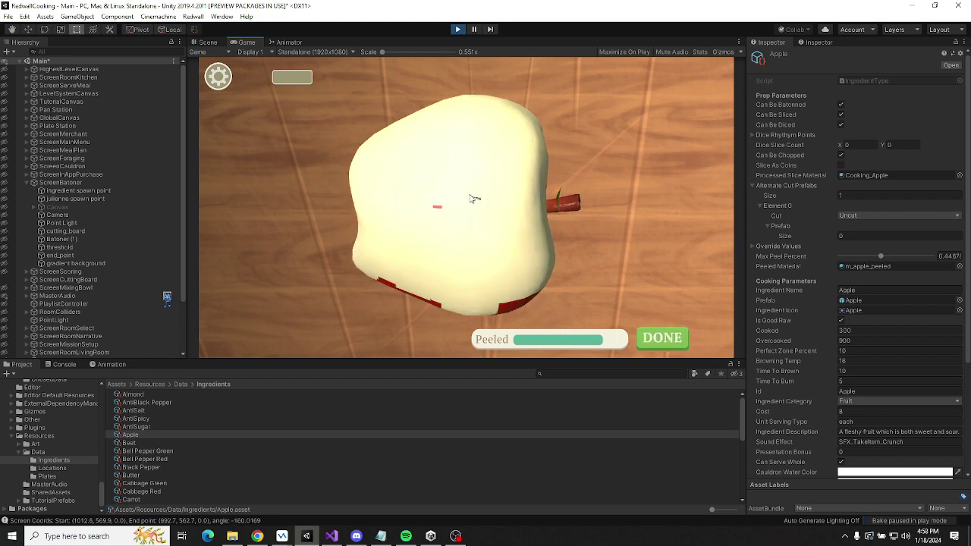
{"action": "left_click", "coordinate": [659, 339]}
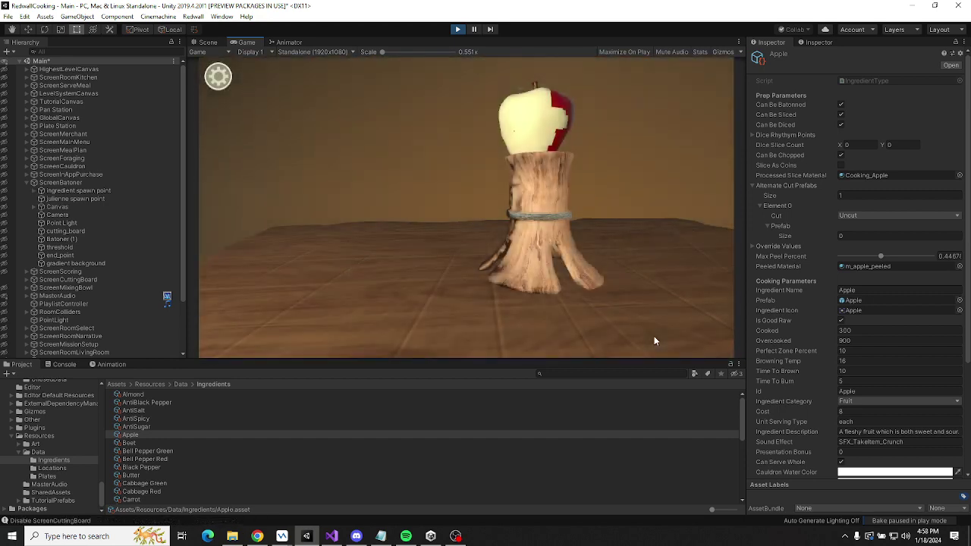
{"action": "left_click_drag", "start_coordinate": [529, 101], "coordinate": [553, 300]}
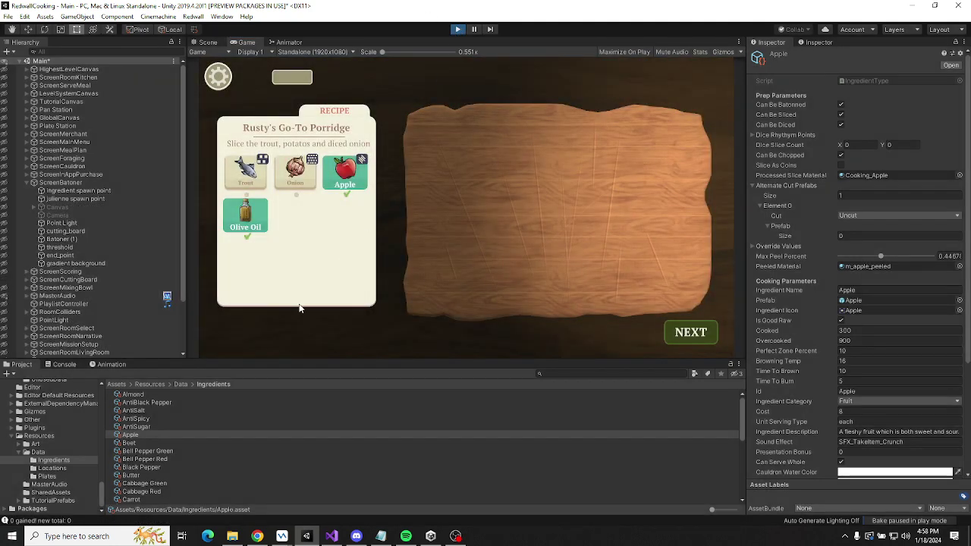
{"action": "key", "text": "ctrl+p"}
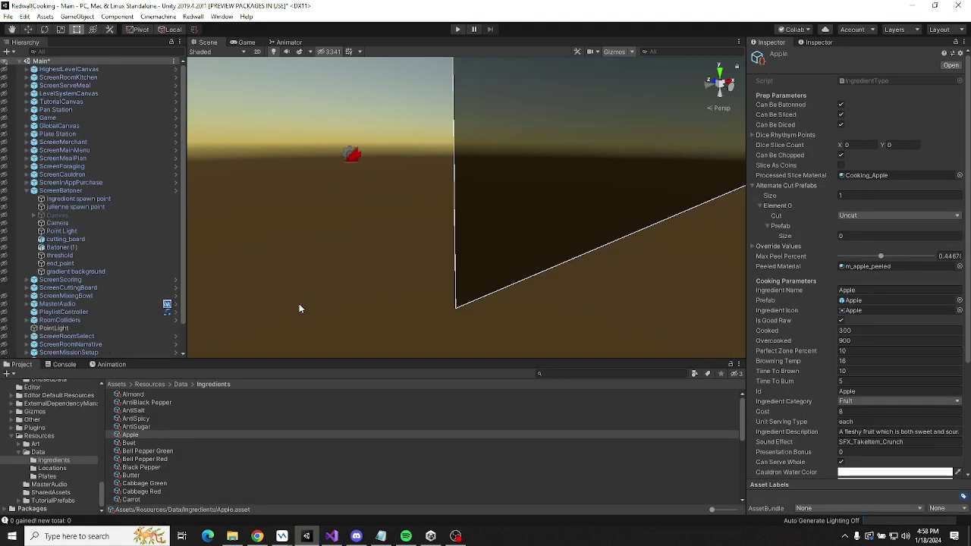
Switch to Visual Studio, uncomment the processedSliceMaterial assignment in the Julienne check of ScreenCuttingBoard.cs and save the file.
{"action": "left_click", "coordinate": [334, 536]}
{"action": "key", "text": "BackSpace"}
{"action": "key", "text": "BackSpace"}
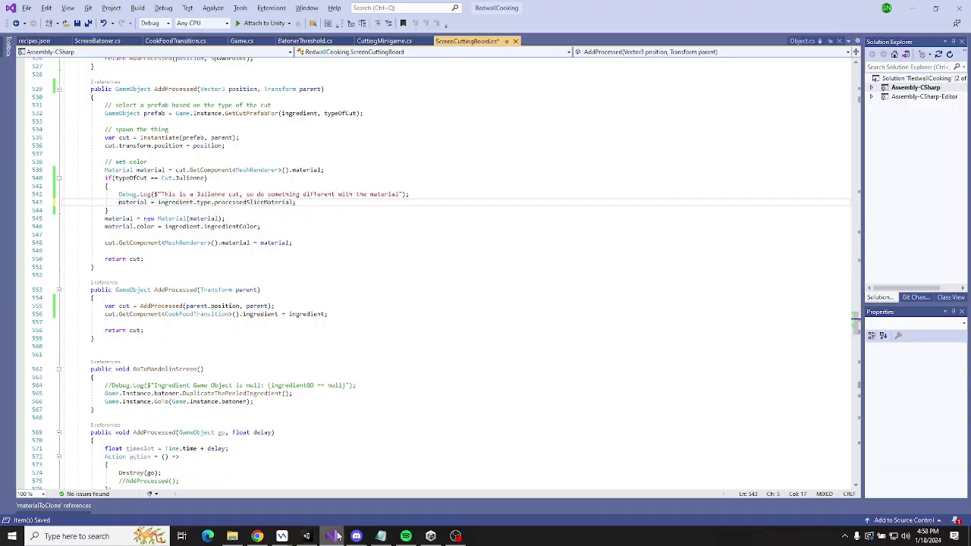
{"action": "key", "text": "ctrl+s"}
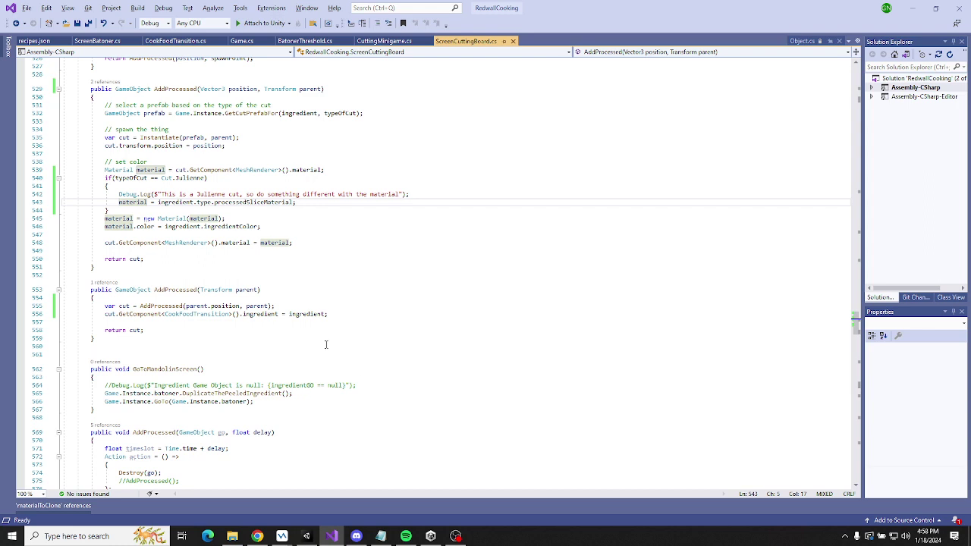
{"action": "mouse_move", "coordinate": [318, 313]}
Switch to SmartSVN and revert the local changes to recipes.json.
{"action": "mouse_move", "coordinate": [284, 535]}
{"action": "left_click", "coordinate": [284, 537]}
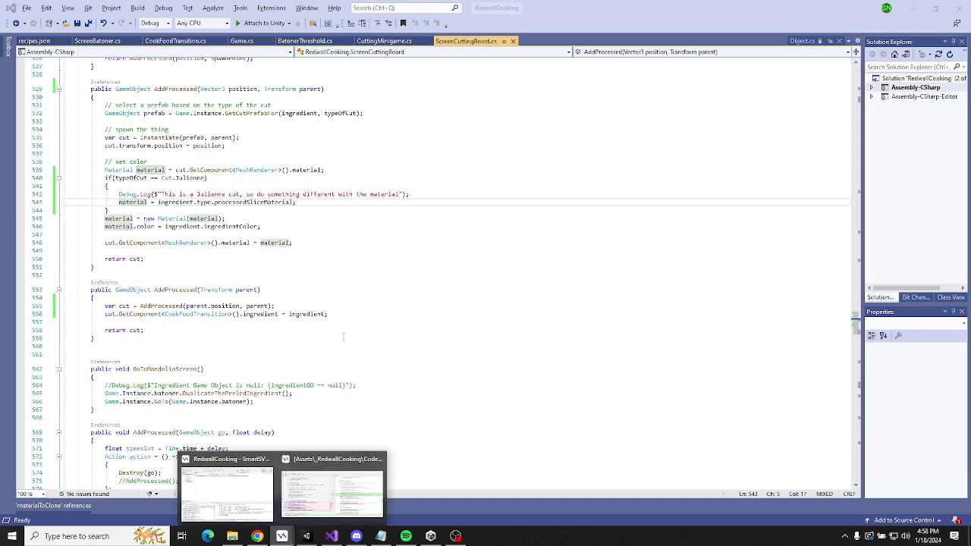
{"action": "left_click", "coordinate": [376, 459]}
{"action": "left_click", "coordinate": [325, 492]}
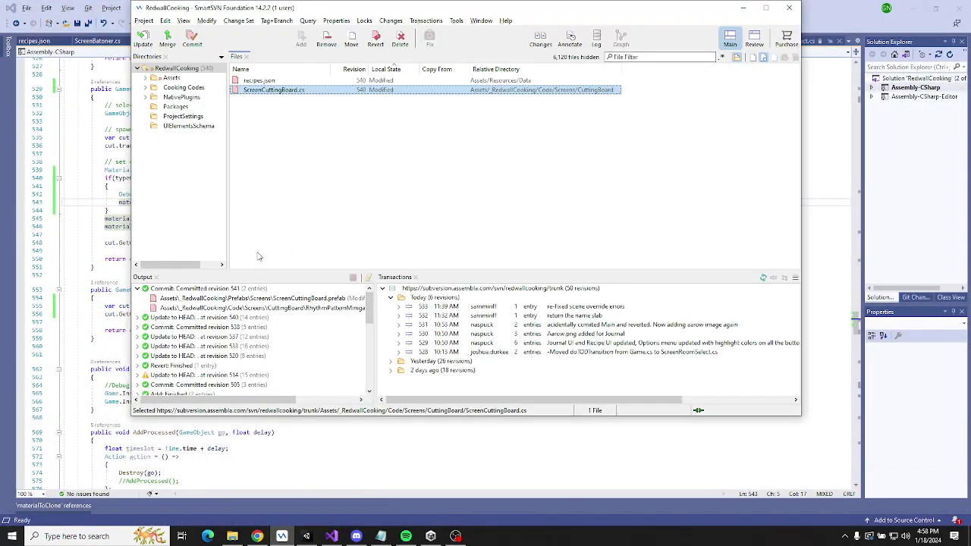
{"action": "left_click", "coordinate": [259, 80]}
{"action": "left_click", "coordinate": [375, 38]}
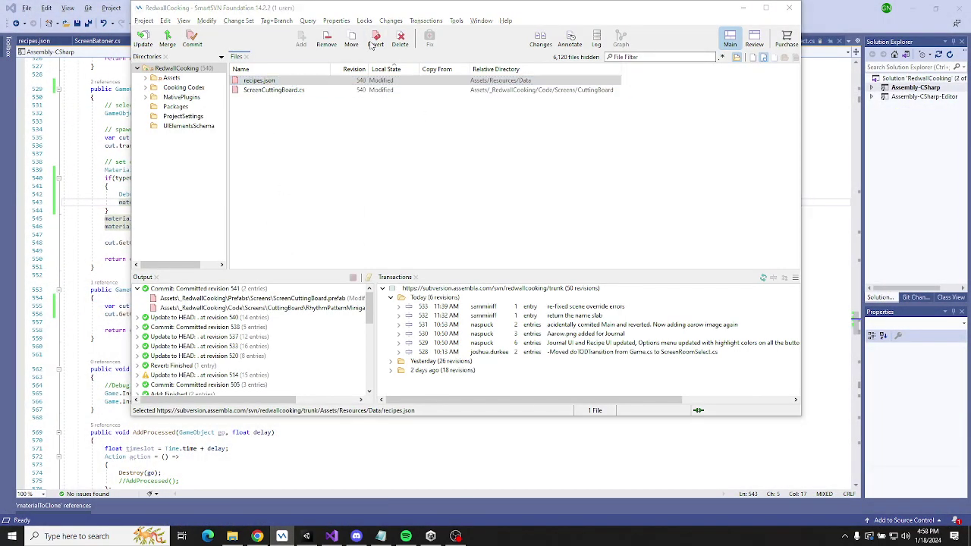
{"action": "left_click", "coordinate": [493, 233]}
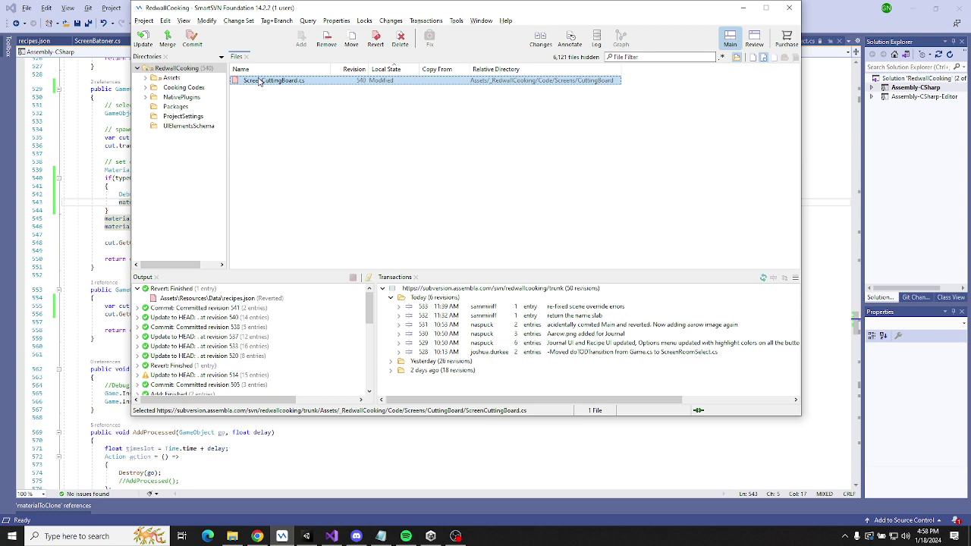
Commit ScreenCuttingBoard.cs with a message beginning "shunker no longer".
{"action": "left_click", "coordinate": [192, 39]}
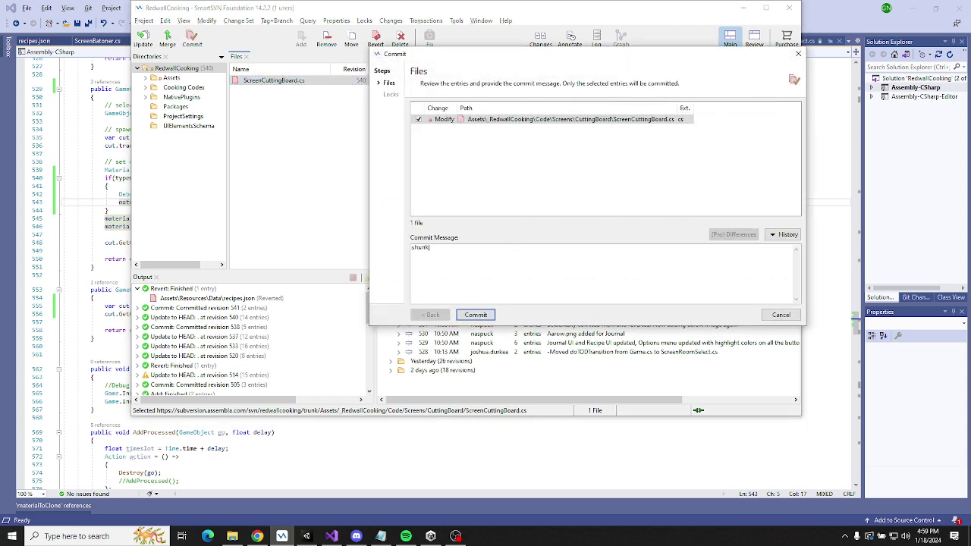
{"action": "type", "text": "shunker no longer magi"}
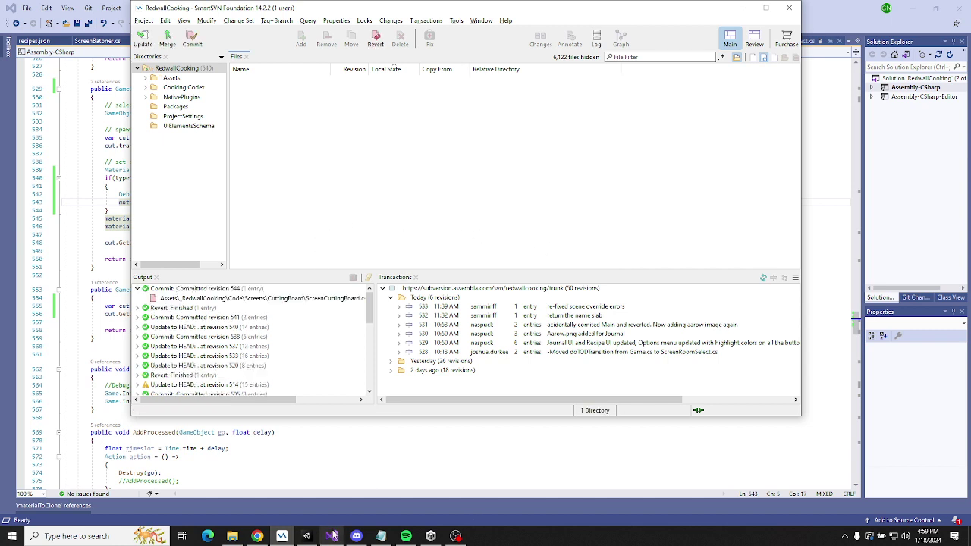
Switch to Unity and start play mode in the Main scene.
{"action": "mouse_move", "coordinate": [334, 535]}
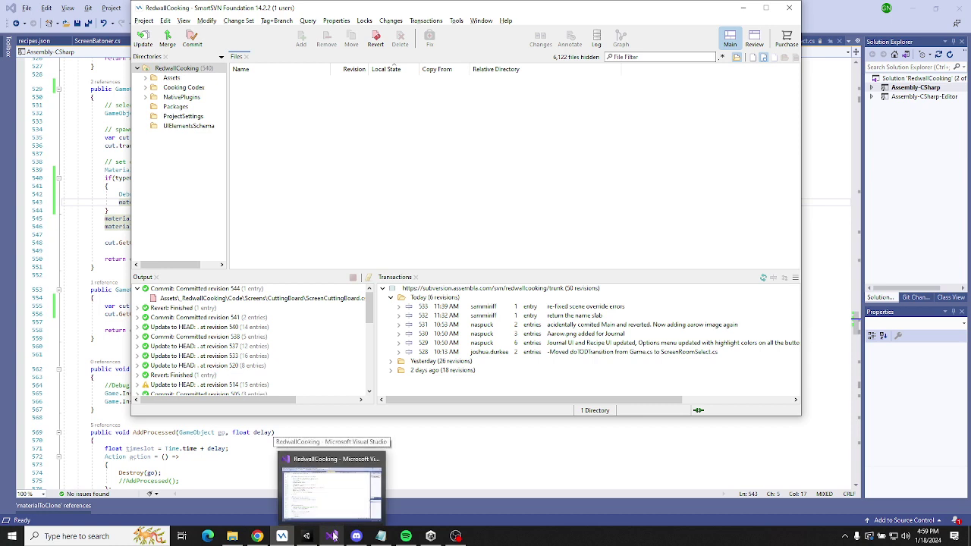
{"action": "mouse_move", "coordinate": [450, 538]}
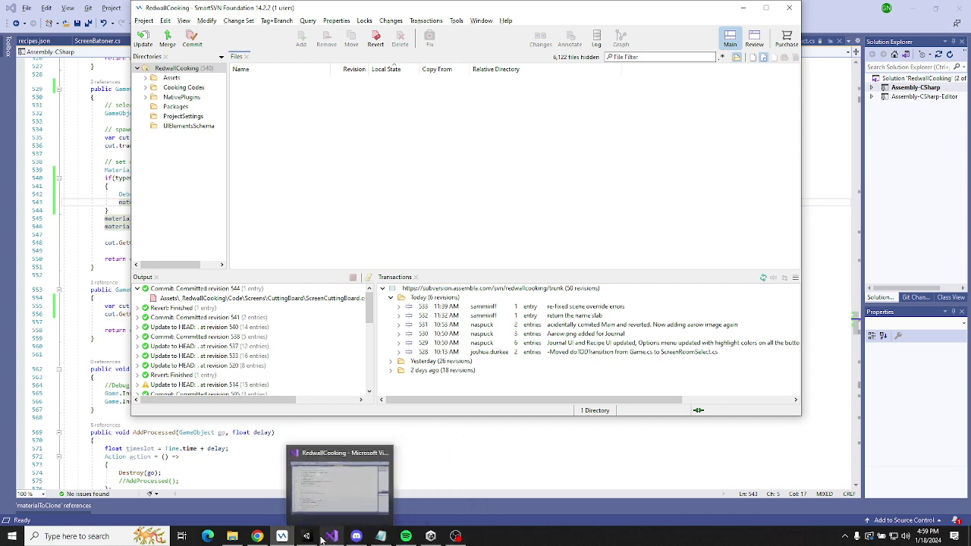
{"action": "mouse_move", "coordinate": [287, 538]}
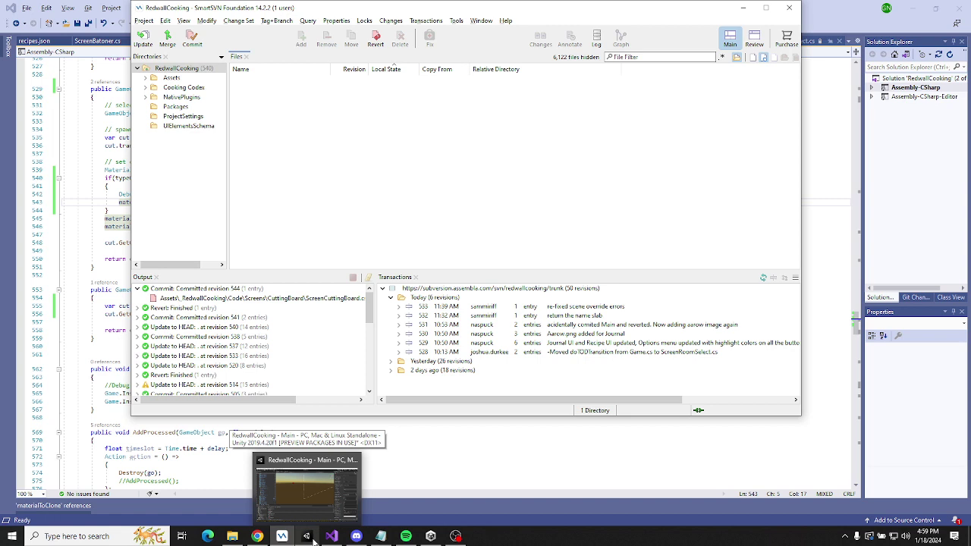
{"action": "left_click", "coordinate": [307, 489]}
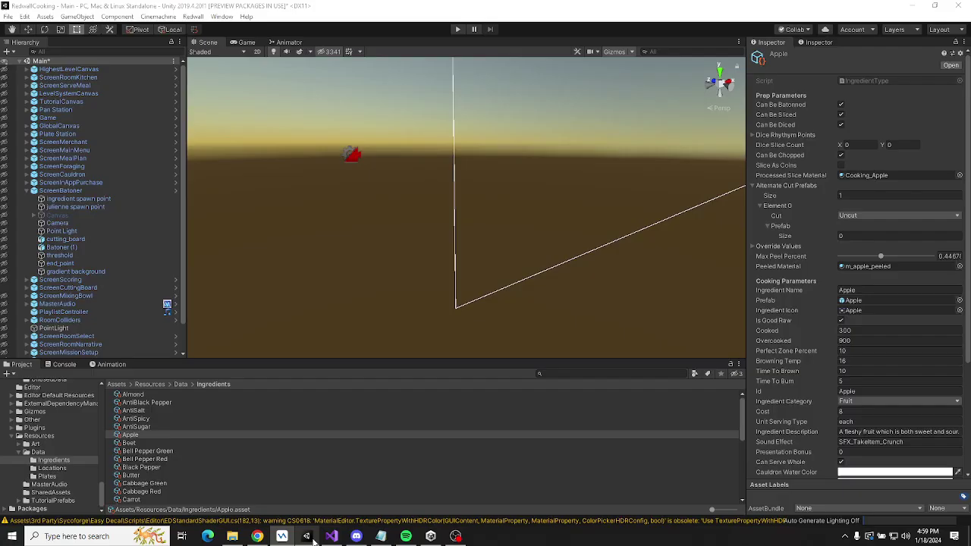
{"action": "left_click", "coordinate": [458, 29]}
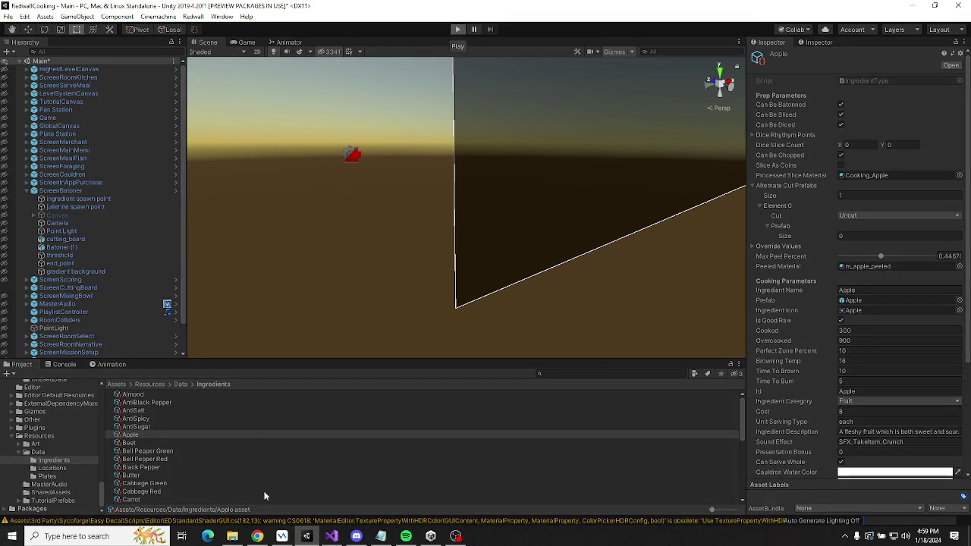
Switch to ClickUp in Chrome and set the Baton Shunk: Potato In Carrot Out bug's status to Ready for Review.
{"action": "left_click", "coordinate": [258, 536]}
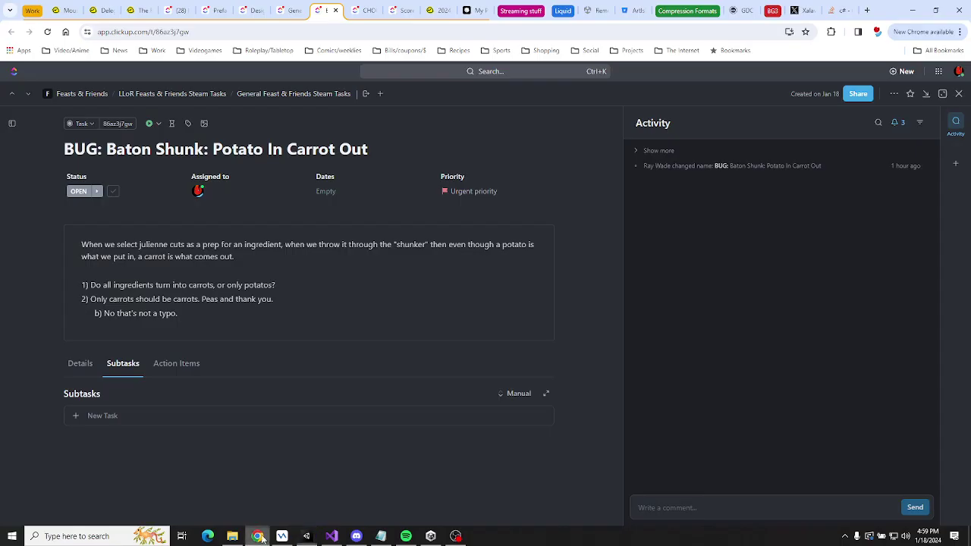
{"action": "left_click", "coordinate": [97, 191]}
{"action": "left_click", "coordinate": [115, 373]}
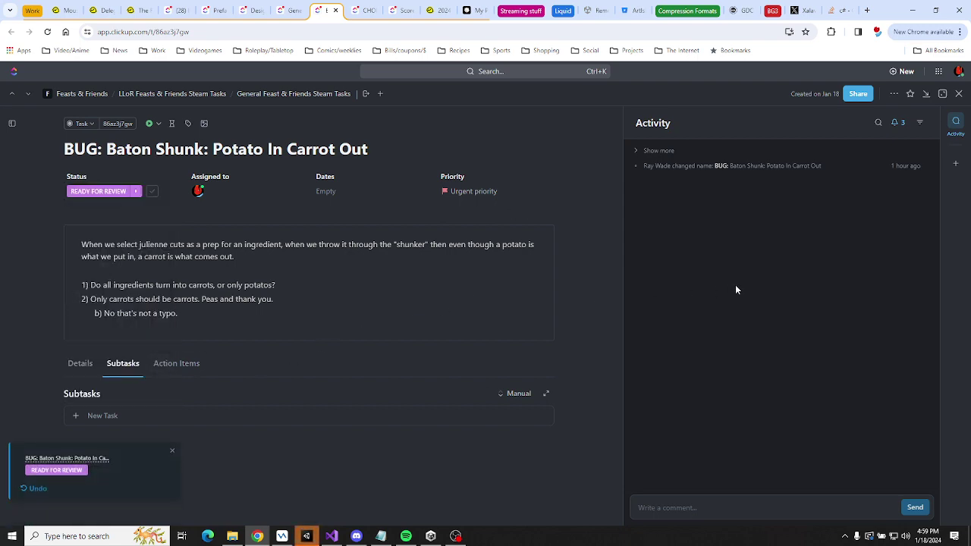
Close the finished bug's page and open "BUG: Global PREP: Inconsistent Drag and Drop Ingredients onto Chopping Board" from the task list.
{"action": "left_click", "coordinate": [336, 10]}
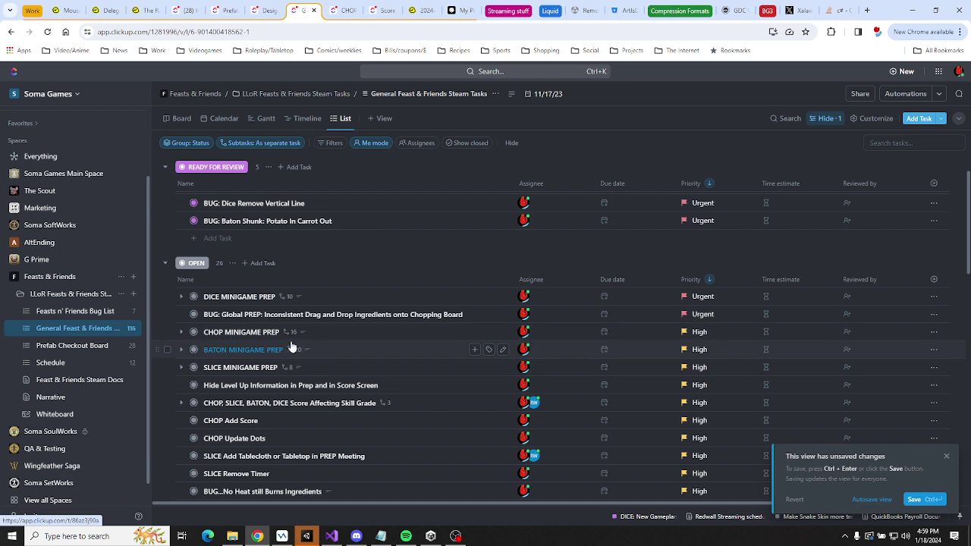
{"action": "middle_click", "coordinate": [295, 317]}
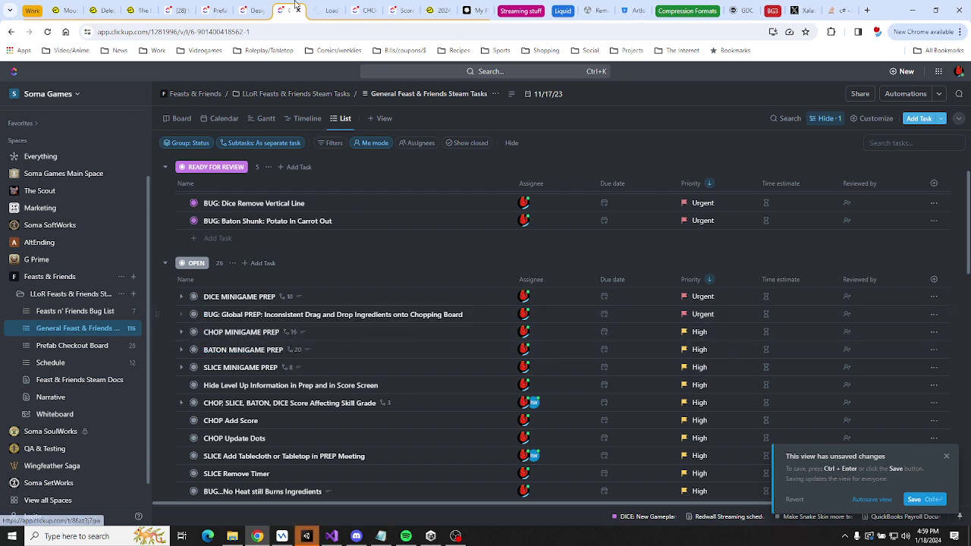
{"action": "left_click", "coordinate": [325, 11]}
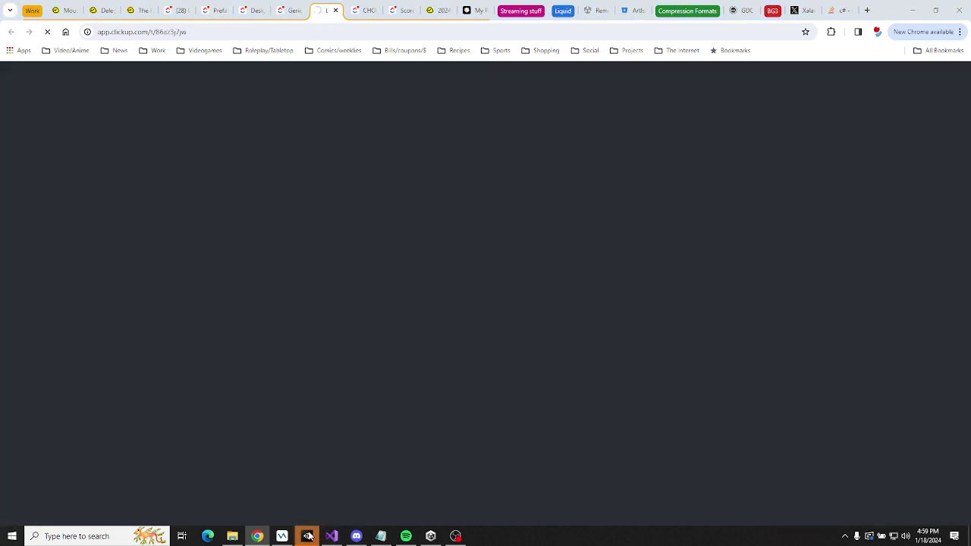
Switch to the running game in Unity and go through the house and kitchen to the dining room.
{"action": "left_click", "coordinate": [309, 536]}
{"action": "left_click", "coordinate": [466, 223]}
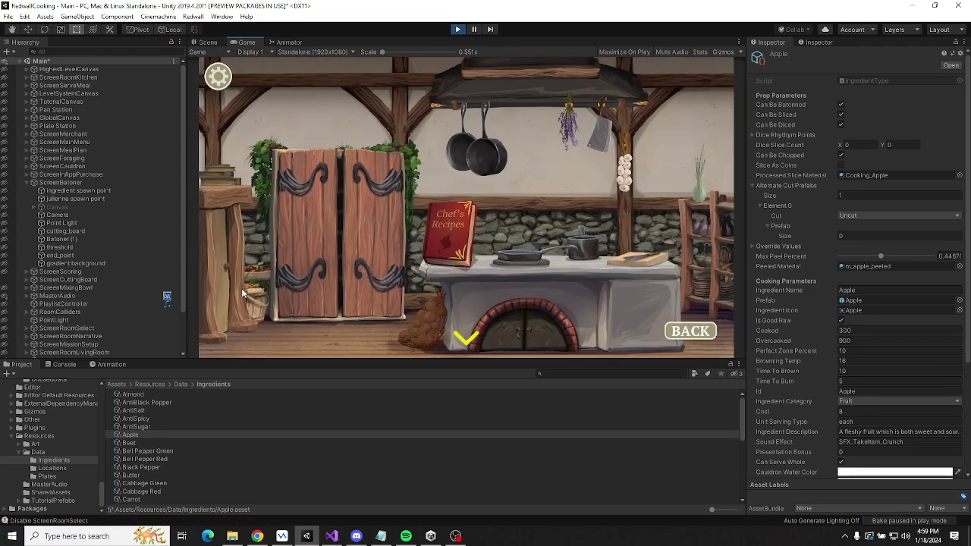
{"action": "left_click", "coordinate": [673, 335]}
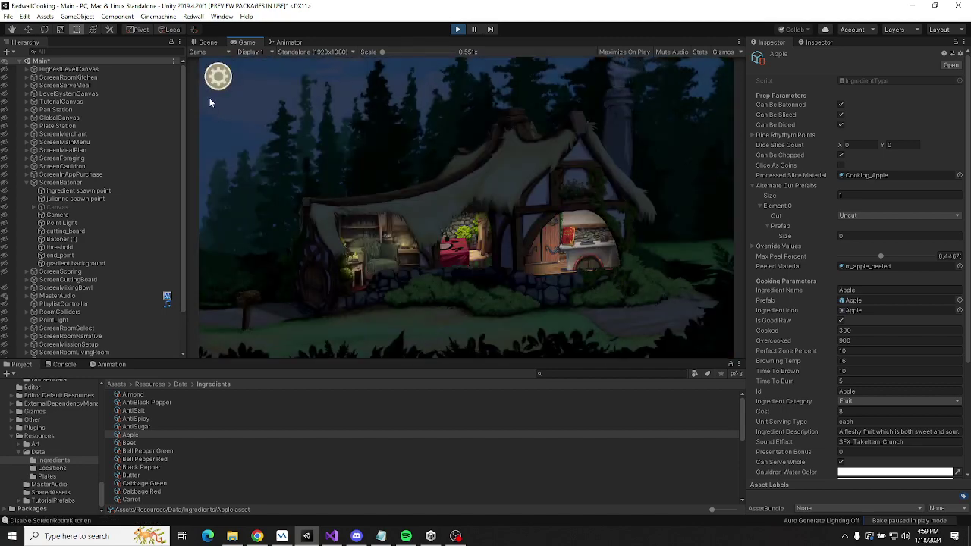
{"action": "left_click", "coordinate": [570, 265]}
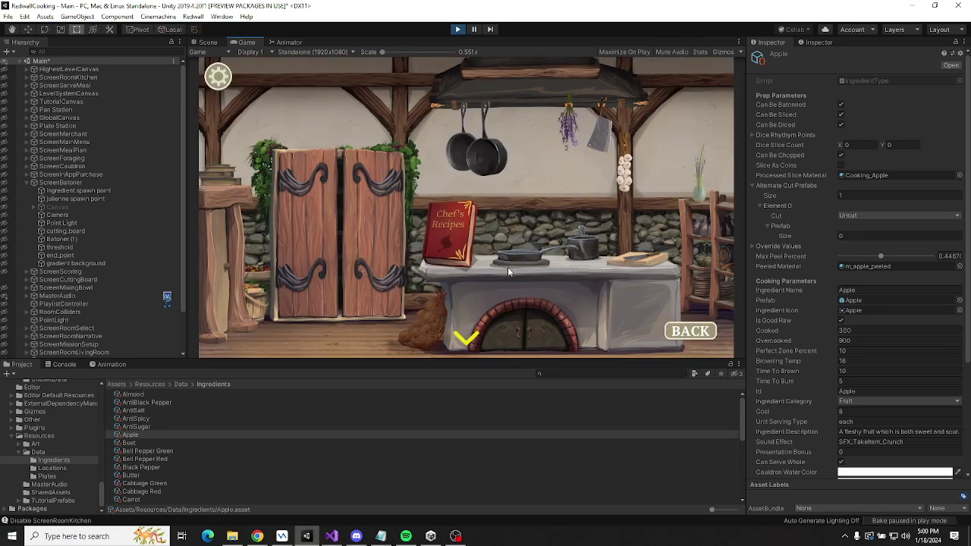
{"action": "left_click", "coordinate": [470, 339]}
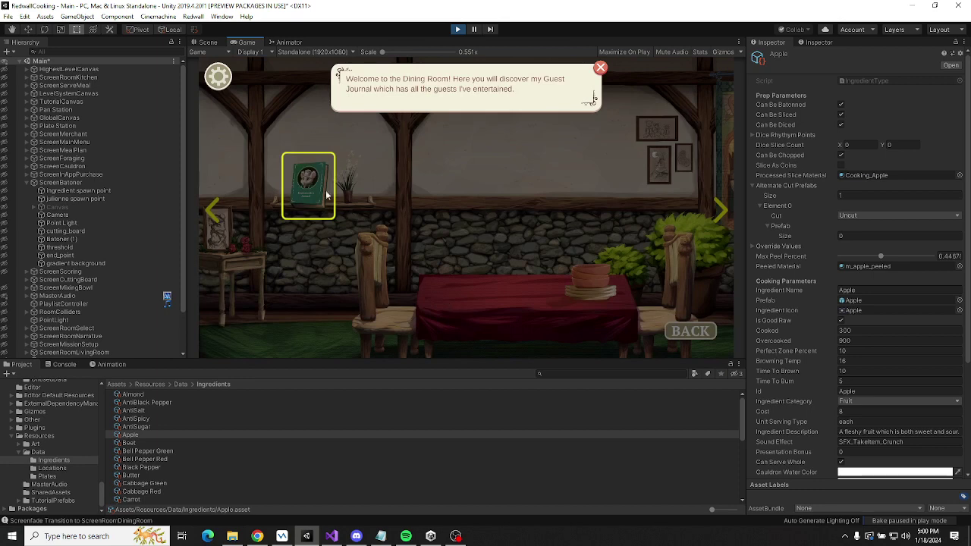
Open the guest journal in the dining room, dismiss the tutorial message and close the journal again.
{"action": "left_click", "coordinate": [321, 191]}
{"action": "left_click", "coordinate": [599, 69]}
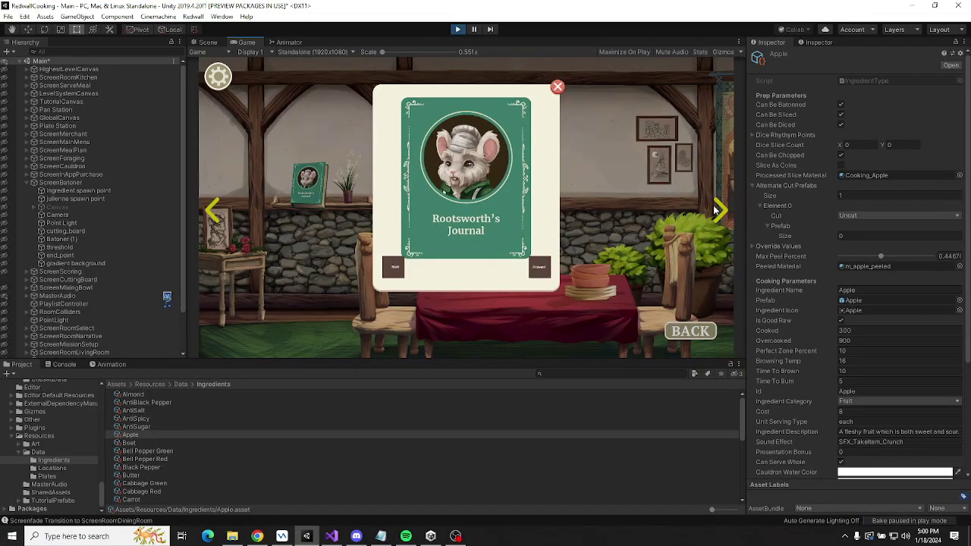
{"action": "left_click", "coordinate": [556, 88]}
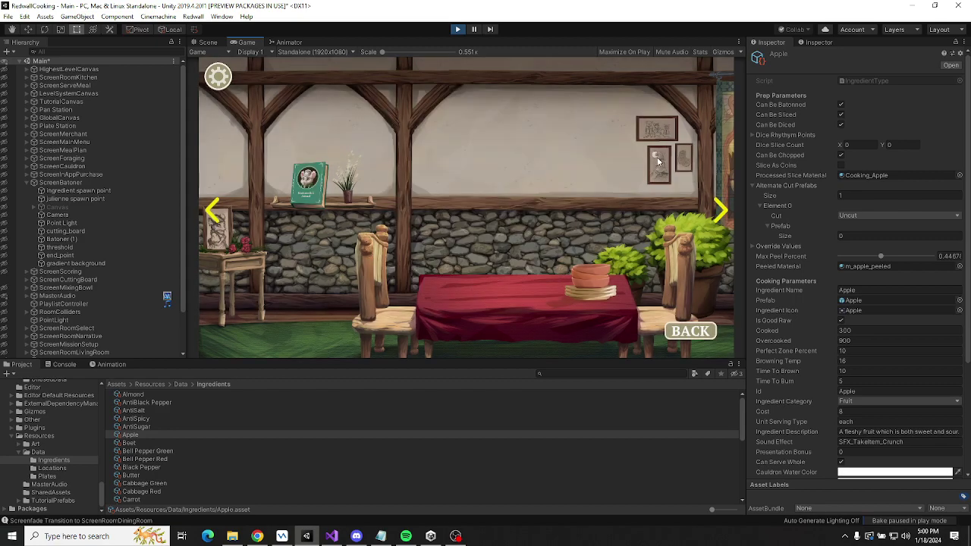
Move between the dining room, kitchen and living room in the running game, ending in the kitchen.
{"action": "left_click", "coordinate": [707, 205]}
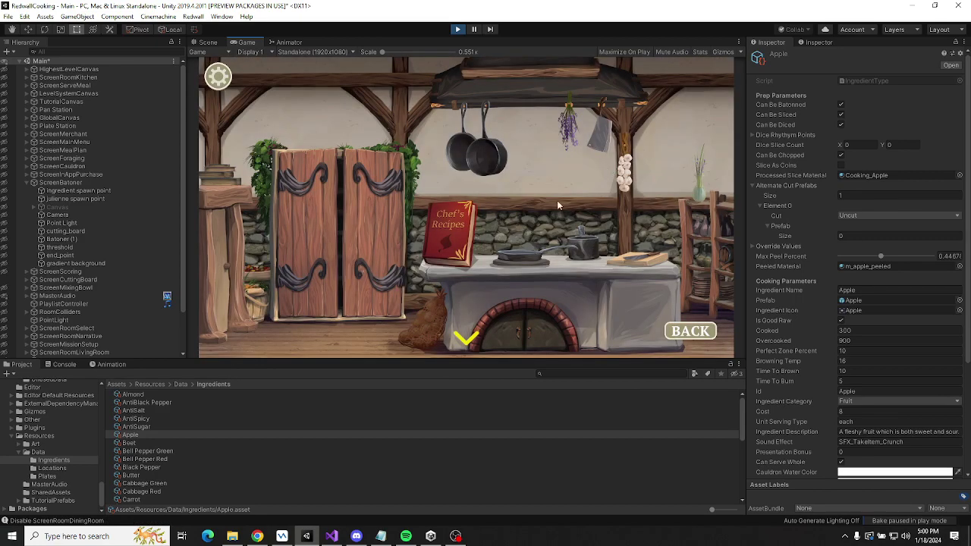
{"action": "left_click", "coordinate": [477, 335]}
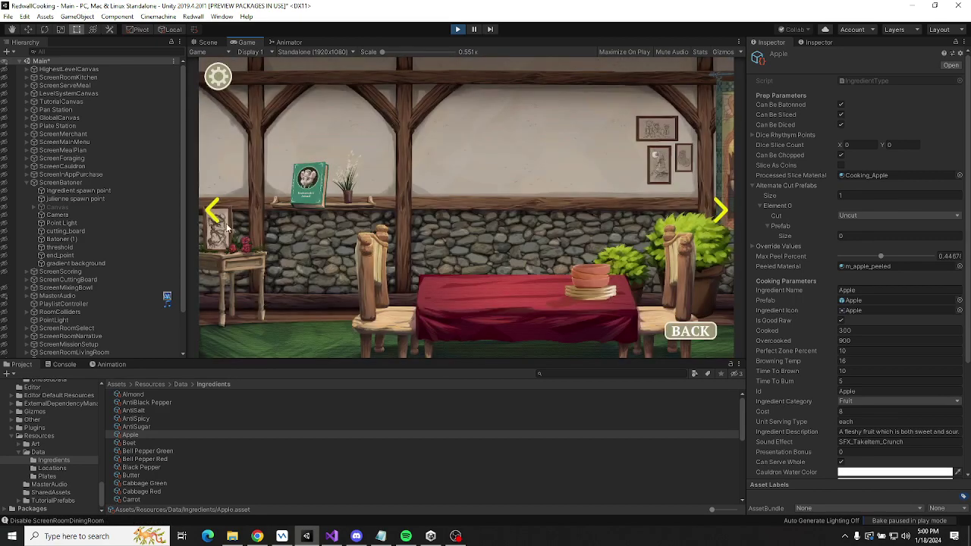
{"action": "left_click", "coordinate": [216, 218]}
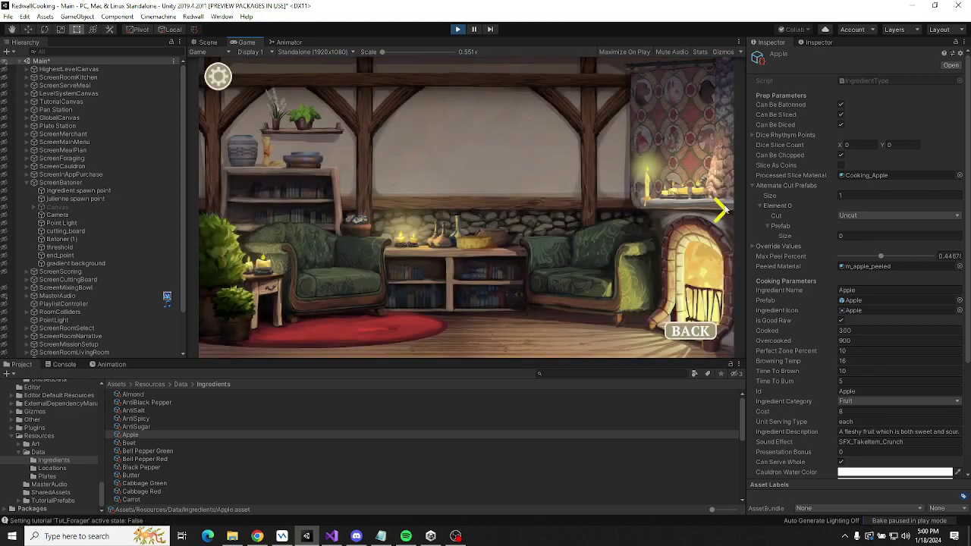
{"action": "left_click", "coordinate": [721, 209]}
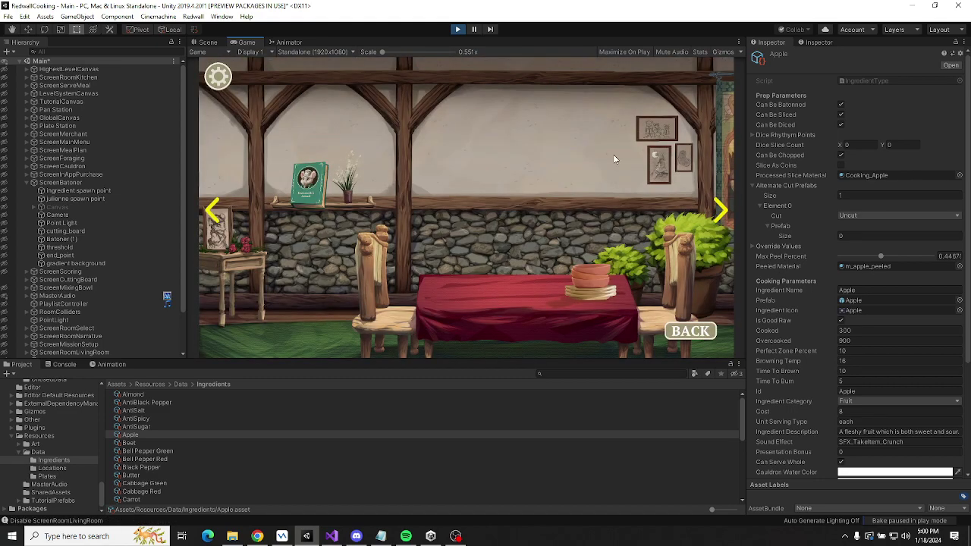
{"action": "left_click", "coordinate": [718, 210]}
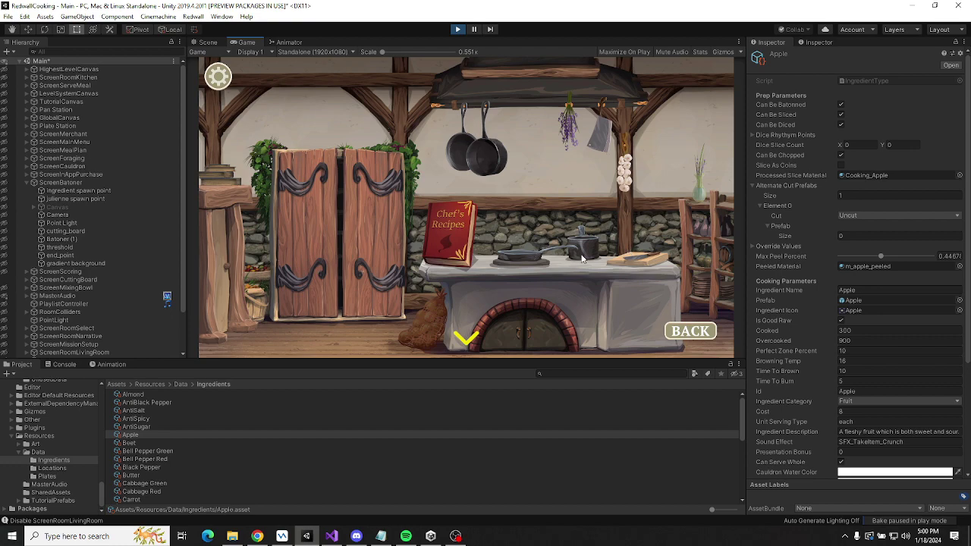
Start the cooking mission, skip its dialogue and continue to the chopping board with the Rusty's Go-To Porridge recipe.
{"action": "left_click", "coordinate": [231, 254]}
{"action": "left_click", "coordinate": [690, 338]}
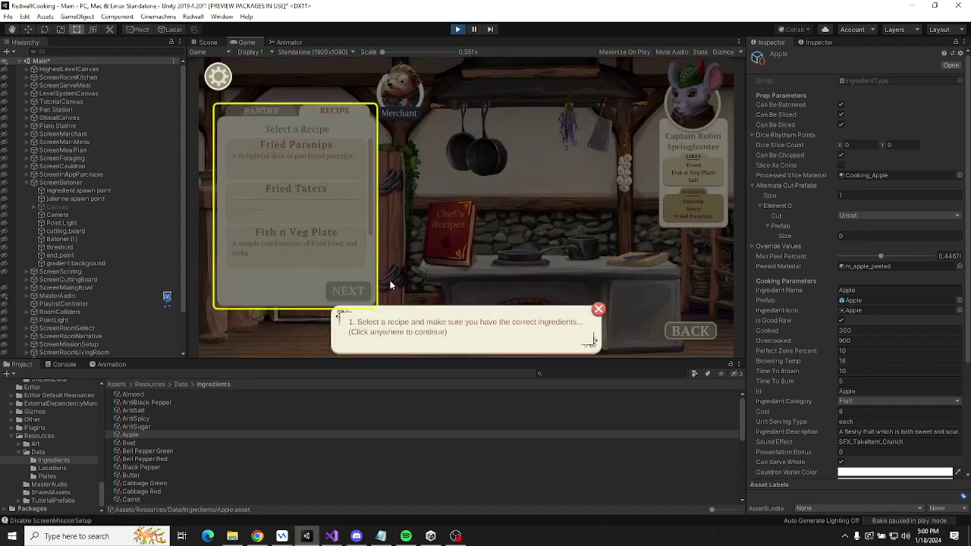
{"action": "left_click", "coordinate": [610, 311]}
{"action": "scroll", "coordinate": [296, 212], "scroll_direction": "down", "scroll_amount": 2}
{"action": "left_click", "coordinate": [296, 242]}
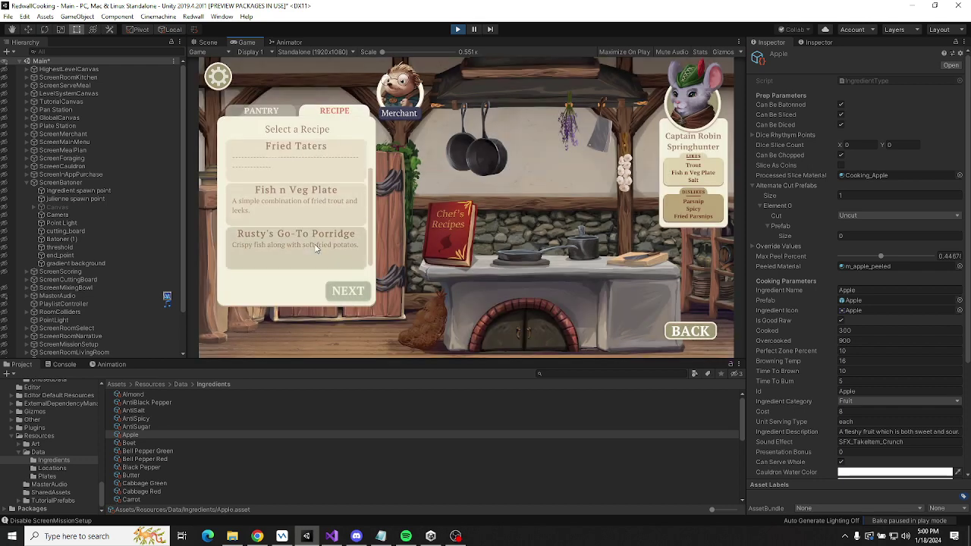
{"action": "left_click", "coordinate": [348, 290]}
{"action": "left_click", "coordinate": [539, 284]}
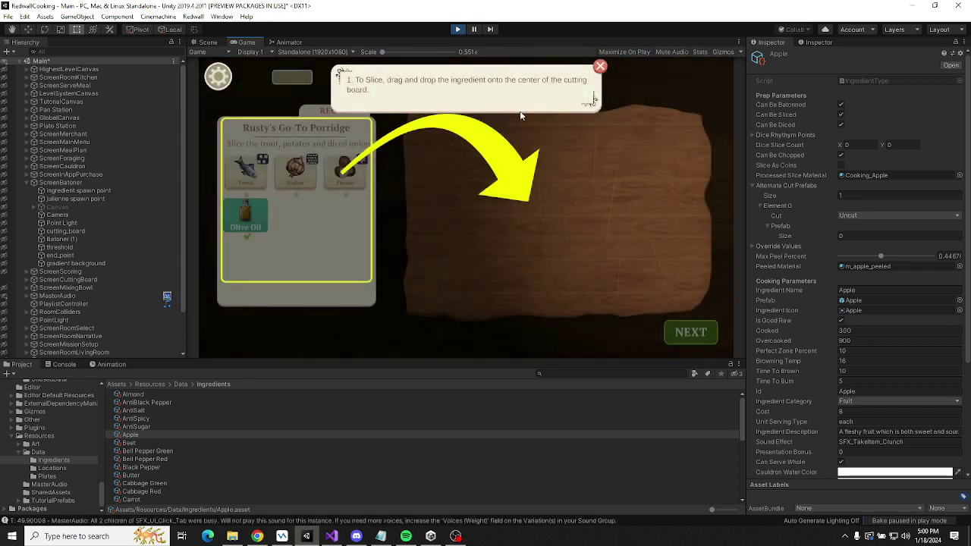
Dismiss the slicing tutorial, put the potato on the chopping board, peel it and finish the peeling.
{"action": "left_click", "coordinate": [401, 154]}
{"action": "left_click", "coordinate": [348, 169]}
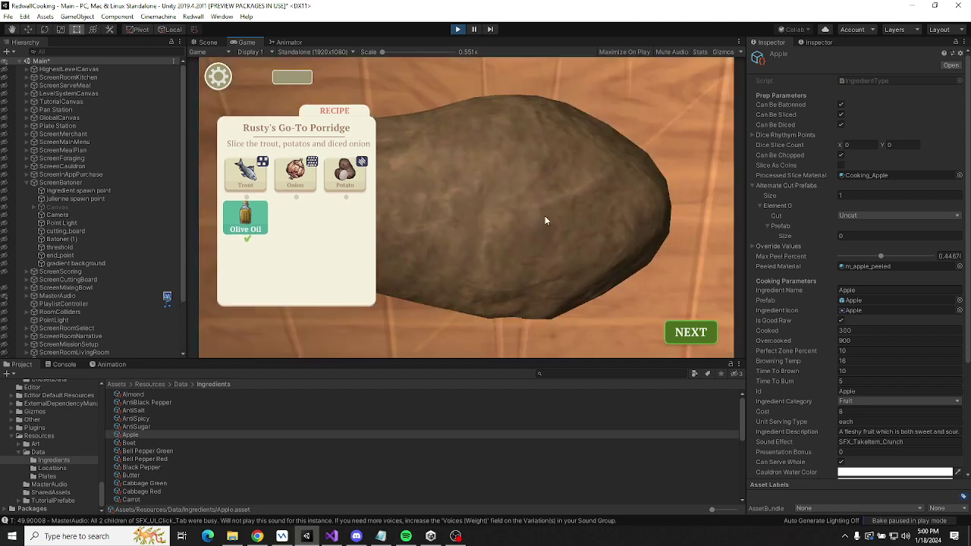
{"action": "mouse_move", "coordinate": [403, 232]}
{"action": "left_mouse_down"}
{"action": "mouse_move", "coordinate": [502, 223]}
{"action": "mouse_move", "coordinate": [348, 249]}
{"action": "mouse_move", "coordinate": [219, 151]}
{"action": "mouse_move", "coordinate": [302, 89]}
{"action": "mouse_move", "coordinate": [477, 160]}
{"action": "mouse_move", "coordinate": [644, 263]}
{"action": "mouse_move", "coordinate": [407, 257]}
{"action": "mouse_move", "coordinate": [435, 231]}
{"action": "mouse_move", "coordinate": [579, 243]}
{"action": "mouse_move", "coordinate": [581, 233]}
{"action": "mouse_move", "coordinate": [743, 270]}
{"action": "mouse_move", "coordinate": [565, 317]}
{"action": "mouse_move", "coordinate": [255, 320]}
{"action": "mouse_move", "coordinate": [304, 246]}
{"action": "mouse_move", "coordinate": [453, 210]}
{"action": "mouse_move", "coordinate": [570, 212]}
{"action": "mouse_move", "coordinate": [699, 261]}
{"action": "mouse_move", "coordinate": [464, 220]}
{"action": "mouse_move", "coordinate": [554, 220]}
{"action": "mouse_move", "coordinate": [261, 185]}
{"action": "mouse_move", "coordinate": [299, 256]}
{"action": "mouse_move", "coordinate": [186, 355]}
{"action": "mouse_move", "coordinate": [307, 307]}
{"action": "mouse_move", "coordinate": [204, 321]}
{"action": "mouse_move", "coordinate": [391, 316]}
{"action": "mouse_move", "coordinate": [483, 334]}
{"action": "left_mouse_up"}
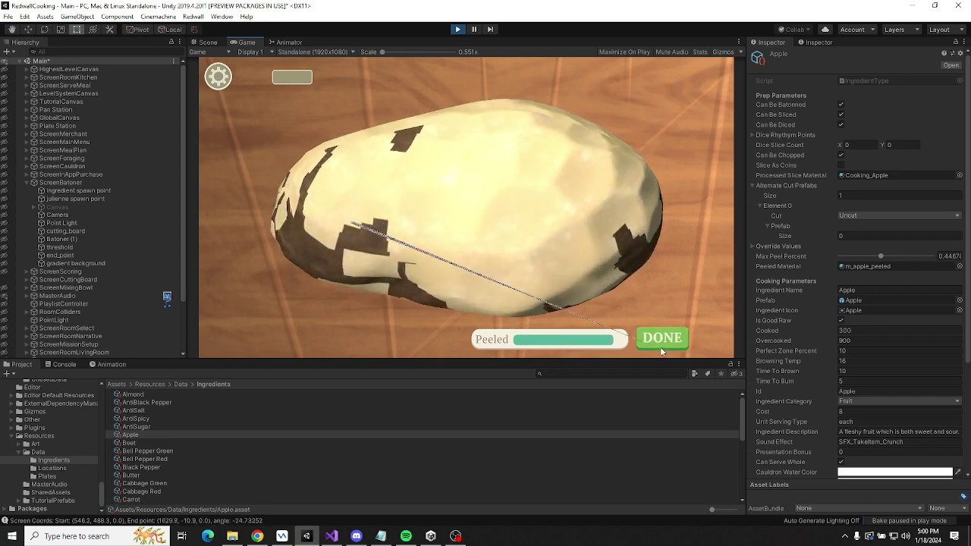
{"action": "left_click", "coordinate": [660, 340]}
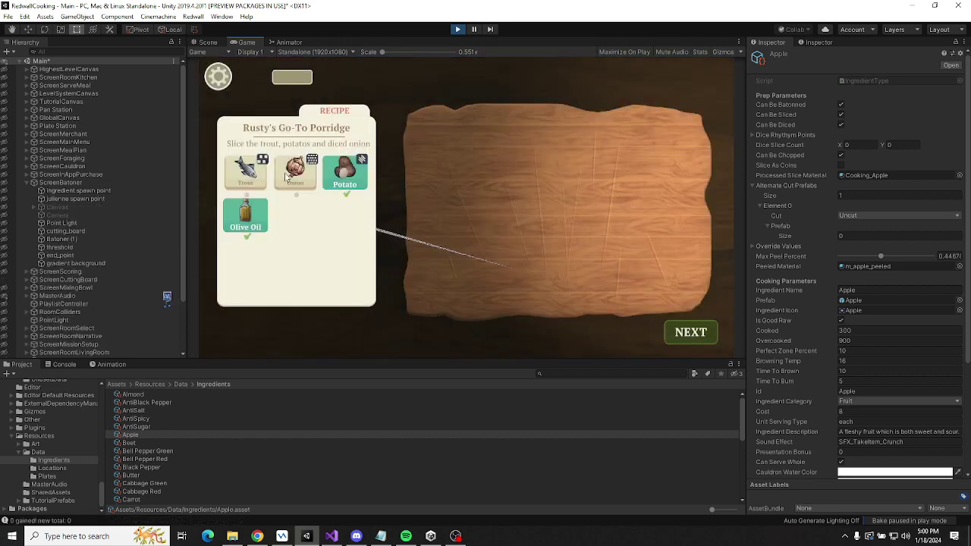
Put the onion on the chopping board and dice it by hitting each rhythm target.
{"action": "left_click_drag", "start_coordinate": [295, 170], "coordinate": [559, 206]}
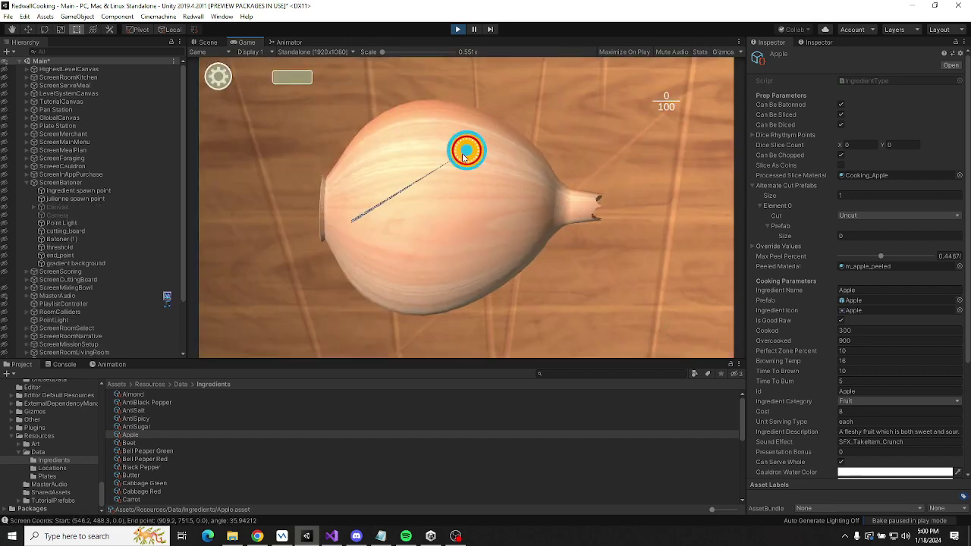
{"action": "left_click", "coordinate": [464, 152]}
{"action": "left_click", "coordinate": [461, 262]}
{"action": "left_click", "coordinate": [390, 211]}
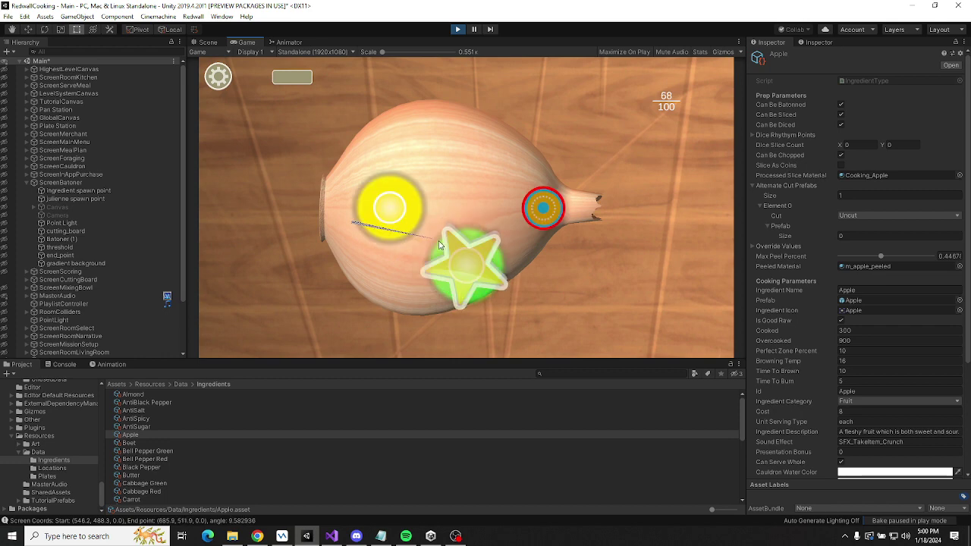
{"action": "left_click", "coordinate": [543, 207]}
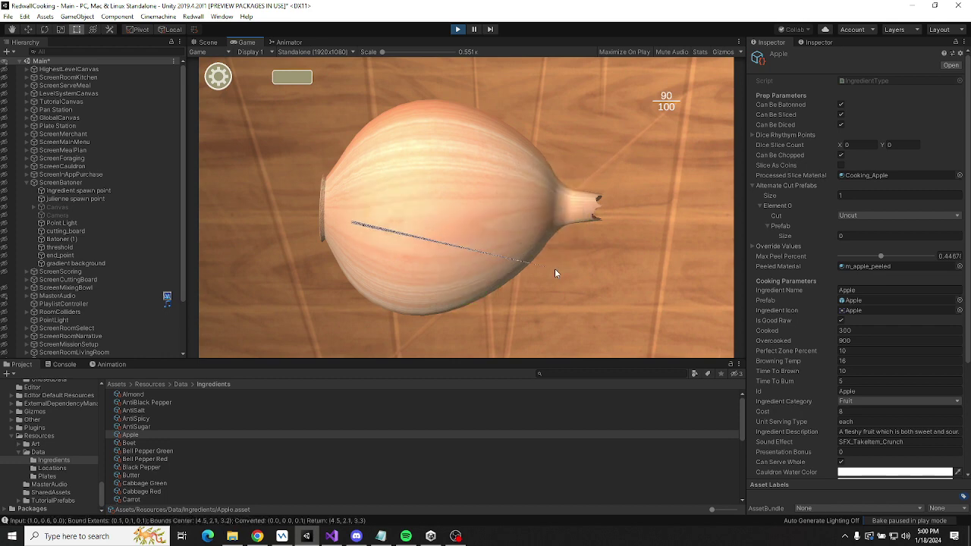
{"action": "left_click", "coordinate": [593, 130]}
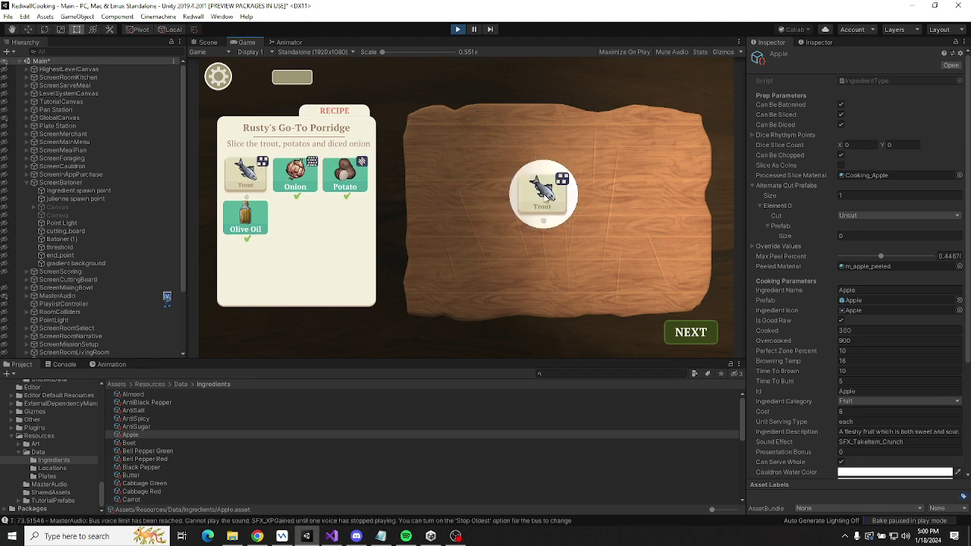
Put the trout on the chopping board and slice it along its whole length, following the cut markers.
{"action": "left_click", "coordinate": [458, 224]}
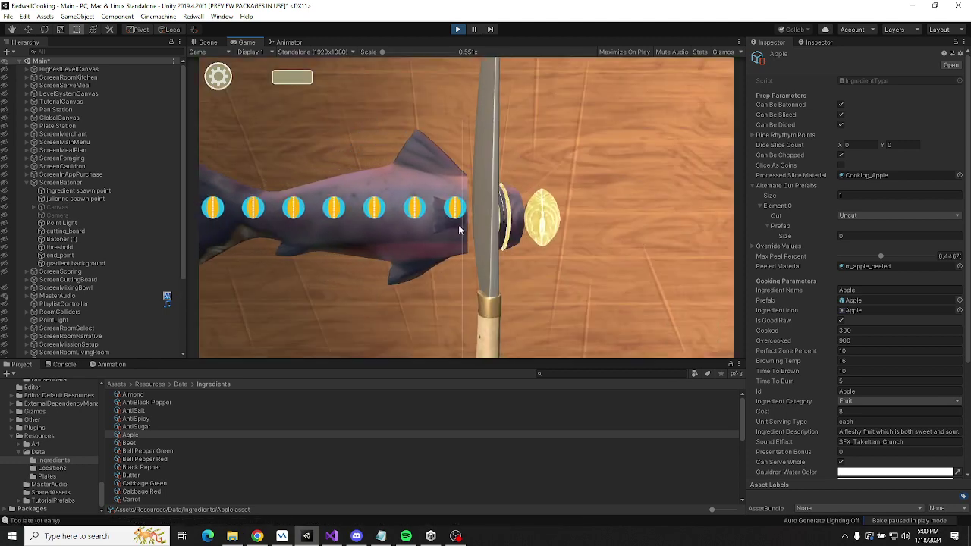
{"action": "left_click", "coordinate": [458, 225]}
{"action": "left_click", "coordinate": [458, 224]}
{"action": "left_click", "coordinate": [458, 225]}
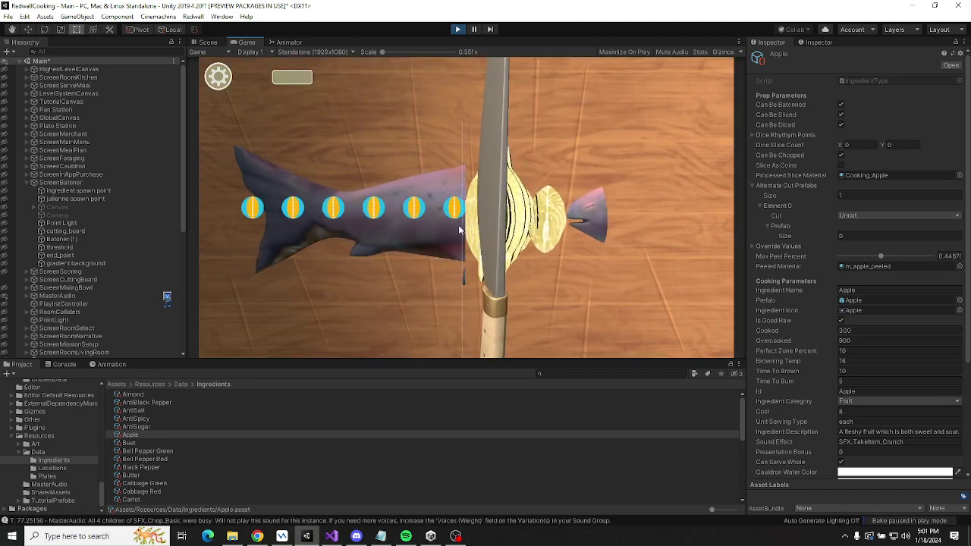
{"action": "left_click", "coordinate": [458, 225]}
{"action": "left_click", "coordinate": [459, 224]}
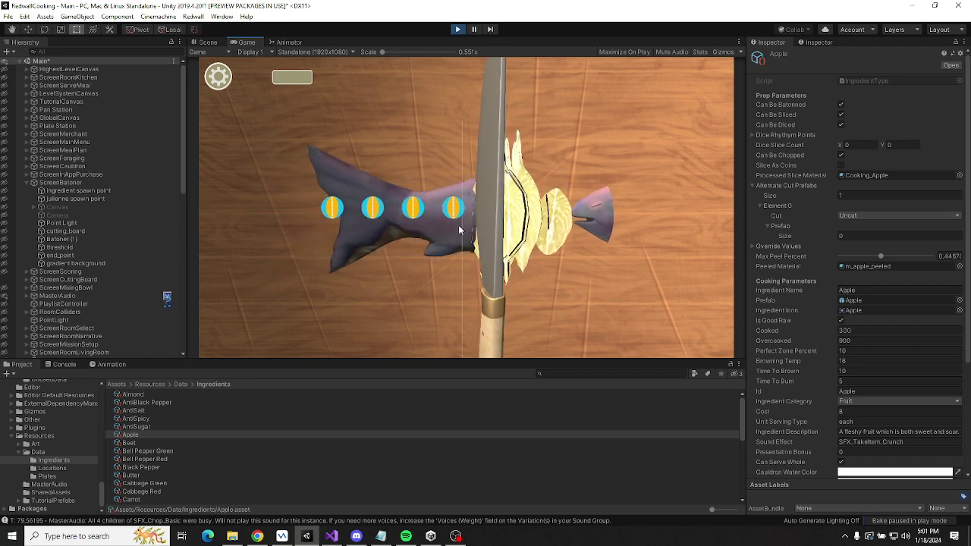
{"action": "left_click", "coordinate": [458, 225]}
{"action": "left_click", "coordinate": [458, 224]}
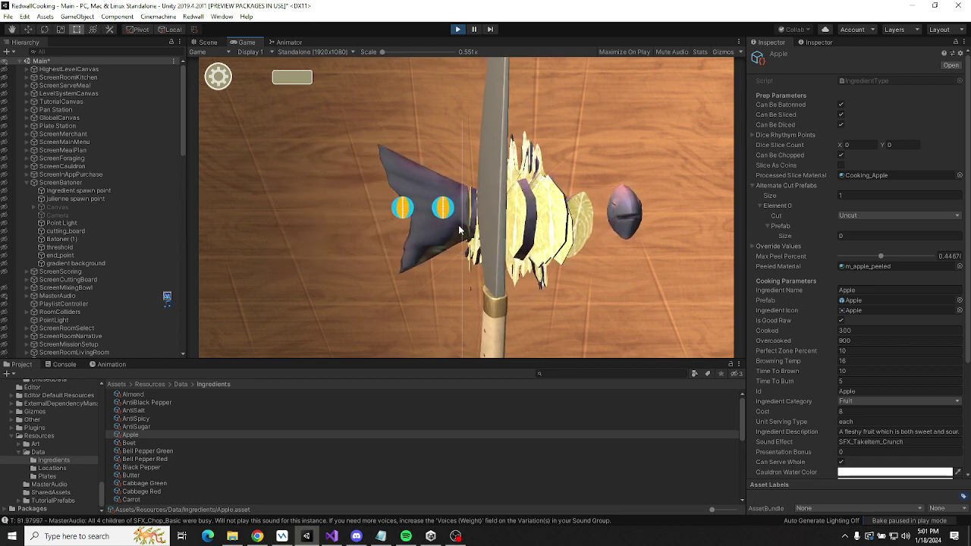
{"action": "left_click", "coordinate": [458, 228]}
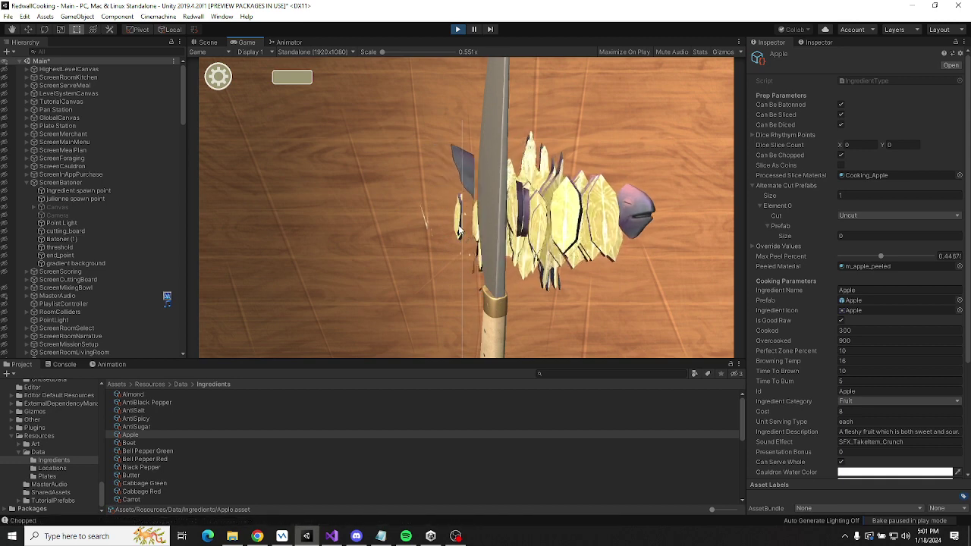
Try to finish the trout with further cuts and a swipe across the sliced pieces.
{"action": "left_click", "coordinate": [458, 231]}
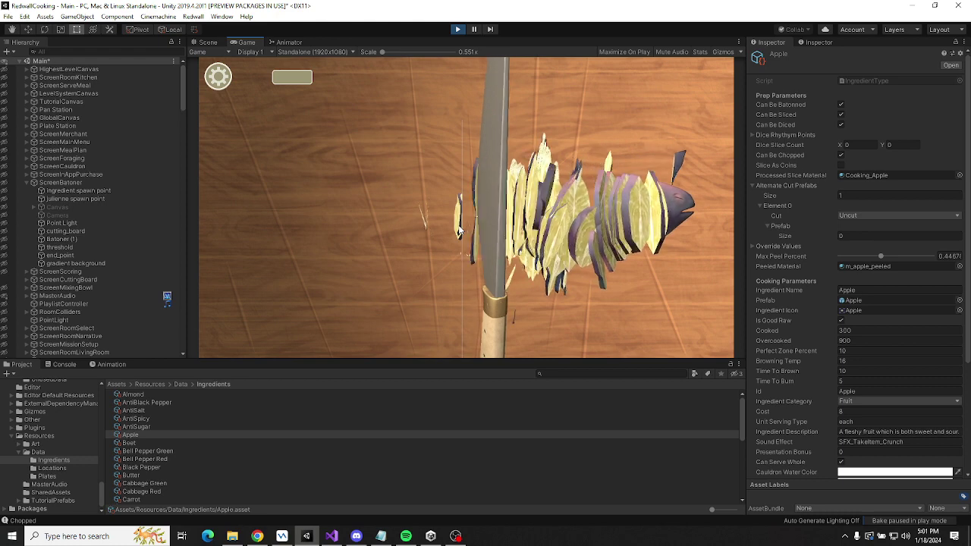
{"action": "left_click_drag", "start_coordinate": [459, 232], "coordinate": [598, 240]}
{"action": "left_click", "coordinate": [539, 241]}
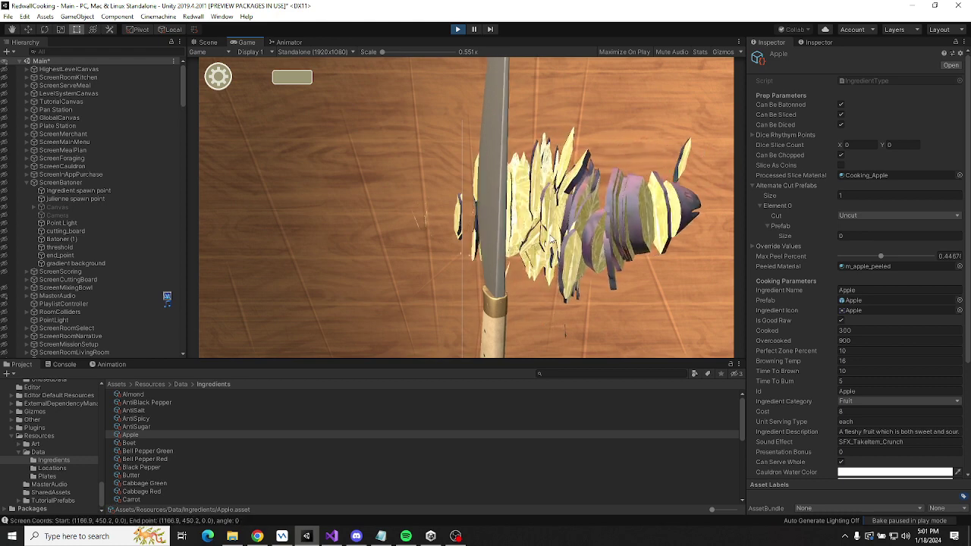
{"action": "left_click", "coordinate": [544, 235]}
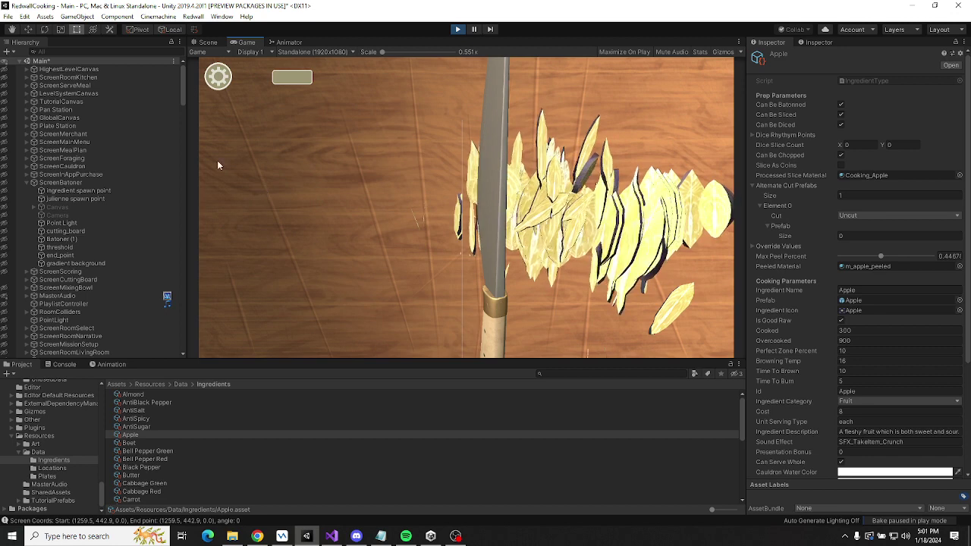
Try to leave the trout screen with the game settings' home and quit options, and stop play mode.
{"action": "left_click", "coordinate": [219, 76]}
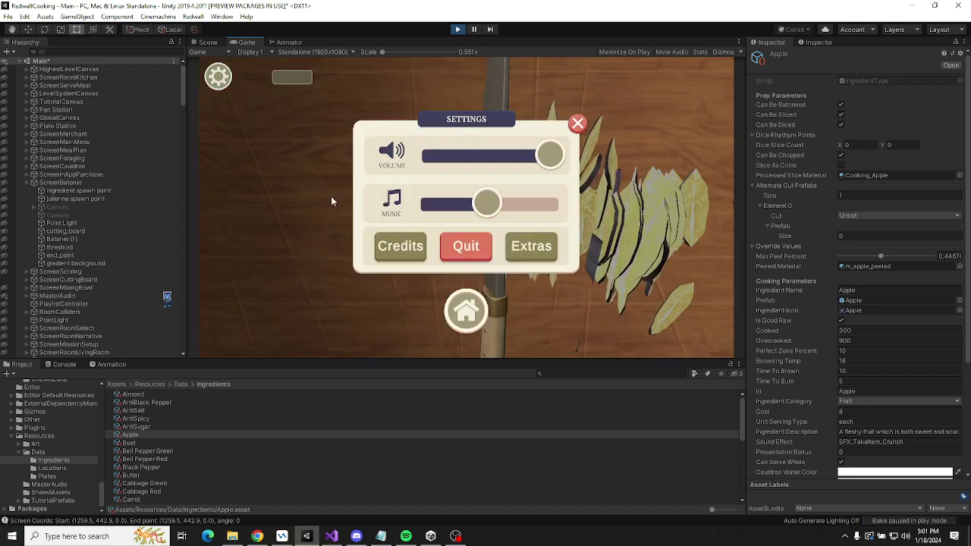
{"action": "left_click", "coordinate": [477, 322]}
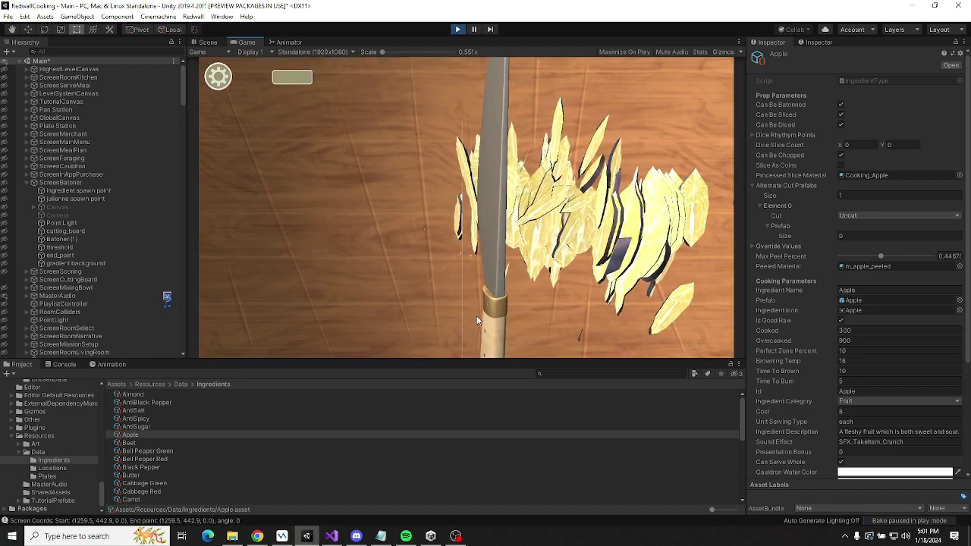
{"action": "left_click", "coordinate": [218, 76]}
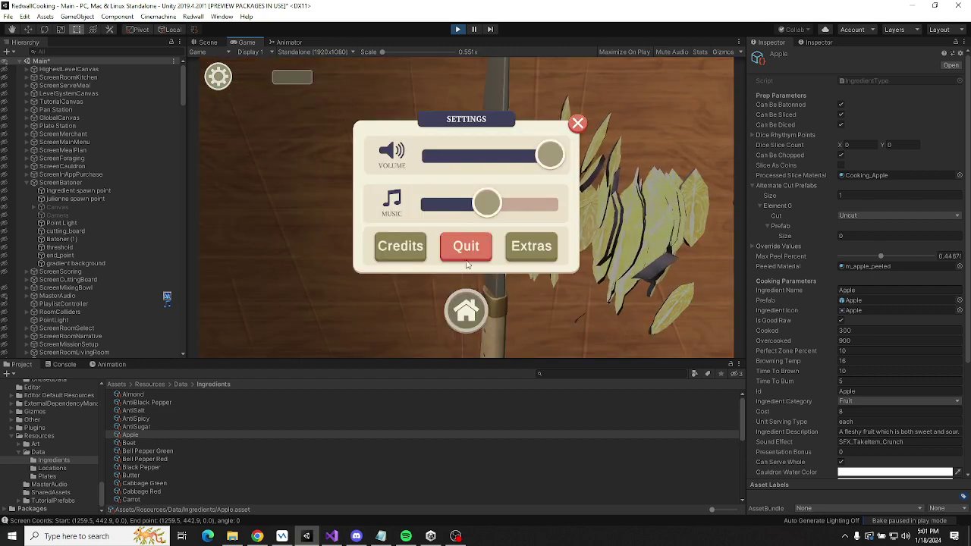
{"action": "left_click", "coordinate": [468, 249]}
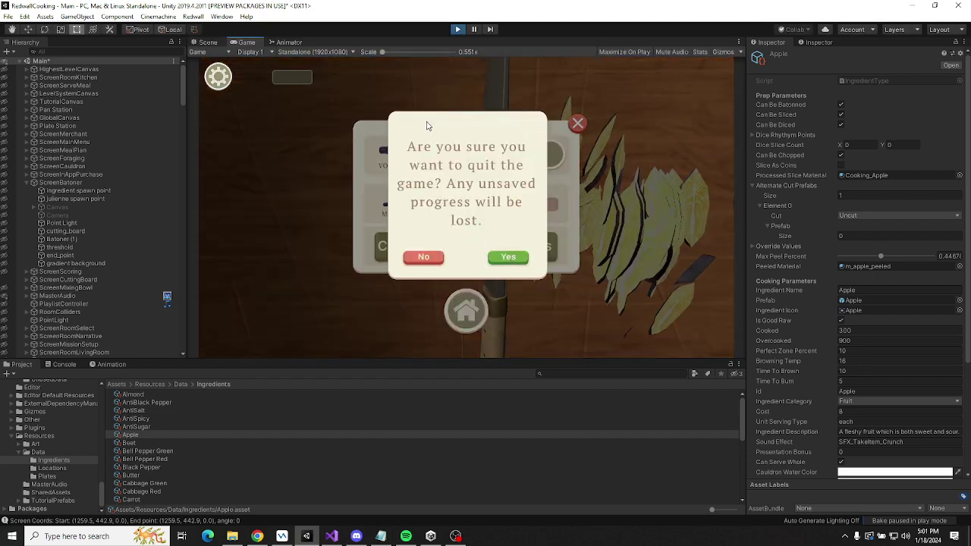
{"action": "left_click", "coordinate": [458, 29]}
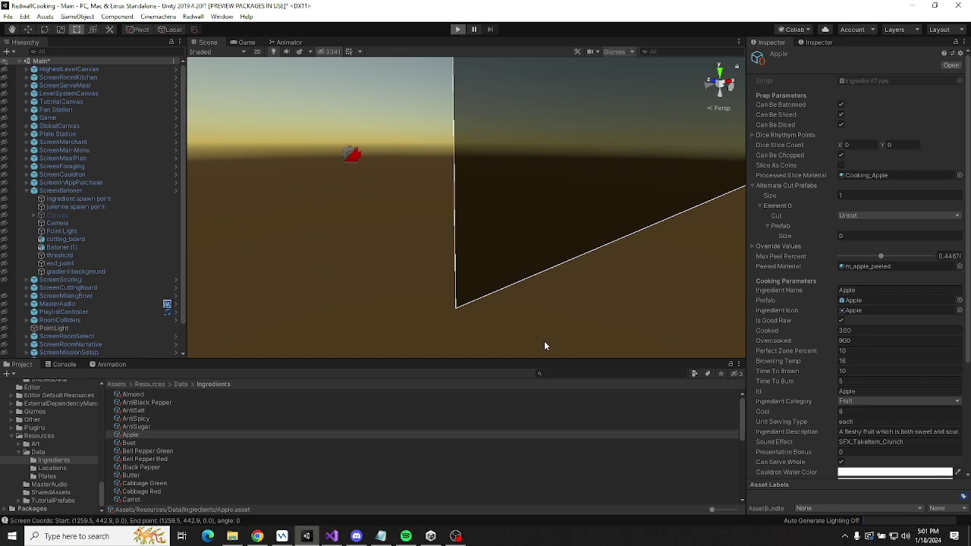
Restart play mode, continue the story and return to the chopping board with Rusty's Go-To Porridge, skipping the mission dialogue.
{"action": "key", "text": "ctrl+p"}
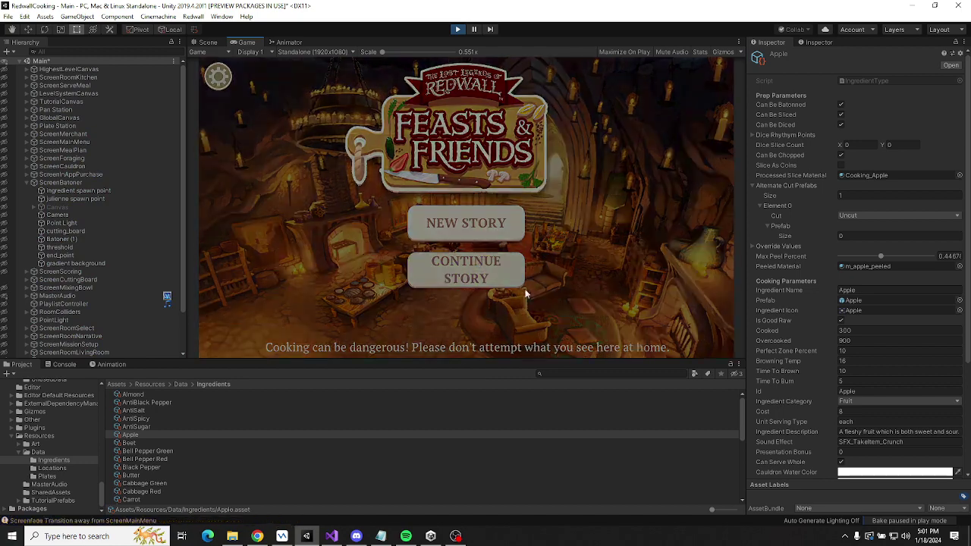
{"action": "left_click", "coordinate": [523, 288]}
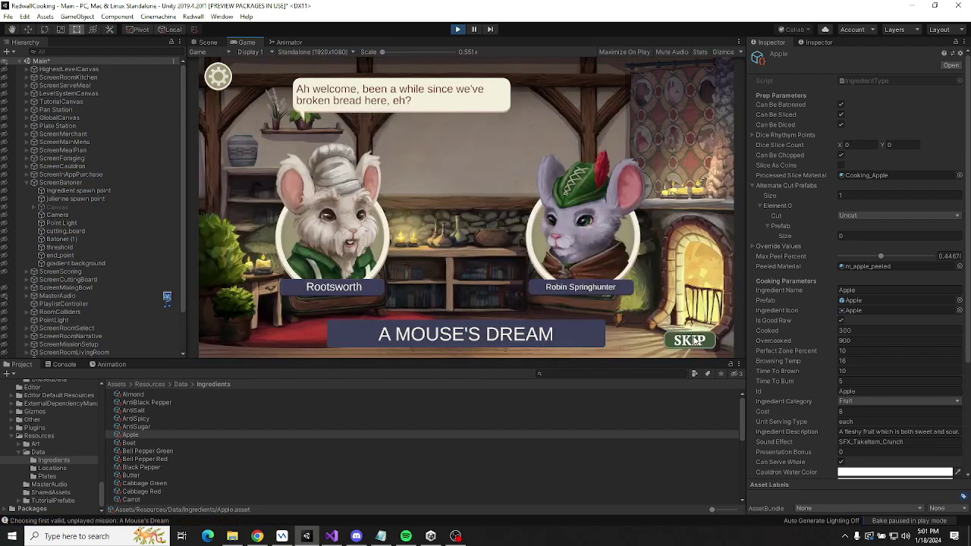
{"action": "left_click", "coordinate": [690, 341]}
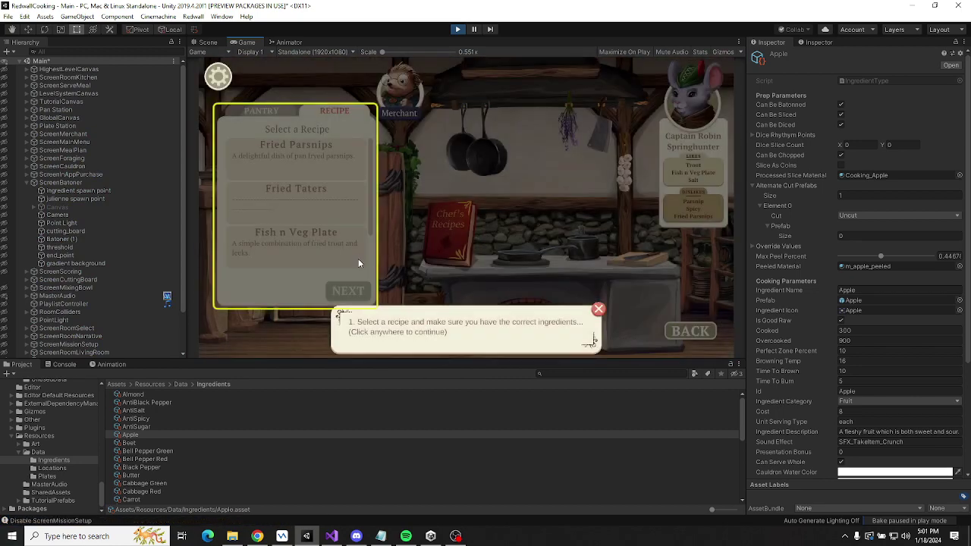
{"action": "left_click", "coordinate": [607, 312]}
{"action": "scroll", "coordinate": [304, 228], "scroll_direction": "down", "scroll_amount": 2}
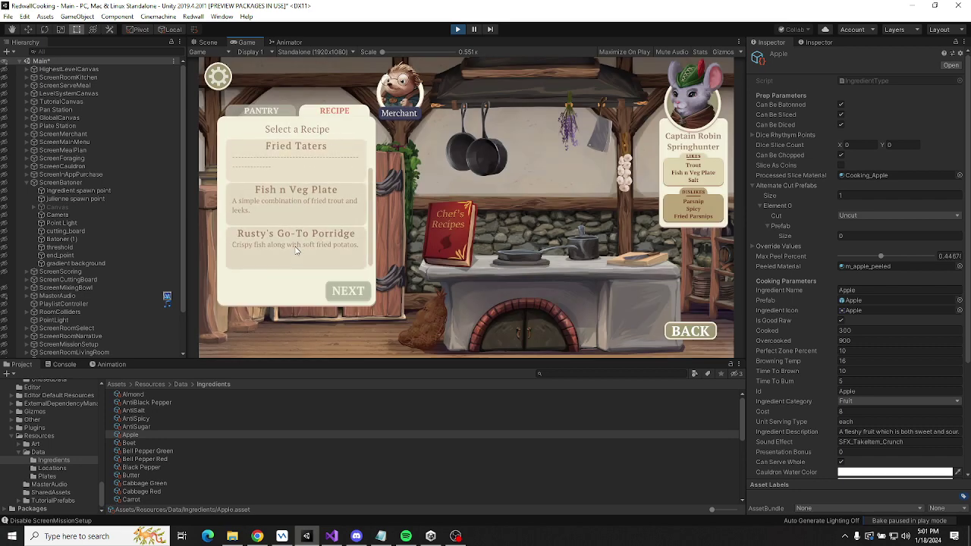
{"action": "left_click", "coordinate": [327, 265]}
{"action": "left_click", "coordinate": [348, 291]}
{"action": "left_click", "coordinate": [547, 283]}
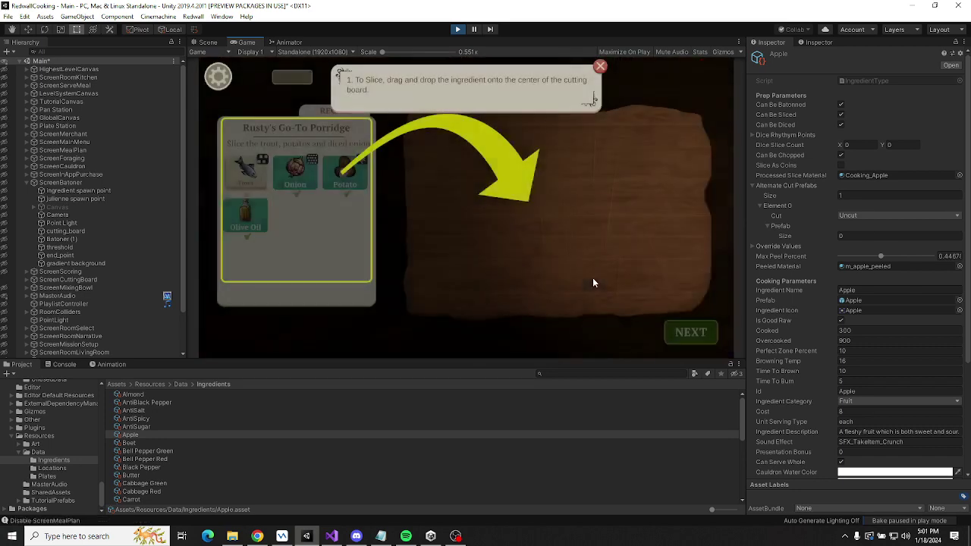
Dismiss the slicing instructions, put the trout on the cutting board and slice it at each cut marker to the tail.
{"action": "left_click", "coordinate": [599, 66]}
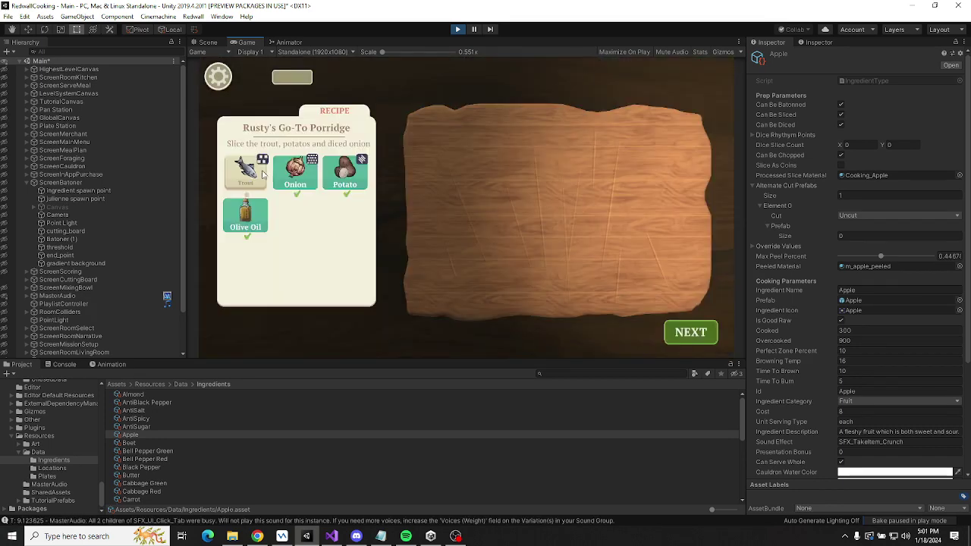
{"action": "left_click_drag", "start_coordinate": [263, 176], "coordinate": [542, 227]}
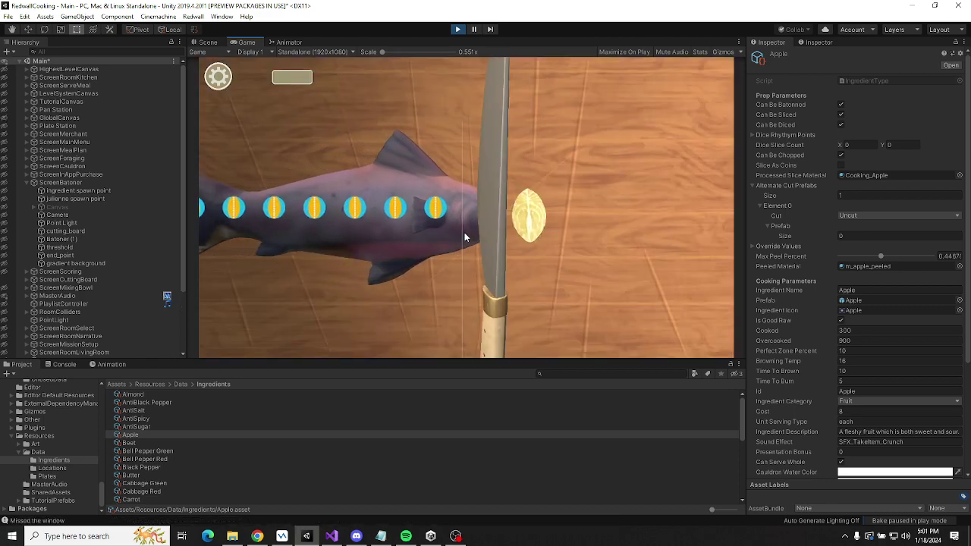
{"action": "left_click", "coordinate": [464, 237]}
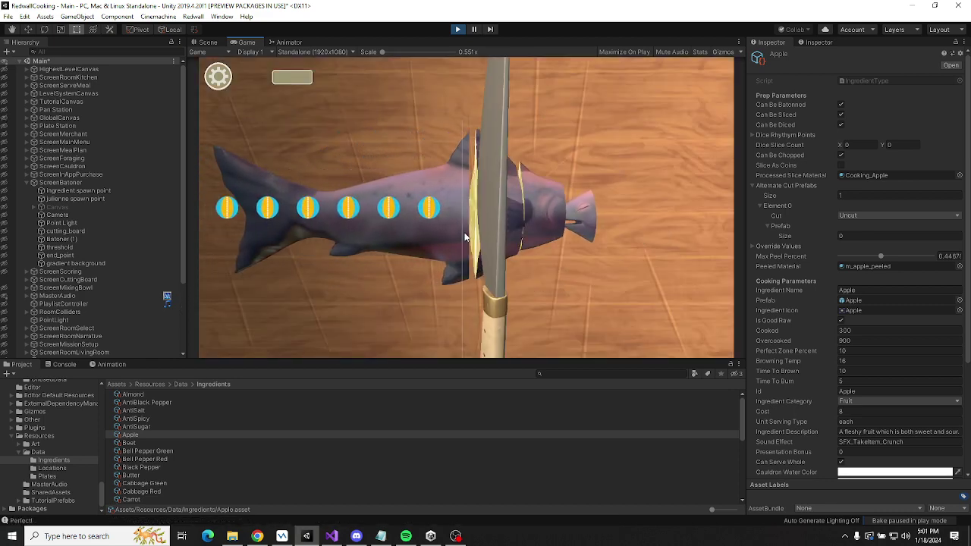
{"action": "left_click", "coordinate": [465, 237]}
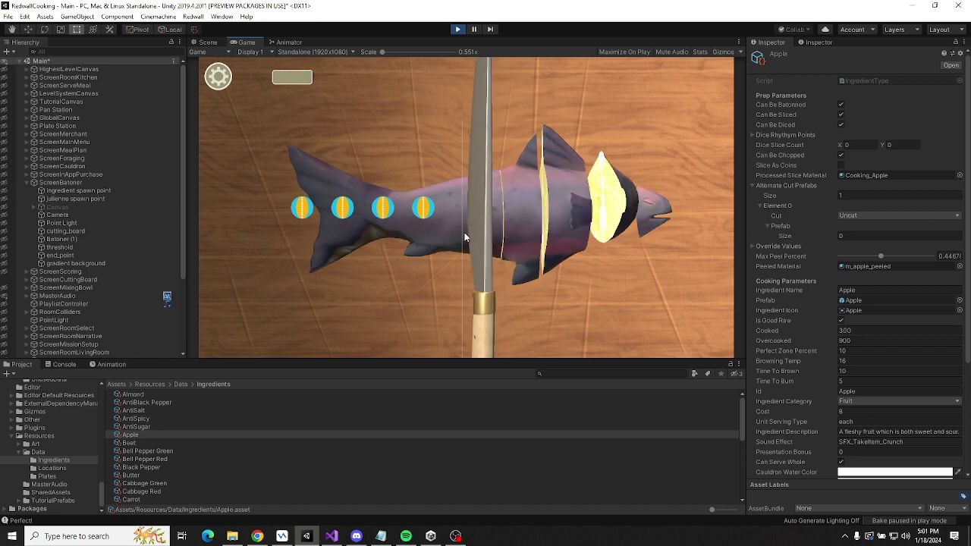
{"action": "left_click", "coordinate": [465, 238]}
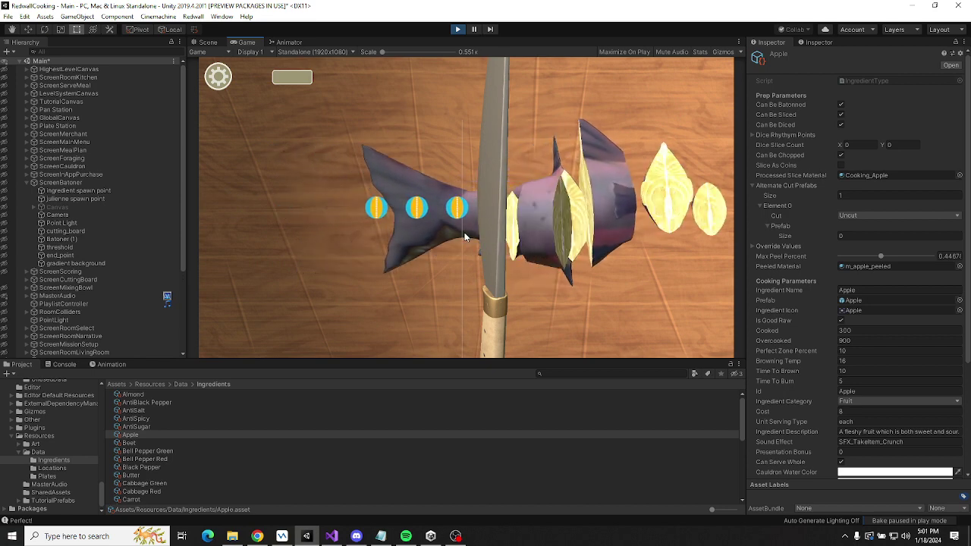
{"action": "left_click", "coordinate": [465, 237]}
{"action": "left_click", "coordinate": [465, 237]}
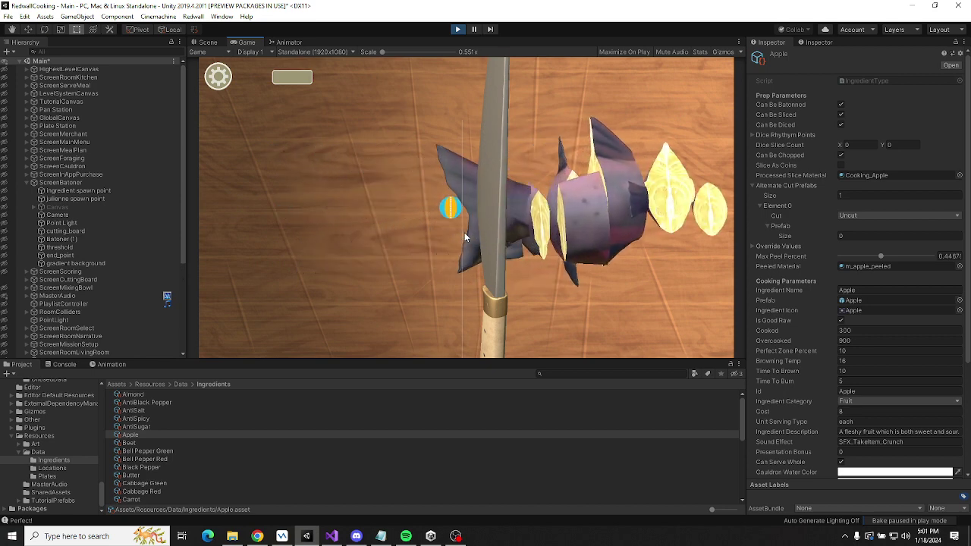
{"action": "left_click", "coordinate": [465, 237]}
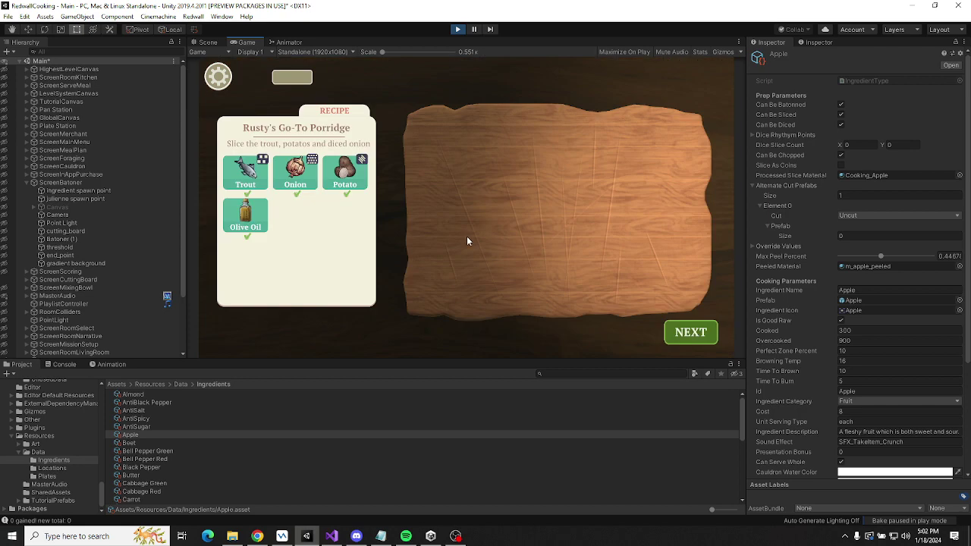
Proceed to the frying pan, dismiss its tutorial, and cook the olive oil and onion on low heat with a shake.
{"action": "left_click", "coordinate": [697, 337]}
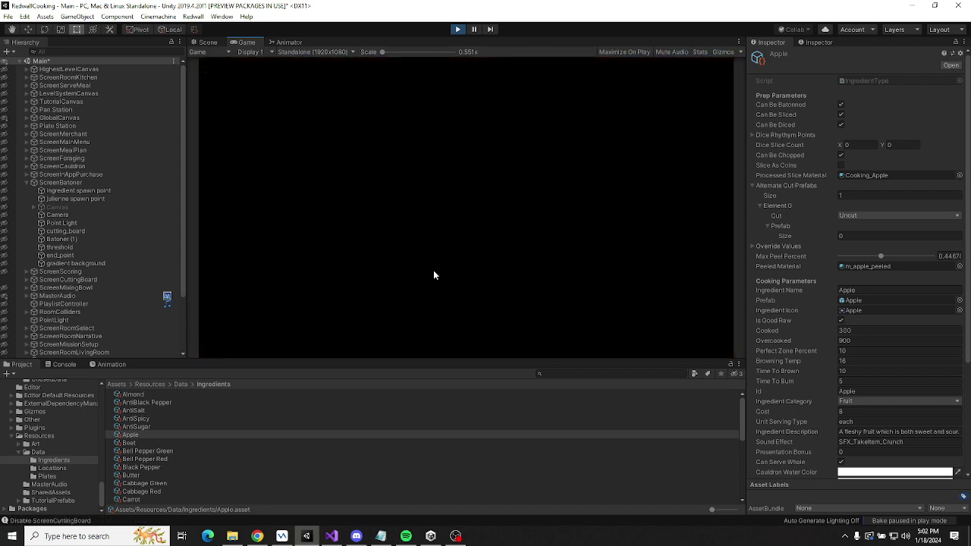
{"action": "left_click", "coordinate": [600, 67]}
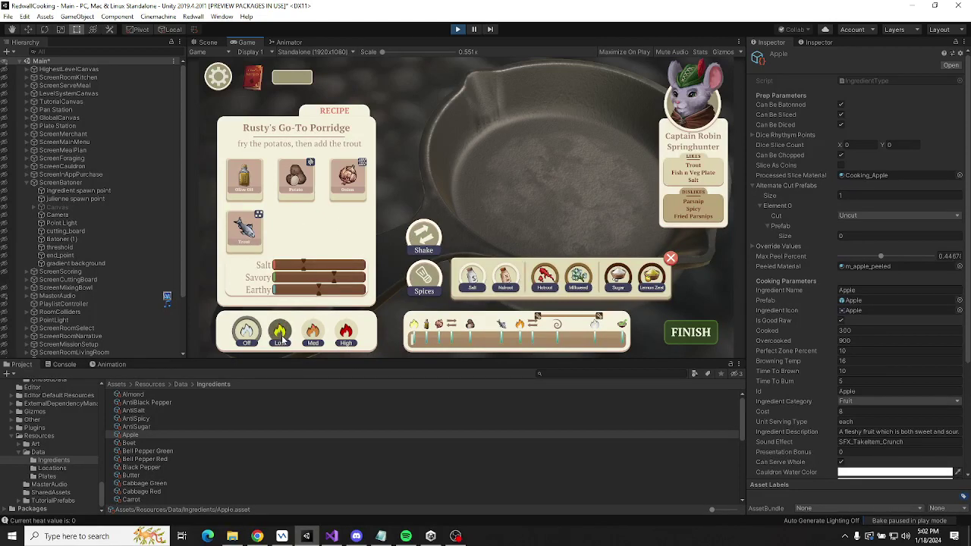
{"action": "left_click_drag", "start_coordinate": [243, 176], "coordinate": [543, 168]}
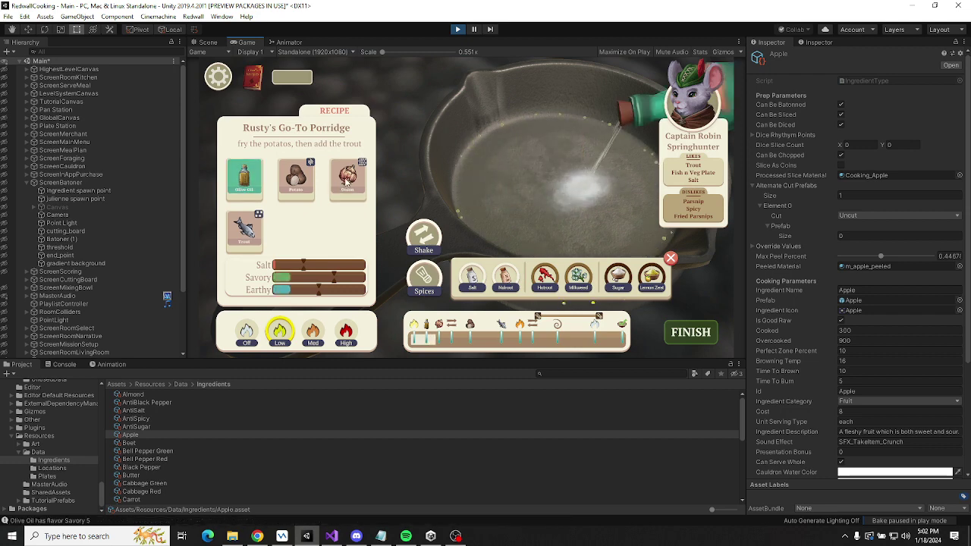
{"action": "left_click_drag", "start_coordinate": [346, 182], "coordinate": [543, 155]}
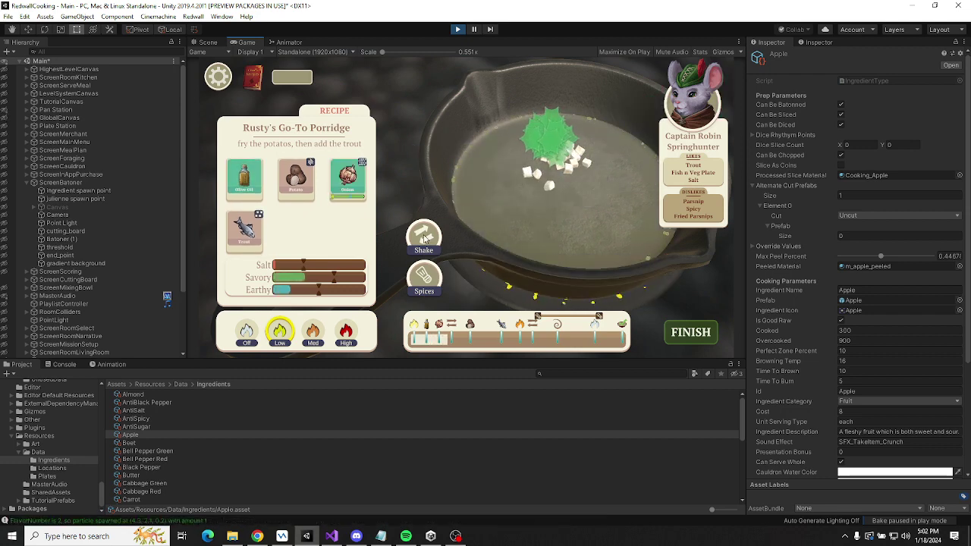
{"action": "left_click", "coordinate": [423, 236]}
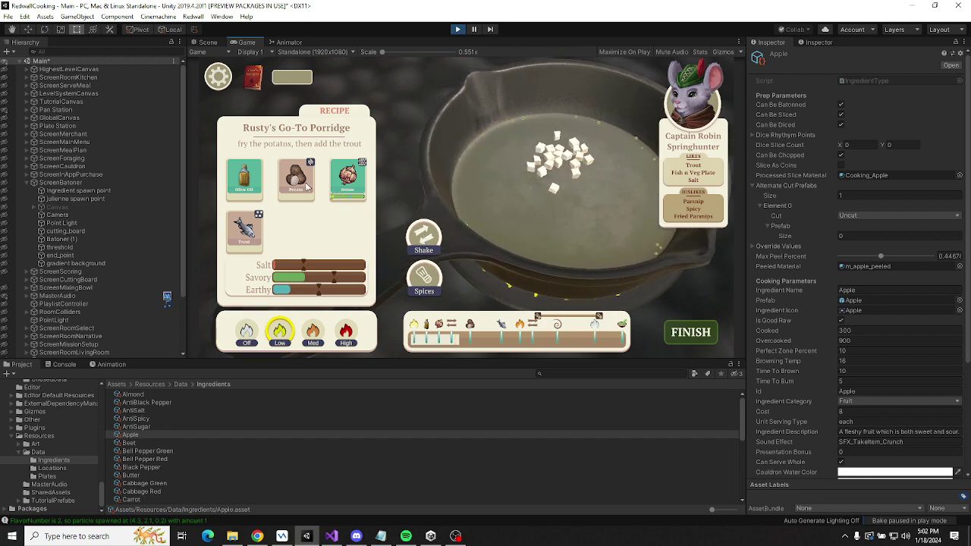
Add the potato and trout to the pan, raise the heat to Med, shake the pan and open the spices.
{"action": "left_click_drag", "start_coordinate": [304, 186], "coordinate": [562, 169]}
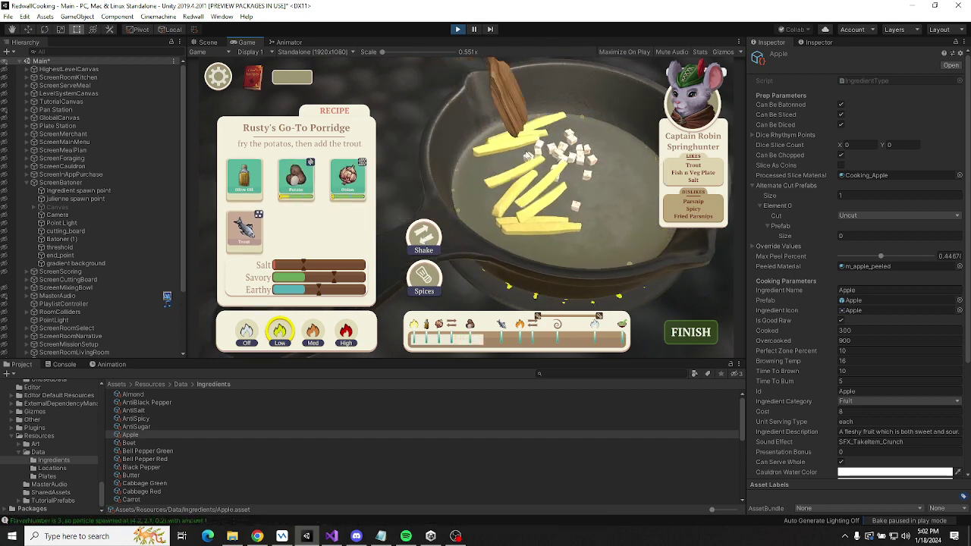
{"action": "left_click_drag", "start_coordinate": [244, 237], "coordinate": [595, 167]}
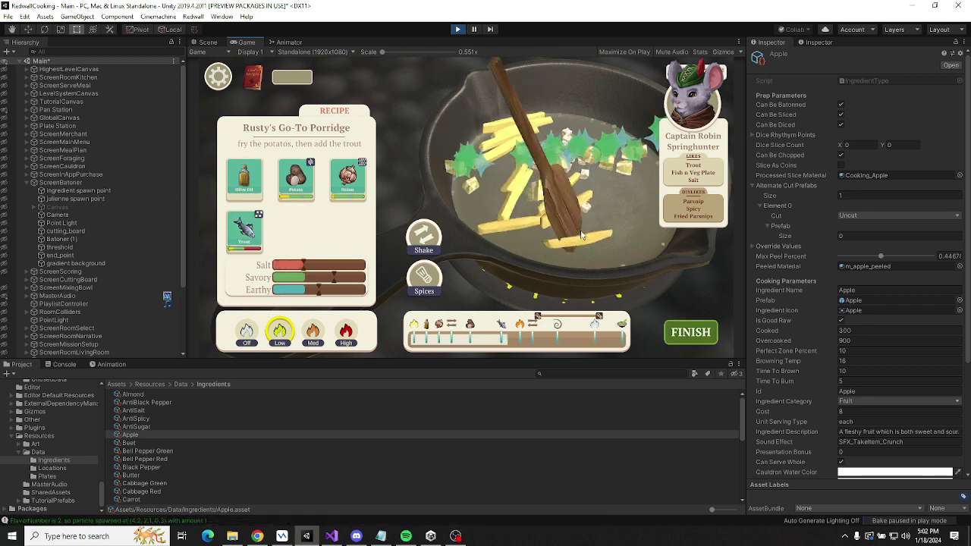
{"action": "left_click", "coordinate": [312, 332]}
{"action": "left_click", "coordinate": [424, 233]}
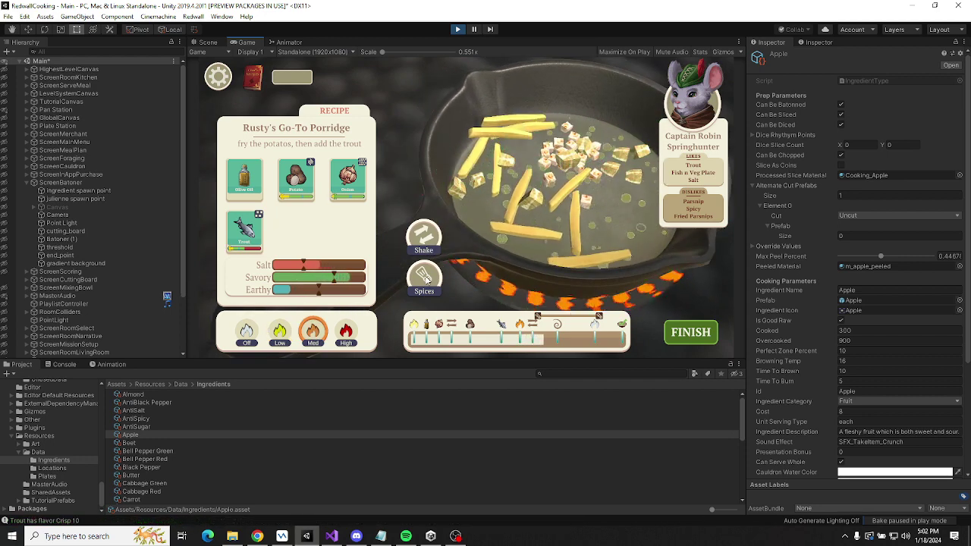
{"action": "left_click", "coordinate": [423, 275]}
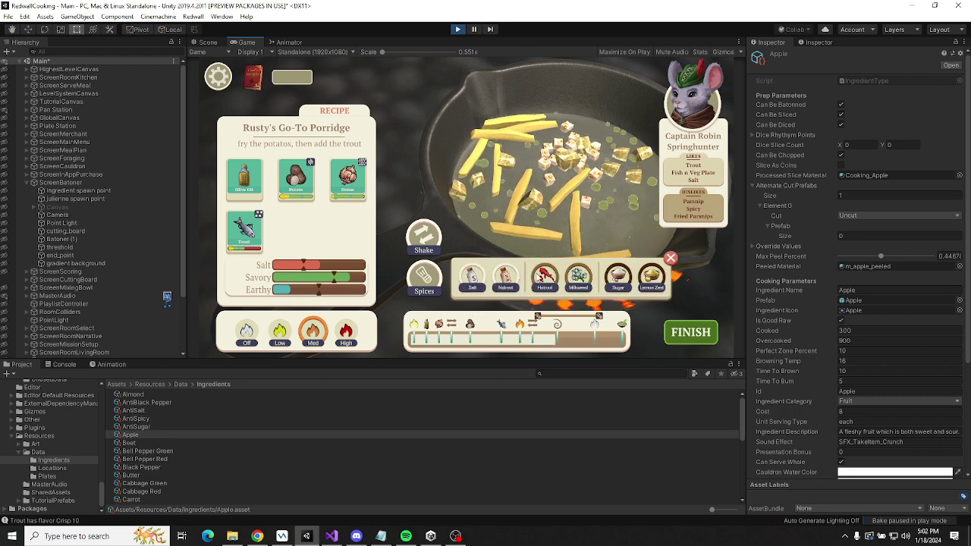
Season the frying pan with Hotroot and finish the cooking stage with the heat turned off.
{"action": "left_click", "coordinate": [546, 279]}
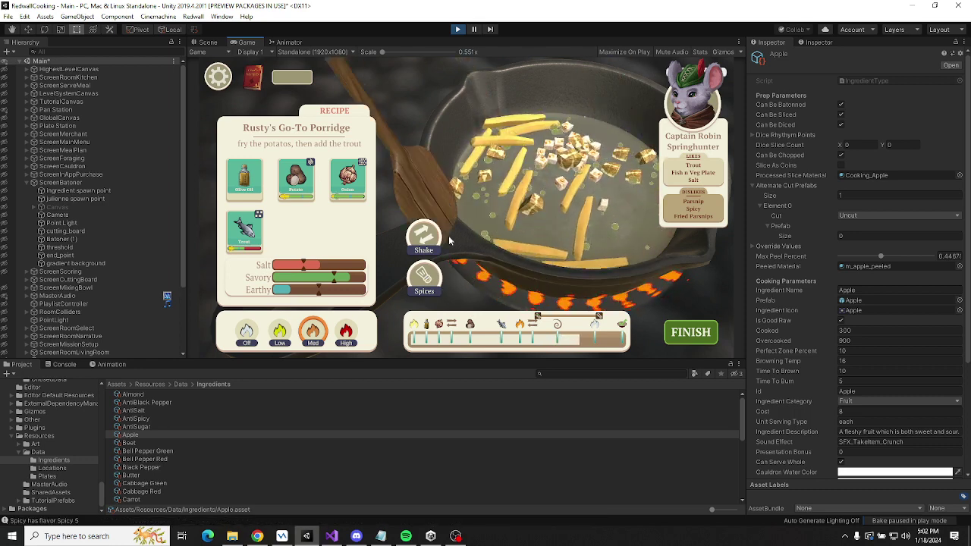
{"action": "left_click", "coordinate": [437, 280]}
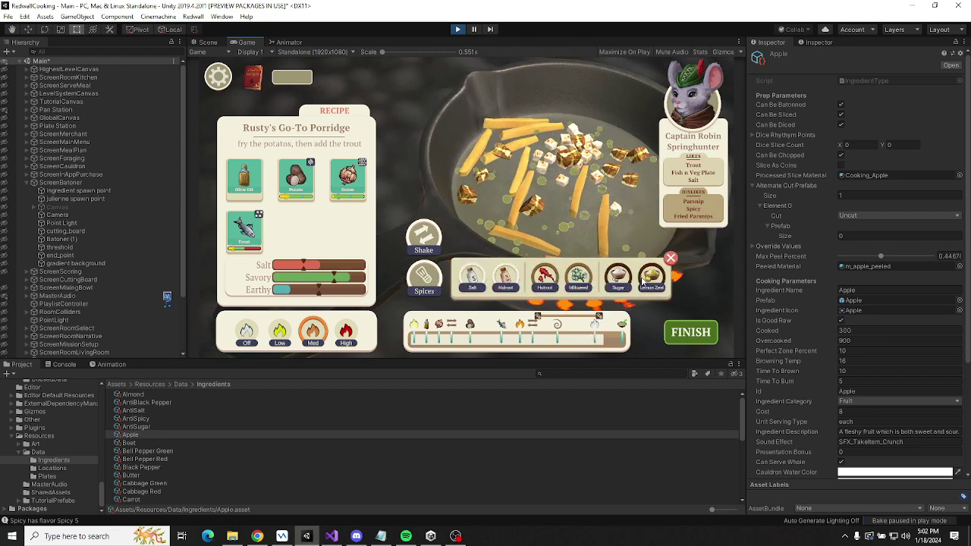
{"action": "left_click", "coordinate": [609, 284]}
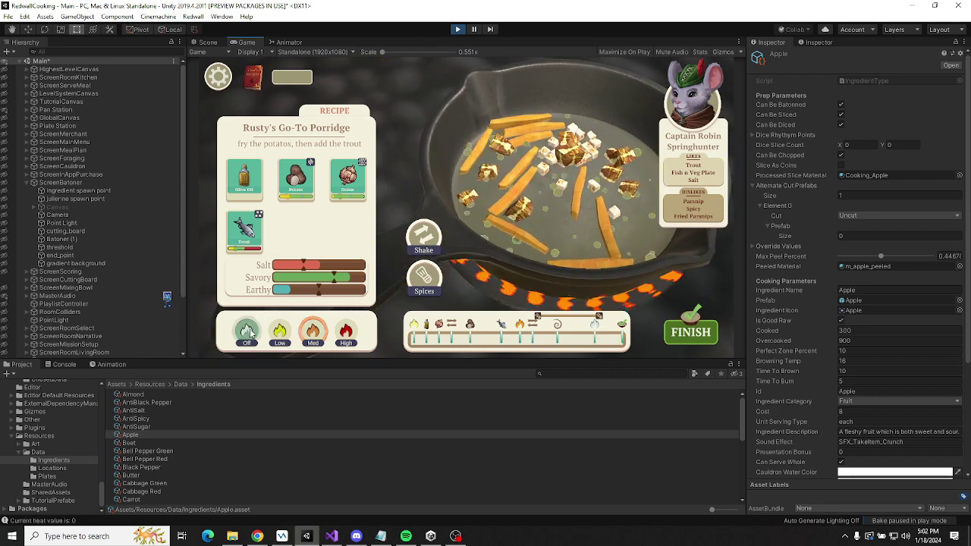
{"action": "left_click", "coordinate": [690, 331]}
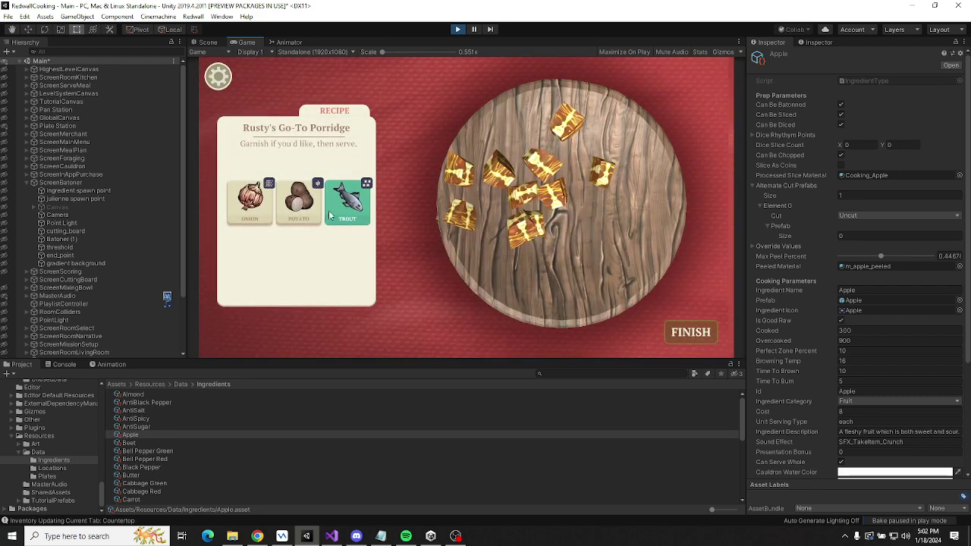
Add the potato and onion to the plate with the trout and submit the dish for grading.
{"action": "left_click", "coordinate": [292, 201]}
{"action": "left_click", "coordinate": [258, 204]}
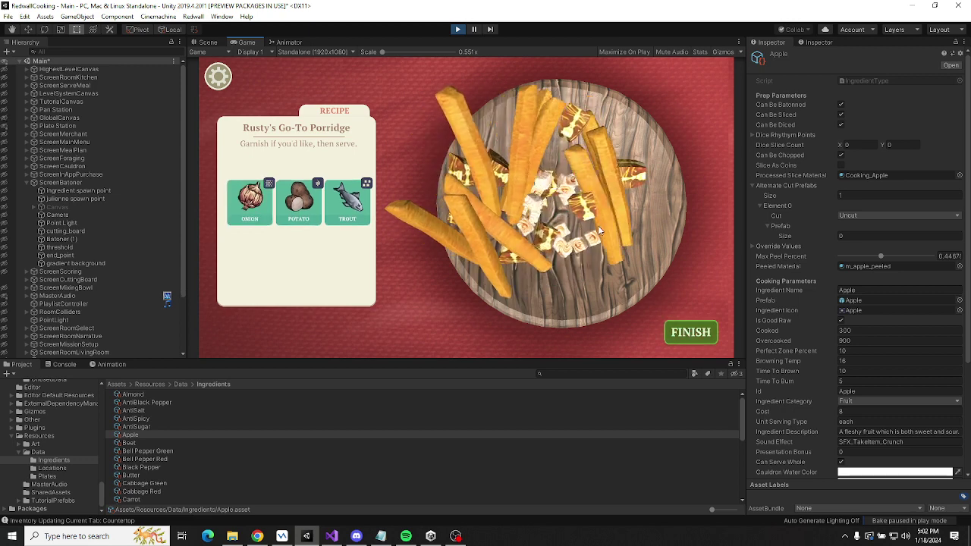
{"action": "left_click", "coordinate": [690, 333]}
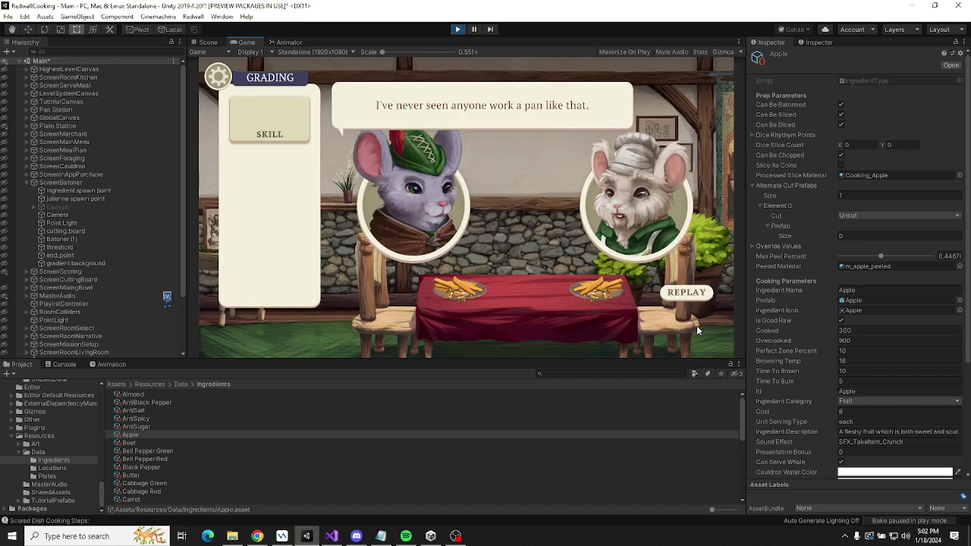
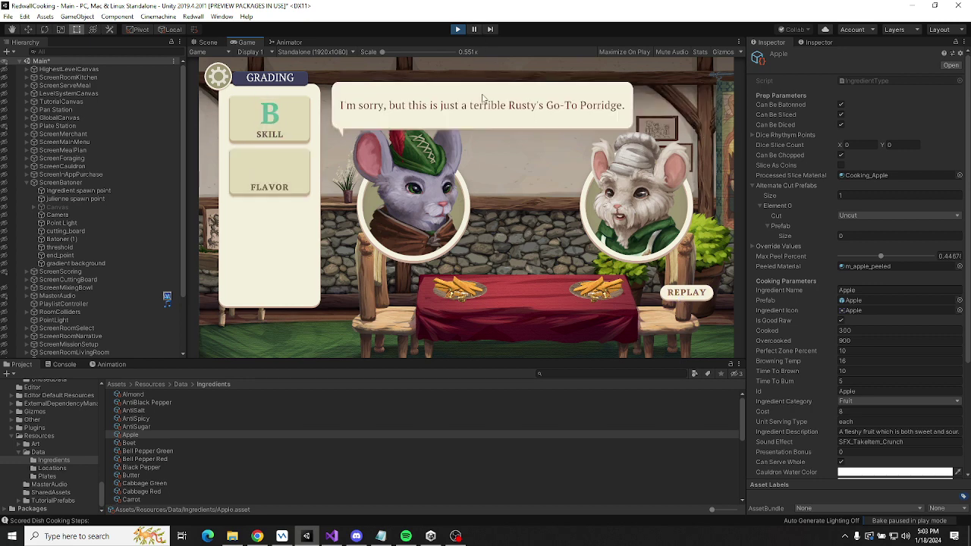
Stop play mode and switch to the ClickUp bug task about inconsistent ingredient drag and drop in Chrome.
{"action": "left_click", "coordinate": [465, 33]}
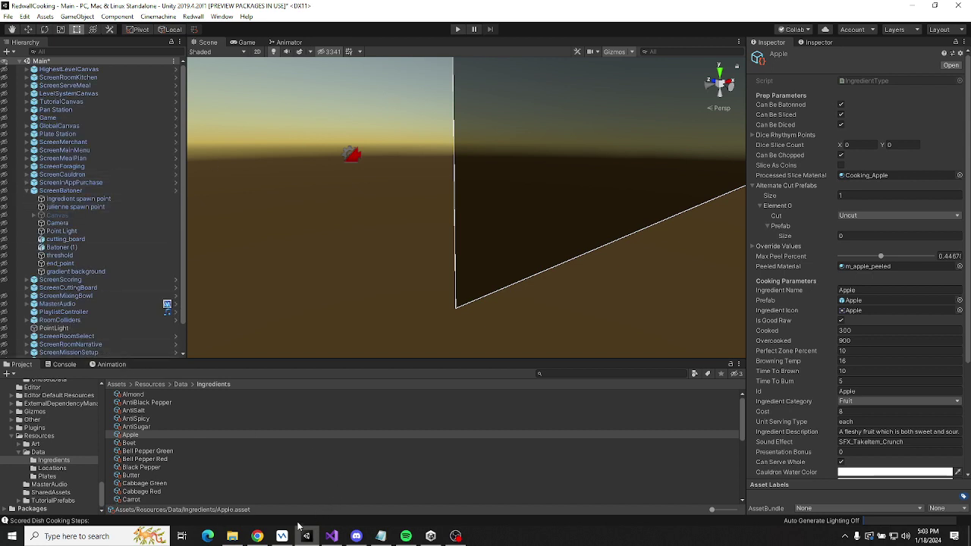
{"action": "mouse_move", "coordinate": [282, 536]}
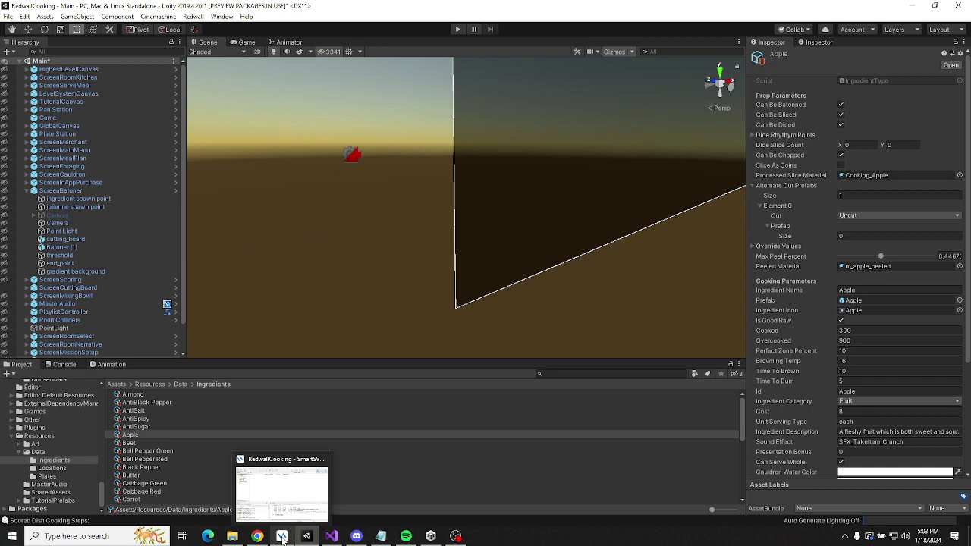
{"action": "left_click", "coordinate": [295, 495]}
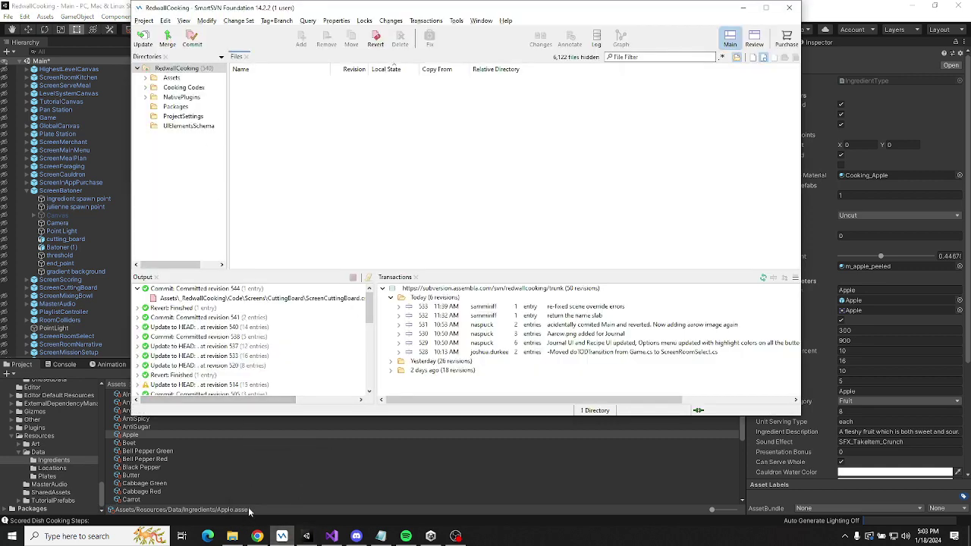
{"action": "left_click", "coordinate": [260, 536]}
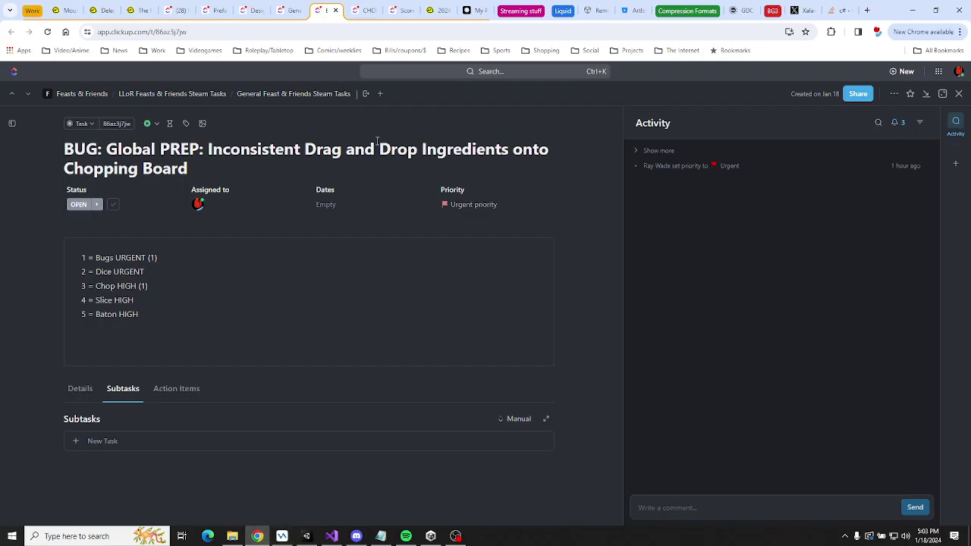
Delete the whole numbered priority list from the bug task's description.
{"action": "left_click_drag", "start_coordinate": [159, 326], "coordinate": [2, 243]}
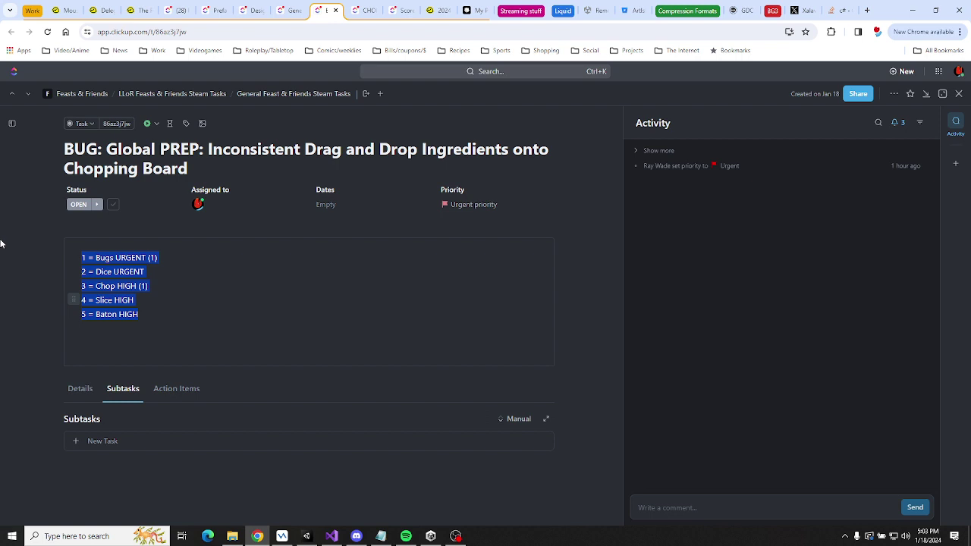
{"action": "left_click_drag", "start_coordinate": [144, 317], "coordinate": [59, 265]}
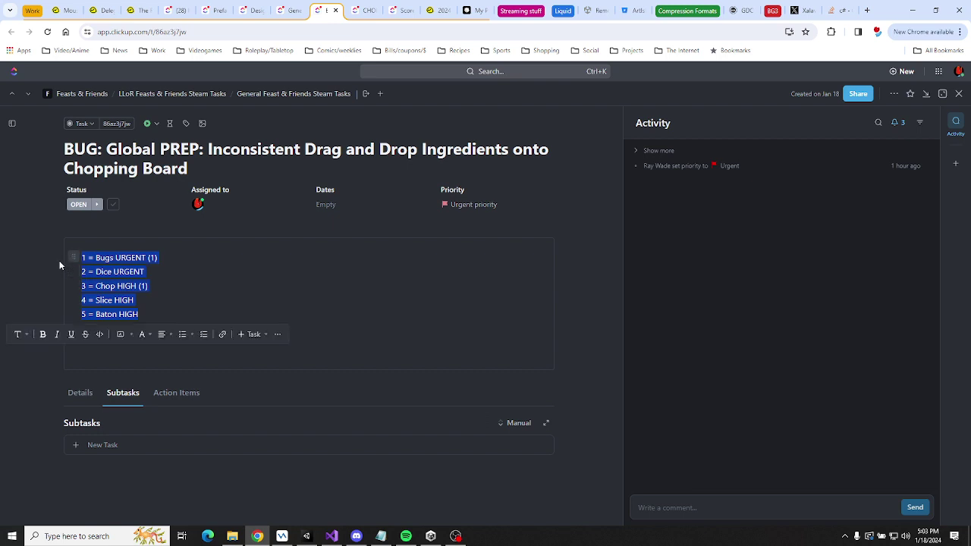
{"action": "key", "text": "BackSpace"}
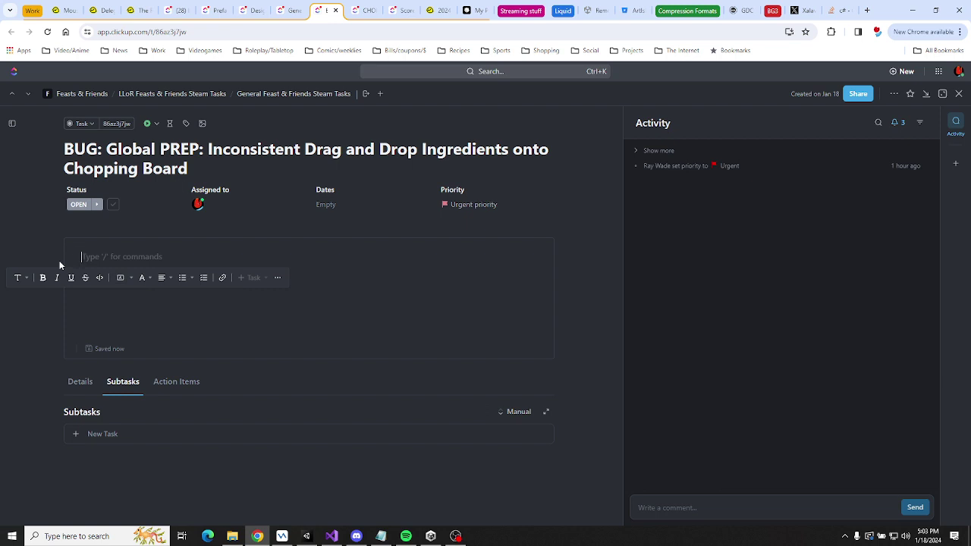
Write the description opening "Sometimes when we drag an ingredient onto the cuttingboard in order to cut it for a prep minigame, it just.... doesn't.".
{"action": "type", "text": "Sometimes "}
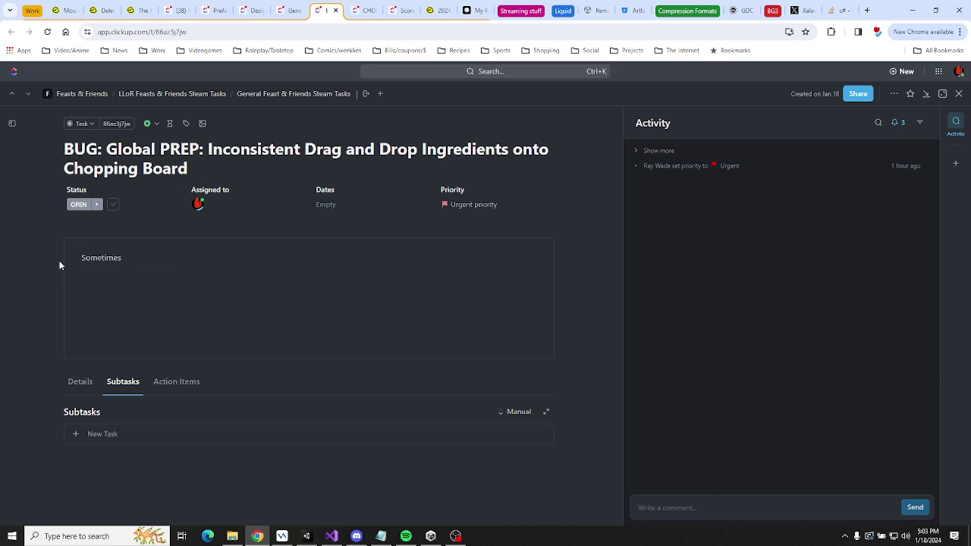
{"action": "type", "text": "when we gra"}
{"action": "key", "text": "BackSpace"}
{"action": "key", "text": "BackSpace"}
{"action": "key", "text": "BackSpace"}
{"action": "type", "text": "rag an ingredient from"}
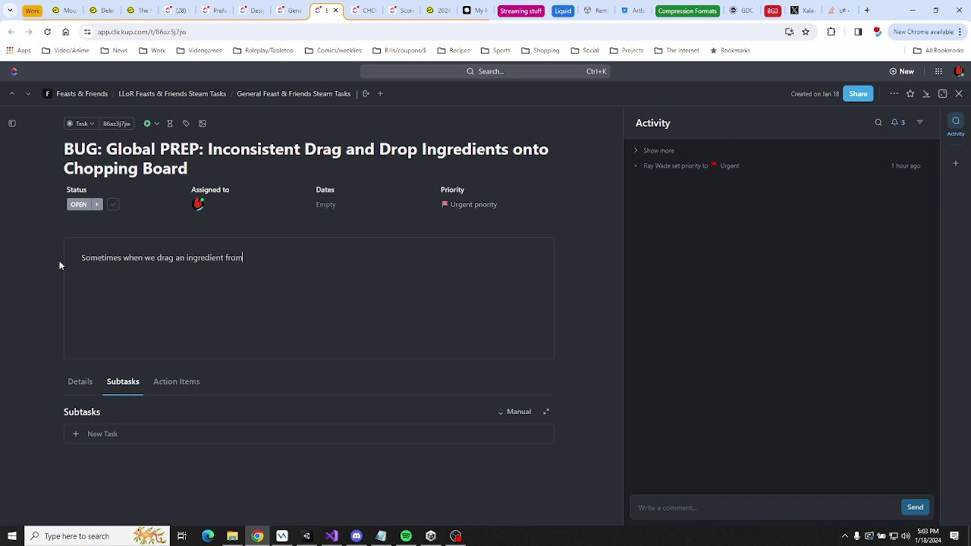
{"action": "key", "text": "BackSpace"}
{"action": "key", "text": "BackSpace"}
{"action": "key", "text": "BackSpace"}
{"action": "key", "text": "BackSpace"}
{"action": "type", "text": "onto the cuttingboard in ord"}
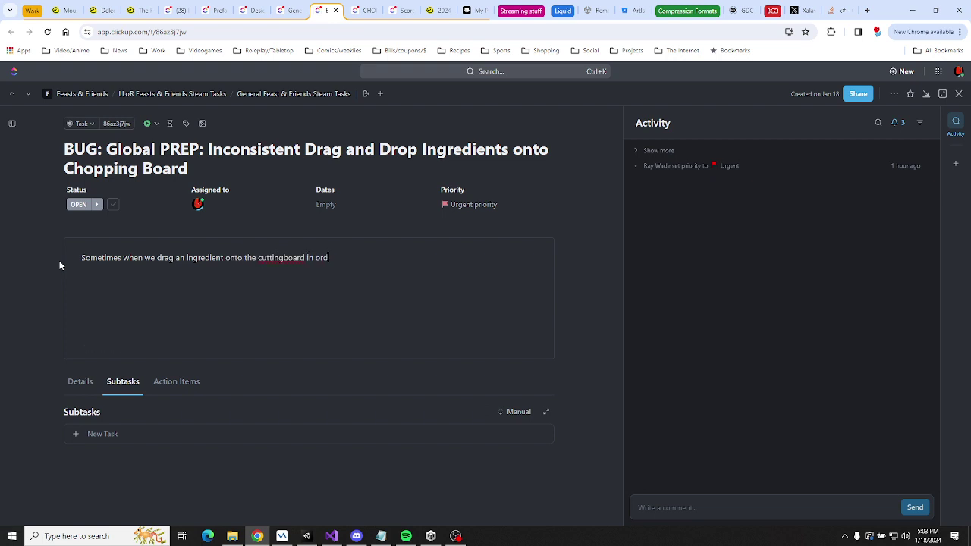
{"action": "type", "text": "er to cut it for a prep minigam"}
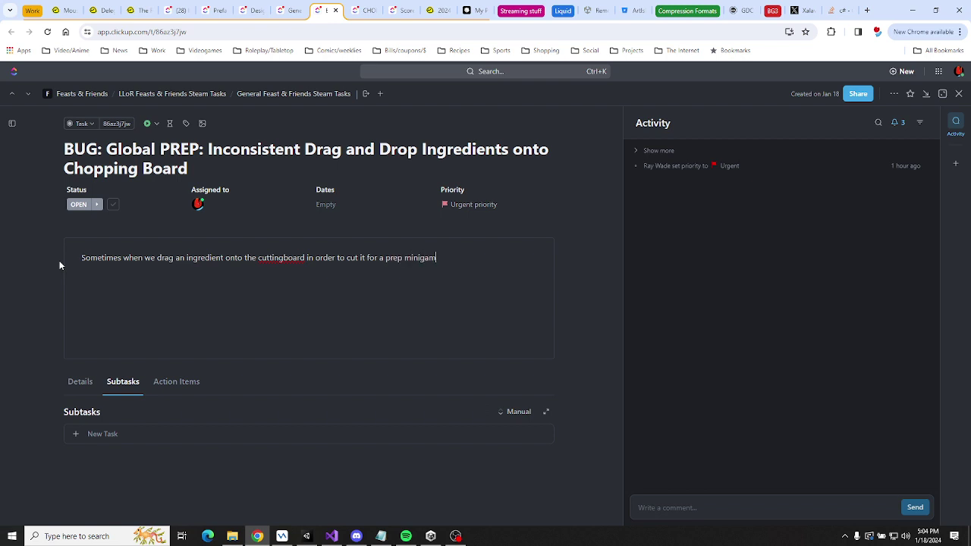
{"action": "type", "text": "e, it just.... doesn't. It appe"}
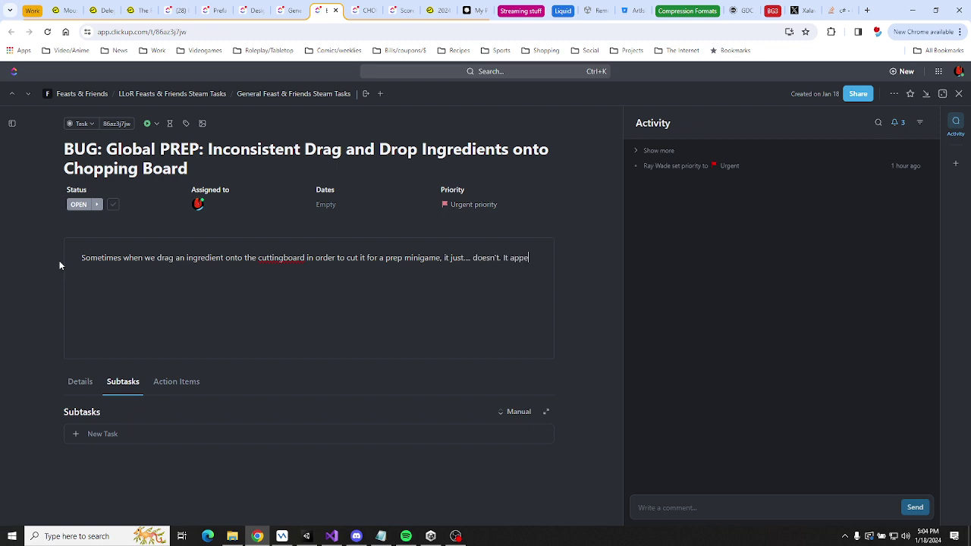
Continue the description with "It appears to be related to it's location, and in particular, if the preview circle isn't showing, it won't drop,".
{"action": "type", "text": "ars to be related to it"}
{"action": "key", "text": "BackSpace"}
{"action": "key", "text": "BackSpace"}
{"action": "key", "text": "BackSpace"}
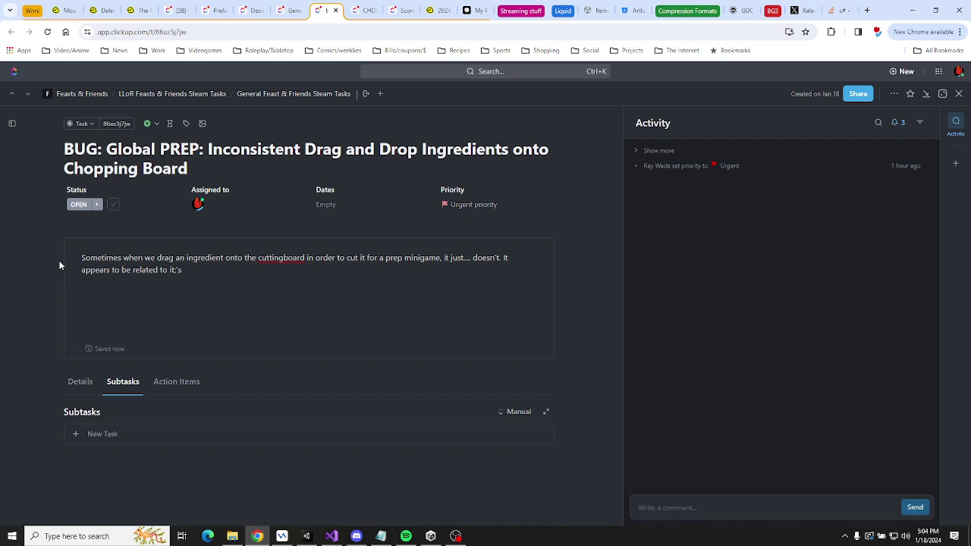
{"action": "type", "text": "'s locatio"}
{"action": "type", "text": "n, and sp"}
{"action": "type", "text": "parti"}
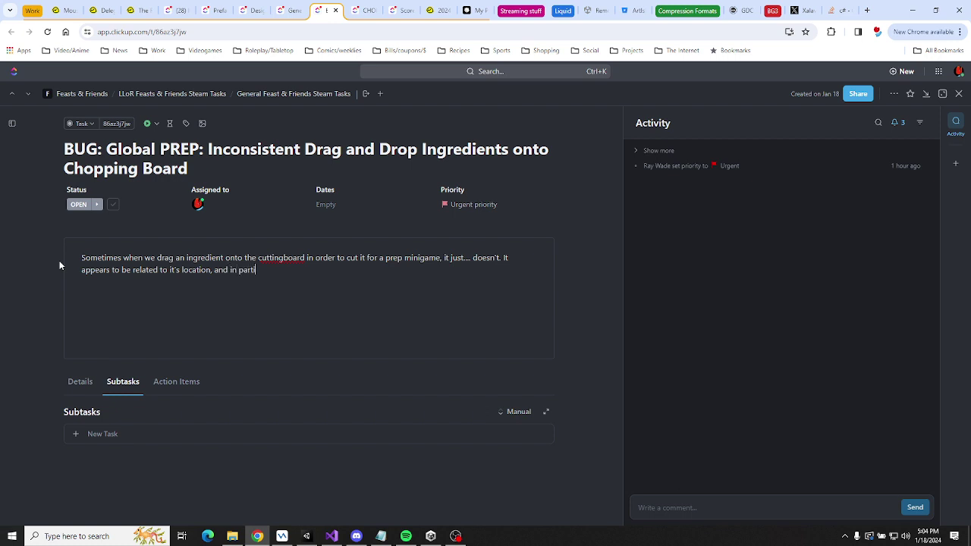
{"action": "type", "text": "cular, if the preview circle isn't "}
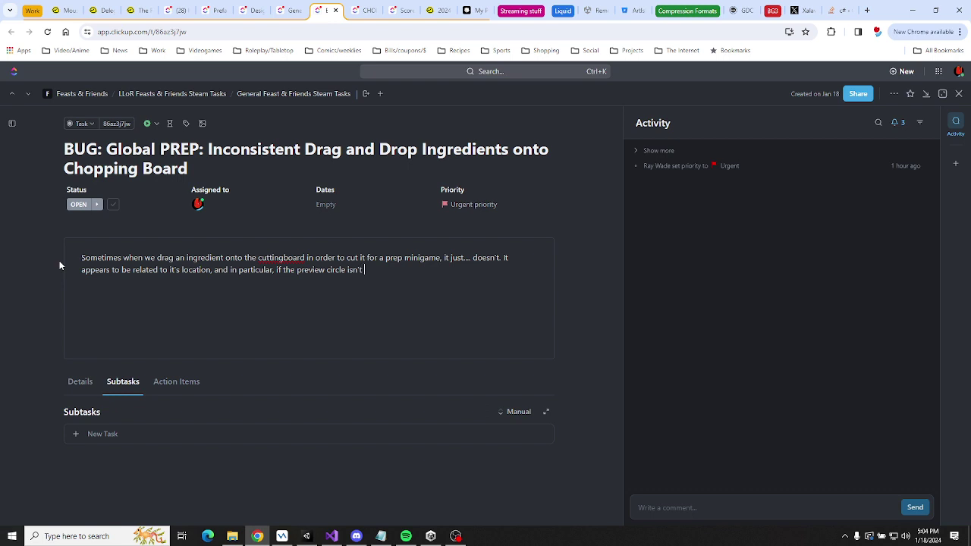
{"action": "type", "text": "showing. "}
{"action": "type", "text": "it won't drop, how"}
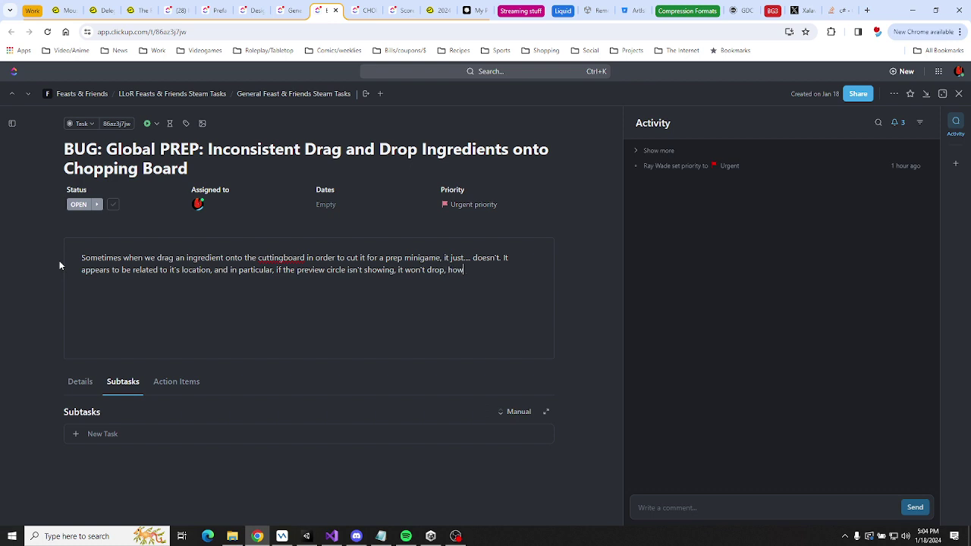
End the description with "however why doesnt' the preview circle consistently show? we must figure this out watson.".
{"action": "type", "text": "ever why doesnt' the preview circ"}
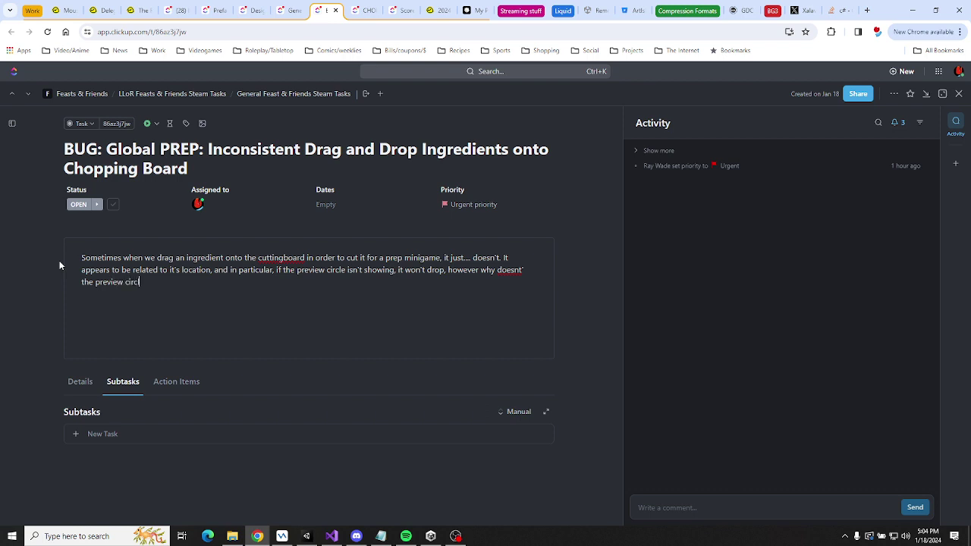
{"action": "type", "text": "le consistently show? we must "}
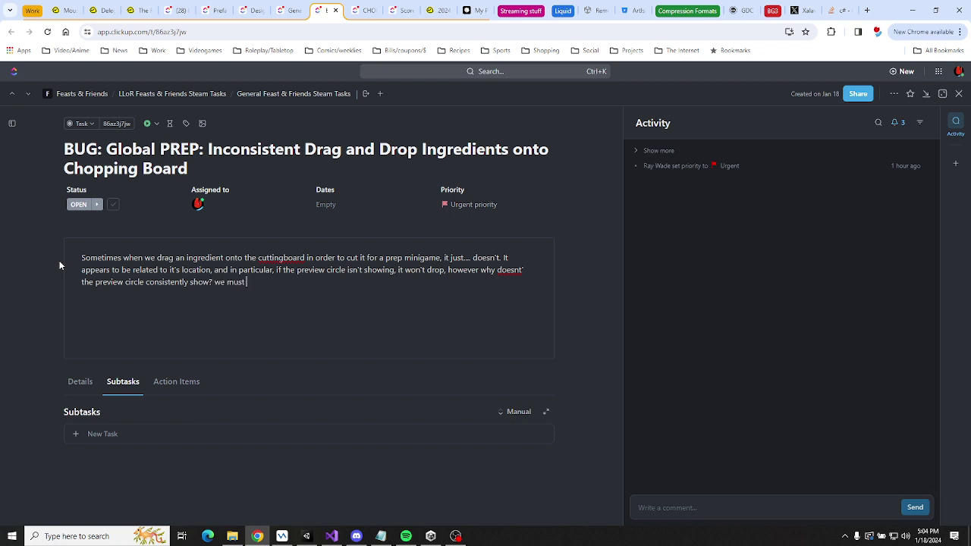
{"action": "type", "text": "figure this out watson."}
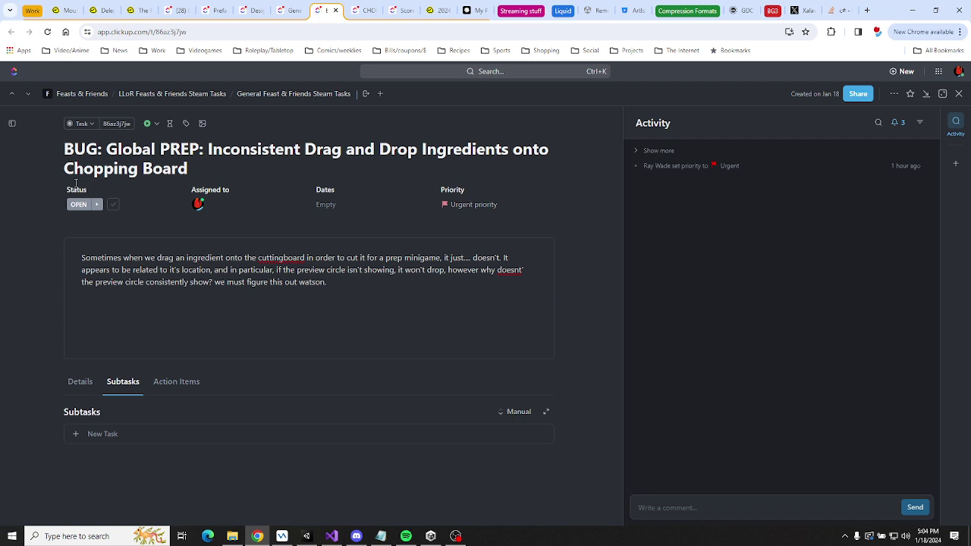
Capitalize "We" and "Watson" in the description and correct the spelling of "cutting board" and "doesn't".
{"action": "double_click", "coordinate": [219, 281]}
{"action": "key", "text": "BackSpace"}
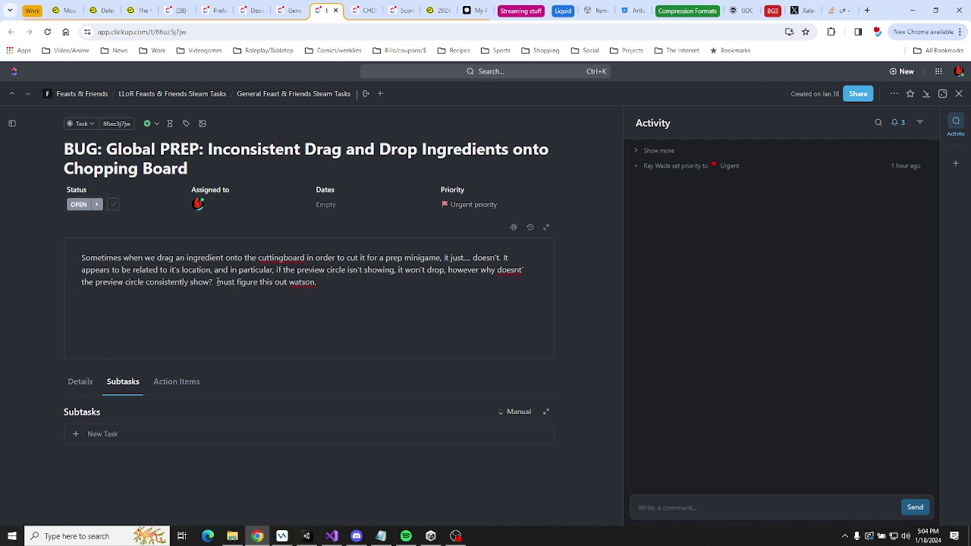
{"action": "type", "text": "We"}
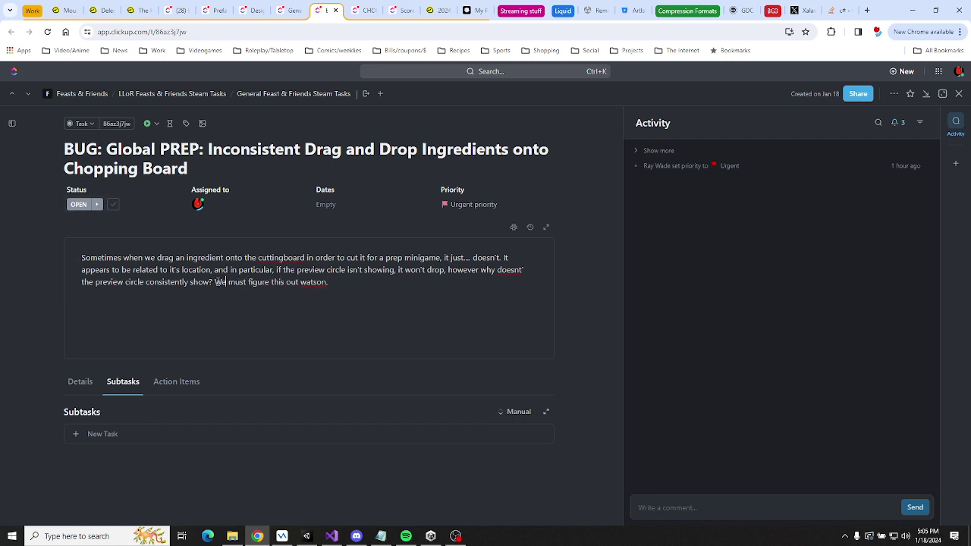
{"action": "left_click", "coordinate": [283, 258]}
{"action": "right_click", "coordinate": [511, 270]}
{"action": "left_click", "coordinate": [520, 282]}
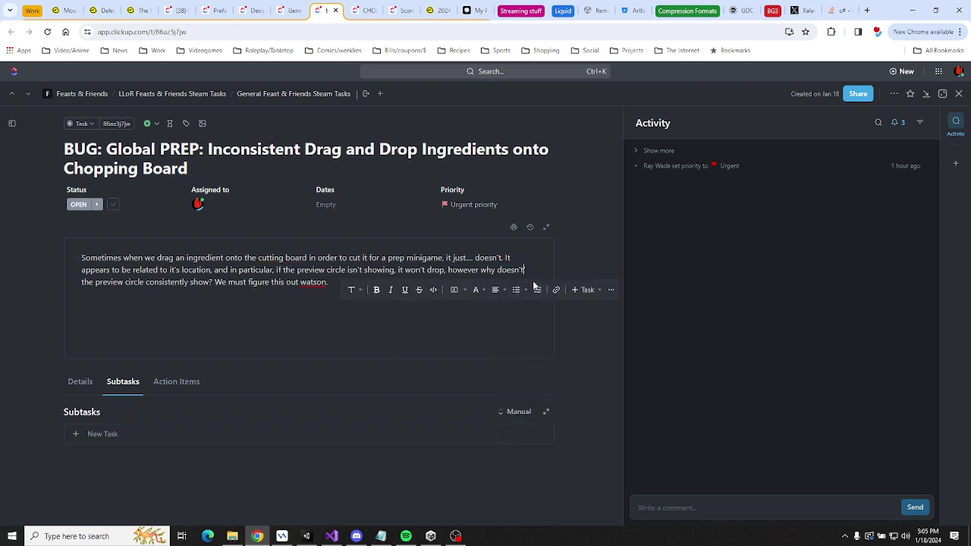
{"action": "right_click", "coordinate": [315, 283]}
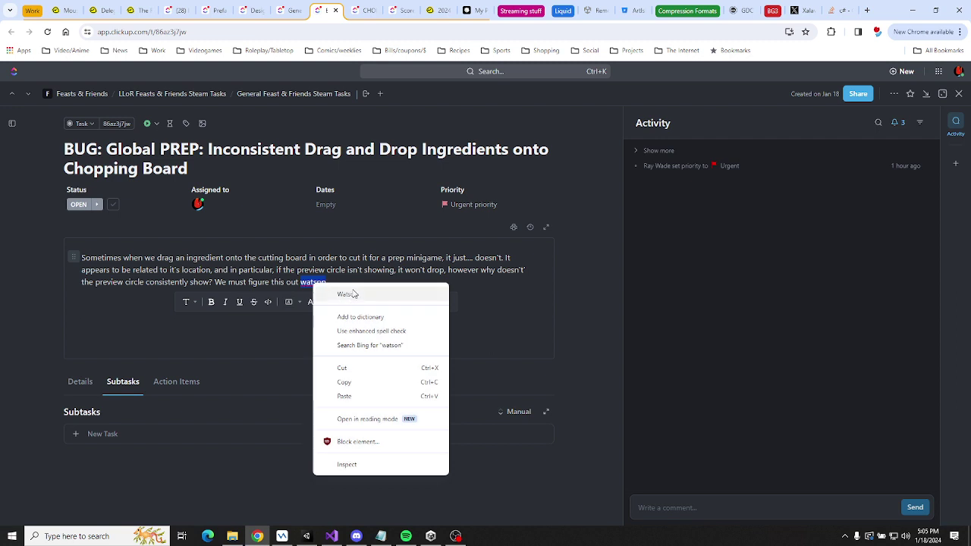
{"action": "left_click", "coordinate": [347, 294]}
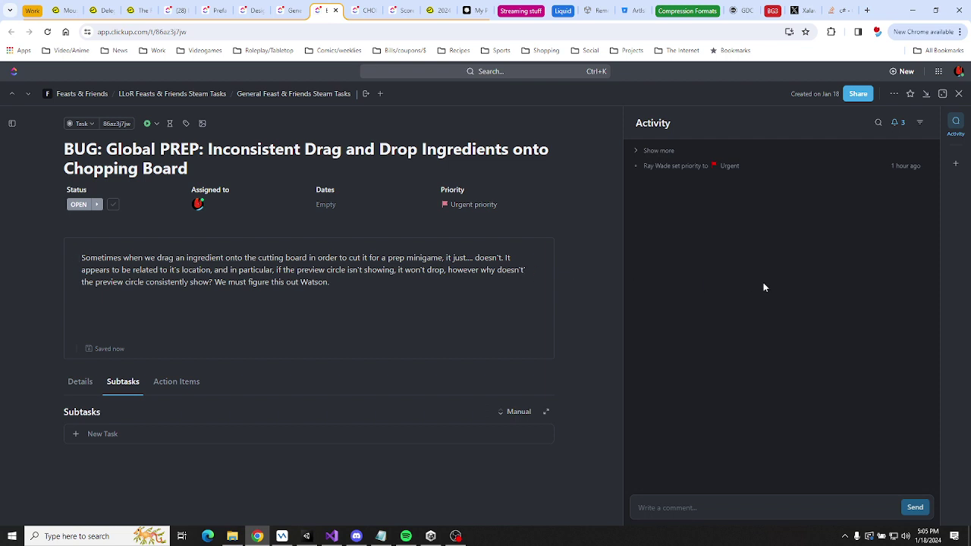
Set the bug task's status to In Progress and switch back to the Unity editor.
{"action": "left_click", "coordinate": [89, 205]}
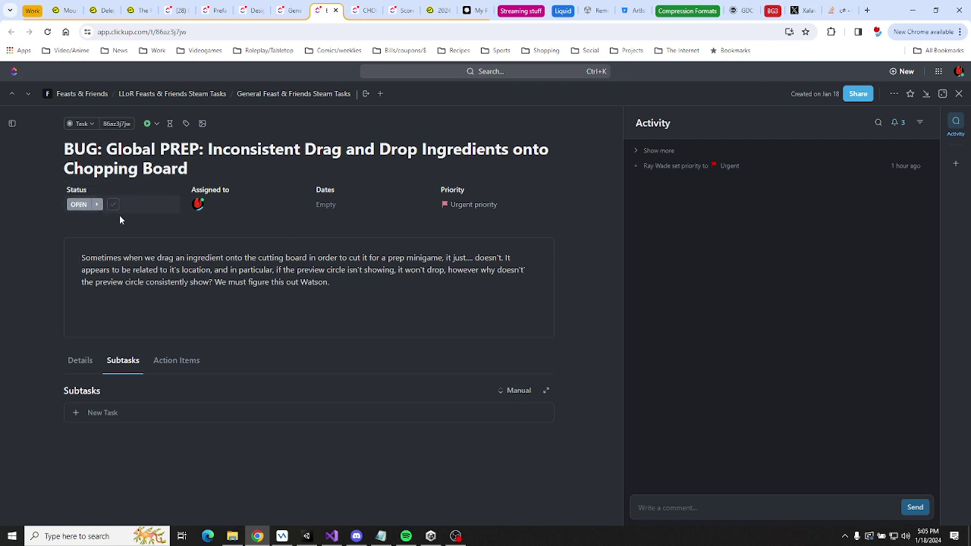
{"action": "left_click", "coordinate": [113, 353]}
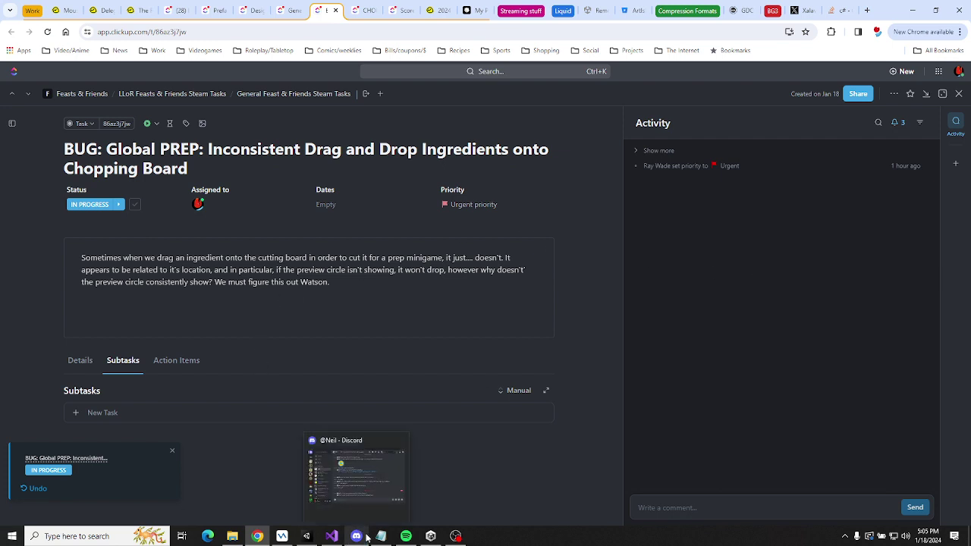
{"action": "left_click", "coordinate": [430, 536]}
{"action": "left_click", "coordinate": [43, 314]}
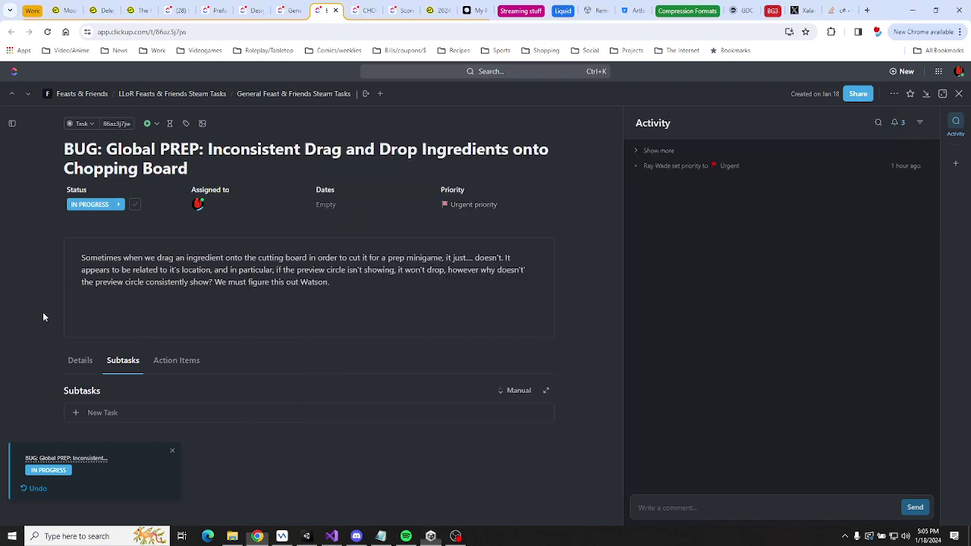
{"action": "left_click", "coordinate": [306, 537]}
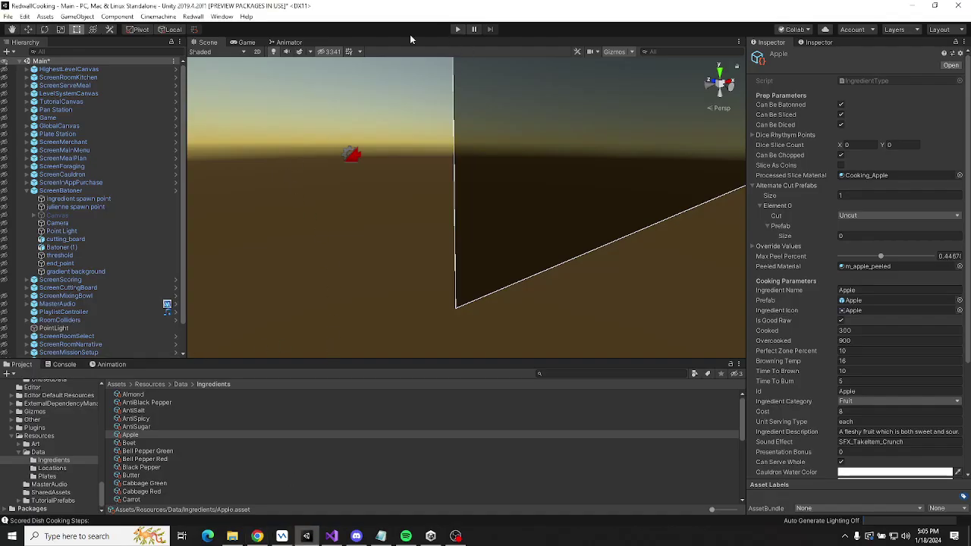
Run the game in Play mode and start a new story.
{"action": "left_click", "coordinate": [192, 16]}
{"action": "left_click", "coordinate": [217, 59]}
{"action": "left_click", "coordinate": [458, 30]}
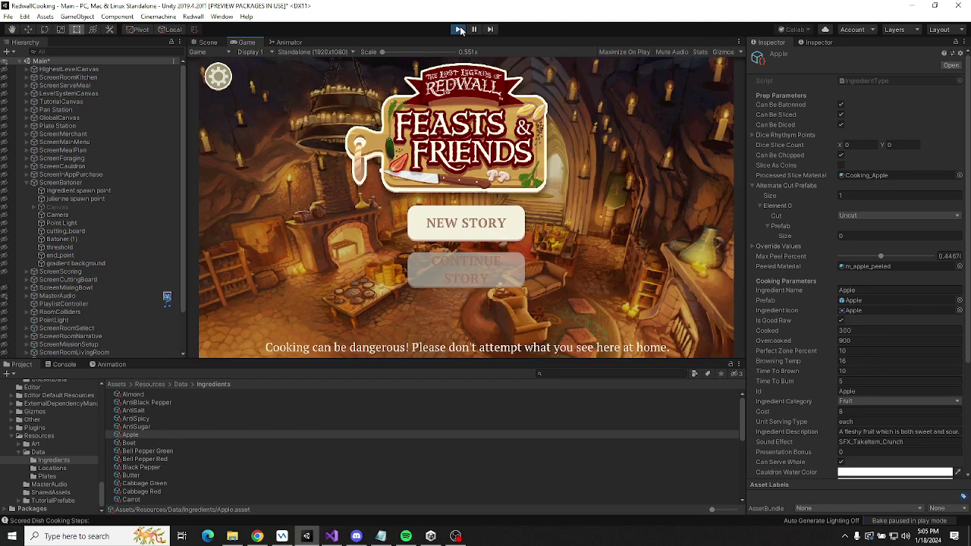
{"action": "left_click", "coordinate": [466, 224]}
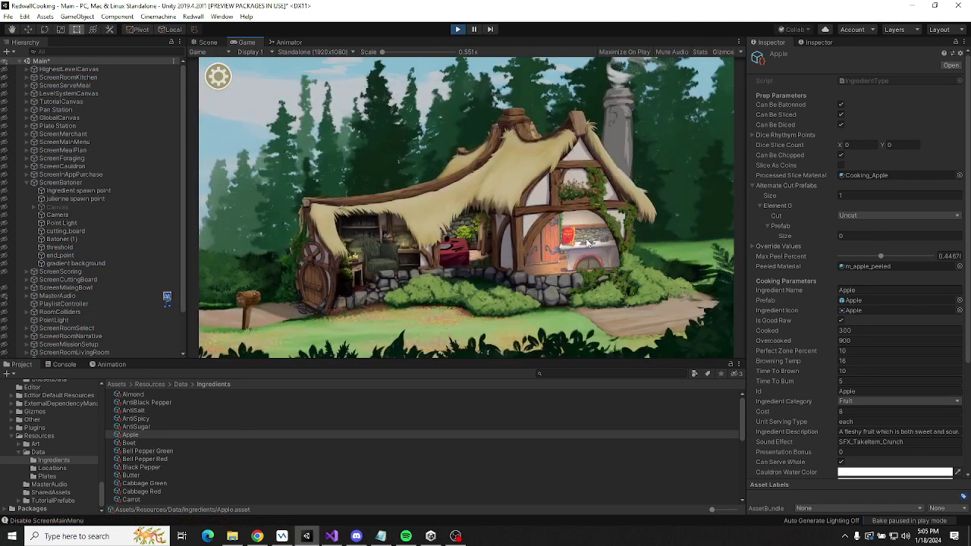
Enter the cottage's living room, skip the "A Mouse's Dream" dialogue and proceed to the recipe selection.
{"action": "left_click", "coordinate": [587, 243]}
{"action": "left_click", "coordinate": [690, 333]}
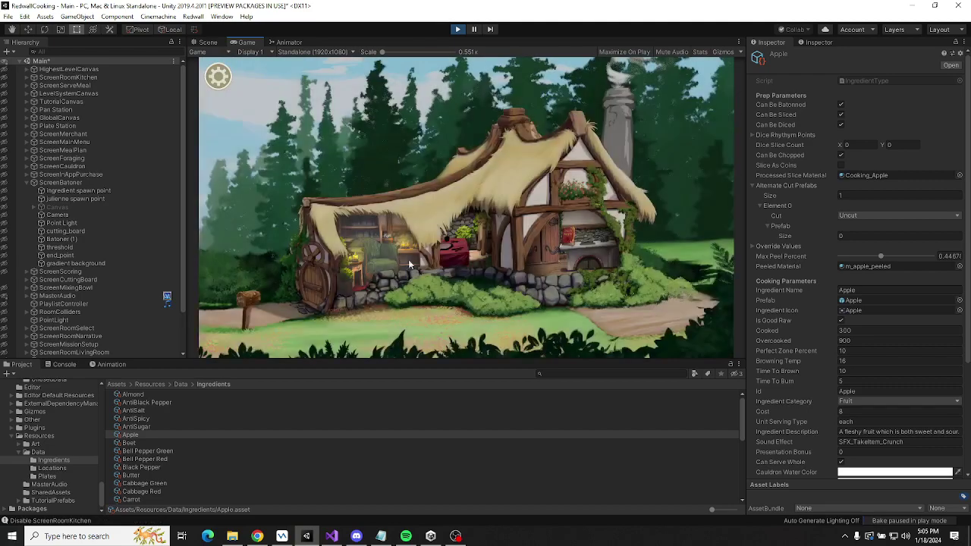
{"action": "left_click", "coordinate": [406, 255]}
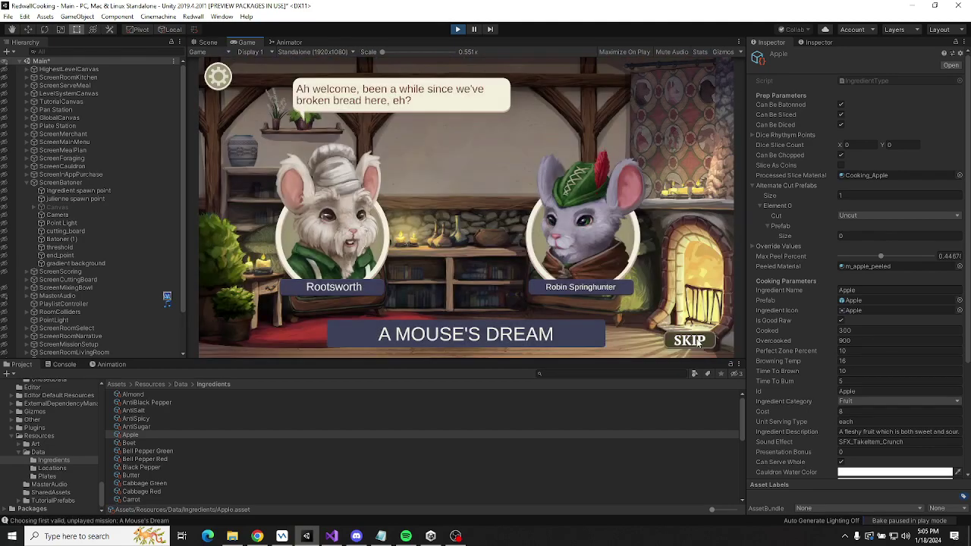
{"action": "left_click", "coordinate": [696, 341]}
{"action": "left_click", "coordinate": [589, 308]}
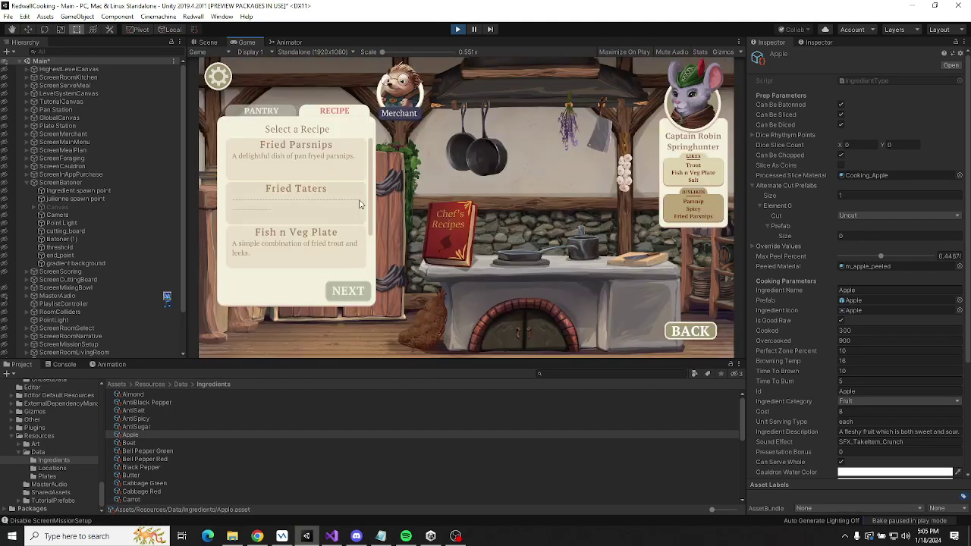
Check the collected and missing ingredients for the Fried Parsnips recipe and decline to start it.
{"action": "left_click", "coordinate": [296, 152]}
{"action": "left_click", "coordinate": [348, 291]}
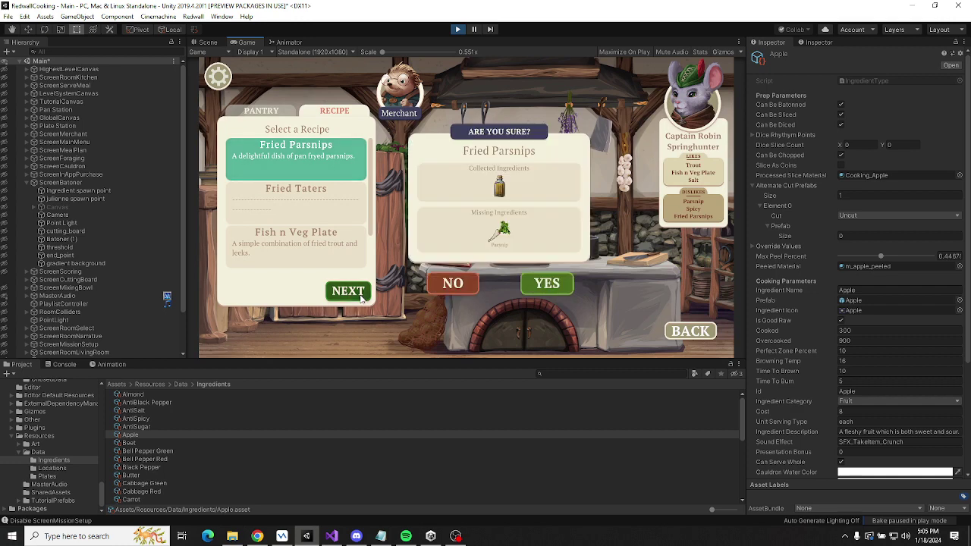
{"action": "left_click", "coordinate": [459, 291]}
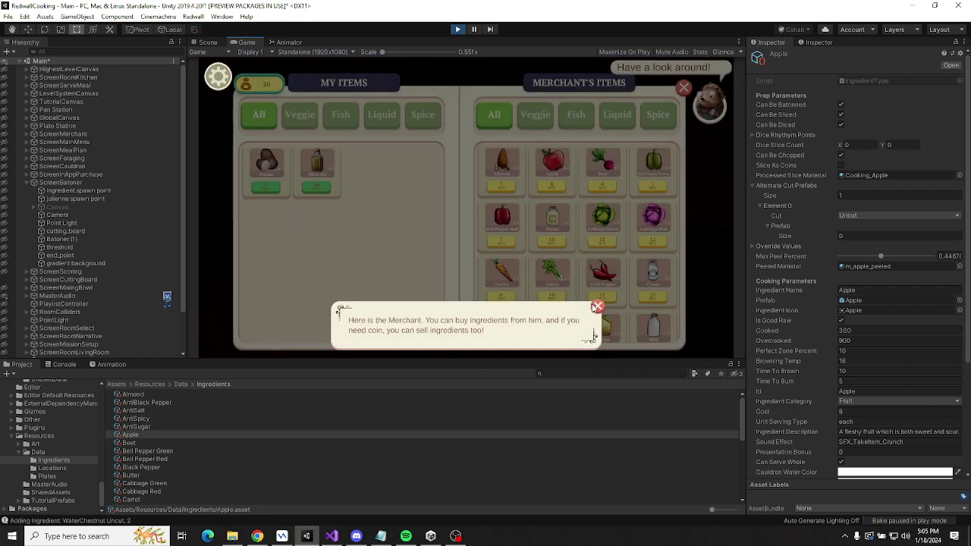
Dismiss the merchant's introduction, buy one parsnip and leave the shop.
{"action": "left_click", "coordinate": [595, 306]}
{"action": "scroll", "coordinate": [575, 292], "scroll_direction": "down", "scroll_amount": 5}
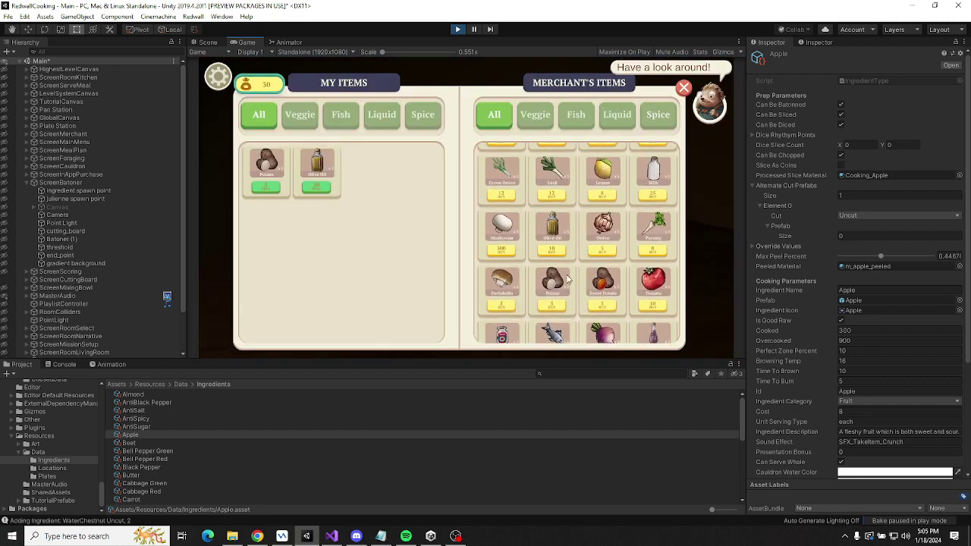
{"action": "scroll", "coordinate": [618, 262], "scroll_direction": "down", "scroll_amount": 1}
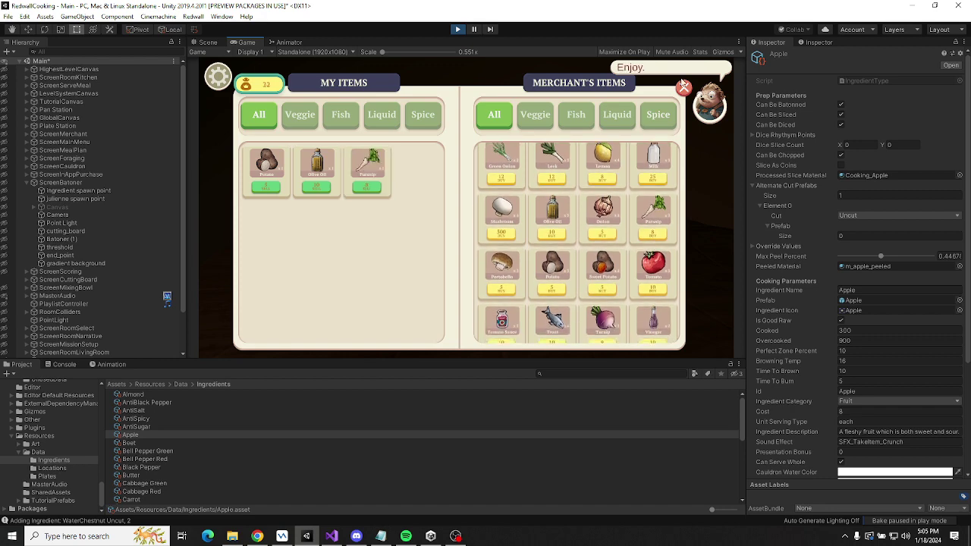
{"action": "left_click", "coordinate": [681, 90]}
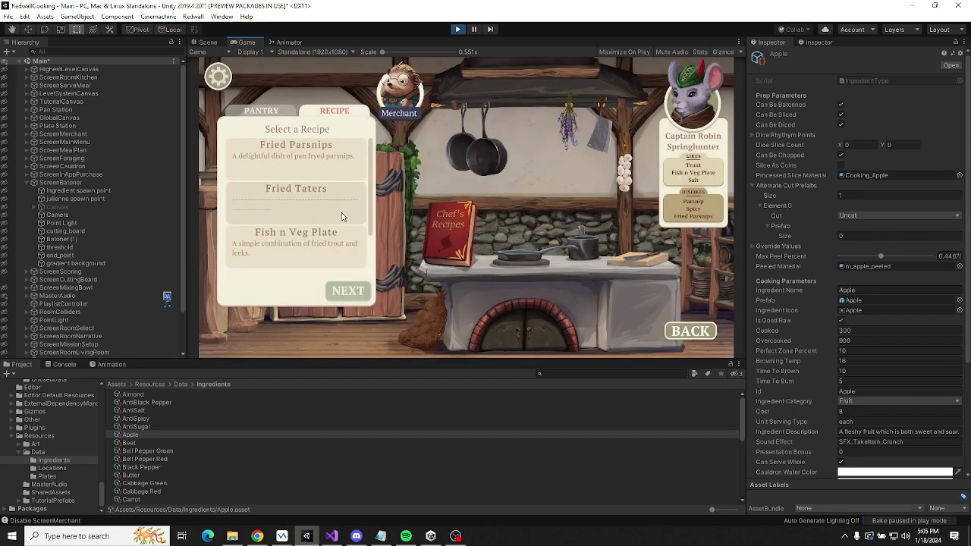
Select the Fried Parsnips recipe, confirm it and try out its ingredient cards on the cutting board screen.
{"action": "left_click", "coordinate": [271, 148]}
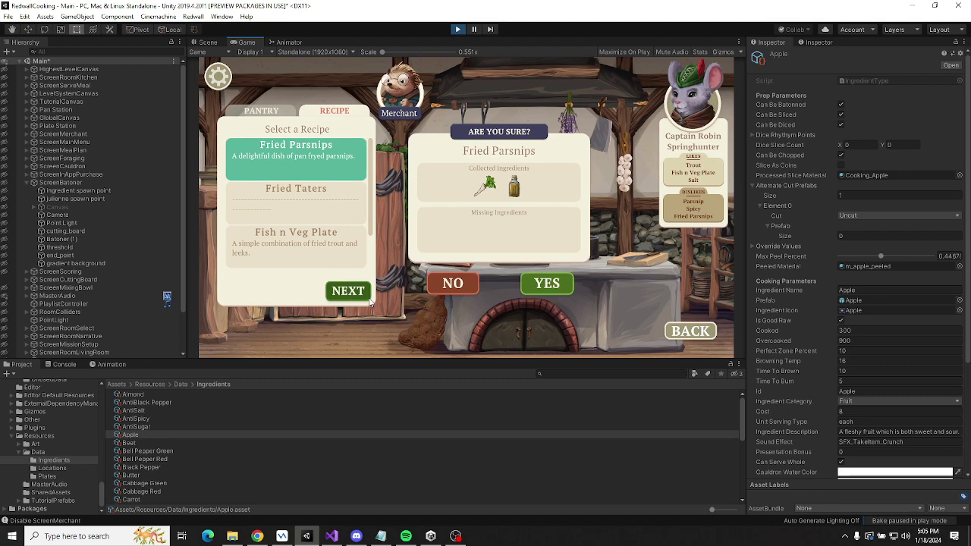
{"action": "left_click", "coordinate": [537, 281]}
{"action": "left_click", "coordinate": [600, 70]}
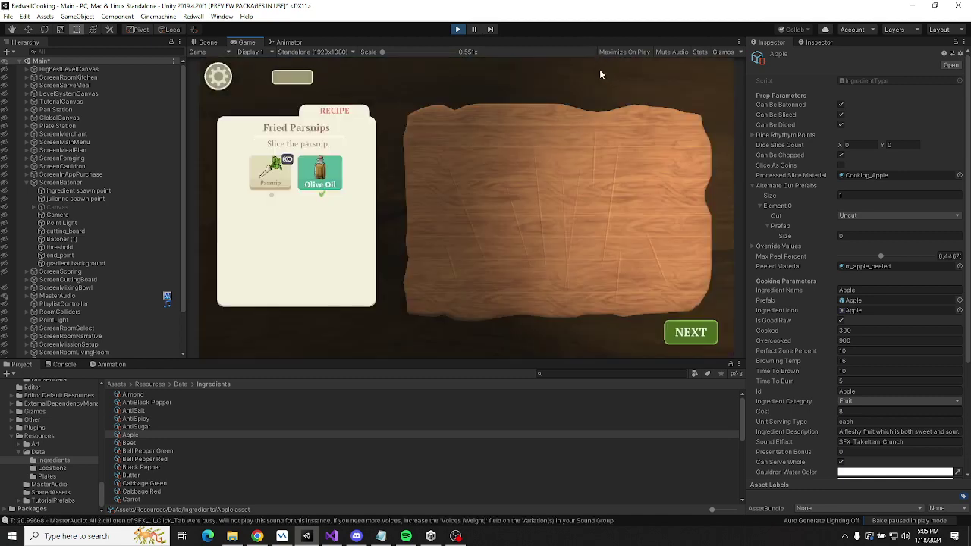
{"action": "mouse_move", "coordinate": [301, 196]}
{"action": "left_mouse_down"}
{"action": "mouse_move", "coordinate": [516, 217]}
{"action": "mouse_move", "coordinate": [568, 190]}
{"action": "mouse_move", "coordinate": [459, 218]}
{"action": "mouse_move", "coordinate": [519, 216]}
{"action": "mouse_move", "coordinate": [606, 271]}
{"action": "mouse_move", "coordinate": [512, 189]}
{"action": "mouse_move", "coordinate": [478, 179]}
{"action": "mouse_move", "coordinate": [516, 212]}
{"action": "mouse_move", "coordinate": [662, 220]}
{"action": "mouse_move", "coordinate": [505, 210]}
{"action": "mouse_move", "coordinate": [507, 226]}
{"action": "mouse_move", "coordinate": [509, 217]}
{"action": "mouse_move", "coordinate": [647, 257]}
{"action": "mouse_move", "coordinate": [502, 210]}
{"action": "mouse_move", "coordinate": [392, 200]}
{"action": "mouse_move", "coordinate": [507, 156]}
{"action": "mouse_move", "coordinate": [397, 155]}
{"action": "mouse_move", "coordinate": [390, 178]}
{"action": "mouse_move", "coordinate": [402, 176]}
{"action": "mouse_move", "coordinate": [402, 189]}
{"action": "mouse_move", "coordinate": [383, 210]}
{"action": "mouse_move", "coordinate": [291, 211]}
{"action": "left_mouse_up"}
Switch to the Scene view, collapse ScreenBatoner and frame the ScreenCuttingBoard object.
{"action": "left_click", "coordinate": [208, 42]}
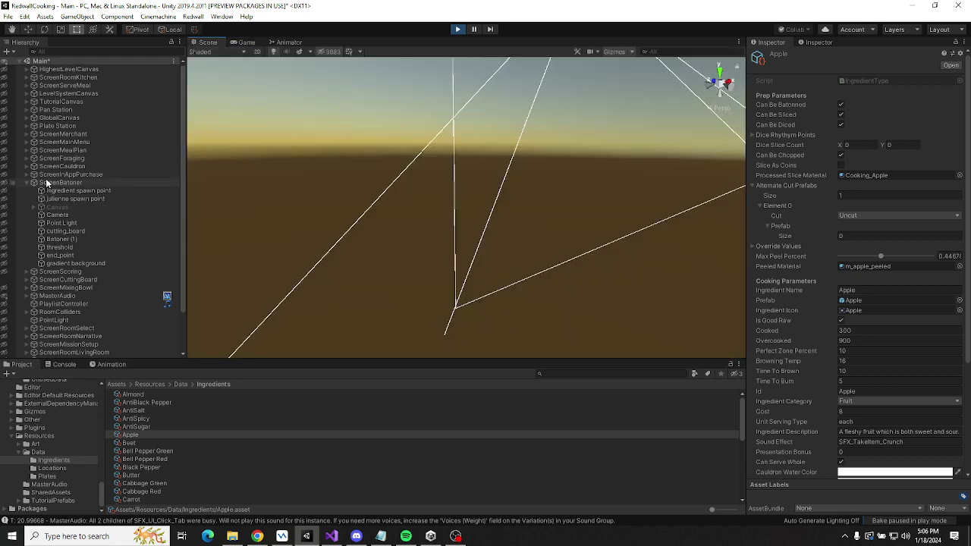
{"action": "left_click", "coordinate": [27, 185]}
{"action": "left_click", "coordinate": [61, 190]}
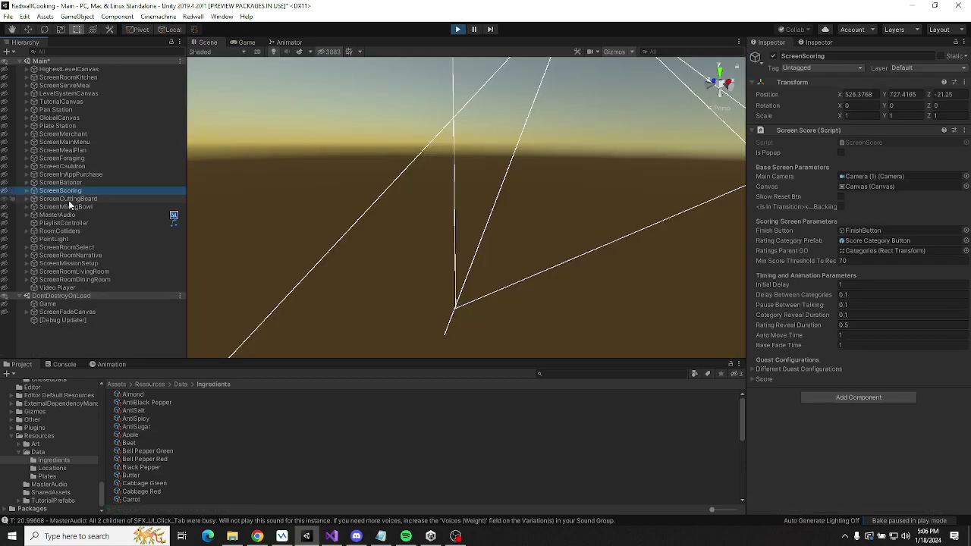
{"action": "left_click", "coordinate": [69, 198]}
{"action": "key", "text": "f"}
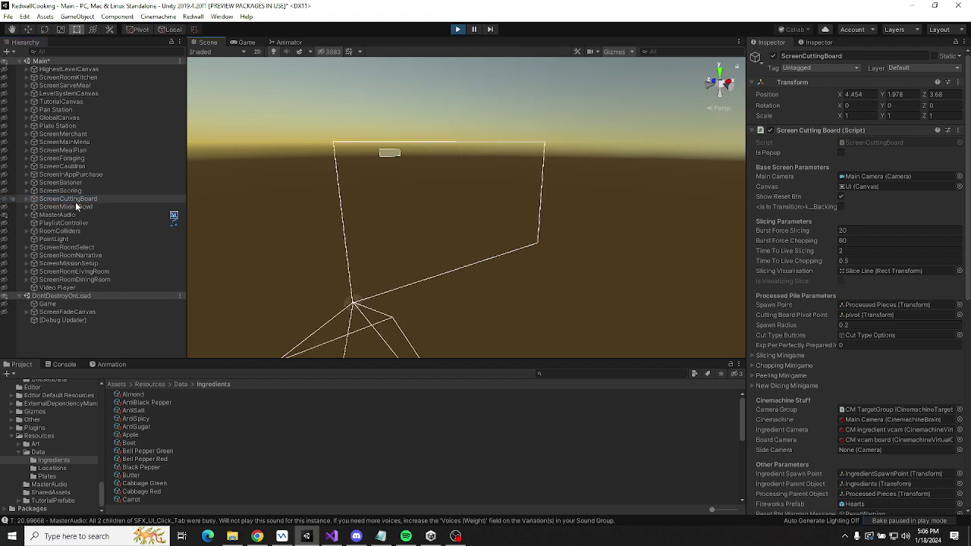
Select the pivot object inside ScreenCuttingBoard and frame the cutting board from a low side angle.
{"action": "left_click", "coordinate": [27, 199]}
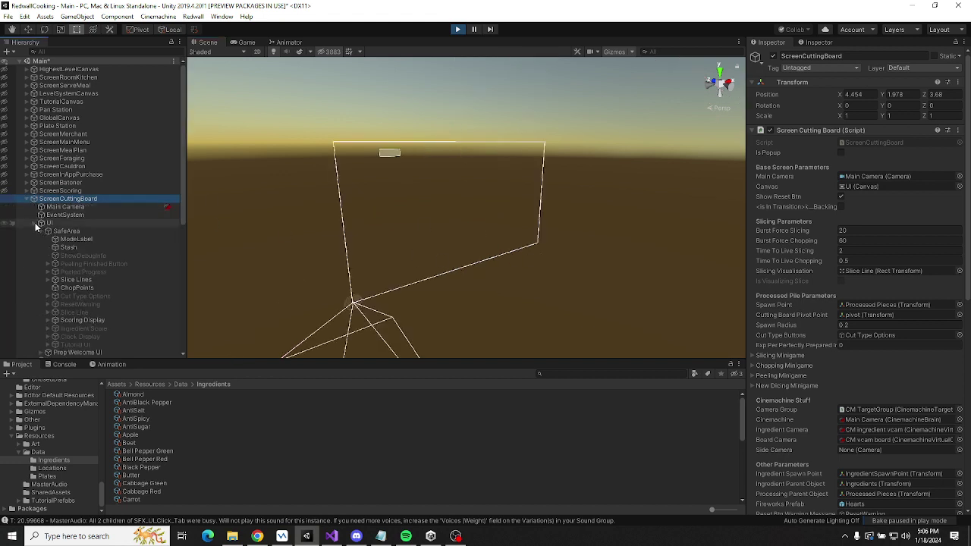
{"action": "left_click", "coordinate": [36, 224]}
{"action": "left_click", "coordinate": [48, 231]}
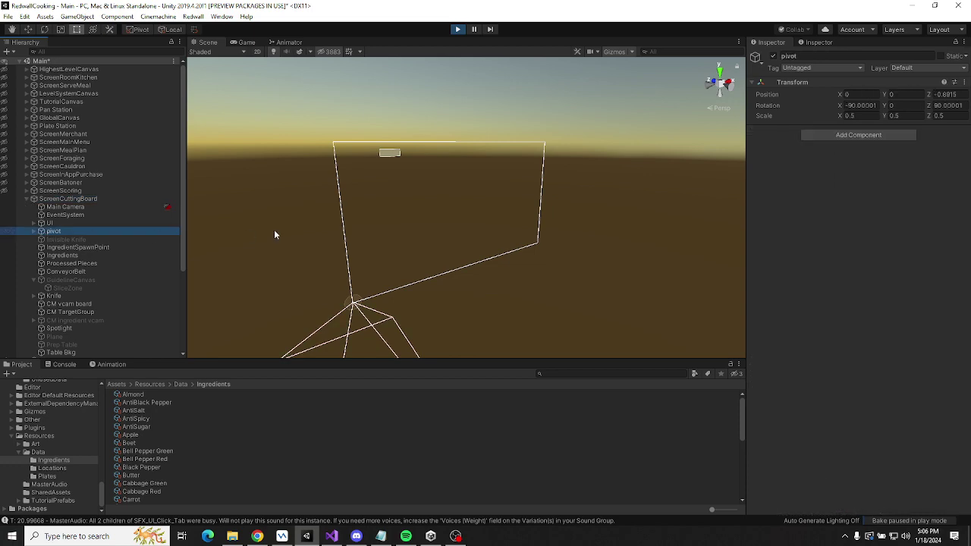
{"action": "key", "text": "f"}
{"action": "left_click_drag", "start_coordinate": [328, 219], "coordinate": [507, 197], "text": "alt"}
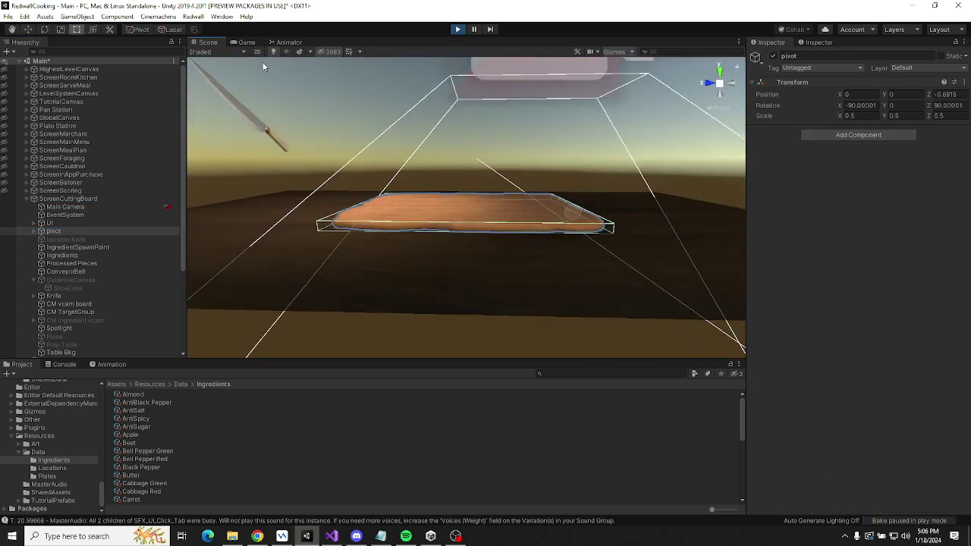
Open the Physics Debugger and dock it below the Inspector.
{"action": "left_click", "coordinate": [230, 54]}
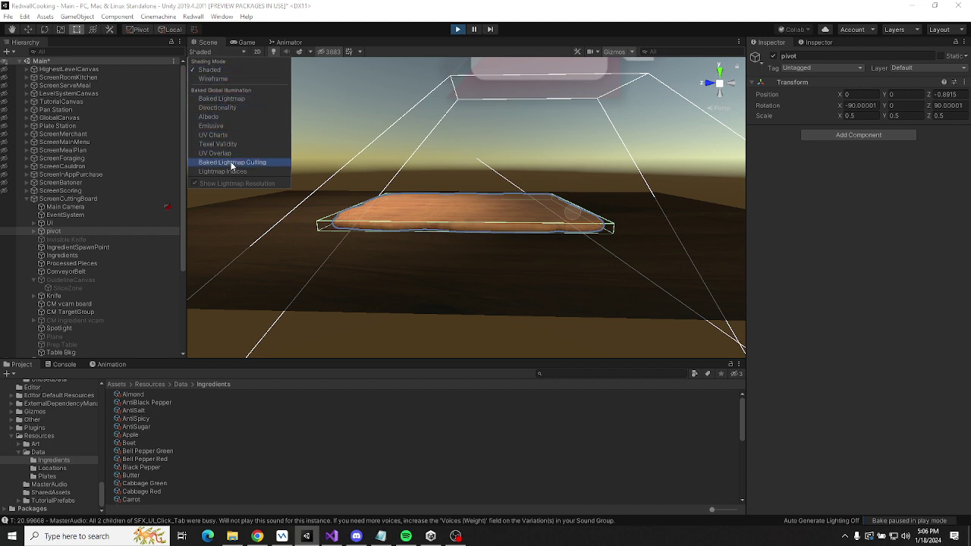
{"action": "left_click", "coordinate": [222, 16]}
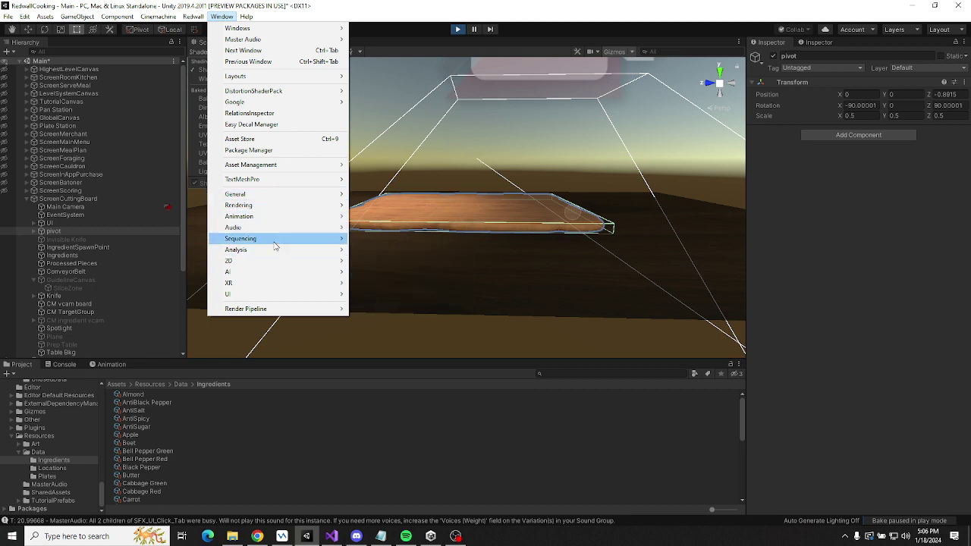
{"action": "mouse_move", "coordinate": [276, 246]}
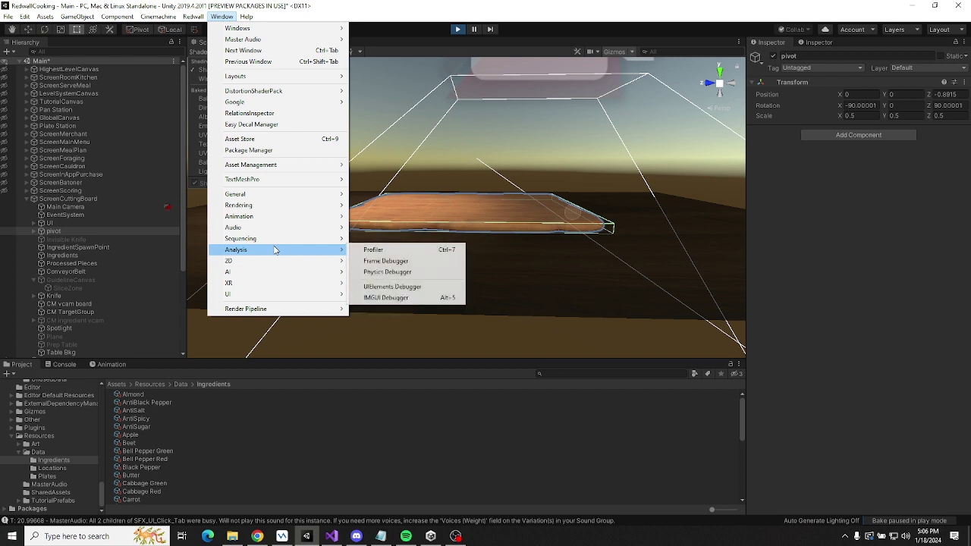
{"action": "left_click", "coordinate": [388, 272]}
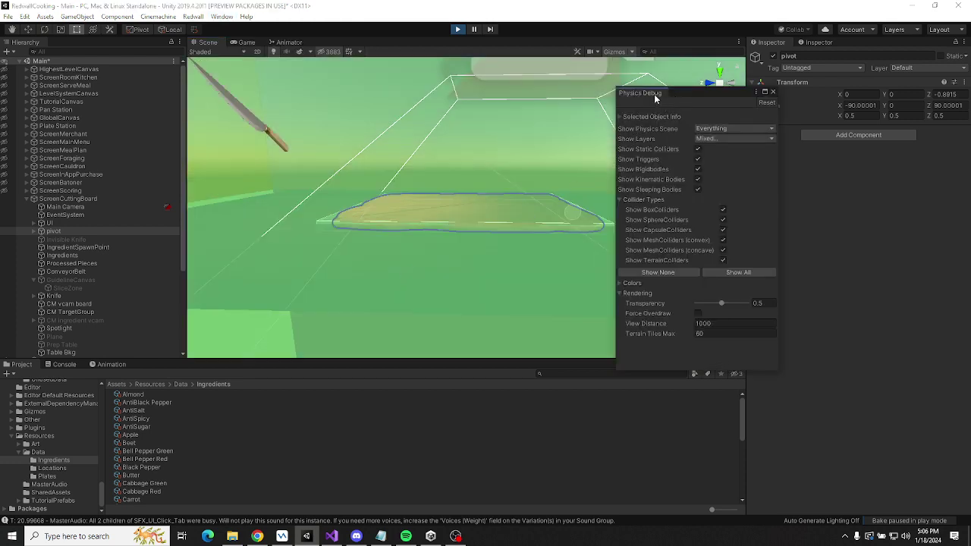
{"action": "left_click_drag", "start_coordinate": [655, 94], "coordinate": [857, 456]}
Examine the collision geometry around the cutting board from several angles in the Scene view.
{"action": "middle_click_drag", "start_coordinate": [531, 182], "coordinate": [498, 175]}
{"action": "left_click_drag", "start_coordinate": [400, 172], "coordinate": [860, 159], "text": "alt"}
{"action": "mouse_move", "coordinate": [658, 169]}
{"action": "middle_mouse_down"}
{"action": "mouse_move", "coordinate": [564, 147]}
{"action": "mouse_move", "coordinate": [489, 145]}
{"action": "mouse_move", "coordinate": [513, 164]}
{"action": "mouse_move", "coordinate": [556, 129]}
{"action": "mouse_move", "coordinate": [630, 121]}
{"action": "mouse_move", "coordinate": [664, 141]}
{"action": "mouse_move", "coordinate": [657, 174]}
{"action": "middle_mouse_up"}
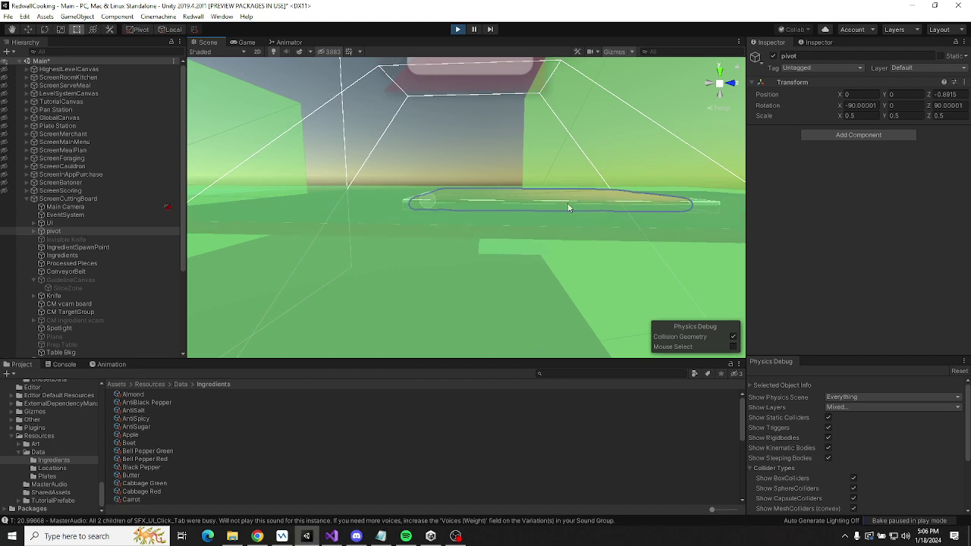
{"action": "key", "text": "w"}
{"action": "mouse_move", "coordinate": [568, 207]}
{"action": "right_mouse_down"}
{"action": "mouse_move", "coordinate": [568, 195]}
{"action": "mouse_move", "coordinate": [557, 202]}
{"action": "mouse_move", "coordinate": [543, 182]}
{"action": "mouse_move", "coordinate": [652, 189]}
{"action": "mouse_move", "coordinate": [529, 191]}
{"action": "mouse_move", "coordinate": [564, 193]}
{"action": "mouse_move", "coordinate": [553, 206]}
{"action": "mouse_move", "coordinate": [561, 196]}
{"action": "right_mouse_up"}
{"action": "key", "text": "s"}
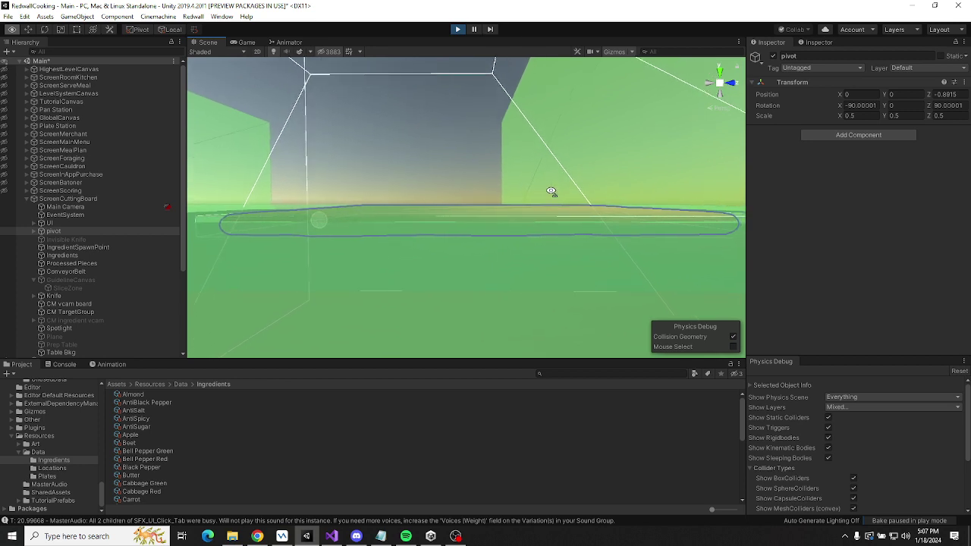
{"action": "right_click_drag", "start_coordinate": [551, 192], "coordinate": [425, 334]}
{"action": "right_click_drag", "start_coordinate": [496, 410], "coordinate": [649, 200]}
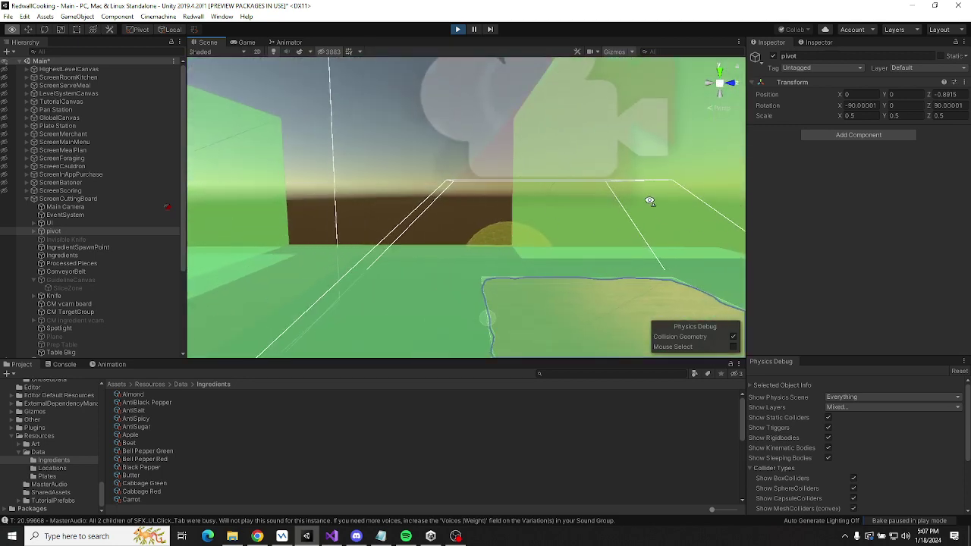
Review the components and script parameters attached to ScreenCuttingBoard.
{"action": "left_click", "coordinate": [76, 199]}
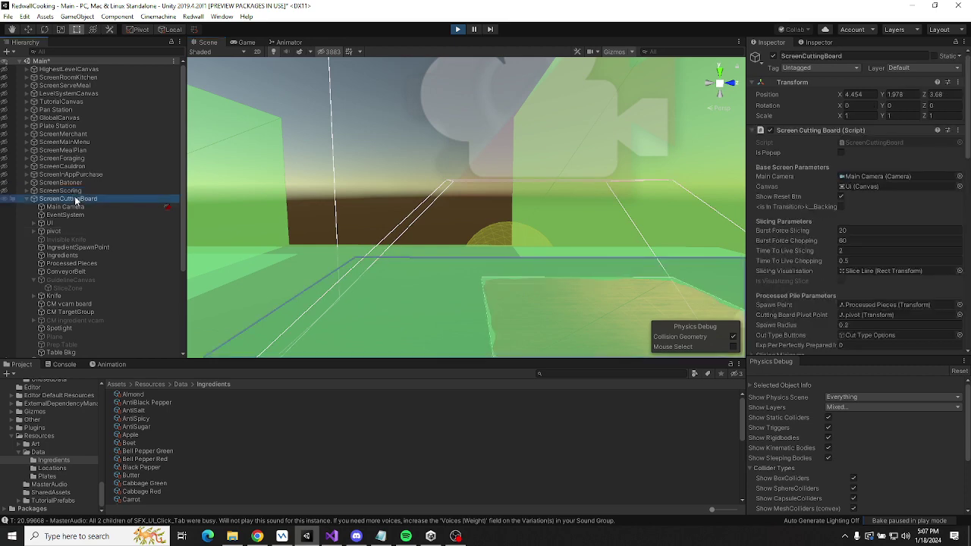
{"action": "scroll", "coordinate": [853, 207], "scroll_direction": "down", "scroll_amount": 10}
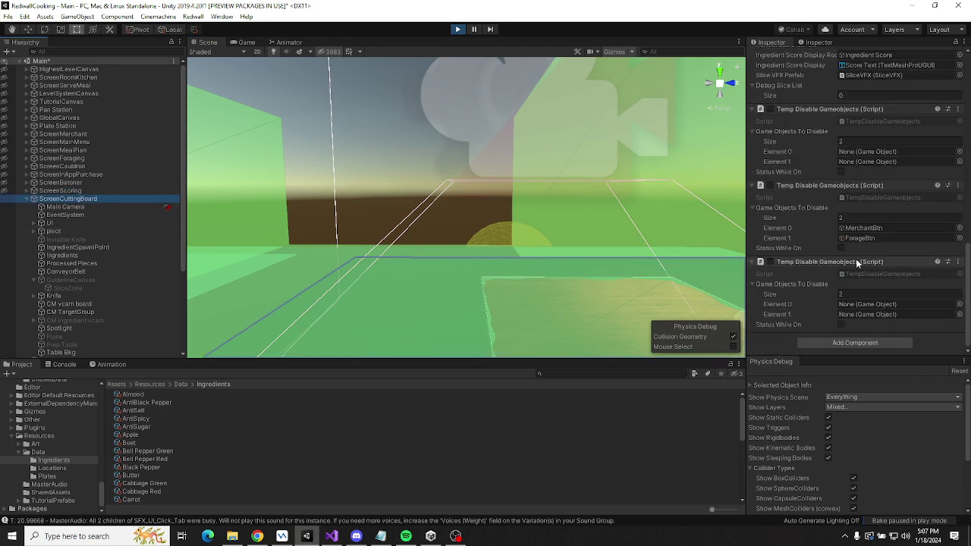
{"action": "scroll", "coordinate": [856, 258], "scroll_direction": "up", "scroll_amount": 5}
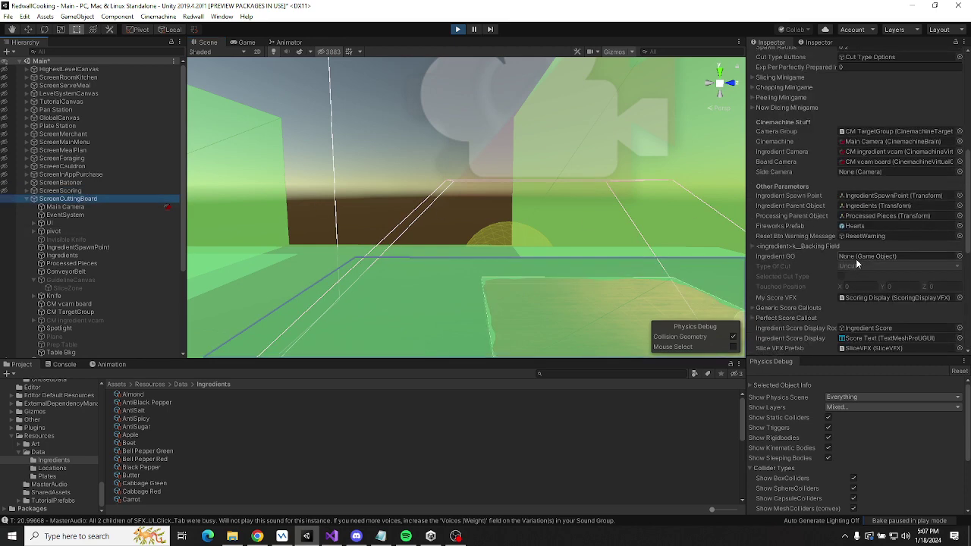
{"action": "scroll", "coordinate": [855, 258], "scroll_direction": "up", "scroll_amount": 6}
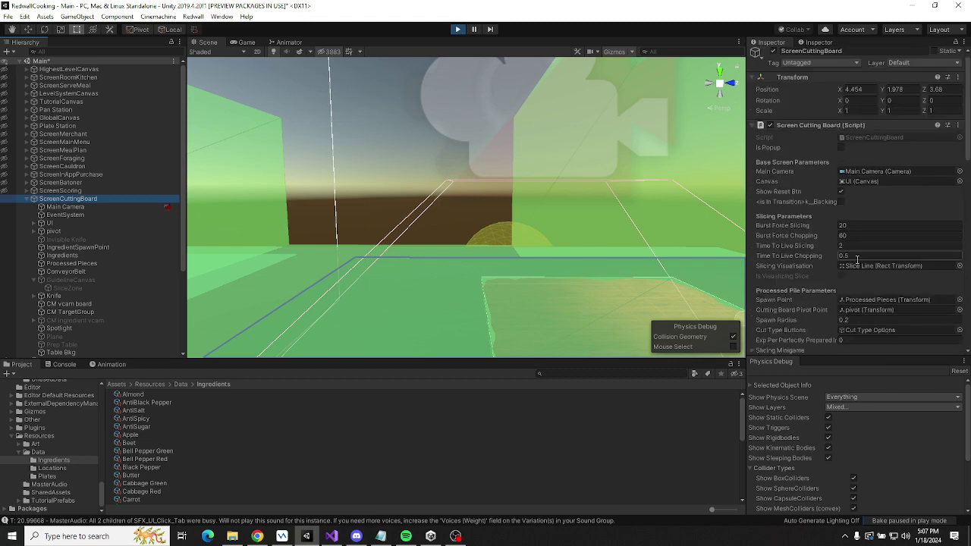
Locate the objects referenced by the Screen Cutting Board script's Canvas, Spawn Point and Cutting Board Pivot Point, and review its remaining parameters.
{"action": "left_click", "coordinate": [867, 180]}
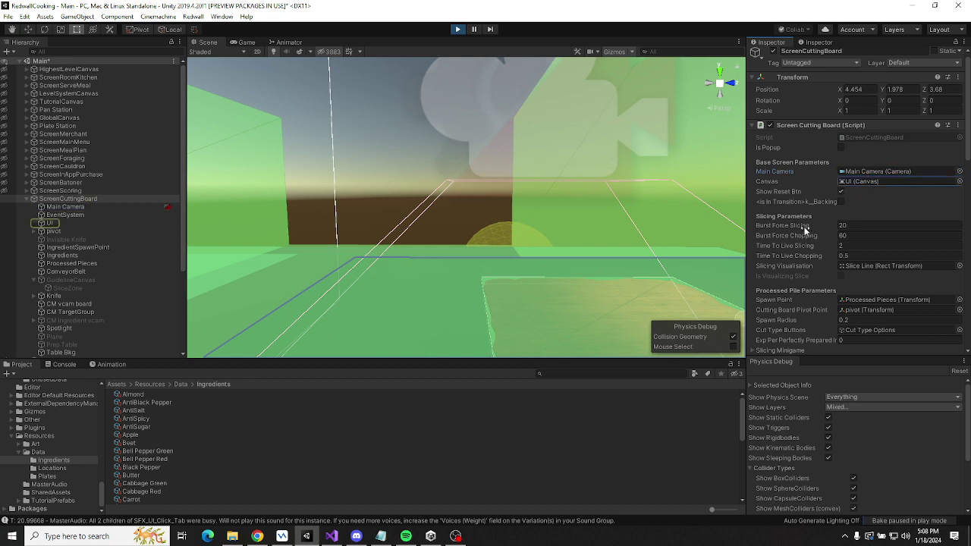
{"action": "scroll", "coordinate": [806, 228], "scroll_direction": "down", "scroll_amount": 3}
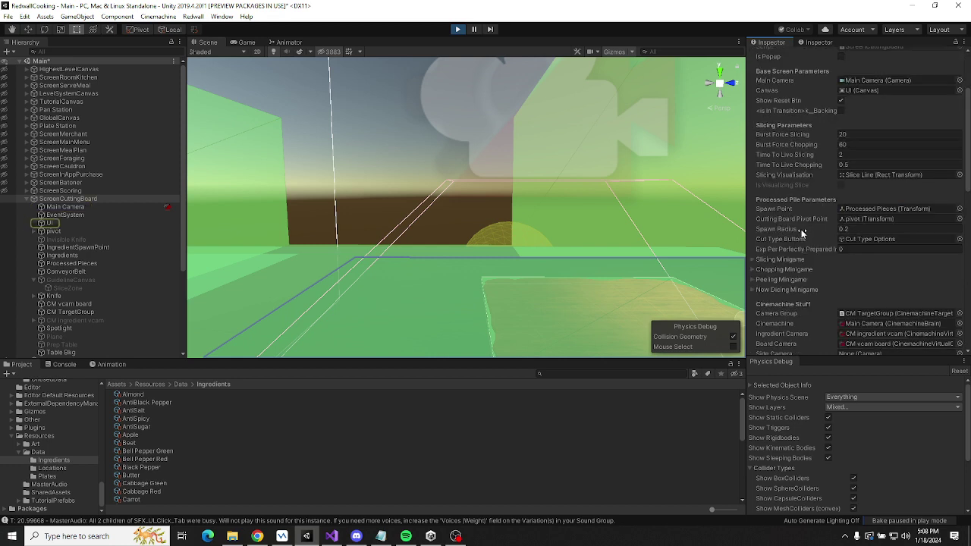
{"action": "left_click", "coordinate": [862, 207]}
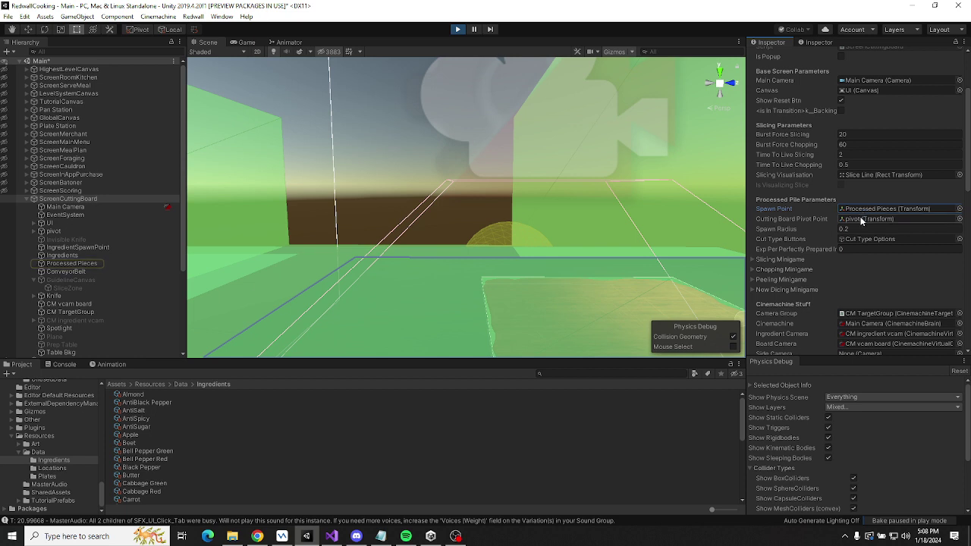
{"action": "left_click", "coordinate": [862, 220]}
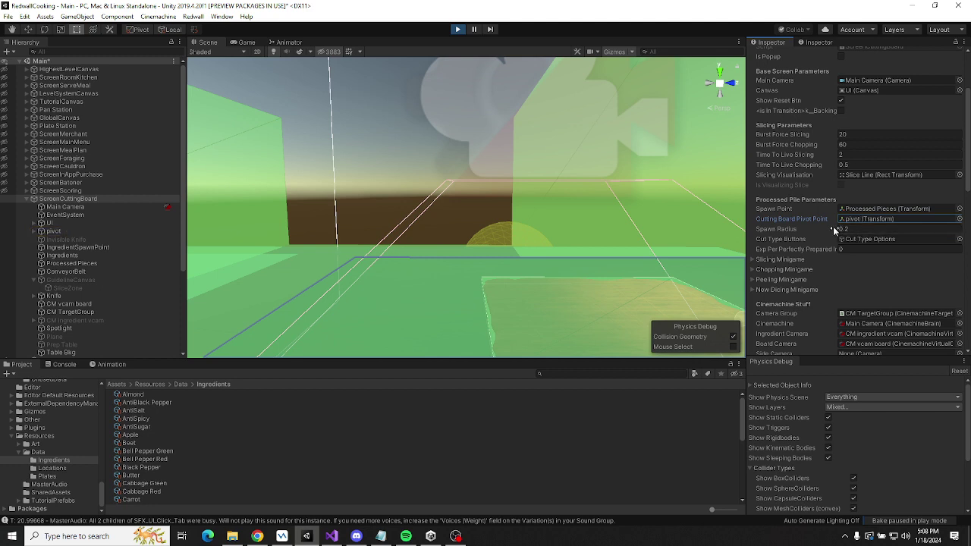
{"action": "scroll", "coordinate": [834, 229], "scroll_direction": "down", "scroll_amount": 3}
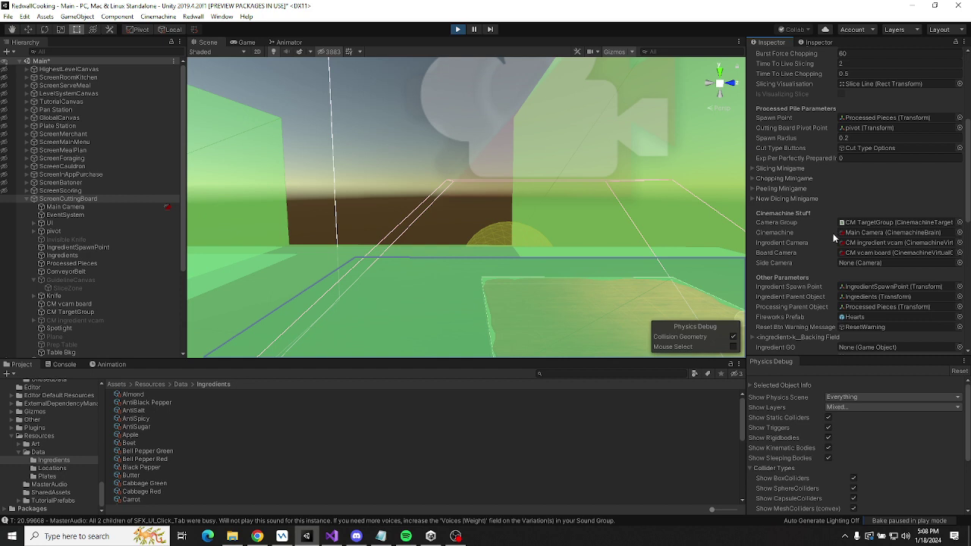
{"action": "scroll", "coordinate": [833, 237], "scroll_direction": "down", "scroll_amount": 3}
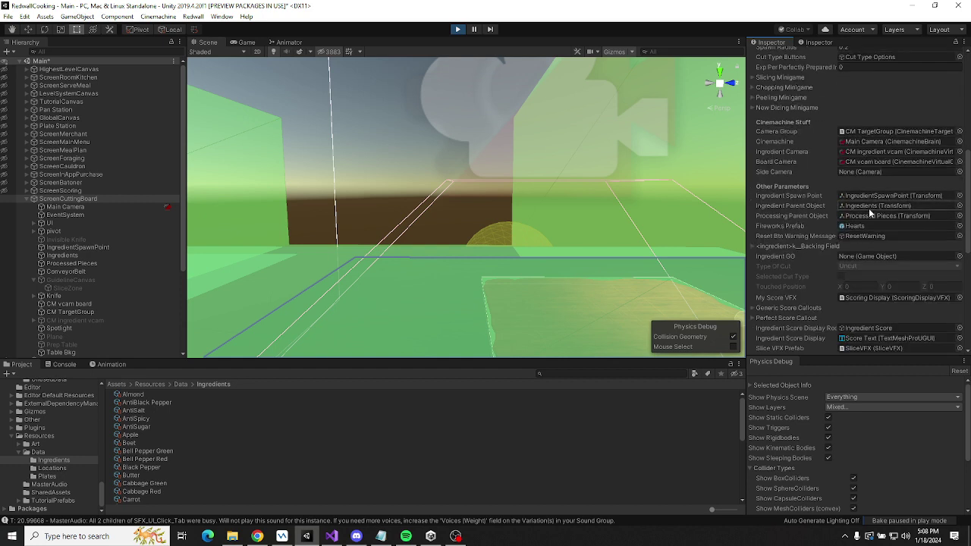
Locate the objects referenced by the Screen Cutting Board script's Fireworks Prefab and Reset Btn Warning Message, and review the parameters below.
{"action": "left_click", "coordinate": [870, 226]}
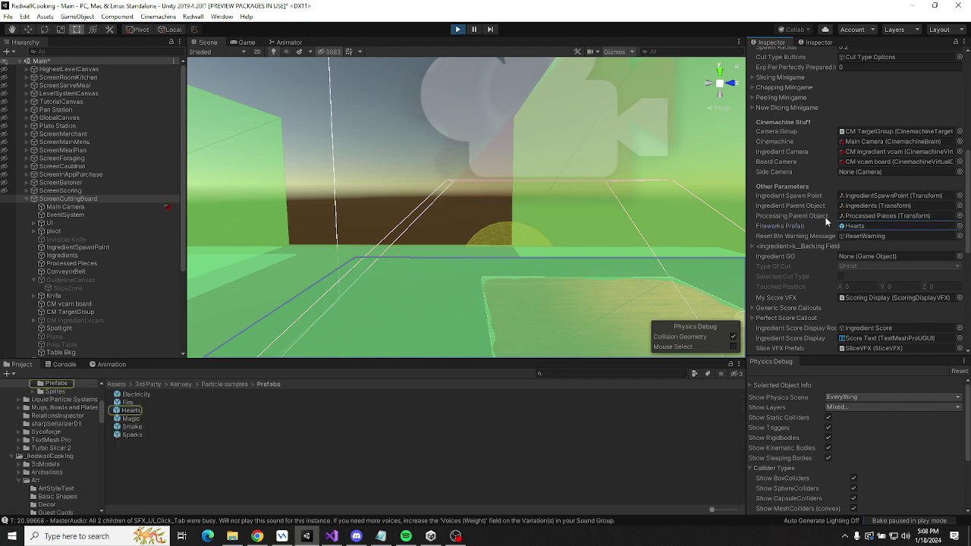
{"action": "left_click", "coordinate": [858, 238]}
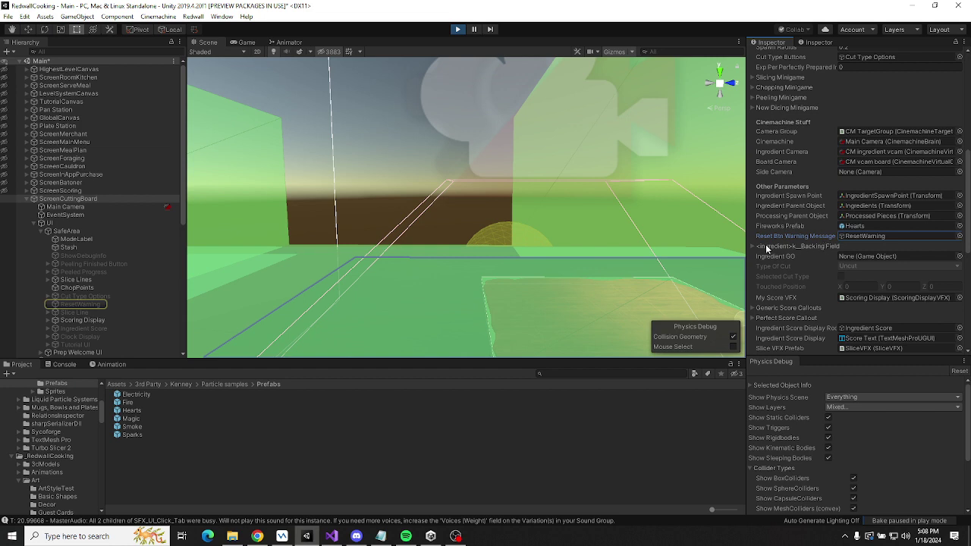
{"action": "scroll", "coordinate": [796, 254], "scroll_direction": "down", "scroll_amount": 3}
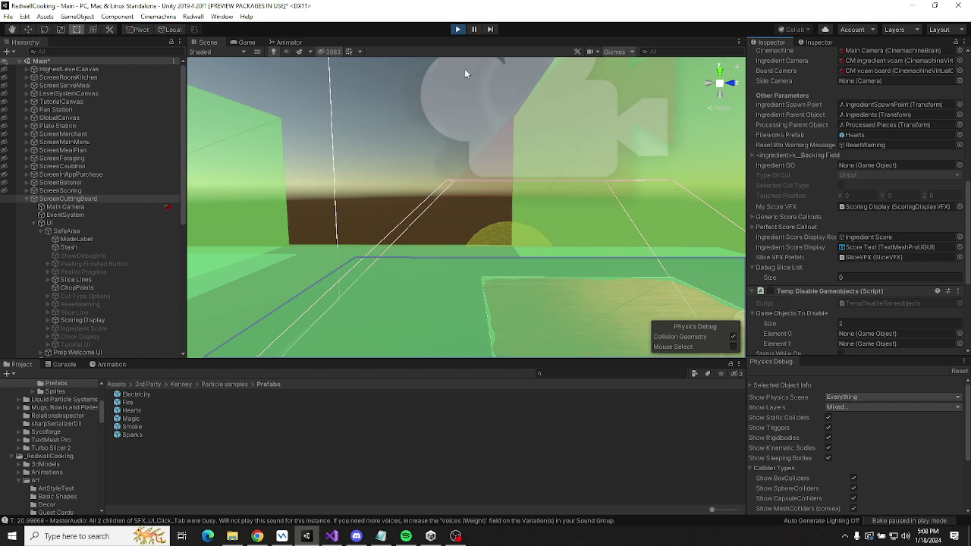
Carry the parsnip over the cutting board in the paused game test and select the drop marker's Sphere in the Scene view.
{"action": "left_click", "coordinate": [246, 42]}
{"action": "left_click_drag", "start_coordinate": [289, 184], "coordinate": [505, 235]}
{"action": "middle_click_drag", "start_coordinate": [581, 284], "coordinate": [513, 207]}
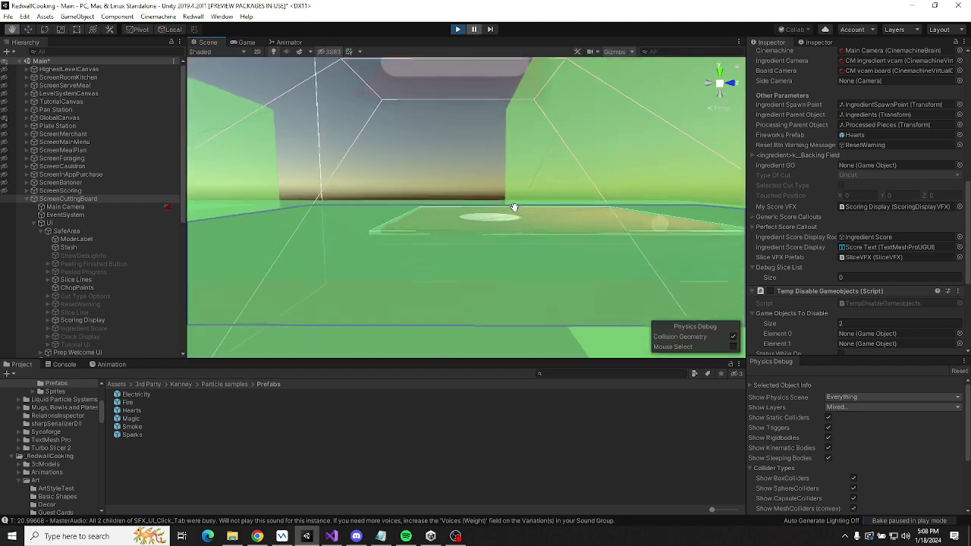
{"action": "right_click_drag", "start_coordinate": [513, 207], "coordinate": [448, 258]}
{"action": "left_click", "coordinate": [447, 259]}
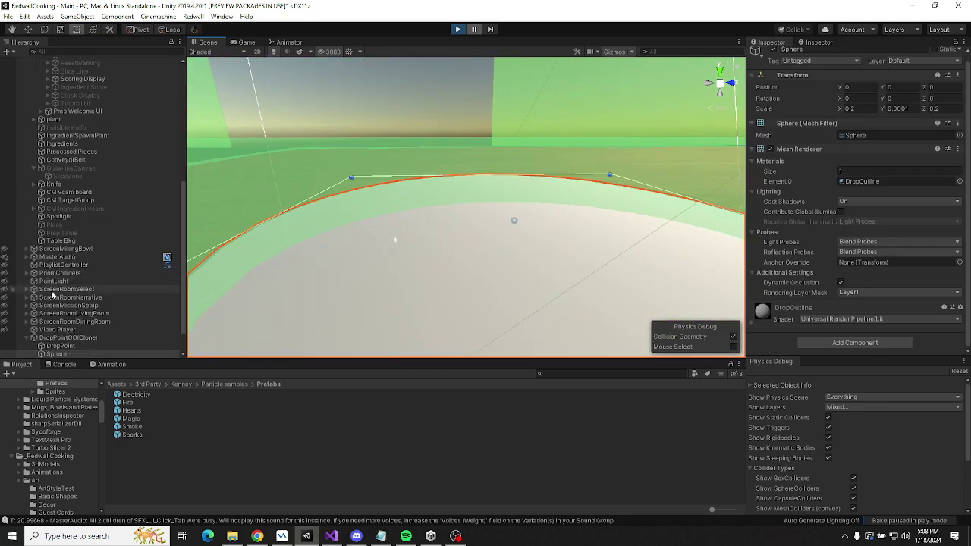
Inspect the components of the DropPointGO(Clone) parent object and look through the surrounding scene hierarchy.
{"action": "left_click", "coordinate": [76, 337]}
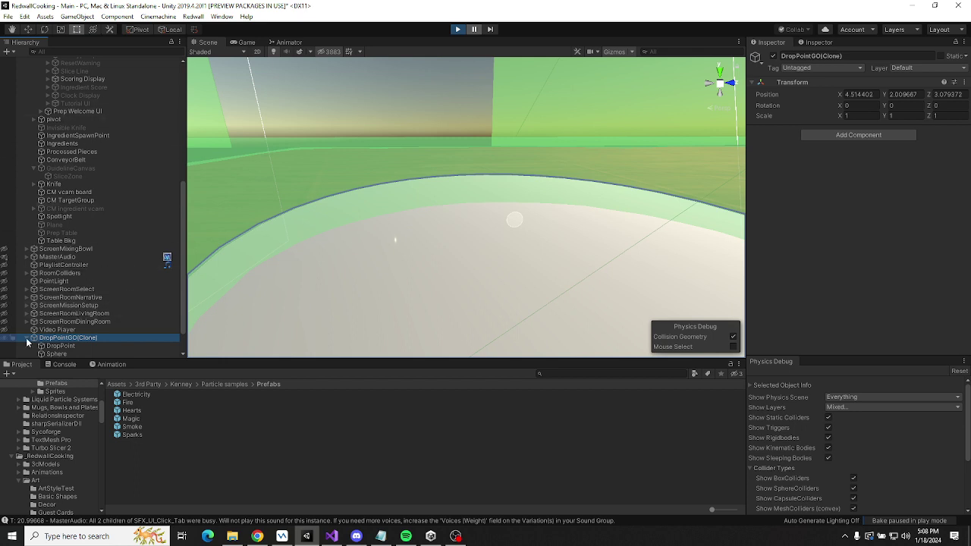
{"action": "scroll", "coordinate": [69, 332], "scroll_direction": "up", "scroll_amount": 8}
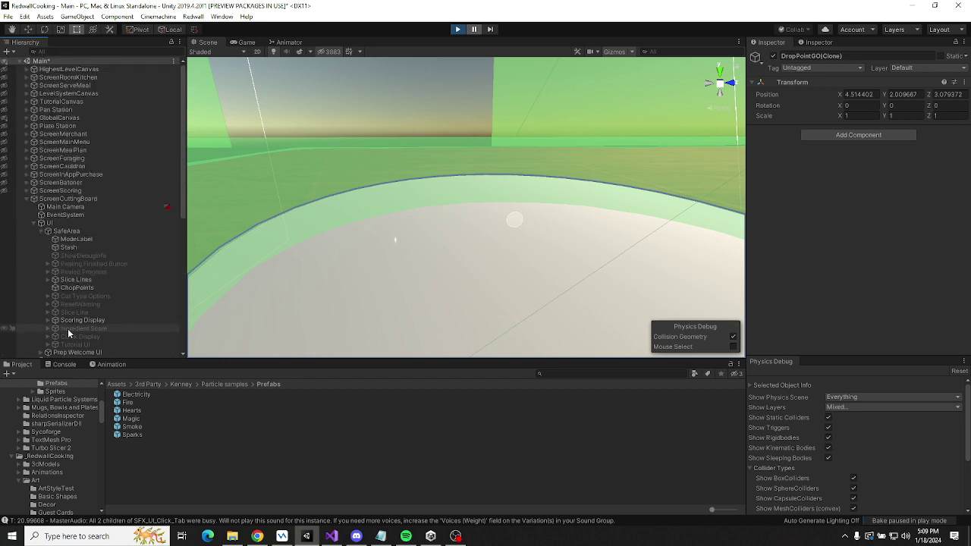
{"action": "scroll", "coordinate": [47, 202], "scroll_direction": "down", "scroll_amount": 8}
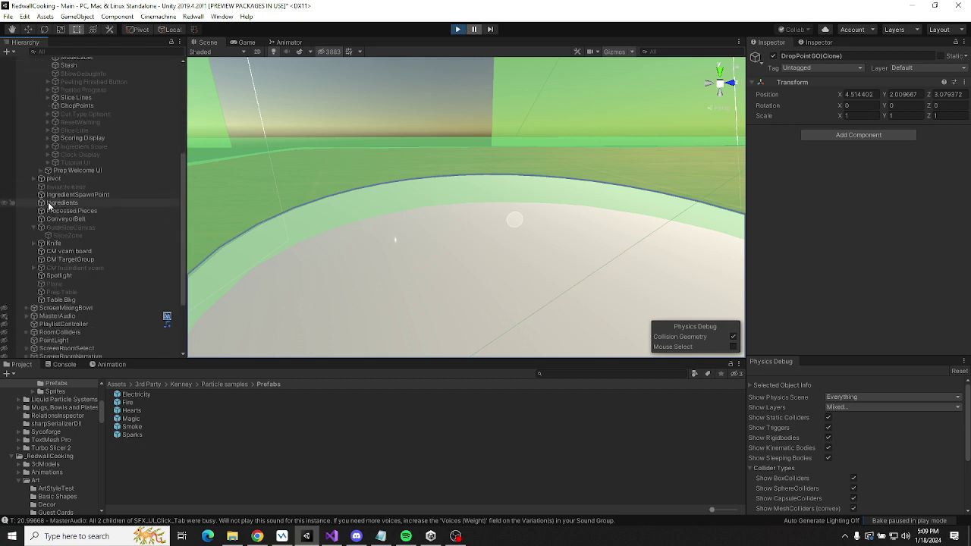
Review the Game object's script, including its Cut Prefabs, Game Data, screen references and other data.
{"action": "left_click", "coordinate": [47, 338]}
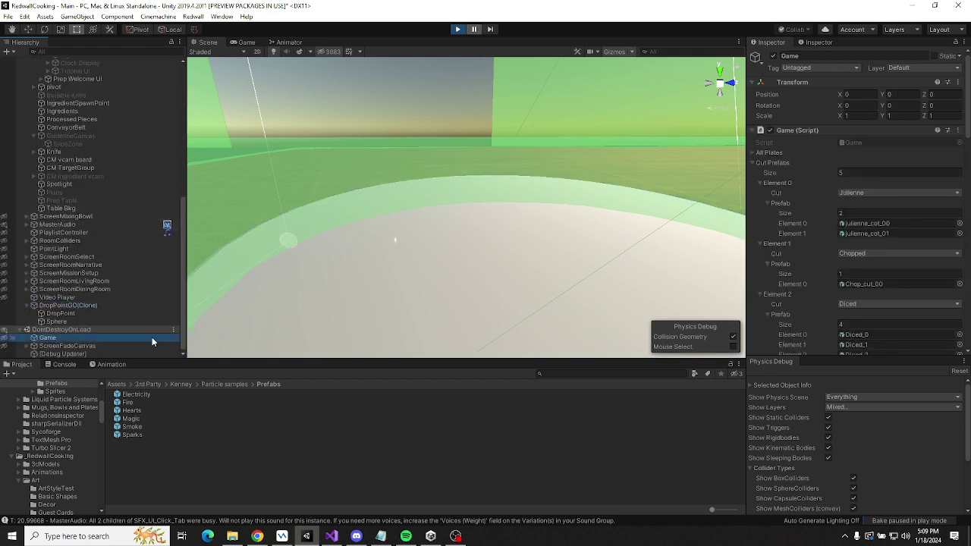
{"action": "left_click", "coordinate": [752, 163]}
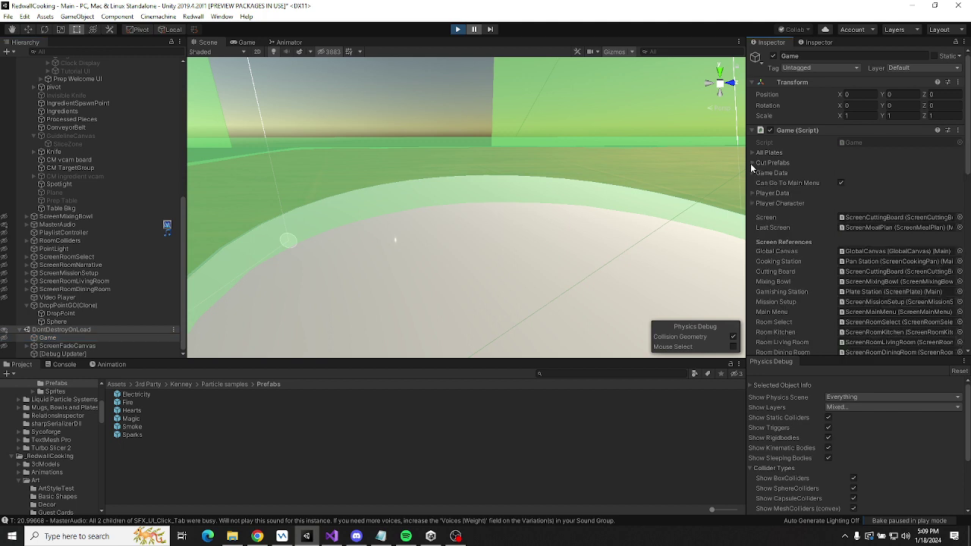
{"action": "left_click", "coordinate": [753, 173]}
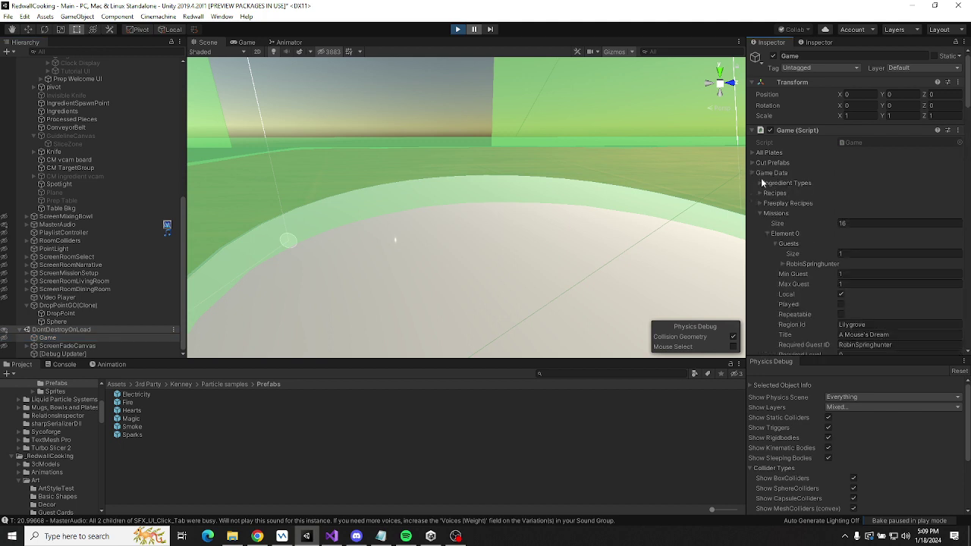
{"action": "left_click", "coordinate": [761, 214]}
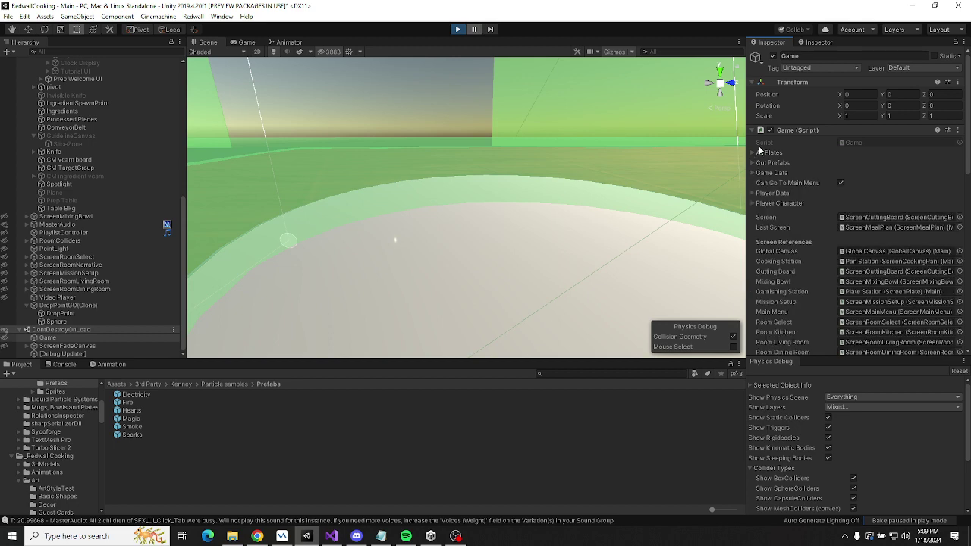
{"action": "scroll", "coordinate": [778, 236], "scroll_direction": "down", "scroll_amount": 5}
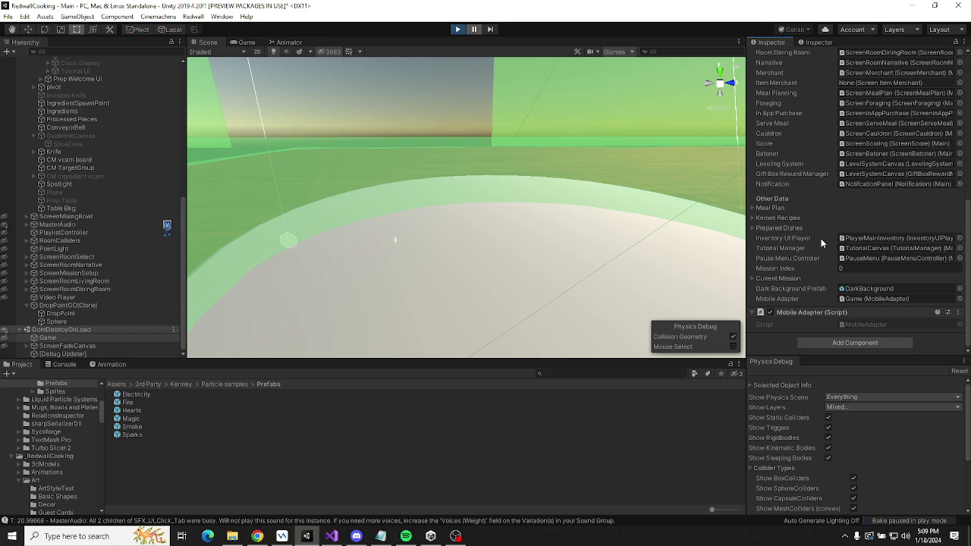
{"action": "scroll", "coordinate": [821, 238], "scroll_direction": "up", "scroll_amount": 4}
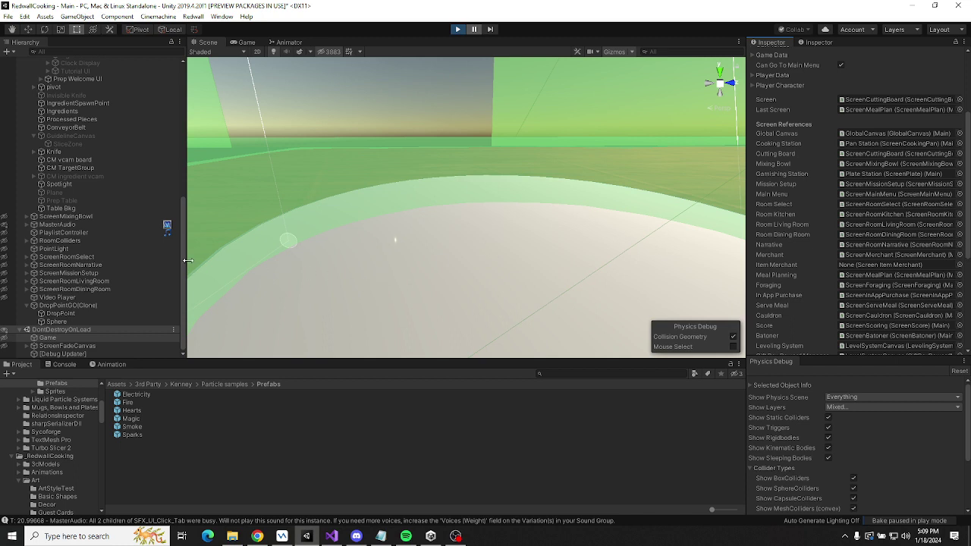
Review the GlobalCanvas object's Graphic Raycaster, Global Canvas and Guest Cooking Reactions components.
{"action": "scroll", "coordinate": [92, 259], "scroll_direction": "up", "scroll_amount": 5}
{"action": "scroll", "coordinate": [93, 259], "scroll_direction": "up", "scroll_amount": 3}
{"action": "scroll", "coordinate": [93, 260], "scroll_direction": "up", "scroll_amount": 4}
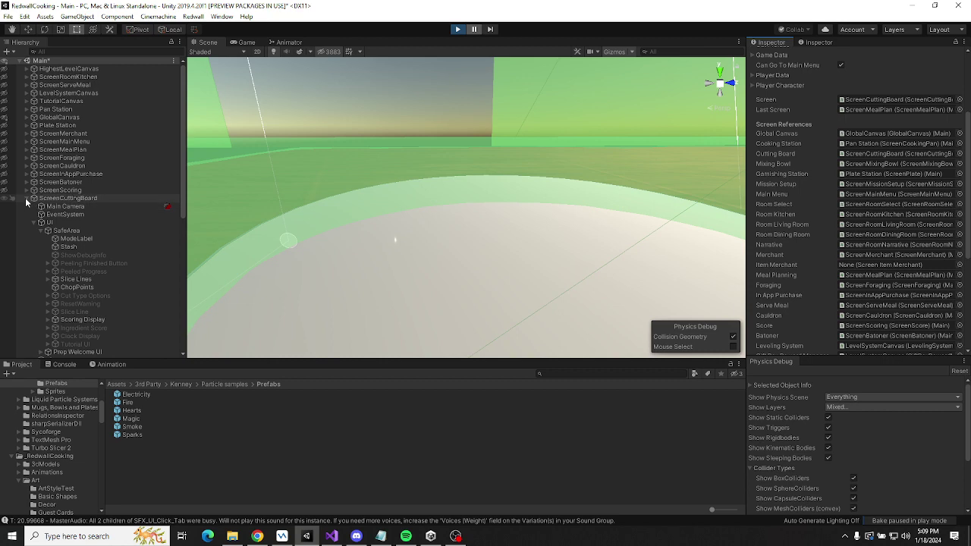
{"action": "left_click", "coordinate": [76, 117]}
{"action": "scroll", "coordinate": [913, 200], "scroll_direction": "down", "scroll_amount": 5}
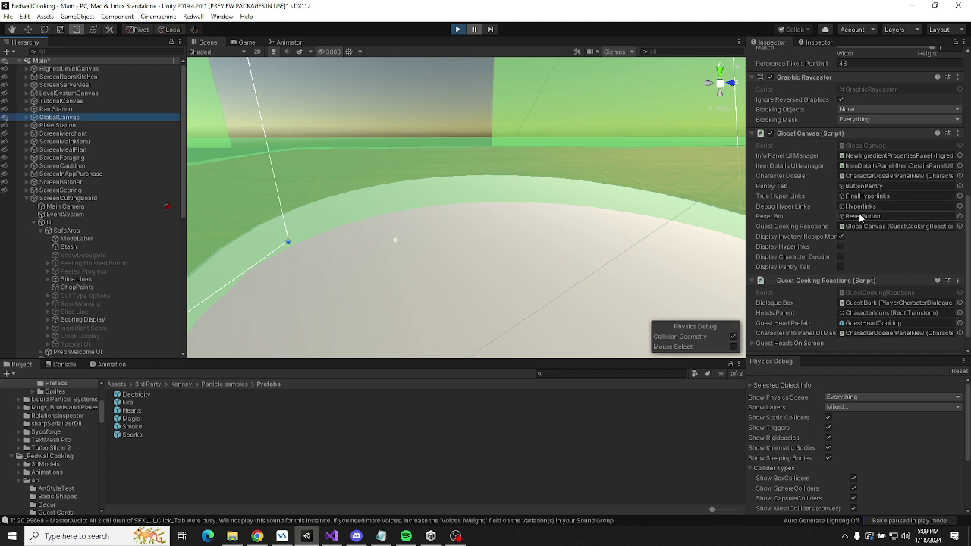
{"action": "scroll", "coordinate": [854, 220], "scroll_direction": "down", "scroll_amount": 1}
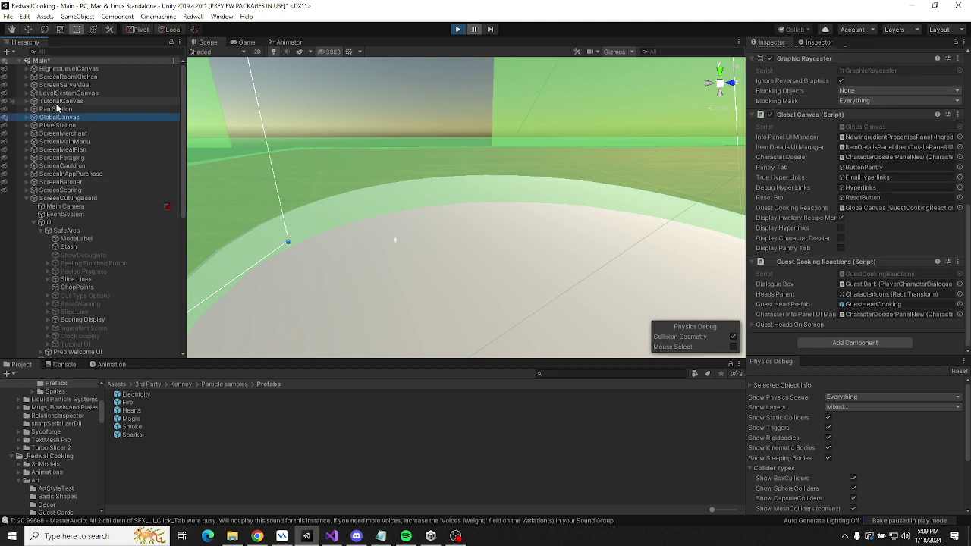
Inspect the HighestLevelCanvas object's Canvas, Canvas Scaler and Graphic Raycaster settings and frame it in the Scene view.
{"action": "left_click", "coordinate": [68, 69]}
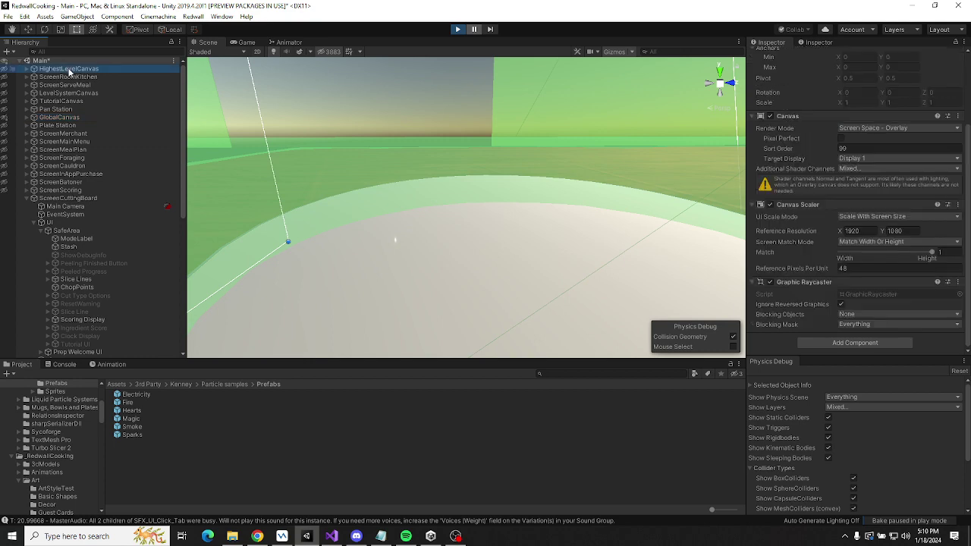
{"action": "key", "text": "f"}
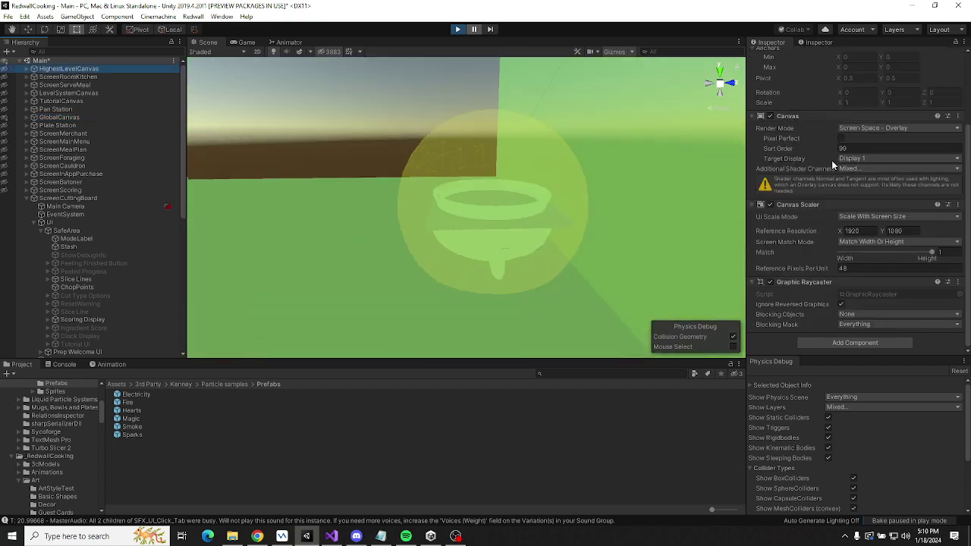
{"action": "scroll", "coordinate": [472, 163], "scroll_direction": "up", "scroll_amount": 10}
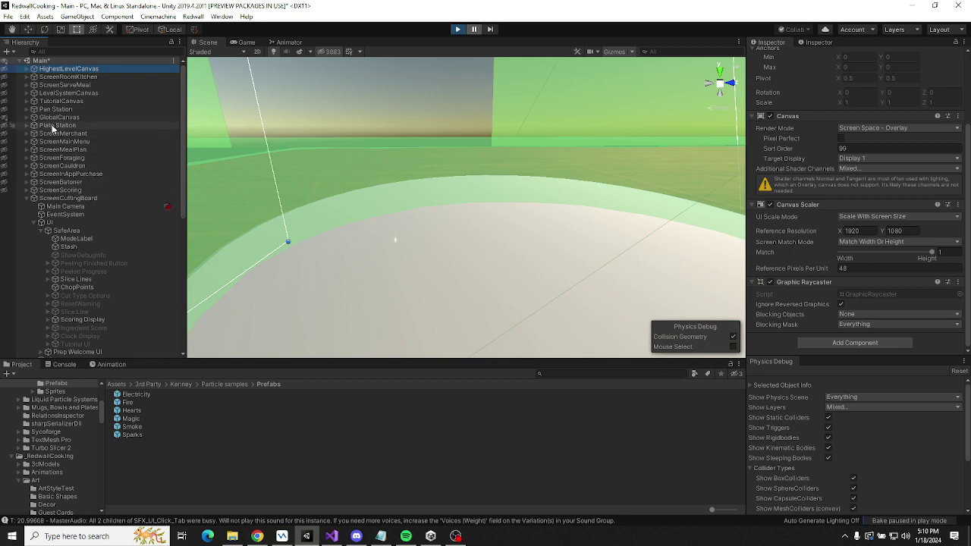
Resume the paused game, try the in-game settings menu several times, and stop the play session.
{"action": "left_click", "coordinate": [475, 30]}
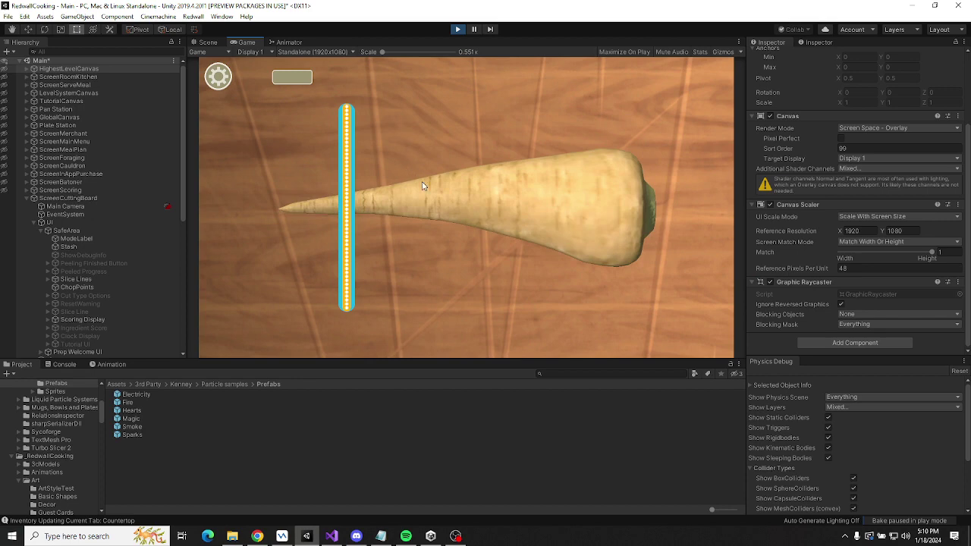
{"action": "left_click", "coordinate": [218, 76]}
{"action": "left_click", "coordinate": [465, 301]}
{"action": "left_click", "coordinate": [218, 76]}
{"action": "left_click", "coordinate": [468, 311]}
{"action": "left_click", "coordinate": [218, 75]}
{"action": "left_click", "coordinate": [465, 310]}
{"action": "left_click", "coordinate": [458, 28]}
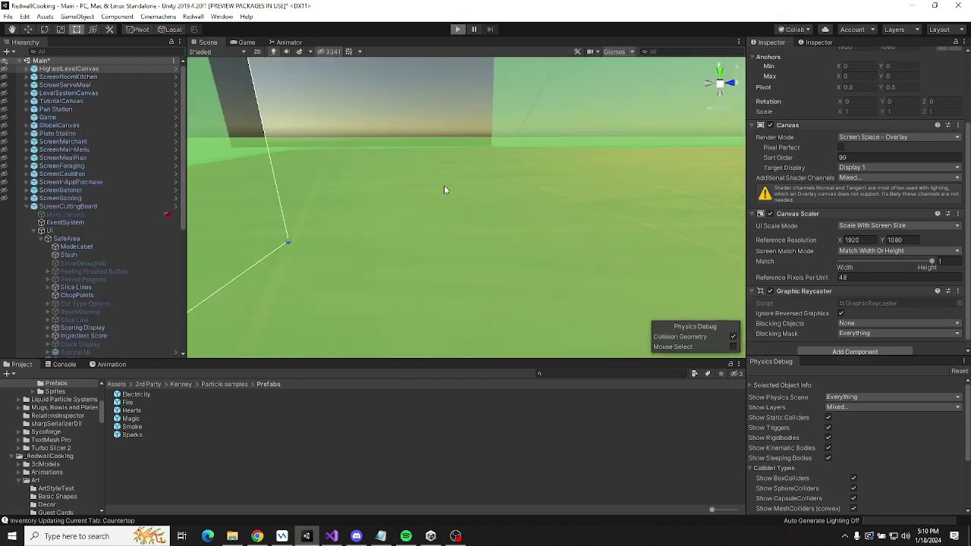
Restart the game, continue the story past its dialogue and tutorial, and take the Fried Parsnips recipe to the cutting board.
{"action": "left_click", "coordinate": [458, 29]}
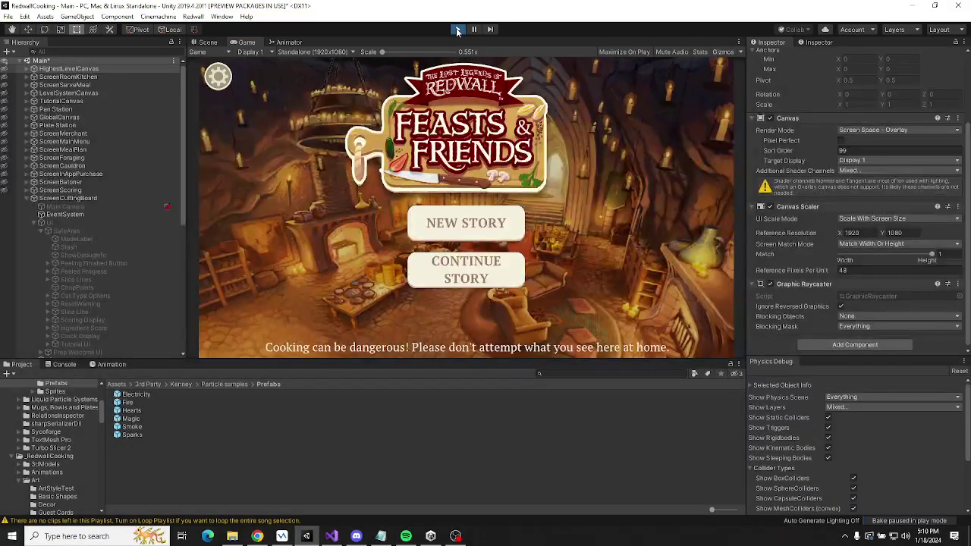
{"action": "left_click", "coordinate": [457, 28]}
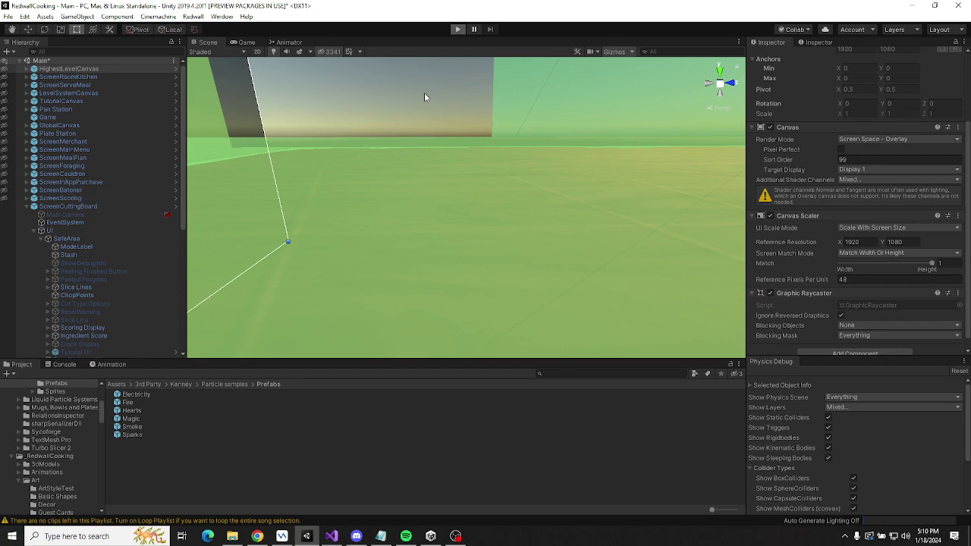
{"action": "key", "text": "ctrl+p"}
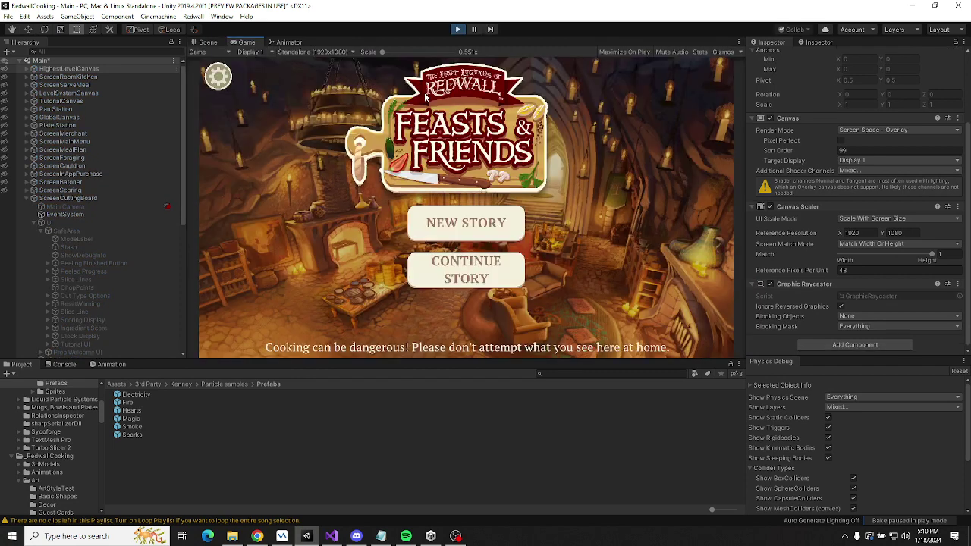
{"action": "left_click", "coordinate": [455, 278]}
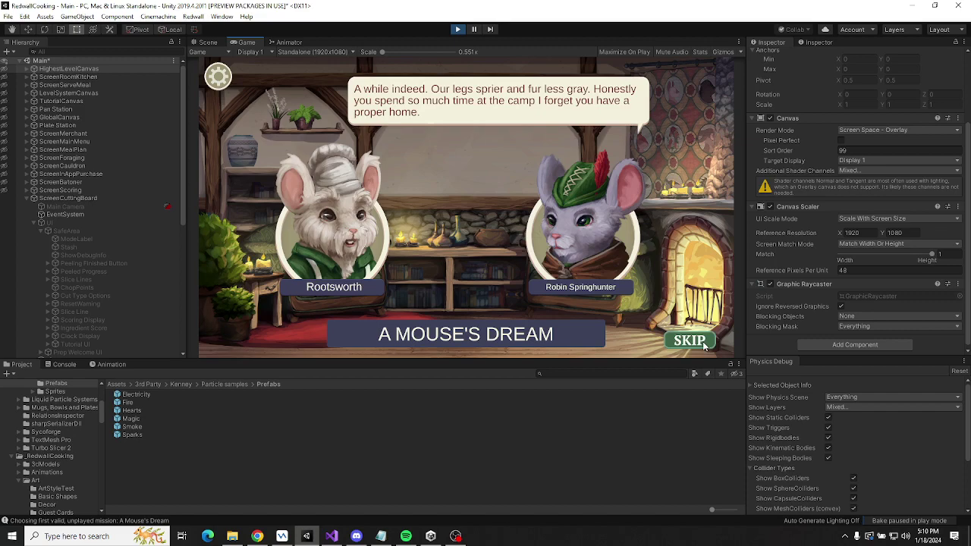
{"action": "left_click", "coordinate": [690, 340]}
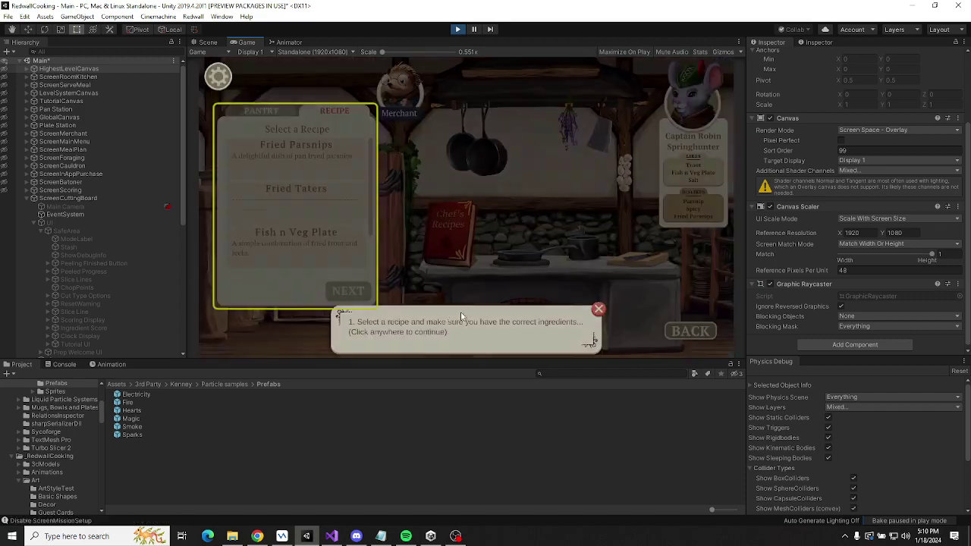
{"action": "left_click", "coordinate": [599, 310]}
{"action": "left_click", "coordinate": [334, 156]}
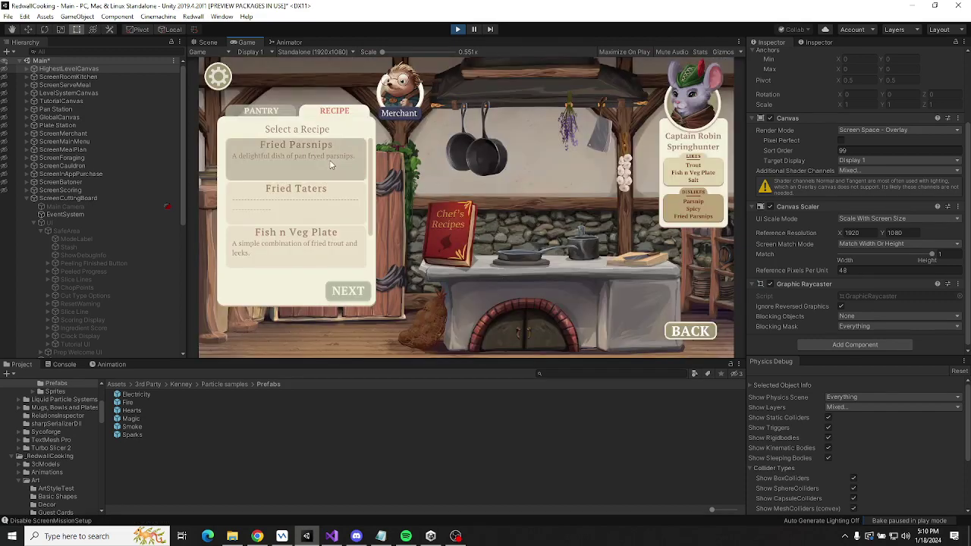
{"action": "left_click", "coordinate": [364, 293]}
{"action": "left_click", "coordinate": [546, 288]}
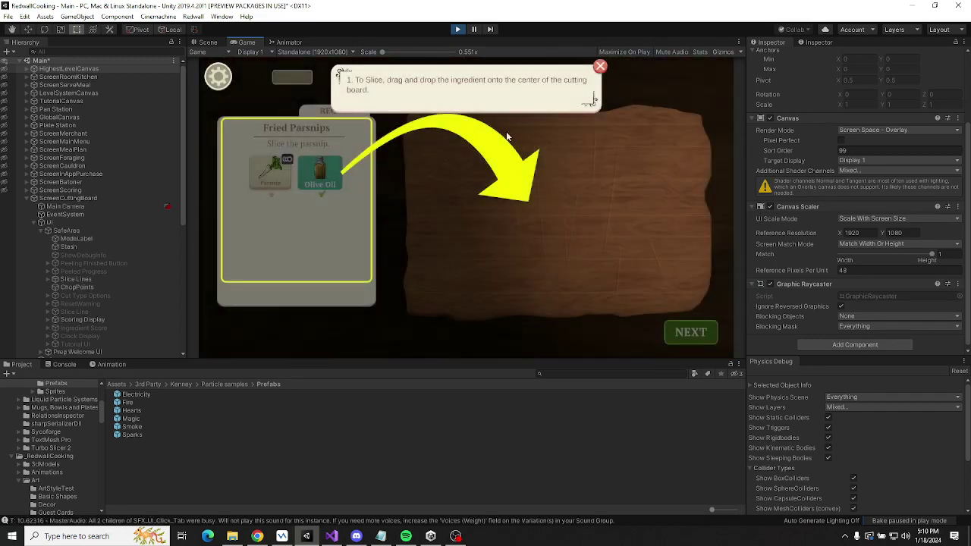
Dismiss the slicing tutorial, carry the Parsnip over the cutting board, and pause the game to show the Scene view.
{"action": "left_click", "coordinate": [601, 66]}
{"action": "left_click_drag", "start_coordinate": [270, 178], "coordinate": [528, 217]}
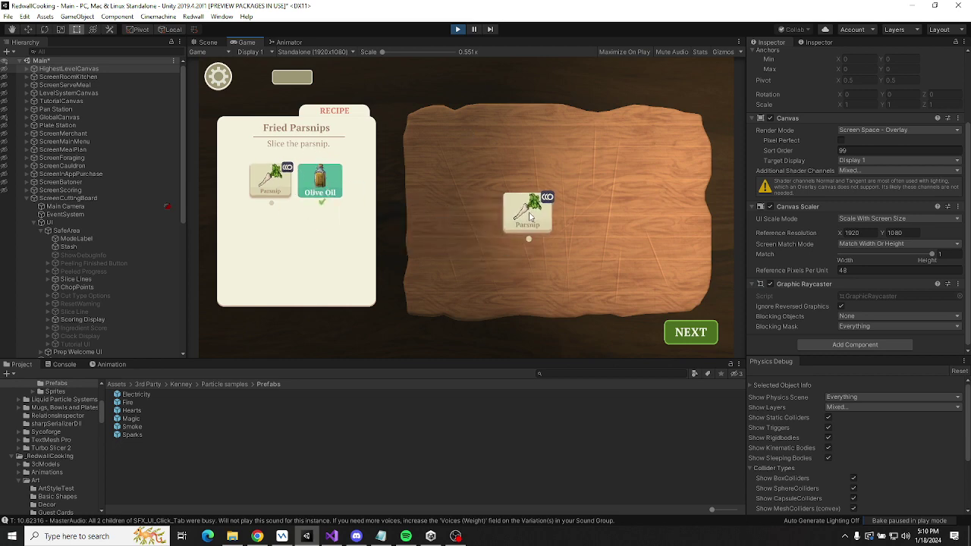
{"action": "key", "text": "ctrl+shift+p"}
{"action": "key", "text": "ctrl+1"}
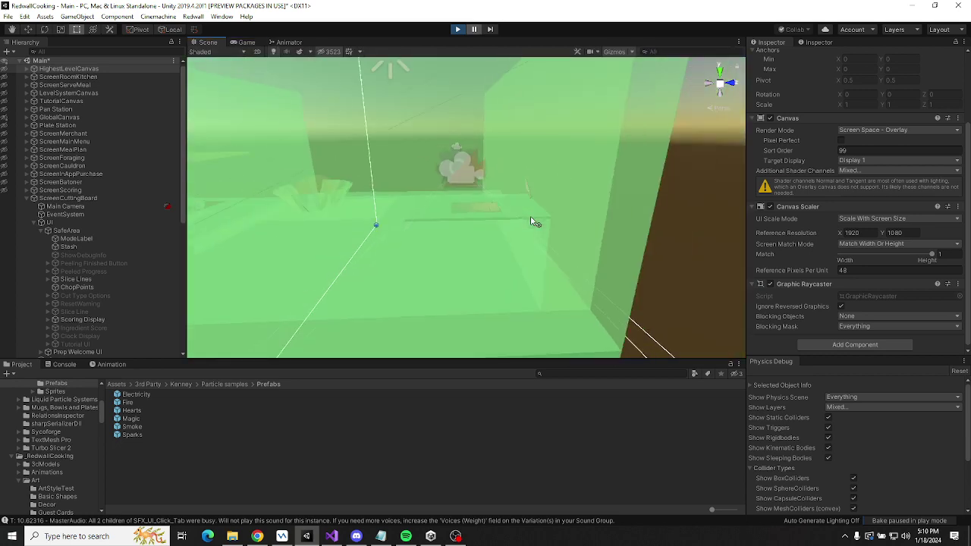
Find the DropPointGO(Clone) object in the running scene's hierarchy and inspect its components.
{"action": "scroll", "coordinate": [63, 186], "scroll_direction": "down", "scroll_amount": 10}
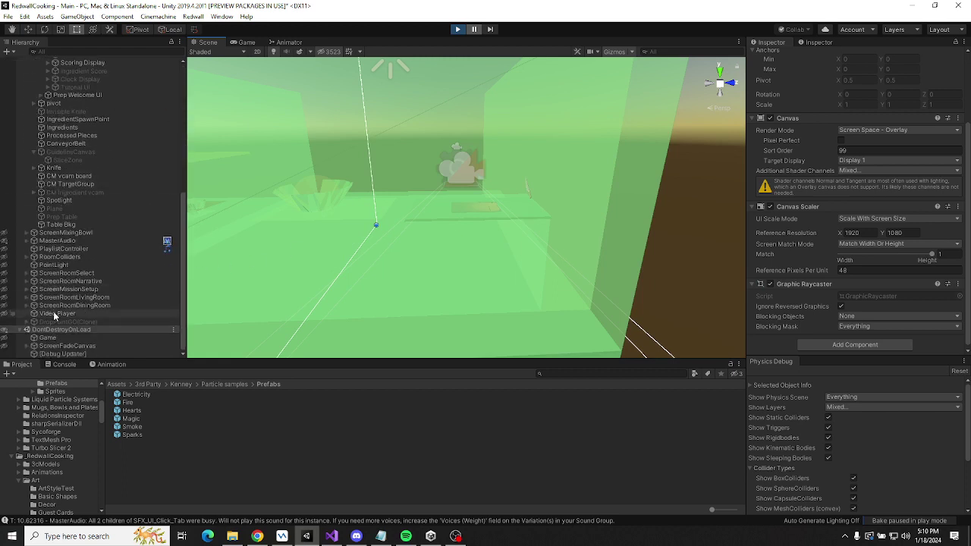
{"action": "left_click", "coordinate": [60, 322]}
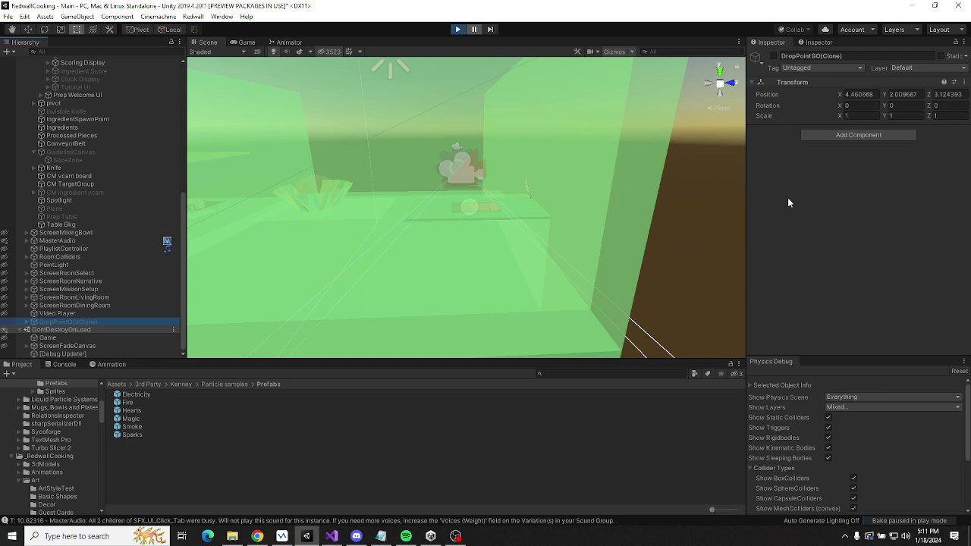
{"action": "scroll", "coordinate": [59, 248], "scroll_direction": "up", "scroll_amount": 10}
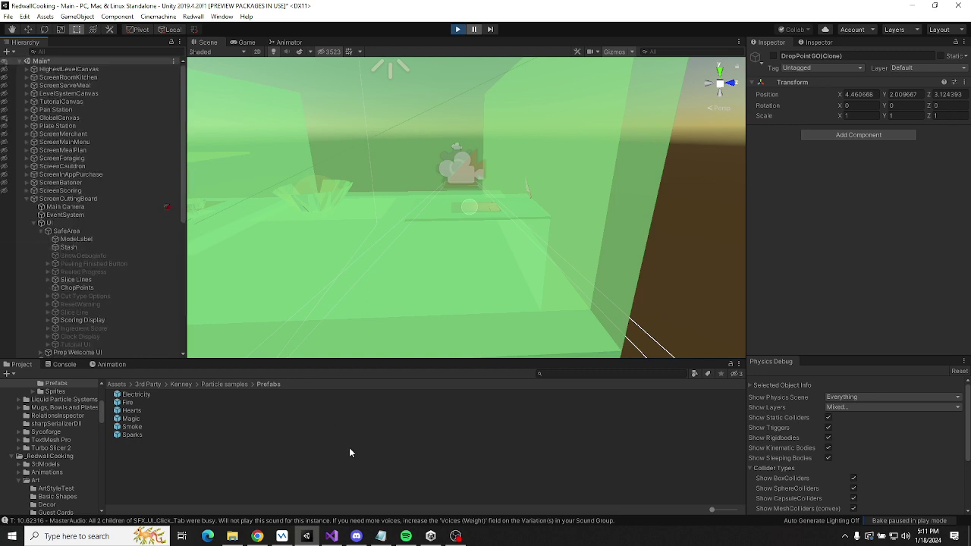
{"action": "scroll", "coordinate": [68, 258], "scroll_direction": "down", "scroll_amount": 8}
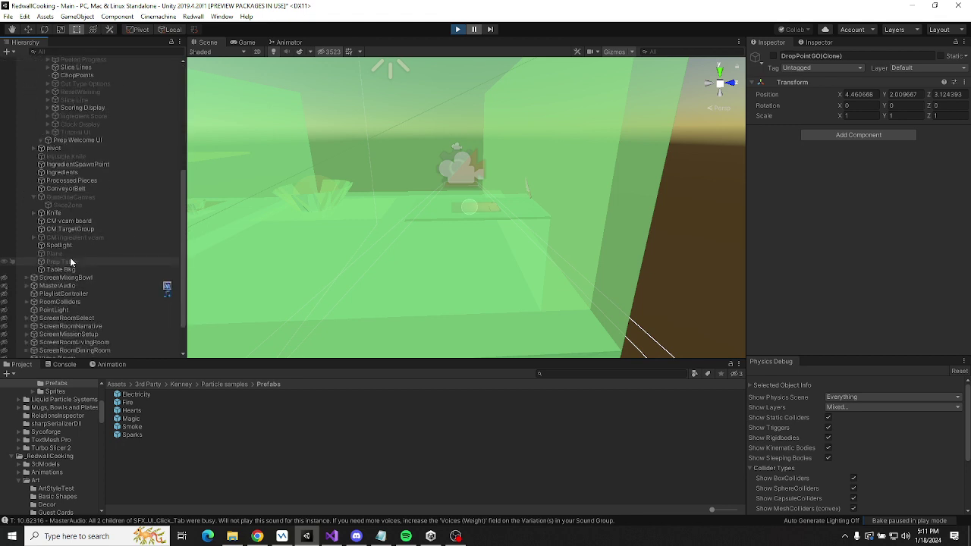
{"action": "scroll", "coordinate": [70, 257], "scroll_direction": "down", "scroll_amount": 2}
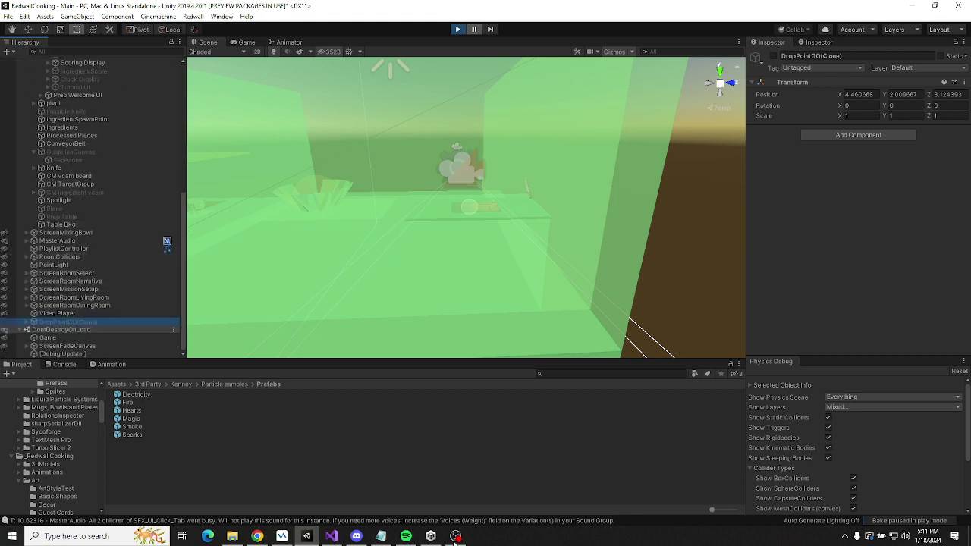
Switch to Visual Studio and search the current project for "droppoint" to open the DropPoint.cs script.
{"action": "left_click", "coordinate": [339, 538]}
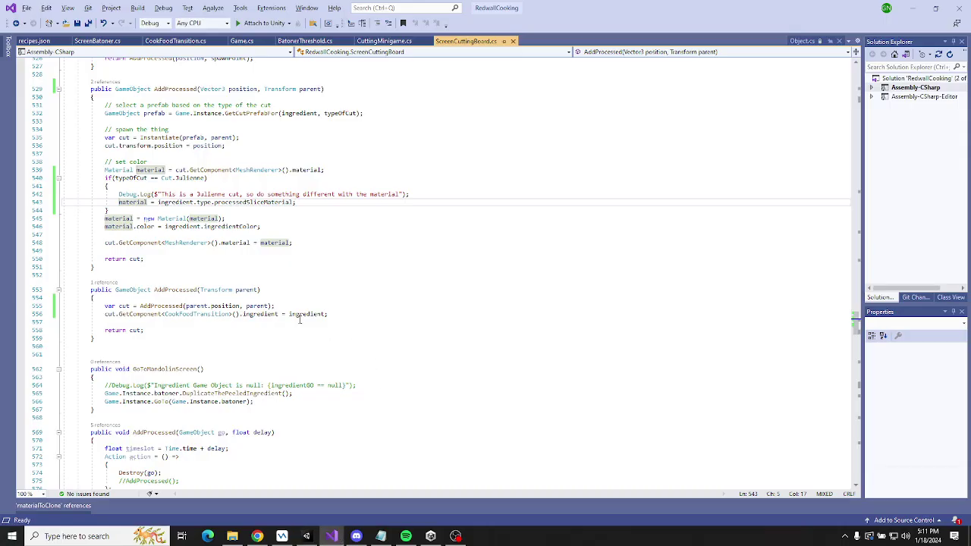
{"action": "key", "text": "ctrl+f"}
{"action": "type", "text": "droppoint"}
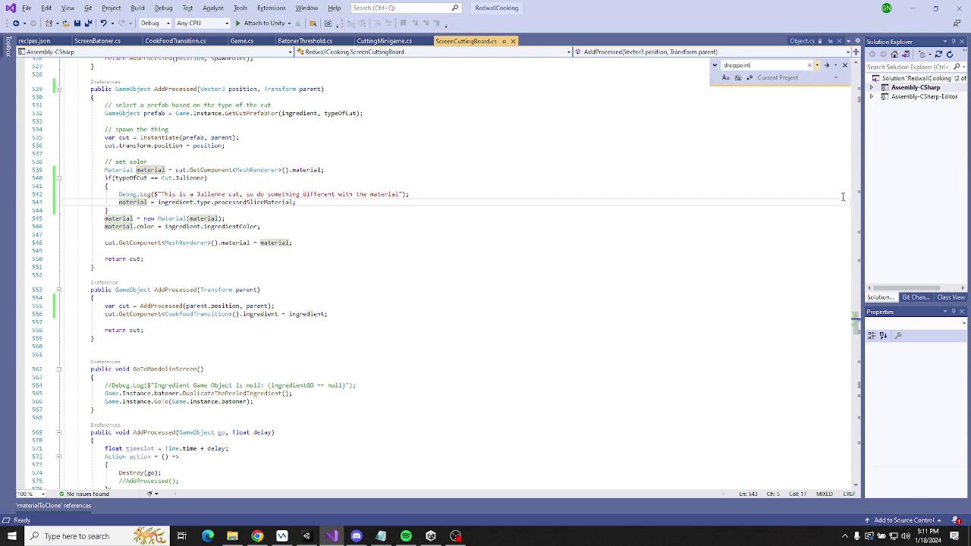
{"action": "left_click", "coordinate": [828, 66]}
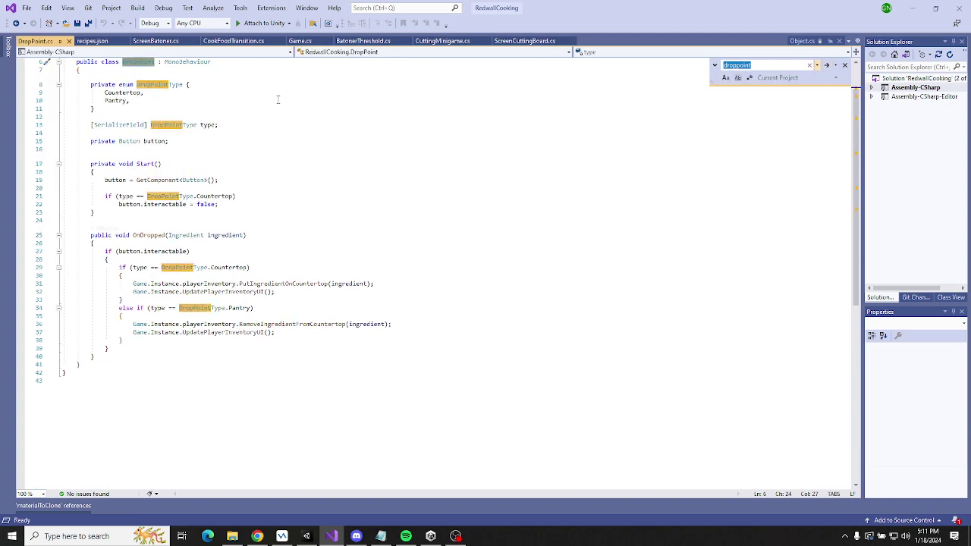
Back in Unity, inspect the children of DropPointGO(Clone) and check them against the DropPoint.cs code in Visual Studio.
{"action": "key", "text": "alt+Tab"}
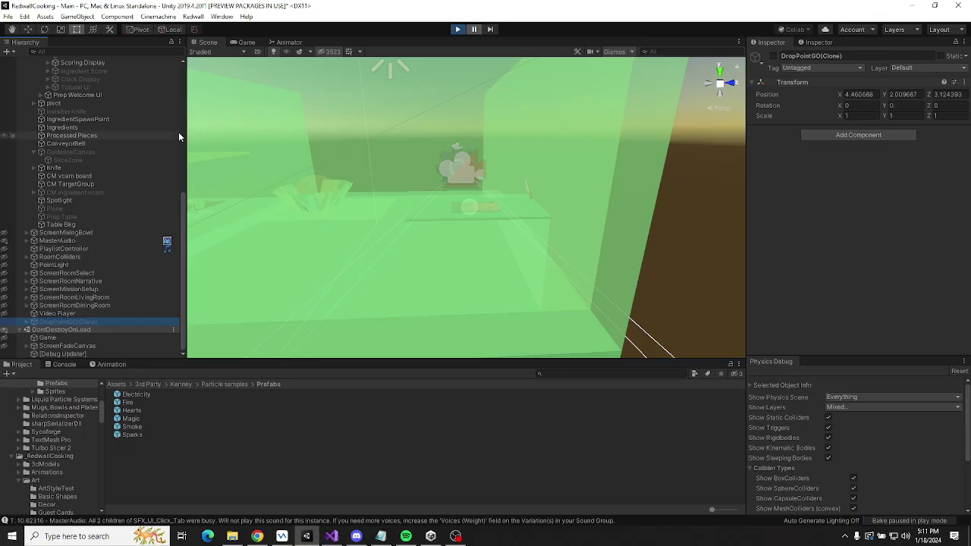
{"action": "left_click", "coordinate": [26, 321]}
{"action": "scroll", "coordinate": [51, 319], "scroll_direction": "down", "scroll_amount": 1}
{"action": "left_click", "coordinate": [57, 313]}
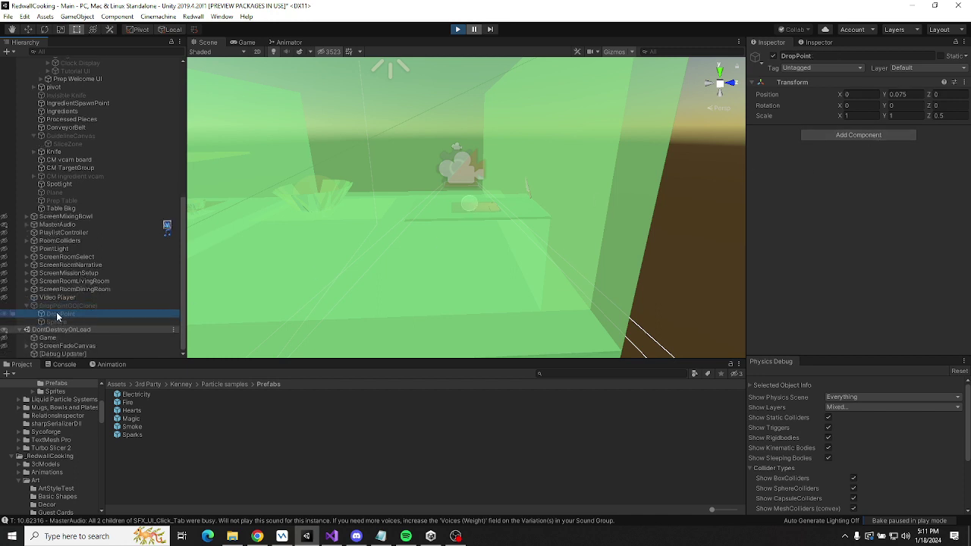
{"action": "key", "text": "Down"}
{"action": "key", "text": "Up"}
{"action": "key", "text": "alt+Tab"}
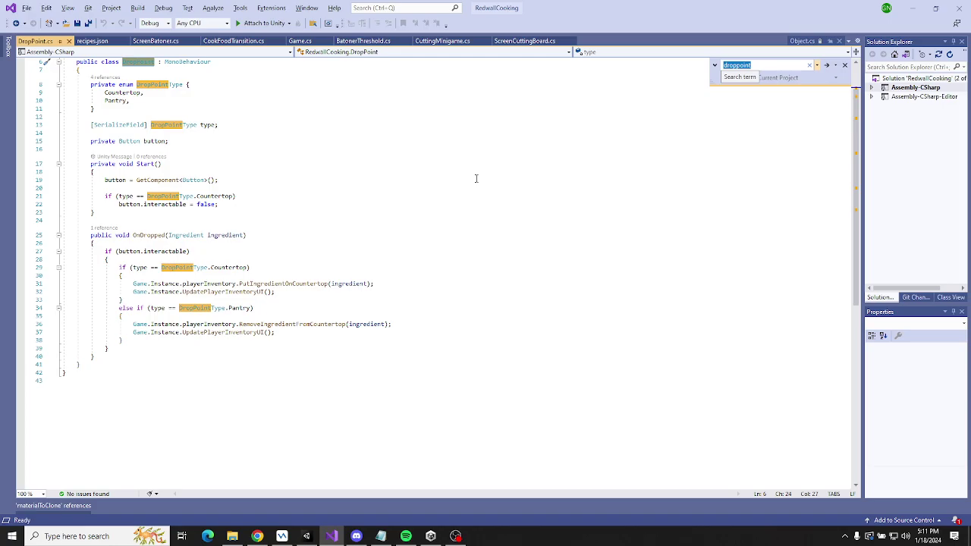
{"action": "key", "text": "alt+Tab"}
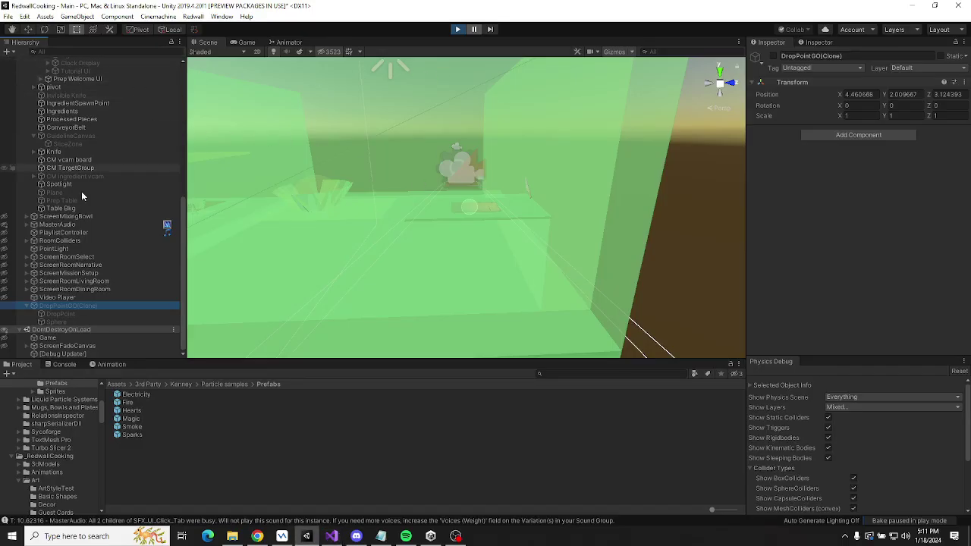
Search the project assets for "drop" and find all scene references to the DropPoint script.
{"action": "left_click", "coordinate": [574, 372]}
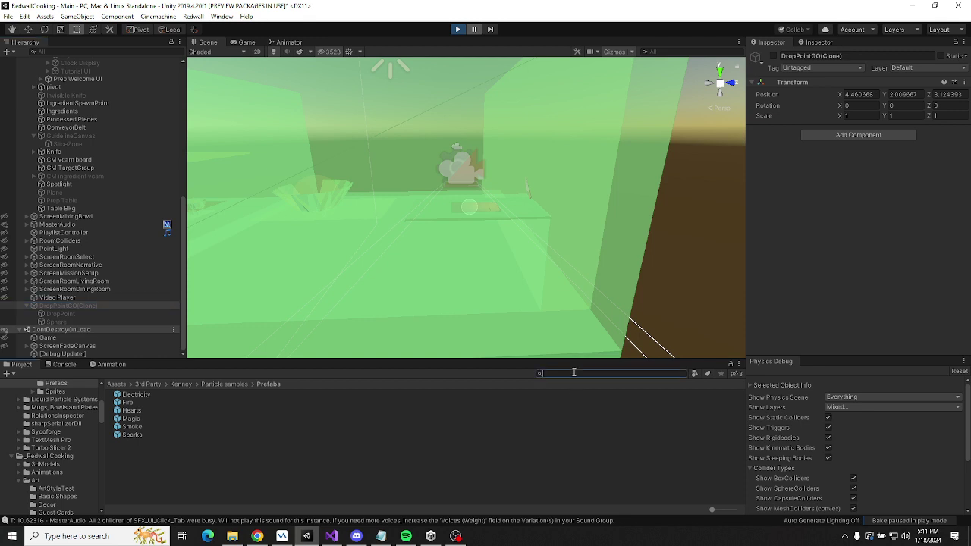
{"action": "type", "text": "dropo"}
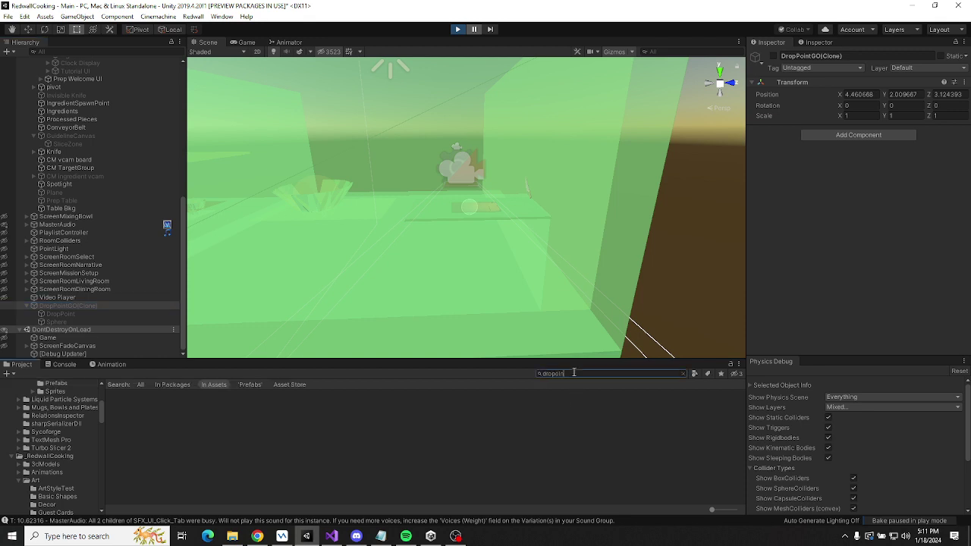
{"action": "key", "text": "BackSpace"}
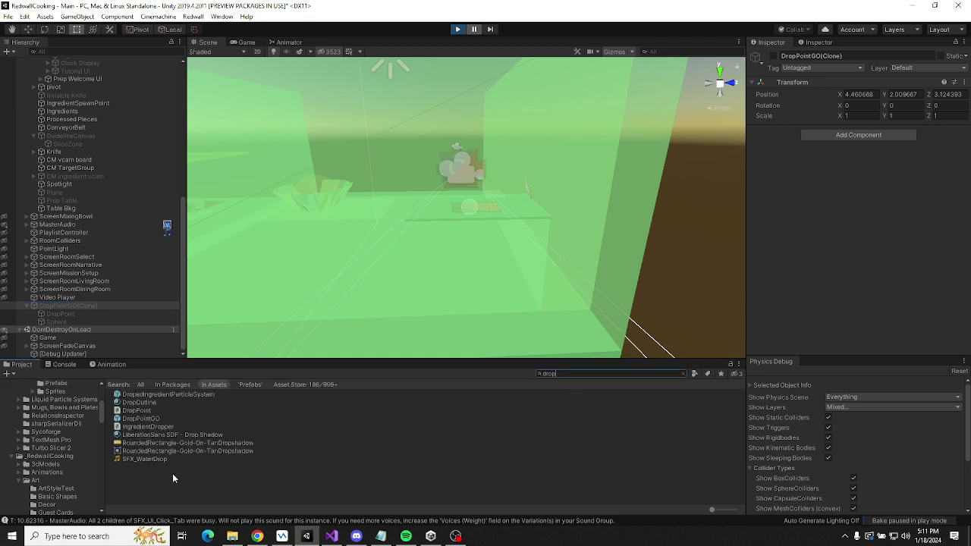
{"action": "left_click", "coordinate": [139, 412]}
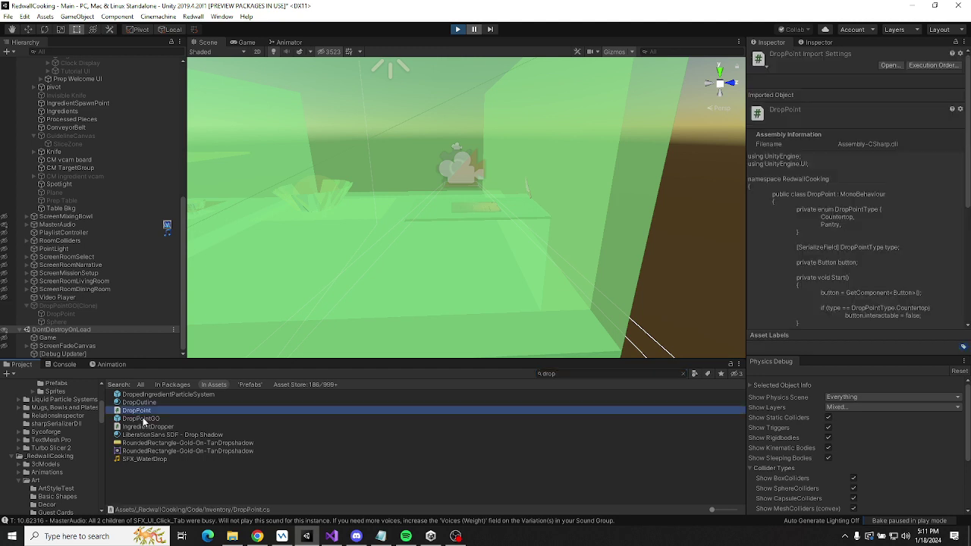
{"action": "right_click", "coordinate": [139, 410]}
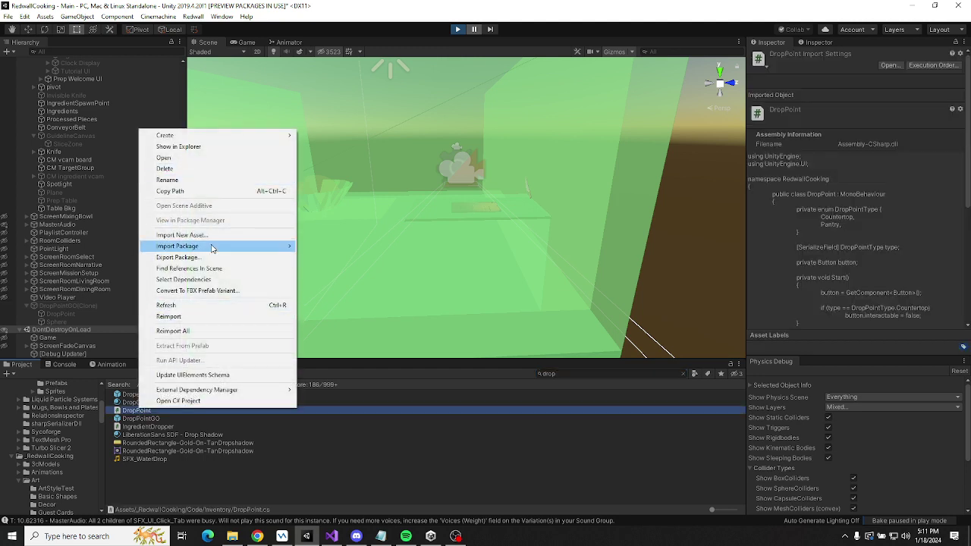
{"action": "left_click", "coordinate": [205, 270]}
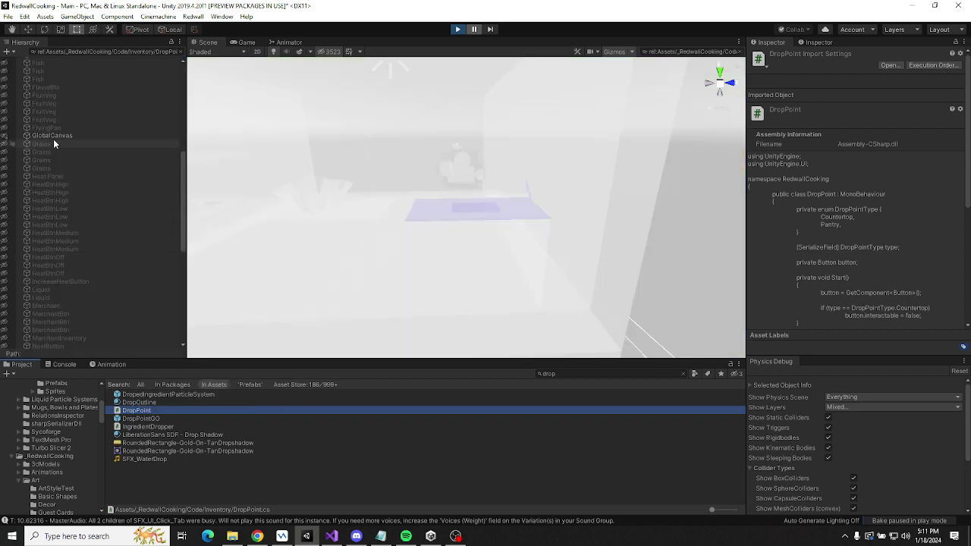
Inspect the GlobalCanvas object's script references and widen the Inspector to read the full field values.
{"action": "left_click", "coordinate": [67, 137]}
{"action": "scroll", "coordinate": [784, 232], "scroll_direction": "down", "scroll_amount": 8}
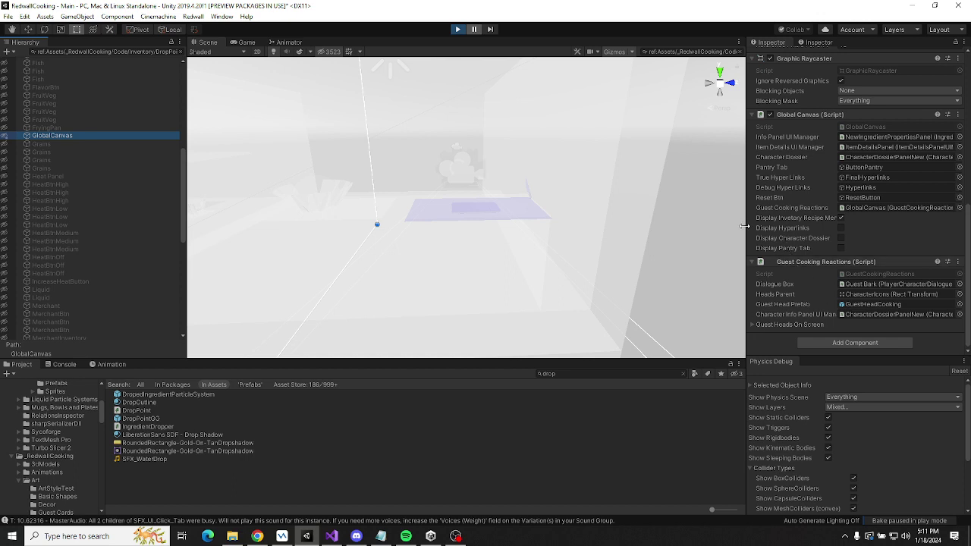
{"action": "left_click_drag", "start_coordinate": [744, 228], "coordinate": [581, 221]}
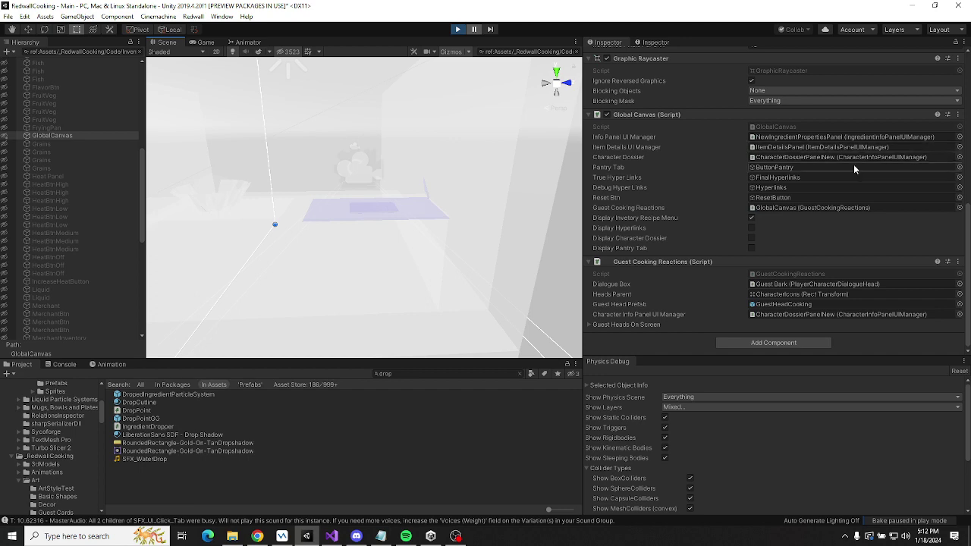
{"action": "scroll", "coordinate": [809, 214], "scroll_direction": "up", "scroll_amount": 5}
{"action": "scroll", "coordinate": [804, 212], "scroll_direction": "down", "scroll_amount": 4}
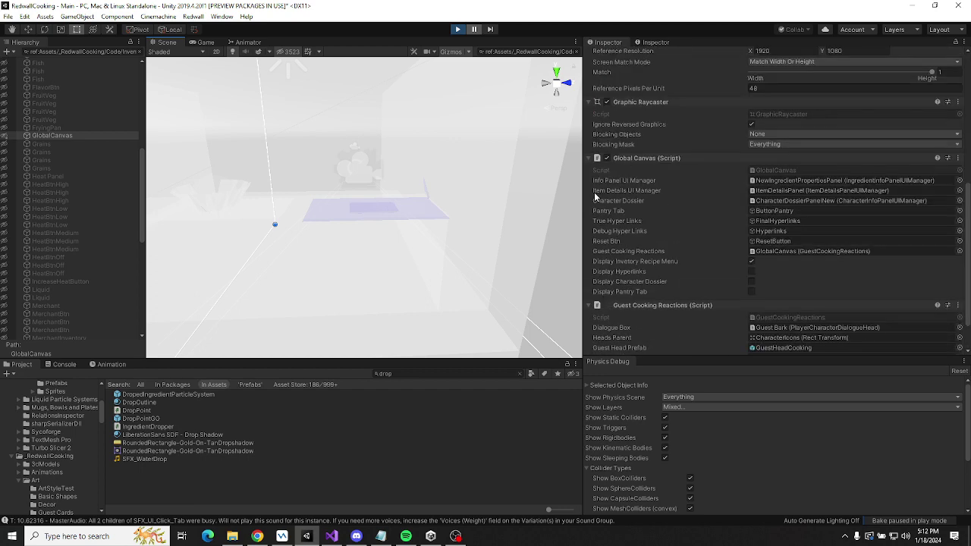
Look through the DropPoint reference results and review the ScreenCuttingBoard object's script parameters.
{"action": "scroll", "coordinate": [70, 139], "scroll_direction": "up", "scroll_amount": 8}
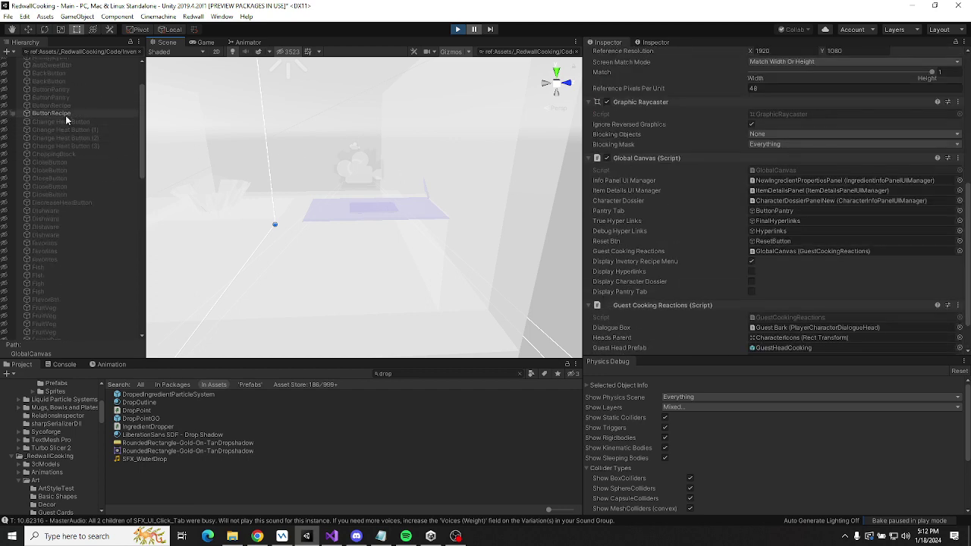
{"action": "scroll", "coordinate": [136, 179], "scroll_direction": "down", "scroll_amount": 5}
{"action": "scroll", "coordinate": [136, 178], "scroll_direction": "down", "scroll_amount": 9}
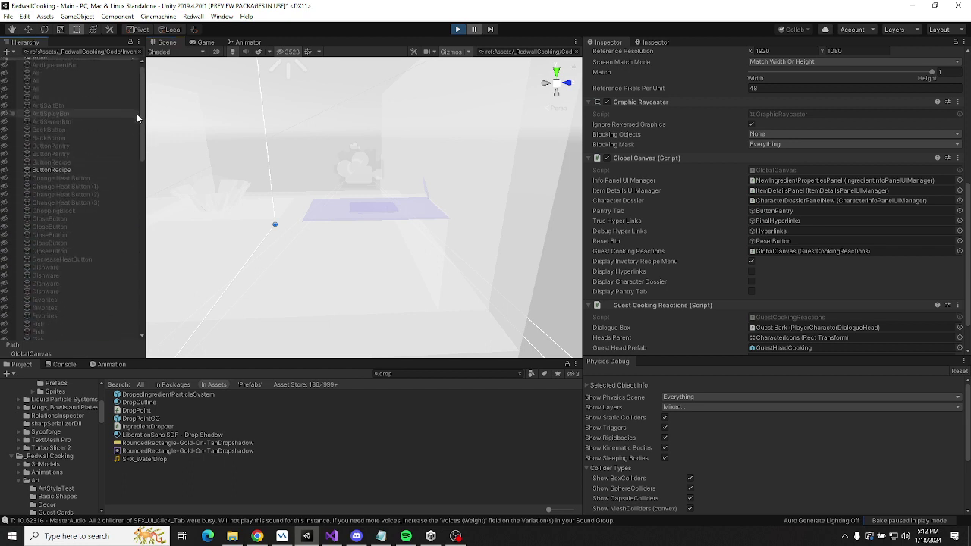
{"action": "scroll", "coordinate": [140, 251], "scroll_direction": "down", "scroll_amount": 5}
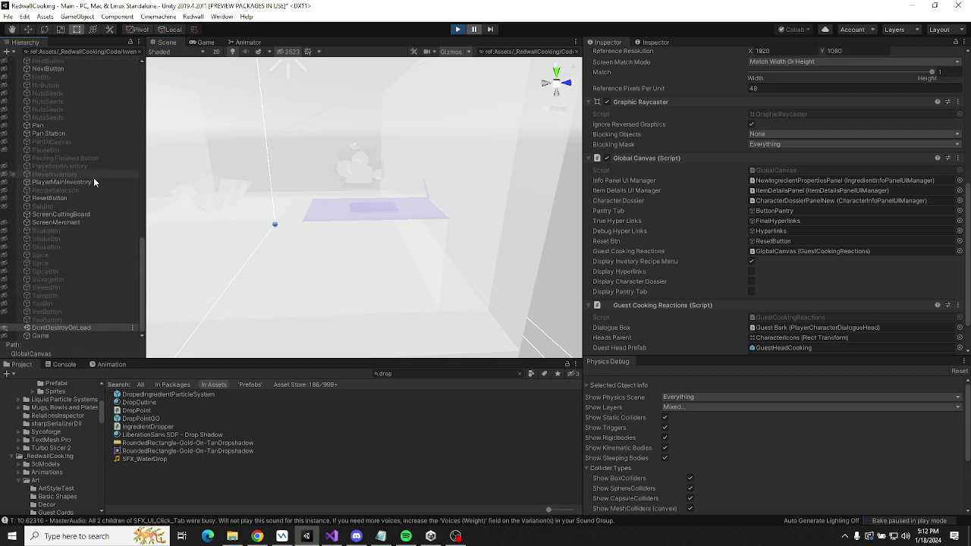
{"action": "left_click", "coordinate": [81, 215]}
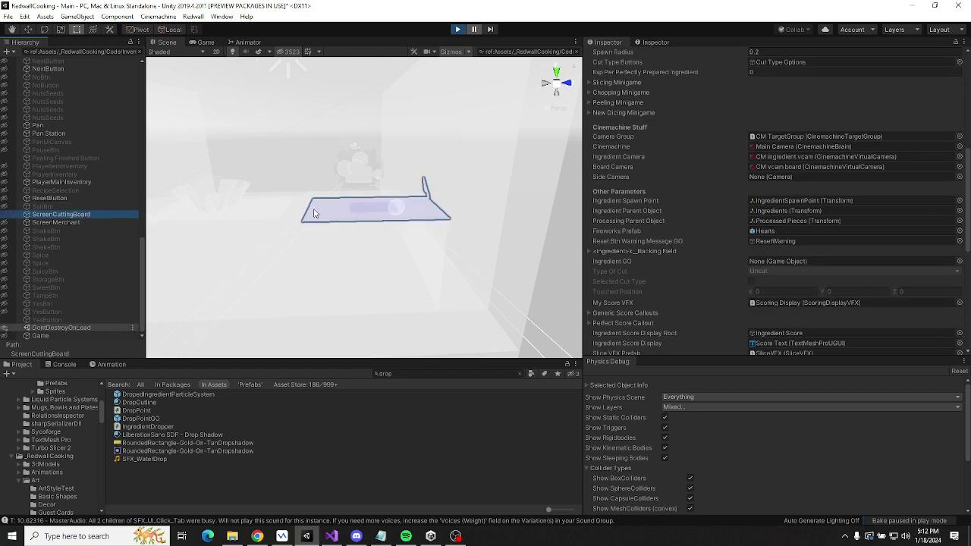
{"action": "scroll", "coordinate": [740, 178], "scroll_direction": "up", "scroll_amount": 8}
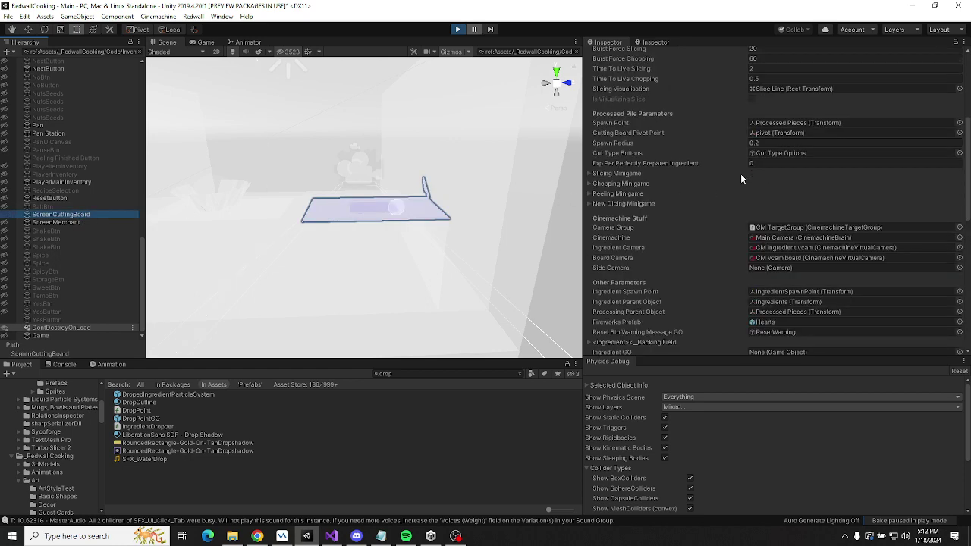
{"action": "scroll", "coordinate": [741, 174], "scroll_direction": "down", "scroll_amount": 3}
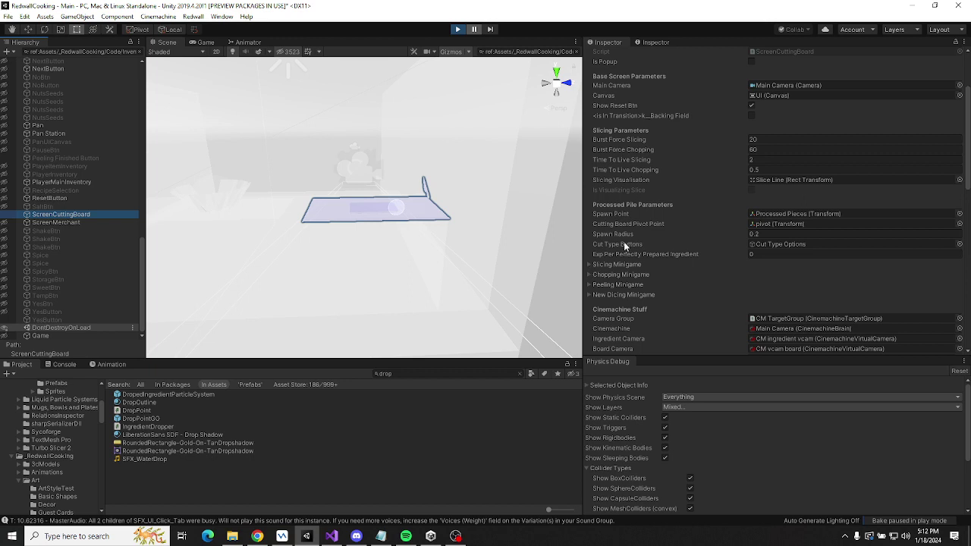
{"action": "scroll", "coordinate": [625, 244], "scroll_direction": "down", "scroll_amount": 3}
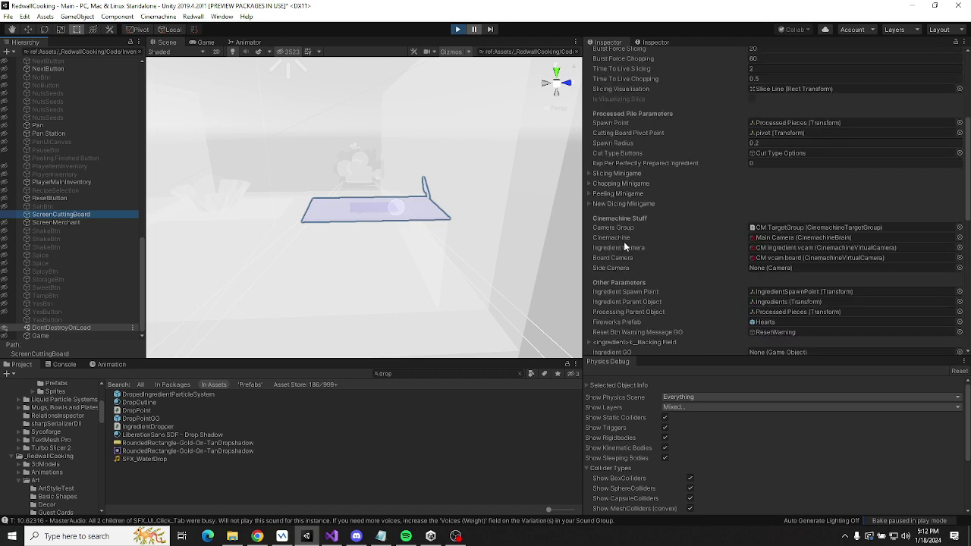
Locate the cutting board's Ingredient Spawn Point in the hierarchy and inspect the IngredientSpawnPoint and Processed Pieces transforms.
{"action": "left_click", "coordinate": [795, 292]}
{"action": "left_click", "coordinate": [75, 239]}
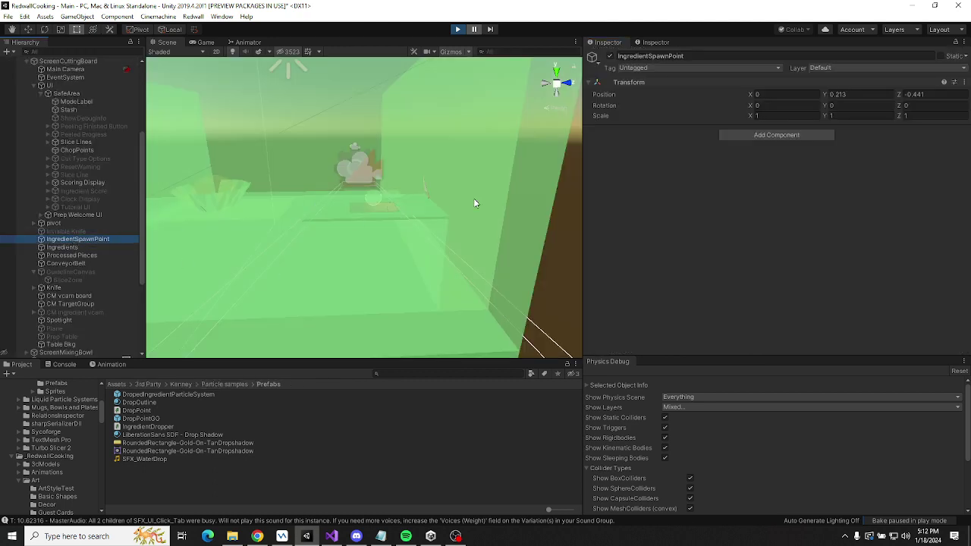
{"action": "left_click", "coordinate": [79, 256]}
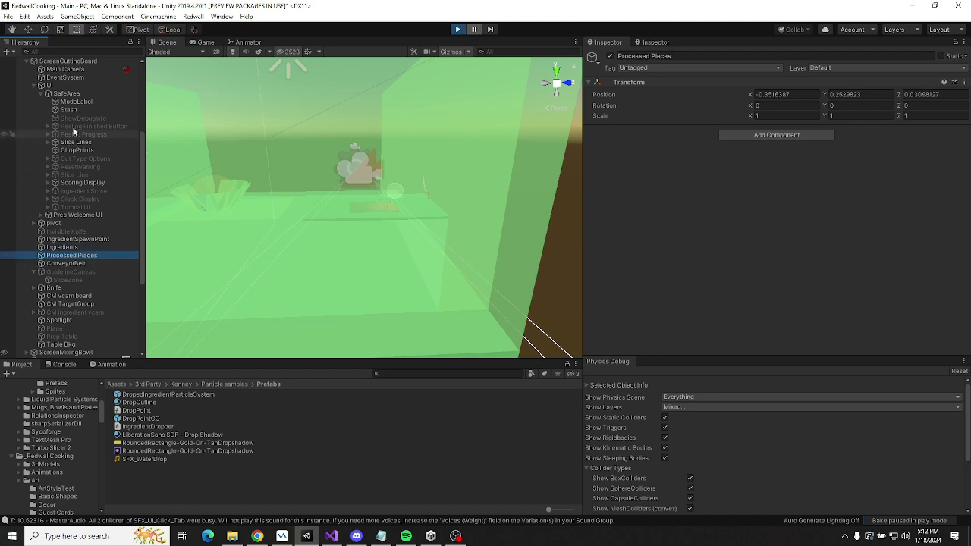
Review the ScreenCuttingBoard script's parameters again and expand its Slicing Minigame settings.
{"action": "left_click", "coordinate": [77, 61]}
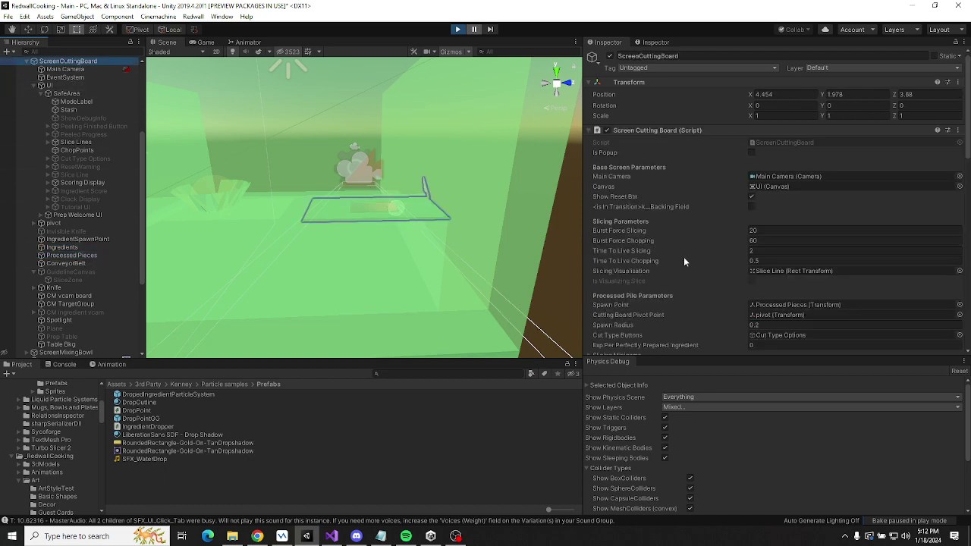
{"action": "scroll", "coordinate": [731, 273], "scroll_direction": "down", "scroll_amount": 15}
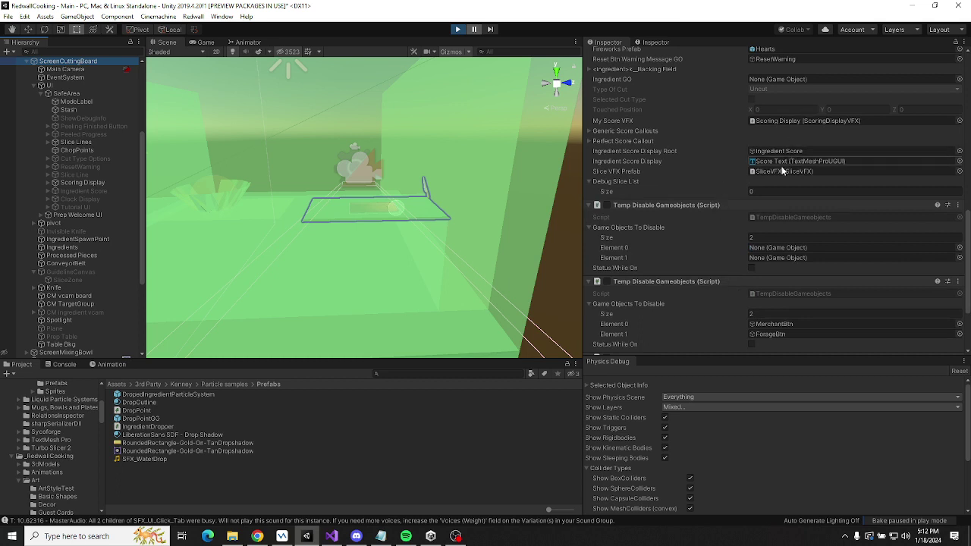
{"action": "scroll", "coordinate": [637, 182], "scroll_direction": "up", "scroll_amount": 3}
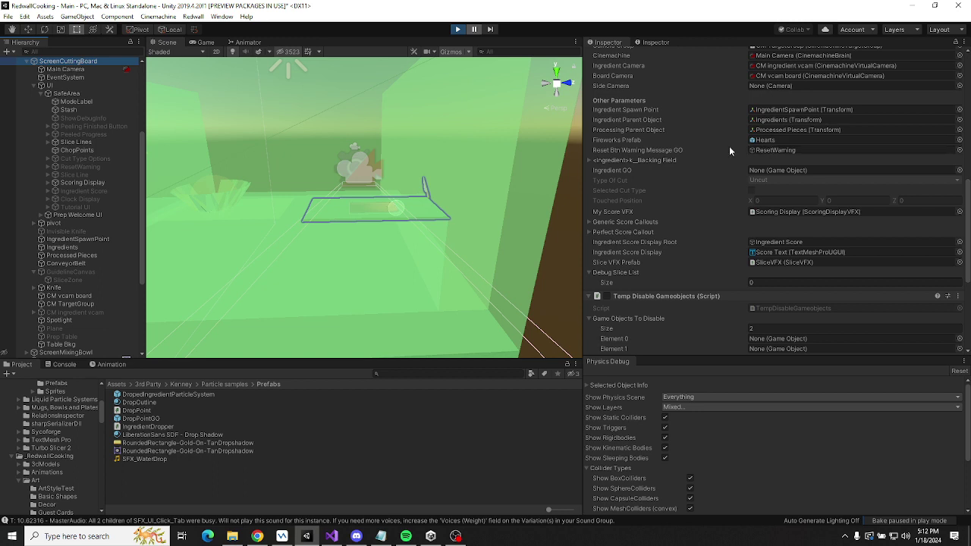
{"action": "scroll", "coordinate": [683, 151], "scroll_direction": "up", "scroll_amount": 3}
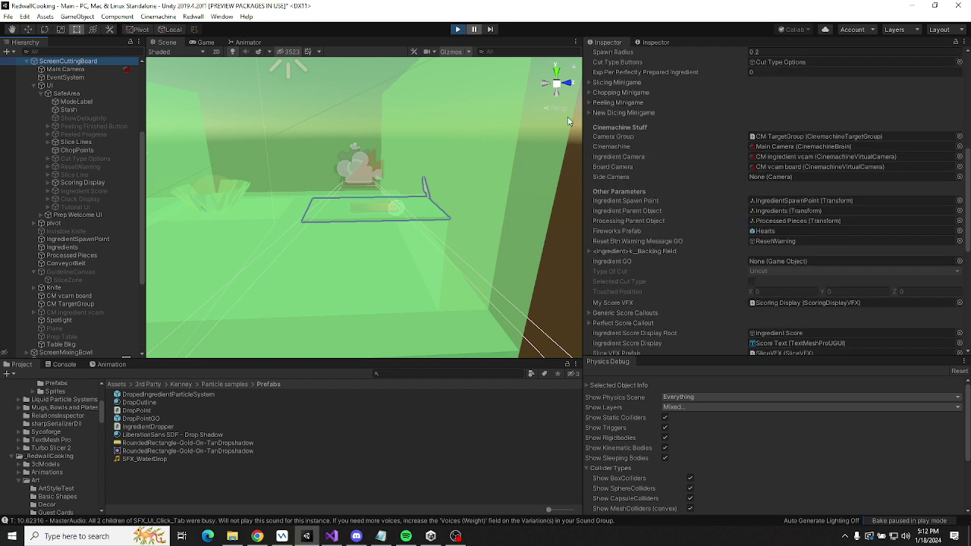
{"action": "left_click", "coordinate": [589, 83]}
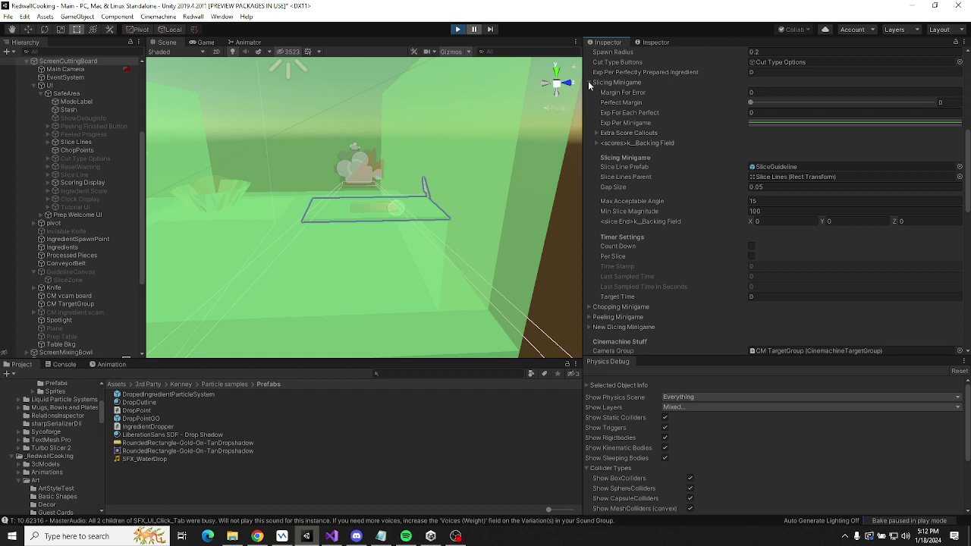
Collapse the Slicing Minigame settings and review the Chopping Minigame settings of the ScreenCuttingBoard script.
{"action": "left_click", "coordinate": [590, 82]}
{"action": "left_click", "coordinate": [587, 92]}
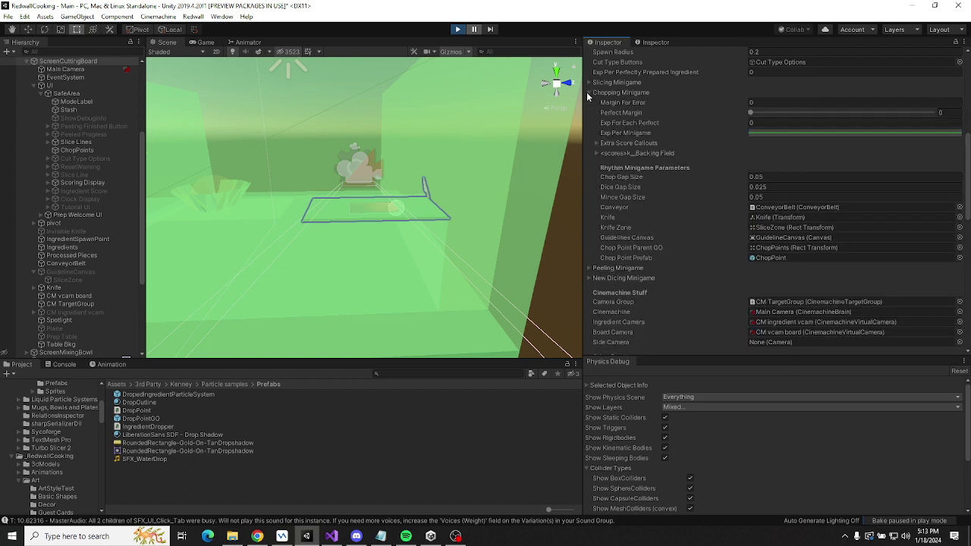
{"action": "left_click", "coordinate": [588, 93]}
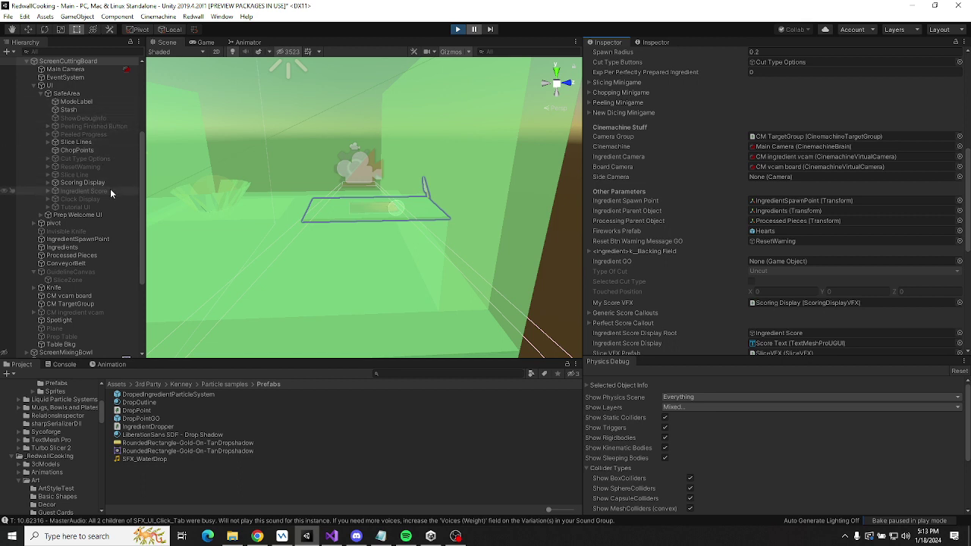
Check the children of Prep Welcome UI, collapse GuidelineCanvas and inspect the Table Bkg object's components.
{"action": "left_click", "coordinate": [47, 216]}
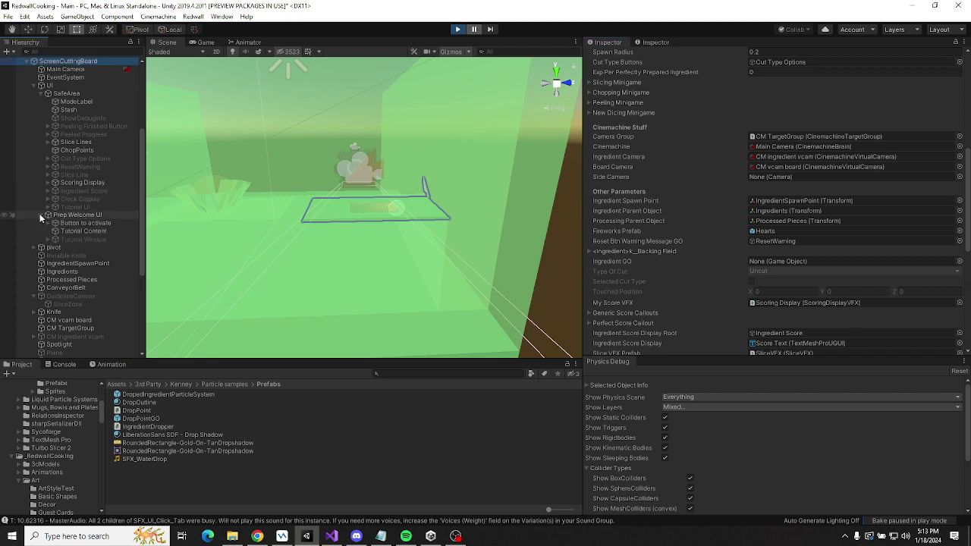
{"action": "left_click", "coordinate": [40, 215]}
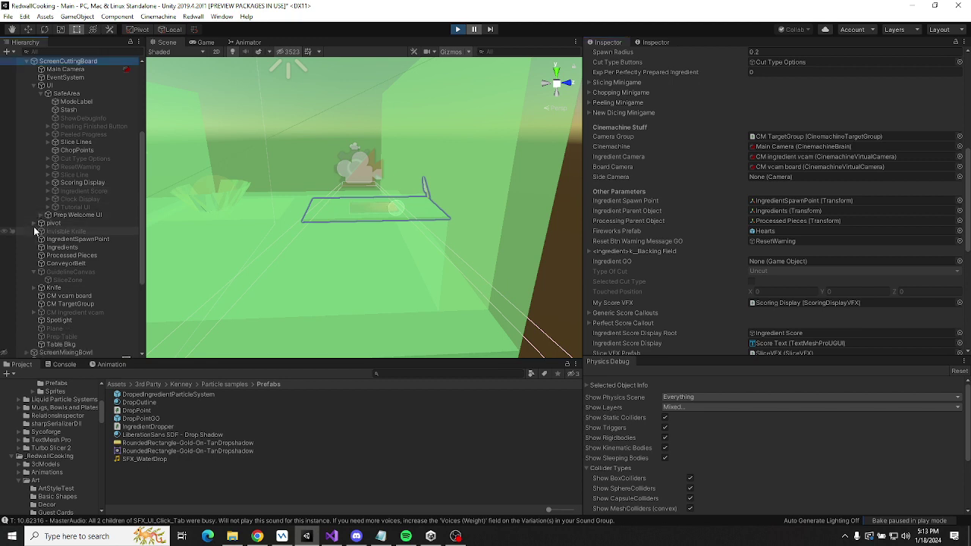
{"action": "left_click", "coordinate": [35, 272]}
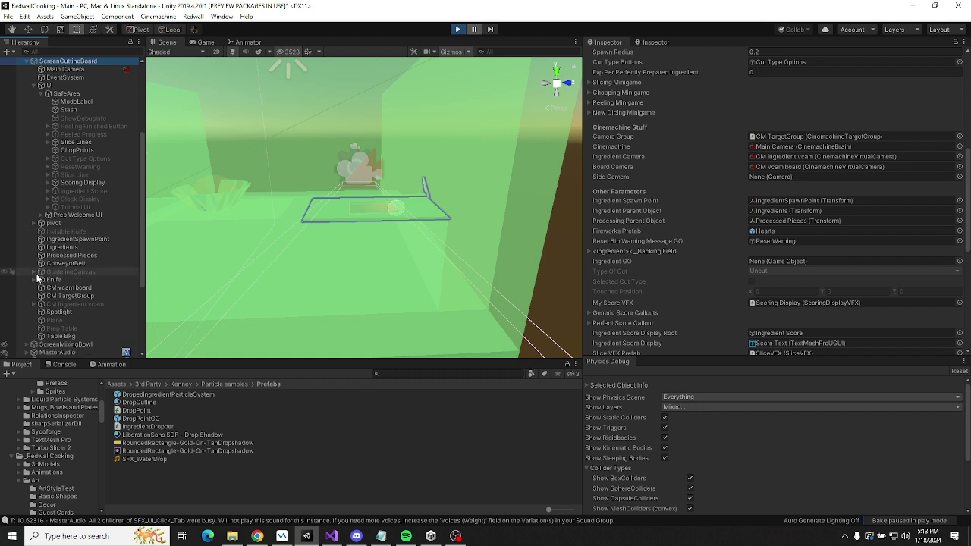
{"action": "left_click", "coordinate": [61, 336]}
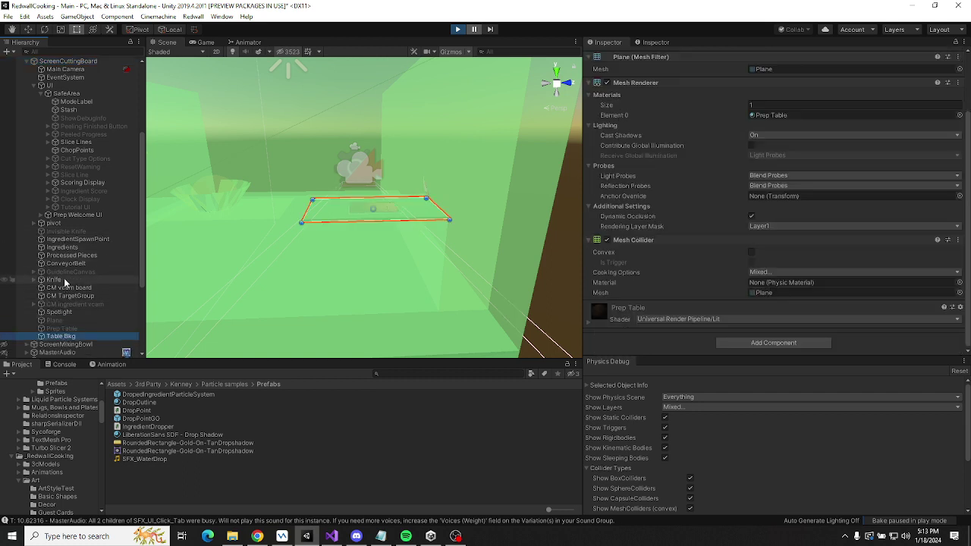
Inspect the components of the EventSystem and Main Camera objects under ScreenCuttingBoard.
{"action": "scroll", "coordinate": [63, 269], "scroll_direction": "up", "scroll_amount": 5}
{"action": "left_click", "coordinate": [61, 215]}
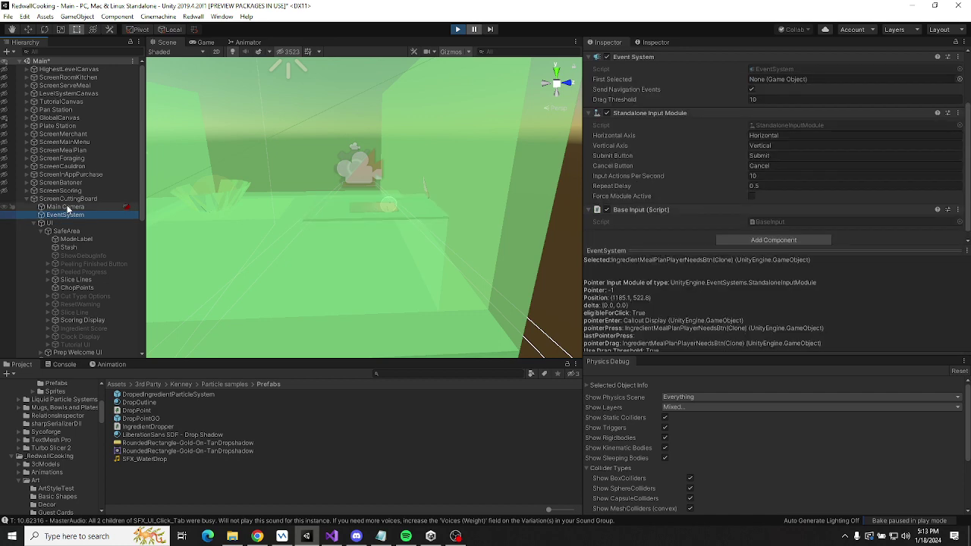
{"action": "left_click", "coordinate": [68, 207]}
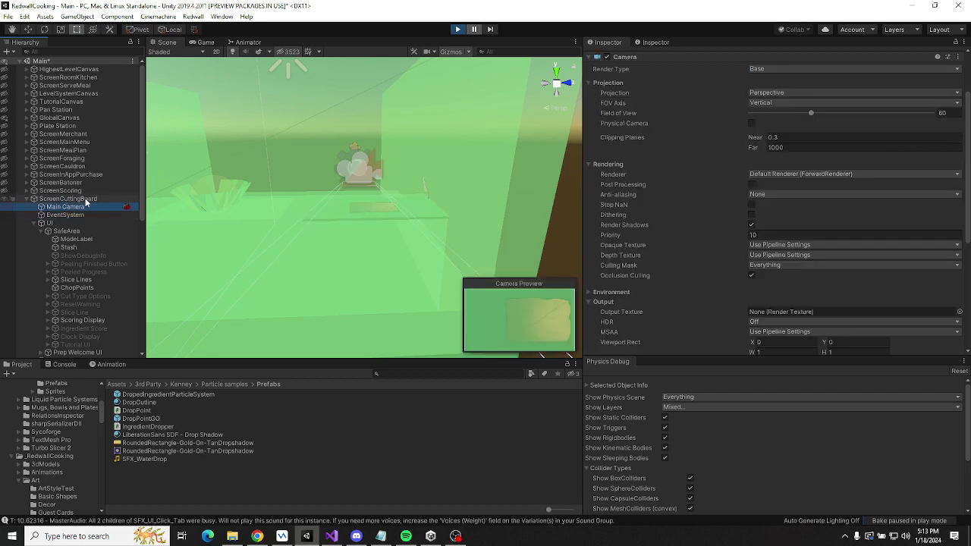
{"action": "scroll", "coordinate": [674, 182], "scroll_direction": "down", "scroll_amount": 5}
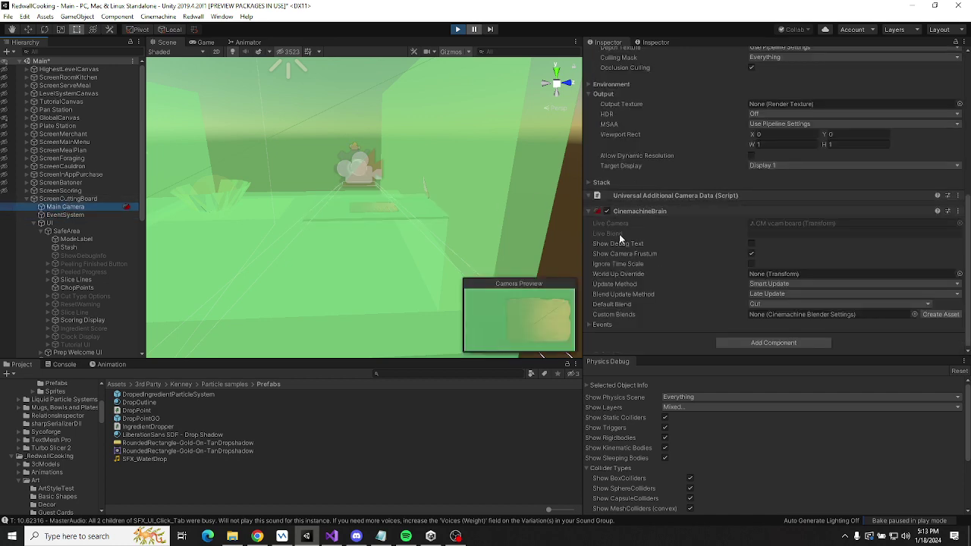
{"action": "left_click", "coordinate": [65, 216]}
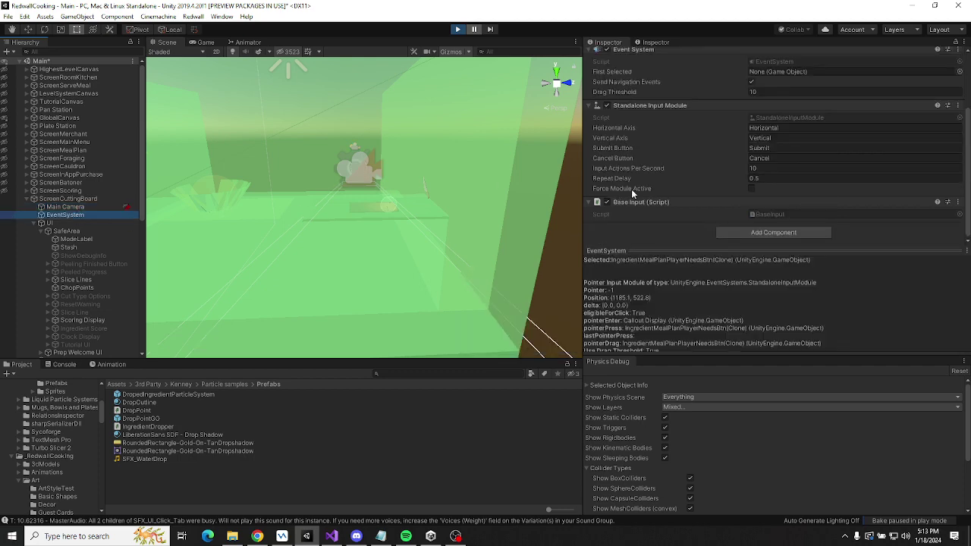
{"action": "left_click", "coordinate": [72, 207]}
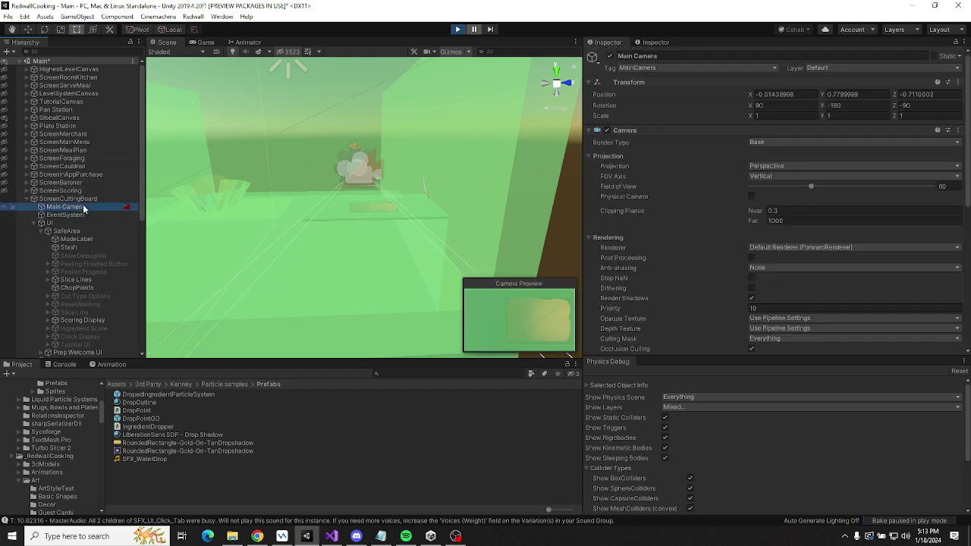
Select the ScreenCuttingBoard object and review its slicing and processed pile parameters.
{"action": "left_click", "coordinate": [83, 199]}
{"action": "scroll", "coordinate": [637, 144], "scroll_direction": "down", "scroll_amount": 8}
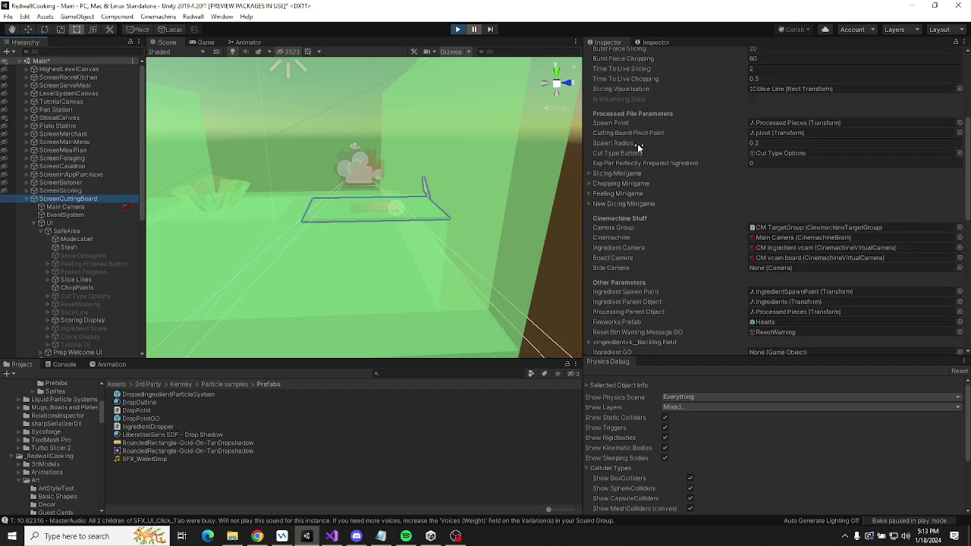
{"action": "scroll", "coordinate": [637, 143], "scroll_direction": "up", "scroll_amount": 3}
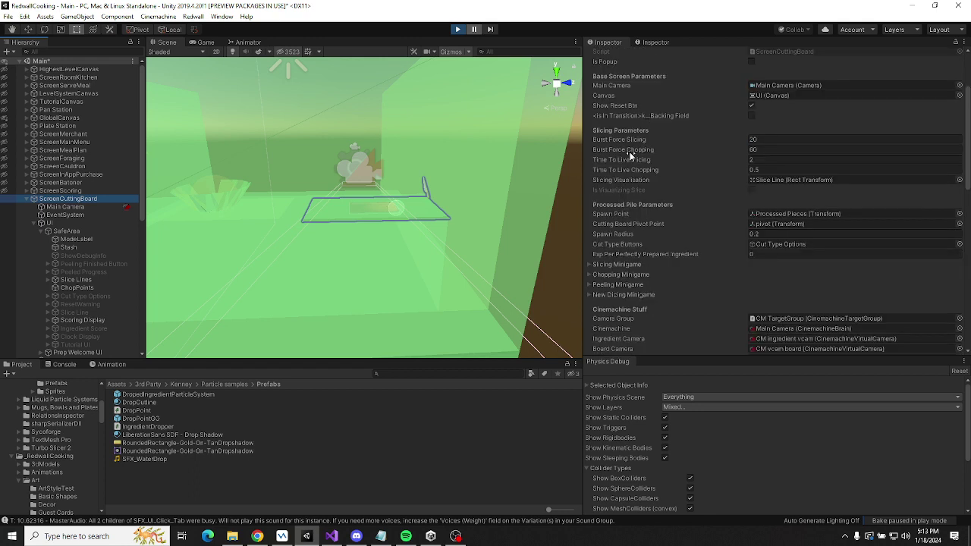
Switch to Visual Studio, step through the droppoint matches in DropPoint.cs and open the code that calls OnDropped.
{"action": "left_click", "coordinate": [339, 537]}
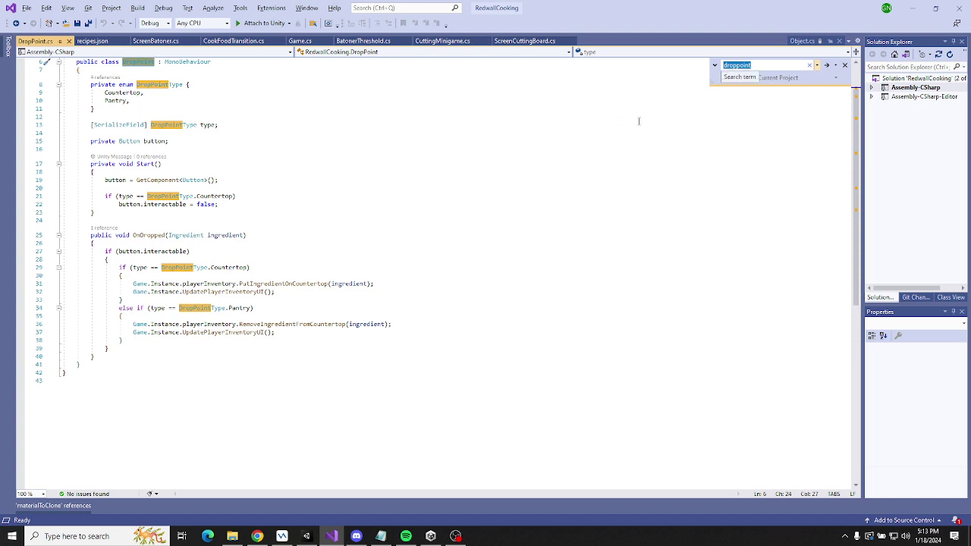
{"action": "left_click", "coordinate": [825, 65]}
{"action": "left_click", "coordinate": [825, 65]}
{"action": "left_click", "coordinate": [825, 65]}
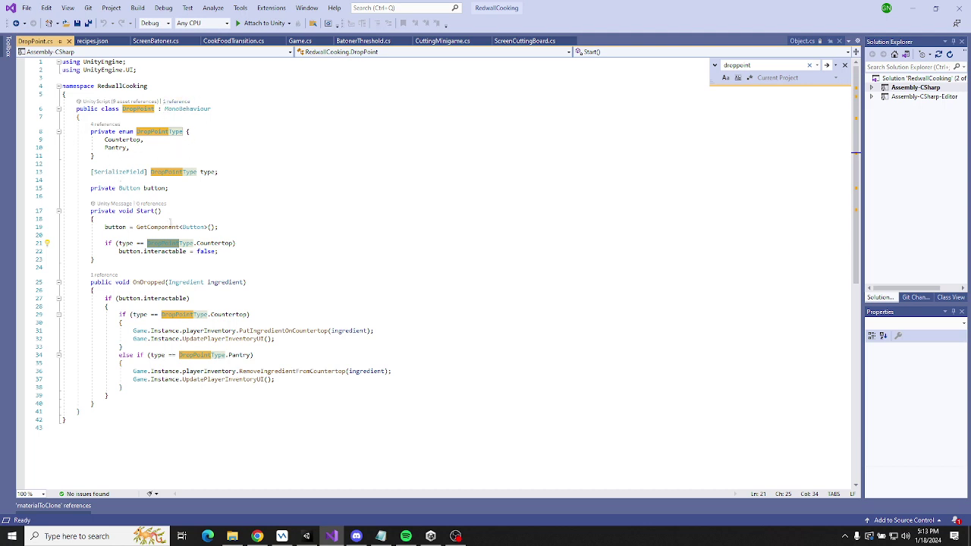
{"action": "left_click", "coordinate": [102, 275]}
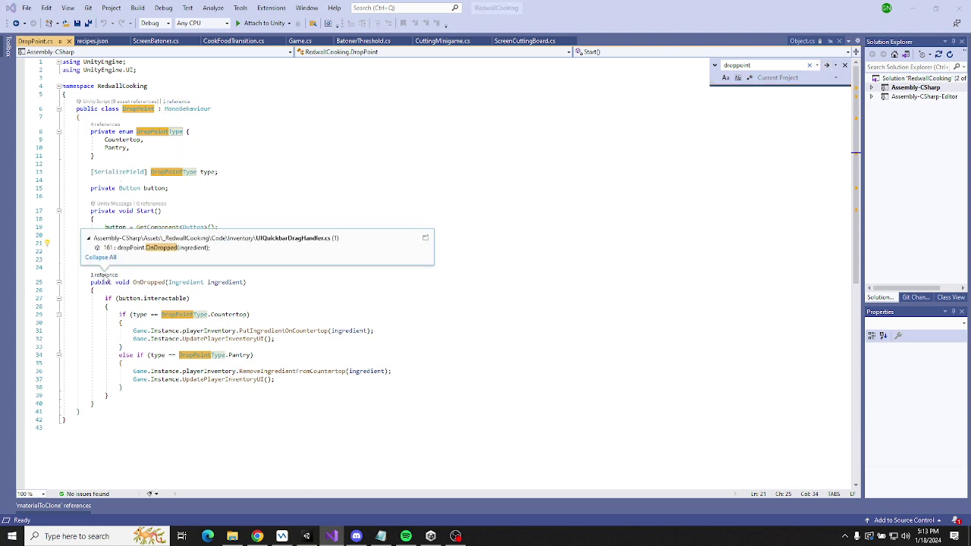
{"action": "left_click", "coordinate": [165, 249]}
{"action": "double_click", "coordinate": [164, 249]}
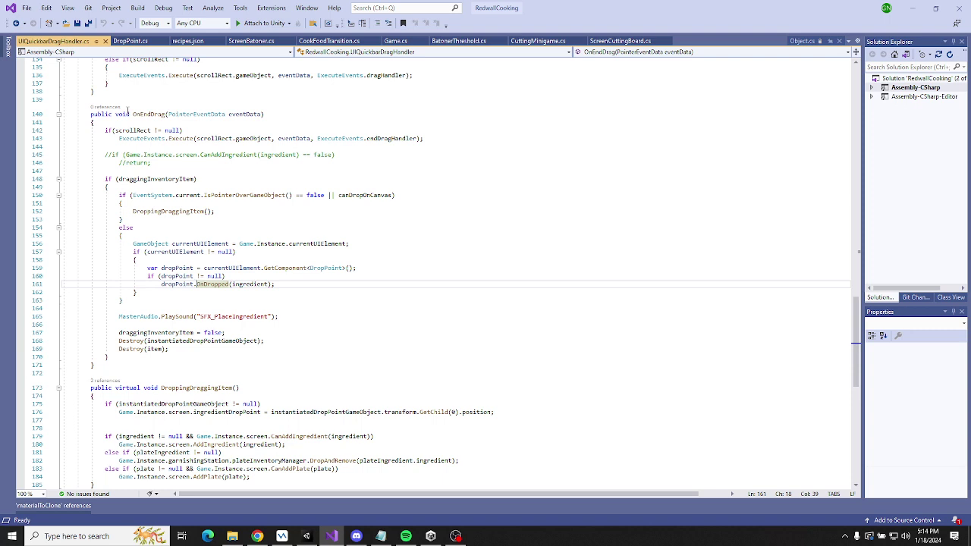
Read through UIQuickbarDragHandler.cs, examining its OnEndDrag, OnDrag, OnBeginDrag and SetUpDragging methods and the field declarations.
{"action": "scroll", "coordinate": [133, 113], "scroll_direction": "up", "scroll_amount": 3}
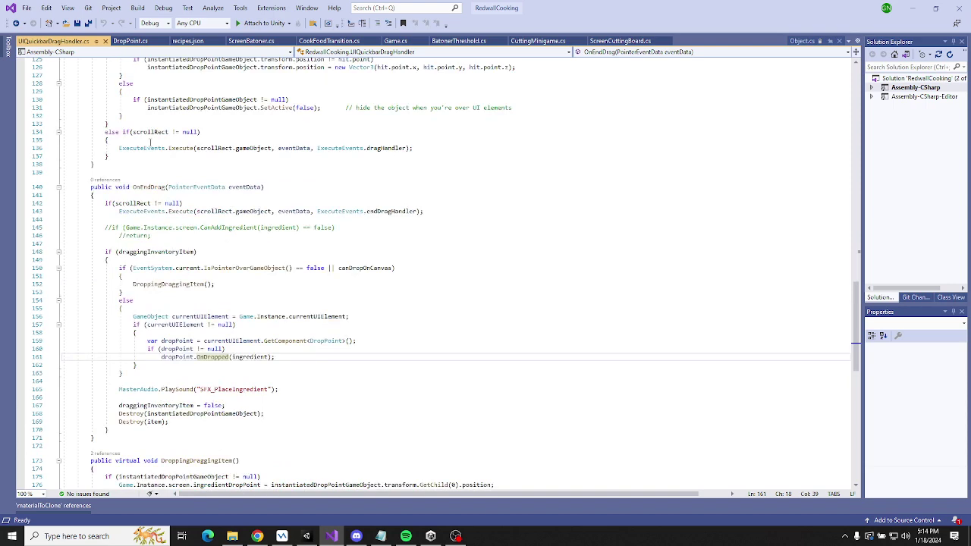
{"action": "scroll", "coordinate": [150, 142], "scroll_direction": "down", "scroll_amount": 6}
{"action": "scroll", "coordinate": [150, 142], "scroll_direction": "up", "scroll_amount": 20}
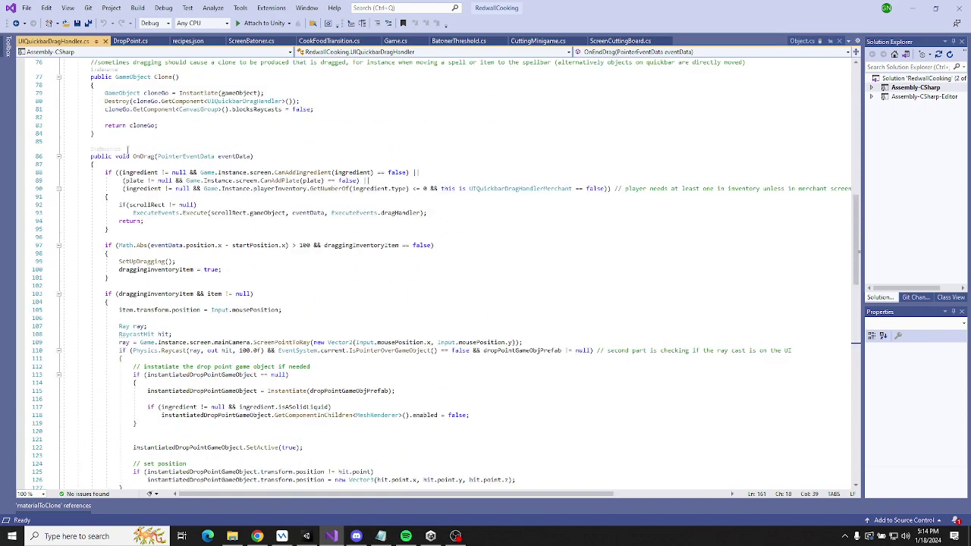
{"action": "scroll", "coordinate": [128, 149], "scroll_direction": "up", "scroll_amount": 1}
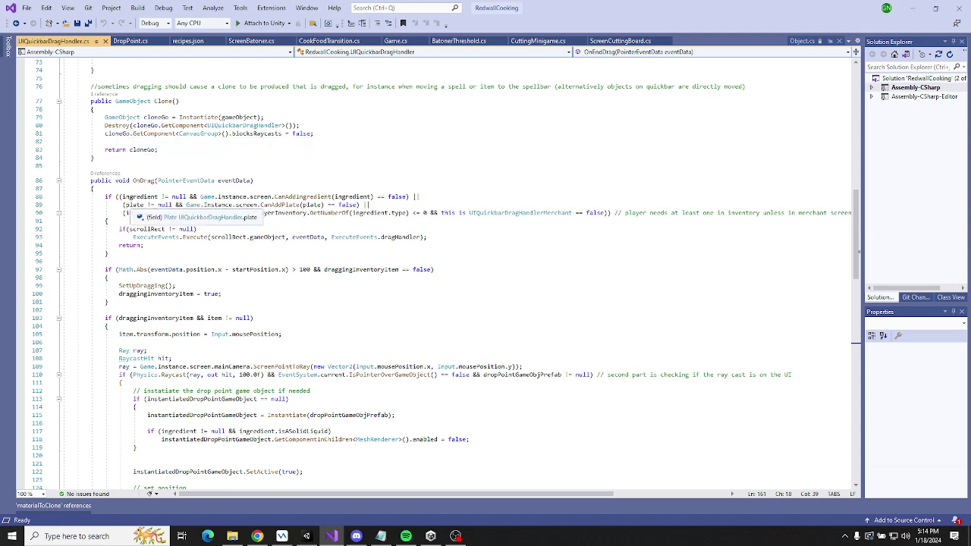
{"action": "scroll", "coordinate": [131, 203], "scroll_direction": "up", "scroll_amount": 6}
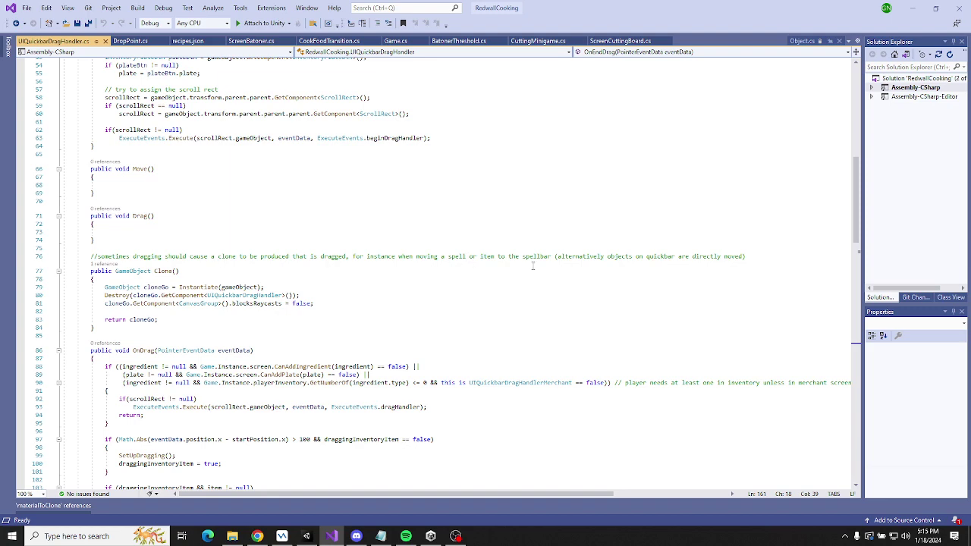
{"action": "scroll", "coordinate": [379, 254], "scroll_direction": "up", "scroll_amount": 7}
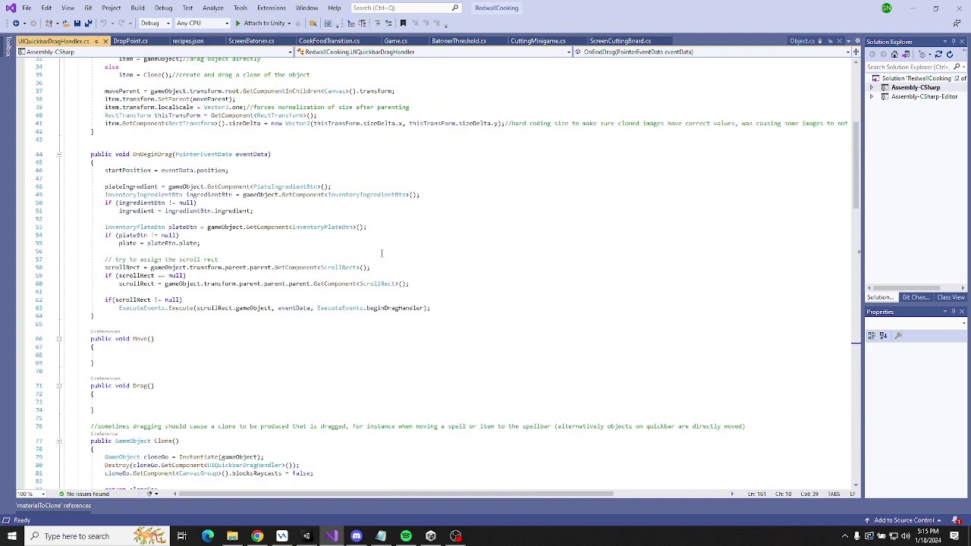
{"action": "scroll", "coordinate": [382, 253], "scroll_direction": "up", "scroll_amount": 9}
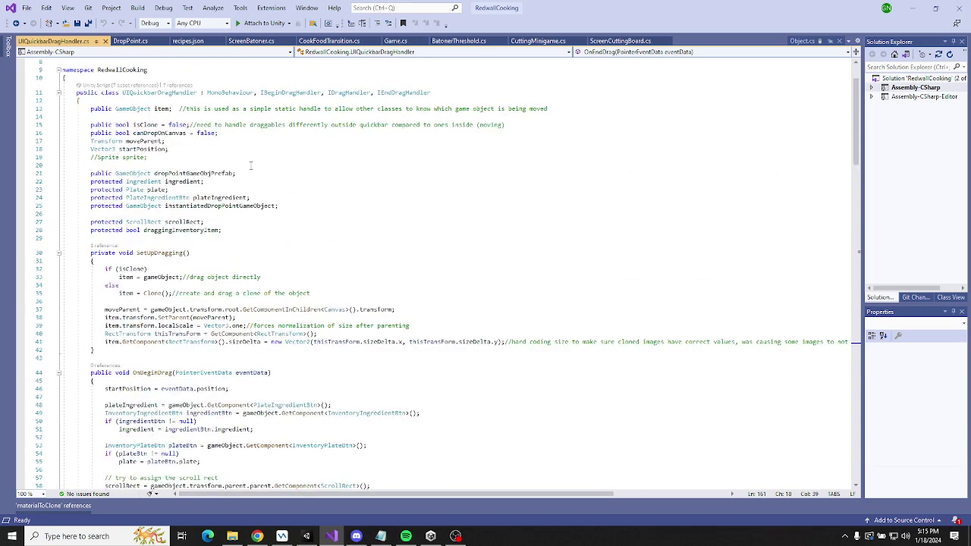
{"action": "scroll", "coordinate": [251, 174], "scroll_direction": "down", "scroll_amount": 7}
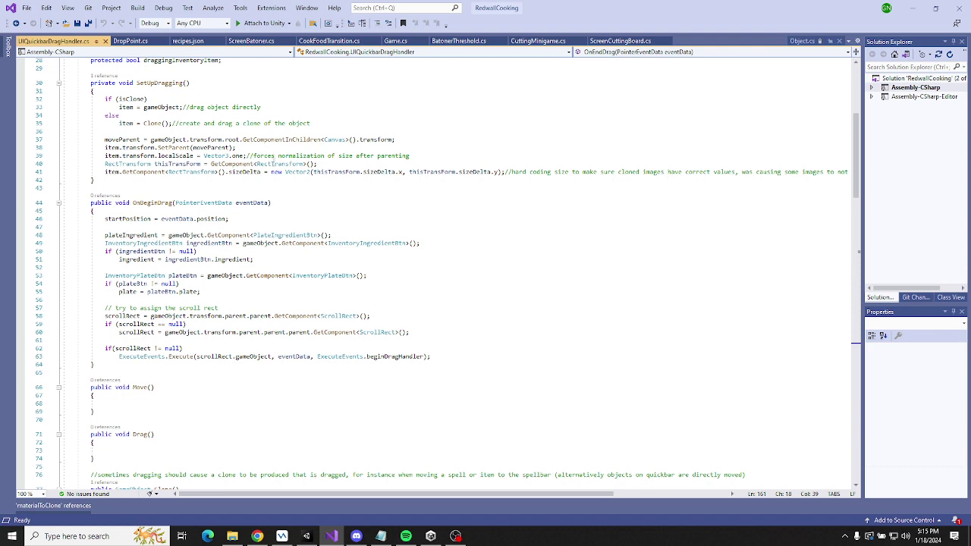
{"action": "scroll", "coordinate": [252, 157], "scroll_direction": "down", "scroll_amount": 2}
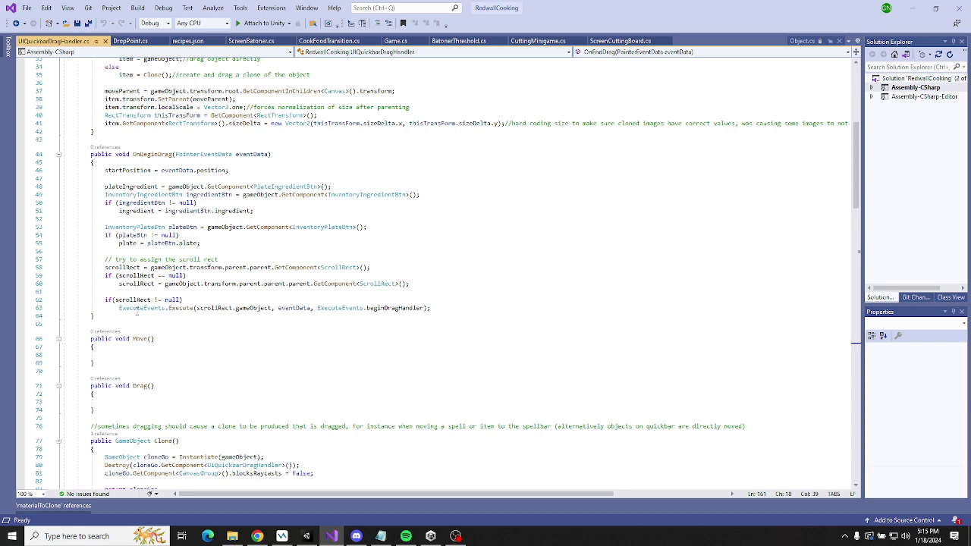
{"action": "scroll", "coordinate": [282, 212], "scroll_direction": "up", "scroll_amount": 8}
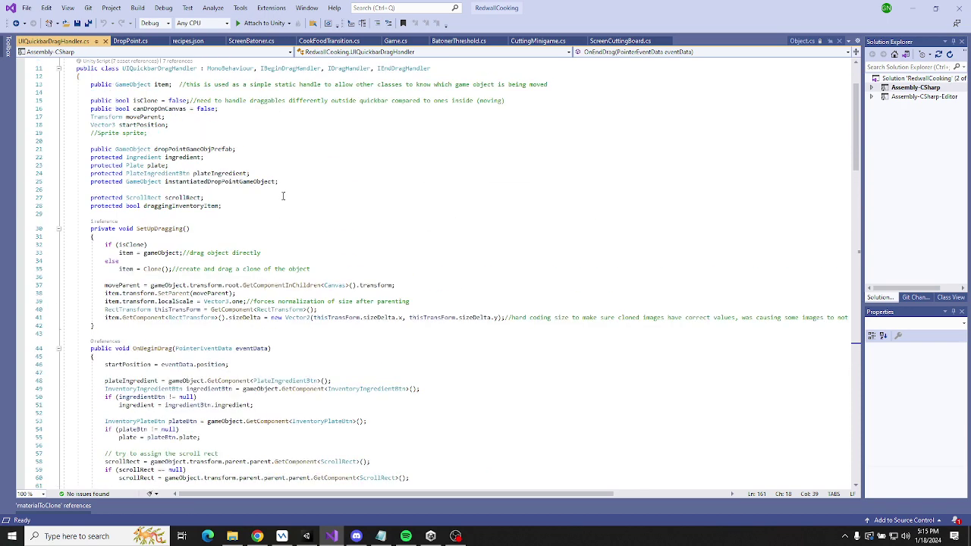
Highlight the dropPointGameObjPrefab field and examine its uses in the OnDrag method.
{"action": "scroll", "coordinate": [283, 195], "scroll_direction": "up", "scroll_amount": 1}
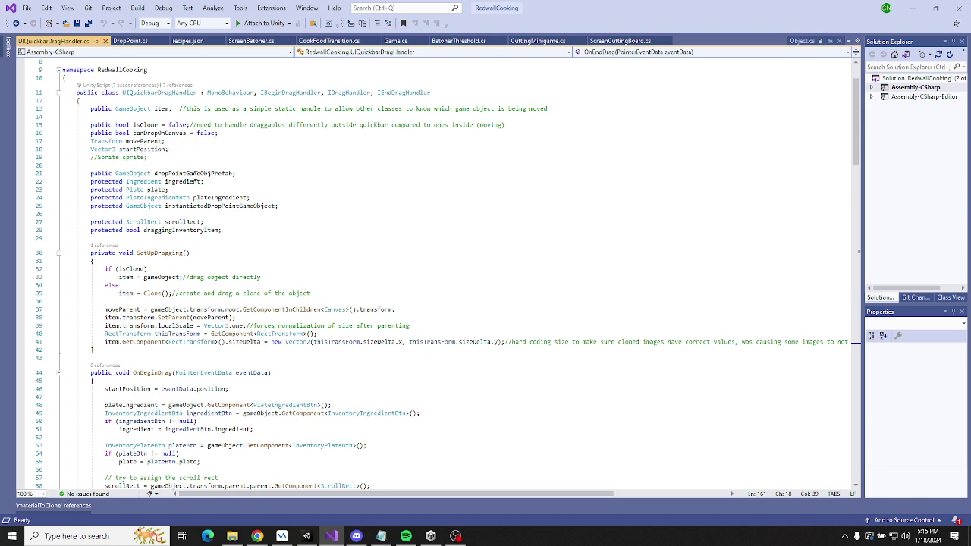
{"action": "left_click", "coordinate": [195, 173]}
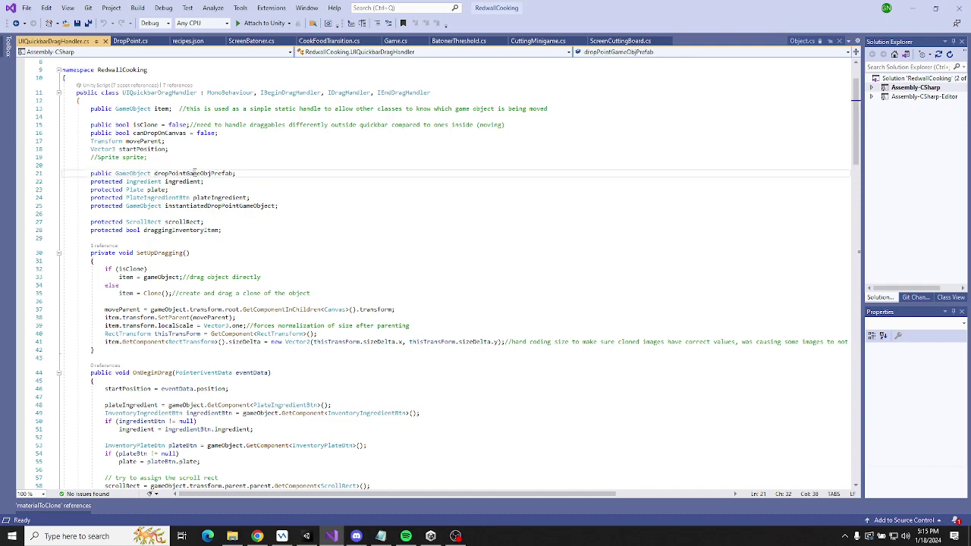
{"action": "scroll", "coordinate": [198, 175], "scroll_direction": "down", "scroll_amount": 12}
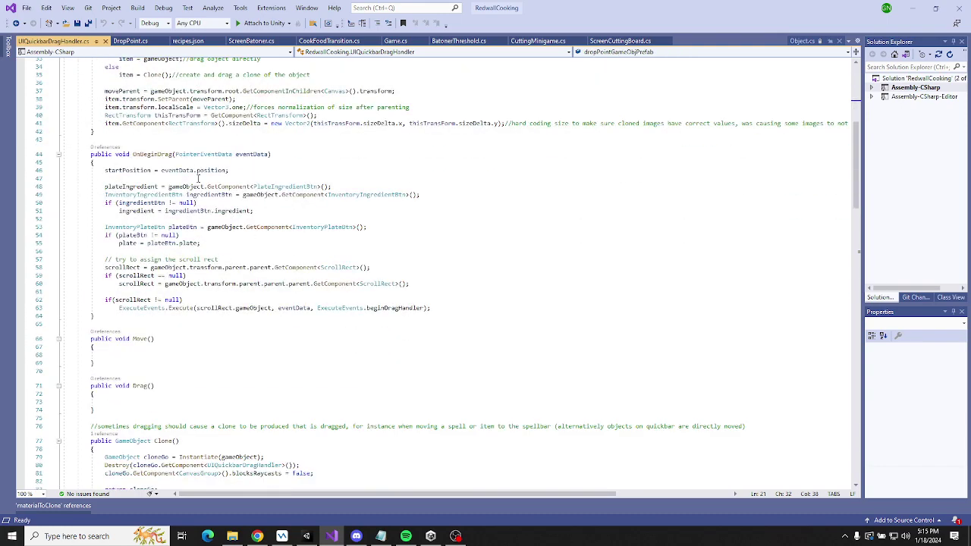
{"action": "scroll", "coordinate": [199, 179], "scroll_direction": "down", "scroll_amount": 14}
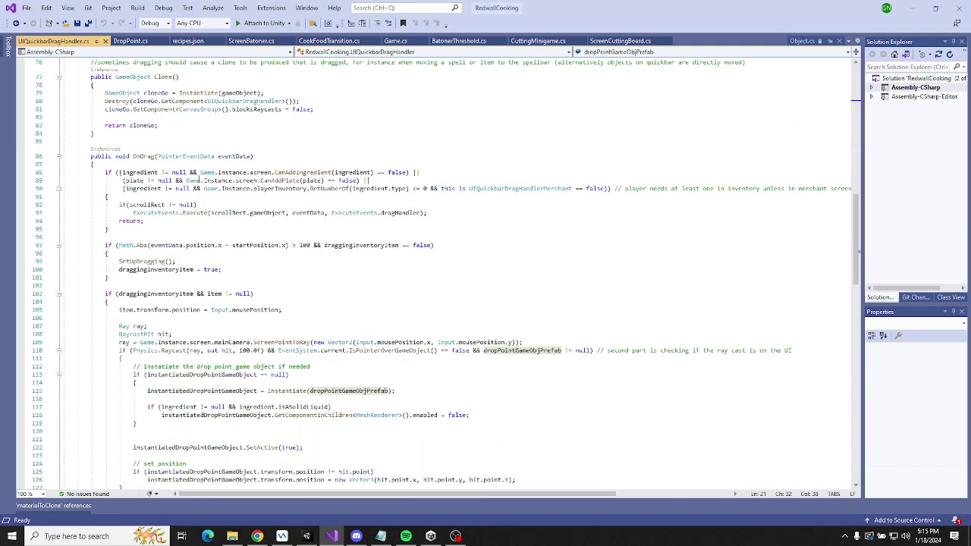
{"action": "scroll", "coordinate": [197, 182], "scroll_direction": "up", "scroll_amount": 2}
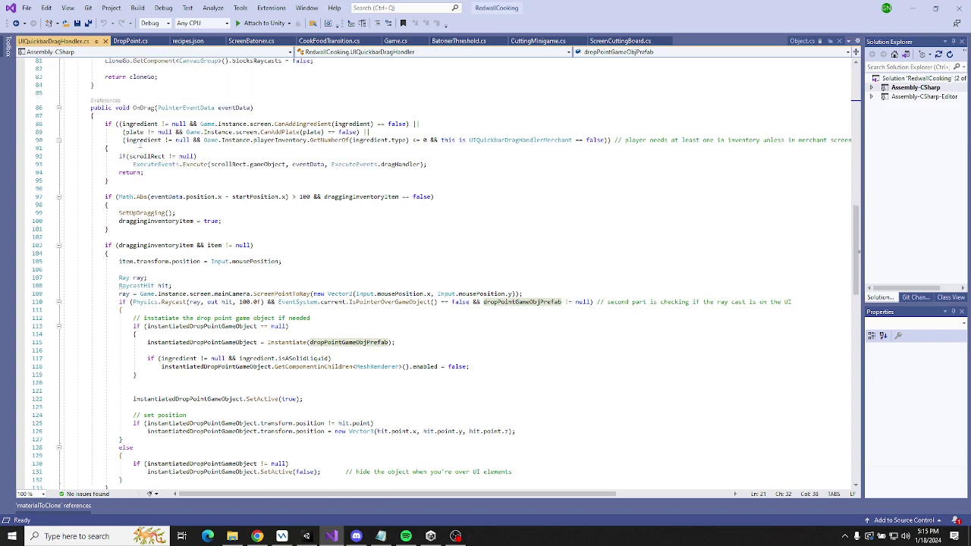
{"action": "scroll", "coordinate": [173, 190], "scroll_direction": "down", "scroll_amount": 2}
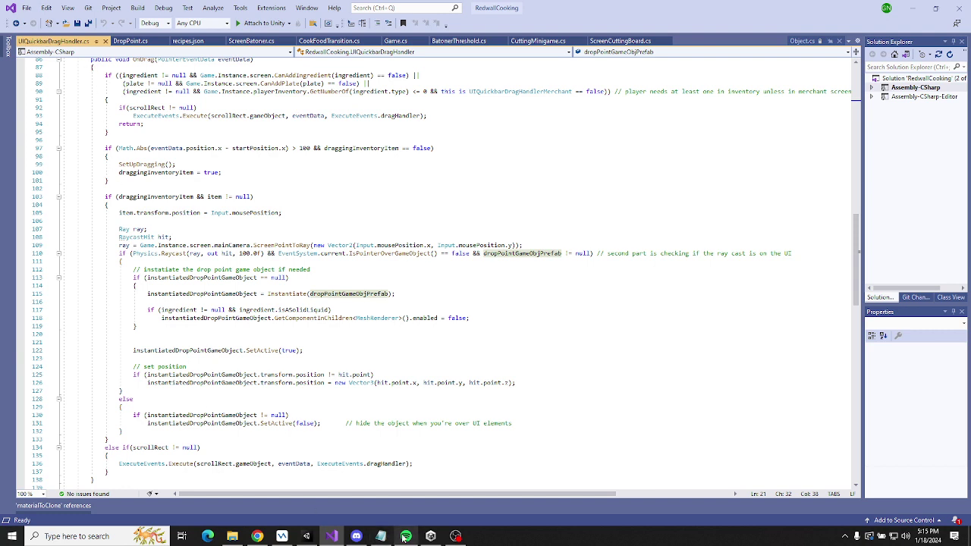
Switch back to Unity and expand GlobalCanvas and its SafeArea in the hierarchy.
{"action": "mouse_move", "coordinate": [430, 537]}
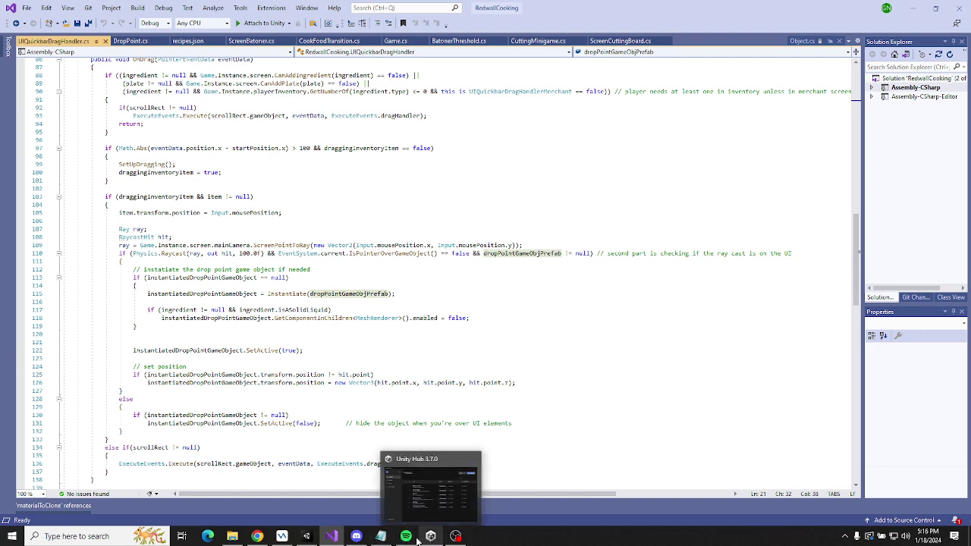
{"action": "left_click", "coordinate": [307, 536]}
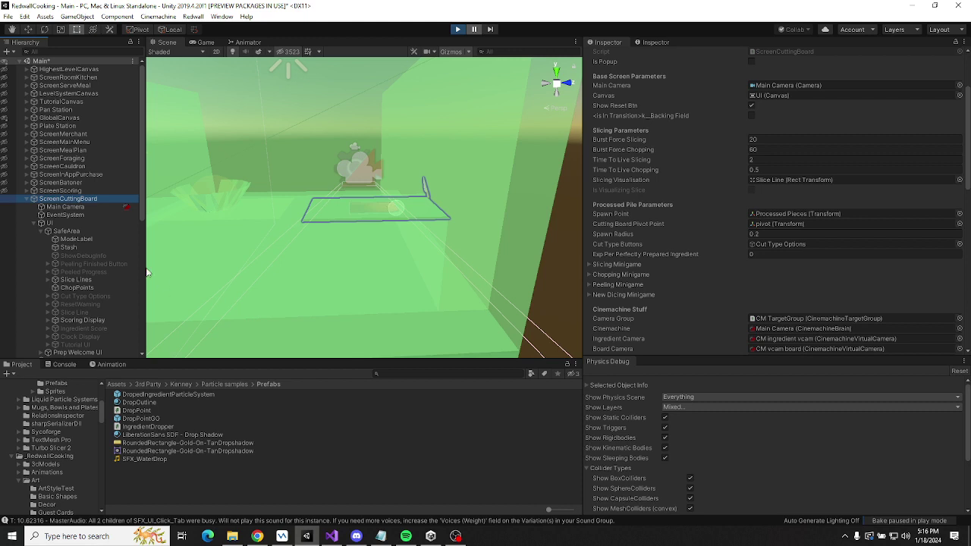
{"action": "left_click", "coordinate": [27, 118]}
{"action": "left_click", "coordinate": [33, 125]}
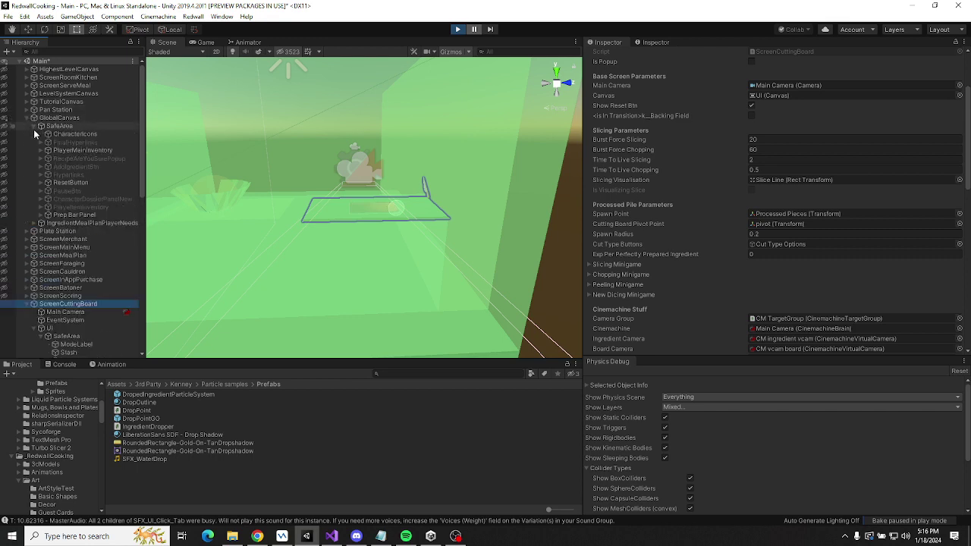
Expand PlayerMainInventory under GlobalCanvas's SafeArea and examine its script references and Canvas Group settings.
{"action": "left_click", "coordinate": [41, 151]}
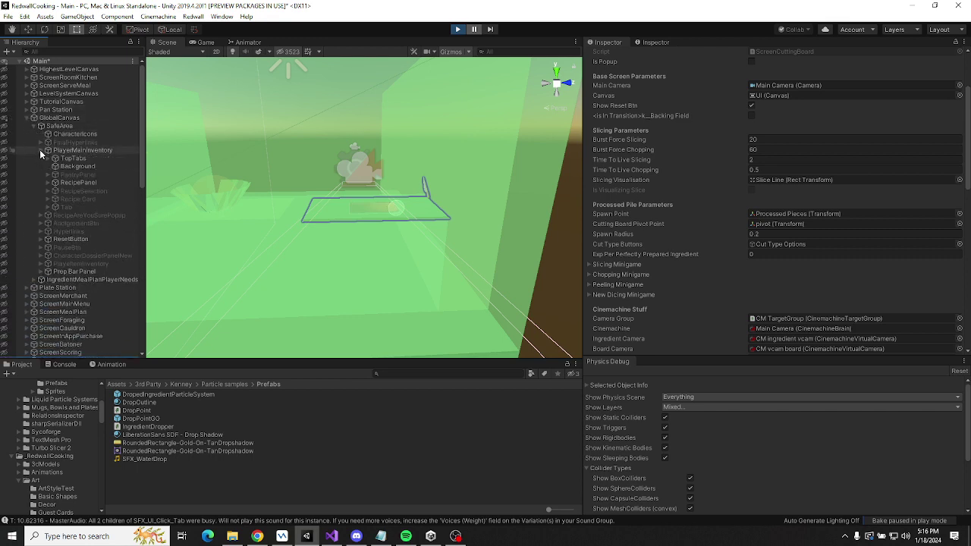
{"action": "left_click", "coordinate": [79, 151]}
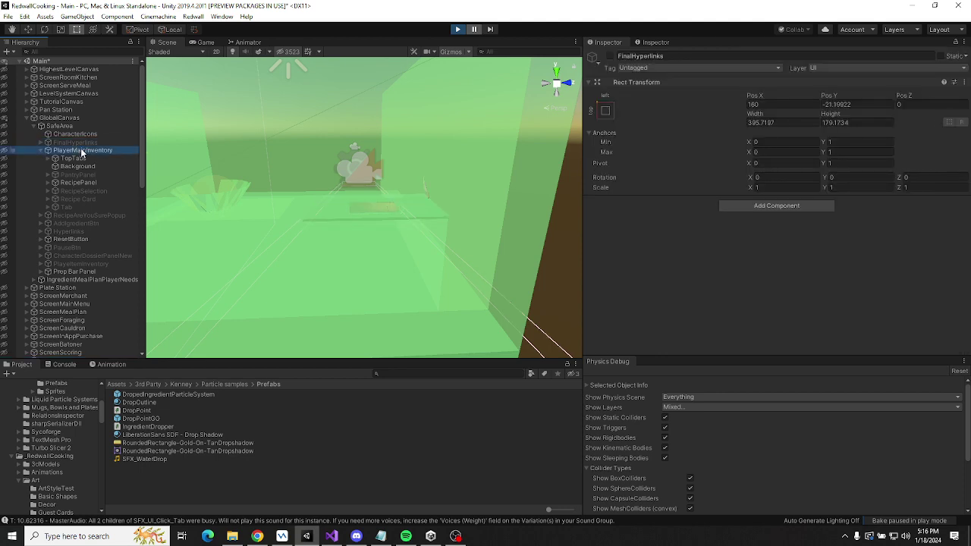
{"action": "scroll", "coordinate": [728, 167], "scroll_direction": "down", "scroll_amount": 10}
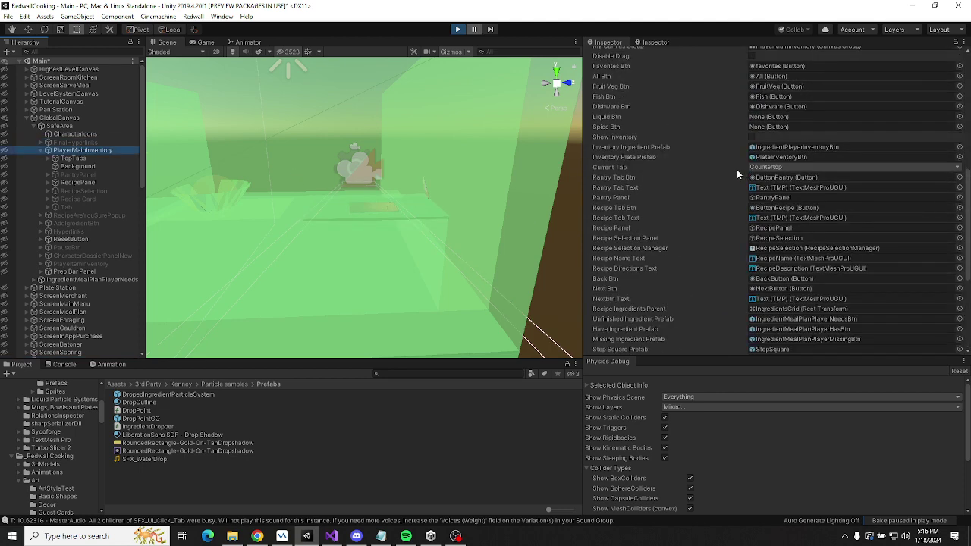
{"action": "scroll", "coordinate": [737, 169], "scroll_direction": "up", "scroll_amount": 6}
{"action": "scroll", "coordinate": [690, 156], "scroll_direction": "down", "scroll_amount": 10}
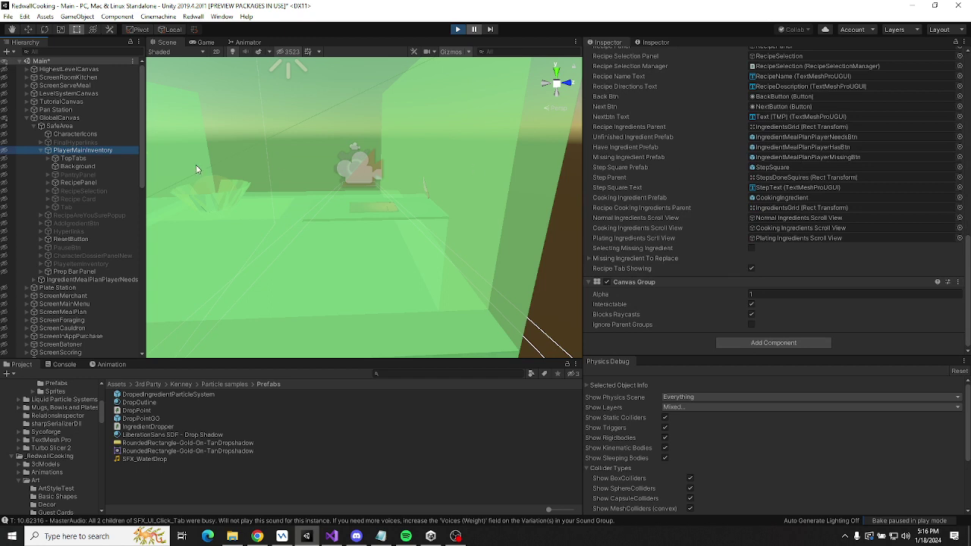
Inspect the RecipePanel, Background and TopTabs children of PlayerMainInventory, ending on RecipePanel.
{"action": "left_click", "coordinate": [79, 183]}
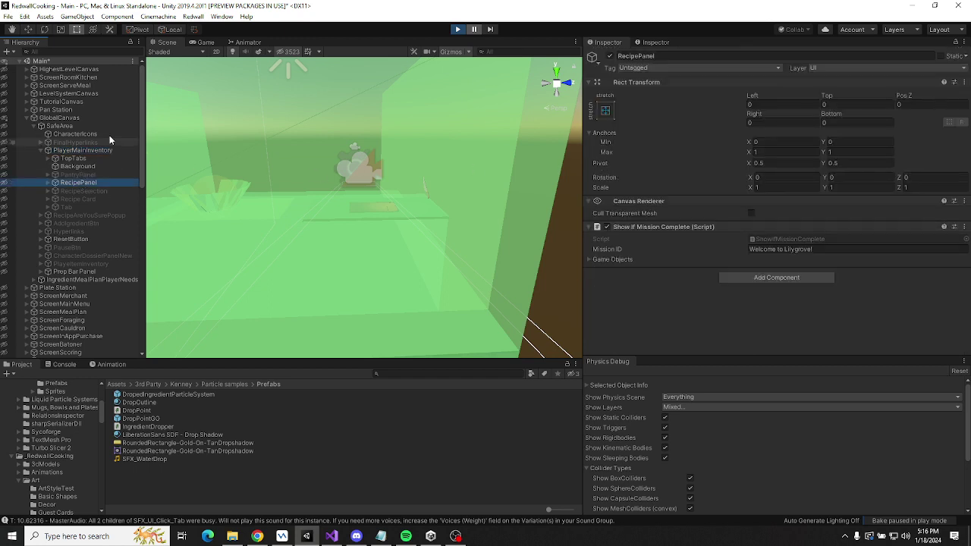
{"action": "left_click", "coordinate": [80, 166]}
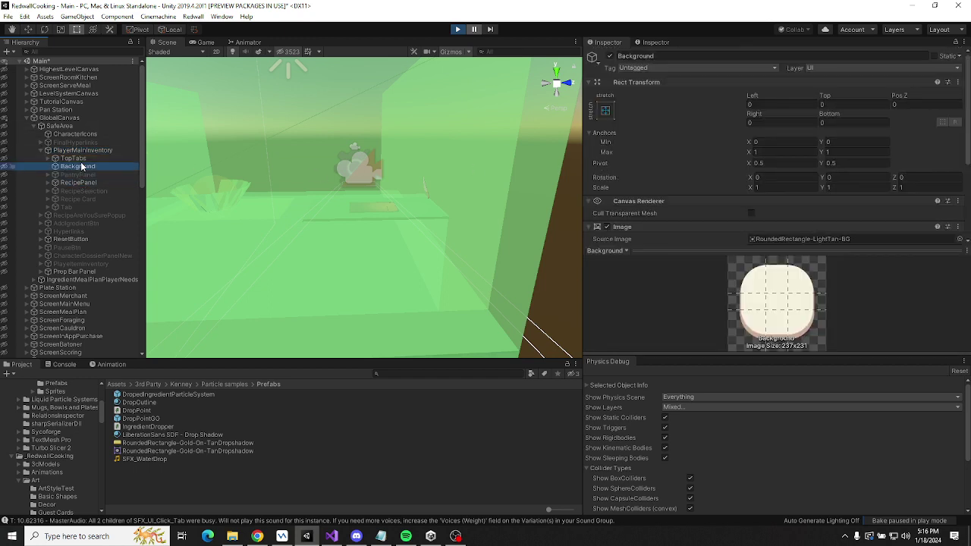
{"action": "left_click", "coordinate": [74, 158]}
{"action": "left_click", "coordinate": [73, 183]}
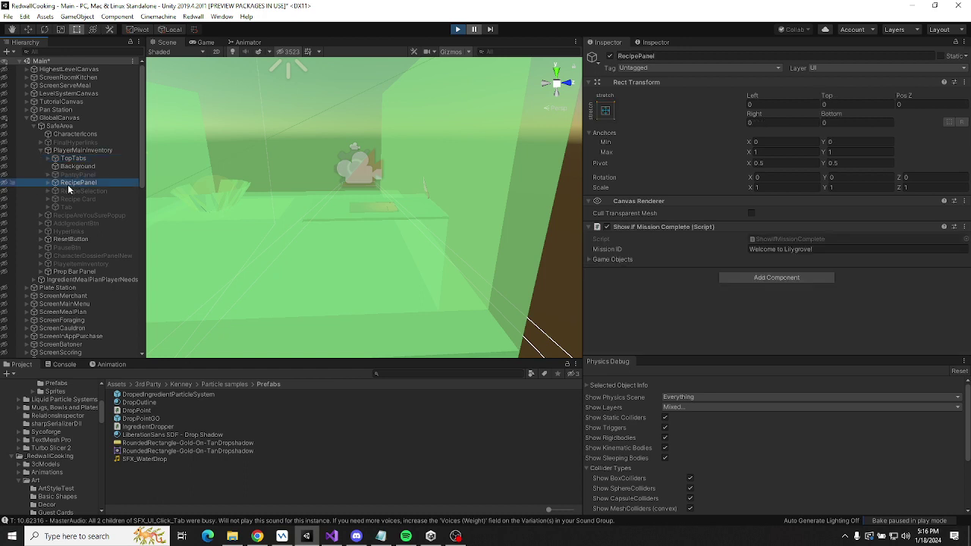
Expand RecipePanel and step through its children to select Normal Ingredients Scroll View.
{"action": "key", "text": "Right"}
{"action": "key", "text": "Down"}
{"action": "key", "text": "Down"}
{"action": "key", "text": "Down"}
{"action": "key", "text": "Down"}
{"action": "key", "text": "Down"}
{"action": "key", "text": "Down"}
{"action": "key", "text": "Down"}
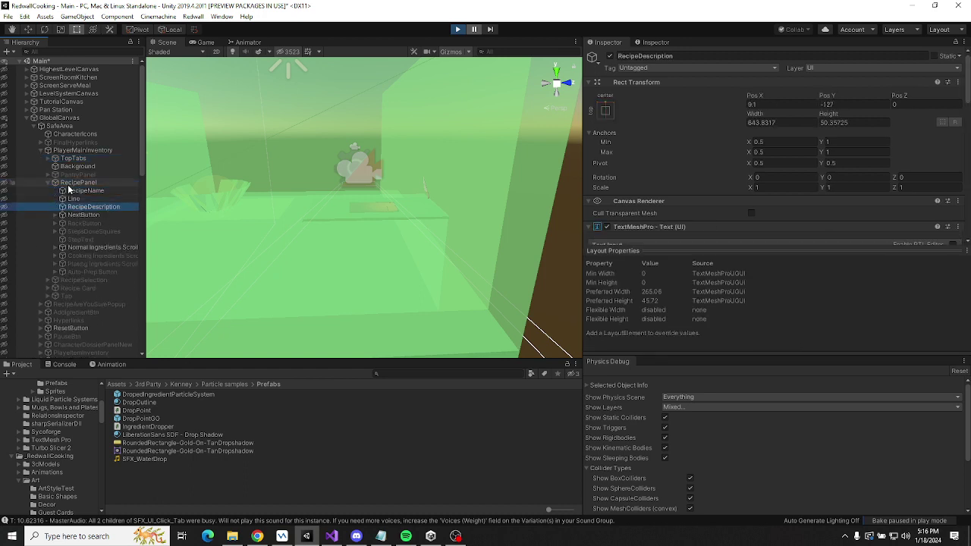
{"action": "key", "text": "Down"}
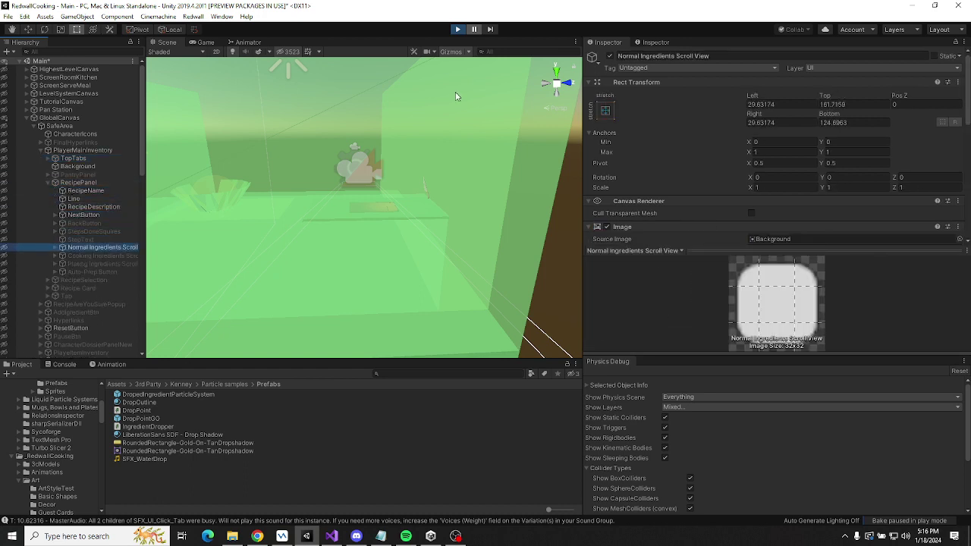
Examine the Image and Scroll Rect components of Normal Ingredients Scroll View.
{"action": "scroll", "coordinate": [733, 154], "scroll_direction": "down", "scroll_amount": 10}
{"action": "scroll", "coordinate": [731, 153], "scroll_direction": "up", "scroll_amount": 6}
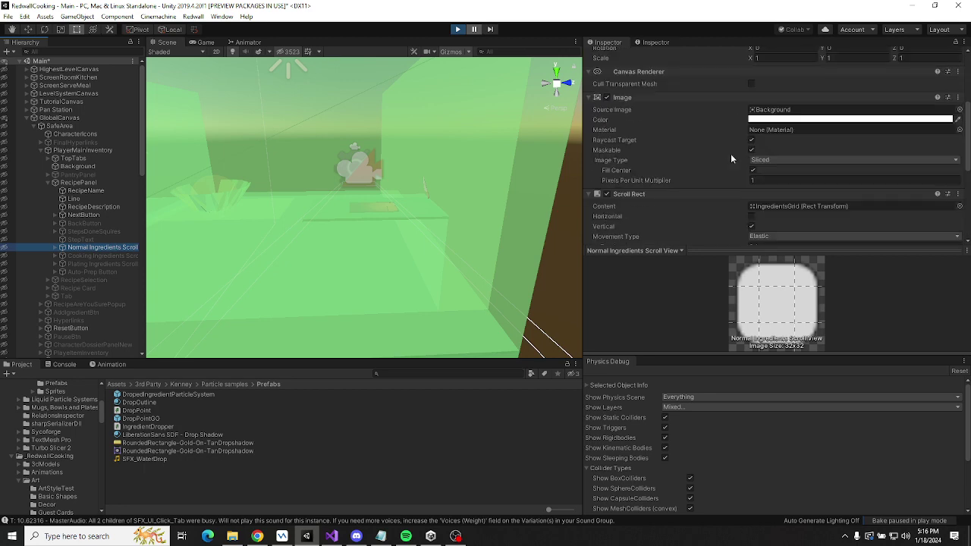
{"action": "scroll", "coordinate": [731, 153], "scroll_direction": "down", "scroll_amount": 4}
{"action": "scroll", "coordinate": [726, 156], "scroll_direction": "up", "scroll_amount": 1}
{"action": "scroll", "coordinate": [696, 146], "scroll_direction": "up", "scroll_amount": 5}
{"action": "scroll", "coordinate": [694, 146], "scroll_direction": "down", "scroll_amount": 5}
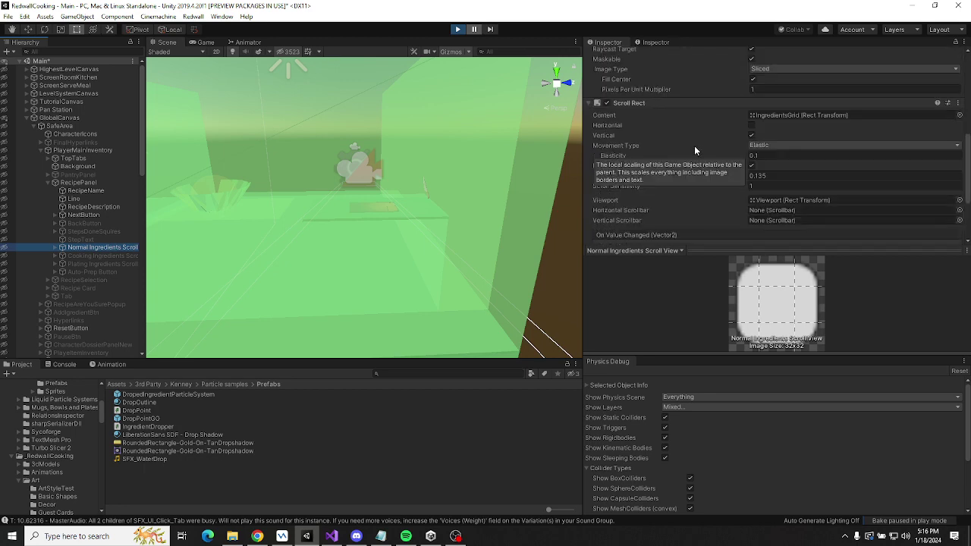
Expand the scroll view's Viewport and IngredientsGrid, and inspect both ingredient button clones inside.
{"action": "left_click", "coordinate": [55, 248]}
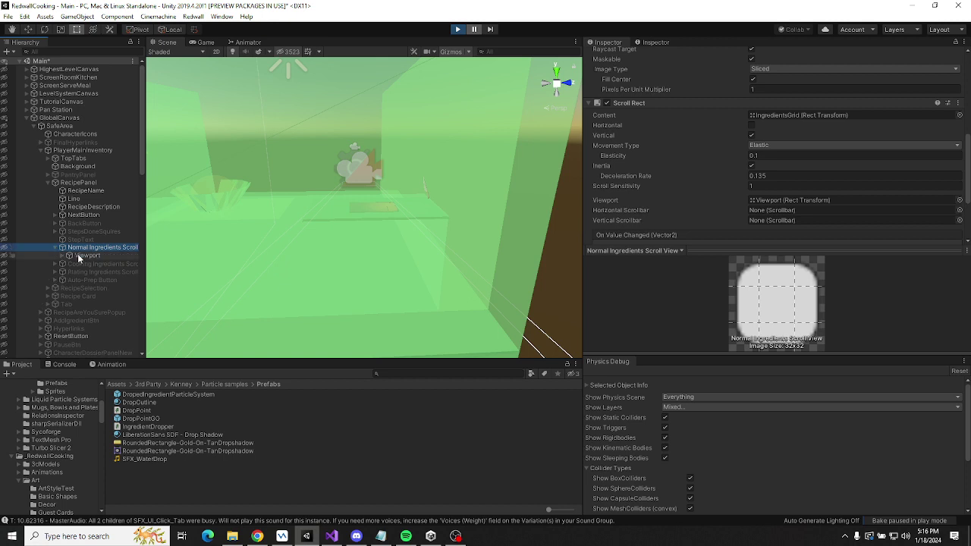
{"action": "left_click", "coordinate": [81, 256]}
{"action": "key", "text": "Right"}
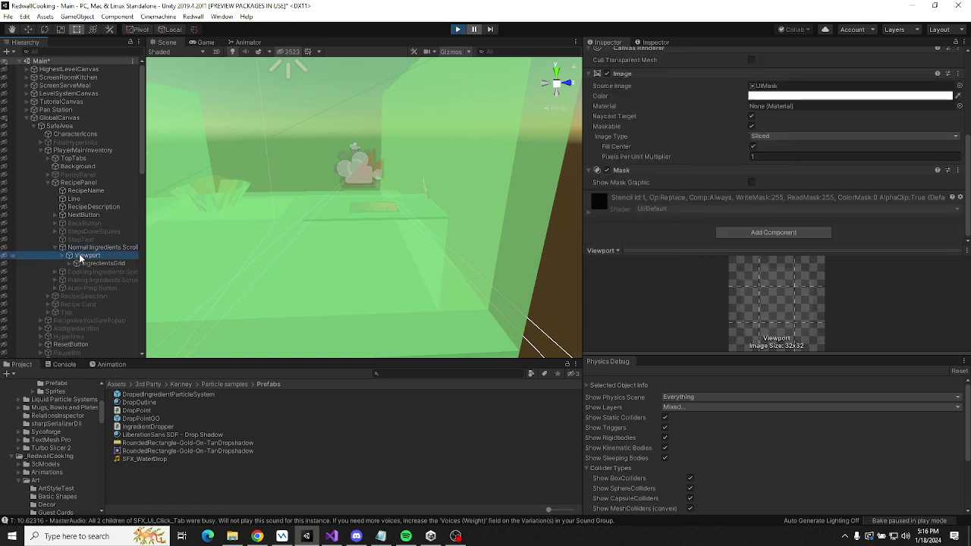
{"action": "key", "text": "Down"}
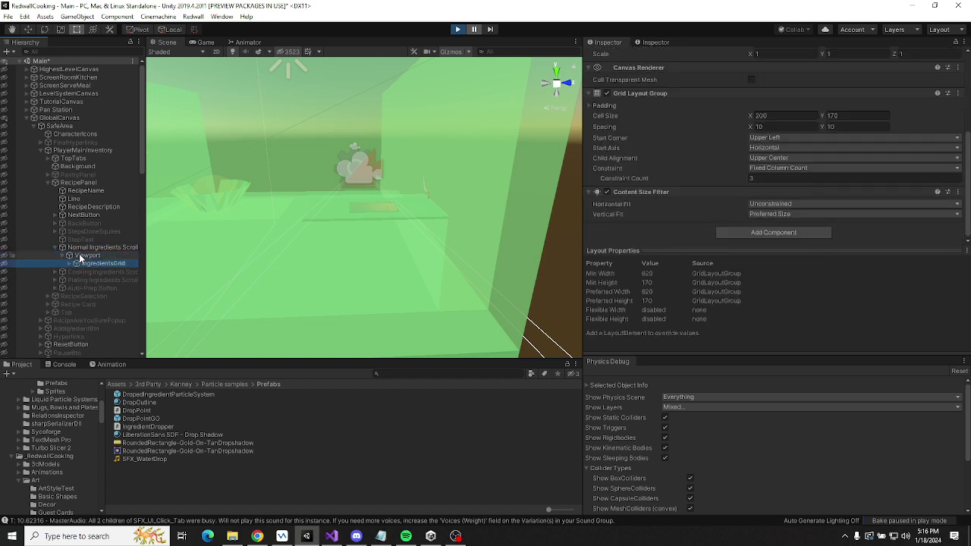
{"action": "key", "text": "Right"}
{"action": "key", "text": "Down"}
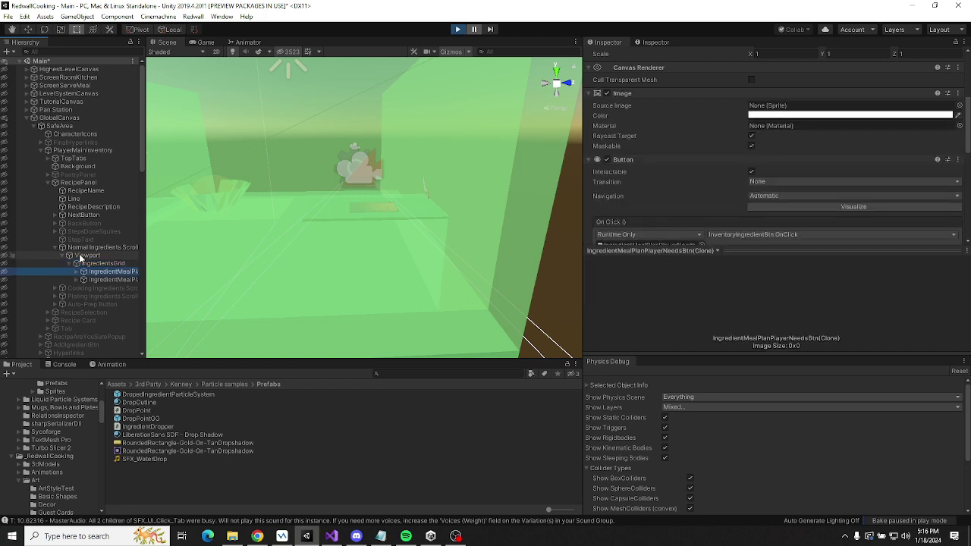
{"action": "scroll", "coordinate": [621, 143], "scroll_direction": "up", "scroll_amount": 4}
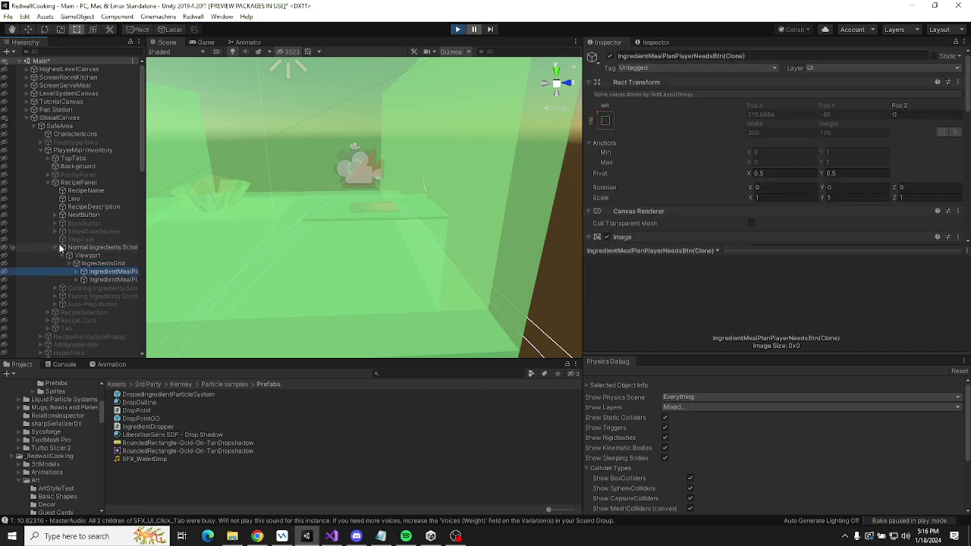
{"action": "left_click", "coordinate": [113, 279]}
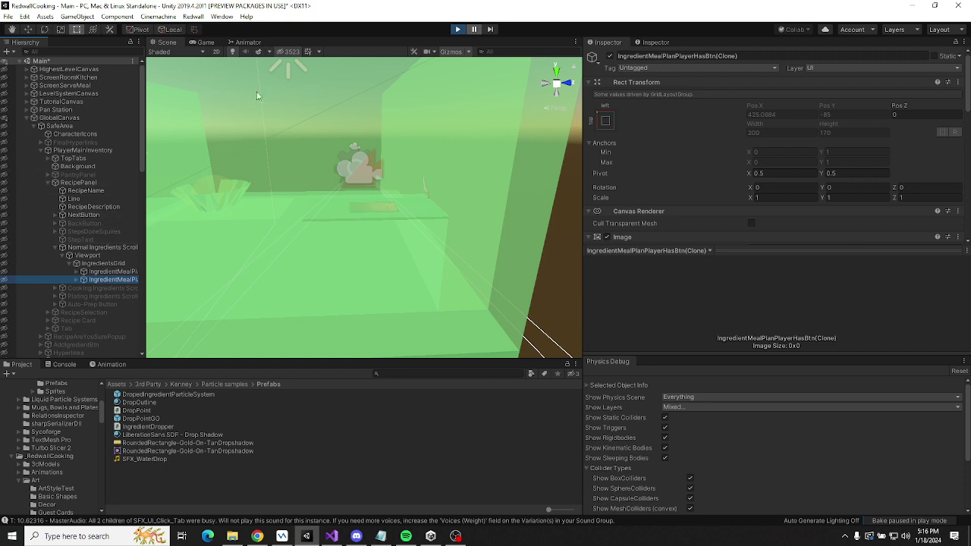
Check the recipe in the Game view, then frame GlobalCanvas in the Scene view with the hidden scene objects shown.
{"action": "left_click", "coordinate": [208, 41]}
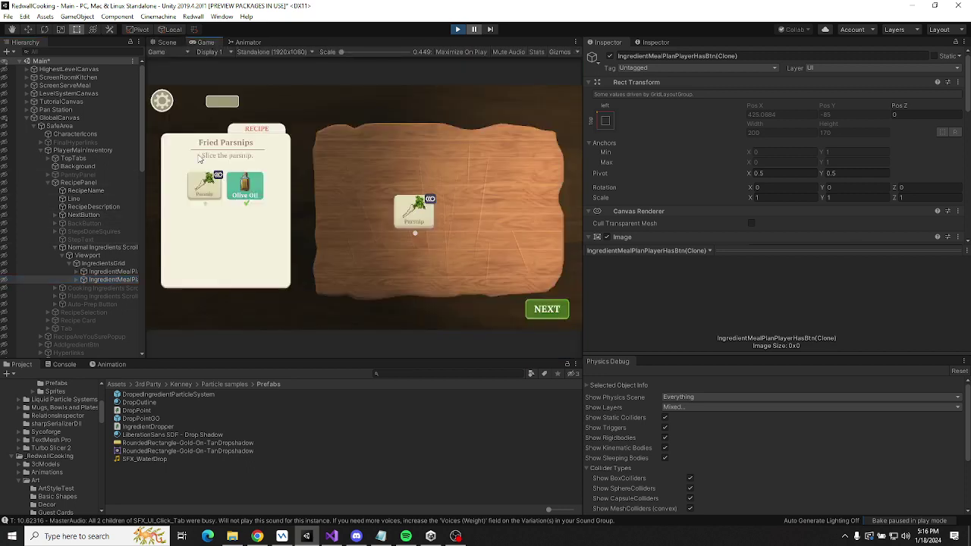
{"action": "key", "text": "ctrl+1"}
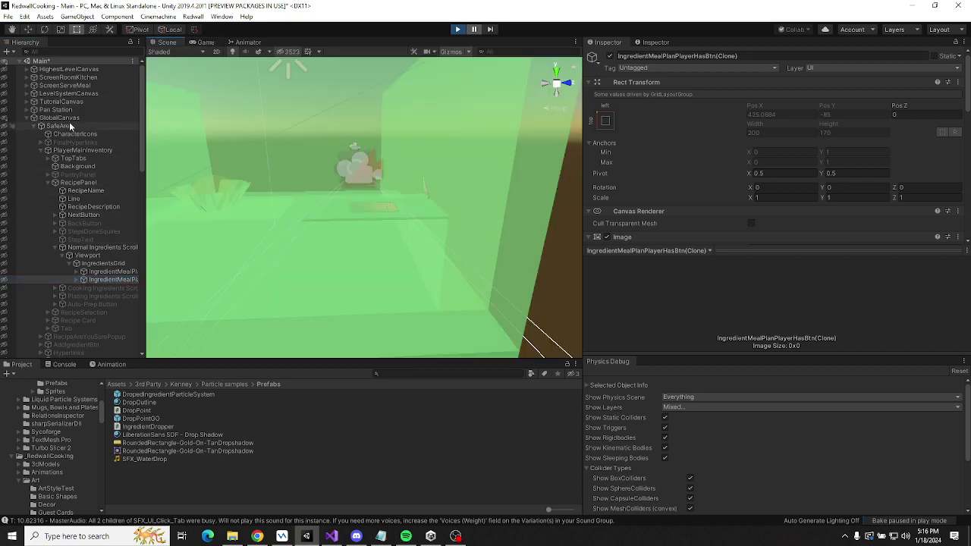
{"action": "left_click", "coordinate": [110, 117]}
{"action": "key", "text": "f"}
{"action": "right_click_drag", "start_coordinate": [437, 160], "coordinate": [319, 174]}
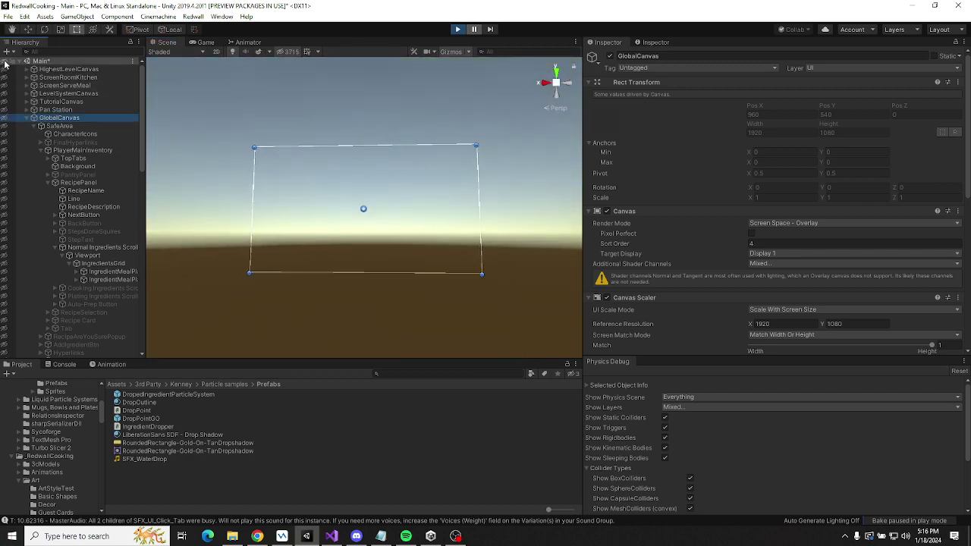
{"action": "right_click_drag", "start_coordinate": [279, 220], "coordinate": [275, 242]}
Cycle through the overlapping UI objects at the recipe card in the Scene view until the ingredients Viewport is selected.
{"action": "left_click", "coordinate": [274, 243]}
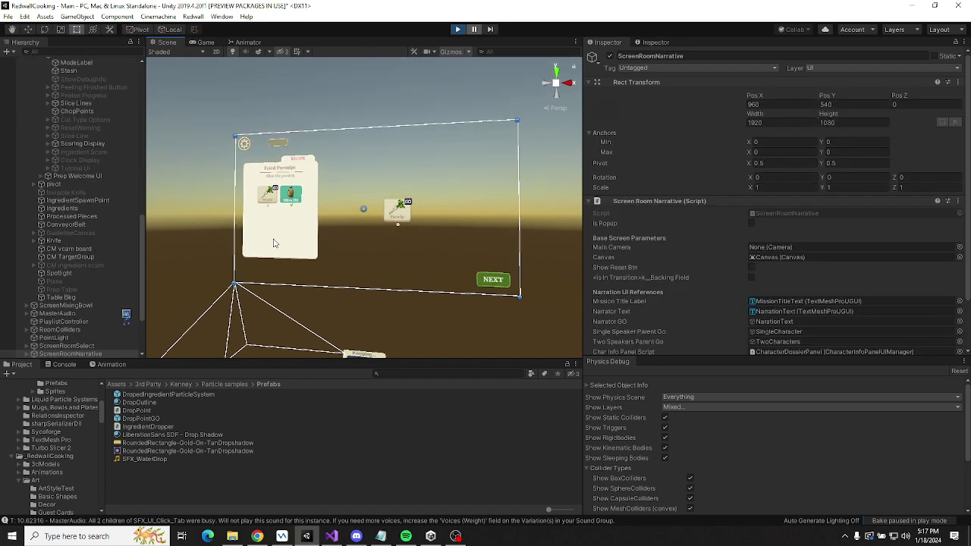
{"action": "left_click", "coordinate": [274, 243]}
{"action": "left_click", "coordinate": [275, 242]}
{"action": "left_click", "coordinate": [275, 243]}
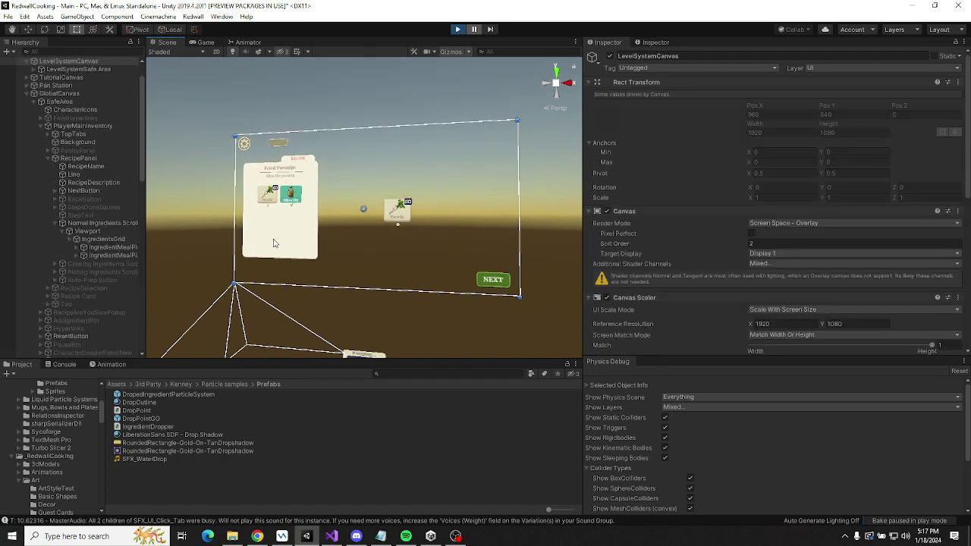
{"action": "left_click", "coordinate": [275, 242]}
{"action": "left_click", "coordinate": [274, 243]}
{"action": "left_click", "coordinate": [275, 243]}
{"action": "left_click", "coordinate": [275, 242]}
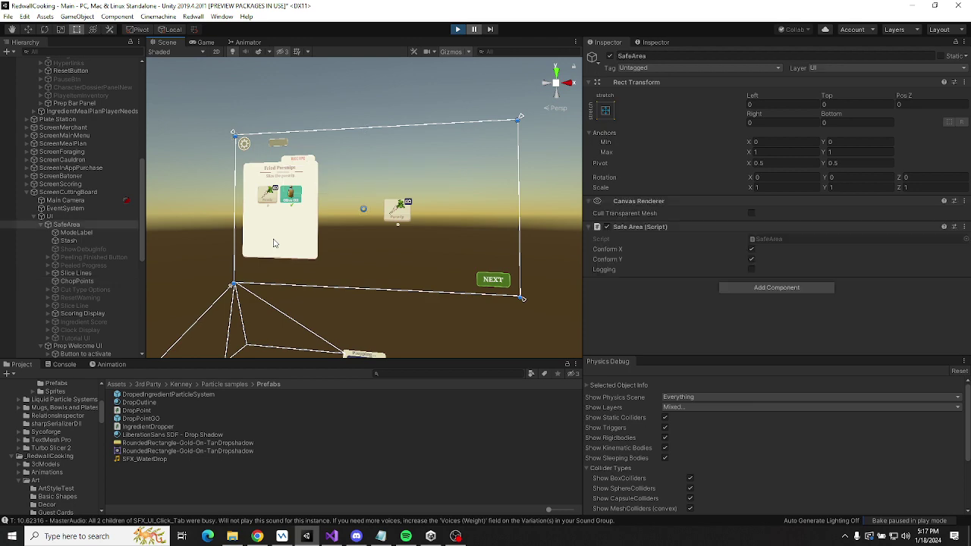
{"action": "left_click", "coordinate": [275, 242]}
{"action": "left_click", "coordinate": [275, 242]}
{"action": "left_click", "coordinate": [274, 242]}
{"action": "left_click", "coordinate": [275, 243]}
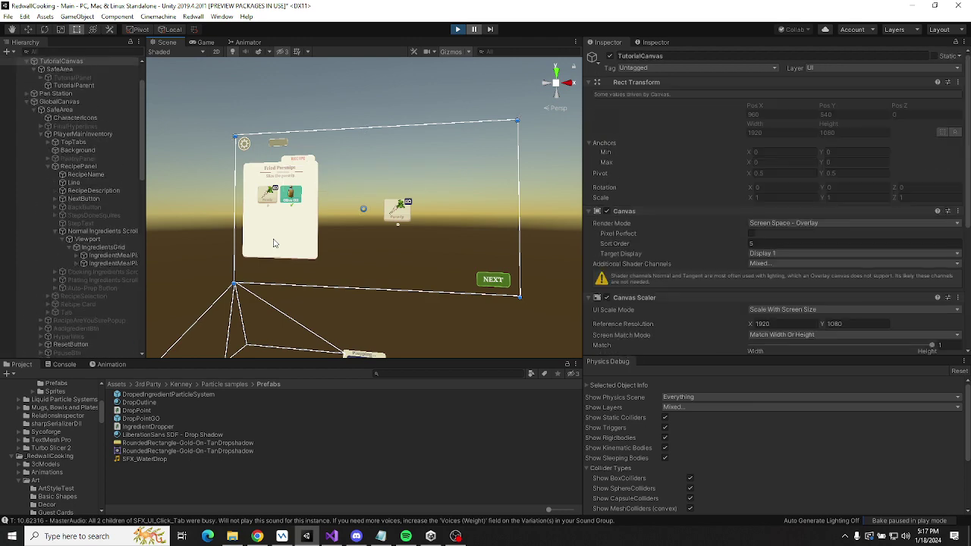
{"action": "left_click", "coordinate": [274, 242]}
{"action": "left_click", "coordinate": [274, 243]}
{"action": "left_click", "coordinate": [274, 243]}
{"action": "left_click", "coordinate": [275, 243]}
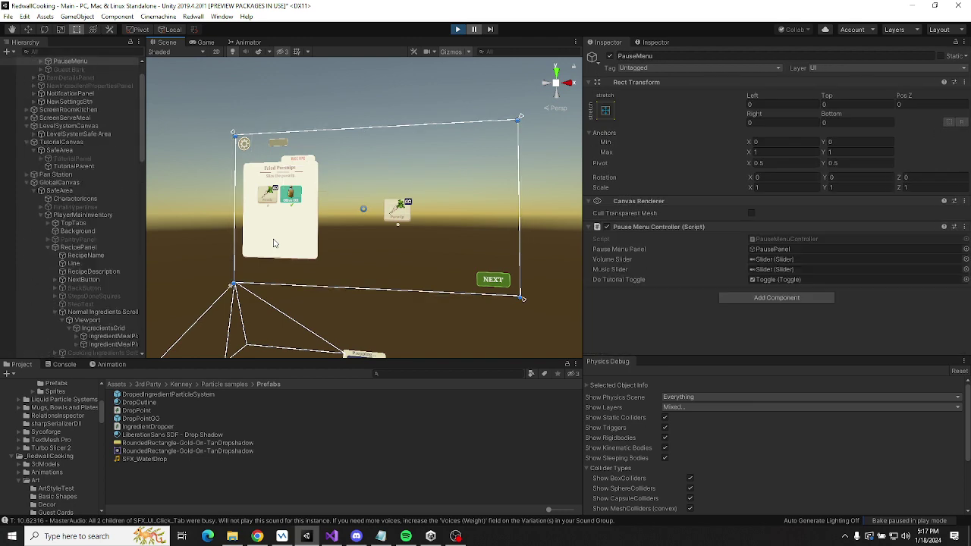
{"action": "left_click", "coordinate": [274, 243]}
{"action": "left_click", "coordinate": [275, 243]}
{"action": "left_click", "coordinate": [274, 242]}
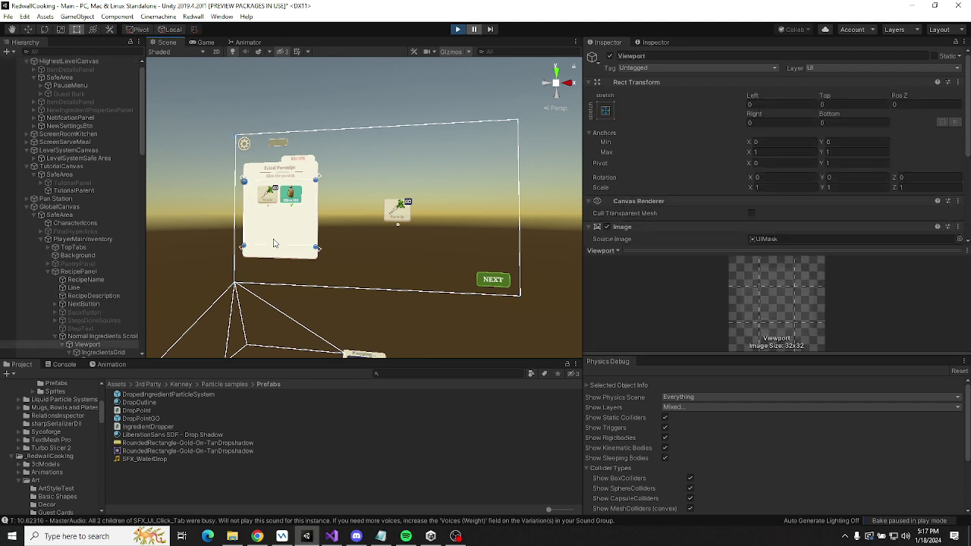
Select Normal Ingredients Scroll View, followed by the IngredientMealPlanPlayerNeedsBtn clone in its IngredientsGrid.
{"action": "left_click", "coordinate": [103, 337]}
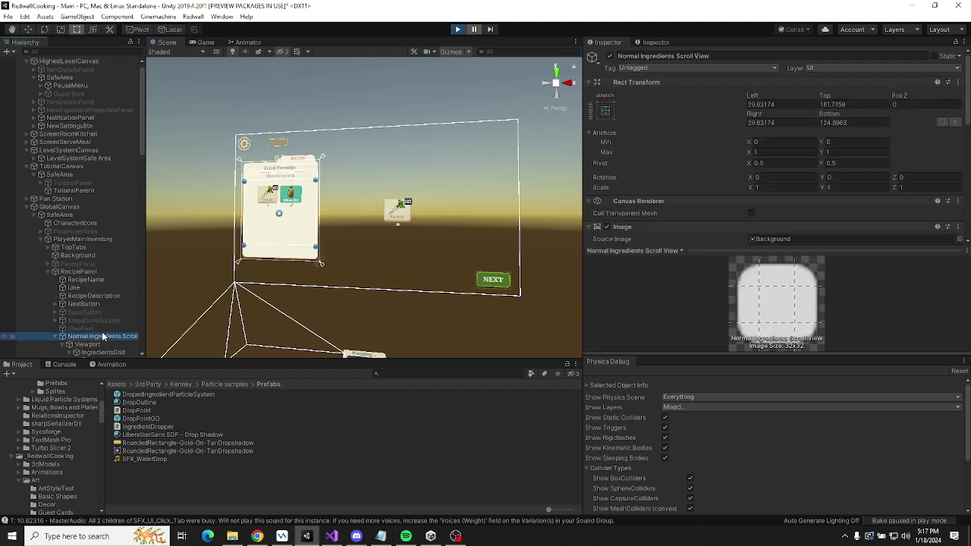
{"action": "scroll", "coordinate": [98, 318], "scroll_direction": "down", "scroll_amount": 5}
{"action": "left_click", "coordinate": [106, 240]}
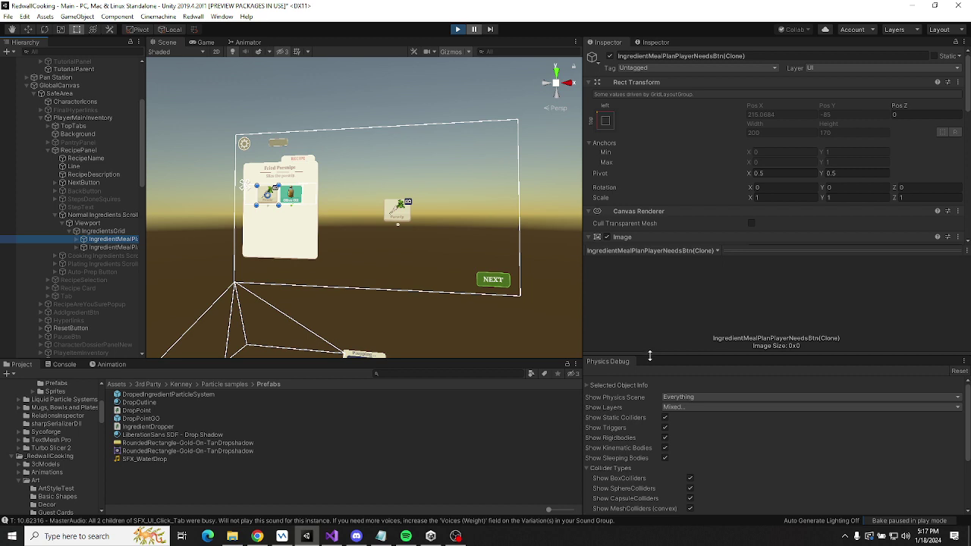
Dock the Physics Debug window alongside the Inspector and bring the Inspector back into view.
{"action": "left_click_drag", "start_coordinate": [648, 355], "coordinate": [633, 416]}
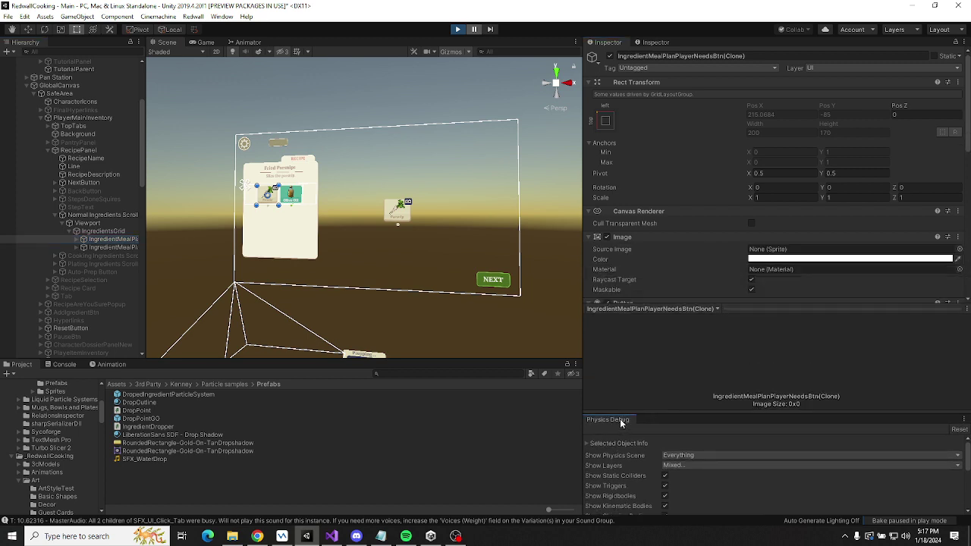
{"action": "left_click_drag", "start_coordinate": [621, 423], "coordinate": [738, 47]}
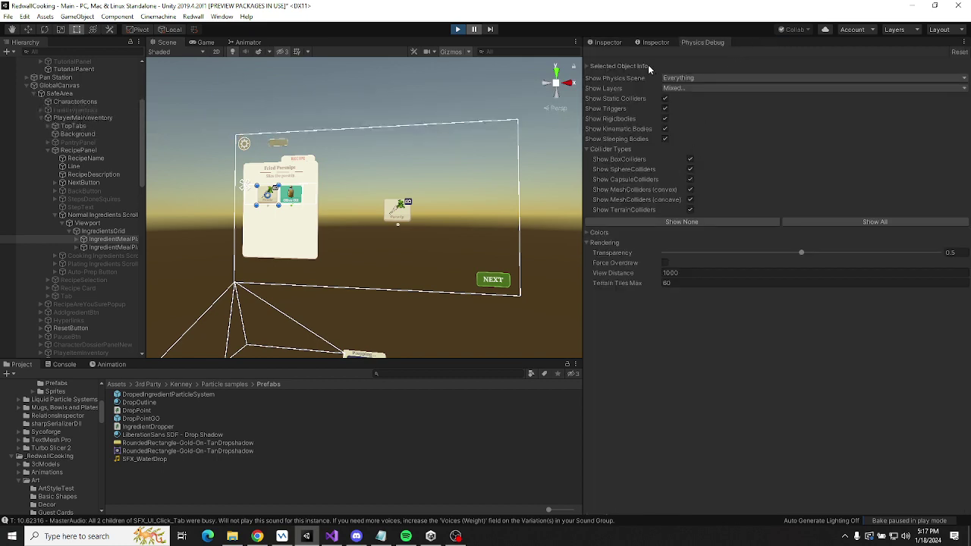
{"action": "left_click", "coordinate": [610, 42]}
Compare the UI Quickbar Drag Handler settings on both ingredient button clones and locate the referenced DropPointGO prefab in the project.
{"action": "scroll", "coordinate": [637, 303], "scroll_direction": "down", "scroll_amount": 10}
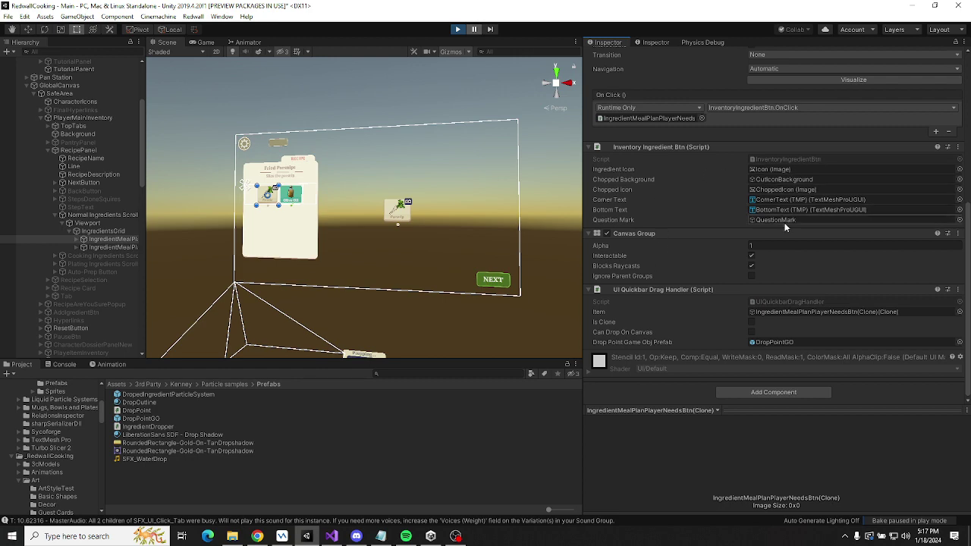
{"action": "scroll", "coordinate": [779, 227], "scroll_direction": "up", "scroll_amount": 10}
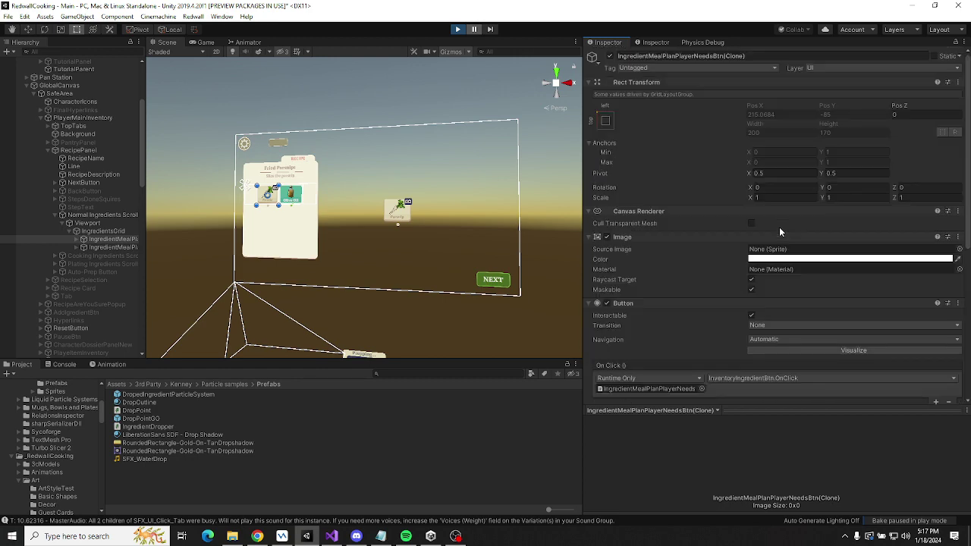
{"action": "left_click", "coordinate": [113, 247]}
{"action": "scroll", "coordinate": [650, 256], "scroll_direction": "down", "scroll_amount": 10}
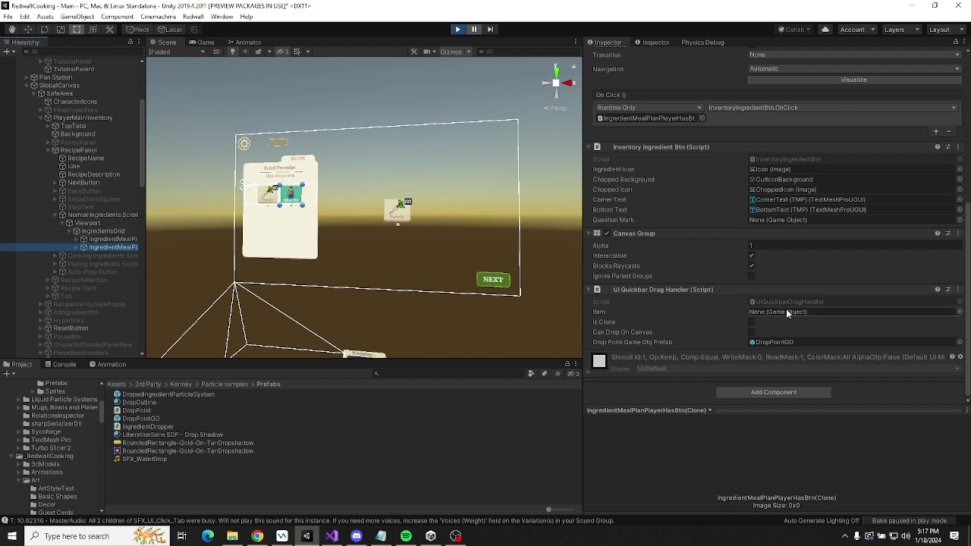
{"action": "left_click", "coordinate": [781, 347]}
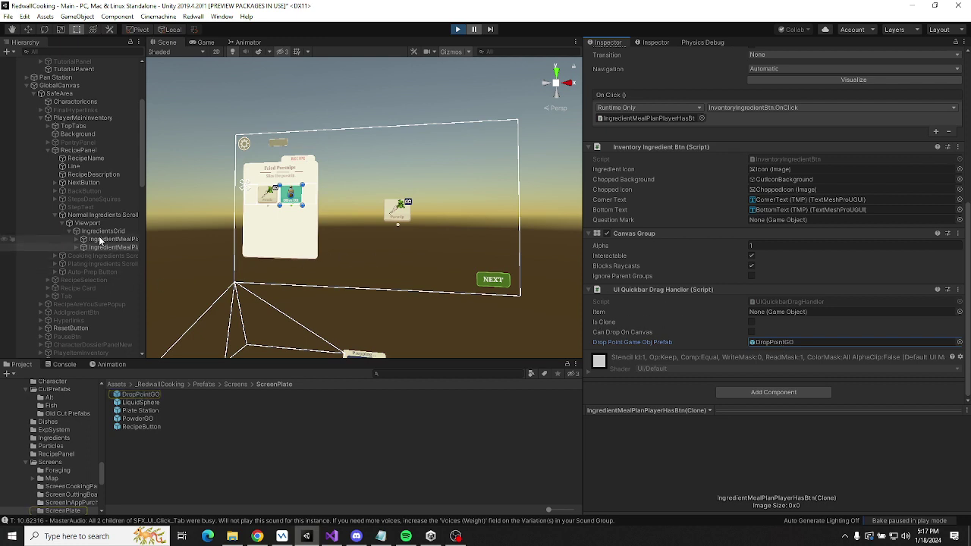
Try to pick the floating Parsnip card in the Scene view, undoing the accidental move of ScreenMissionSetup.
{"action": "left_click", "coordinate": [390, 212]}
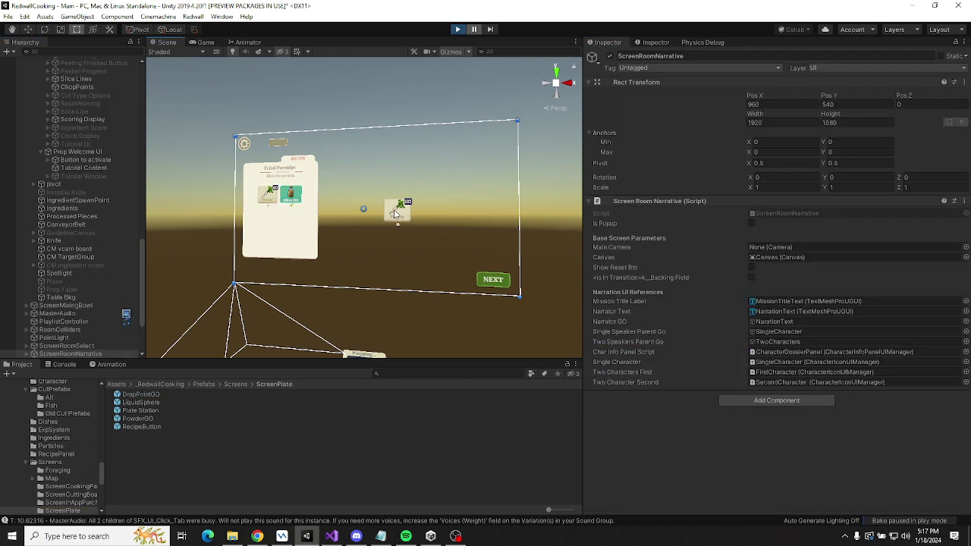
{"action": "left_click", "coordinate": [394, 213]}
{"action": "scroll", "coordinate": [455, 235], "scroll_direction": "up", "scroll_amount": 5}
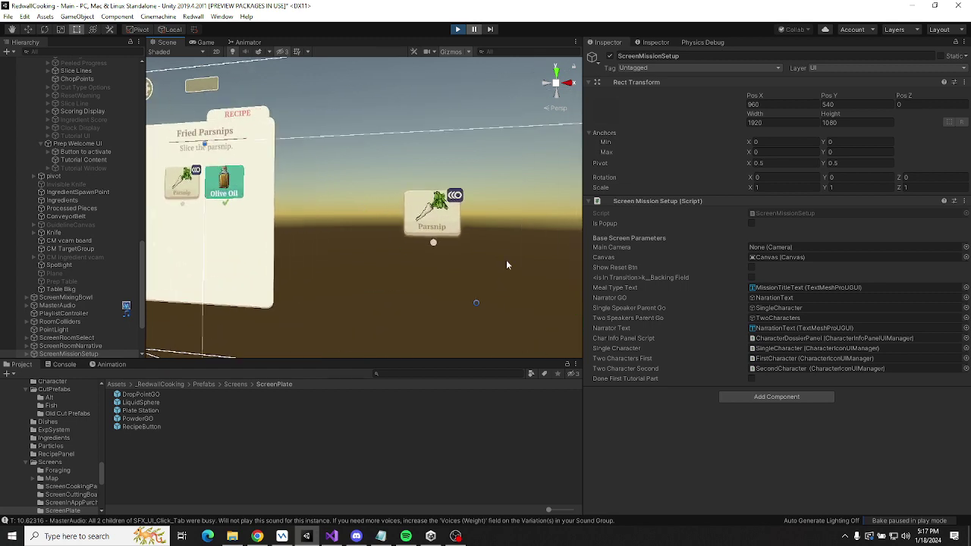
{"action": "left_click_drag", "start_coordinate": [508, 265], "coordinate": [523, 279]}
{"action": "key", "text": "ctrl+z"}
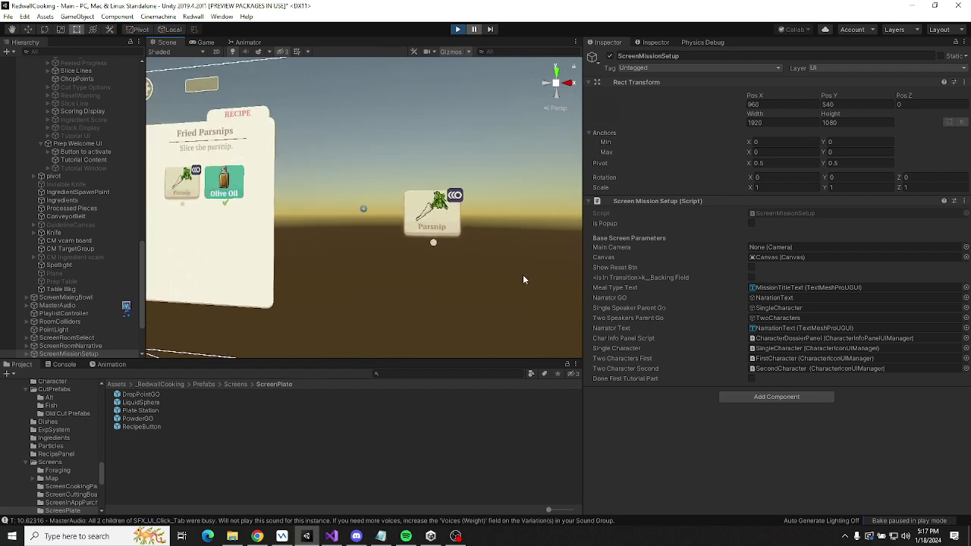
Cycle through the overlapping UI objects under the floating Parsnip card to find which object it is.
{"action": "left_click", "coordinate": [448, 227]}
{"action": "left_click", "coordinate": [445, 222]}
{"action": "left_click", "coordinate": [441, 215]}
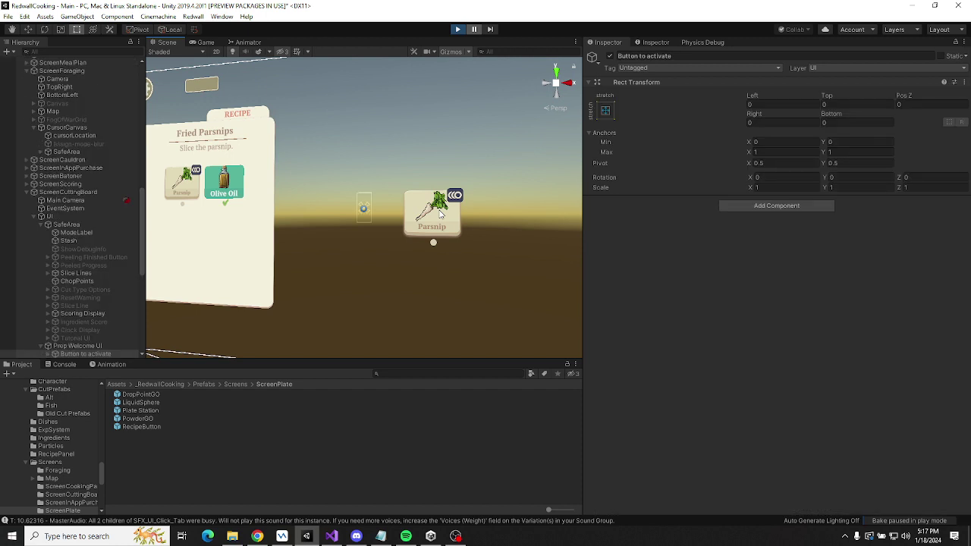
{"action": "left_click", "coordinate": [441, 215]}
{"action": "left_click", "coordinate": [441, 214]}
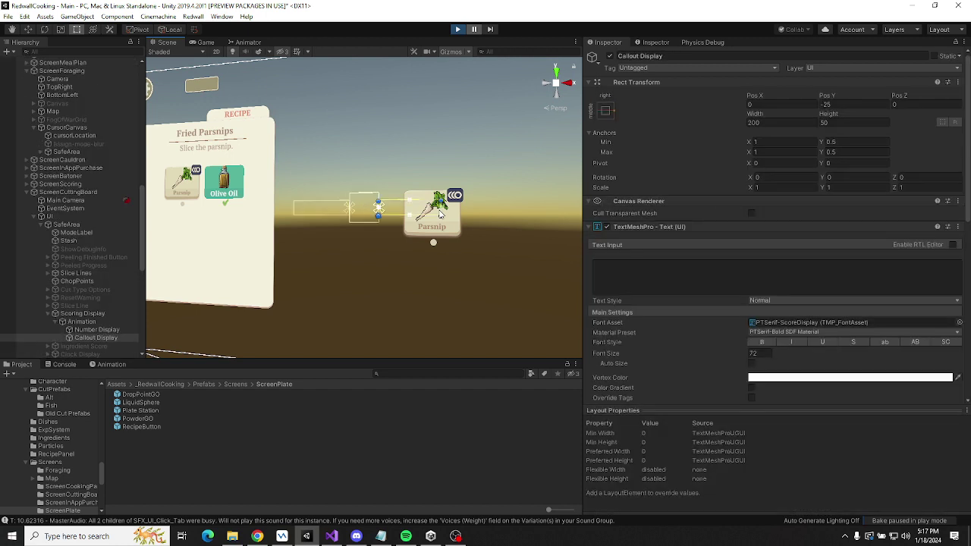
{"action": "left_click", "coordinate": [450, 223]}
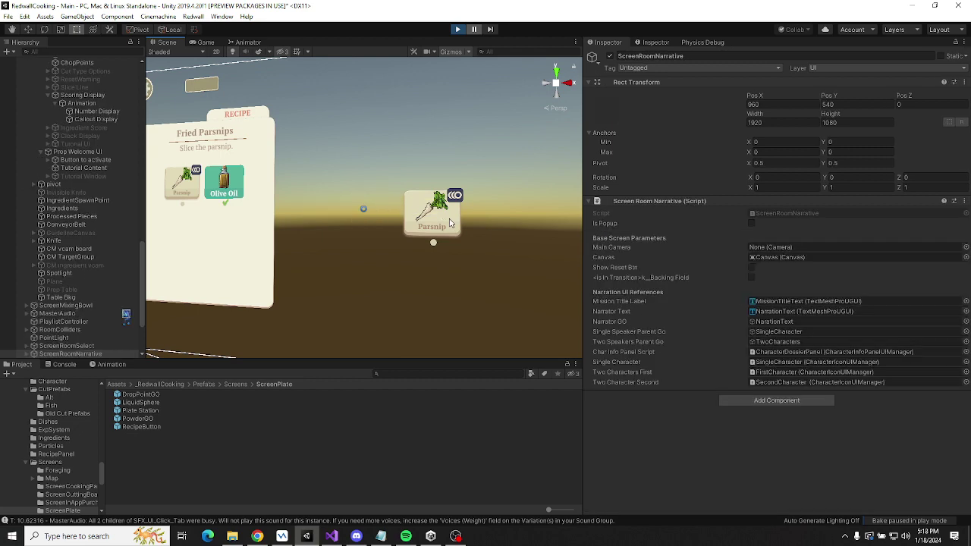
{"action": "left_click", "coordinate": [450, 223]}
{"action": "left_click", "coordinate": [451, 222]}
{"action": "left_click", "coordinate": [451, 223]}
{"action": "left_click", "coordinate": [450, 222]}
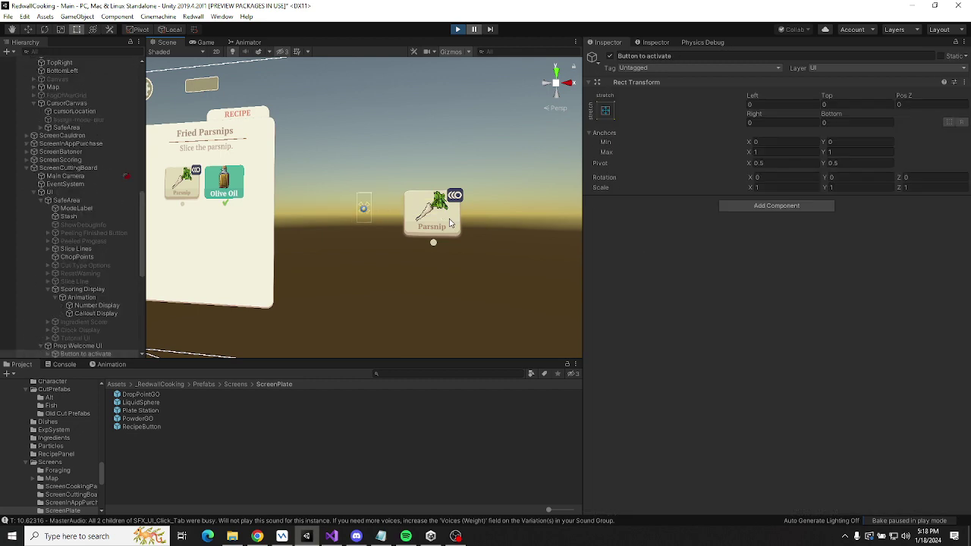
{"action": "left_click", "coordinate": [450, 222]}
{"action": "left_click", "coordinate": [449, 222]}
{"action": "left_click", "coordinate": [450, 222]}
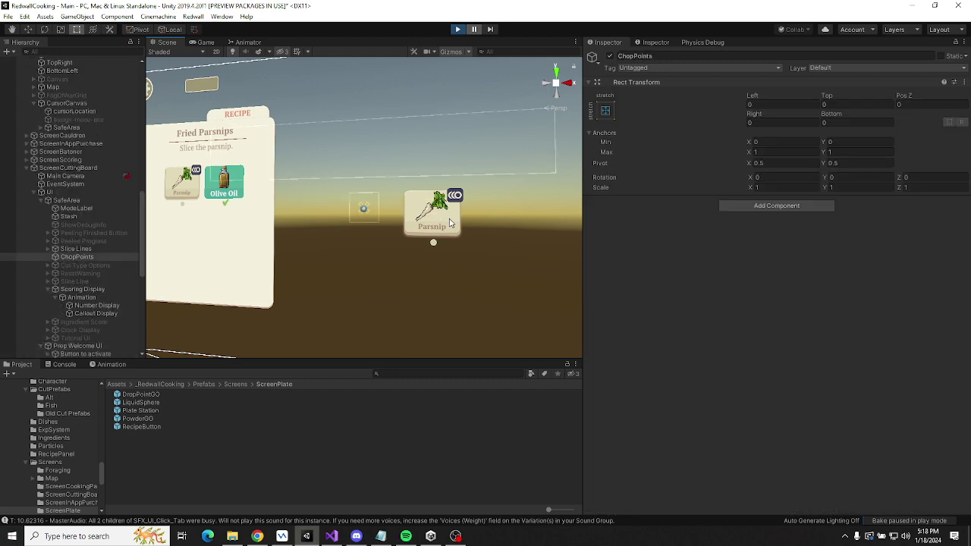
Check ScreenCuttingBoard, GlobalCanvas and both ingredient button clones in IngredientsGrid to trace the floating card.
{"action": "left_click", "coordinate": [89, 169]}
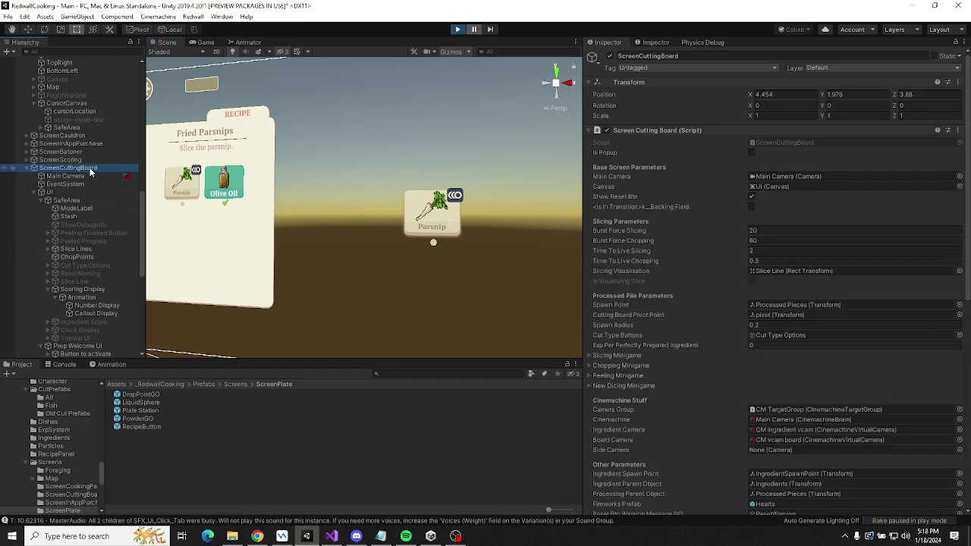
{"action": "scroll", "coordinate": [89, 168], "scroll_direction": "down", "scroll_amount": 10}
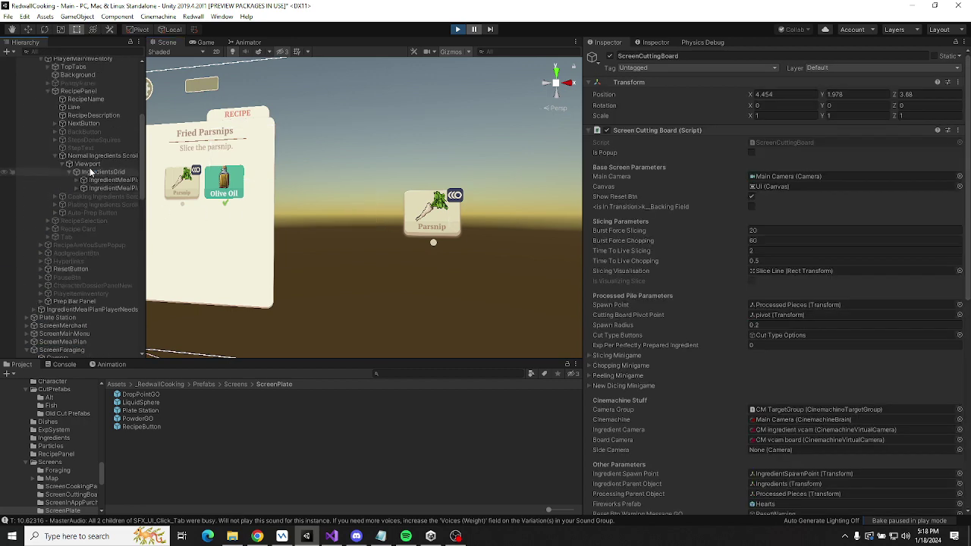
{"action": "left_click", "coordinate": [79, 177]}
{"action": "scroll", "coordinate": [91, 213], "scroll_direction": "down", "scroll_amount": 3}
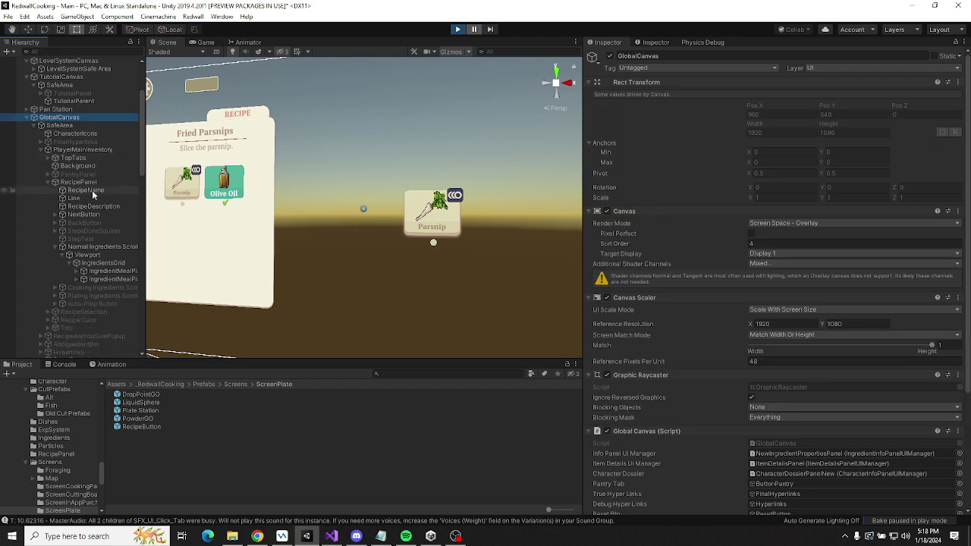
{"action": "left_click", "coordinate": [108, 240]}
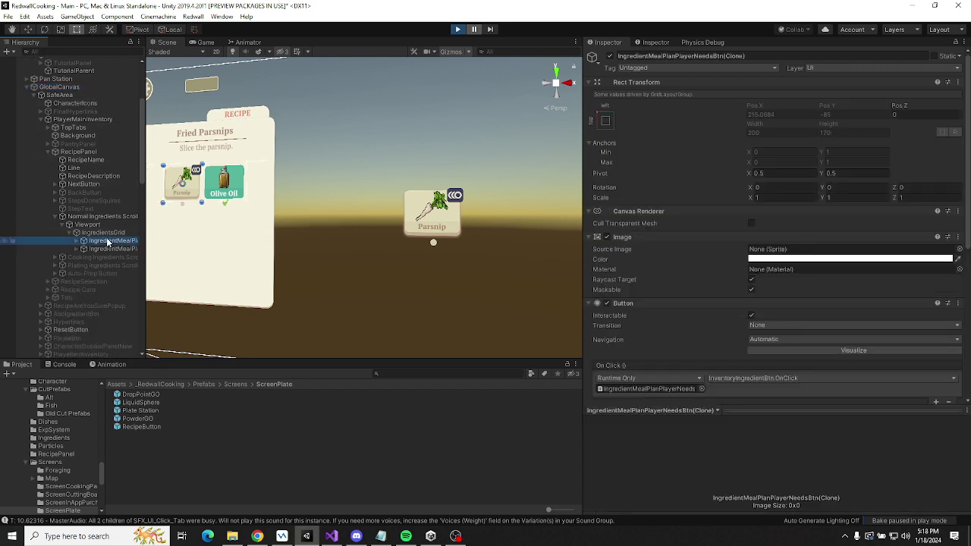
{"action": "left_click", "coordinate": [110, 248]}
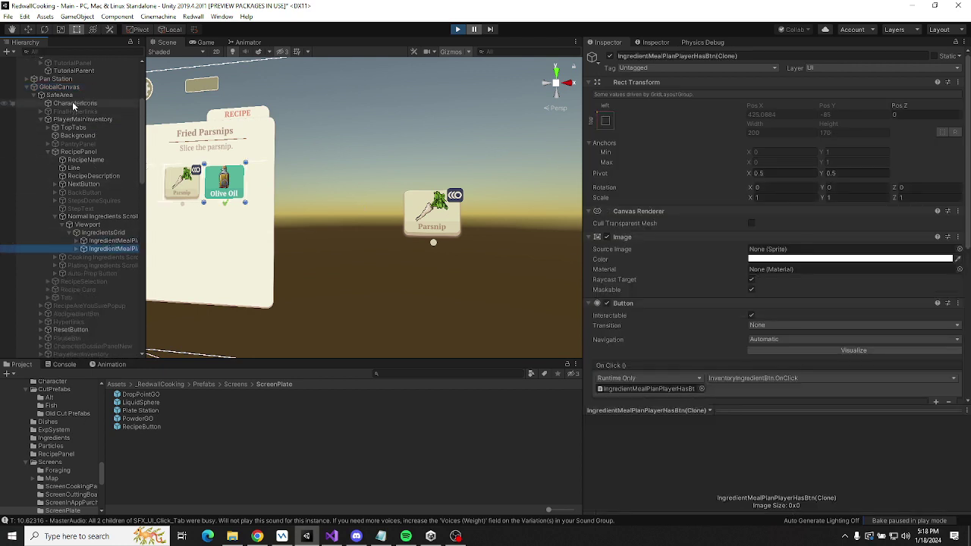
Toggle the Scene visibility of GlobalCanvas and its SafeArea off and on, and collapse SafeArea in the hierarchy.
{"action": "left_click", "coordinate": [4, 89]}
{"action": "left_click", "coordinate": [4, 89]}
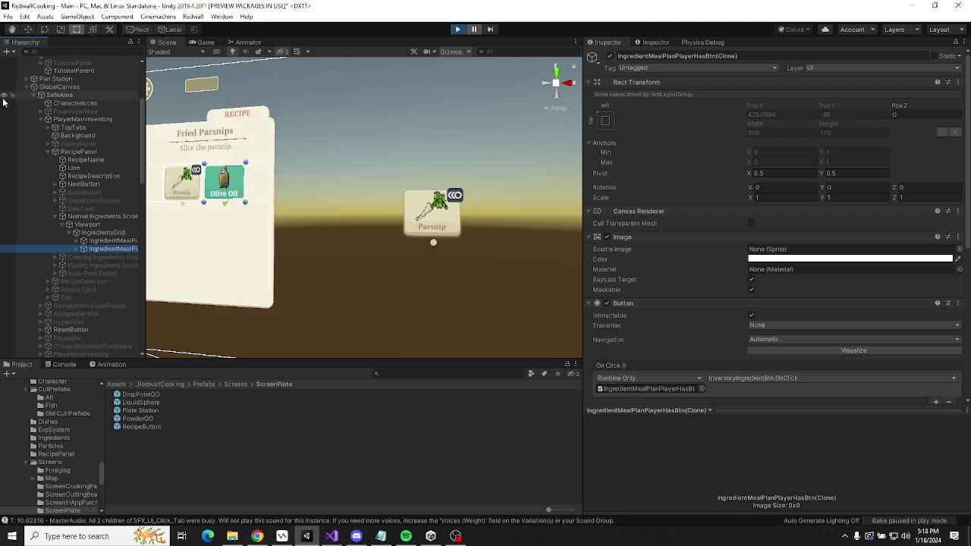
{"action": "left_click", "coordinate": [4, 96]}
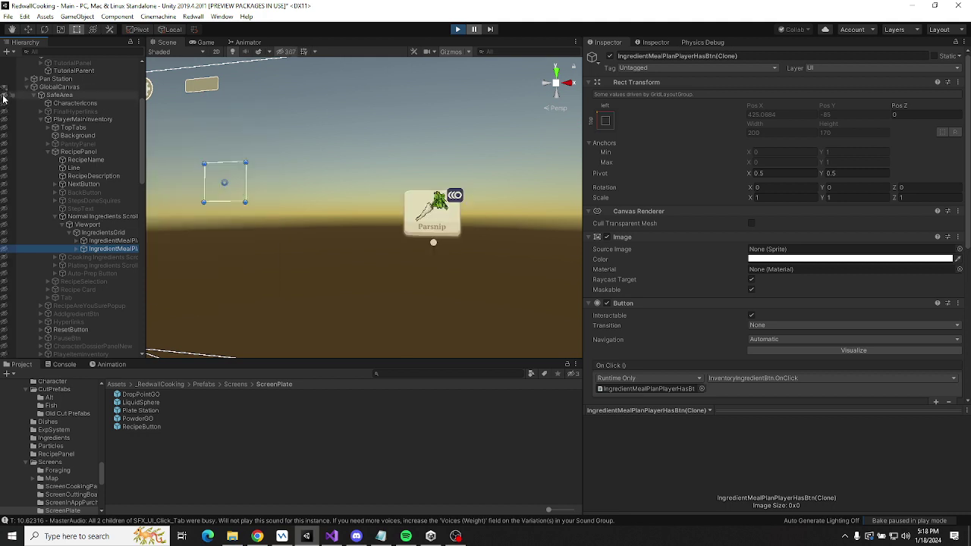
{"action": "left_click", "coordinate": [3, 96]}
{"action": "left_click", "coordinate": [37, 97]}
{"action": "left_click", "coordinate": [35, 96]}
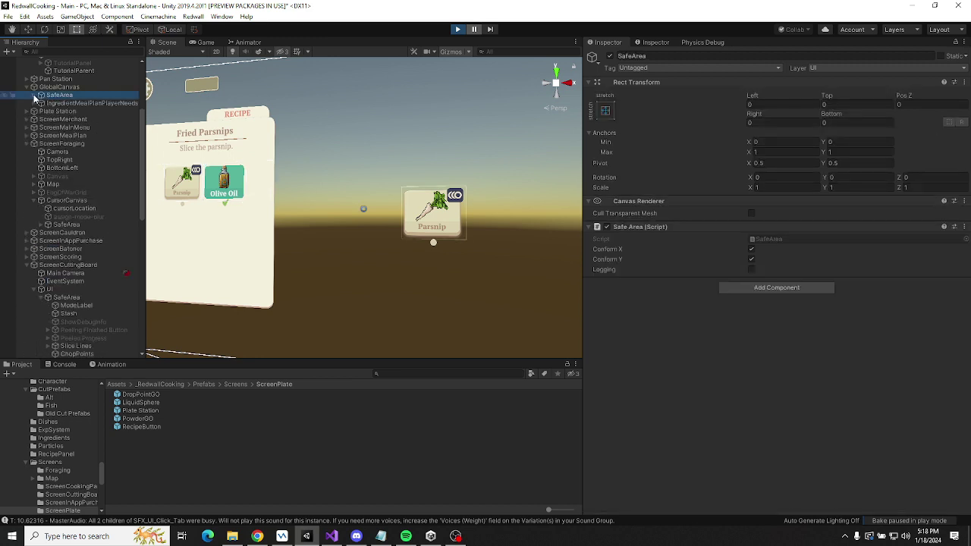
Select the duplicated IngredientMealPlanPlayerNeedsBtn clone directly under GlobalCanvas and examine its components, including the Canvas Group.
{"action": "left_click", "coordinate": [101, 104]}
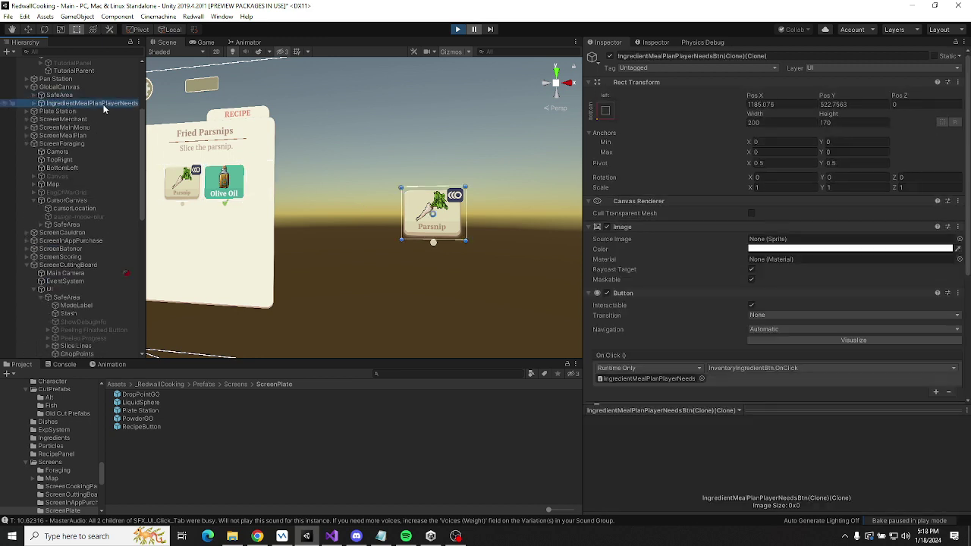
{"action": "scroll", "coordinate": [725, 251], "scroll_direction": "down", "scroll_amount": 5}
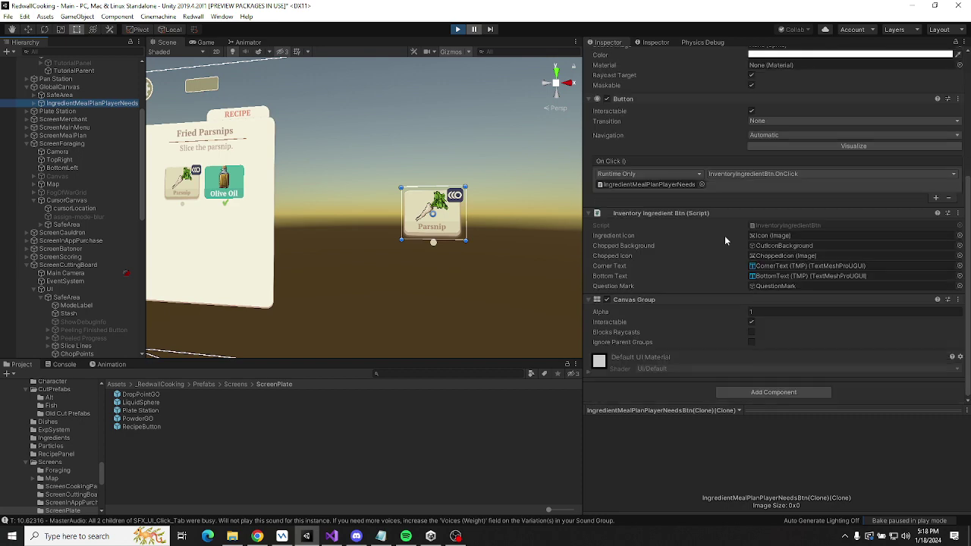
{"action": "scroll", "coordinate": [719, 290], "scroll_direction": "up", "scroll_amount": 5}
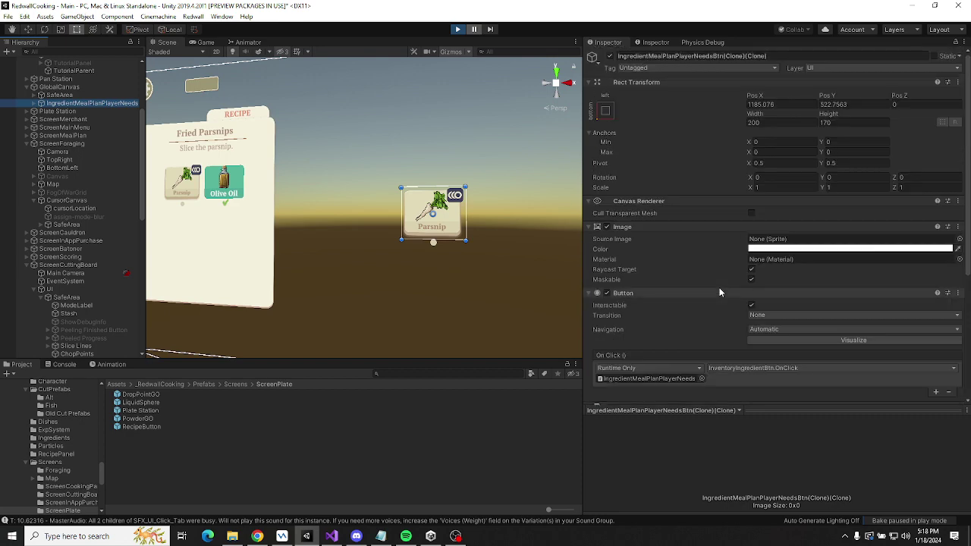
{"action": "scroll", "coordinate": [720, 293], "scroll_direction": "down", "scroll_amount": 5}
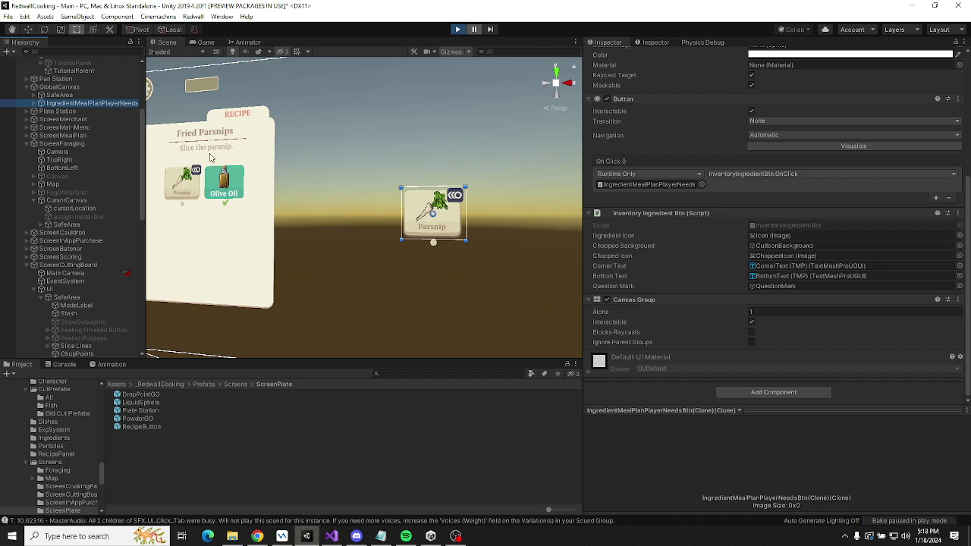
{"action": "scroll", "coordinate": [720, 255], "scroll_direction": "up", "scroll_amount": 5}
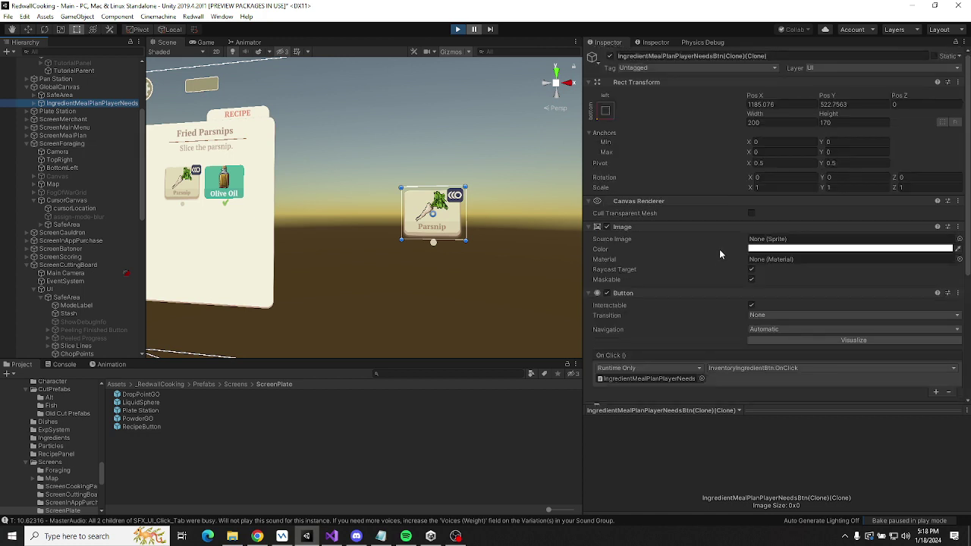
Select the source Parsnip button in IngredientsGrid and check the Item reference in its UI Quickbar Drag Handler.
{"action": "left_click", "coordinate": [35, 96]}
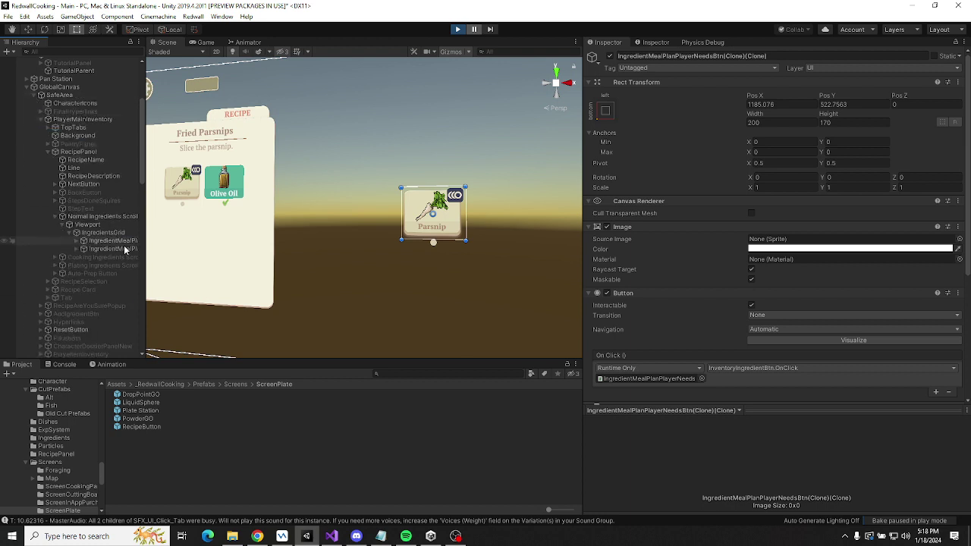
{"action": "left_click", "coordinate": [114, 240]}
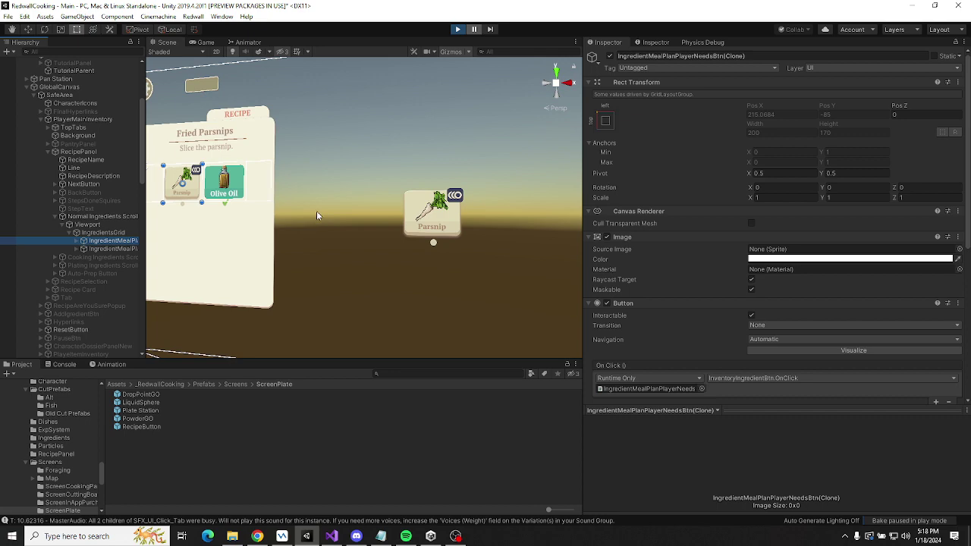
{"action": "scroll", "coordinate": [678, 208], "scroll_direction": "down", "scroll_amount": 6}
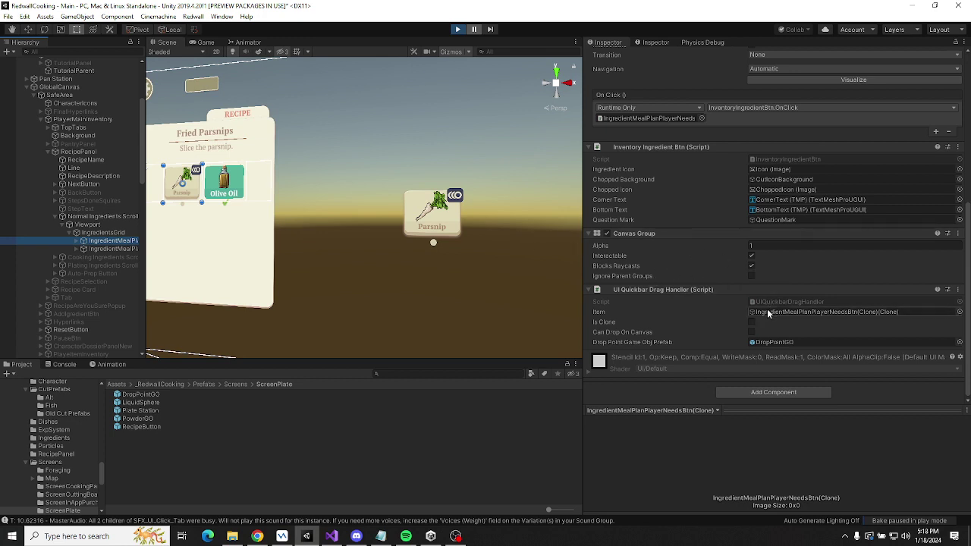
{"action": "scroll", "coordinate": [92, 257], "scroll_direction": "down", "scroll_amount": 3}
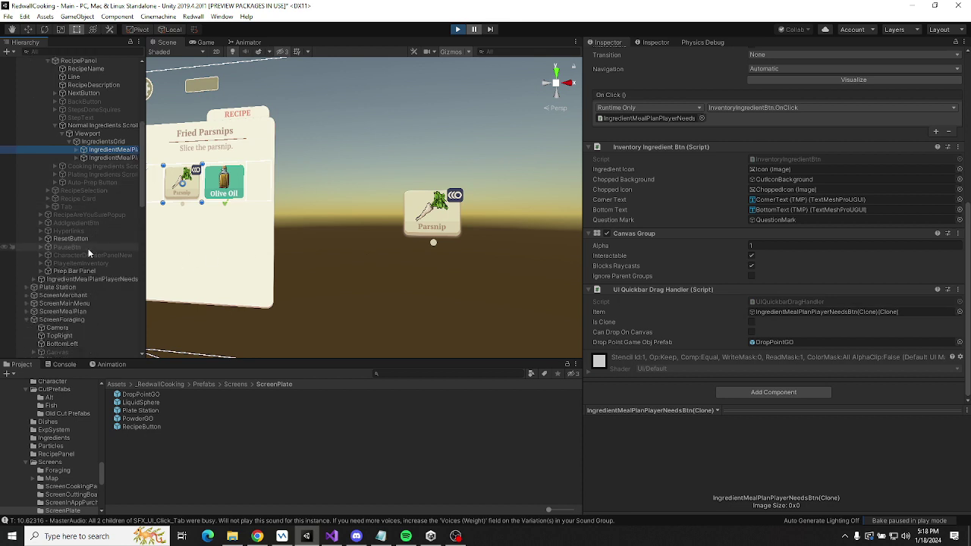
Compare the floating clone with the source Parsnip button and review the OnDrag code of UIQuickbarDragHandler in Visual Studio, returning to Unity.
{"action": "left_click", "coordinate": [90, 279]}
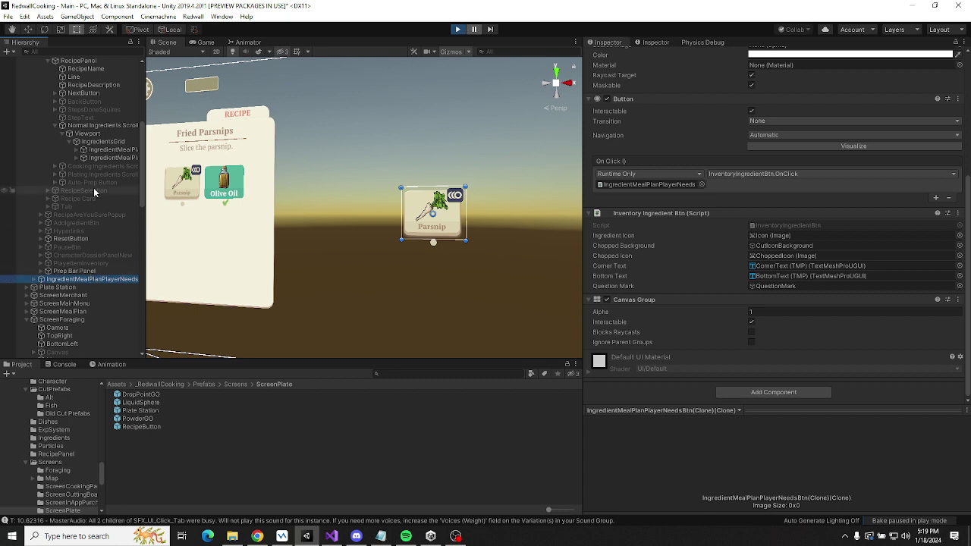
{"action": "left_click", "coordinate": [113, 150]}
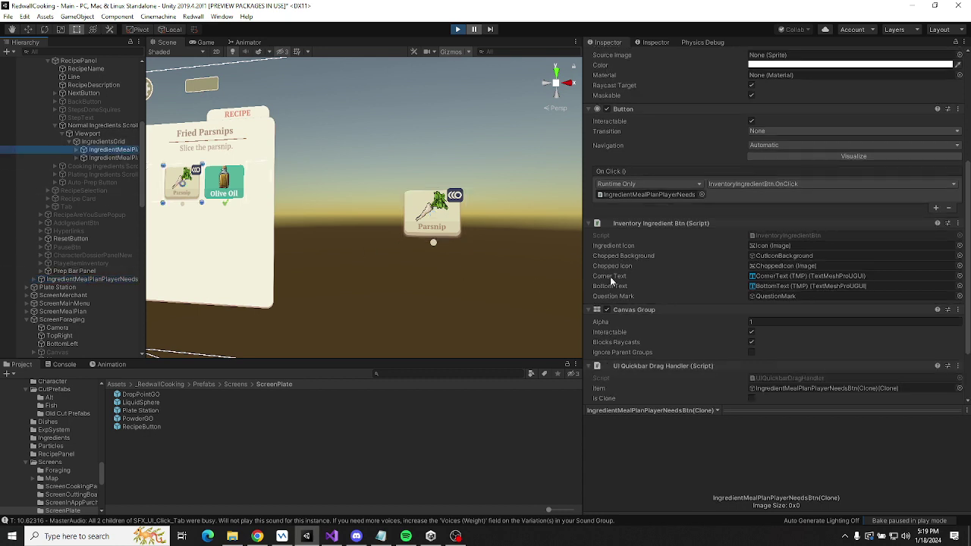
{"action": "key", "text": "alt+Tab"}
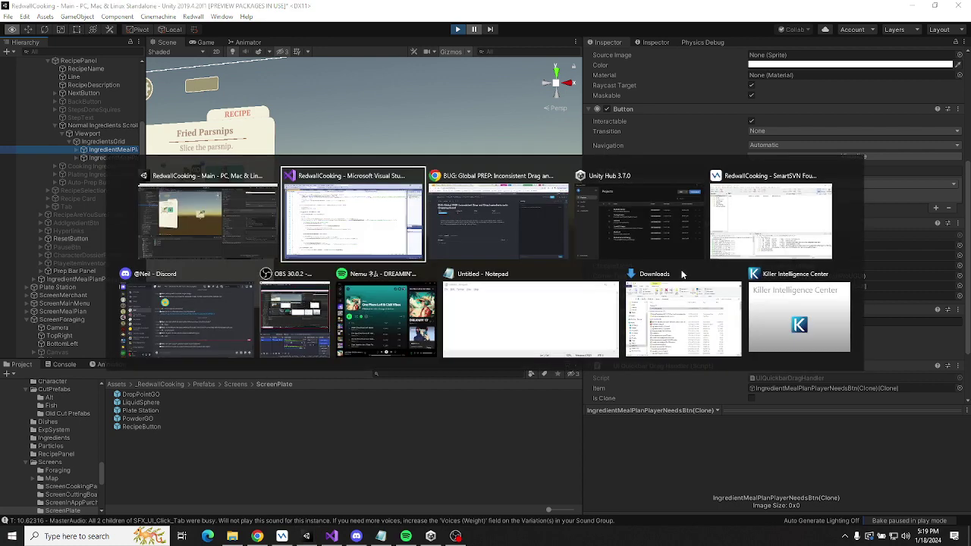
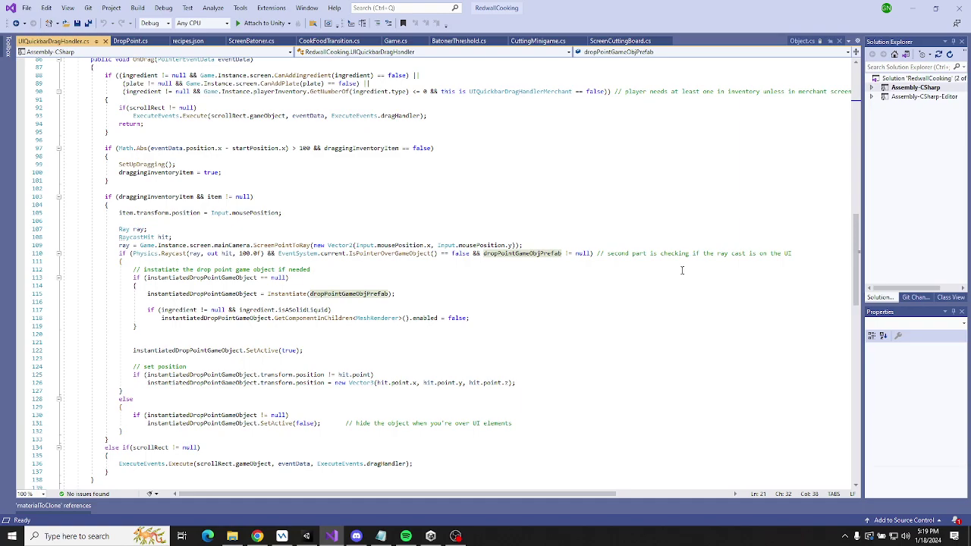
{"action": "key", "text": "alt+Tab"}
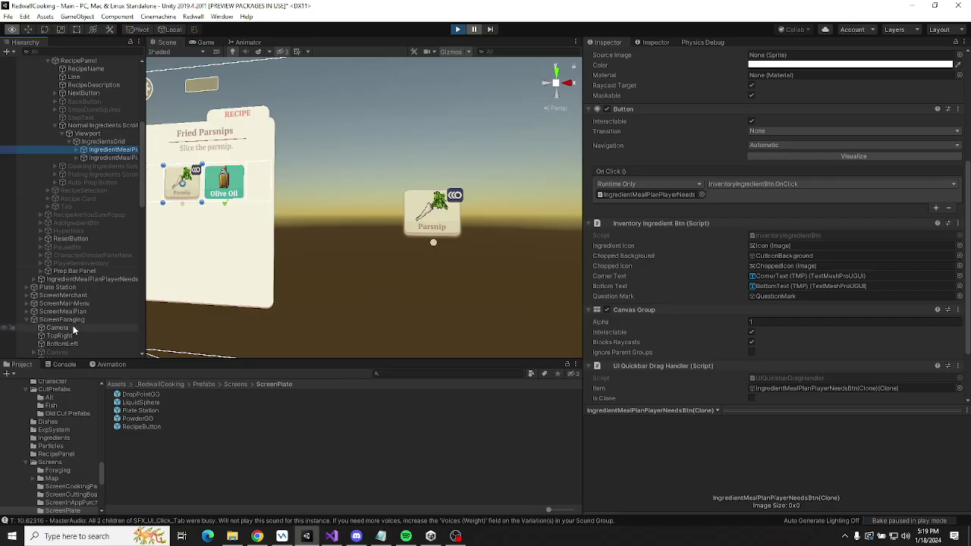
Collapse ScreenForaging in the hierarchy and inspect ScreenCuttingBoard and its UI canvas, including the Graphic Raycaster.
{"action": "scroll", "coordinate": [72, 277], "scroll_direction": "down", "scroll_amount": 5}
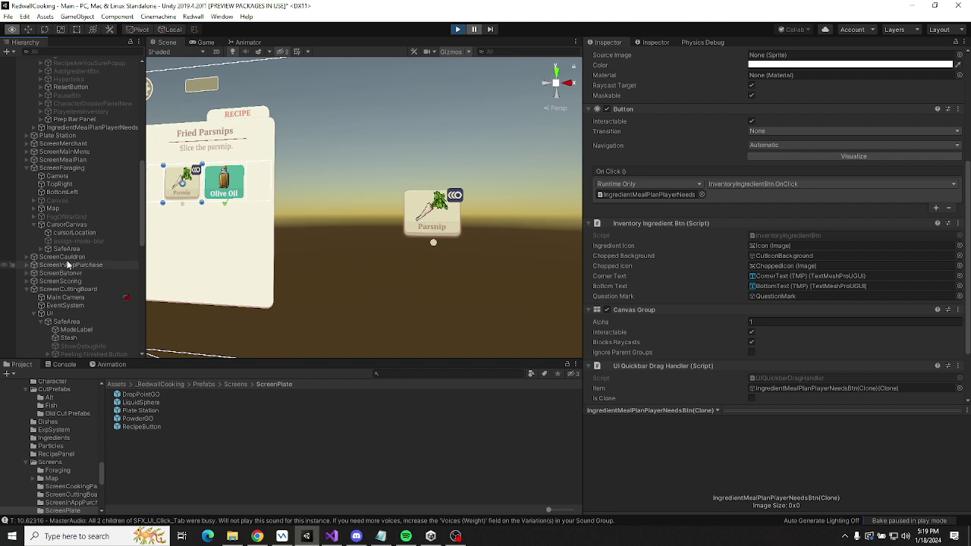
{"action": "left_click", "coordinate": [27, 167]}
{"action": "left_click", "coordinate": [69, 210]}
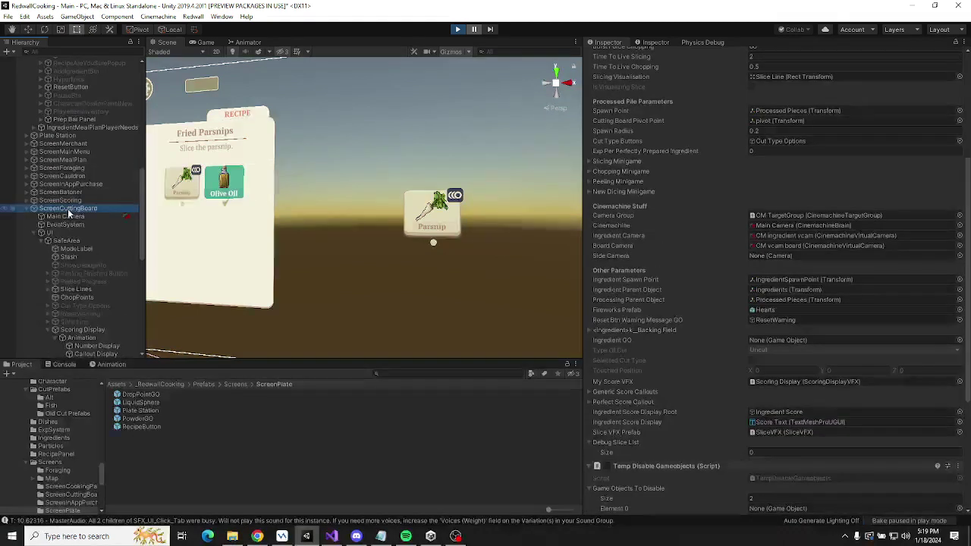
{"action": "key", "text": "Down"}
{"action": "key", "text": "Down"}
{"action": "key", "text": "Down"}
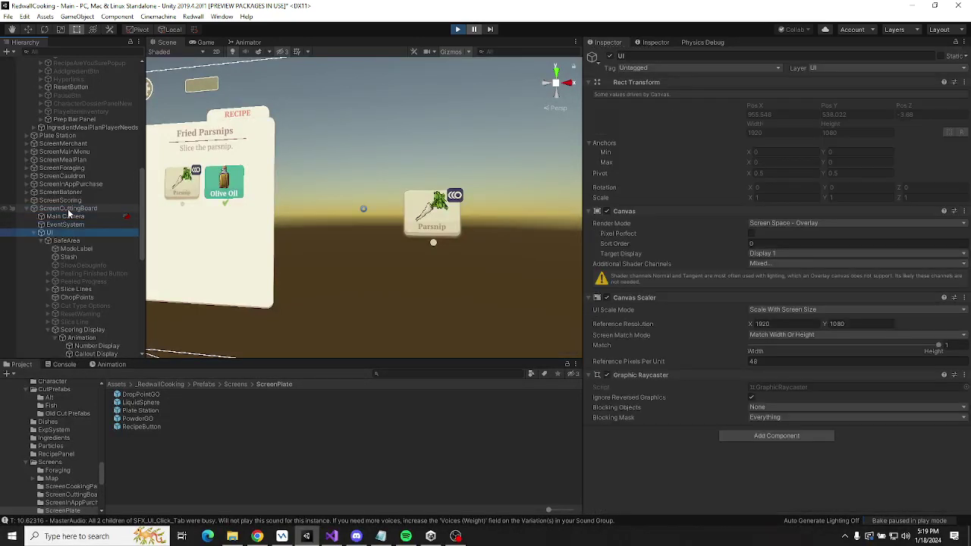
Step through the SafeArea children of the cutting board UI, expanding Slice Lines to check SliceGuideline for raycast blocking.
{"action": "key", "text": "Down"}
{"action": "key", "text": "Down"}
{"action": "key", "text": "Down"}
{"action": "key", "text": "Down"}
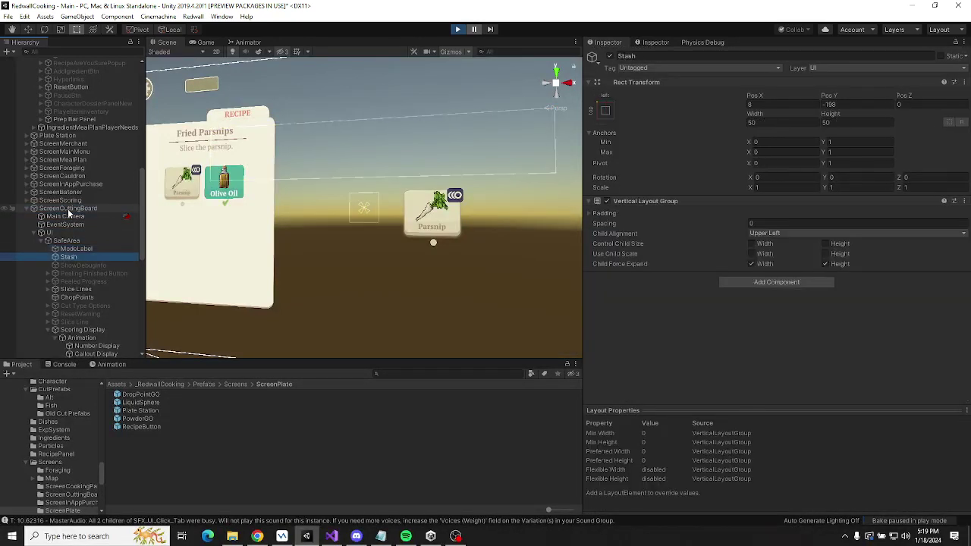
{"action": "key", "text": "Down"}
{"action": "key", "text": "Down"}
{"action": "key", "text": "Down"}
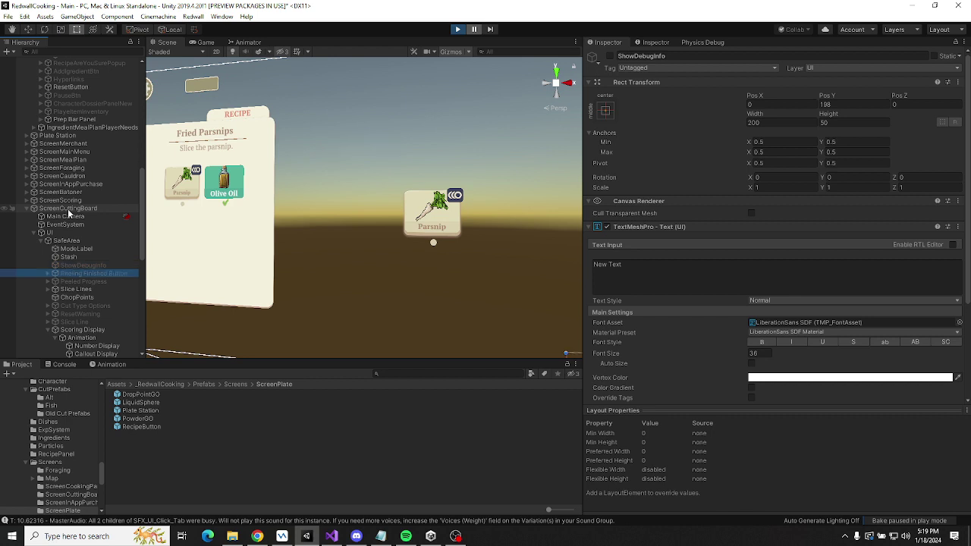
{"action": "key", "text": "Right"}
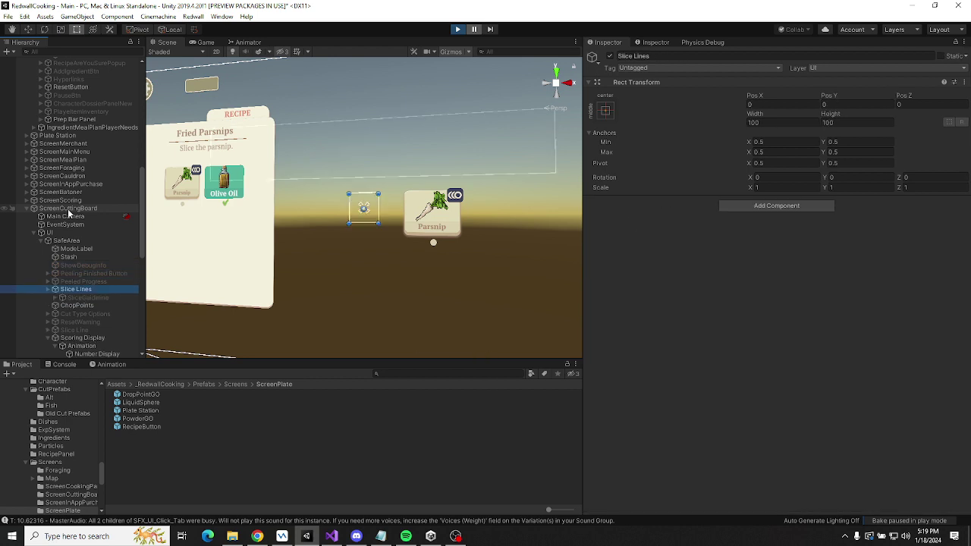
{"action": "key", "text": "Down"}
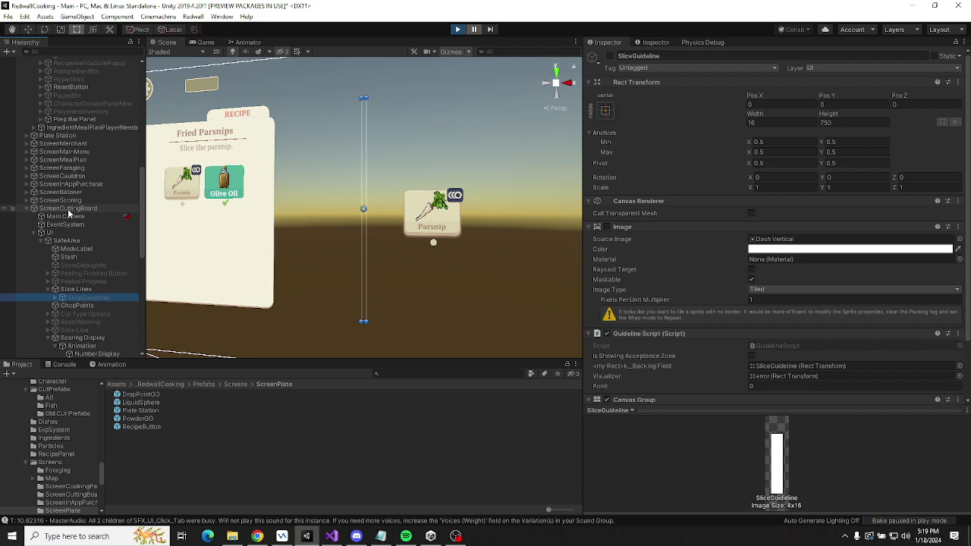
{"action": "key", "text": "Up"}
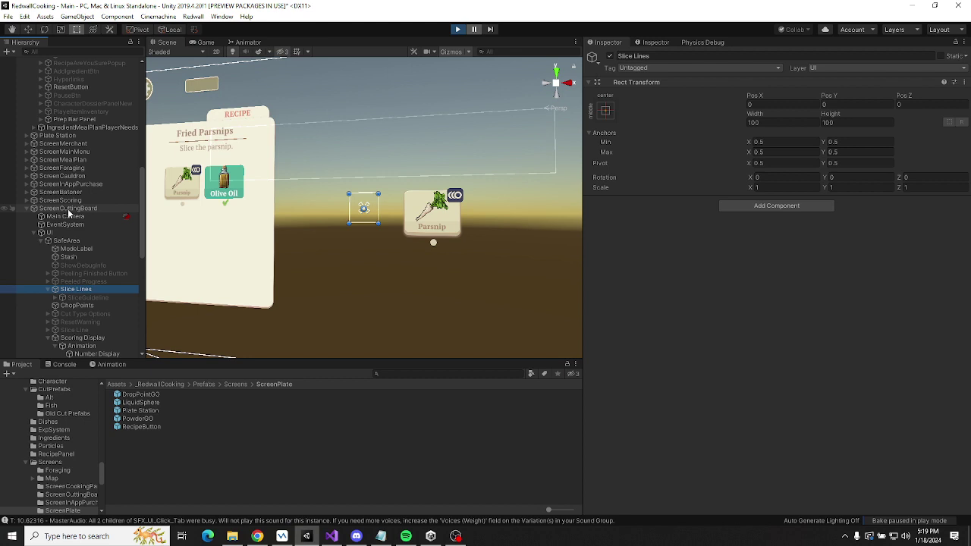
Inspect the remaining SafeArea objects from ChopPoints to Scoring Display, down to the Number Display text settings.
{"action": "key", "text": "Down"}
{"action": "key", "text": "Down"}
{"action": "key", "text": "Down"}
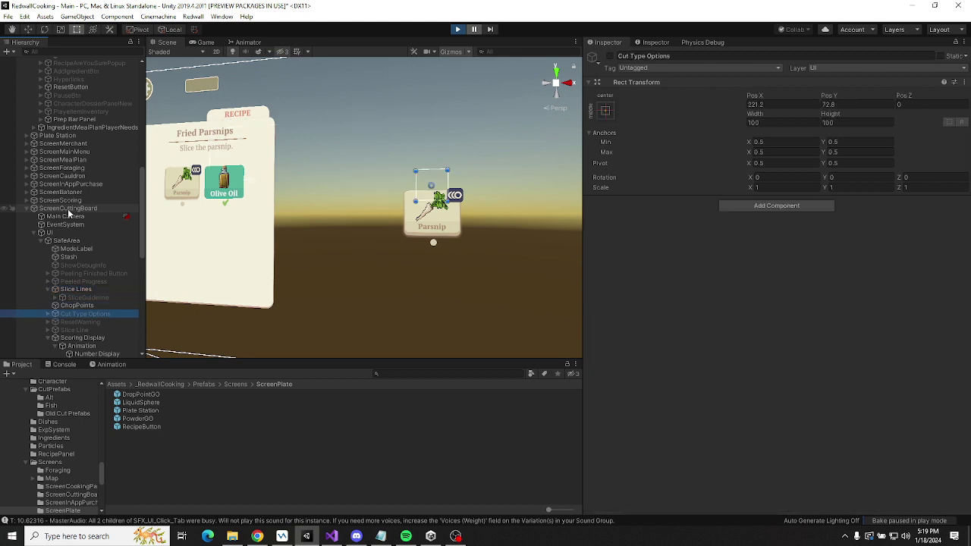
{"action": "key", "text": "Down"}
{"action": "key", "text": "Down"}
{"action": "key", "text": "Down"}
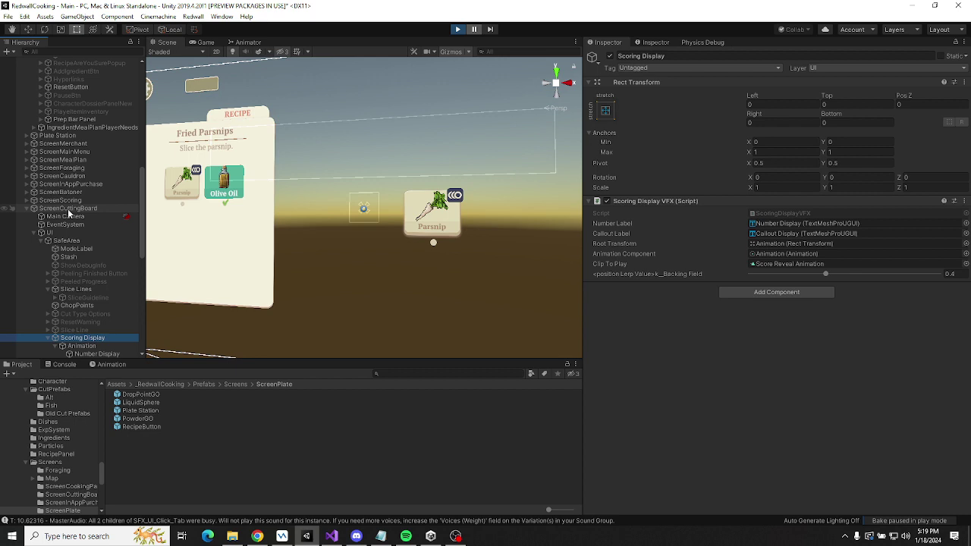
{"action": "key", "text": "Down"}
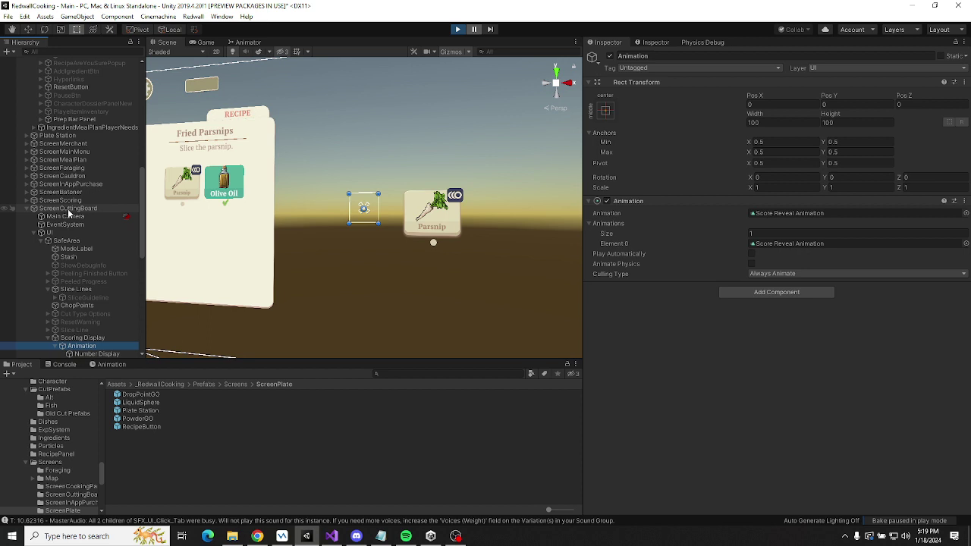
{"action": "key", "text": "Down"}
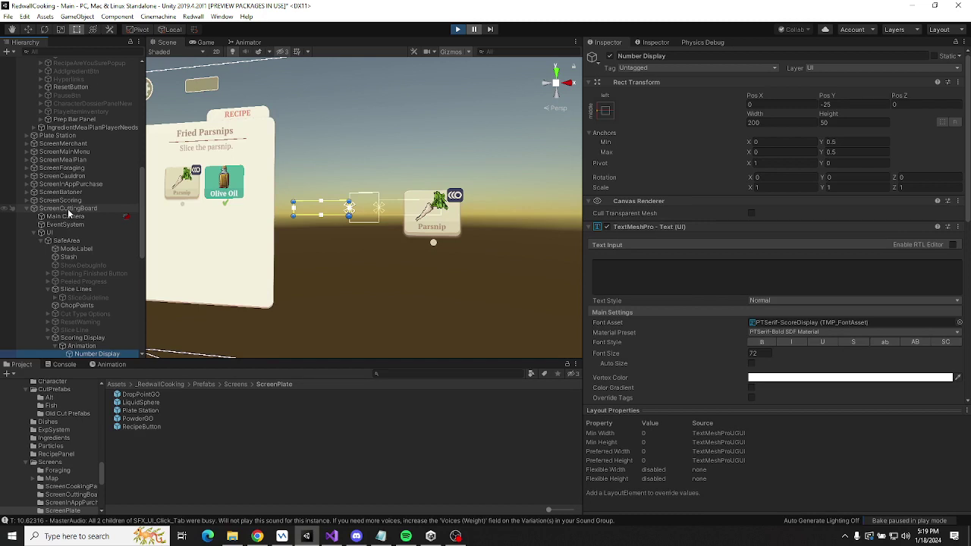
{"action": "scroll", "coordinate": [719, 164], "scroll_direction": "down", "scroll_amount": 4}
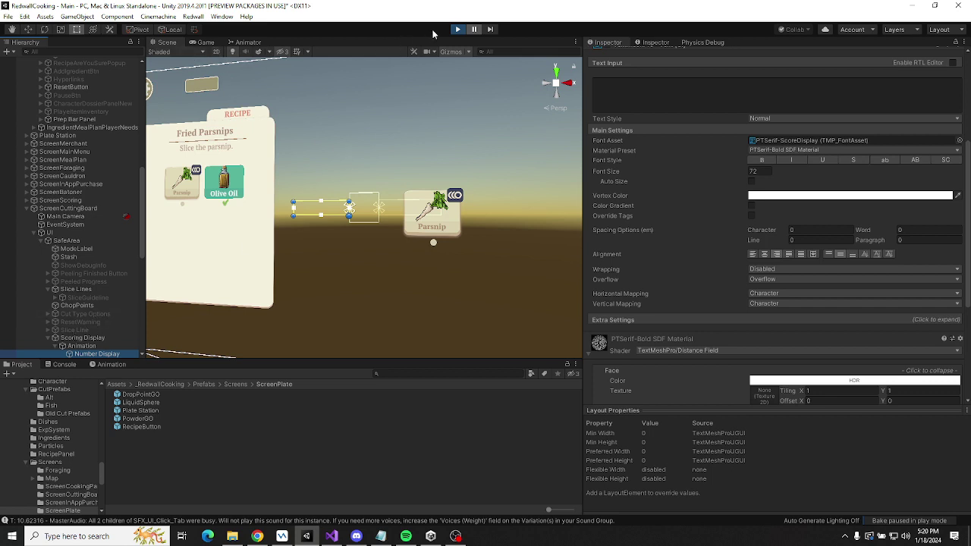
Clear the Console and retry dragging the Parsnip button out of the recipe card in the Game view.
{"action": "left_click", "coordinate": [203, 42]}
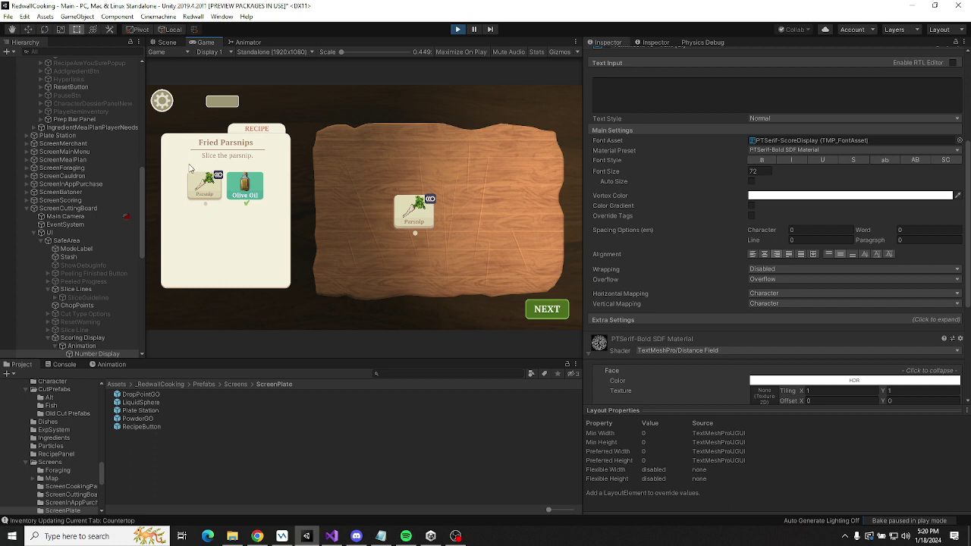
{"action": "left_click", "coordinate": [60, 365]}
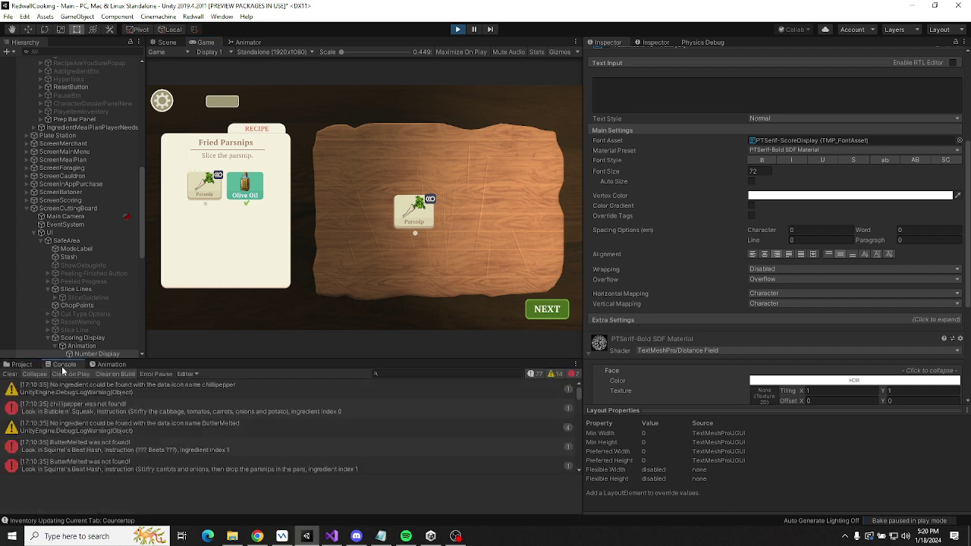
{"action": "left_click", "coordinate": [10, 374]}
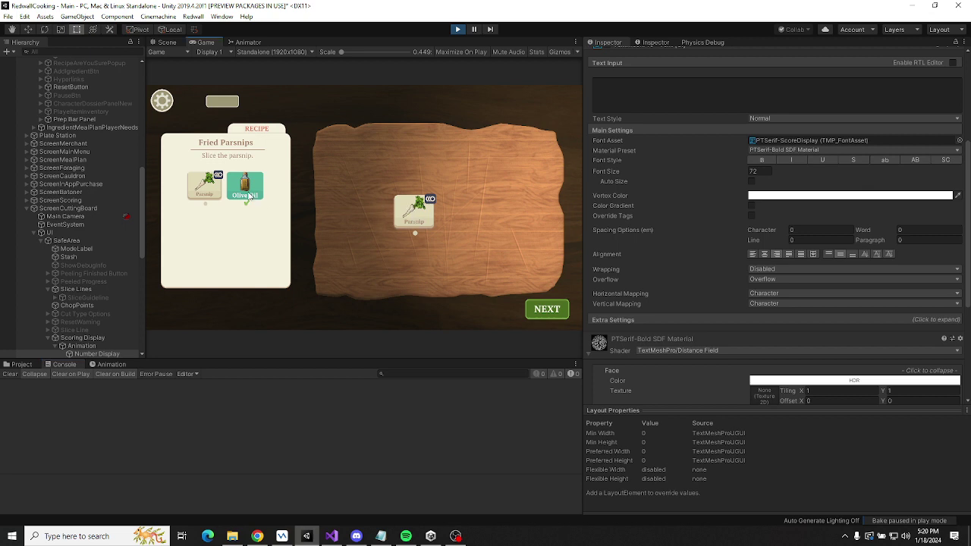
{"action": "left_click_drag", "start_coordinate": [202, 186], "coordinate": [252, 247]}
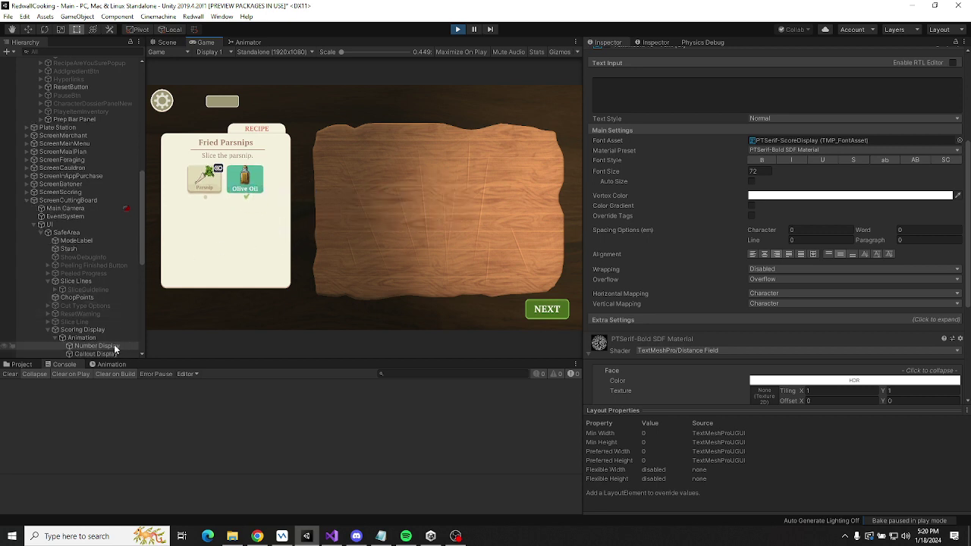
While the game runs, turn off Raycast Target in the Extra Settings of both Number Display and Callout Display.
{"action": "scroll", "coordinate": [113, 345], "scroll_direction": "down", "scroll_amount": 2}
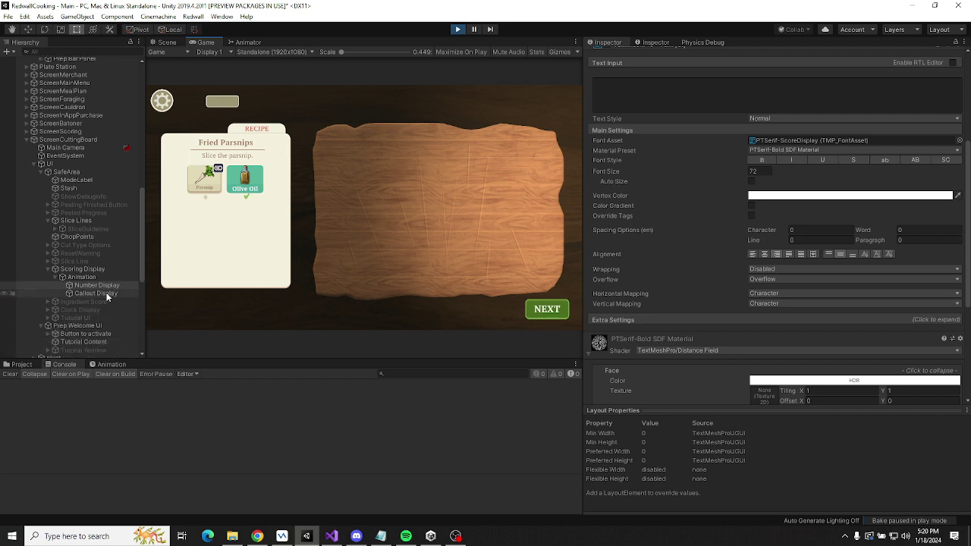
{"action": "left_click", "coordinate": [97, 285]}
{"action": "left_click", "coordinate": [97, 293], "text": "shift"}
{"action": "scroll", "coordinate": [677, 227], "scroll_direction": "down", "scroll_amount": 5}
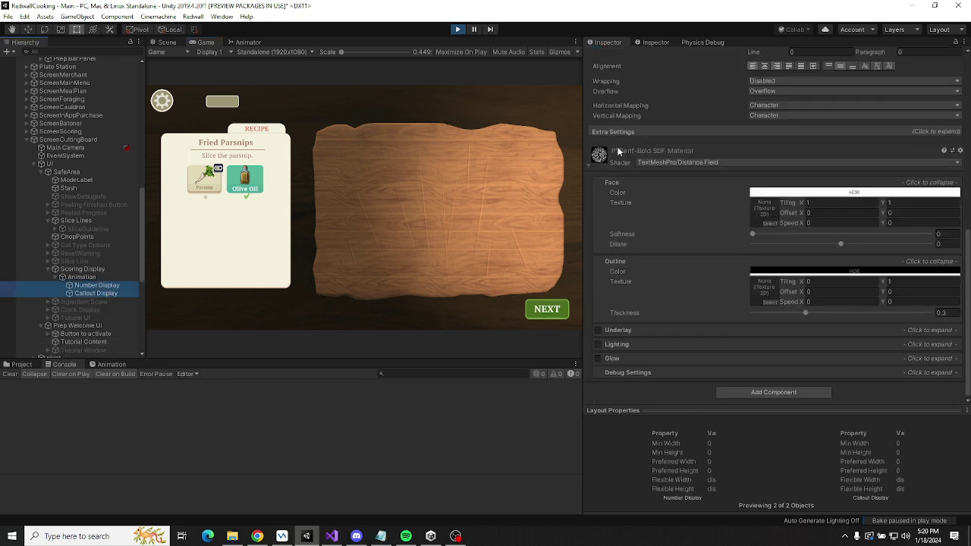
{"action": "left_click", "coordinate": [651, 133]}
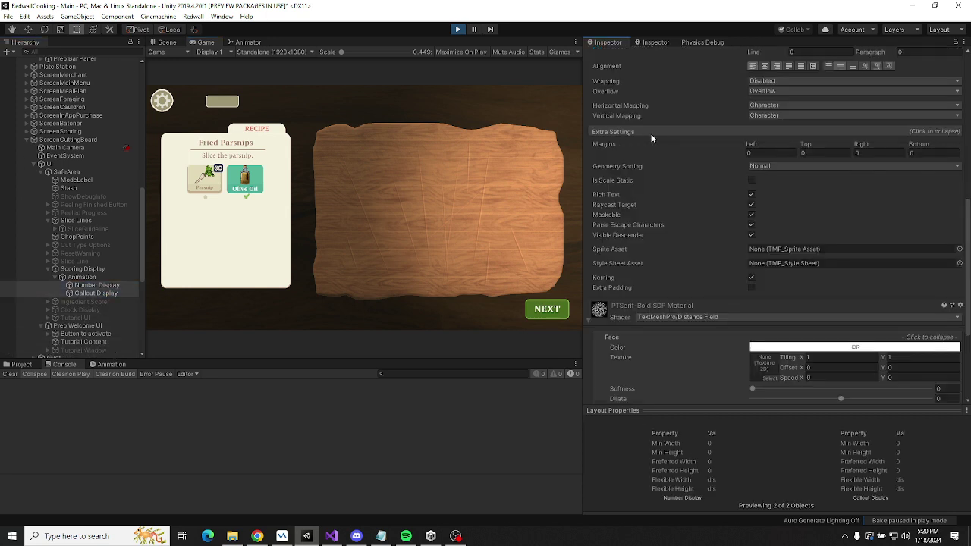
{"action": "left_click", "coordinate": [751, 205]}
Test dragging the Parsnip onto the cutting board in the running game, then exit play mode.
{"action": "left_click", "coordinate": [223, 188]}
{"action": "left_click_drag", "start_coordinate": [223, 188], "coordinate": [377, 194]}
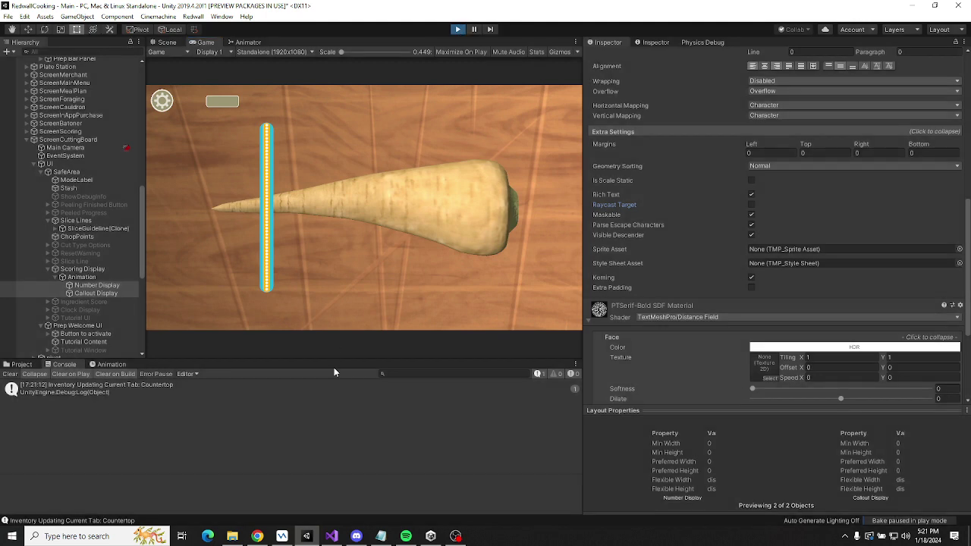
{"action": "key", "text": "ctrl+p"}
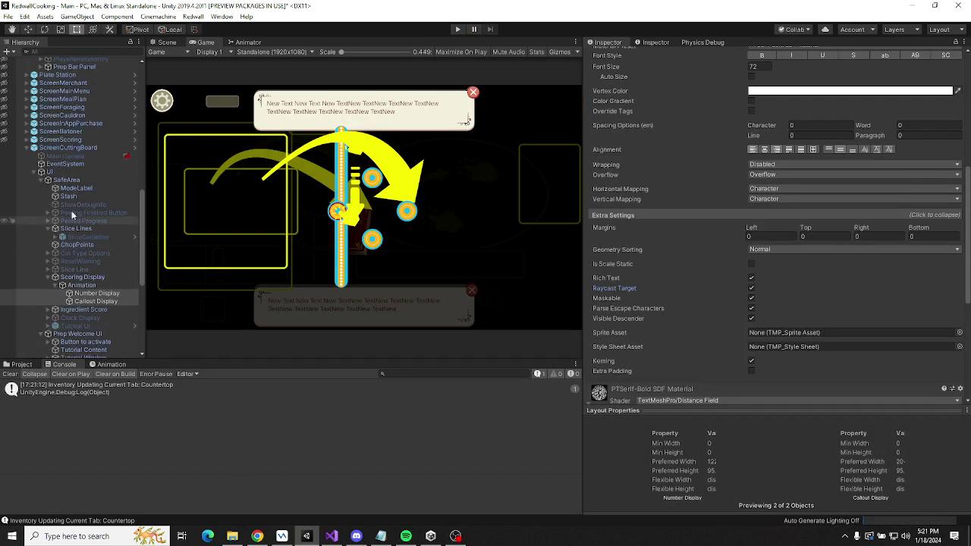
Turn off Raycast Target on Number Display and Callout Display in edit mode, and apply the Callout Display override to the prefab.
{"action": "left_click", "coordinate": [751, 288]}
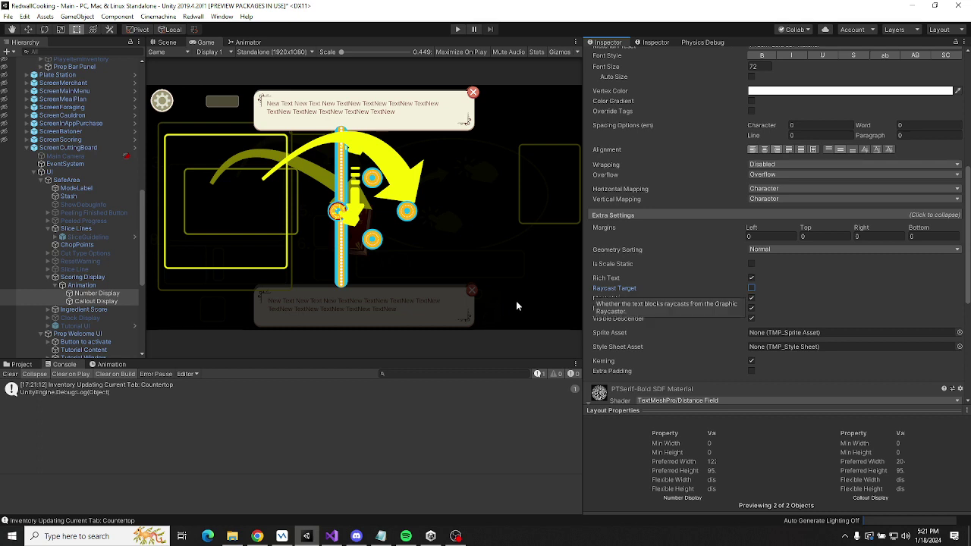
{"action": "left_click", "coordinate": [85, 295]}
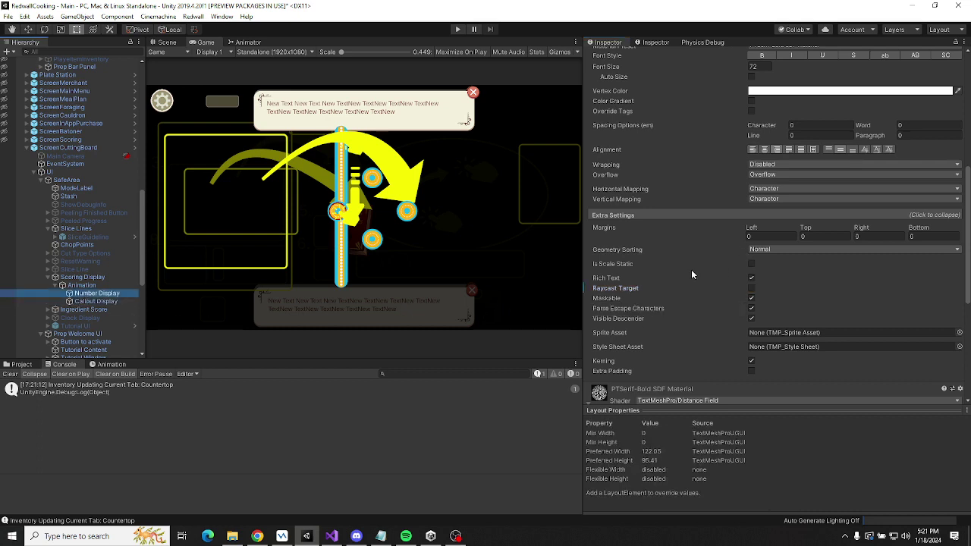
{"action": "left_click", "coordinate": [95, 301]}
{"action": "right_click", "coordinate": [614, 289]}
{"action": "left_click", "coordinate": [652, 292]}
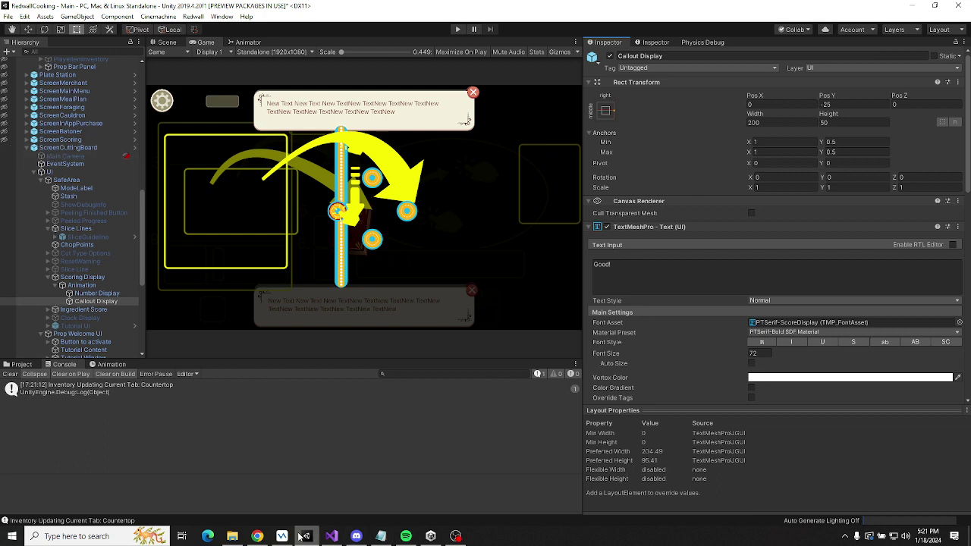
Run the game and continue the saved story through to the kitchen's recipe selection.
{"action": "left_click", "coordinate": [457, 30]}
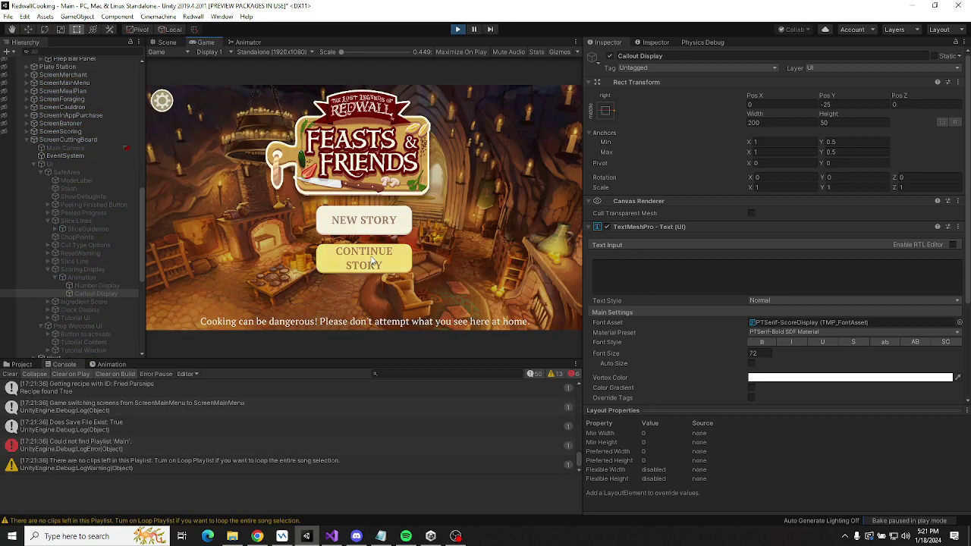
{"action": "left_click", "coordinate": [460, 289]}
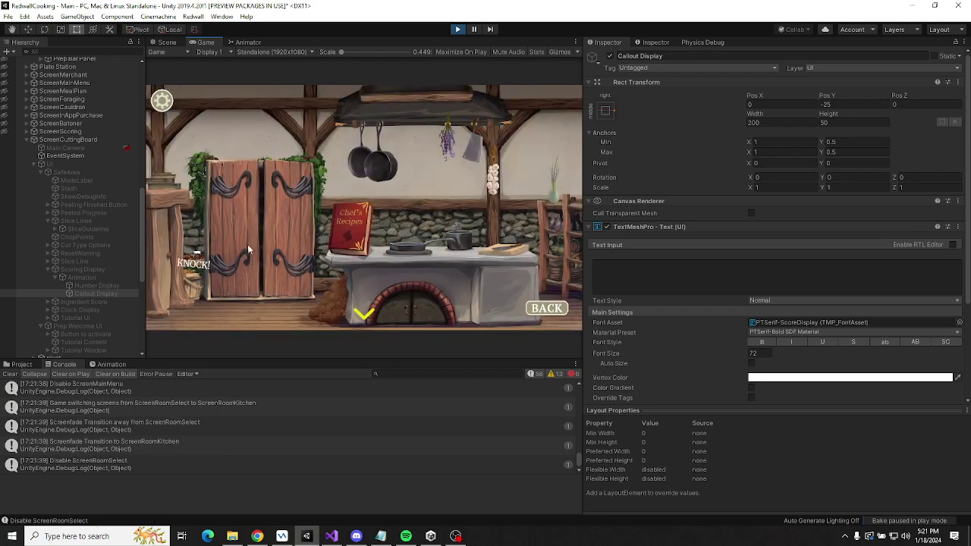
{"action": "left_click", "coordinate": [547, 312]}
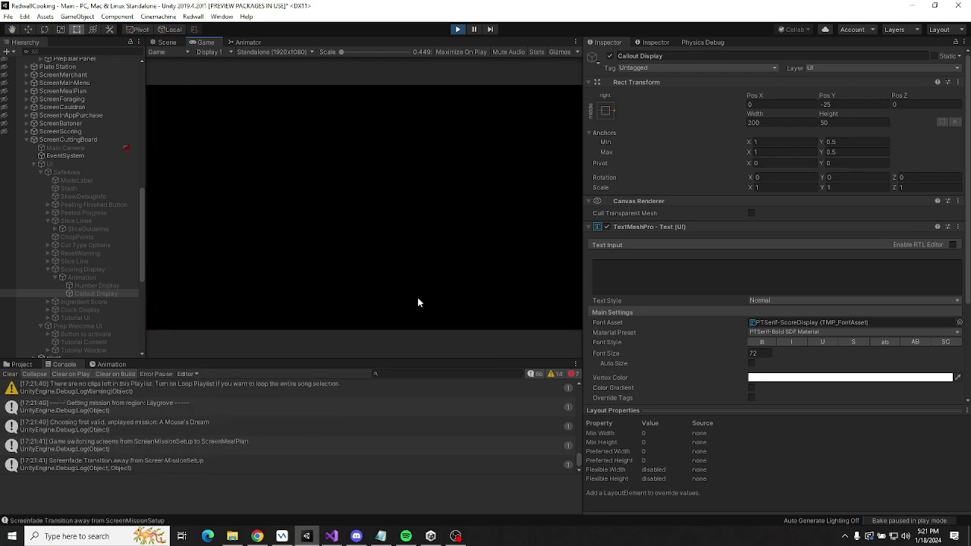
{"action": "left_click", "coordinate": [471, 291]}
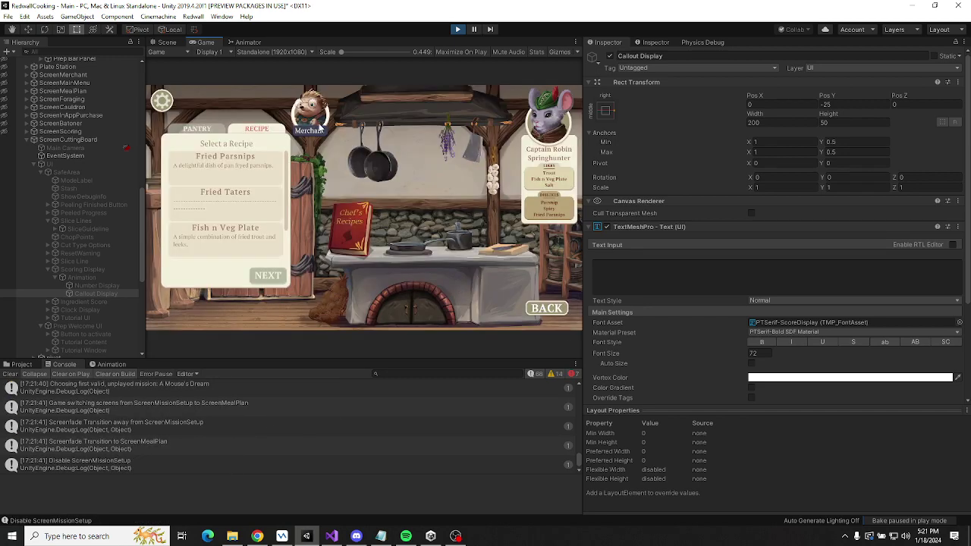
Choose the Fried Parsnips recipe and test dragging the Parsnip onto the cutting board, ending play mode after the test.
{"action": "left_click", "coordinate": [225, 167]}
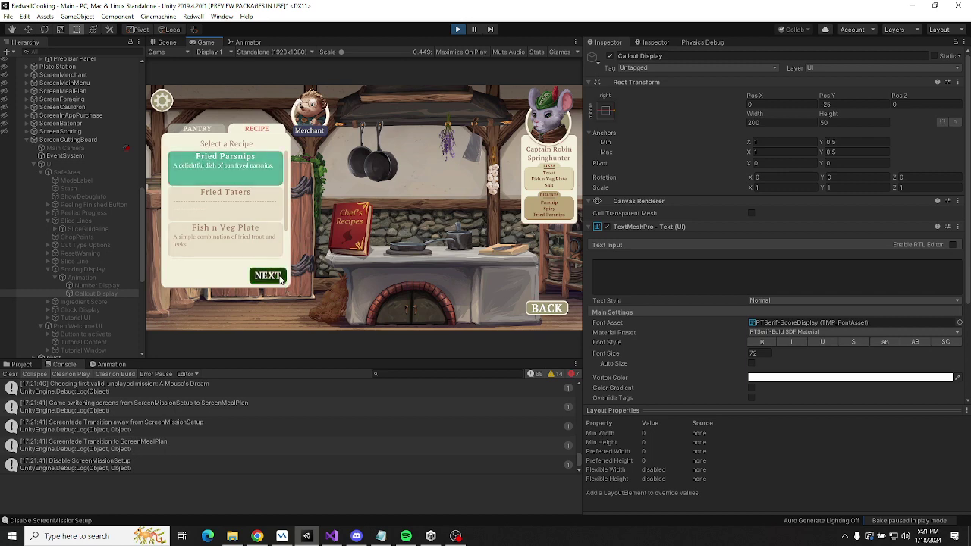
{"action": "left_click", "coordinate": [268, 275]}
{"action": "left_click", "coordinate": [429, 270]}
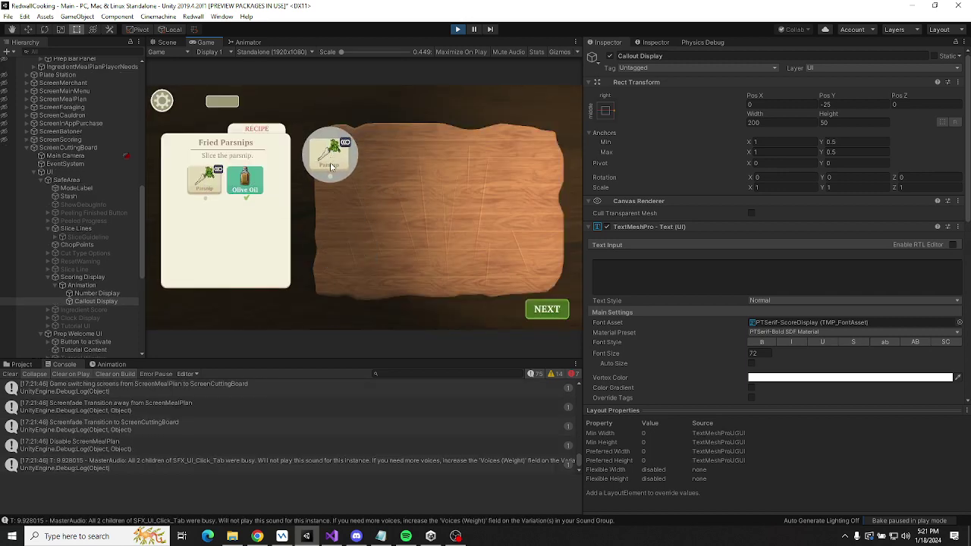
{"action": "left_click_drag", "start_coordinate": [364, 279], "coordinate": [296, 121]}
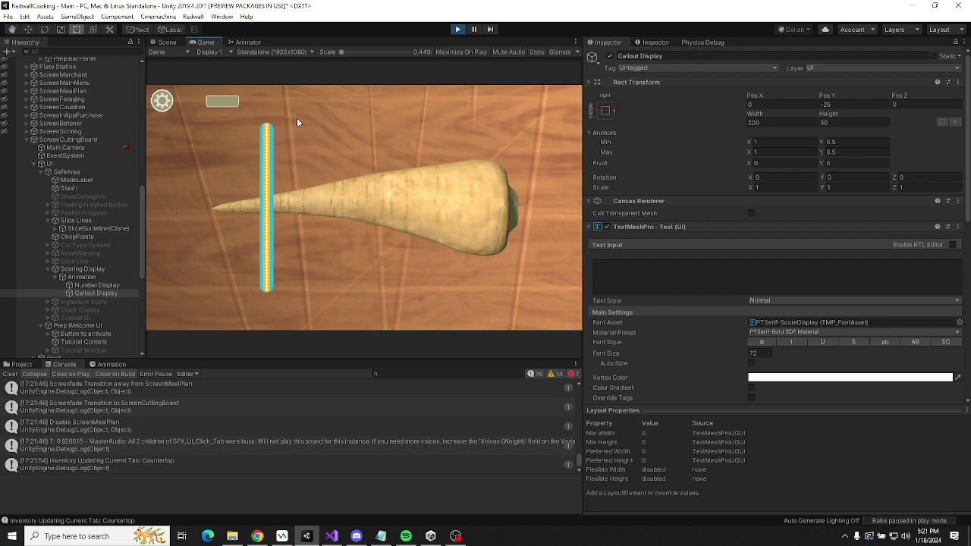
{"action": "left_click", "coordinate": [458, 29]}
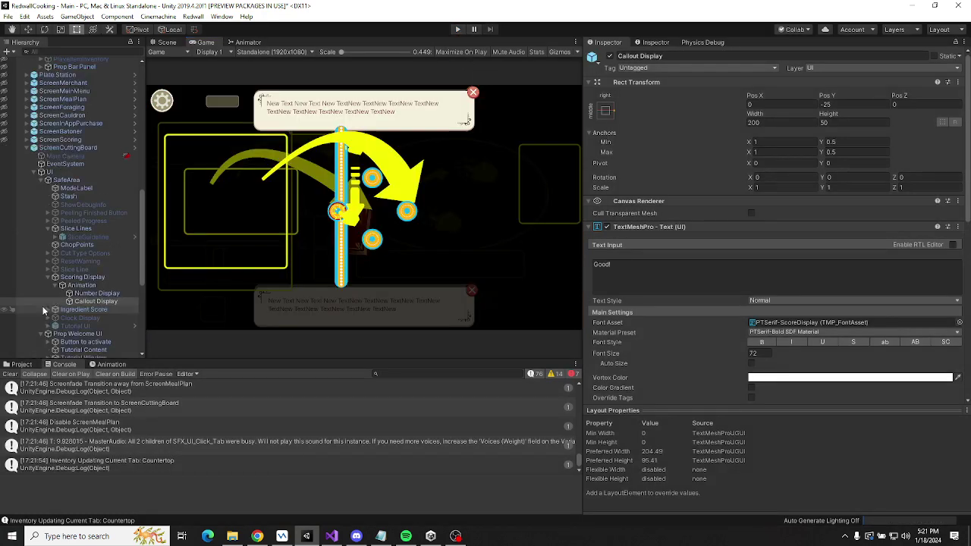
Open the ScreenCuttingBoard prefab for editing from its instance in the scene.
{"action": "left_click", "coordinate": [90, 147]}
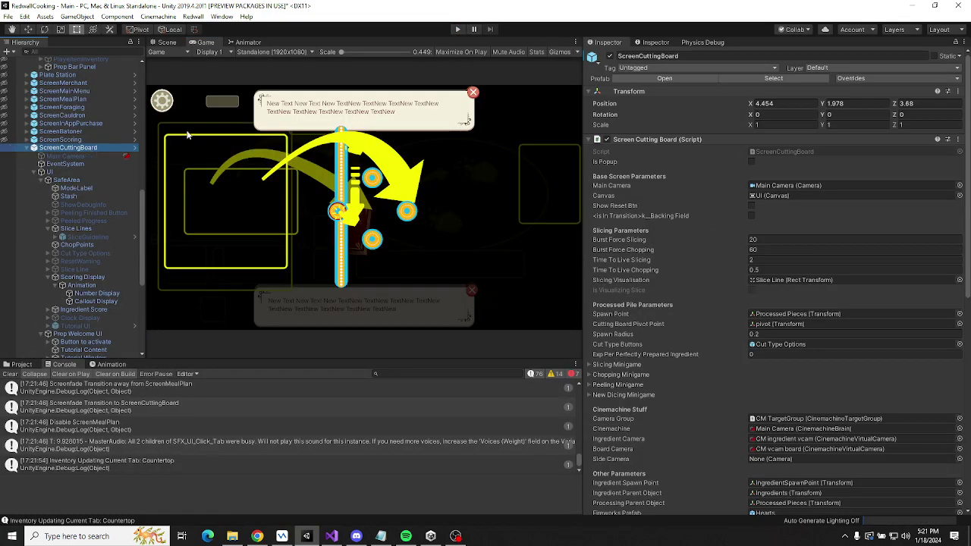
{"action": "left_click", "coordinate": [637, 82]}
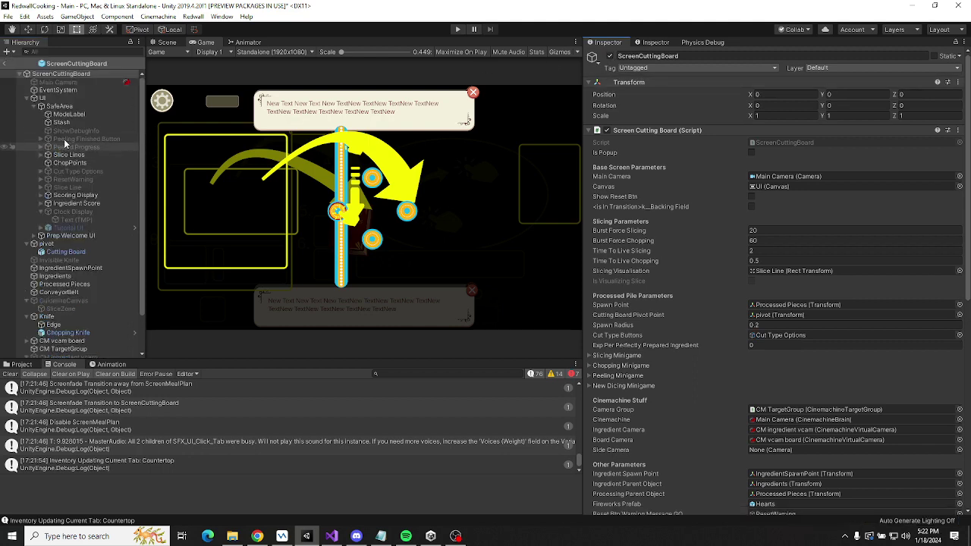
Check the raycast settings of ModeLabel and Stash, and turn off Raycast Target on the ShowDebugInfo text.
{"action": "left_click", "coordinate": [68, 113]}
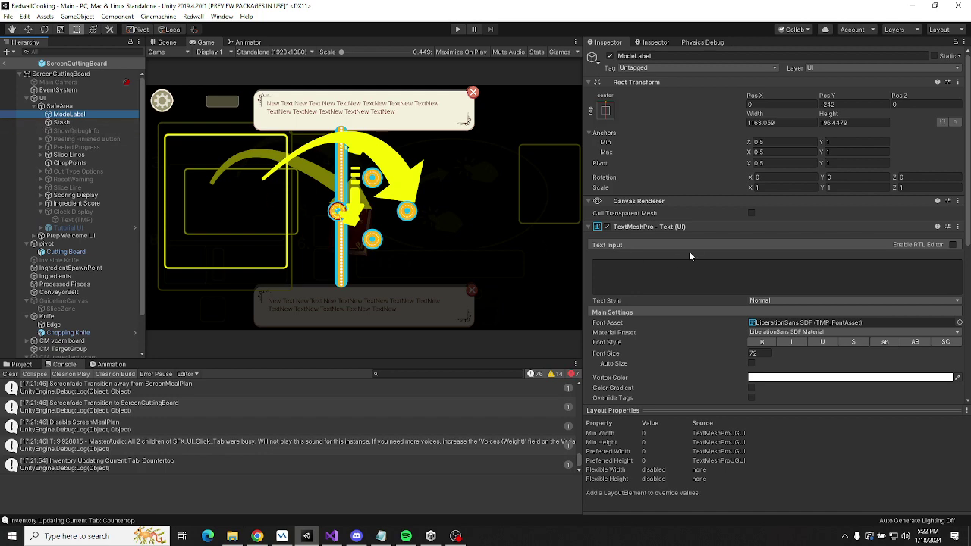
{"action": "scroll", "coordinate": [697, 240], "scroll_direction": "down", "scroll_amount": 6}
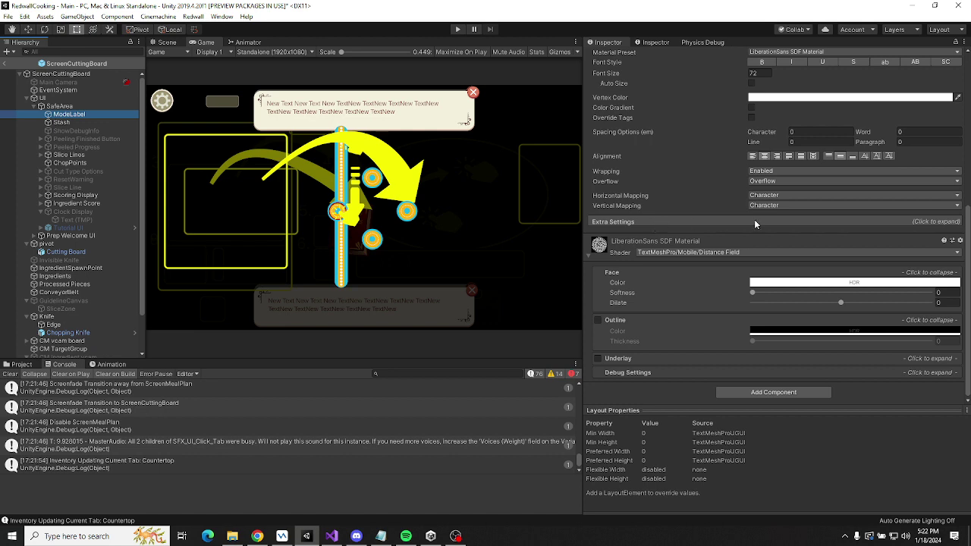
{"action": "left_click", "coordinate": [916, 222]}
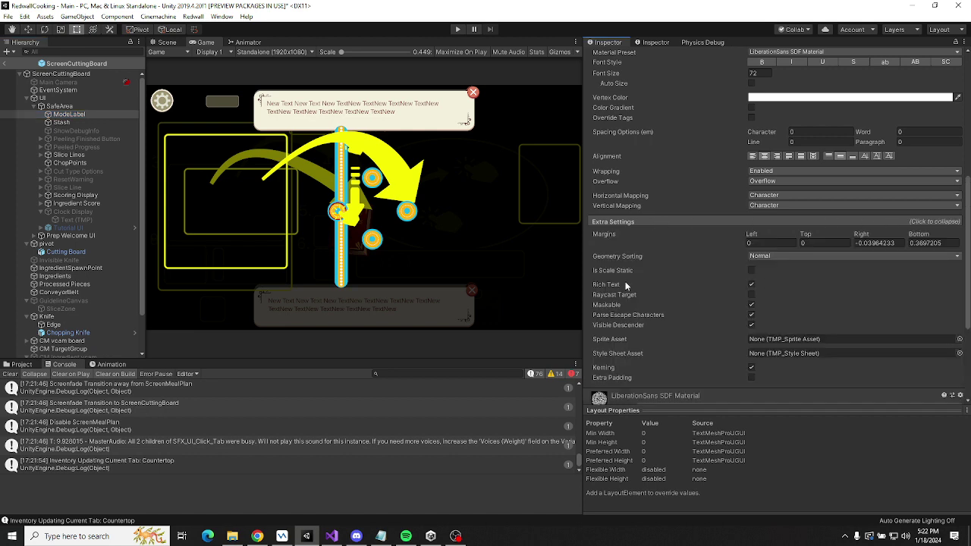
{"action": "left_click", "coordinate": [52, 123]}
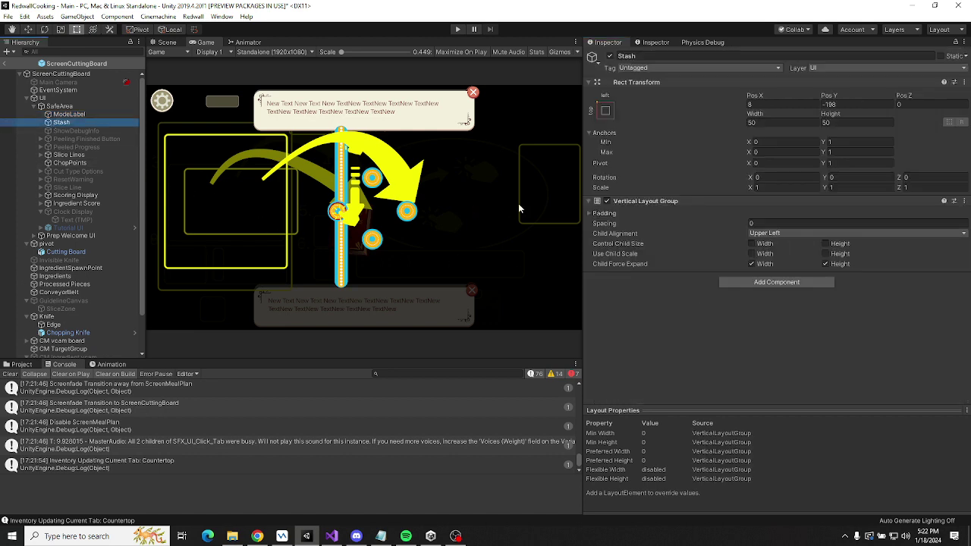
{"action": "left_click", "coordinate": [76, 138]}
{"action": "left_click", "coordinate": [75, 131]}
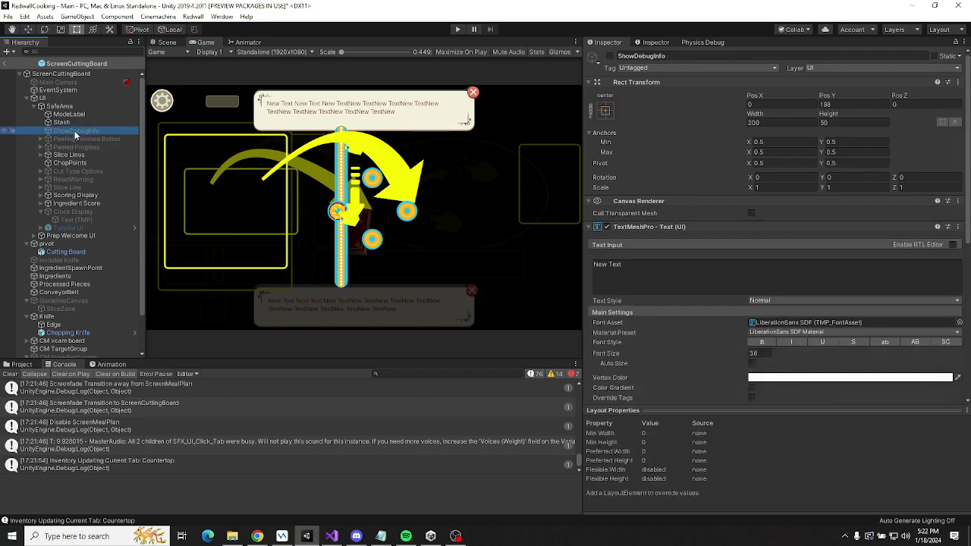
{"action": "scroll", "coordinate": [686, 173], "scroll_direction": "down", "scroll_amount": 10}
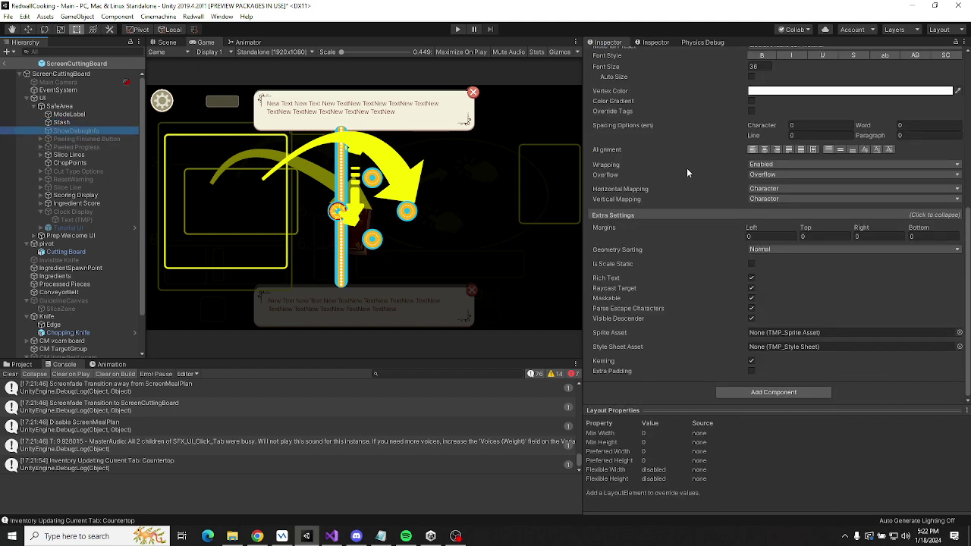
{"action": "left_click", "coordinate": [751, 288]}
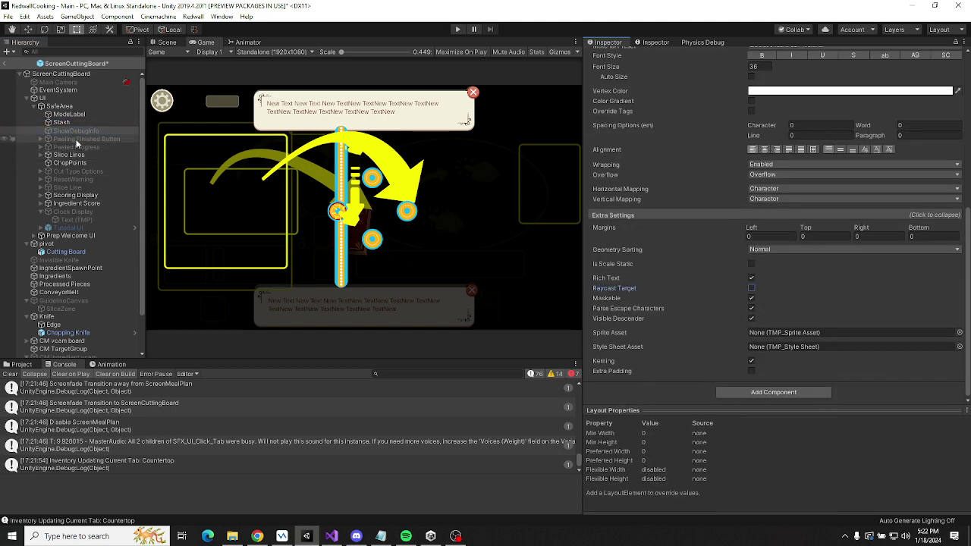
Review Peeling Finished Button and its text, and turn off Raycast Target on the bg image under Peeled Progress.
{"action": "left_click", "coordinate": [40, 139]}
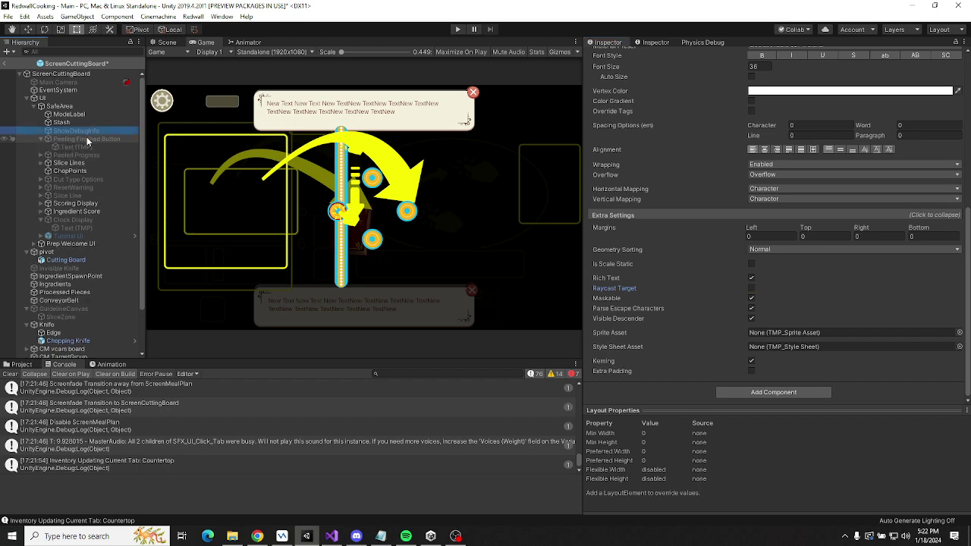
{"action": "left_click", "coordinate": [79, 138]}
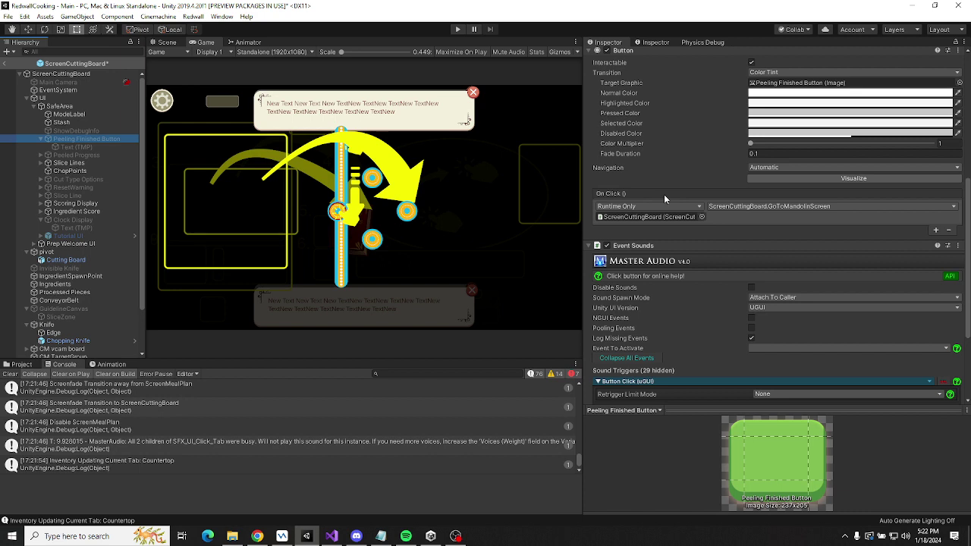
{"action": "left_click", "coordinate": [72, 147]}
{"action": "left_click", "coordinate": [72, 155]}
{"action": "left_click", "coordinate": [43, 156]}
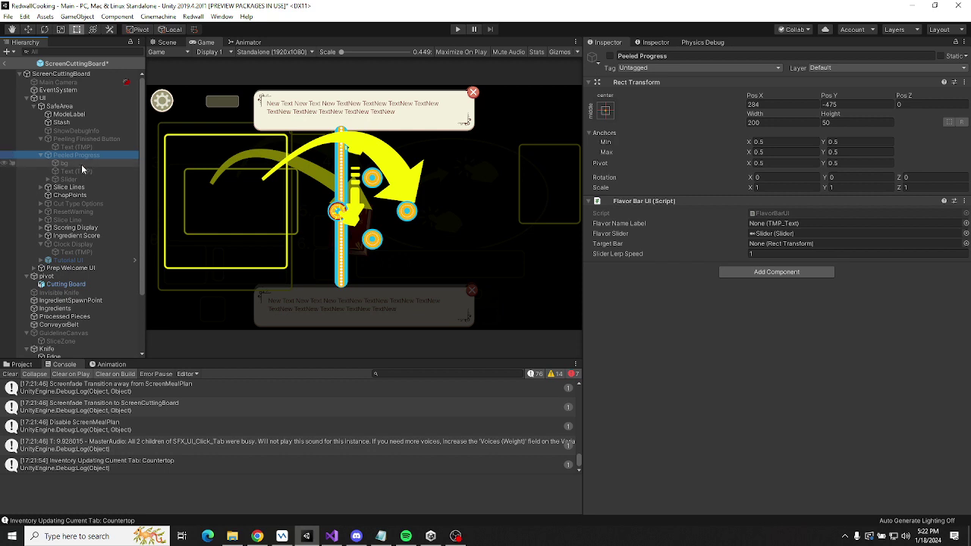
{"action": "left_click", "coordinate": [81, 164]}
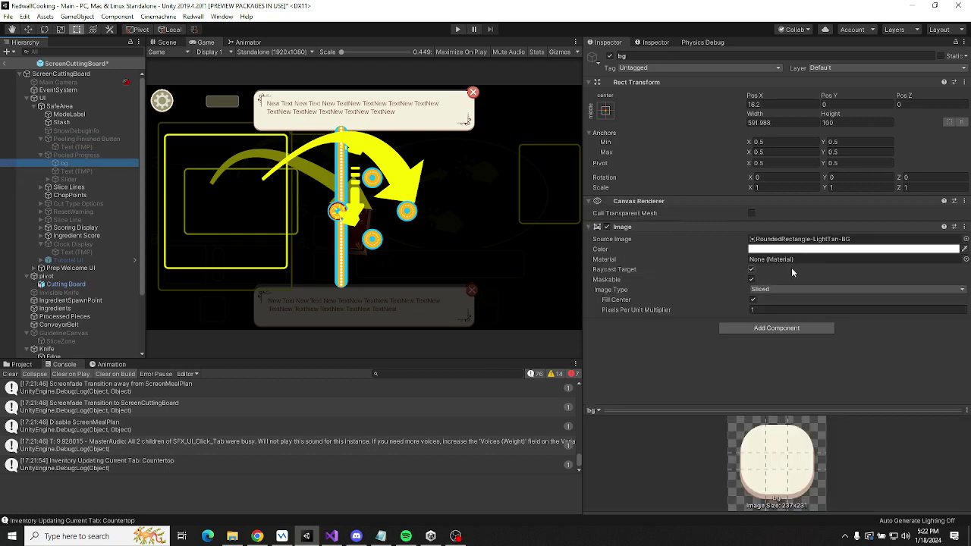
{"action": "left_click", "coordinate": [751, 279]}
{"action": "left_click", "coordinate": [751, 279]}
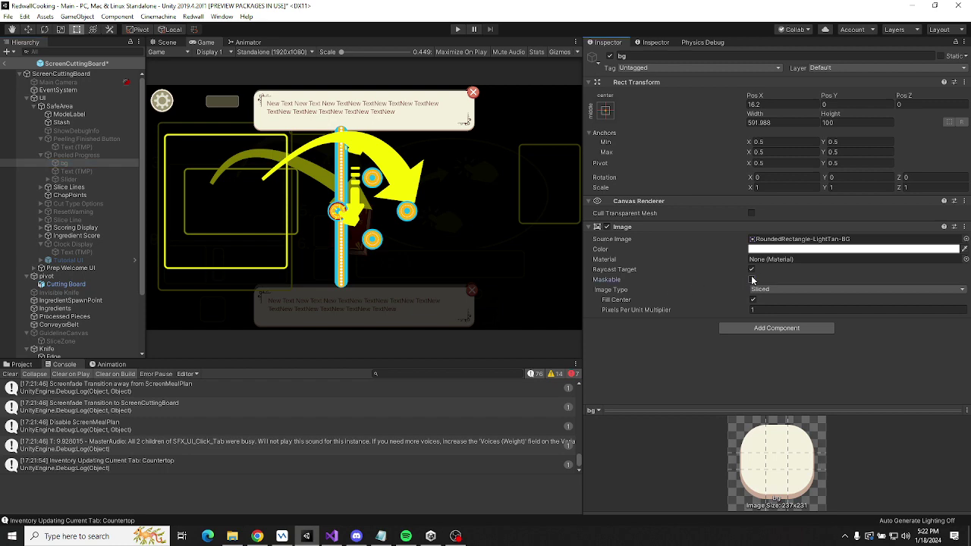
{"action": "left_click", "coordinate": [750, 269]}
Turn off Raycast Target on the Text (TMP) object under Peeled Progress.
{"action": "left_click", "coordinate": [69, 172]}
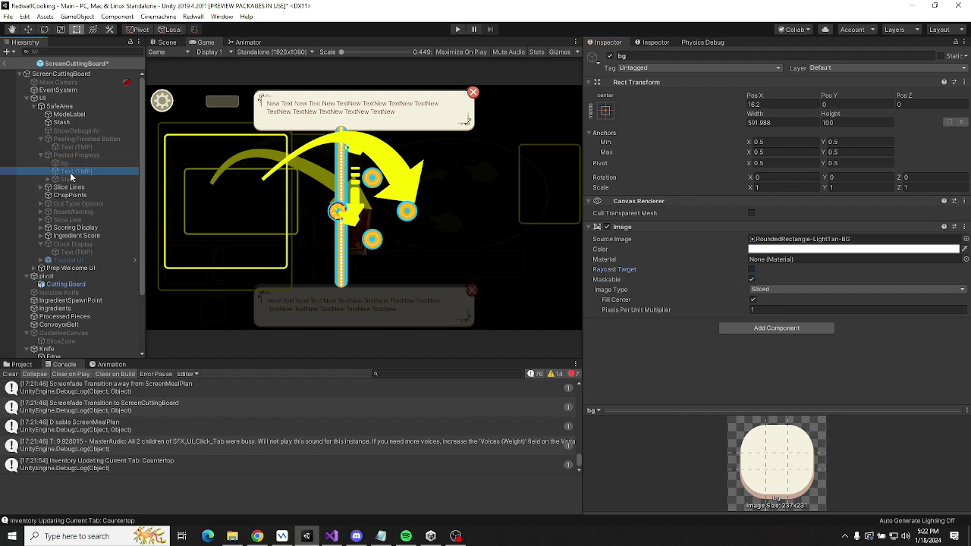
{"action": "scroll", "coordinate": [650, 179], "scroll_direction": "down", "scroll_amount": 5}
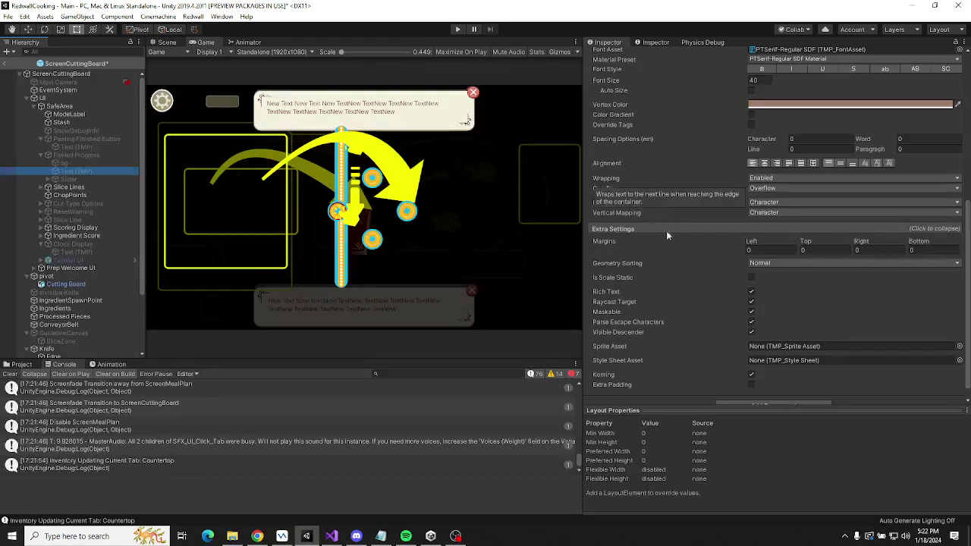
{"action": "left_click", "coordinate": [751, 301]}
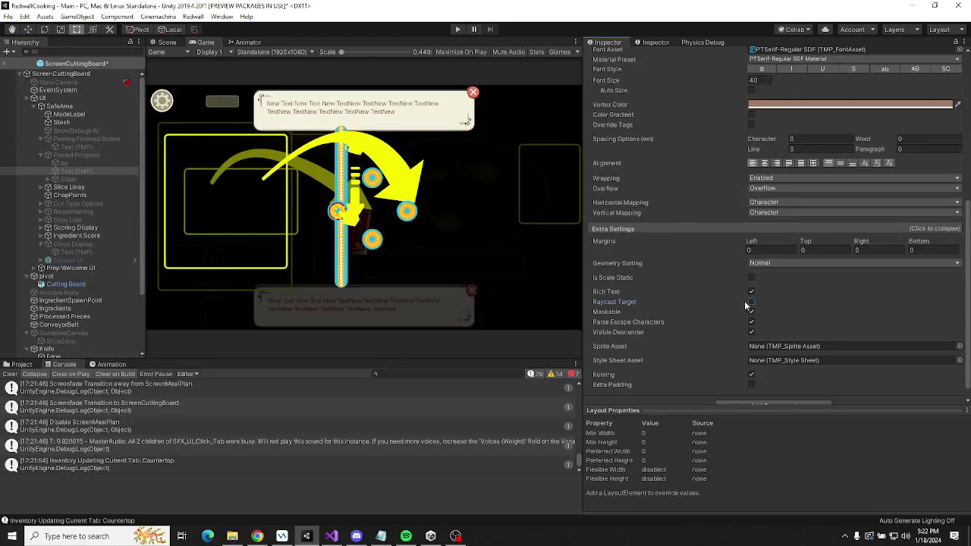
Turn off Raycast Target on the Fill image inside the Peeled Progress slider's Fill Area.
{"action": "left_click", "coordinate": [54, 179]}
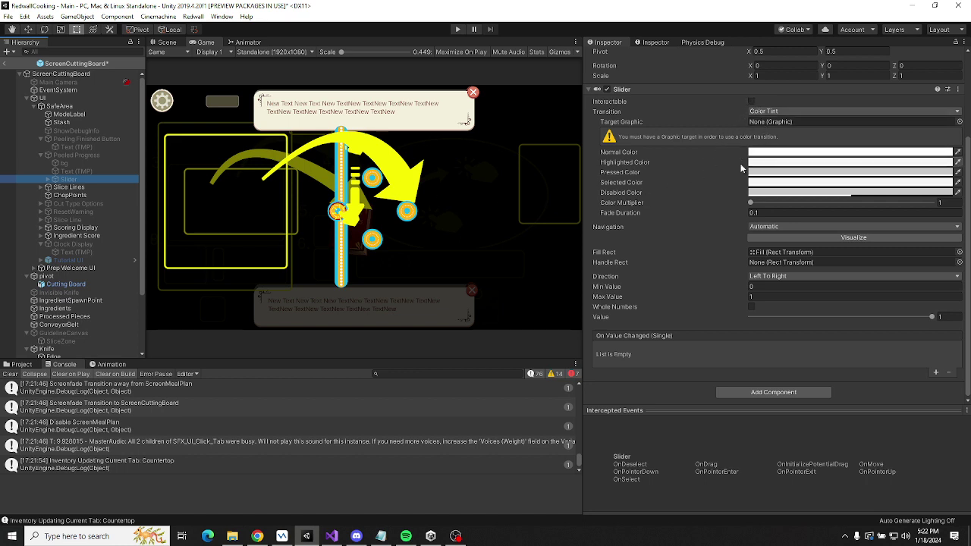
{"action": "scroll", "coordinate": [740, 163], "scroll_direction": "up", "scroll_amount": 3}
{"action": "scroll", "coordinate": [839, 122], "scroll_direction": "down", "scroll_amount": 3}
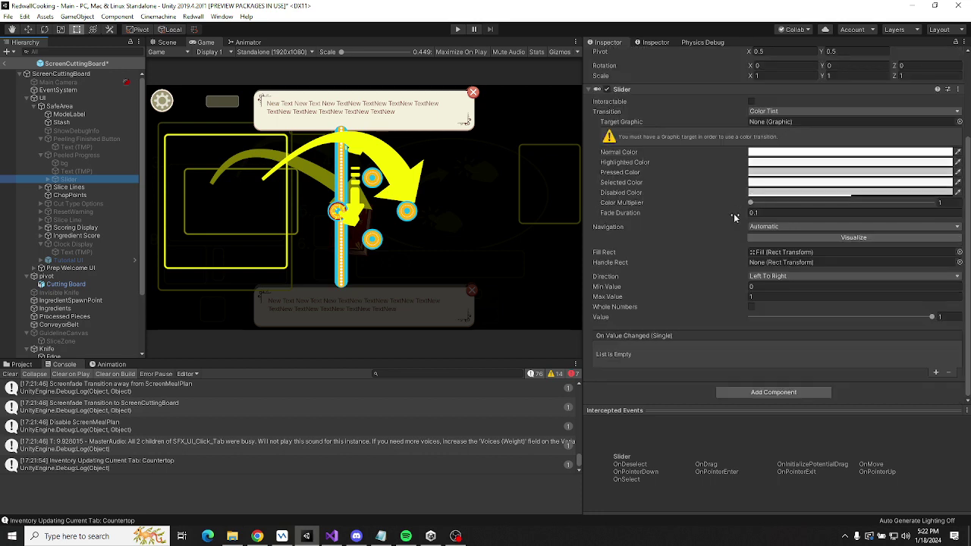
{"action": "left_click", "coordinate": [48, 179]}
{"action": "left_click", "coordinate": [55, 187]}
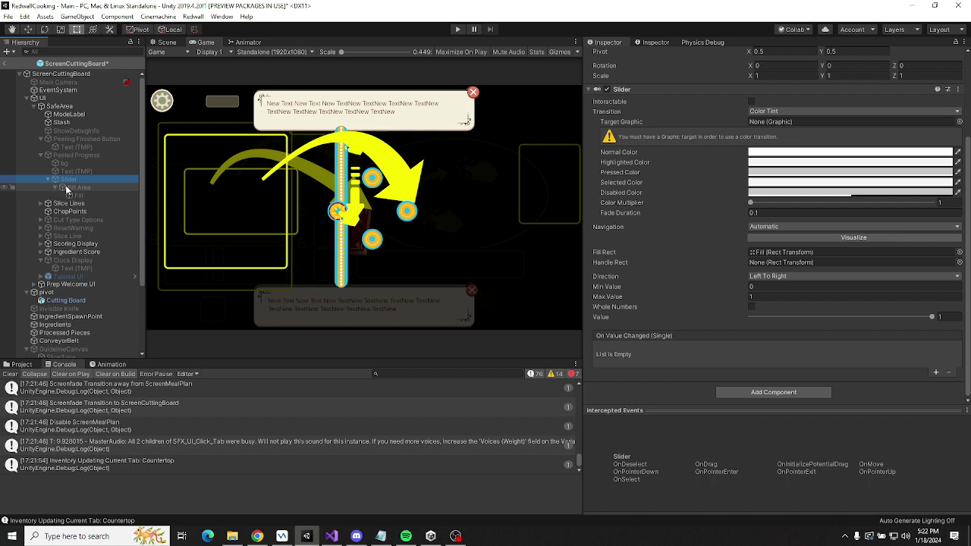
{"action": "left_click", "coordinate": [79, 187]}
{"action": "left_click", "coordinate": [84, 196]}
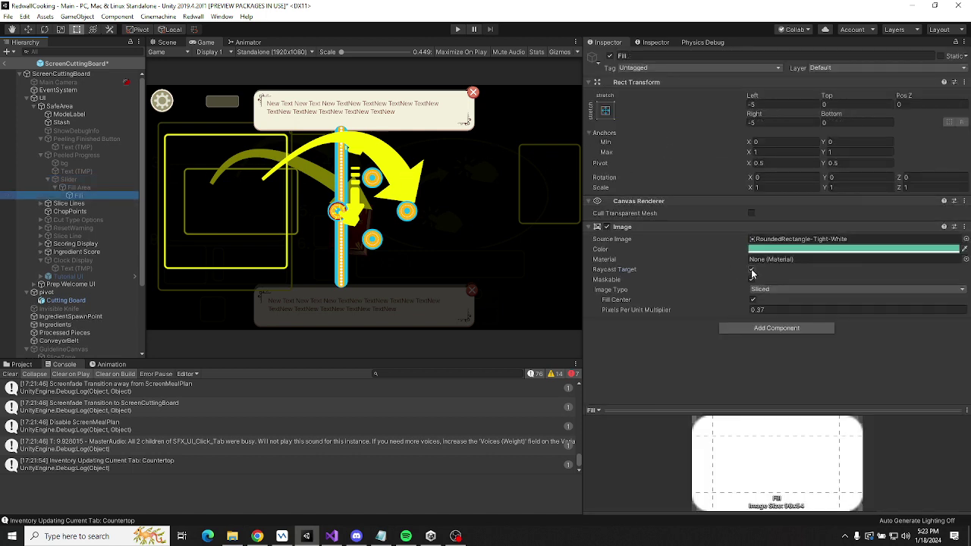
{"action": "left_click", "coordinate": [752, 269]}
Examine the Raycast Target settings of SliceGuideline under Slice Lines, its error image and all its child images.
{"action": "left_click", "coordinate": [65, 204]}
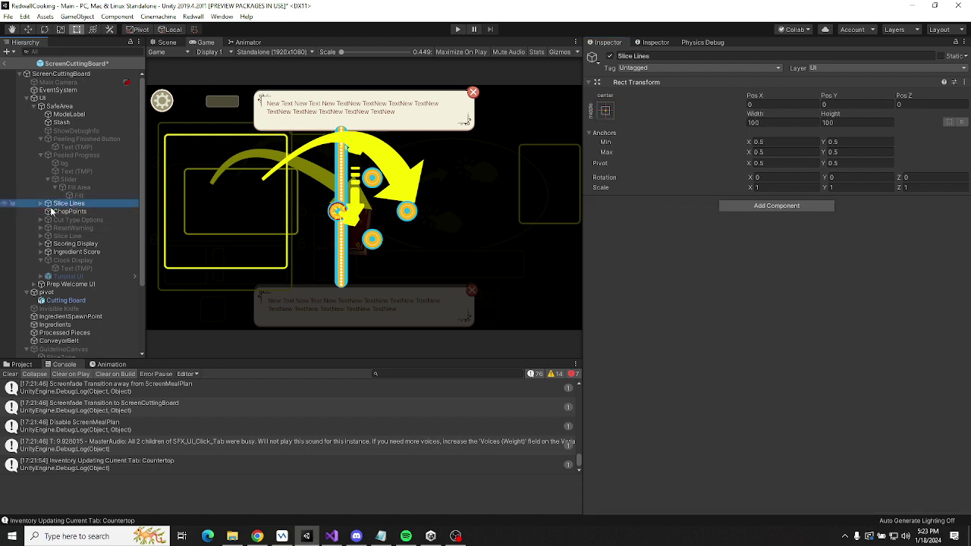
{"action": "left_click", "coordinate": [41, 203]}
{"action": "left_click", "coordinate": [70, 213]}
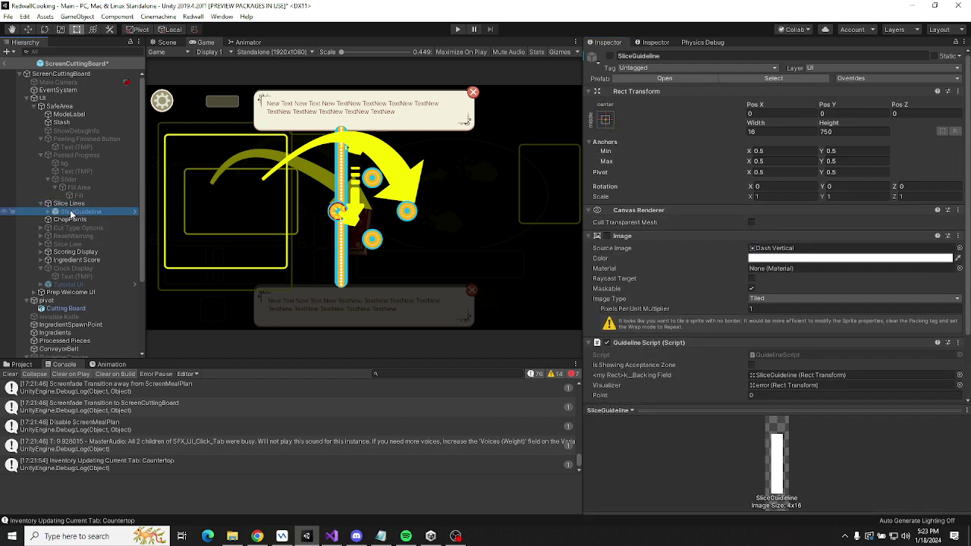
{"action": "scroll", "coordinate": [687, 187], "scroll_direction": "down", "scroll_amount": 3}
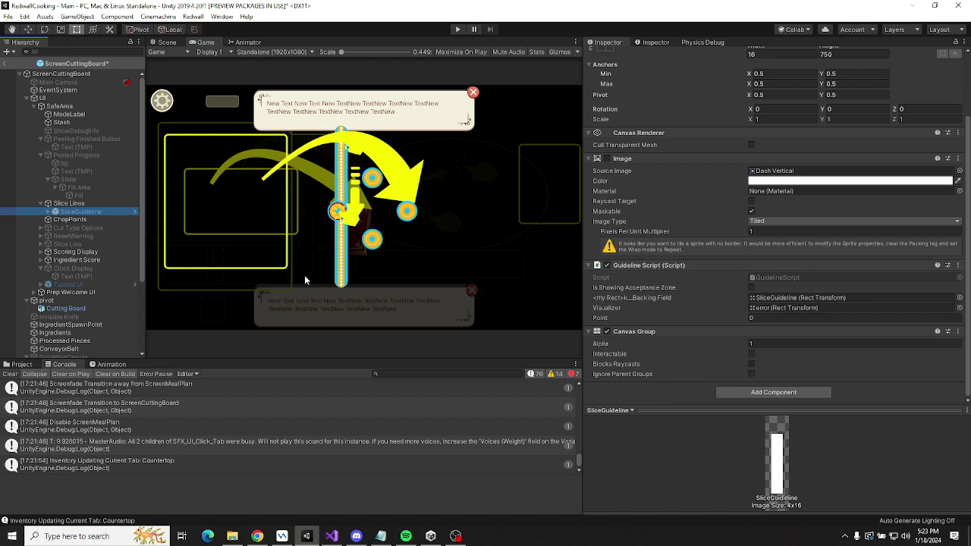
{"action": "left_click", "coordinate": [48, 212]}
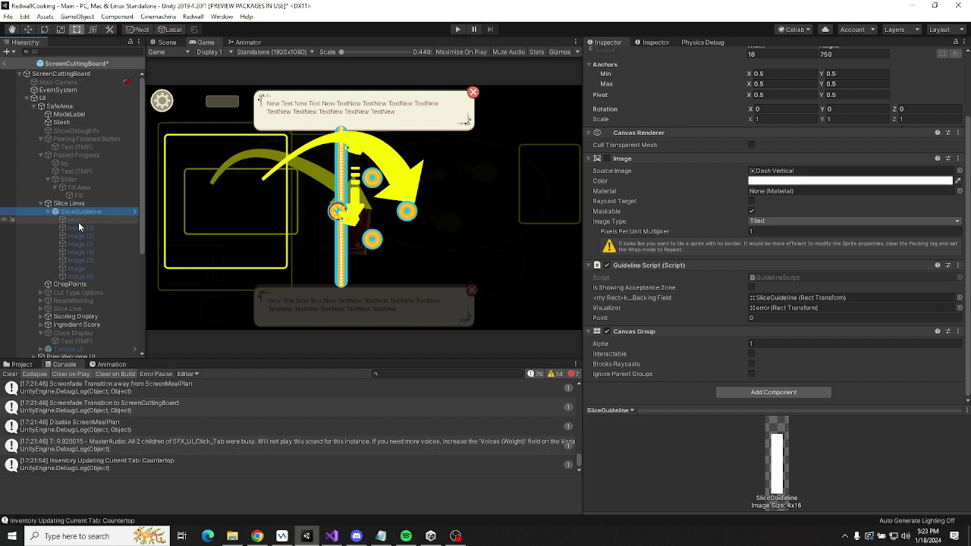
{"action": "left_click", "coordinate": [89, 219]}
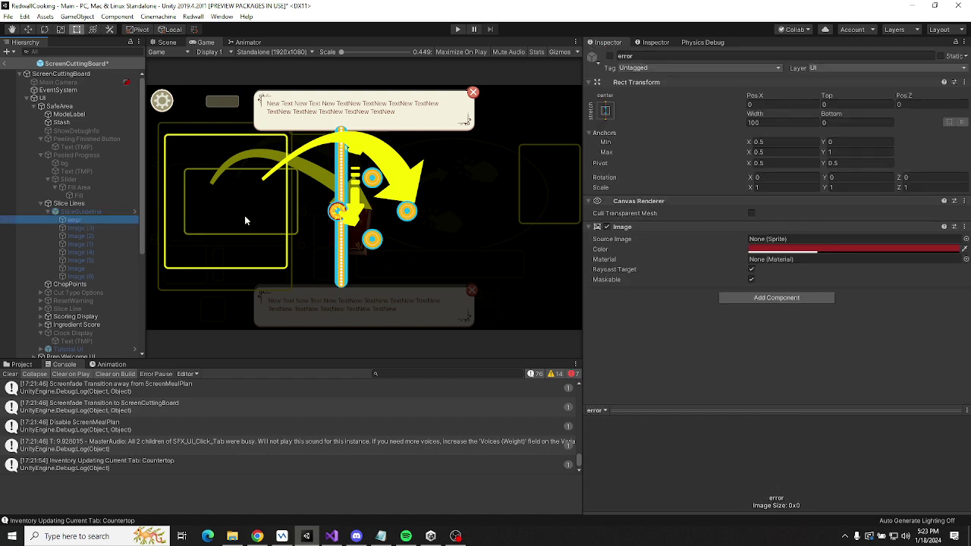
{"action": "key", "text": "Down"}
{"action": "key", "text": "Down"}
{"action": "key", "text": "Down"}
{"action": "key", "text": "Down"}
{"action": "key", "text": "Down"}
{"action": "key", "text": "Down"}
{"action": "key", "text": "Down"}
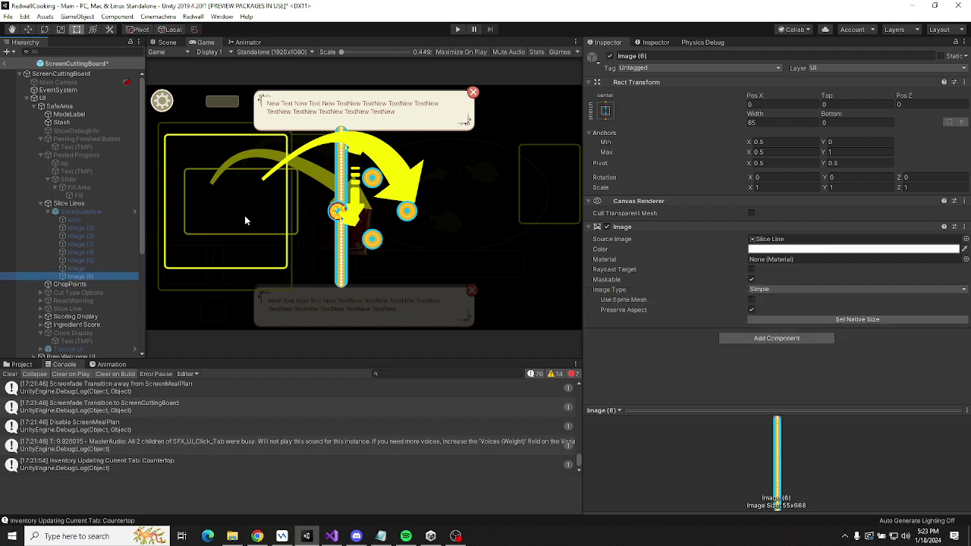
{"action": "key", "text": "Up"}
{"action": "key", "text": "Up"}
{"action": "key", "text": "Up"}
{"action": "key", "text": "Up"}
{"action": "key", "text": "Up"}
{"action": "key", "text": "Up"}
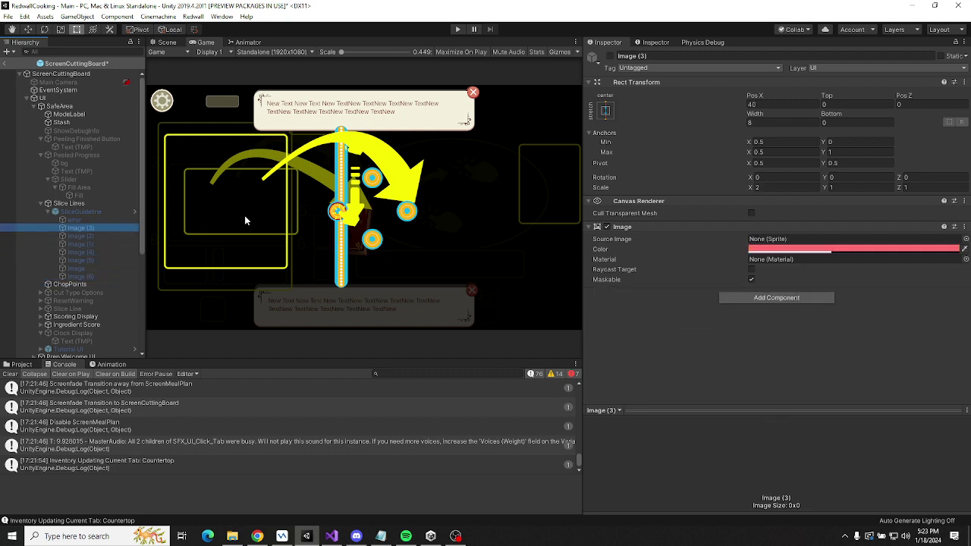
{"action": "key", "text": "Up"}
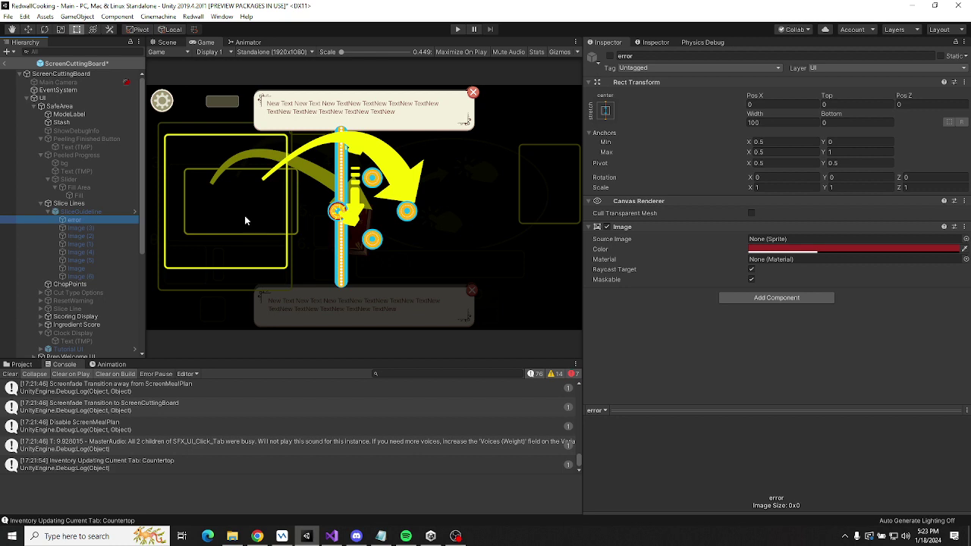
Inspect ChopPoints and the background object under Cut Type Options for components that could block raycasts.
{"action": "key", "text": "Left"}
{"action": "key", "text": "Left"}
{"action": "key", "text": "Left"}
{"action": "key", "text": "Left"}
{"action": "key", "text": "Down"}
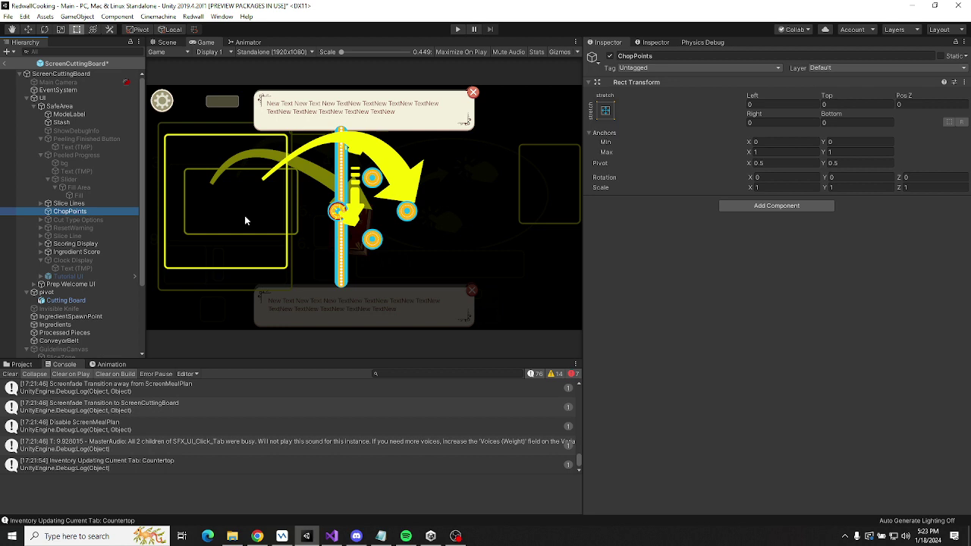
{"action": "key", "text": "Down"}
{"action": "key", "text": "Right"}
{"action": "key", "text": "Down"}
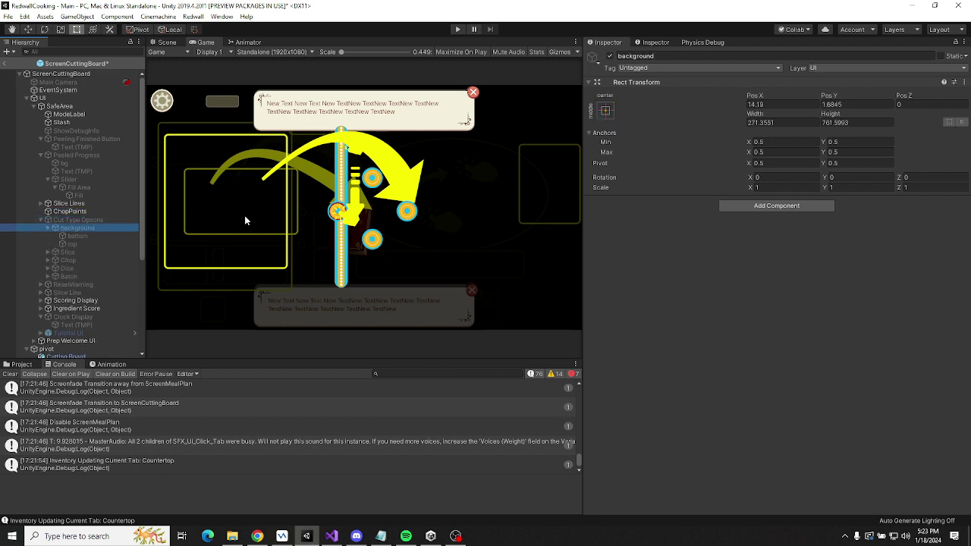
{"action": "key", "text": "Left"}
{"action": "key", "text": "Left"}
Examine the Raycast Target settings of ResetWarning's children, and of Slice Line and its child Image.
{"action": "key", "text": "Down"}
{"action": "key", "text": "Right"}
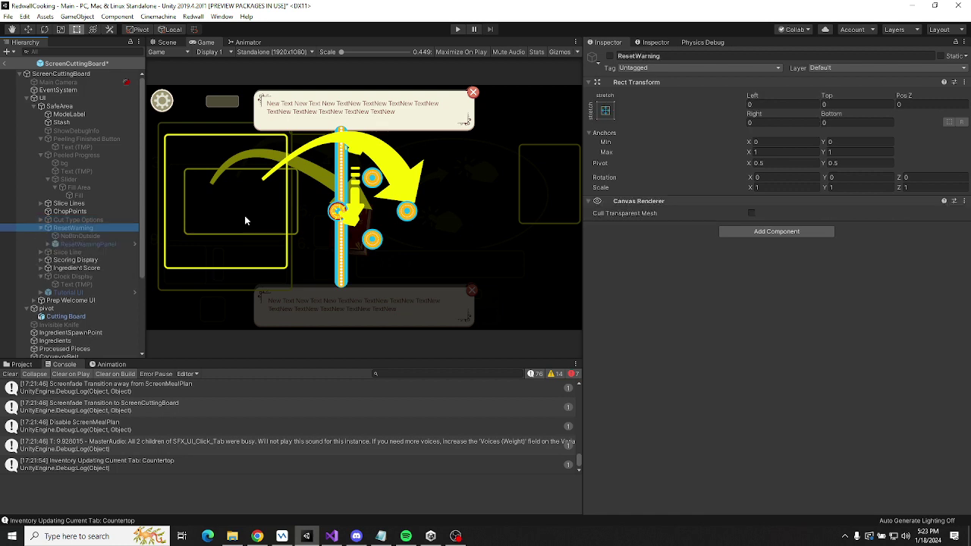
{"action": "key", "text": "Down"}
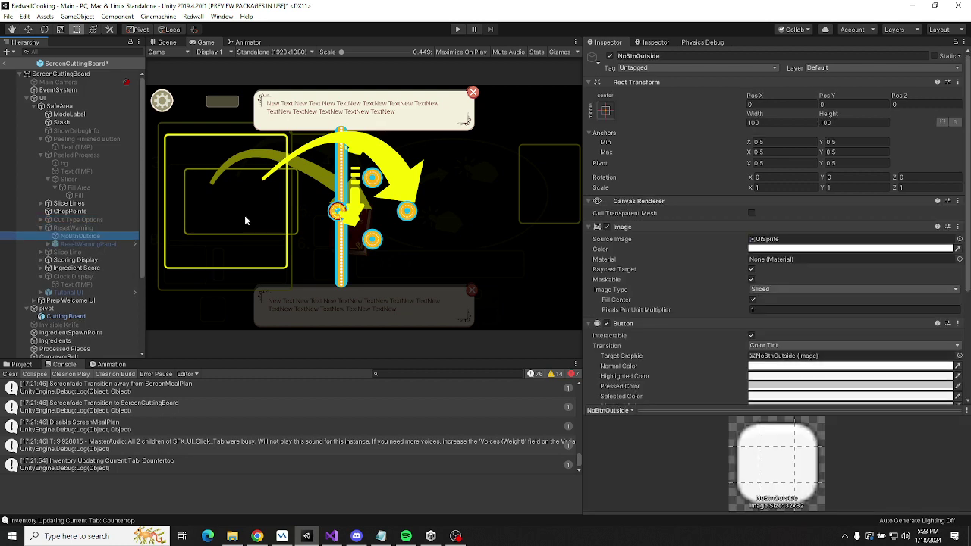
{"action": "key", "text": "Down"}
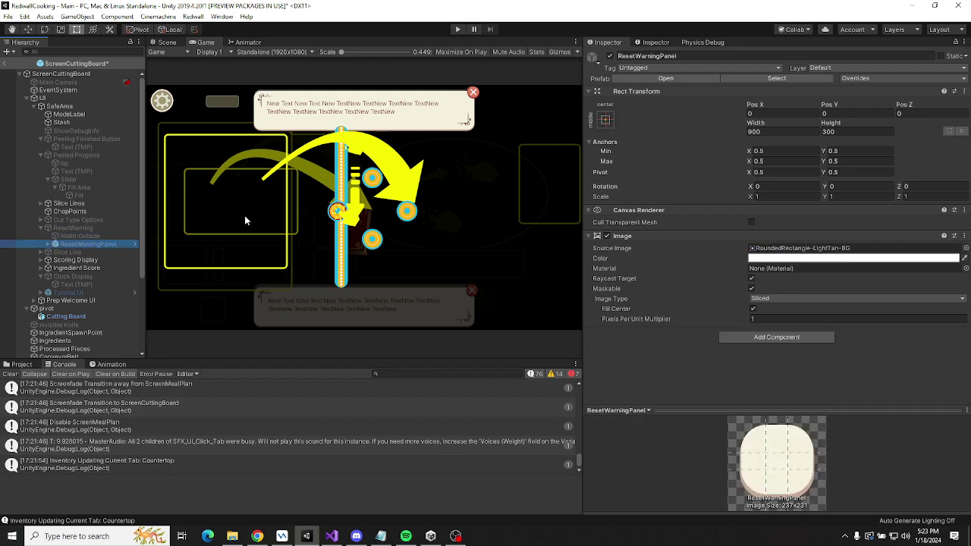
{"action": "key", "text": "Left"}
{"action": "key", "text": "Left"}
{"action": "key", "text": "Down"}
{"action": "key", "text": "Right"}
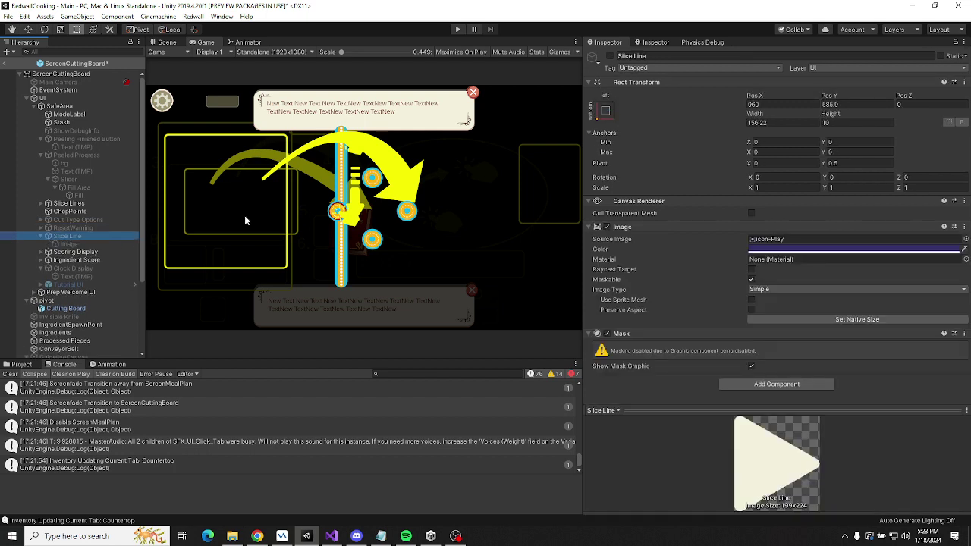
{"action": "key", "text": "Down"}
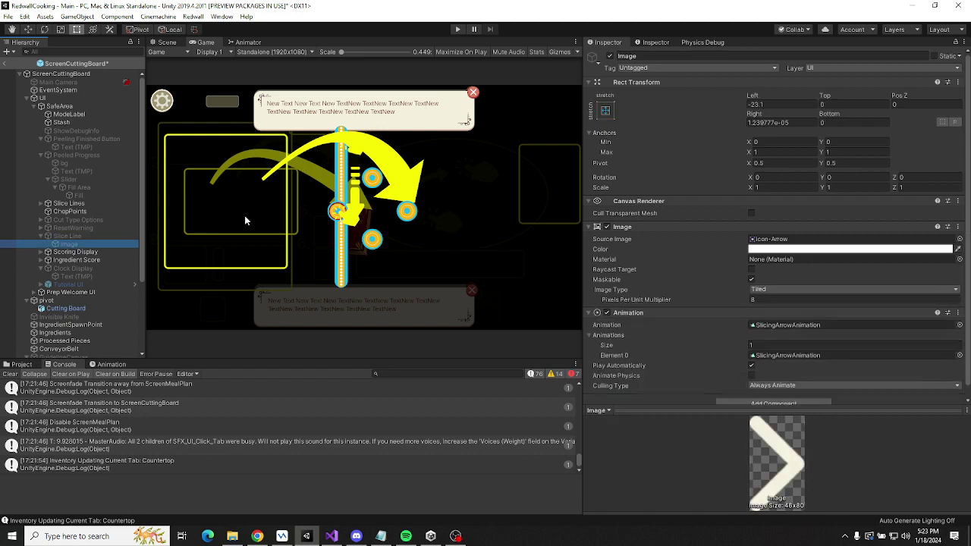
{"action": "key", "text": "Left"}
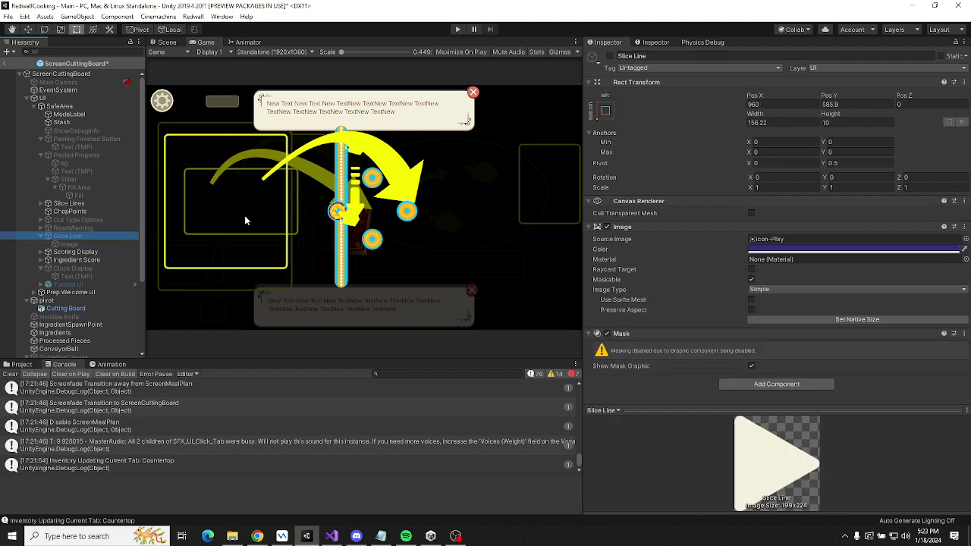
Inspect Scoring Display, its Animation object, and the Number Display and Callout Display texts for raycast-blocking settings.
{"action": "key", "text": "Left"}
{"action": "key", "text": "Down"}
{"action": "key", "text": "Right"}
{"action": "key", "text": "Down"}
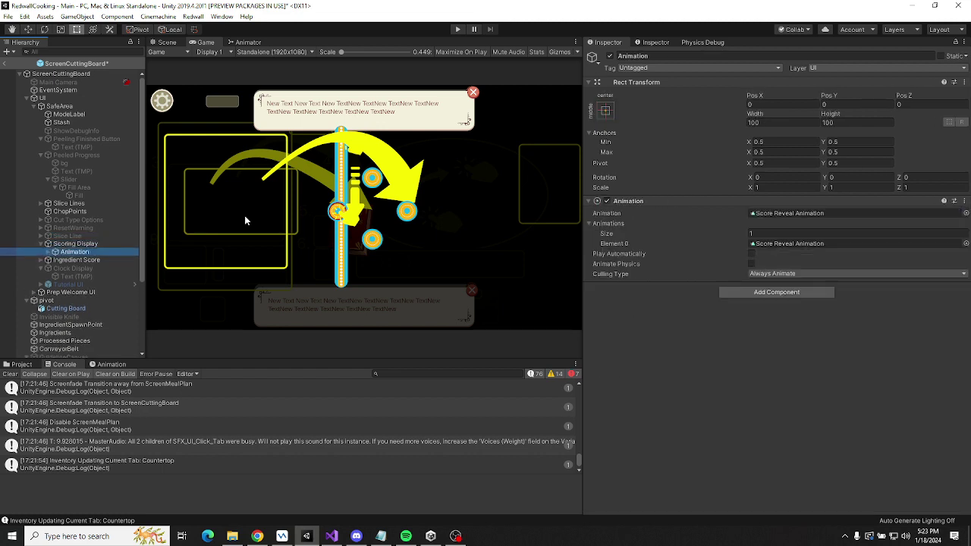
{"action": "key", "text": "Up"}
{"action": "key", "text": "Down"}
{"action": "key", "text": "Right"}
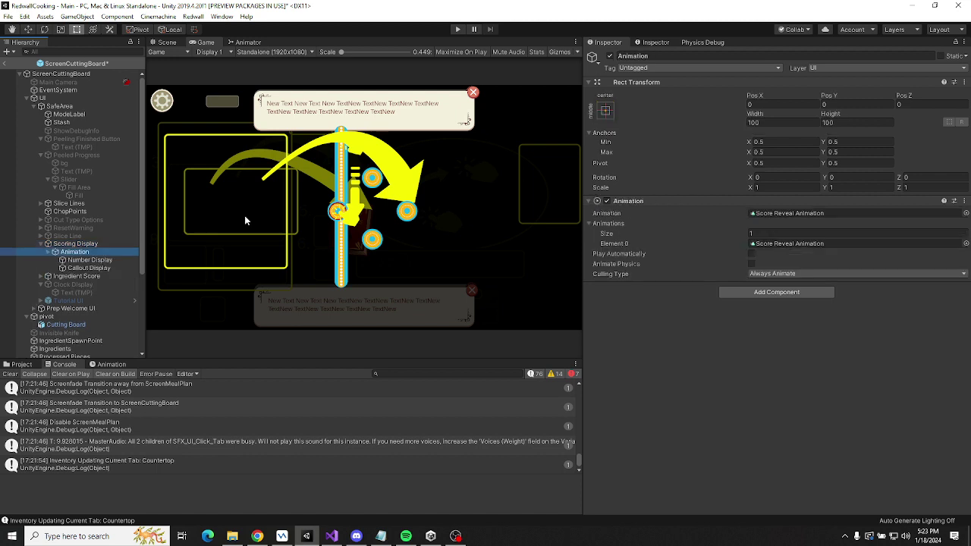
{"action": "key", "text": "Down"}
{"action": "key", "text": "Down"}
{"action": "key", "text": "Left"}
{"action": "key", "text": "Left"}
{"action": "key", "text": "Left"}
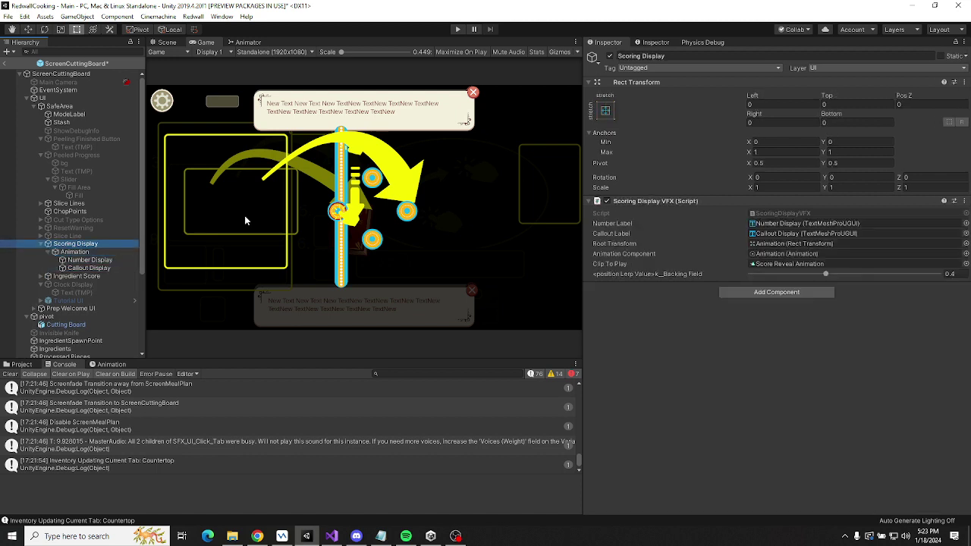
{"action": "key", "text": "Left"}
Turn off Raycast Target on both Score Text and Total Text under Ingredient Score.
{"action": "key", "text": "Down"}
{"action": "key", "text": "Right"}
{"action": "key", "text": "Down"}
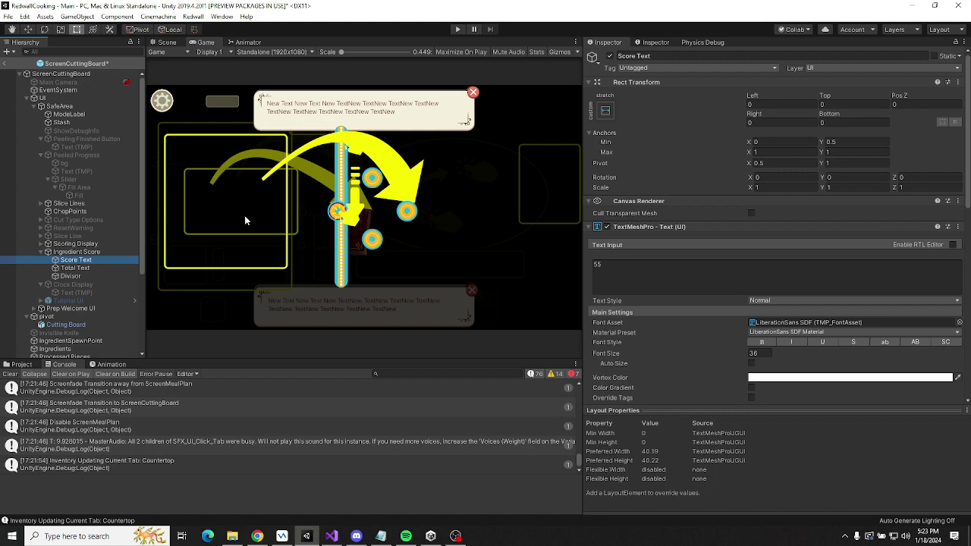
{"action": "key", "text": "shift+Down"}
{"action": "key", "text": "shift+Down"}
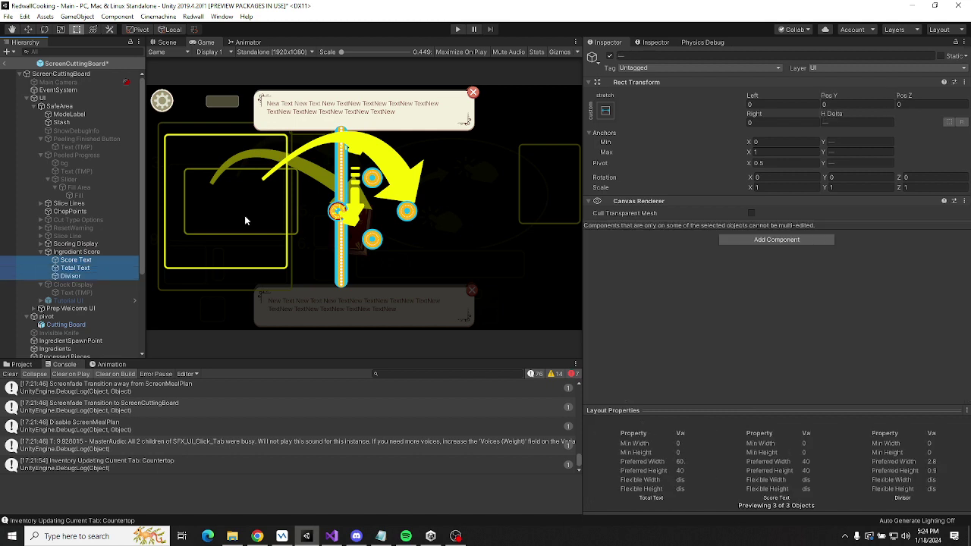
{"action": "key", "text": "shift+Up"}
{"action": "scroll", "coordinate": [697, 292], "scroll_direction": "down", "scroll_amount": 10}
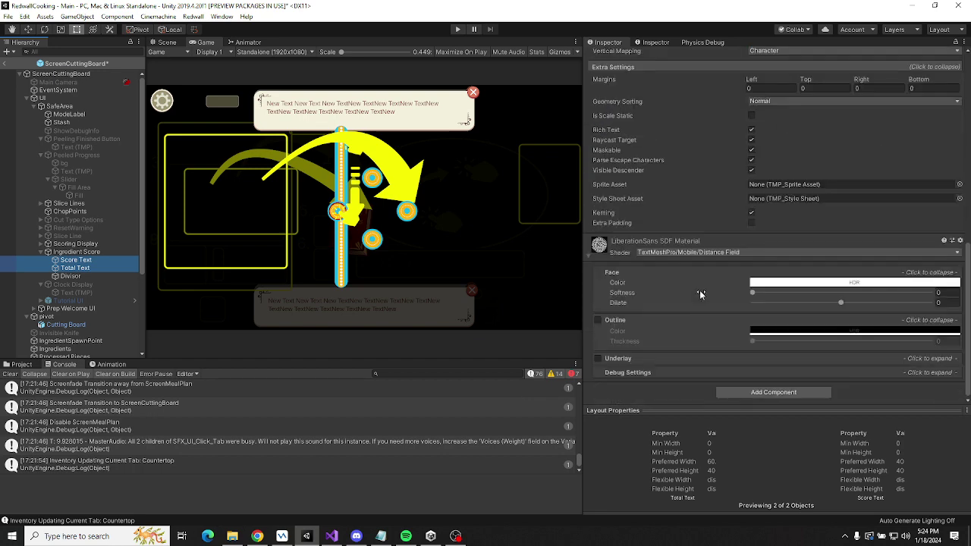
{"action": "left_click", "coordinate": [752, 139]}
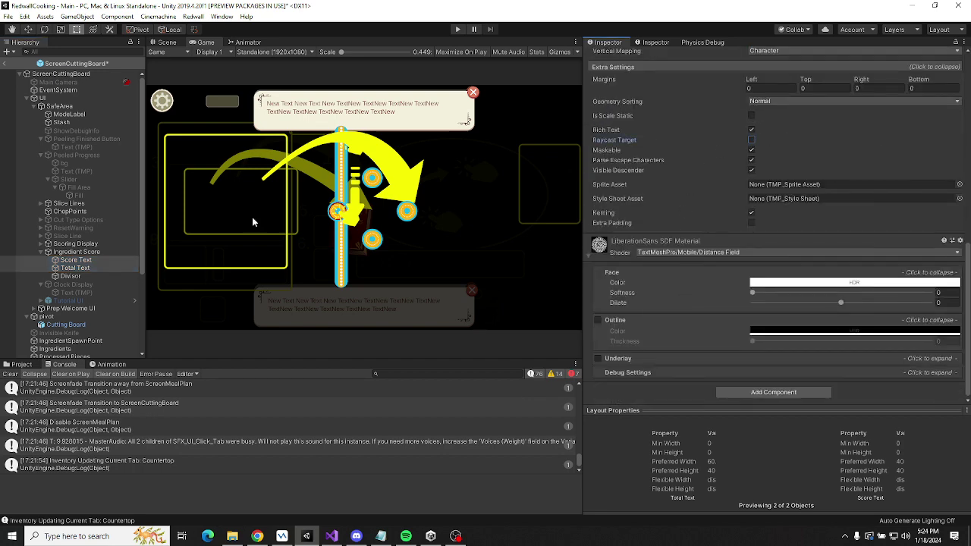
Turn off Raycast Target on the Divisor image under Ingredient Score.
{"action": "left_click", "coordinate": [75, 277]}
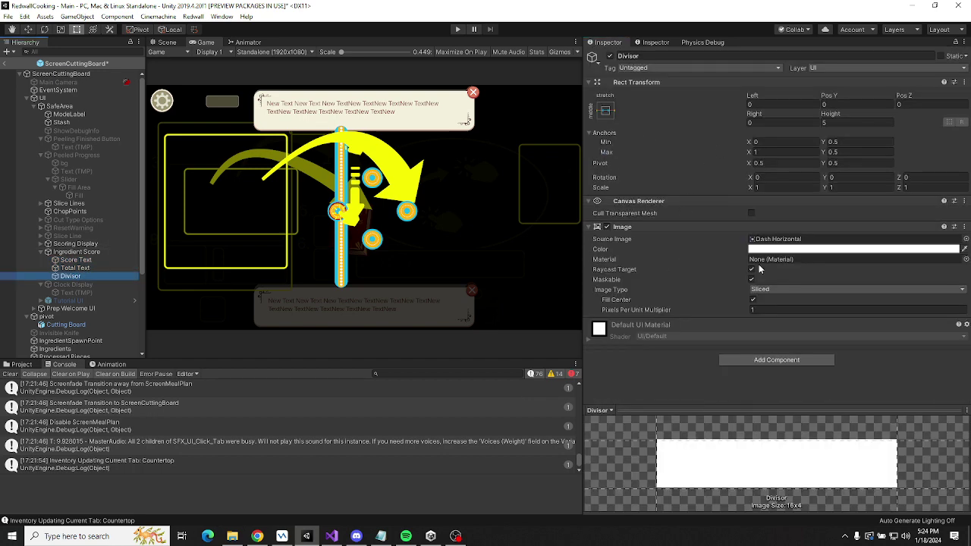
{"action": "left_click", "coordinate": [751, 270]}
{"action": "left_click", "coordinate": [80, 252]}
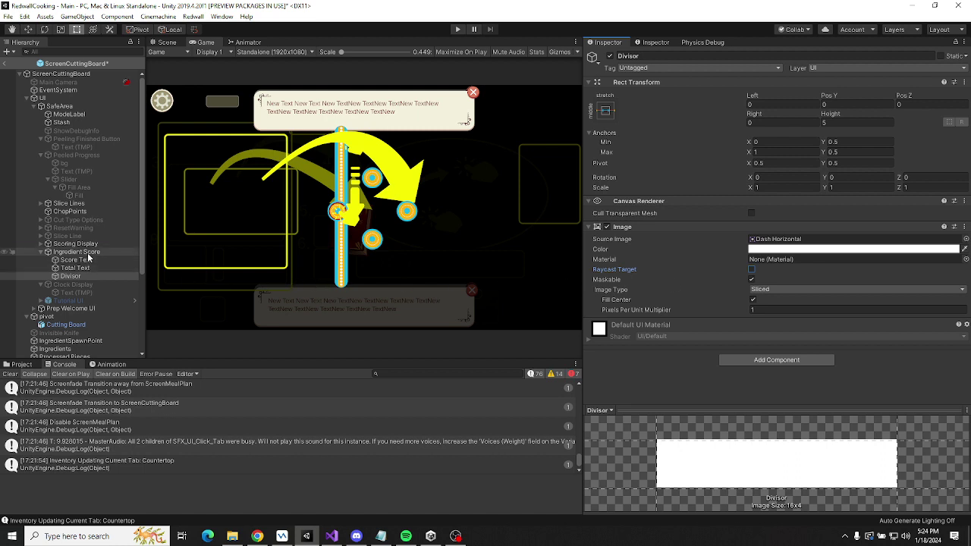
{"action": "key", "text": "Left"}
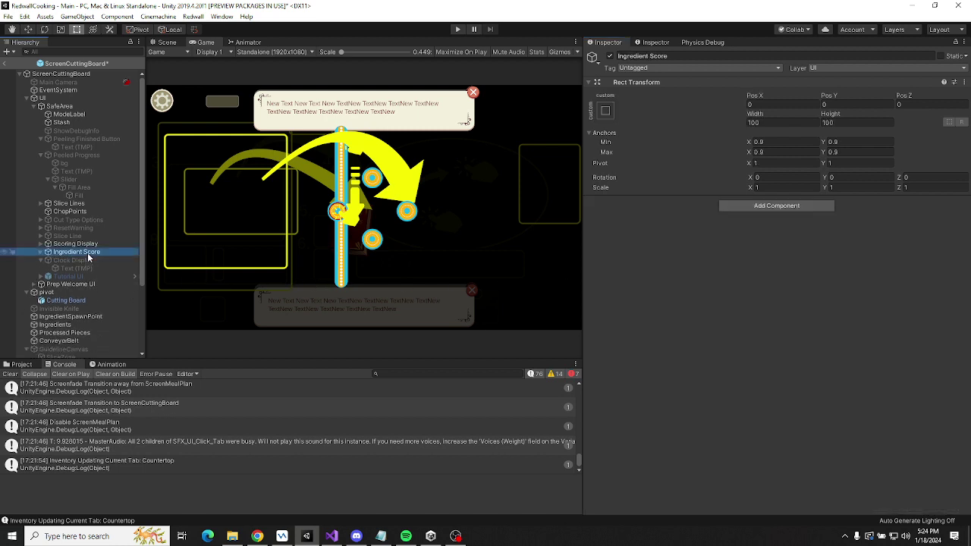
Turn off Raycast Target on the Text (TMP) object under Clock Display.
{"action": "left_click", "coordinate": [88, 259]}
{"action": "key", "text": "Down"}
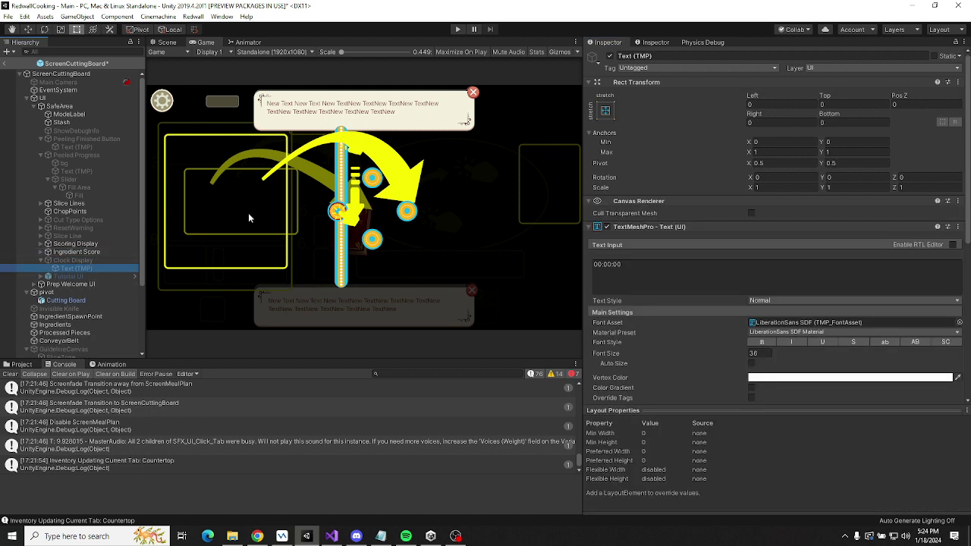
{"action": "scroll", "coordinate": [758, 298], "scroll_direction": "down", "scroll_amount": 10}
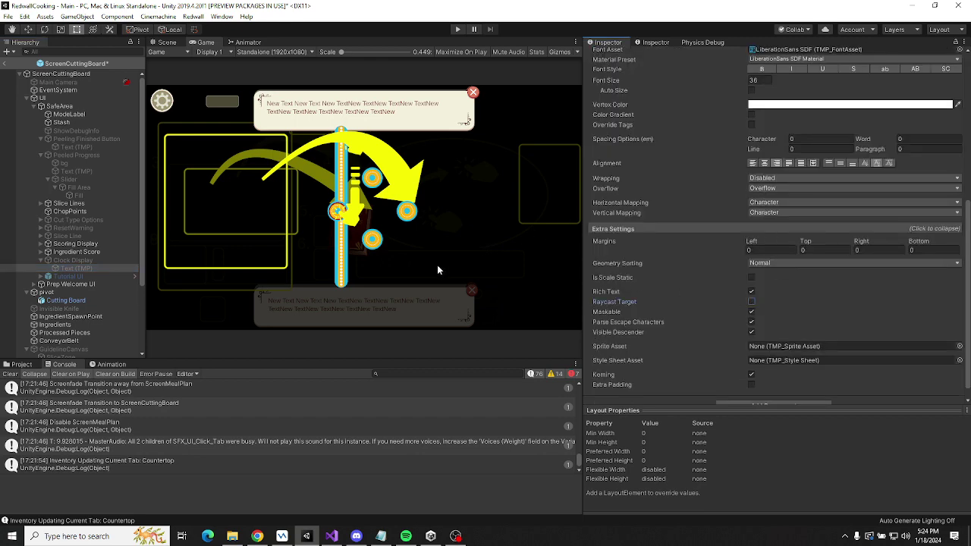
Examine the canvas and raycaster components of Tutorial UI and Prep Welcome UI, including the latter's child objects.
{"action": "left_click", "coordinate": [68, 277]}
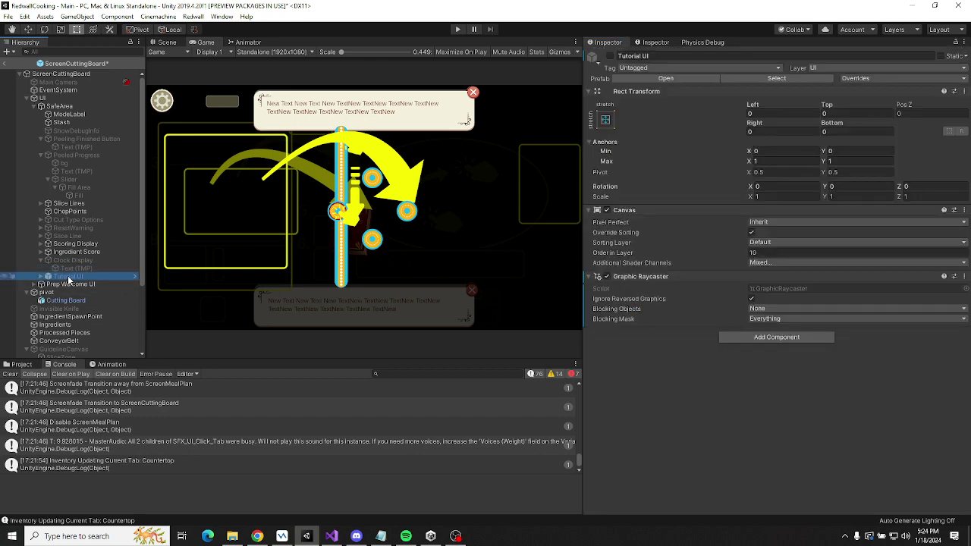
{"action": "key", "text": "Down"}
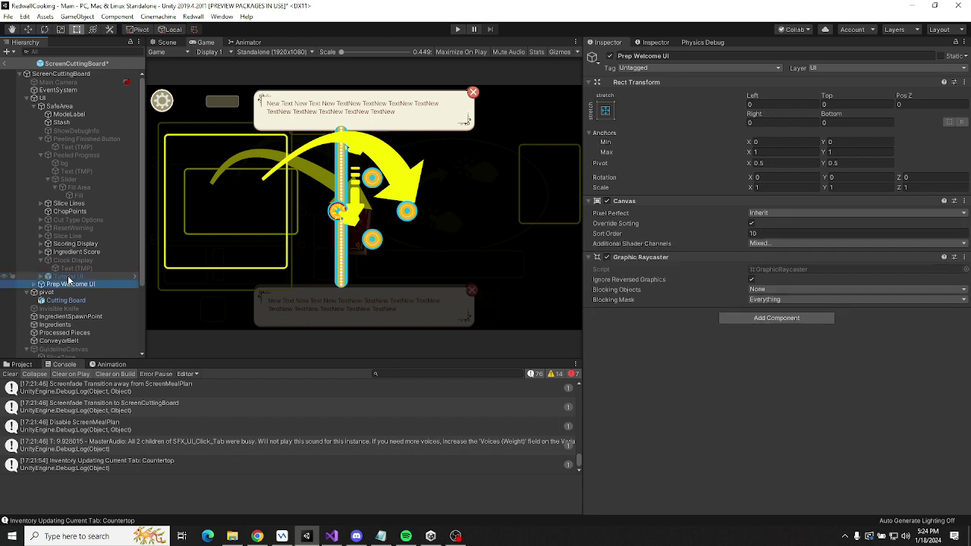
{"action": "key", "text": "Right"}
{"action": "key", "text": "Down"}
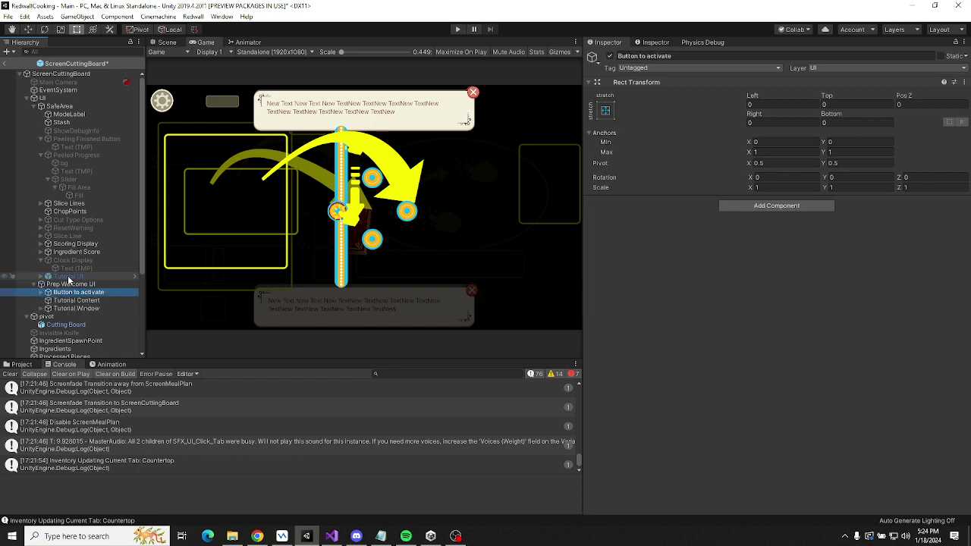
{"action": "key", "text": "Down"}
{"action": "key", "text": "Down"}
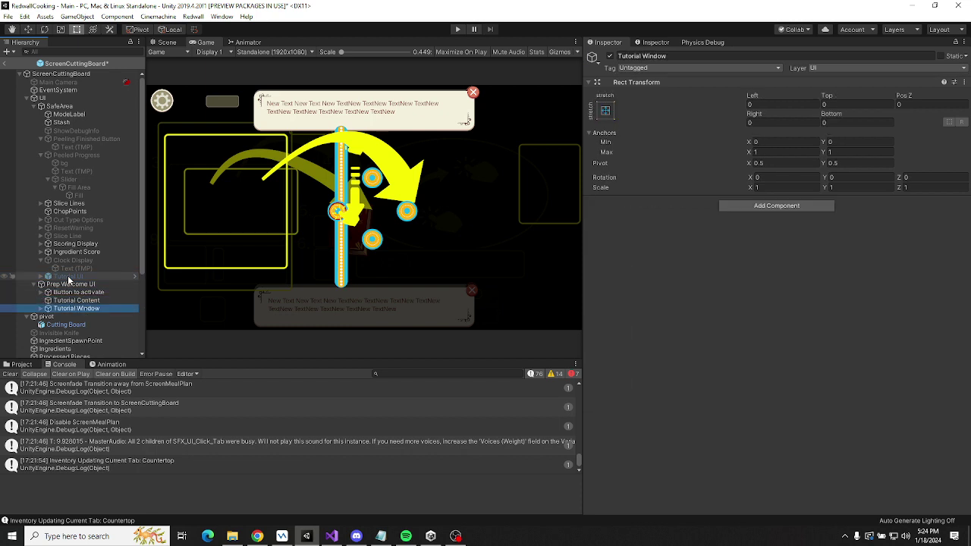
{"action": "key", "text": "Right"}
{"action": "key", "text": "Left"}
{"action": "key", "text": "Left"}
{"action": "key", "text": "Left"}
Inspect the objects from pivot and Cutting Board through ConveyorBelt to GuidelineCanvas and its SliceZone for colliders or raycast blockers.
{"action": "key", "text": "Down"}
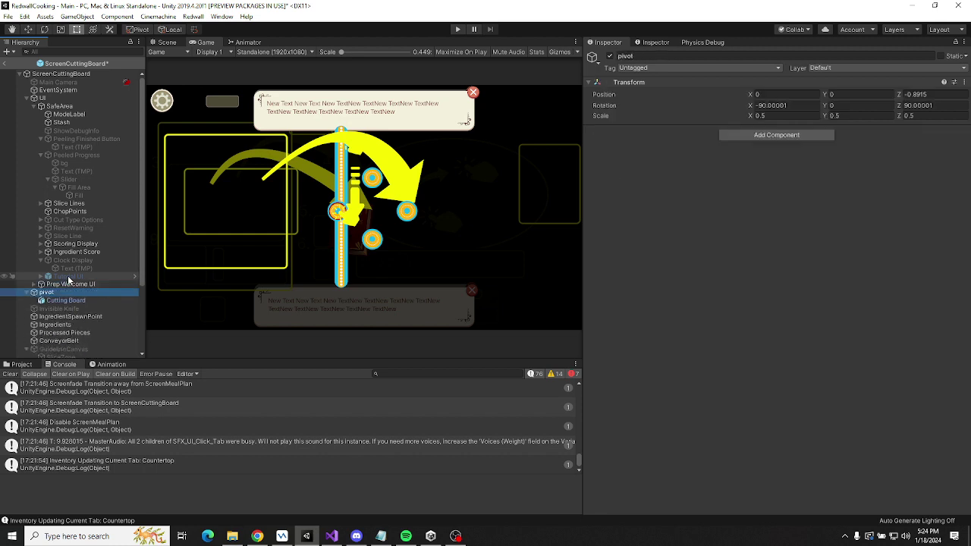
{"action": "key", "text": "Down"}
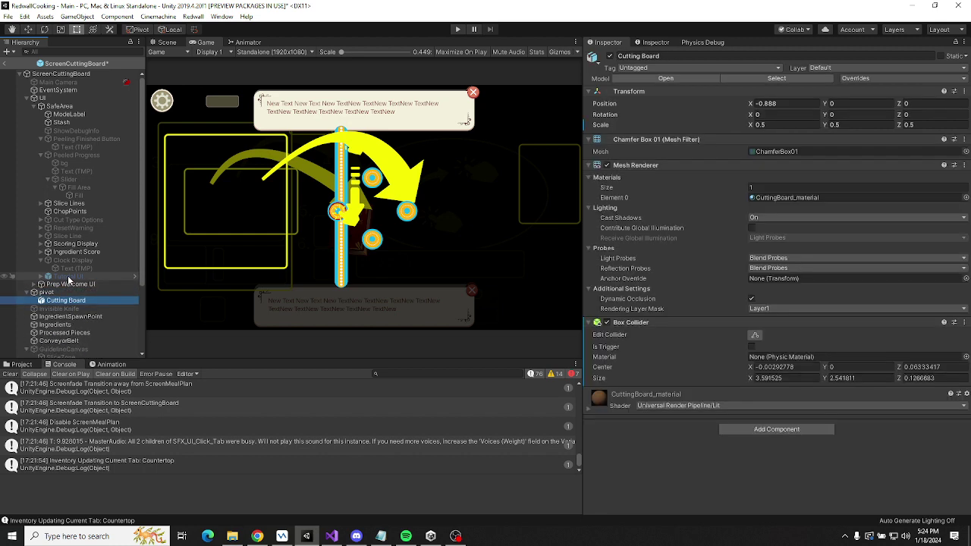
{"action": "key", "text": "Down"}
{"action": "key", "text": "Down"}
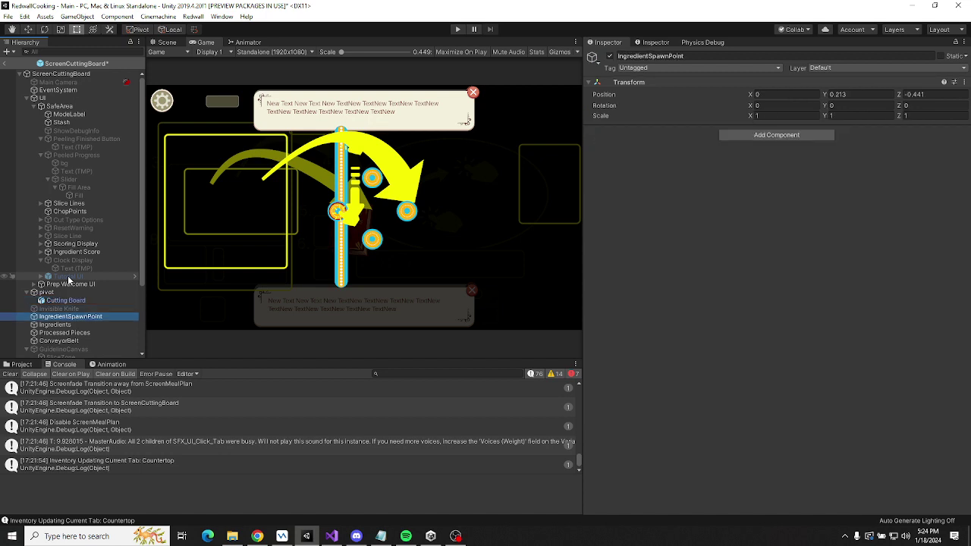
{"action": "key", "text": "Down"}
{"action": "key", "text": "Down"}
{"action": "key", "text": "Down"}
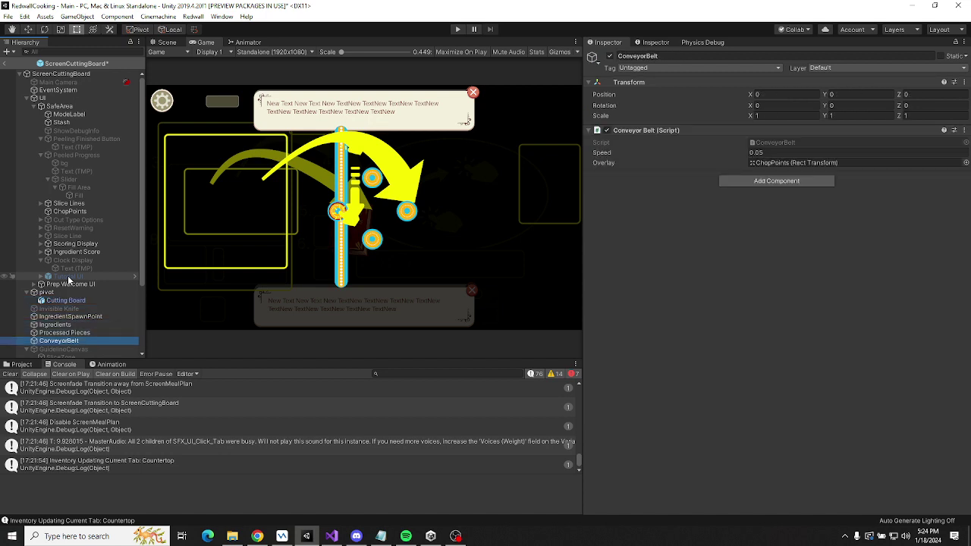
{"action": "key", "text": "Down"}
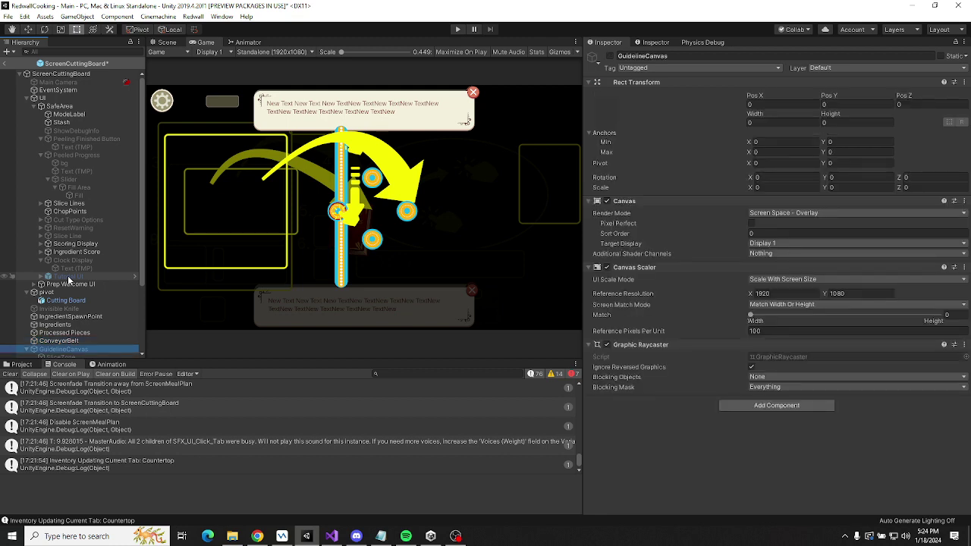
{"action": "key", "text": "Down"}
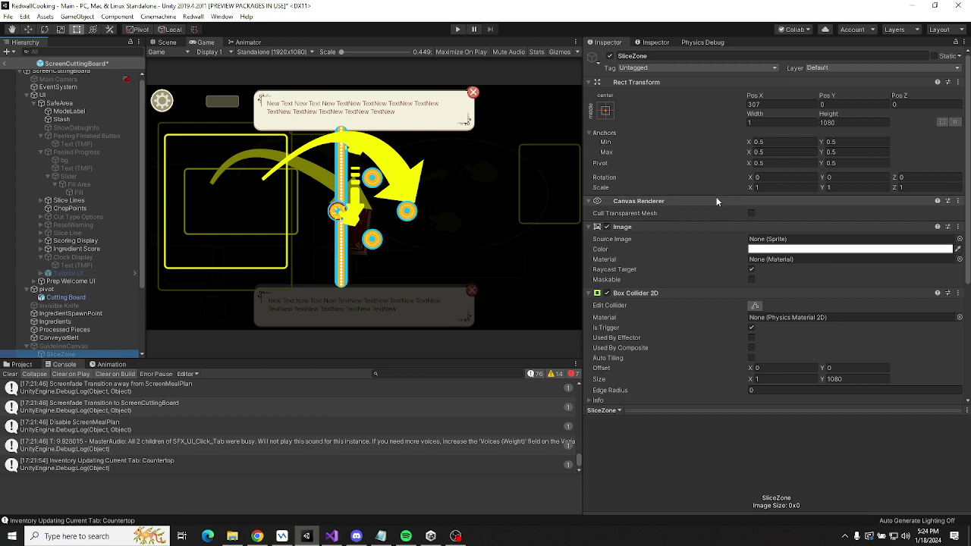
{"action": "scroll", "coordinate": [717, 200], "scroll_direction": "down", "scroll_amount": 5}
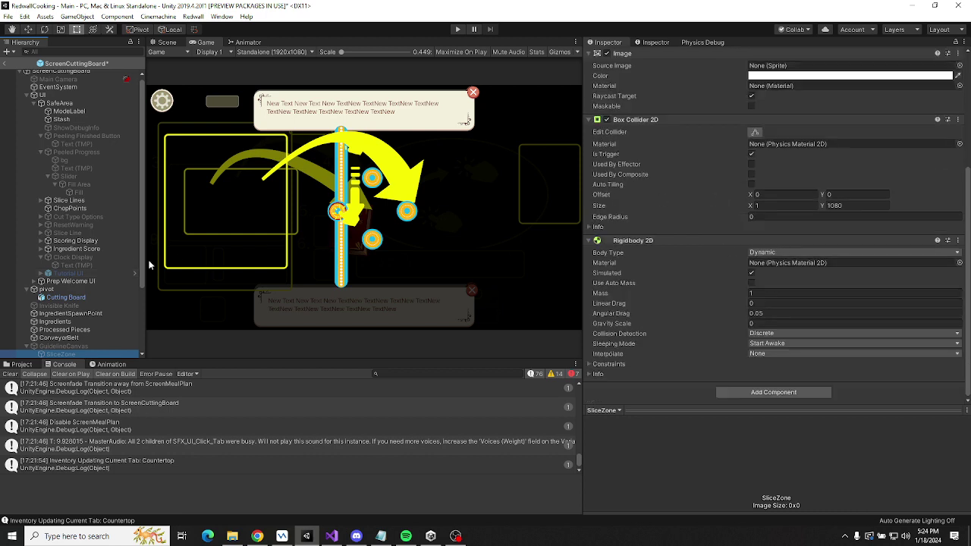
{"action": "scroll", "coordinate": [126, 253], "scroll_direction": "down", "scroll_amount": 4}
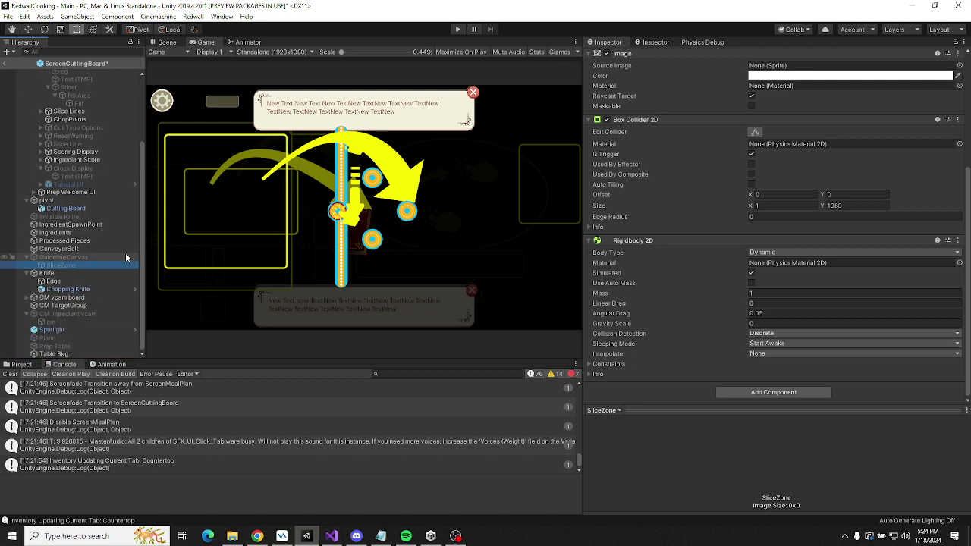
Examine the components of Knife and its Edge and Chopping Knife children, and recheck GuidelineCanvas.
{"action": "left_click", "coordinate": [53, 281]}
{"action": "left_click", "coordinate": [63, 287]}
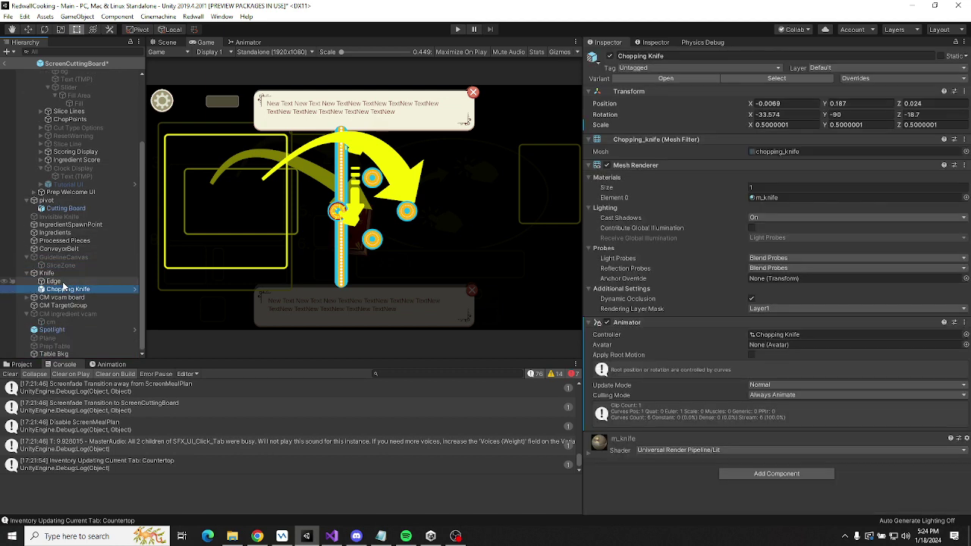
{"action": "key", "text": "Up"}
{"action": "key", "text": "Up"}
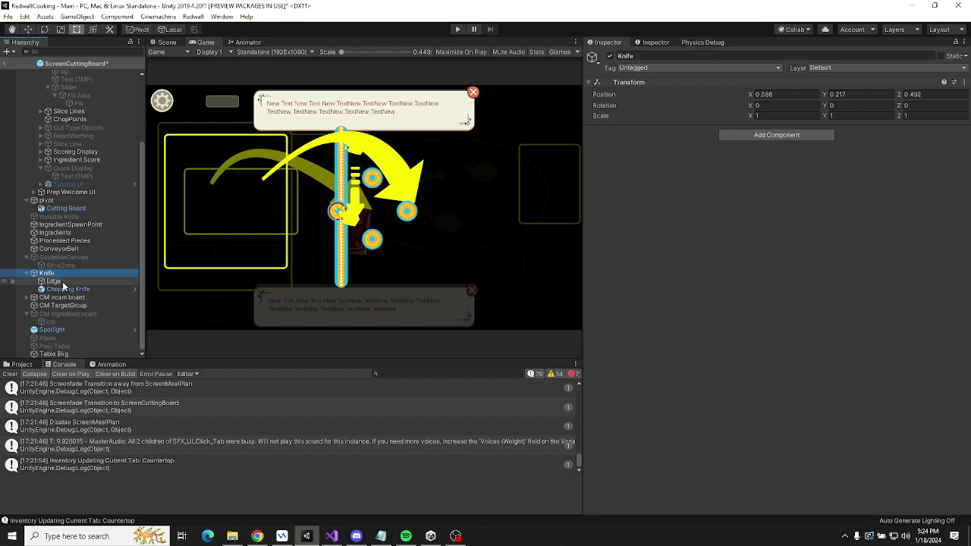
{"action": "key", "text": "Up"}
{"action": "key", "text": "Up"}
{"action": "key", "text": "Up"}
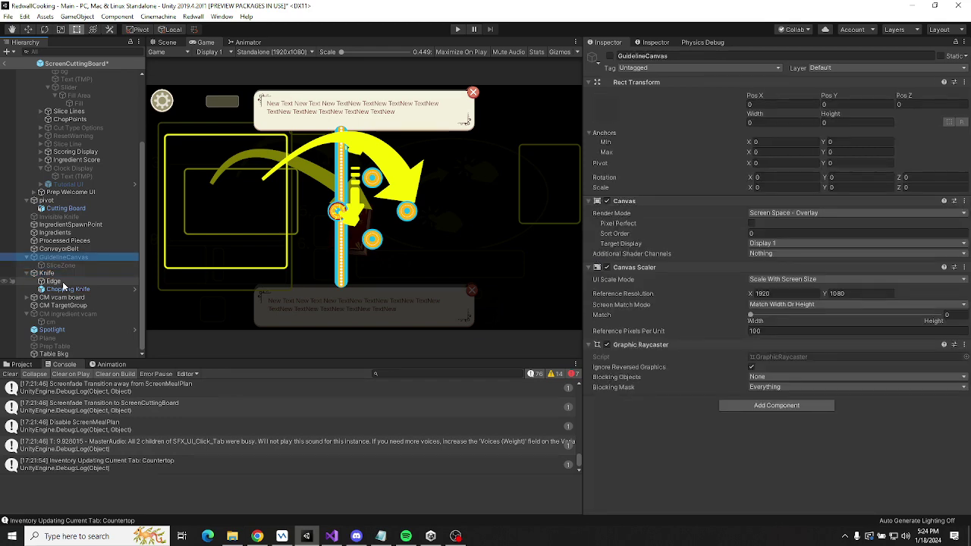
Inspect the CM cameras and target group, Spotlight, Plane, Prep Table and Table Bkg for components that could block raycasts.
{"action": "key", "text": "Down"}
{"action": "key", "text": "Down"}
{"action": "key", "text": "Down"}
{"action": "key", "text": "Down"}
{"action": "key", "text": "Down"}
{"action": "key", "text": "Down"}
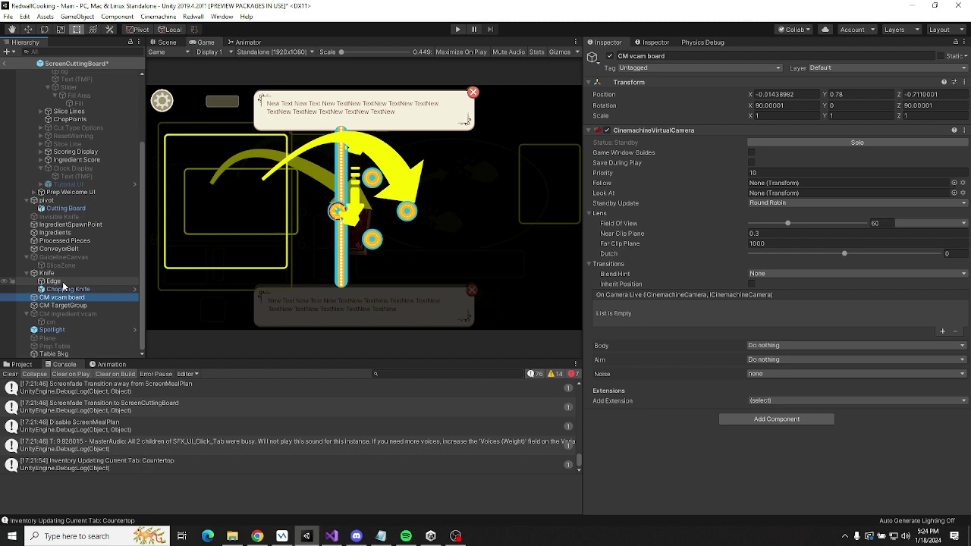
{"action": "key", "text": "Down"}
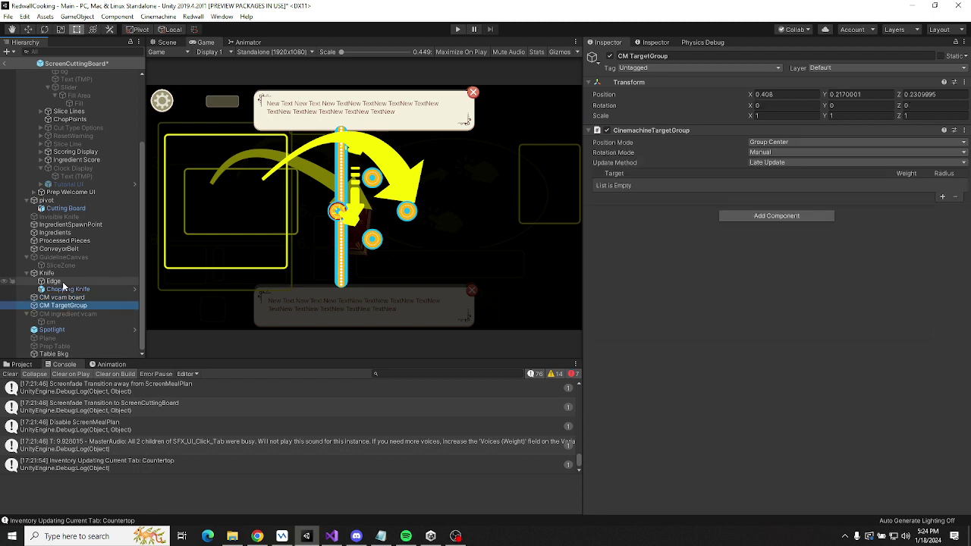
{"action": "key", "text": "Down"}
{"action": "key", "text": "Left"}
{"action": "key", "text": "Down"}
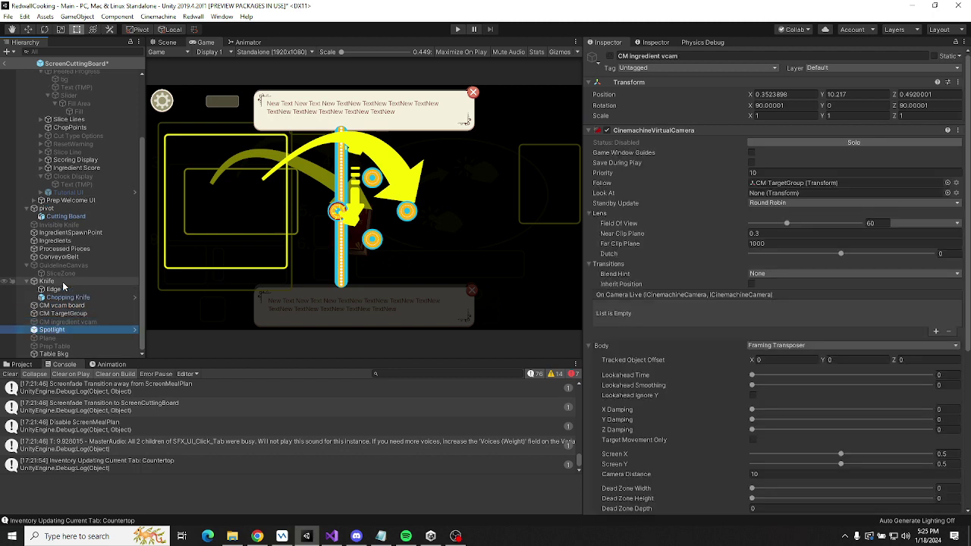
{"action": "key", "text": "Down"}
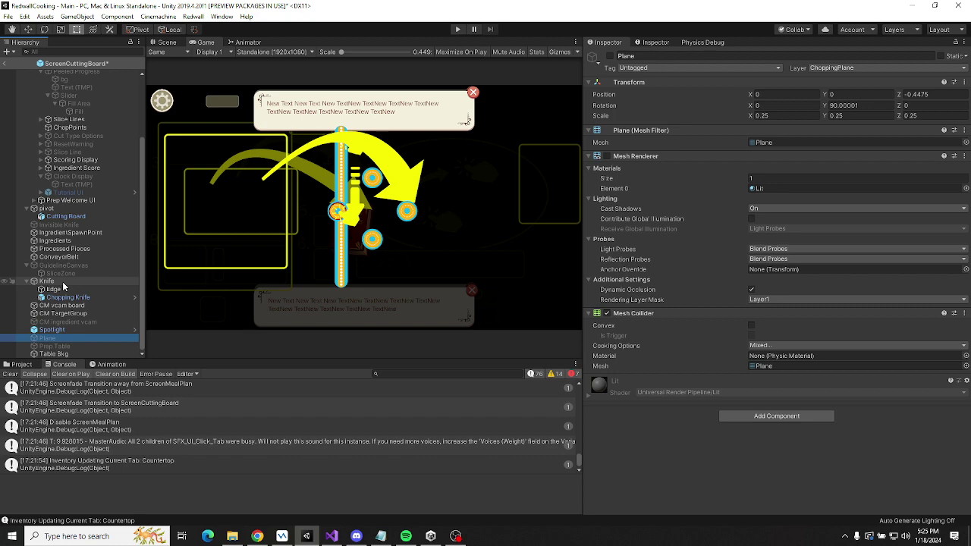
{"action": "key", "text": "Down"}
{"action": "key", "text": "Down"}
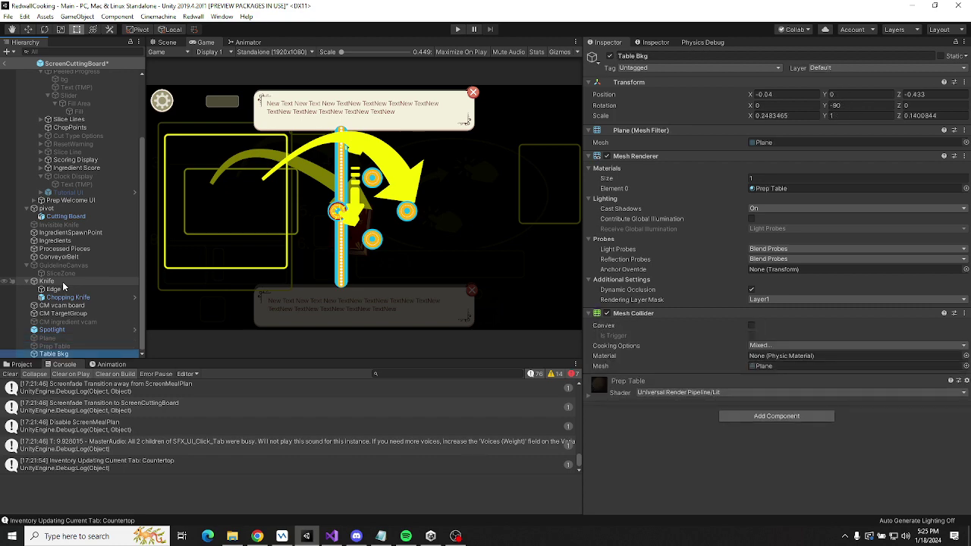
Exit prefab editing of ScreenCuttingBoard and save the changes made to the prefab.
{"action": "key", "text": "Home"}
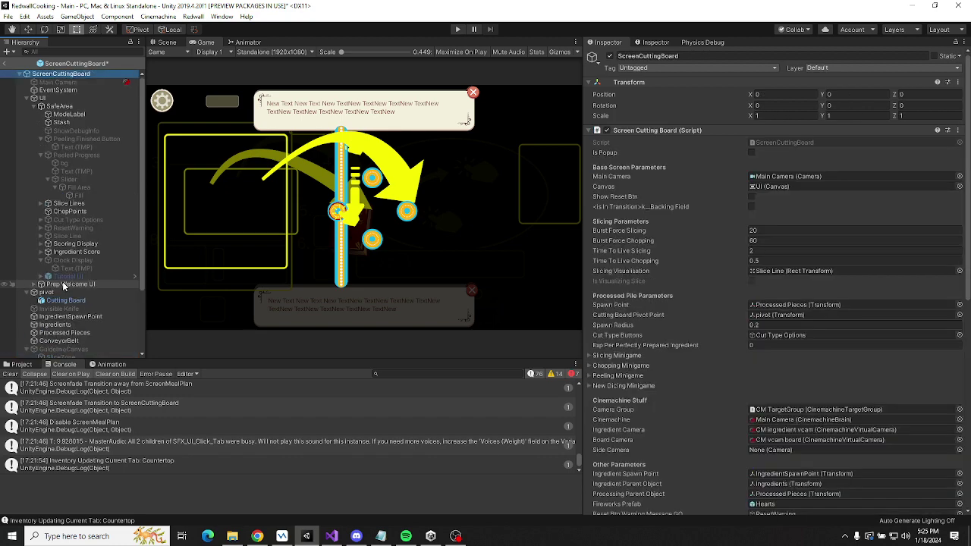
{"action": "left_click", "coordinate": [6, 63]}
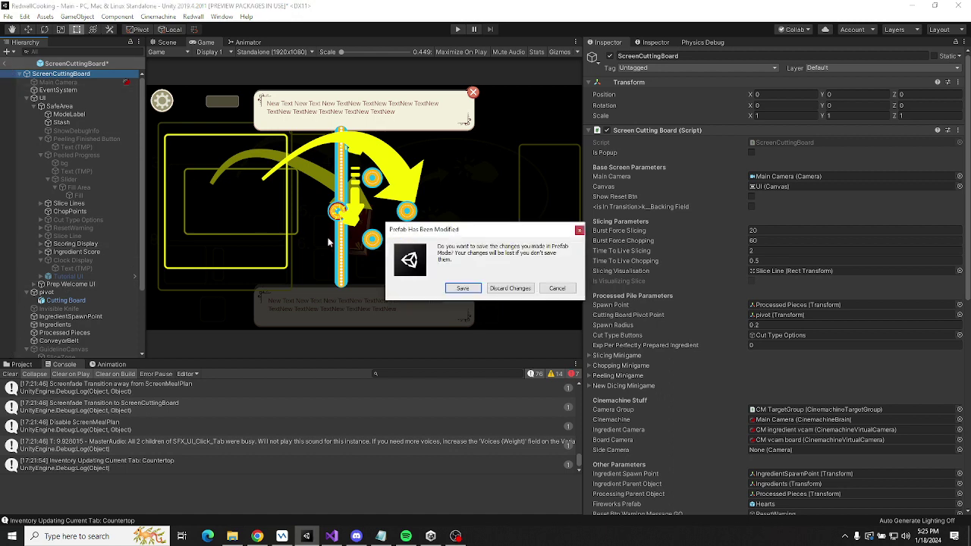
{"action": "left_click", "coordinate": [452, 287]}
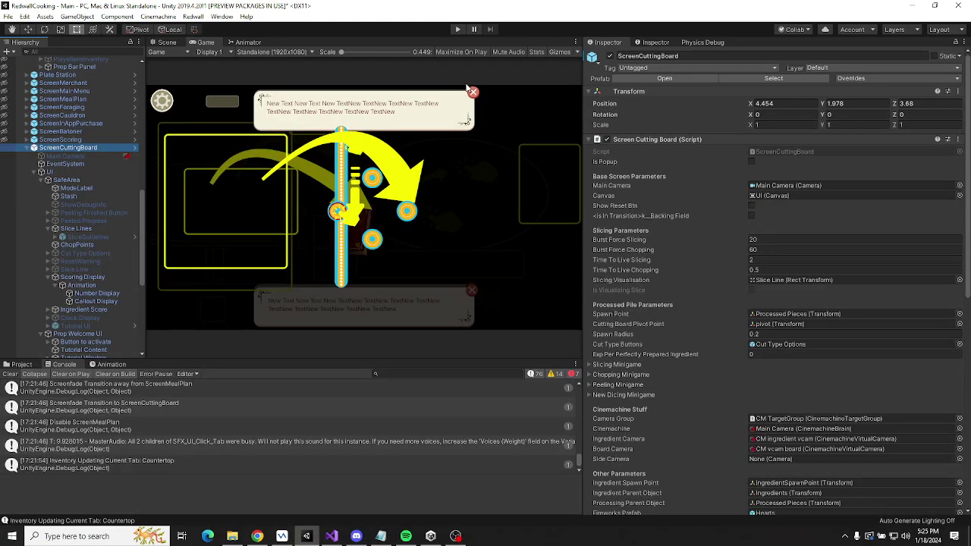
Switch to SmartSVN and commit ScreenCuttingBoard.prefab with the message "more consistency with ingredient dropping during the prep phase".
{"action": "left_click", "coordinate": [281, 536]}
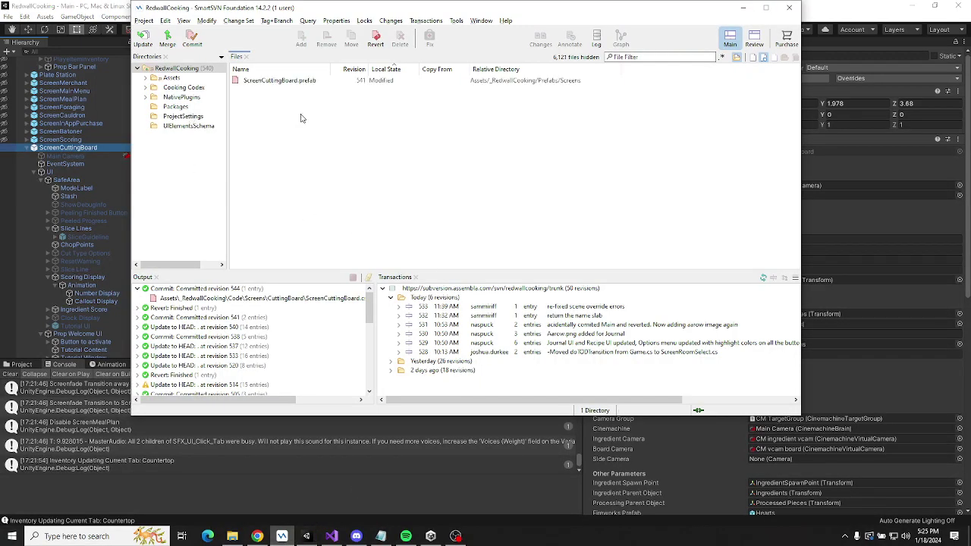
{"action": "left_click", "coordinate": [270, 80]}
{"action": "left_click", "coordinate": [192, 38]}
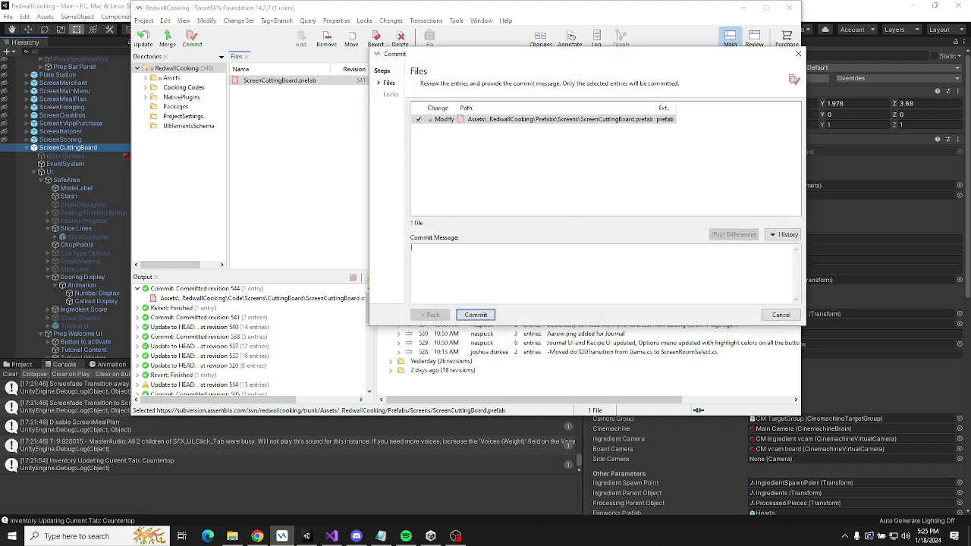
{"action": "type", "text": "more consistency with ingredient dropping"}
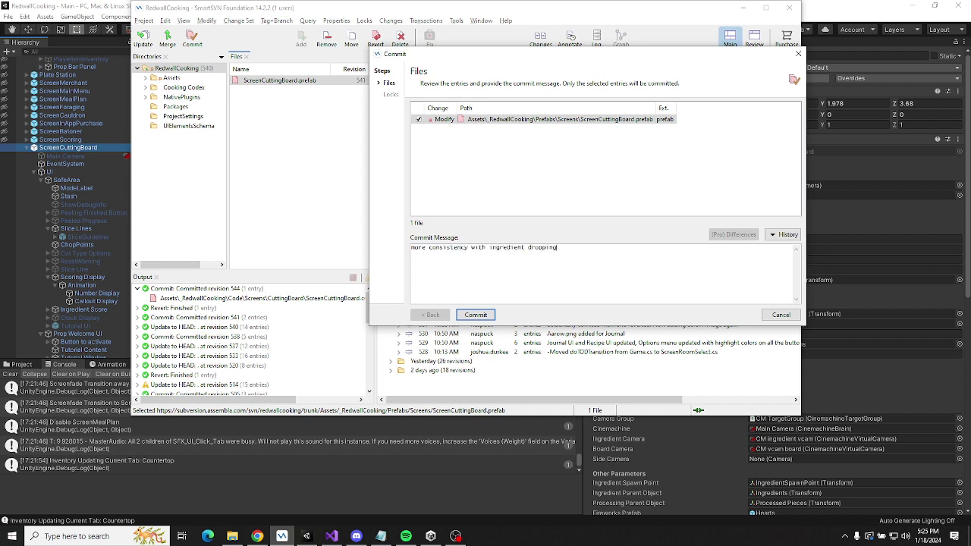
{"action": "type", "text": " during the prep phase"}
{"action": "left_click", "coordinate": [476, 315]}
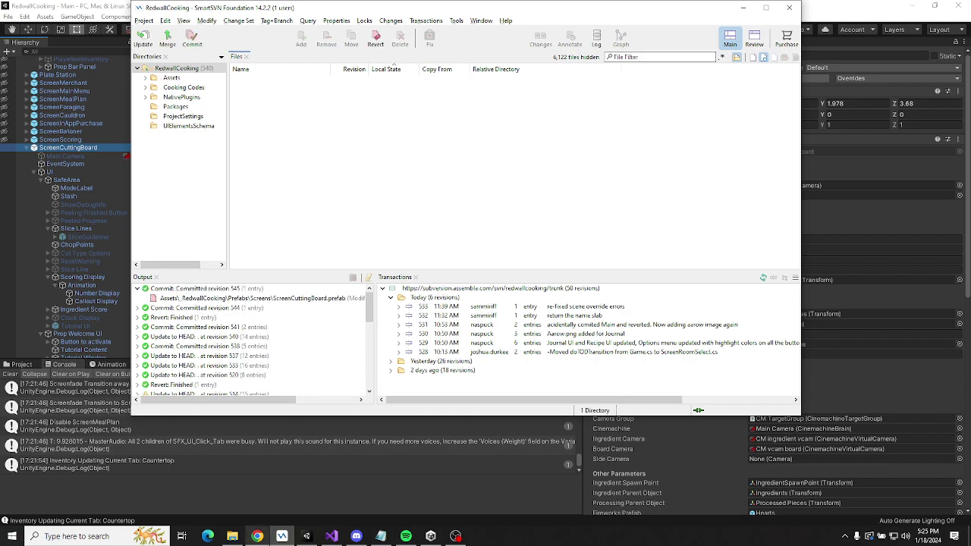
Switch to the ClickUp bug task and post the comment "turns out the problem was some rogue text elements that were blocking raycasts. Yay! Easy fix!".
{"action": "left_click", "coordinate": [257, 536]}
{"action": "left_click", "coordinate": [670, 512]}
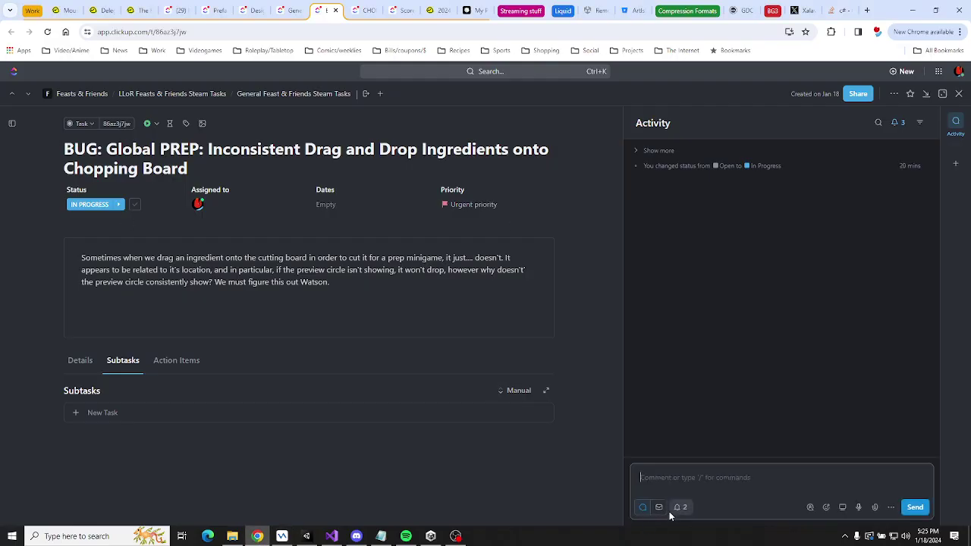
{"action": "type", "text": "turns out the "}
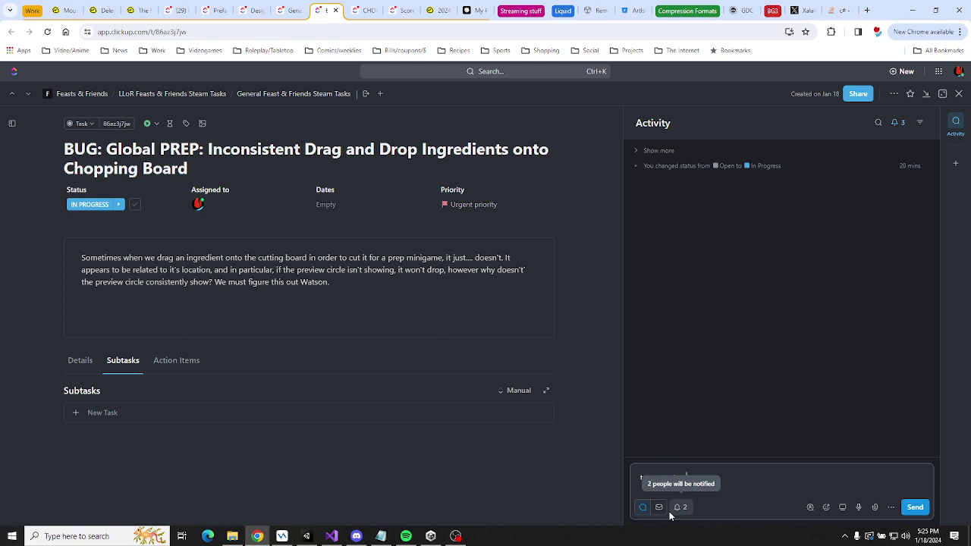
{"action": "type", "text": "problem was som"}
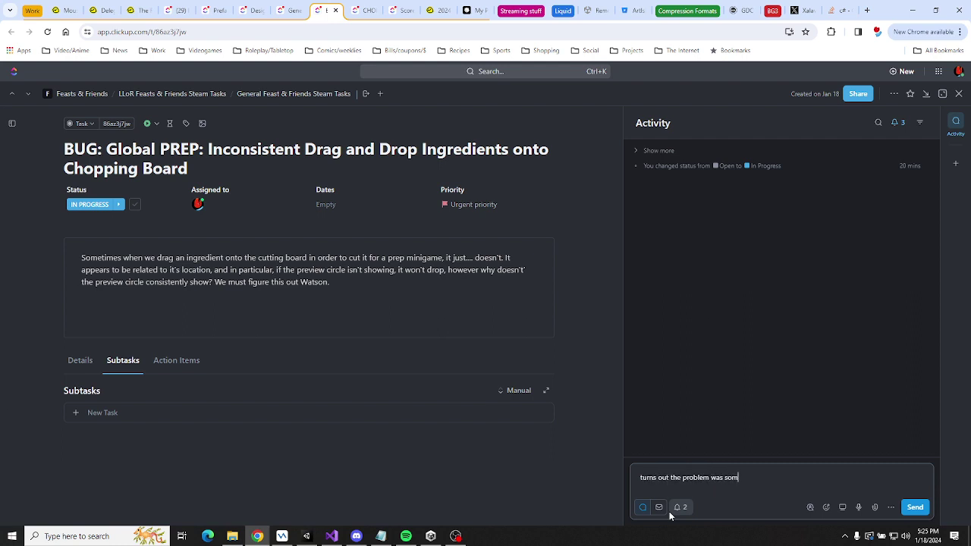
{"action": "type", "text": "e rogue text elements that were blockin"}
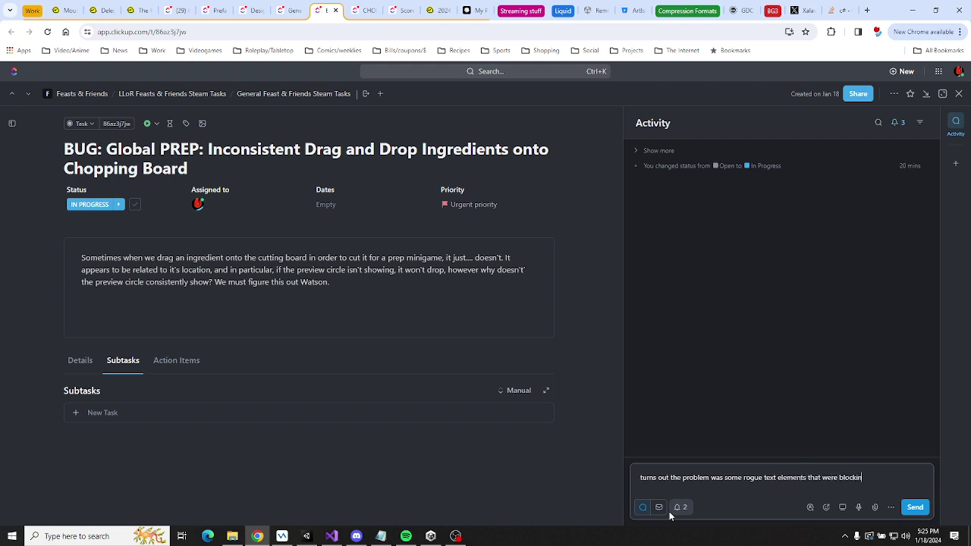
{"action": "type", "text": "g ra"}
{"action": "type", "text": "Easy fix!"}
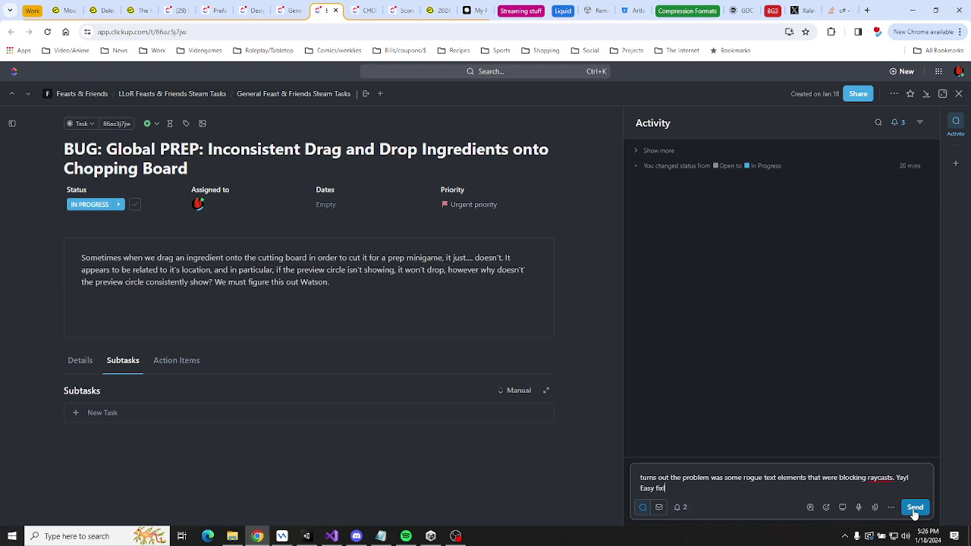
{"action": "left_click", "coordinate": [913, 507]}
Change the drag-and-drop bug task's status to Ready for Review and return to the Unity editor.
{"action": "left_click", "coordinate": [95, 205]}
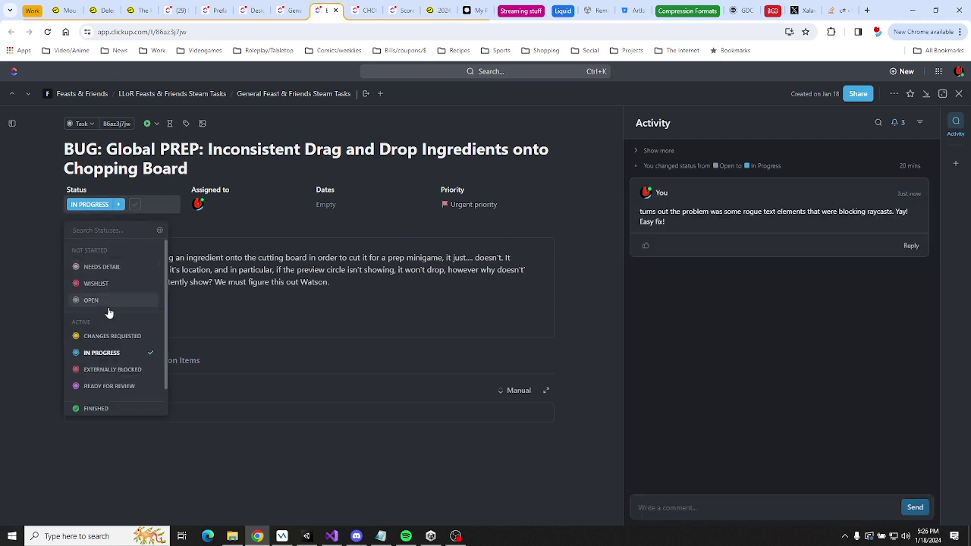
{"action": "left_click", "coordinate": [117, 388]}
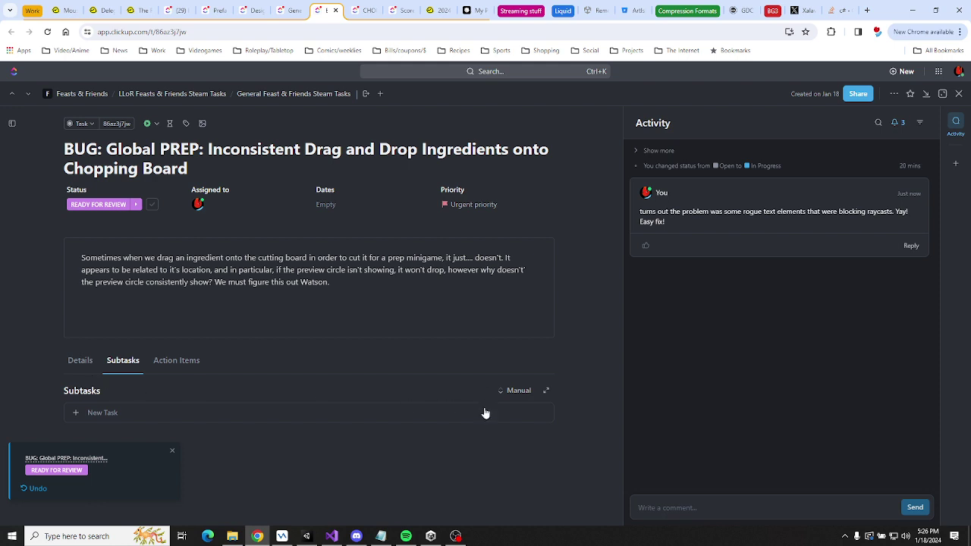
{"action": "key", "text": "alt+Tab"}
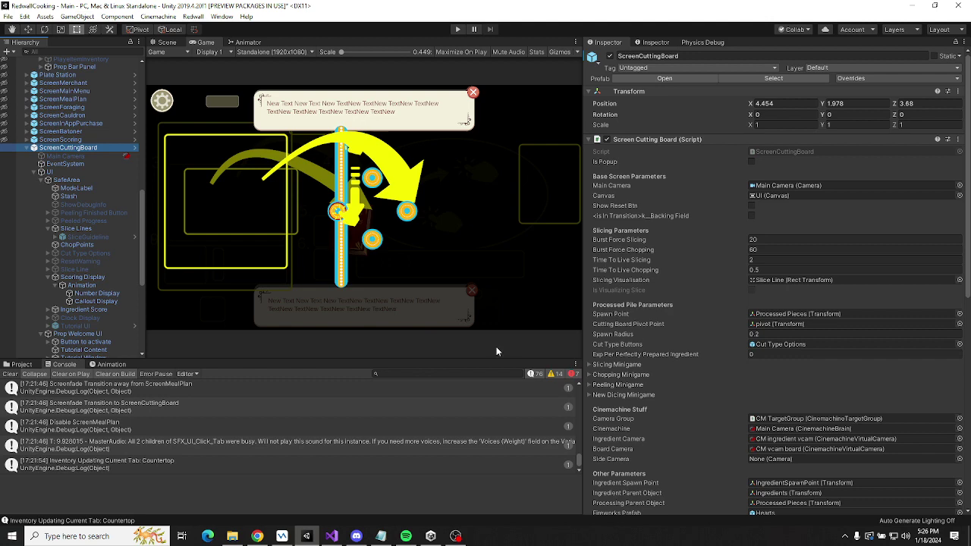
Switch to OBS and stop the live stream.
{"action": "left_click", "coordinate": [455, 536]}
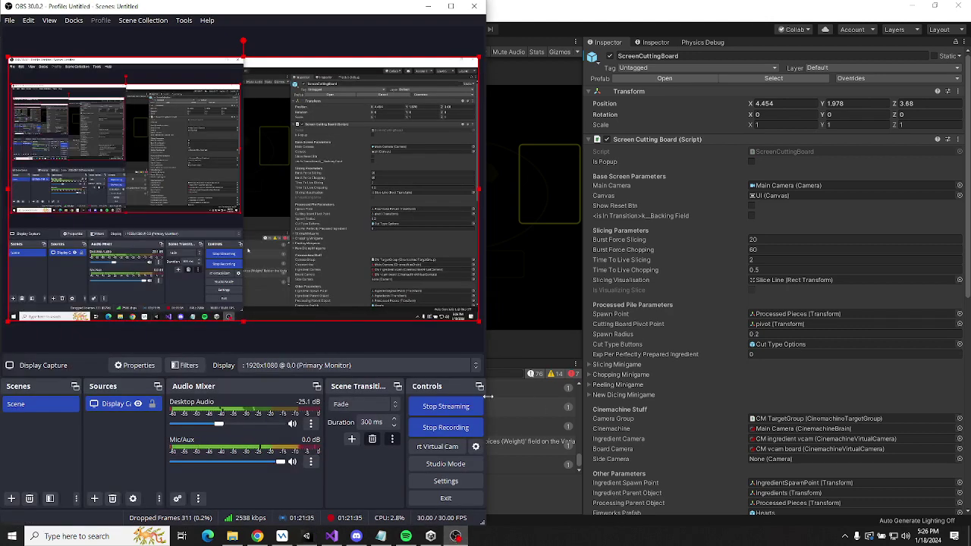
{"action": "left_click", "coordinate": [452, 409]}
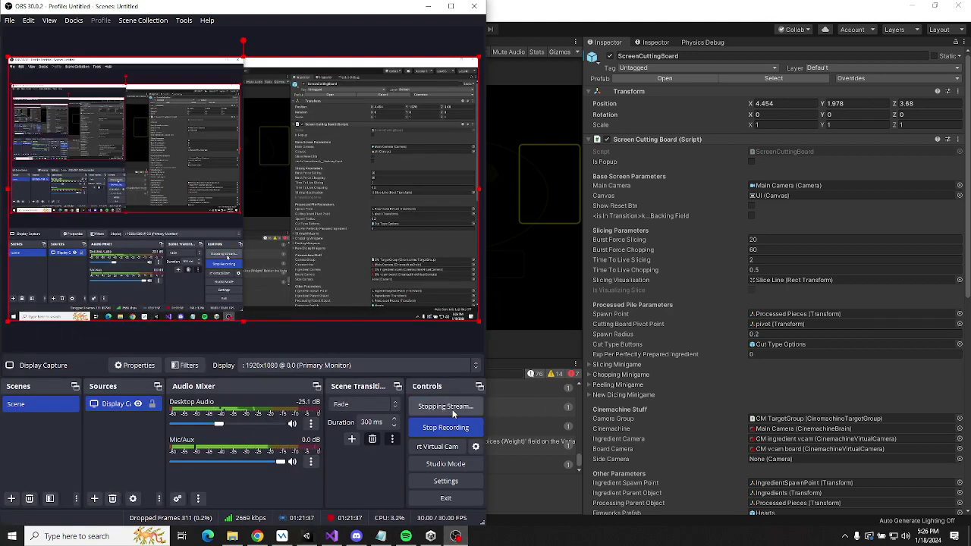